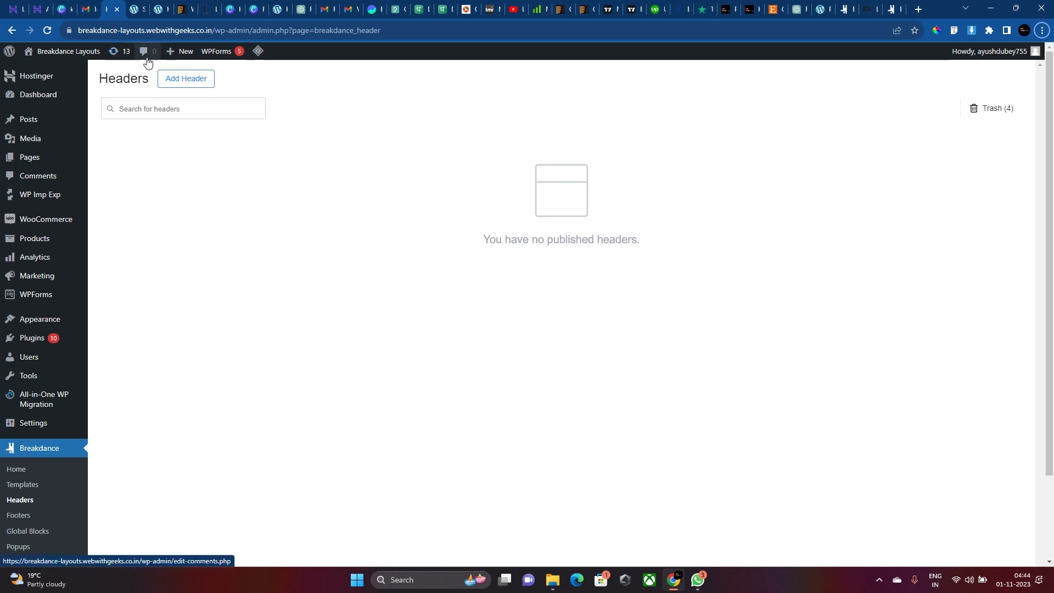
Create a new header titled 'Main Header' applied Everywhere on the site.
click(186, 78)
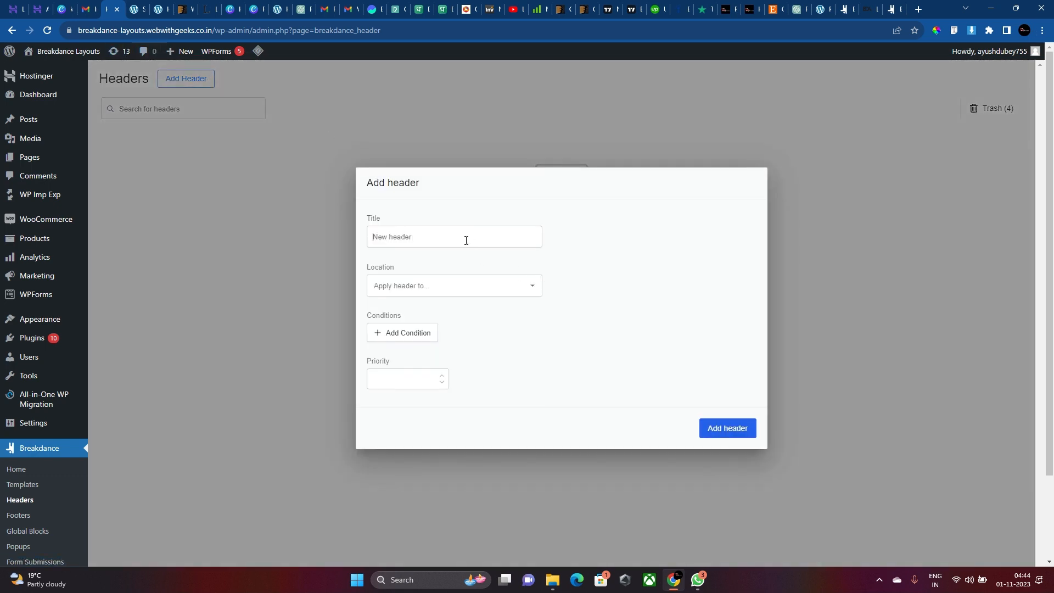
text(Main Header)
click(440, 285)
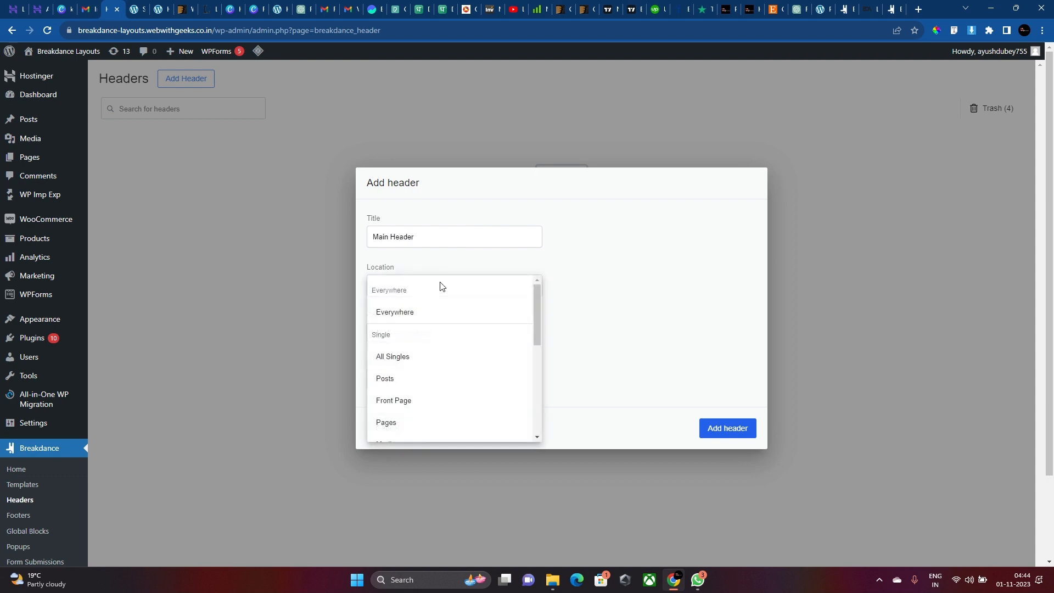
click(455, 311)
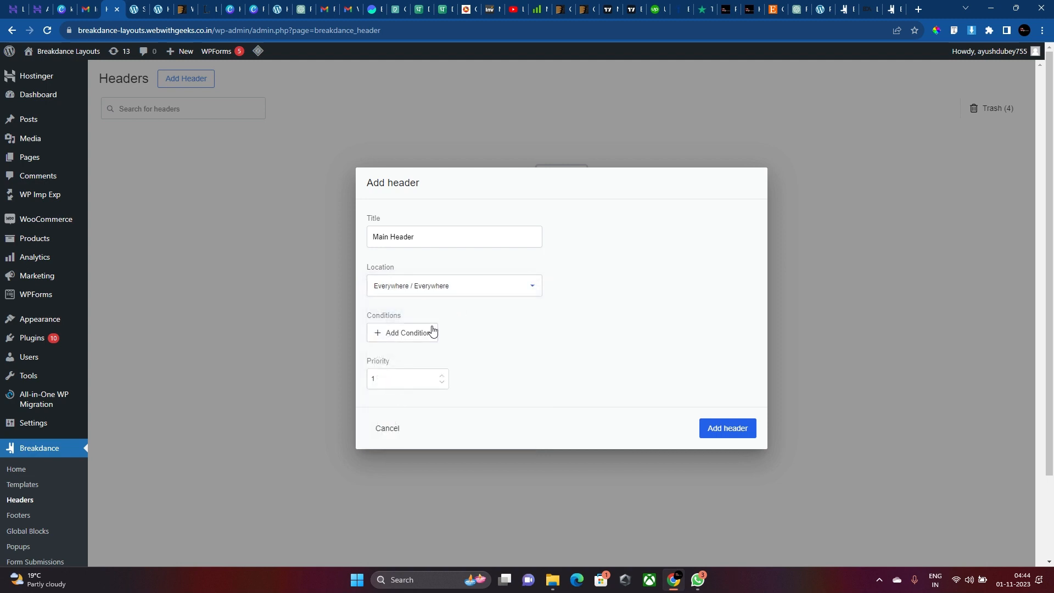
Add a Page 'is not' display condition, then delete it again so no conditions remain.
click(427, 331)
click(405, 319)
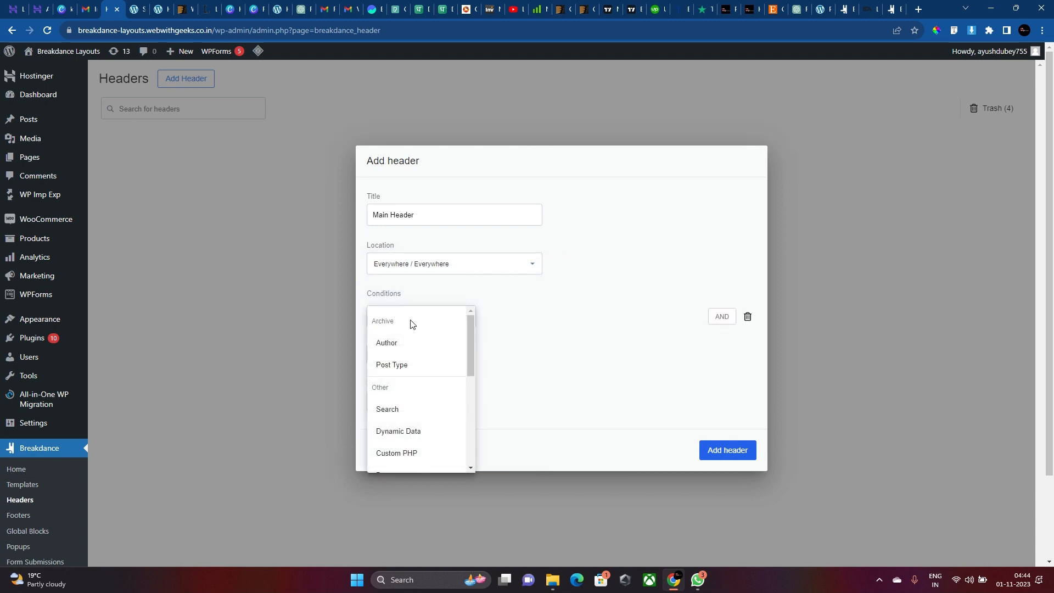
scroll(417, 335, down, 2)
scroll(458, 386, down, 2)
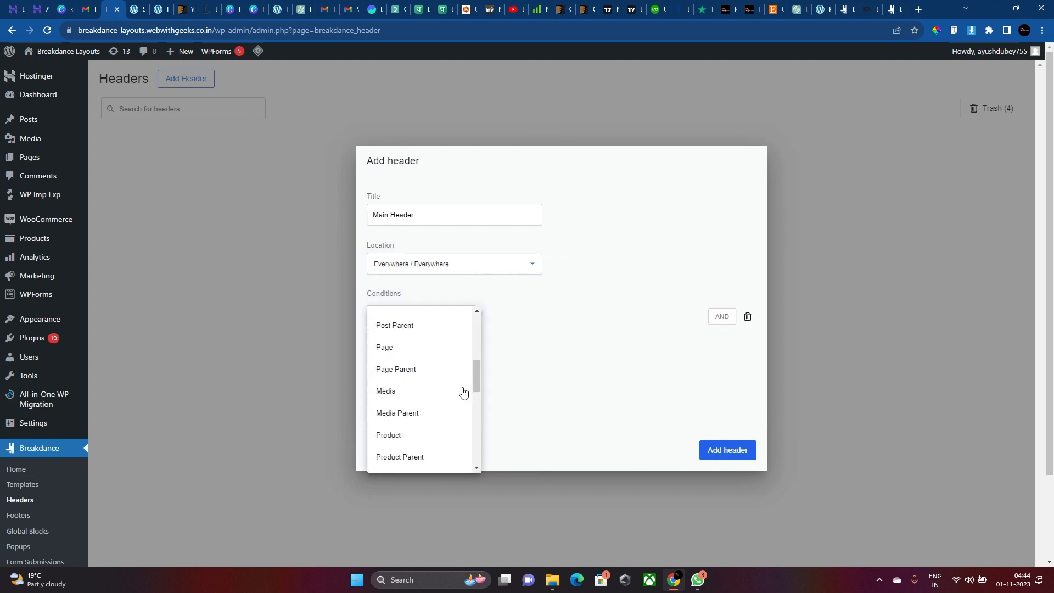
click(386, 350)
click(508, 320)
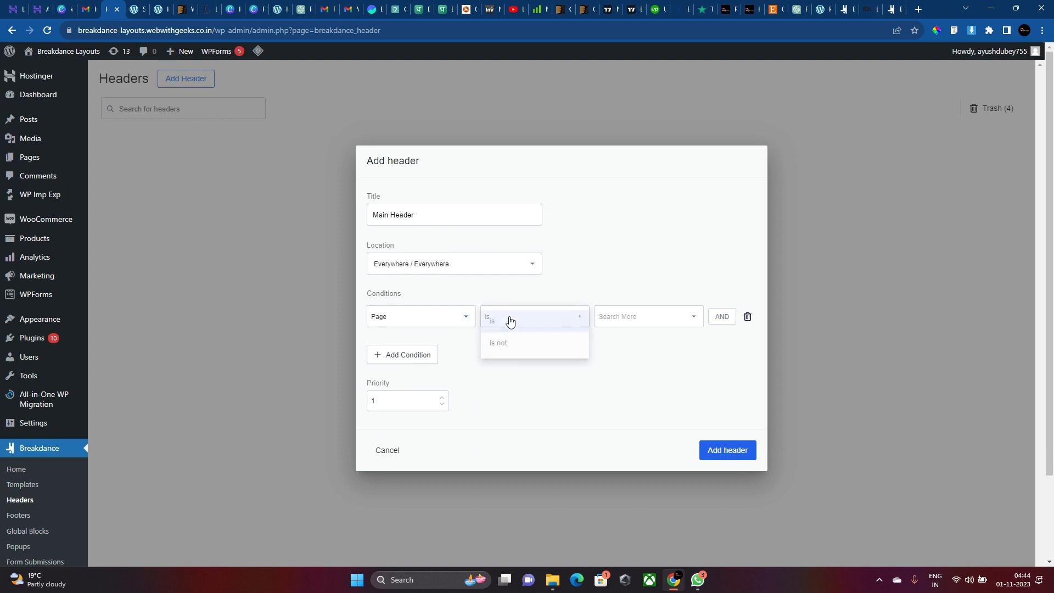
click(506, 343)
click(611, 316)
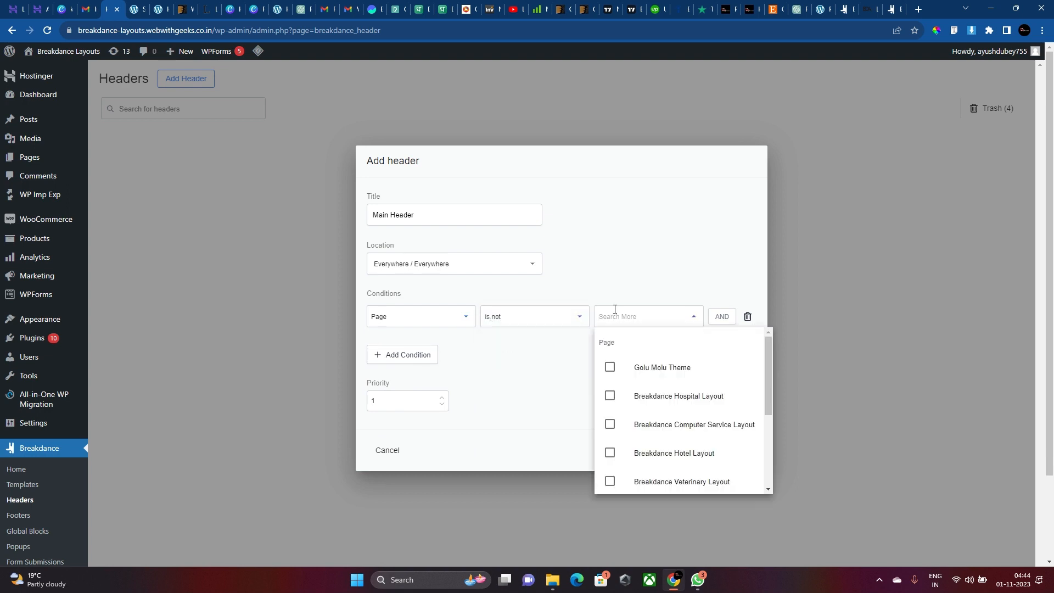
scroll(673, 393, down, 3)
scroll(681, 391, up, 3)
scroll(703, 403, down, 3)
click(570, 347)
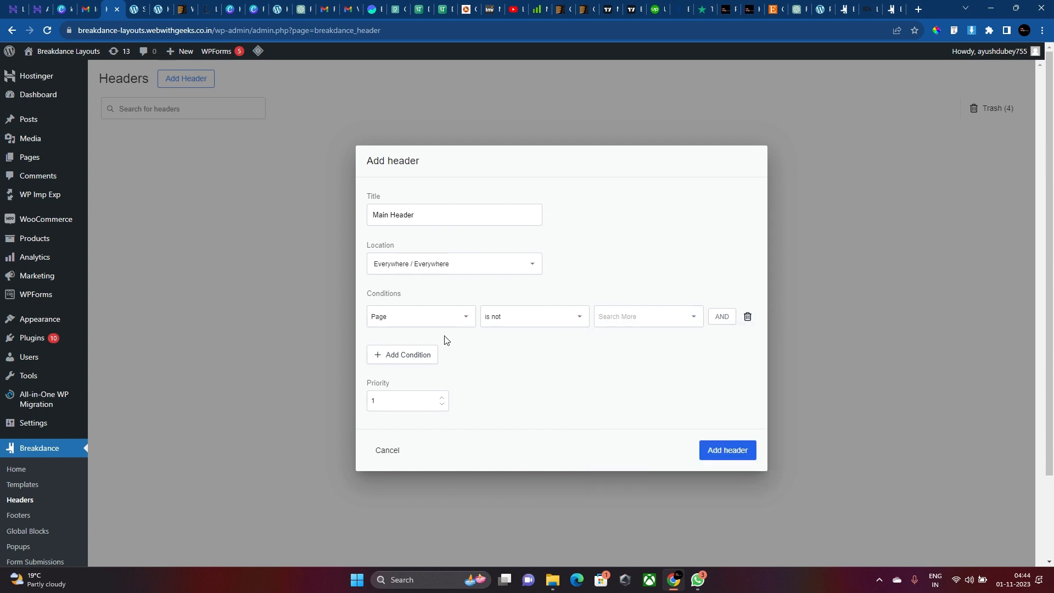
click(750, 318)
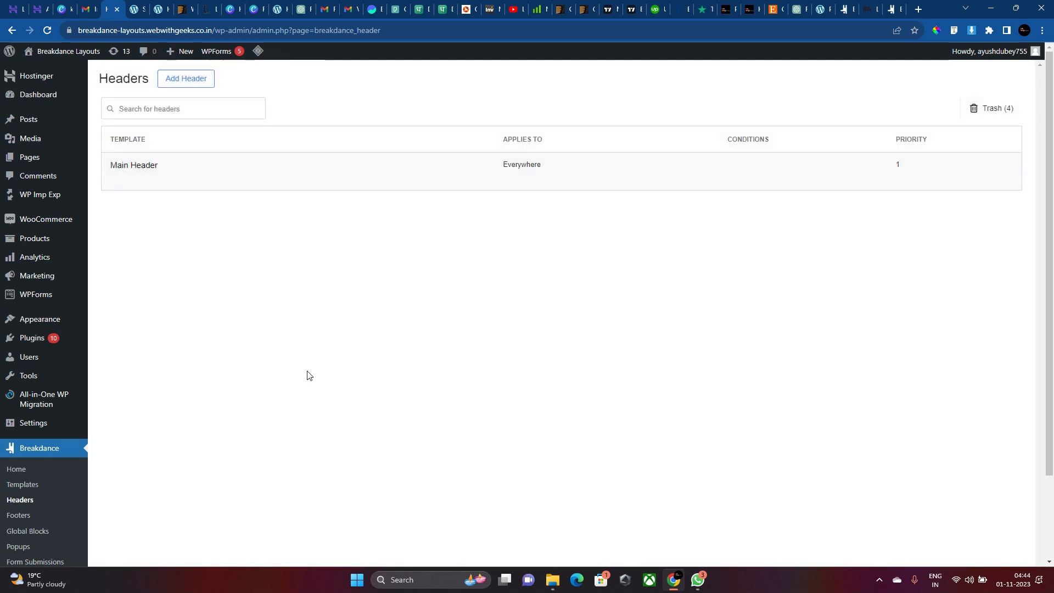
Open the Main Header's Breakdance editor in a new browser tab.
mouse_move(172, 174)
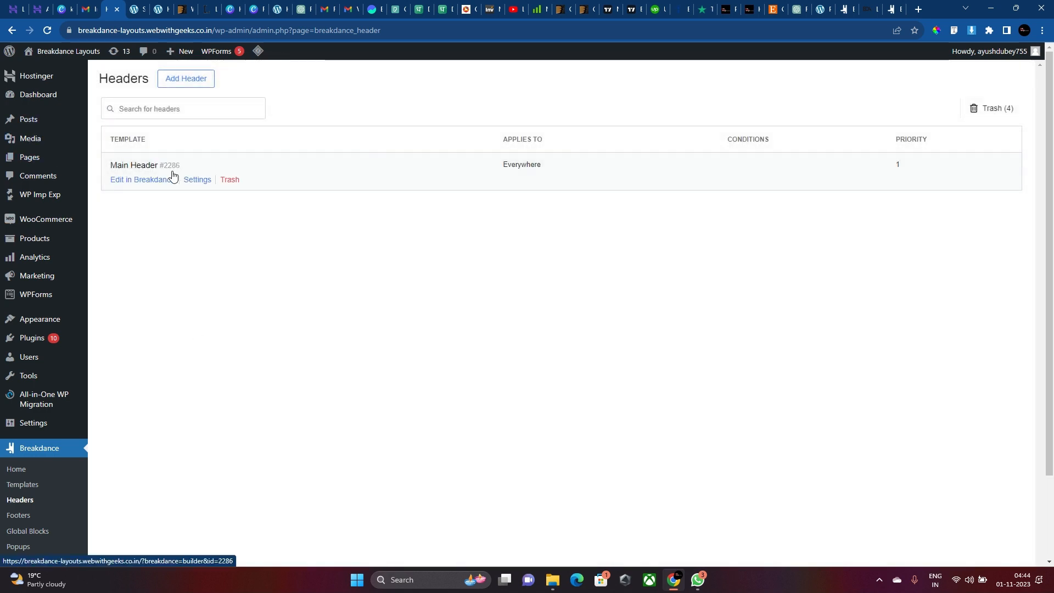
right_click(137, 179)
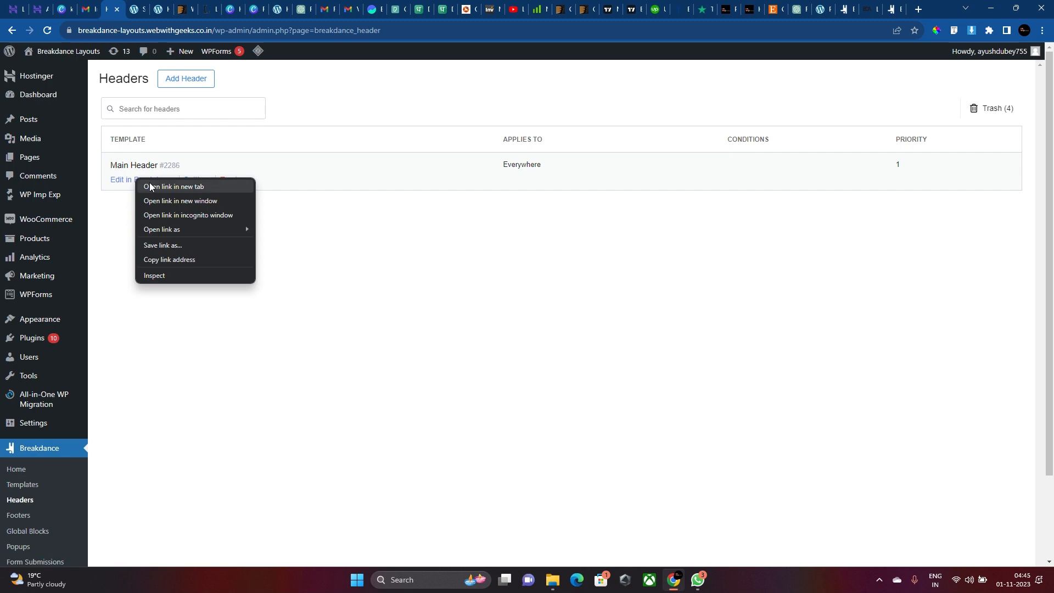
click(151, 187)
click(132, 9)
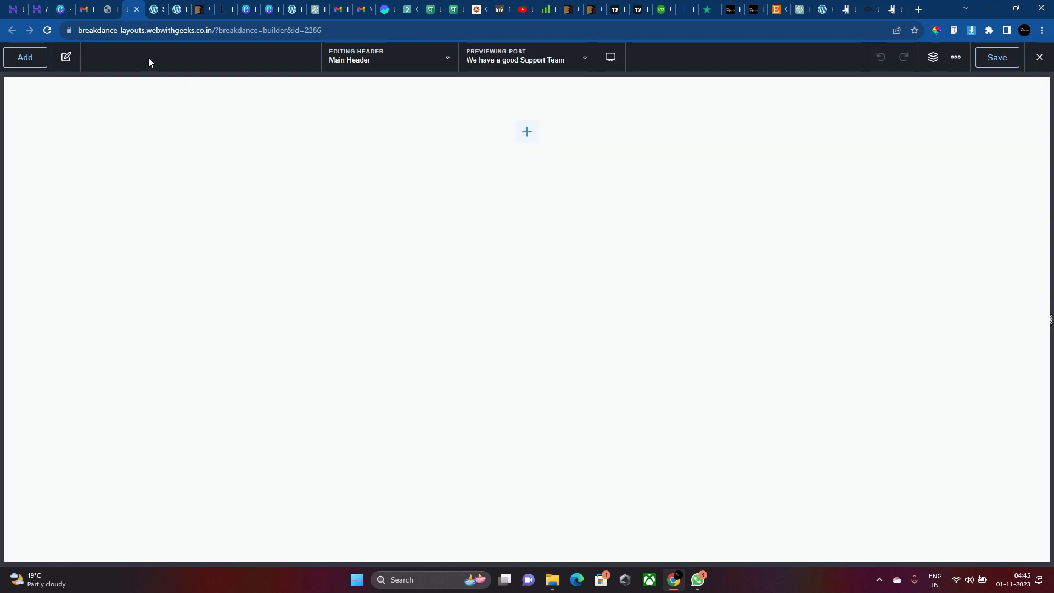
Show the Structure panel and add a Header Builder element, found by searching 'Head'.
click(68, 56)
click(933, 57)
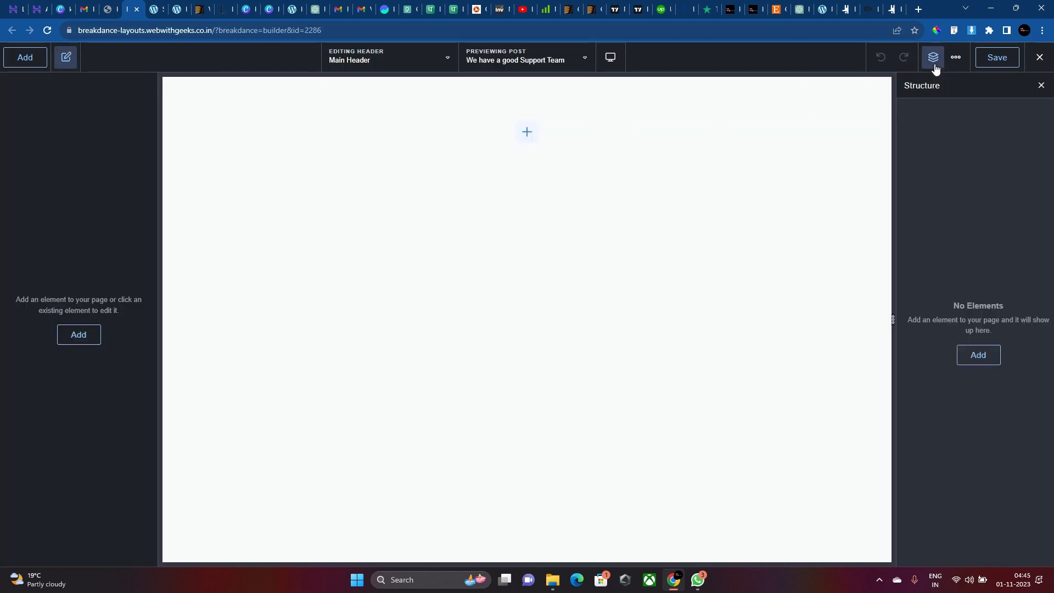
click(22, 65)
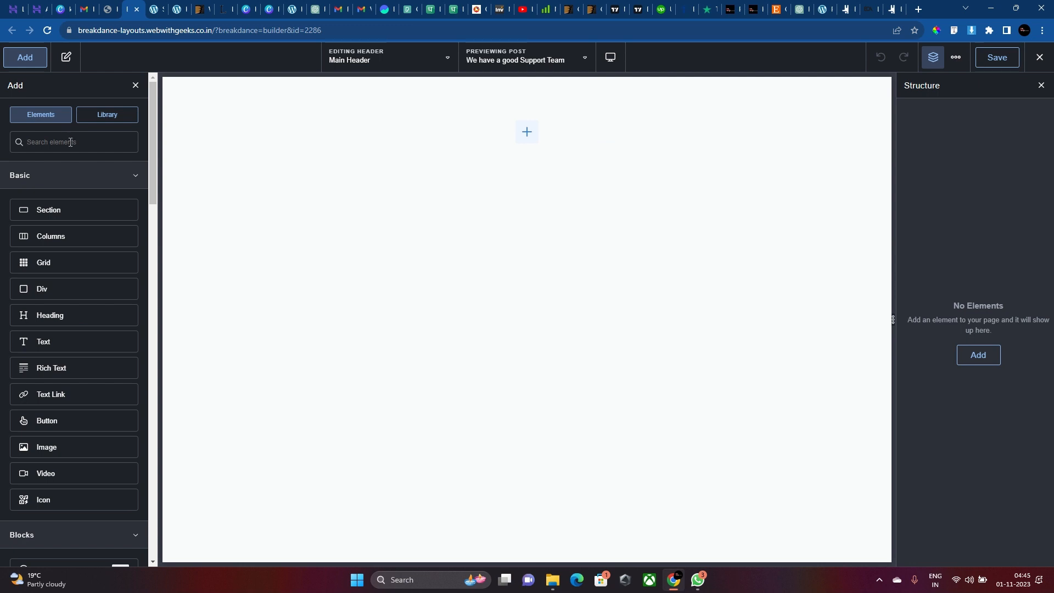
text(Main)
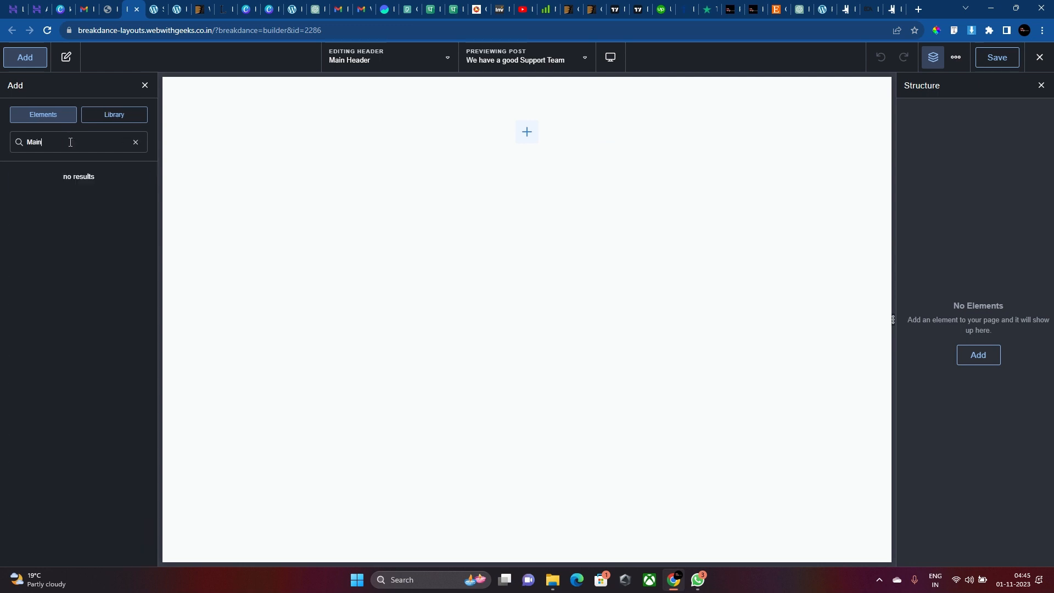
key(BackSpace)
key(BackSpace)
key(BackSpace)
key(BackSpace)
text(Head)
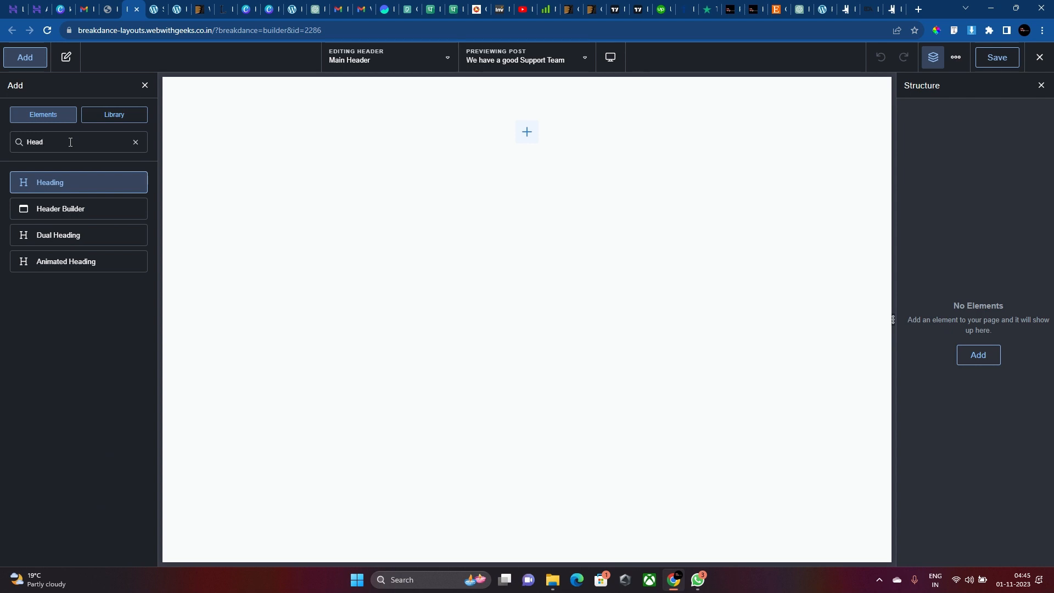
click(64, 209)
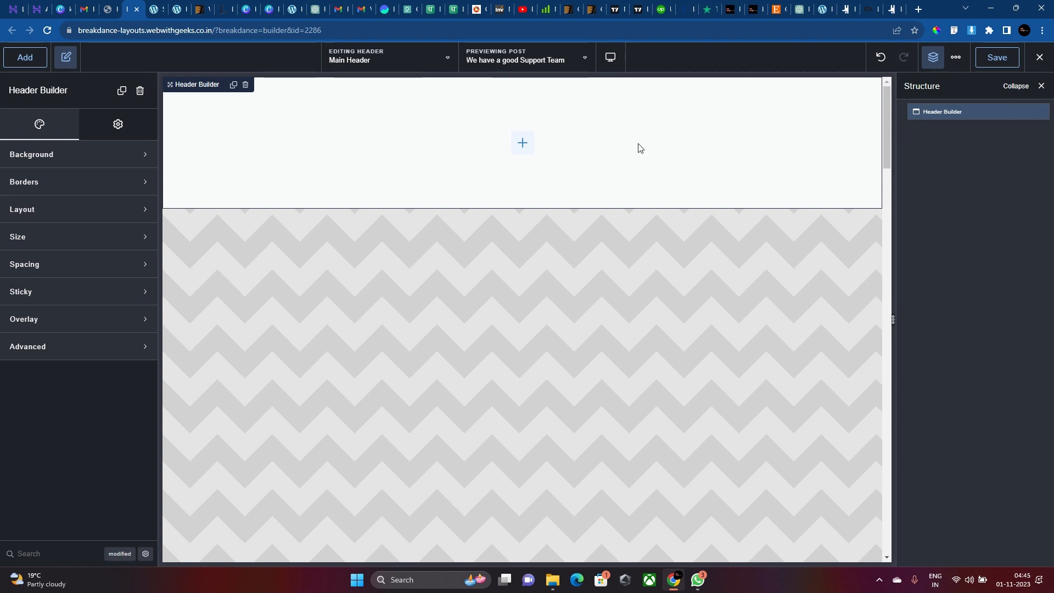
Make the Header Builder's background colour fully transparent (#642EDA00).
scroll(640, 150, down, 4)
scroll(640, 149, up, 4)
scroll(640, 149, down, 4)
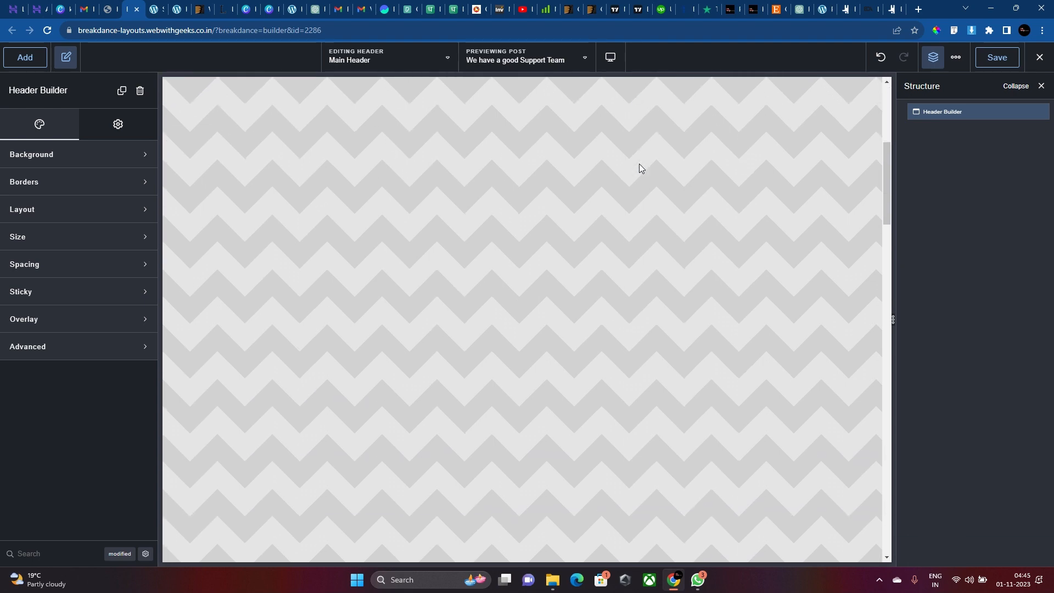
scroll(528, 173, up, 2)
scroll(451, 187, up, 3)
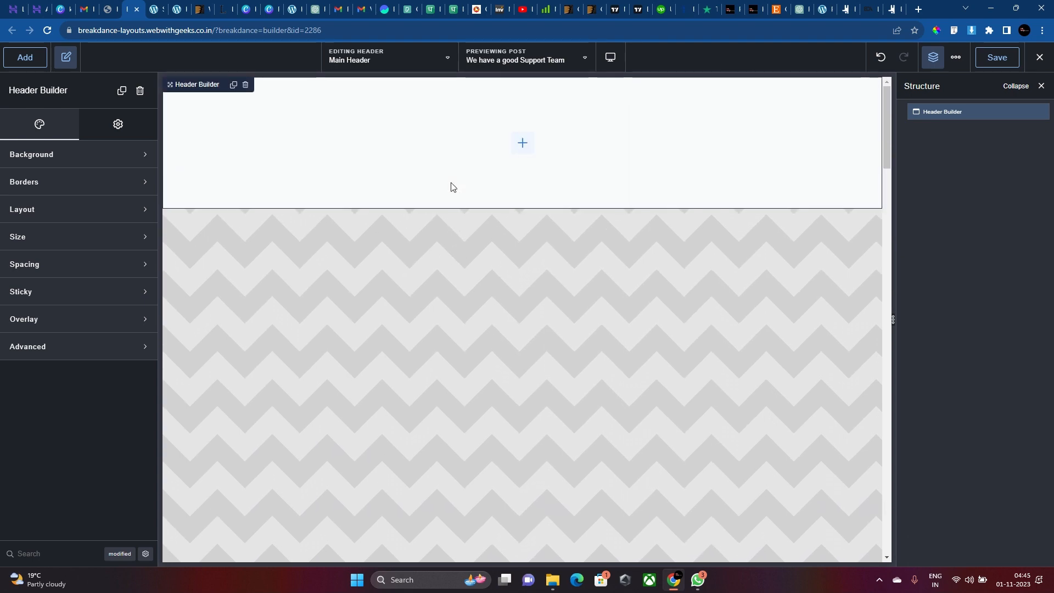
scroll(451, 184, down, 4)
scroll(452, 187, up, 3)
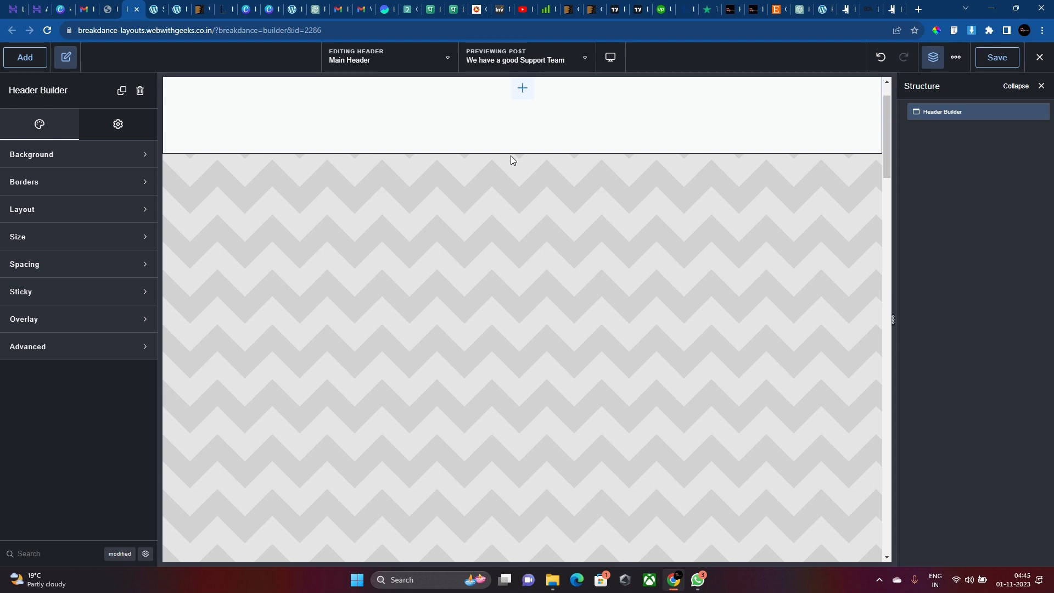
scroll(506, 157, down, 3)
scroll(508, 158, up, 3)
scroll(508, 156, up, 1)
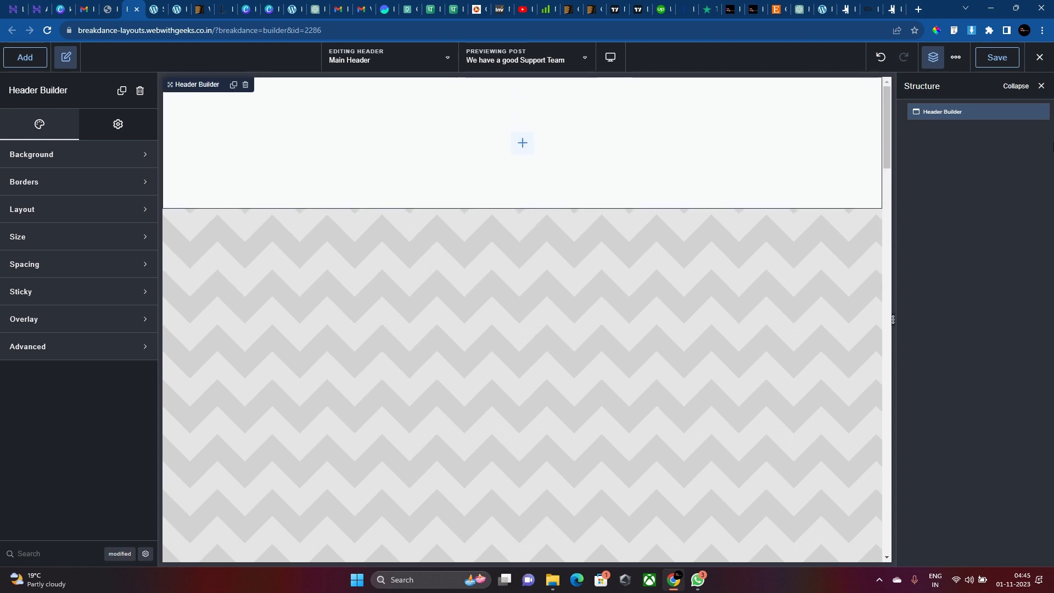
click(941, 114)
click(940, 112)
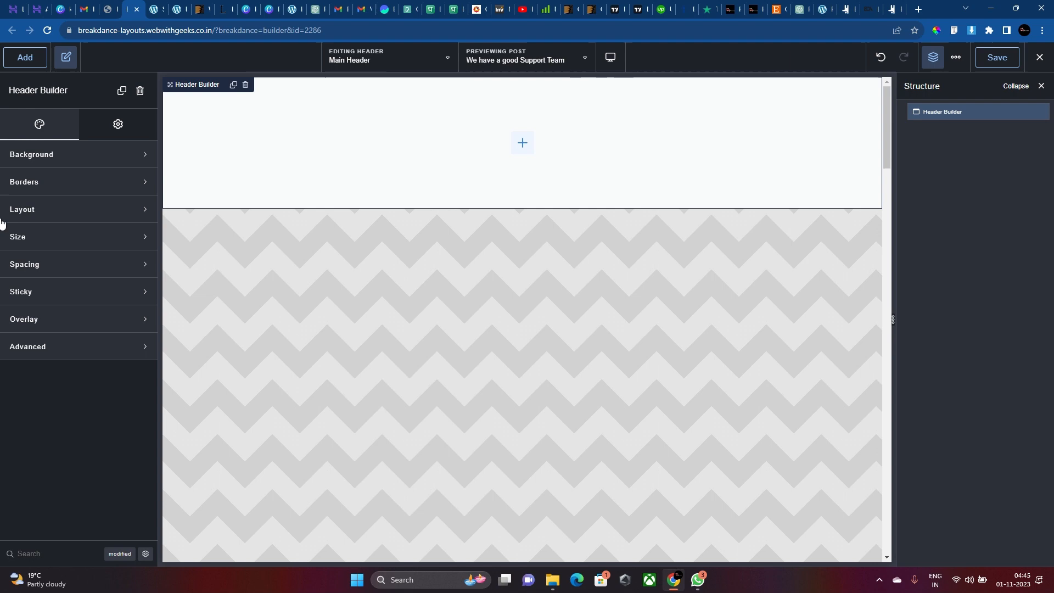
click(86, 165)
click(135, 186)
drag(85, 309, 53, 310)
click(49, 183)
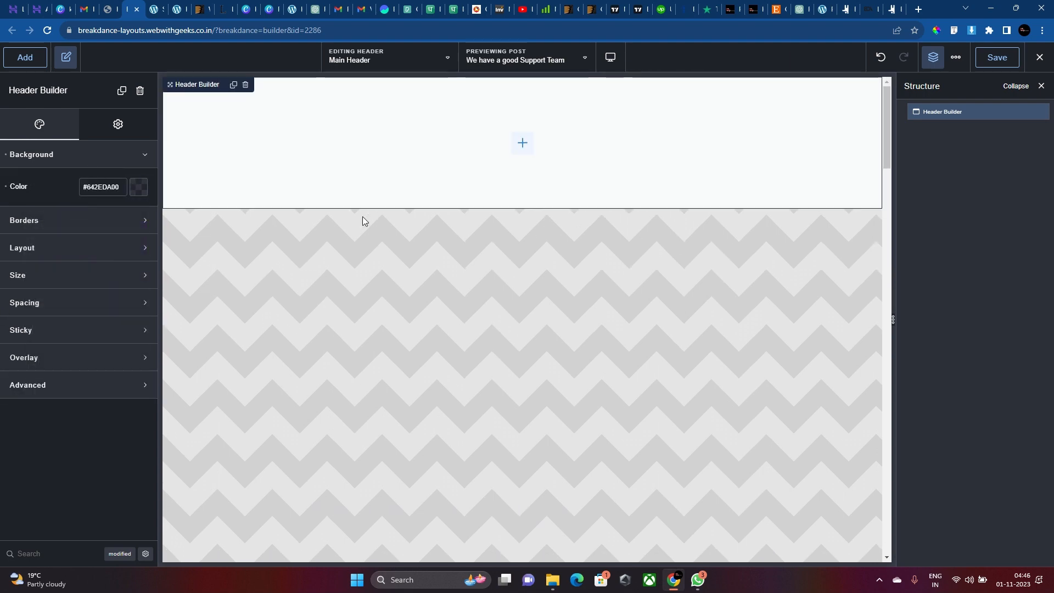
Enable sticky on the Header Builder with position set to Top.
click(119, 244)
click(100, 346)
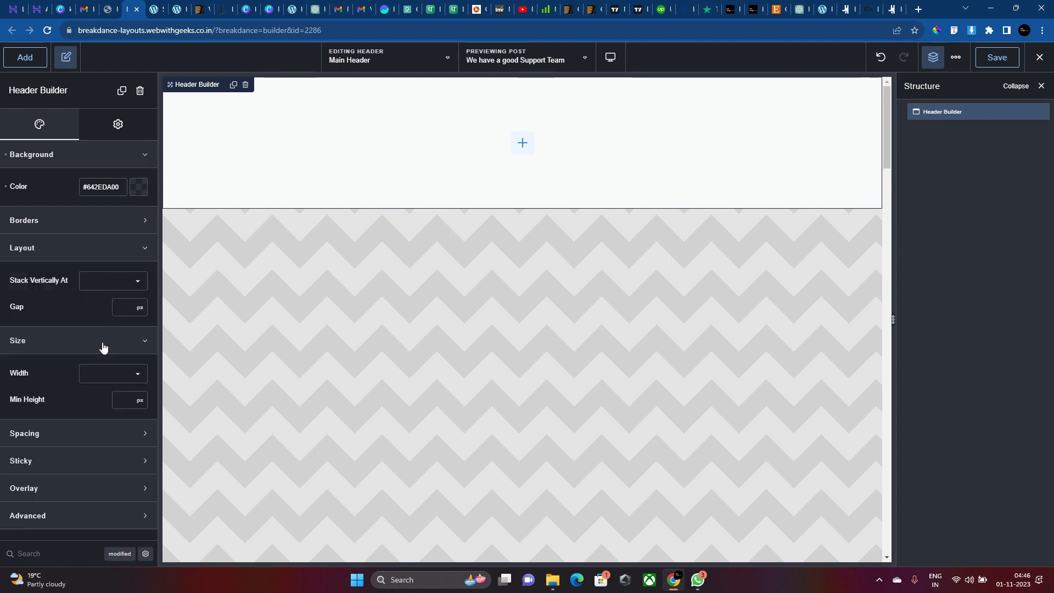
click(80, 465)
scroll(81, 470, down, 1)
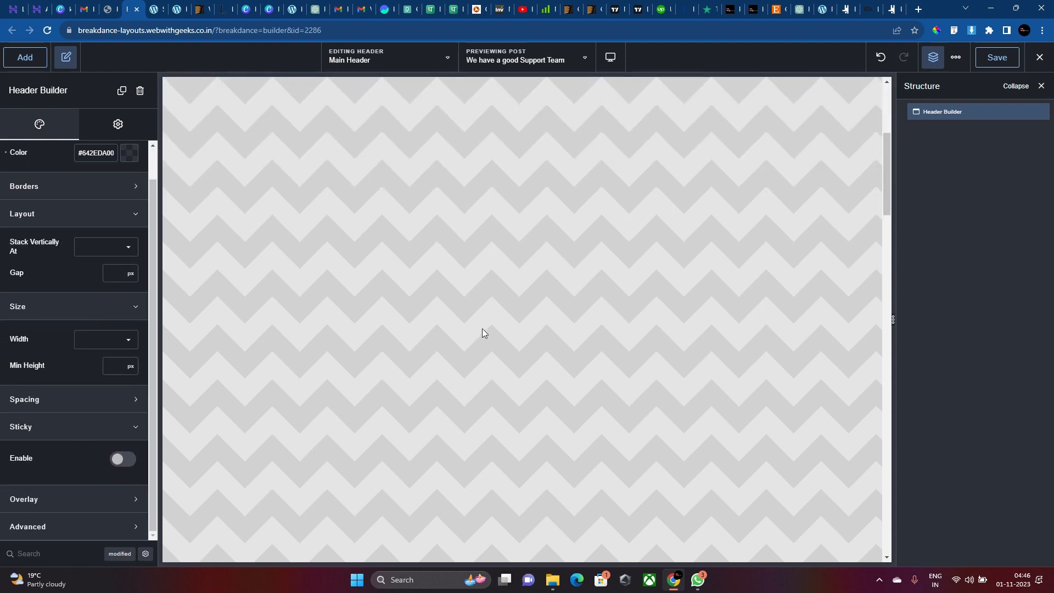
click(122, 459)
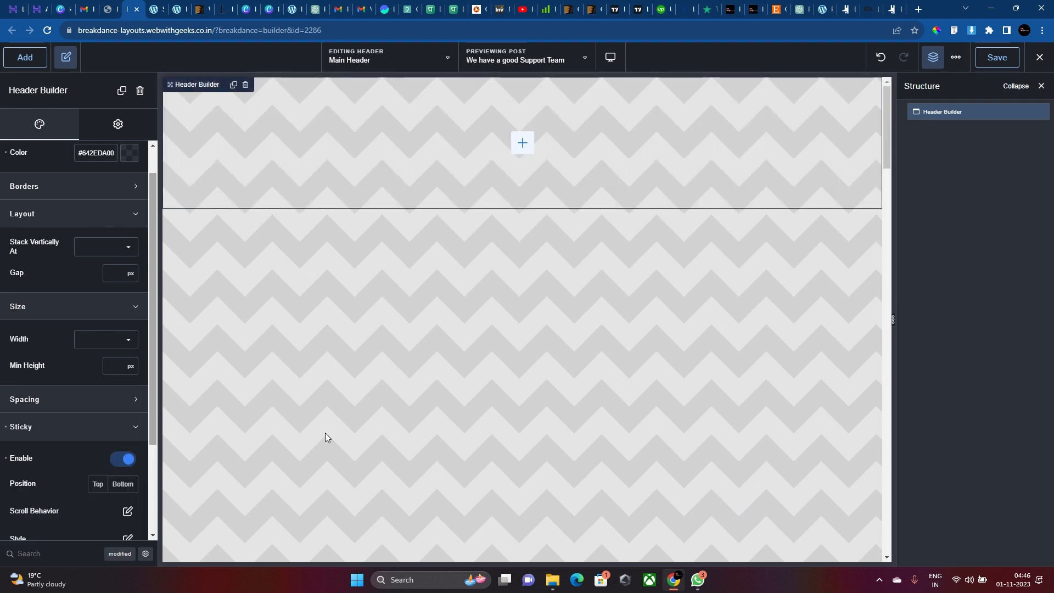
scroll(420, 430, down, 2)
scroll(407, 225, up, 2)
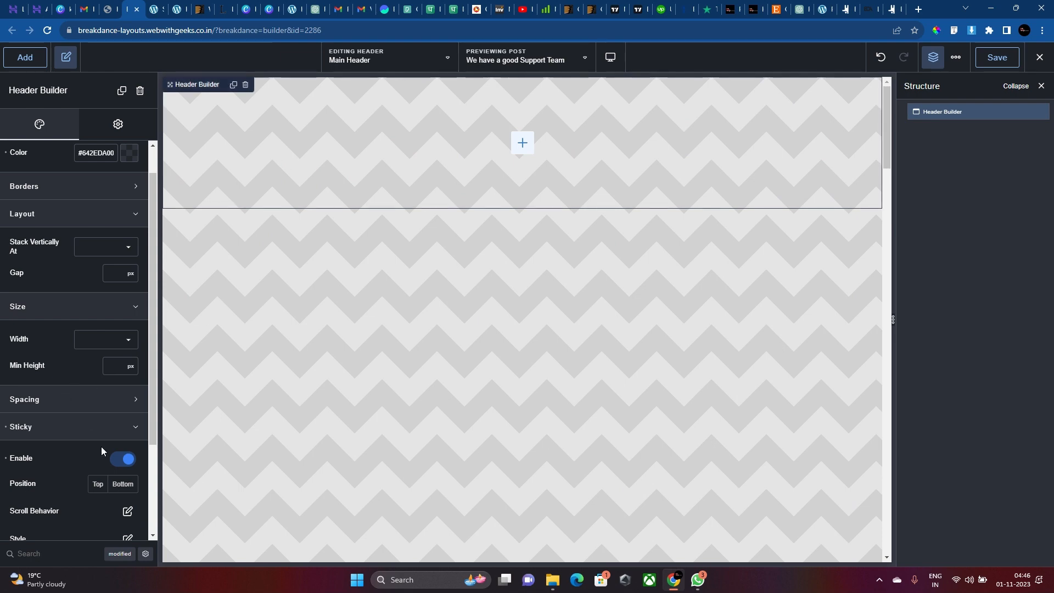
click(124, 484)
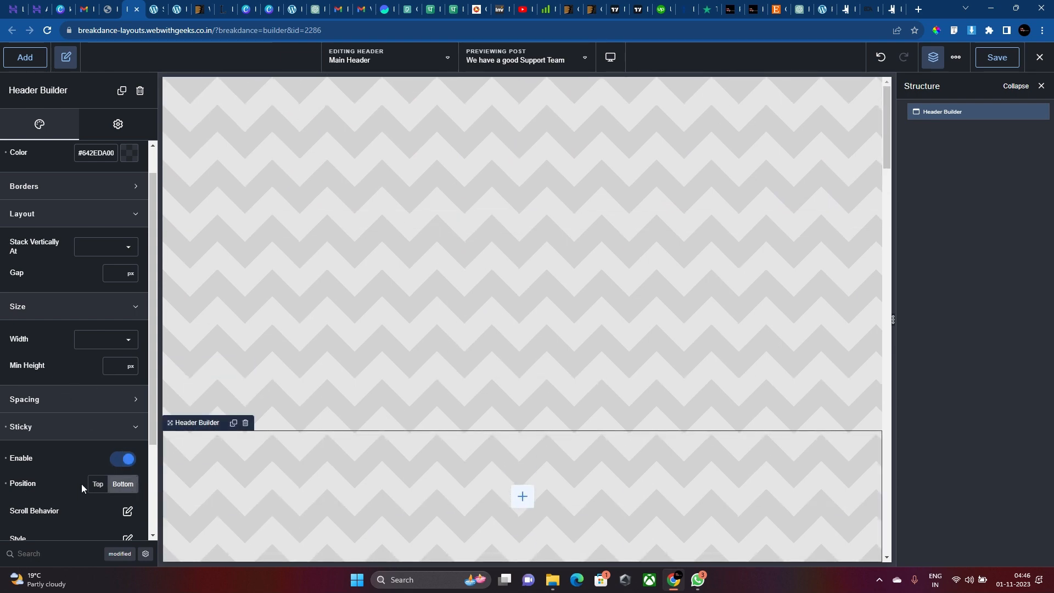
click(96, 486)
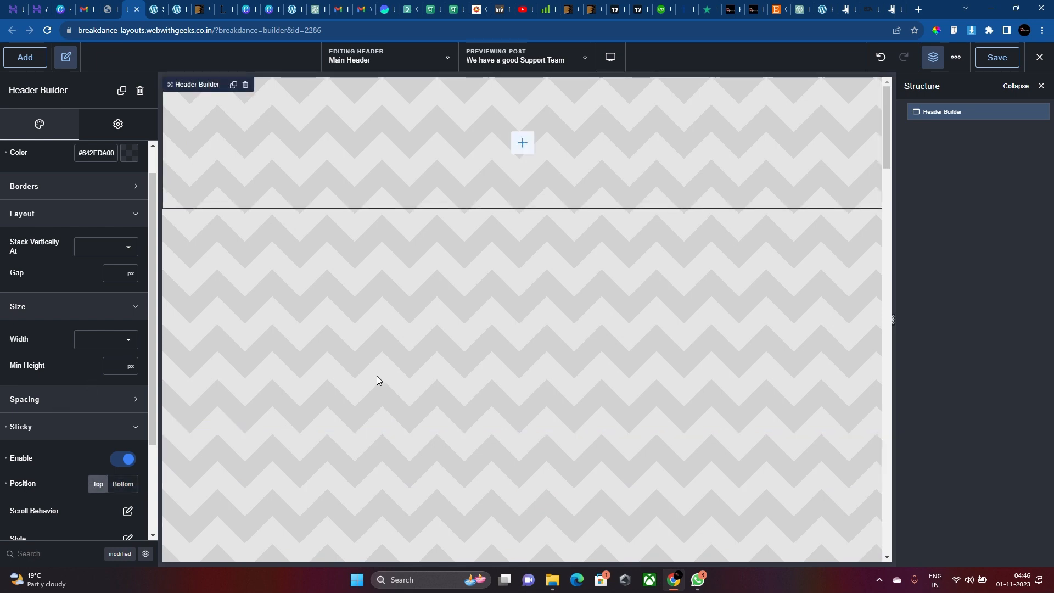
scroll(57, 466, down, 3)
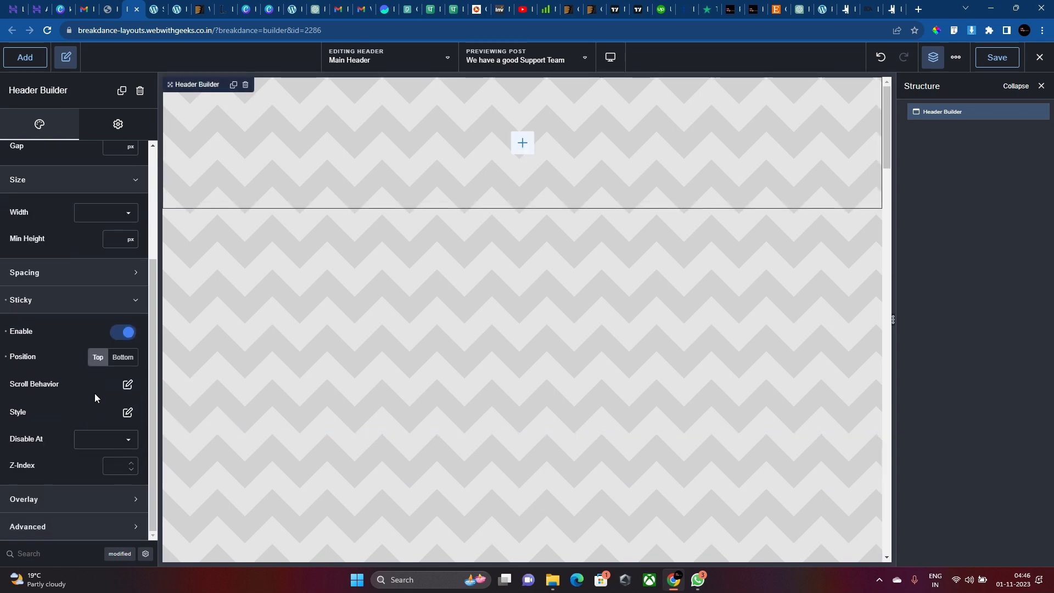
scroll(108, 494, up, 3)
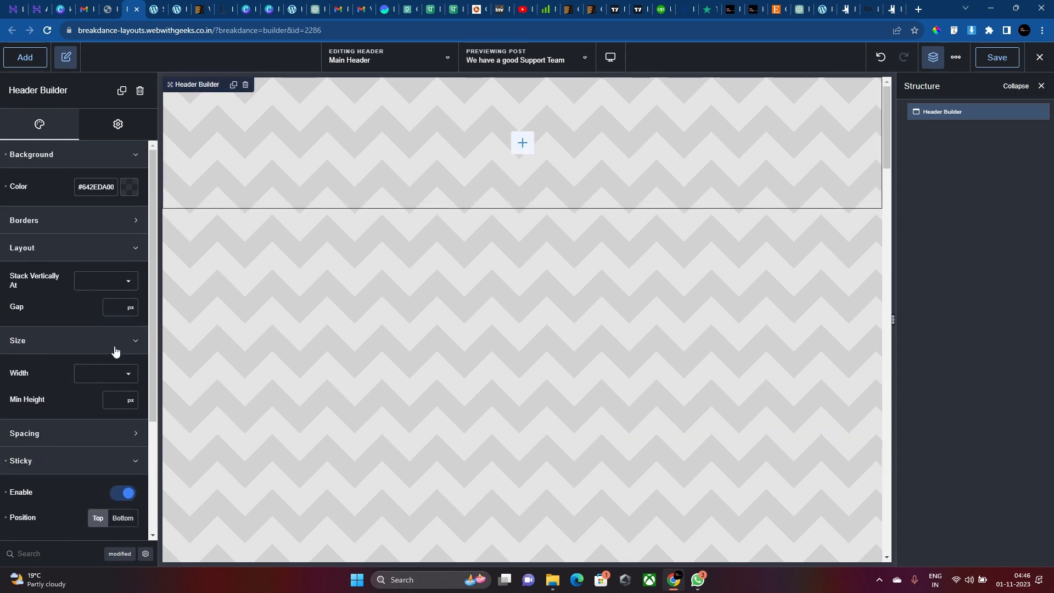
Insert a Div into the header and set its container width to 100%.
click(524, 144)
click(98, 291)
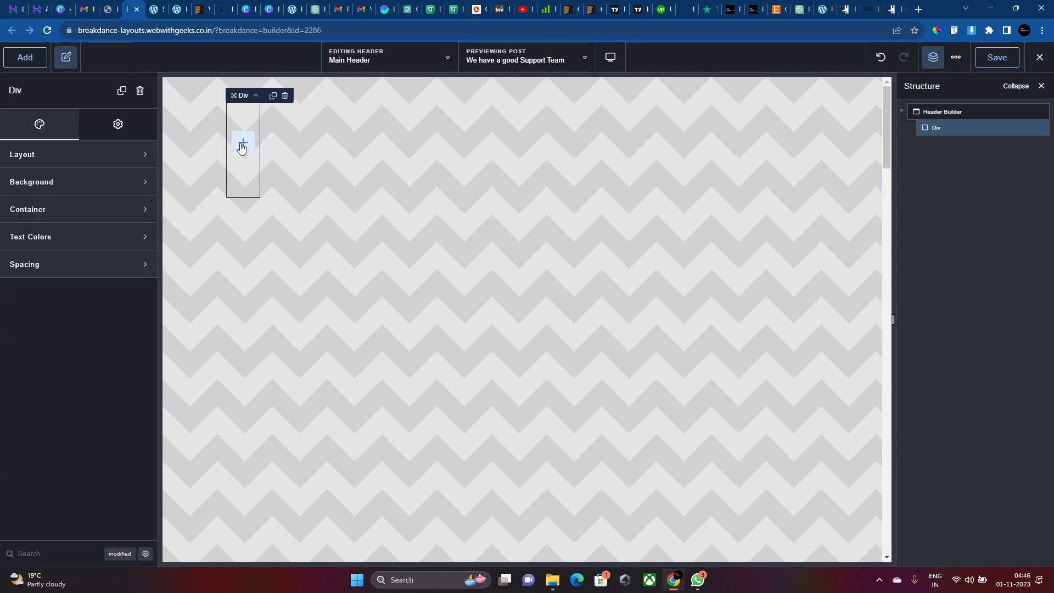
click(133, 213)
click(141, 242)
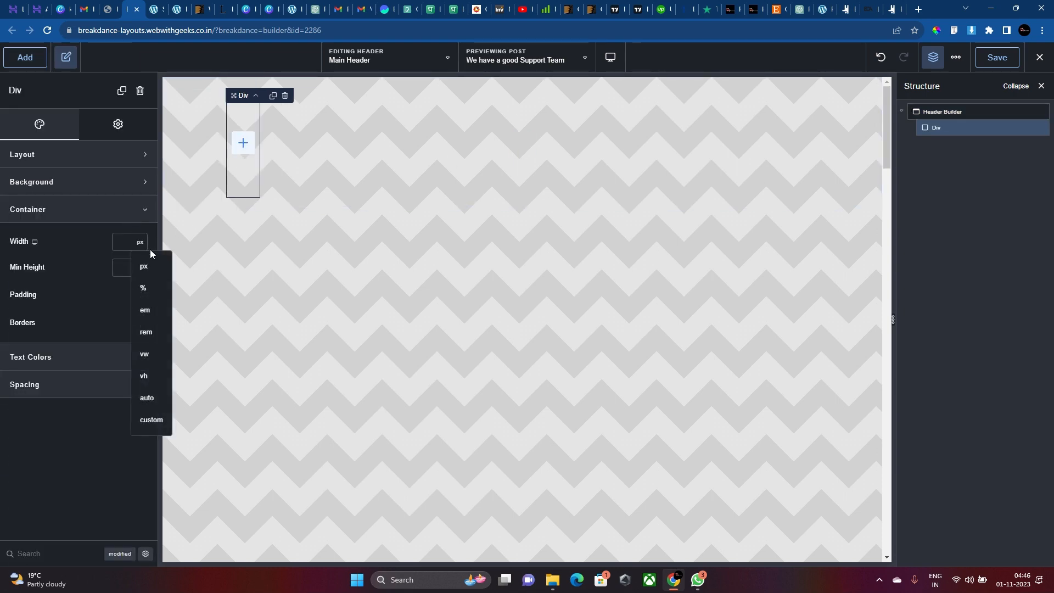
click(143, 287)
click(125, 243)
text(100)
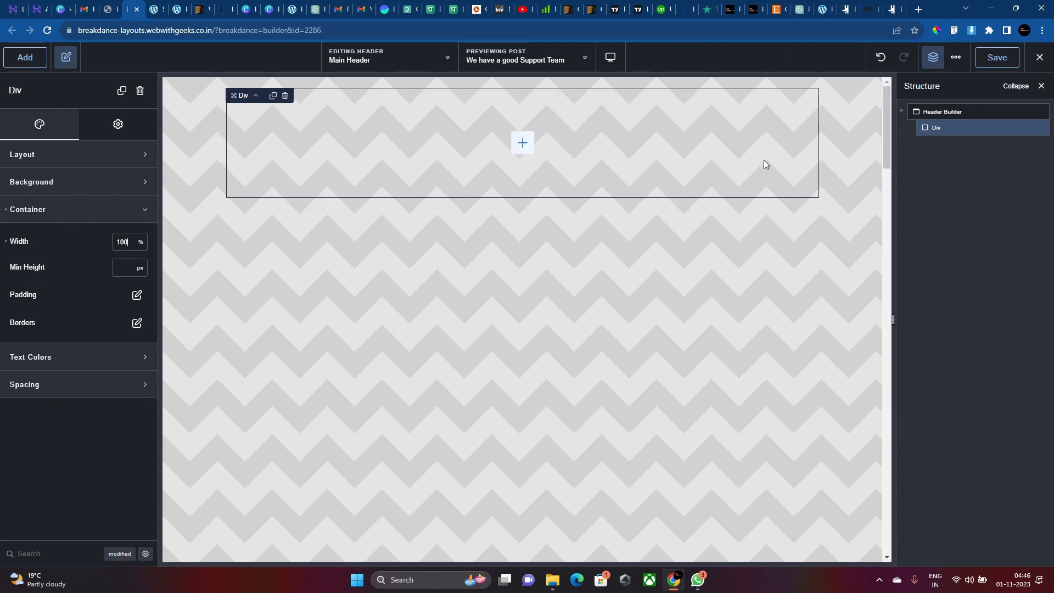
Set the Header Builder to Full width with 0 padding applied to all sides.
click(935, 110)
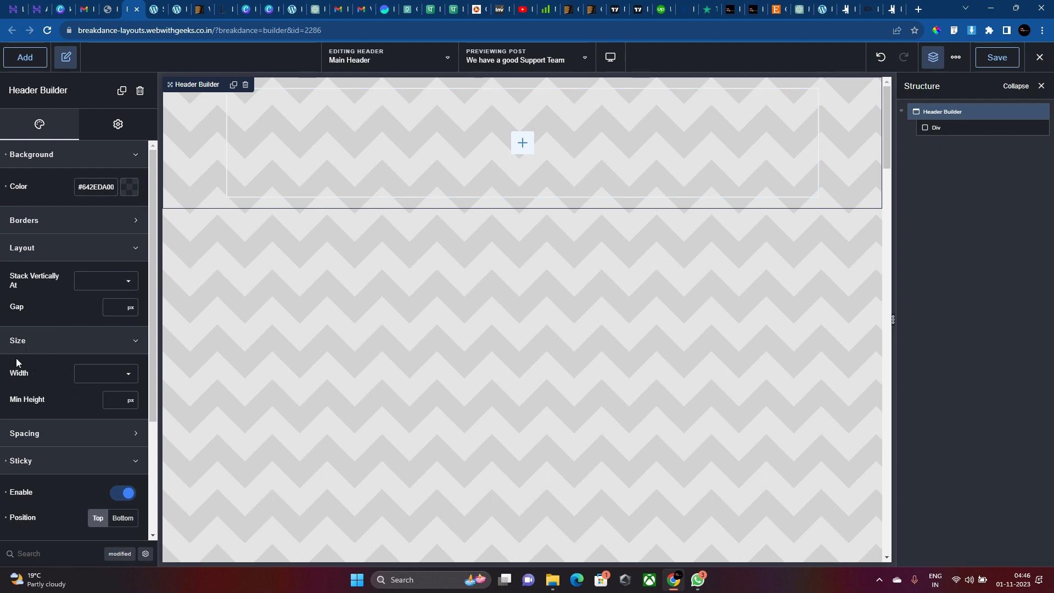
click(91, 381)
click(91, 401)
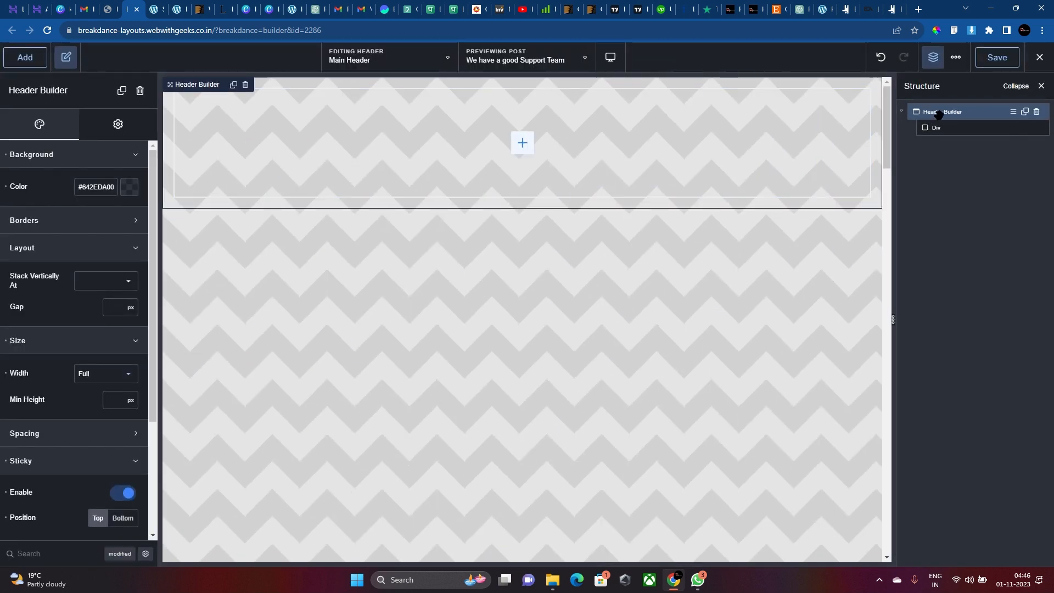
scroll(81, 333, down, 3)
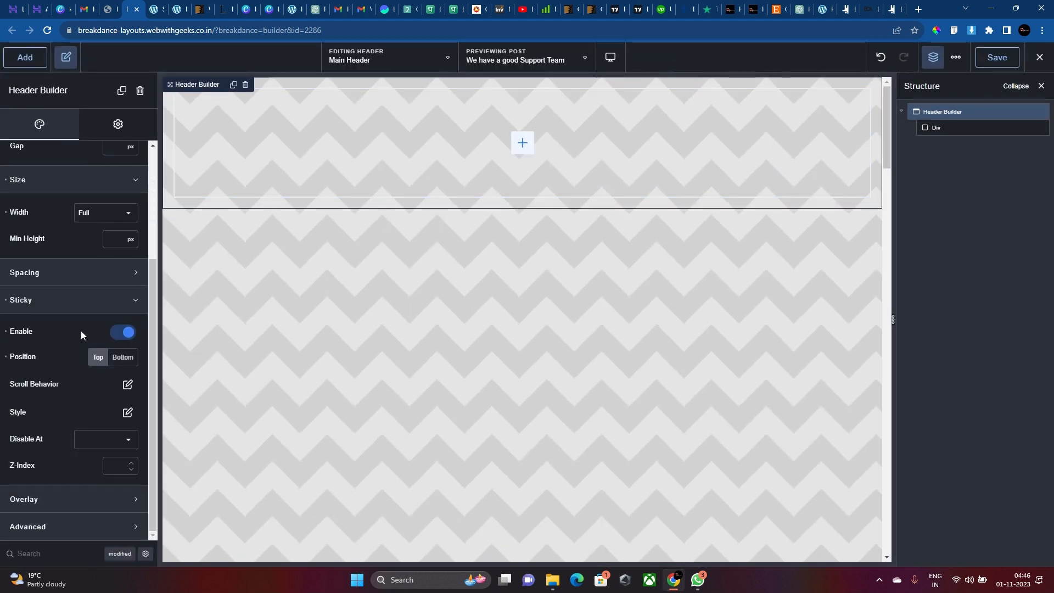
click(44, 272)
click(43, 342)
text(0)
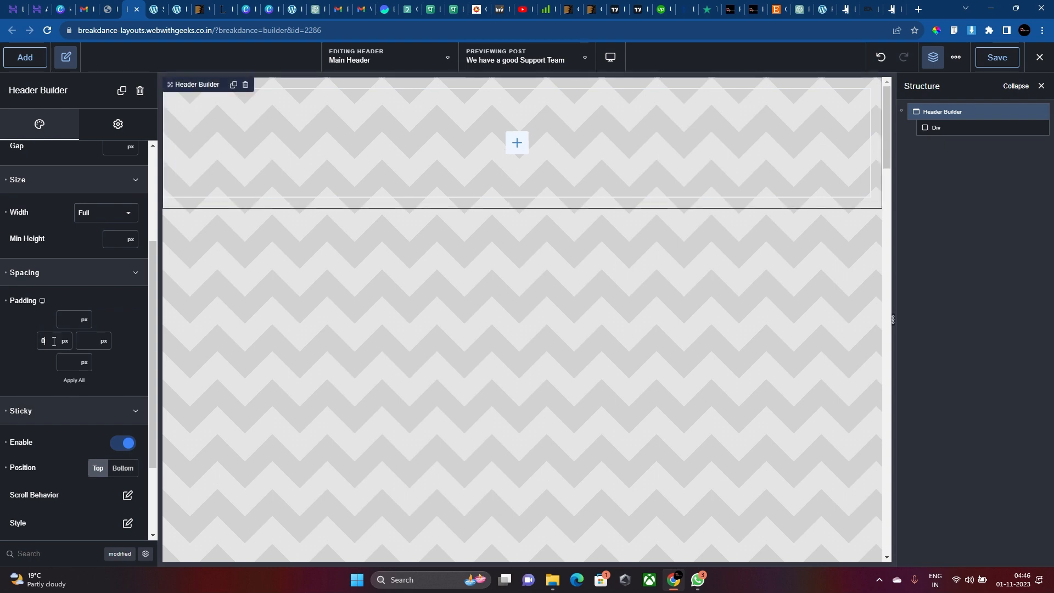
click(80, 381)
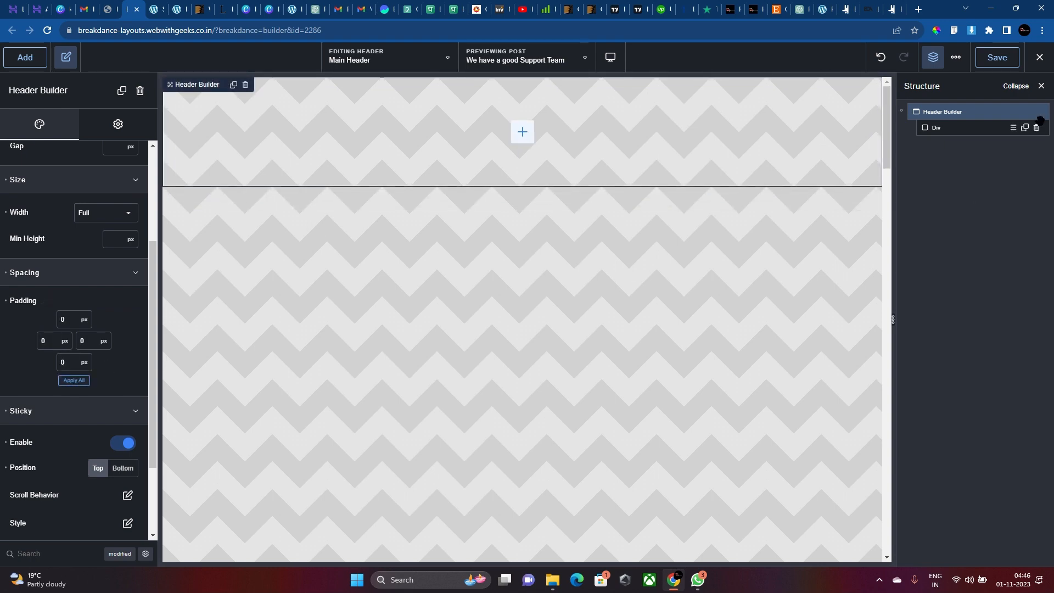
click(937, 126)
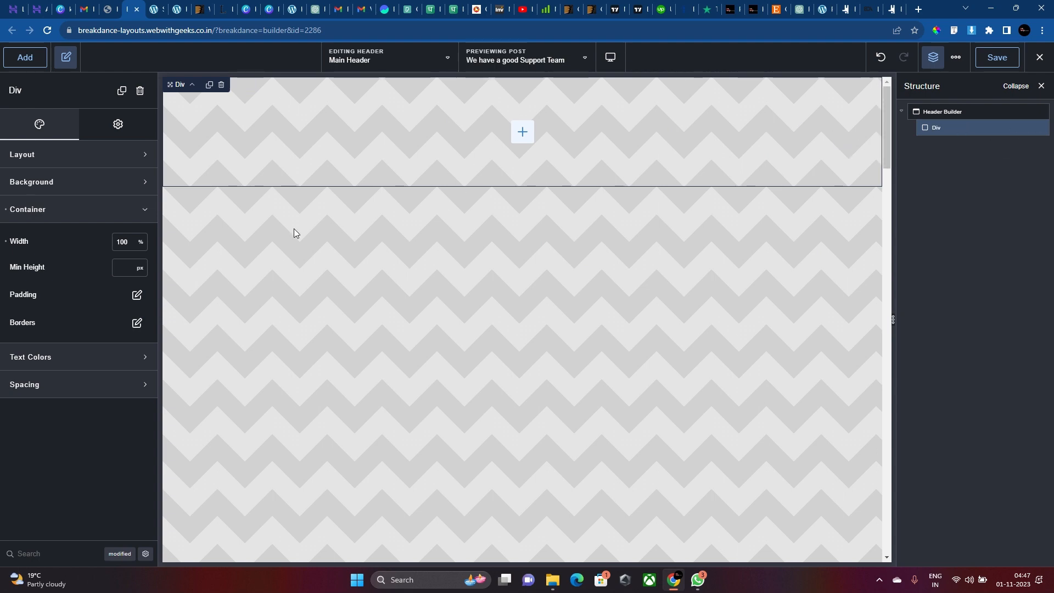
Add a 1/3–2/3 Columns block to the Div with width 1080px.
click(16, 63)
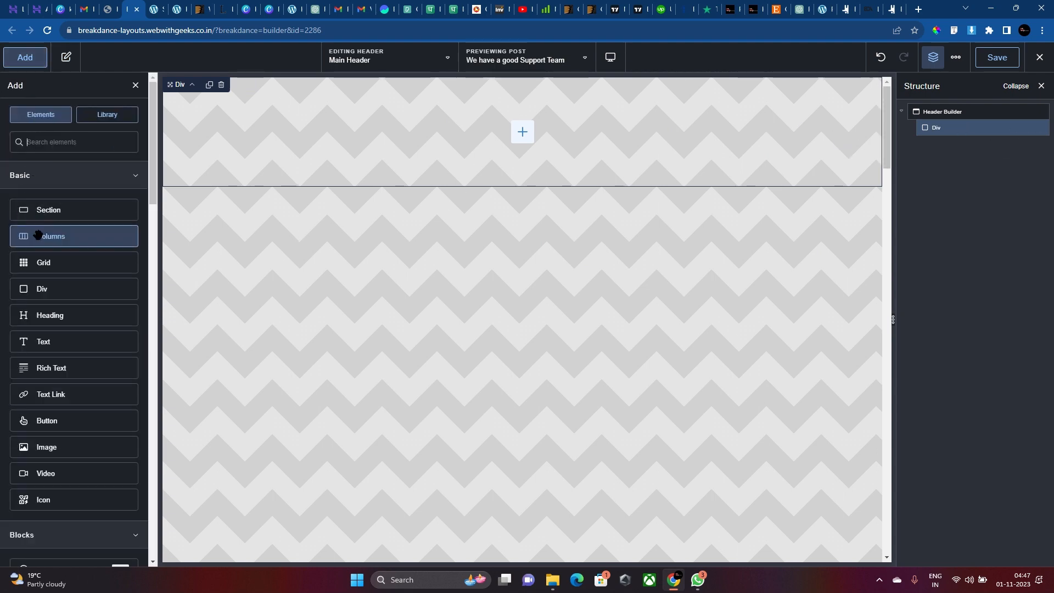
click(34, 233)
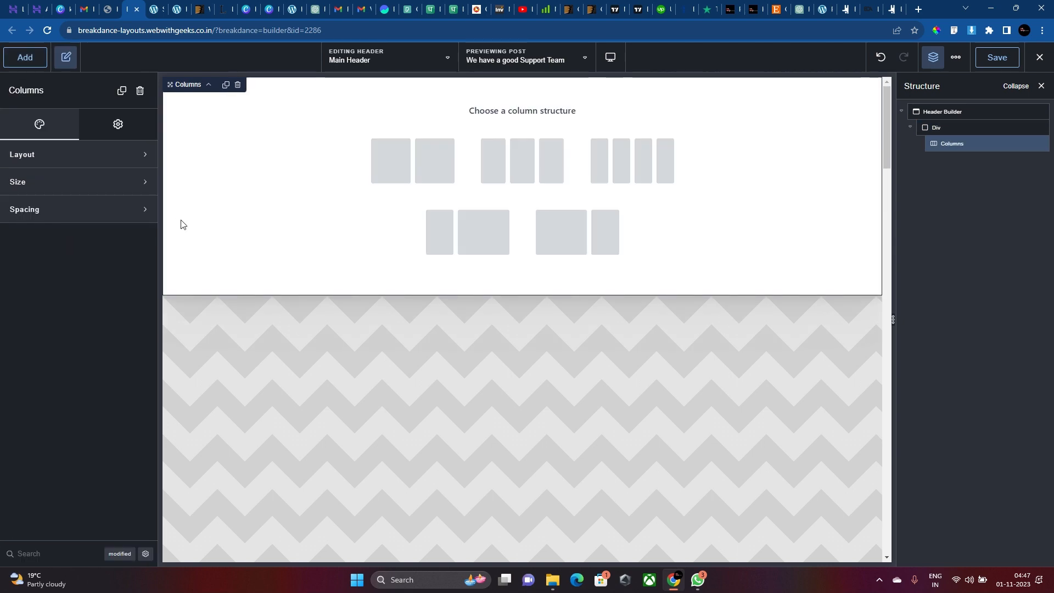
click(454, 235)
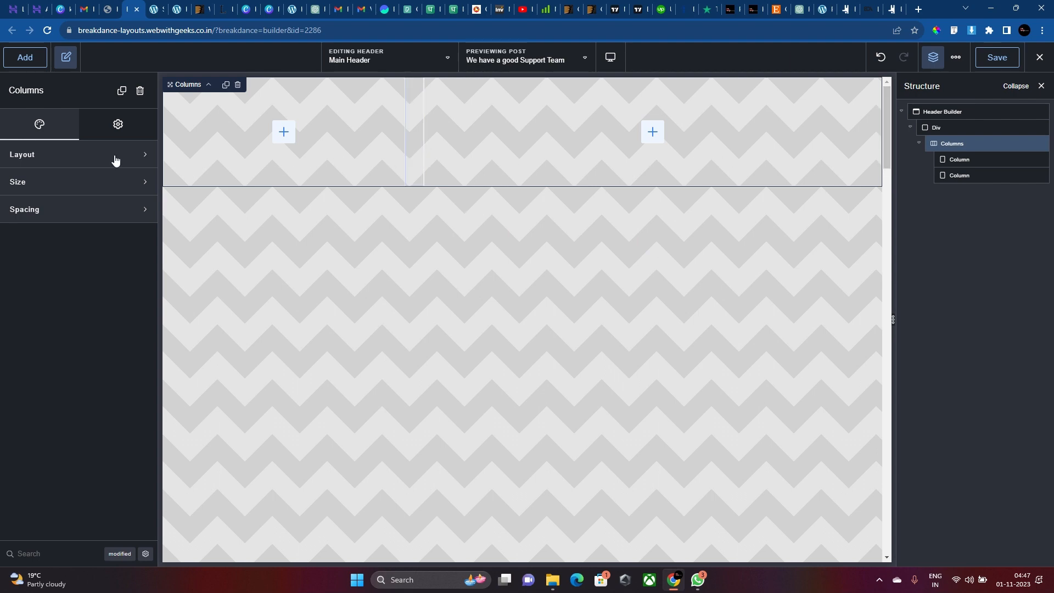
click(104, 182)
click(127, 210)
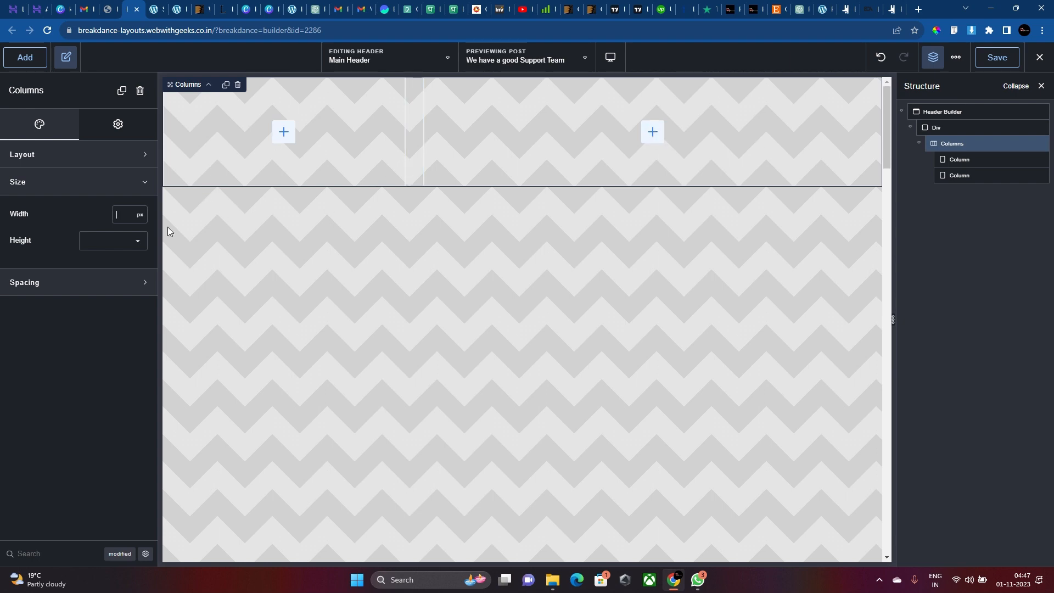
text(1080)
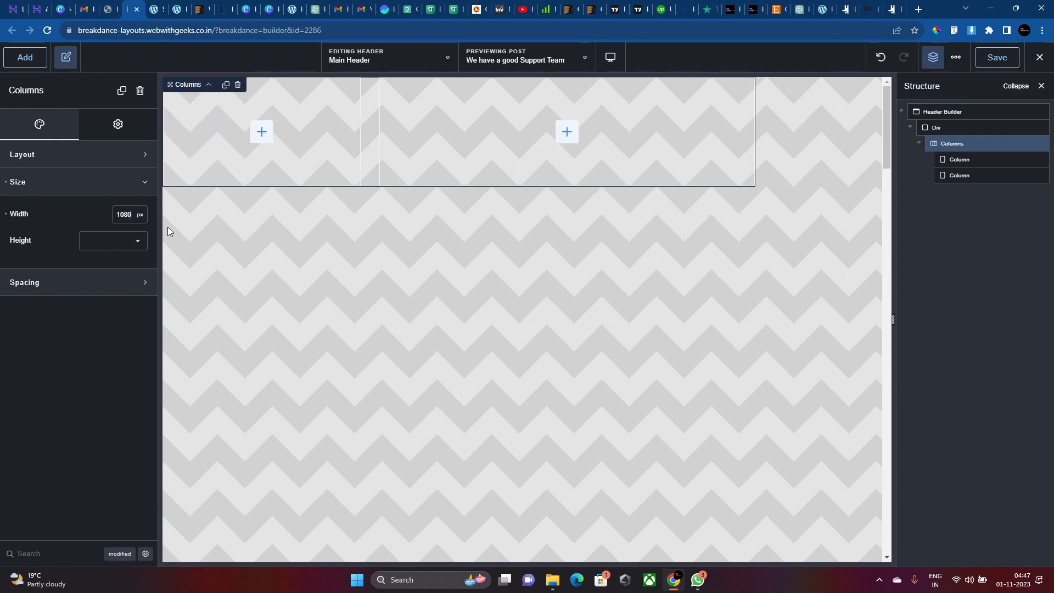
Set the Div's layout to Align center and Vertical Align middle.
click(830, 158)
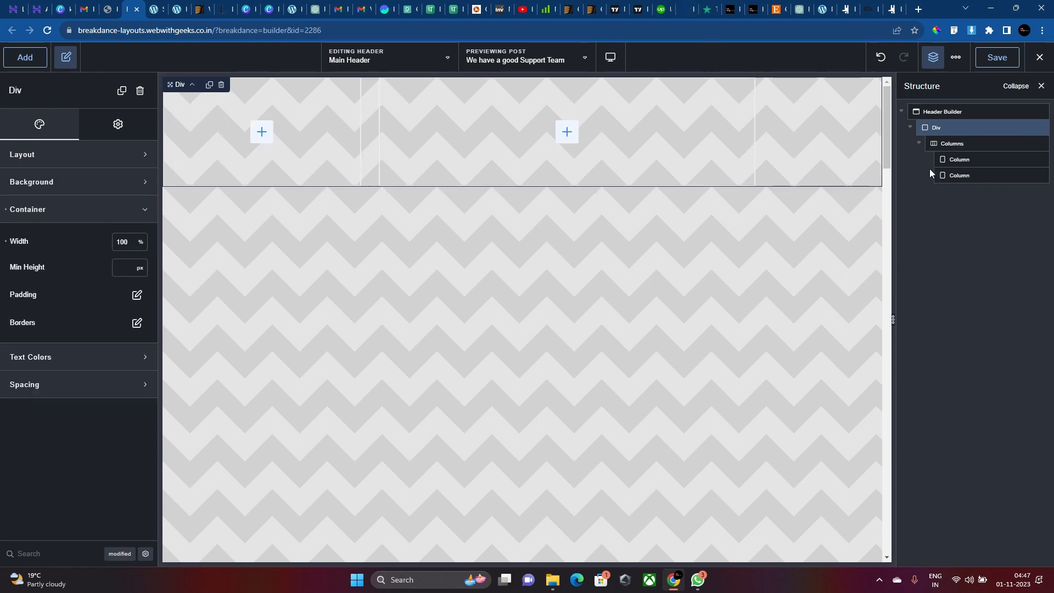
click(73, 155)
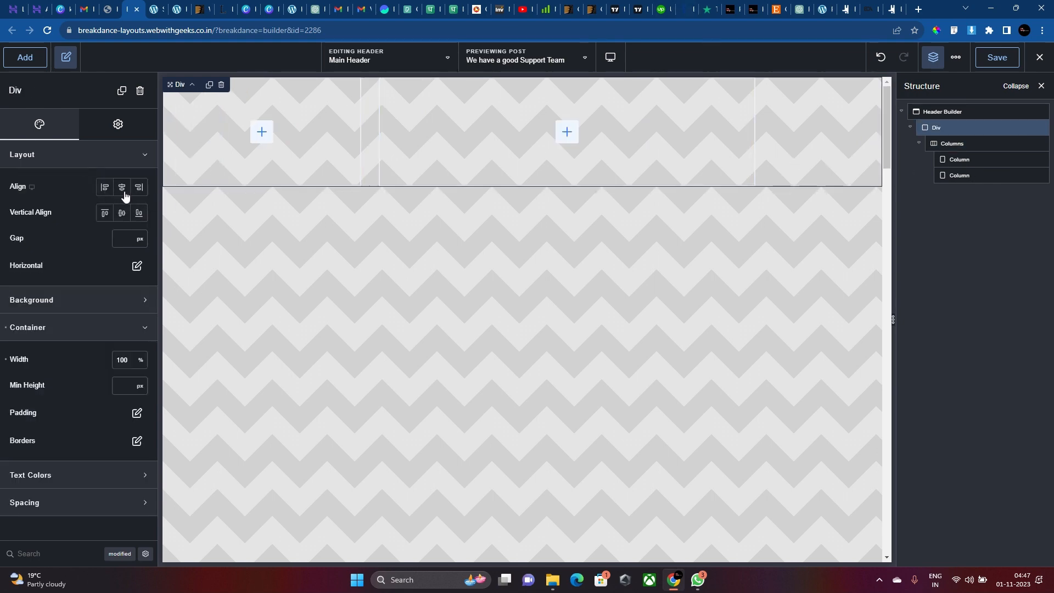
click(122, 187)
click(119, 215)
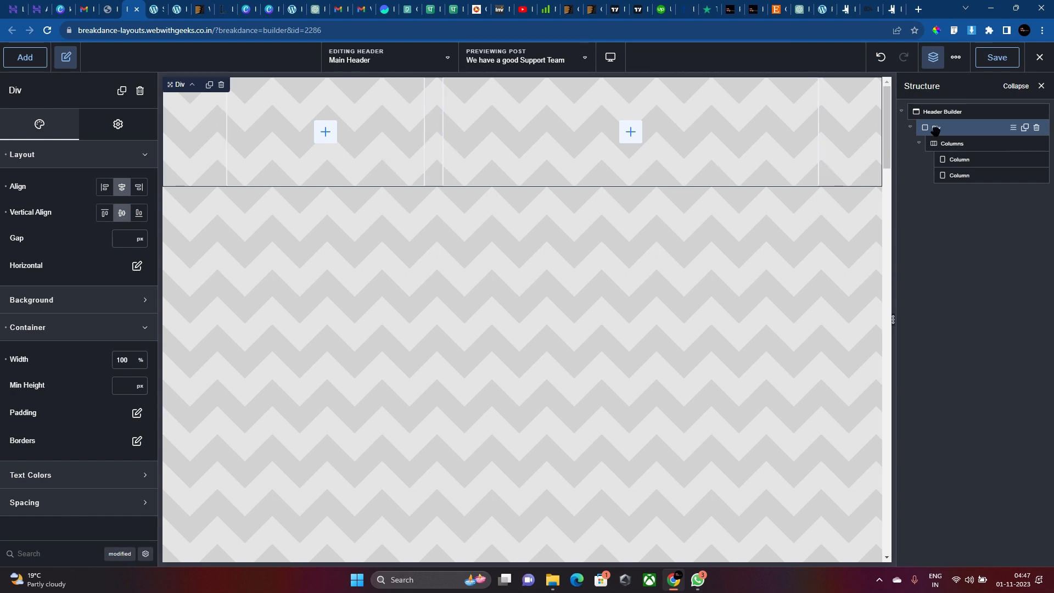
Give the header Div a dark navy #02002DFF background colour.
click(118, 299)
click(128, 343)
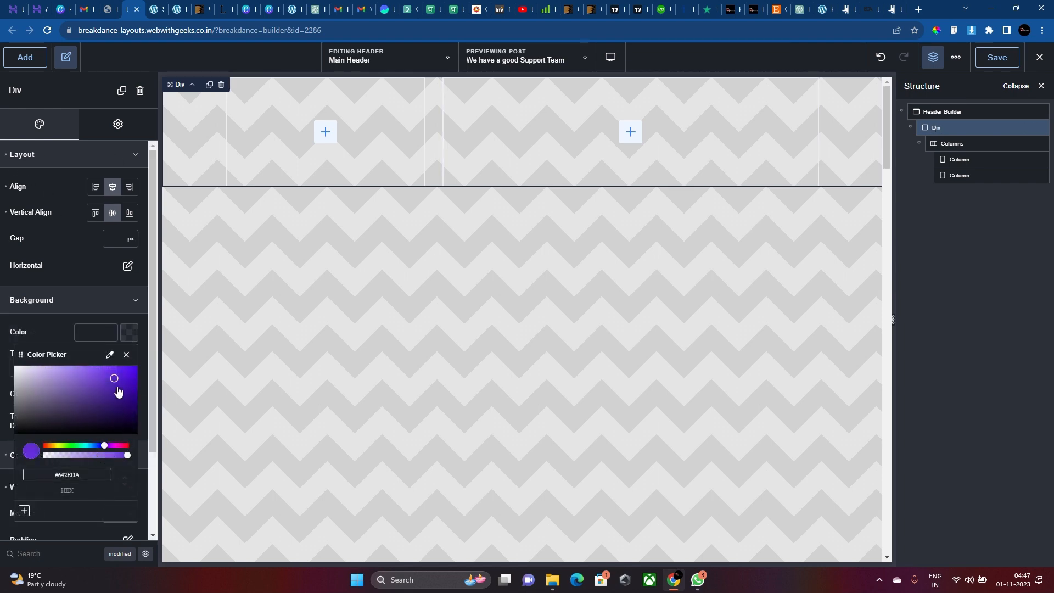
drag(113, 388, 104, 449)
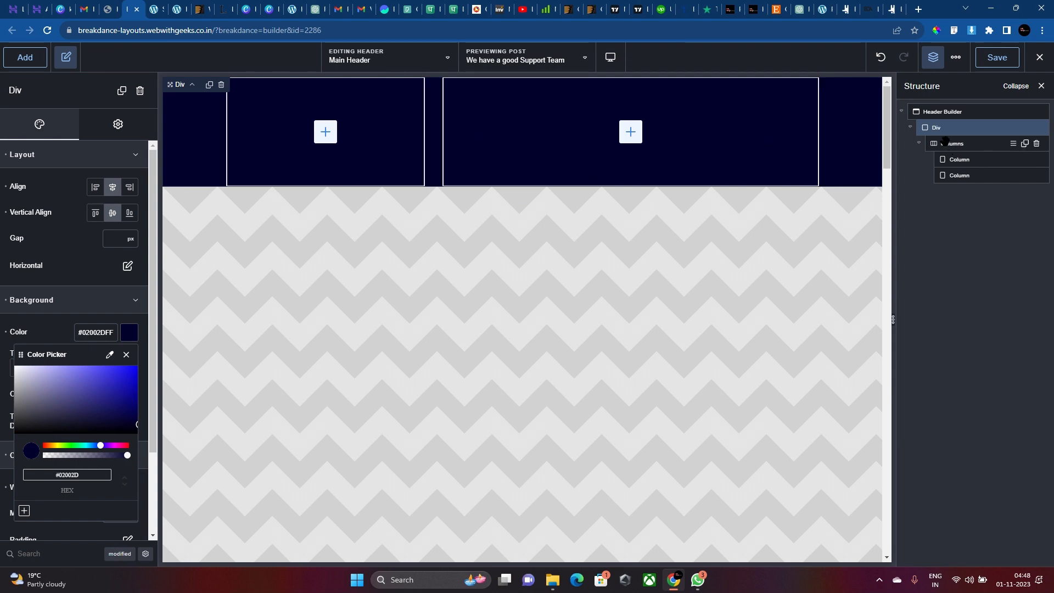
click(864, 117)
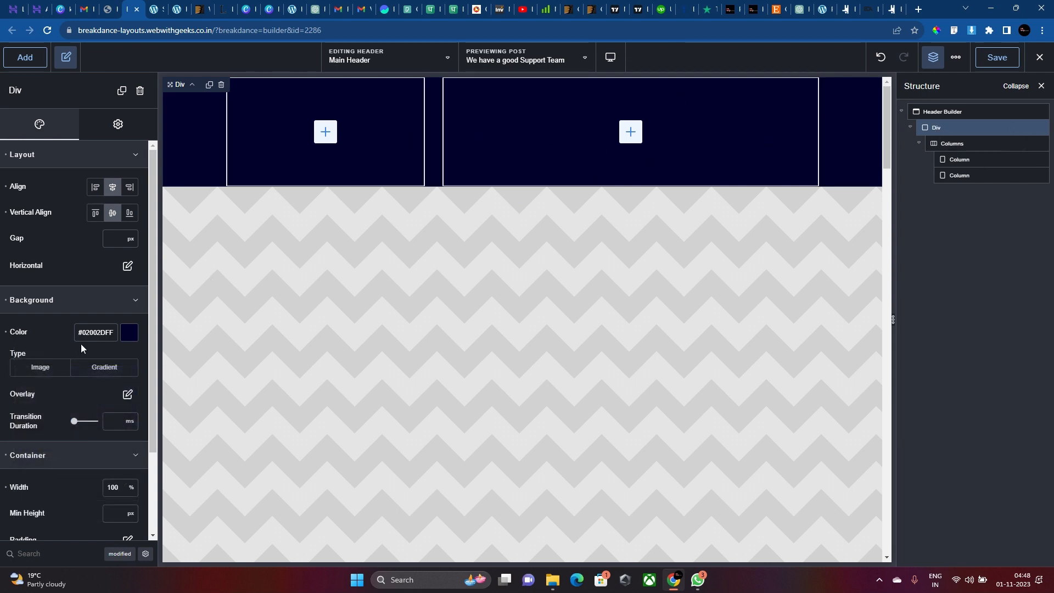
Set the Div's top and bottom padding to 15px.
scroll(80, 344, down, 2)
click(131, 438)
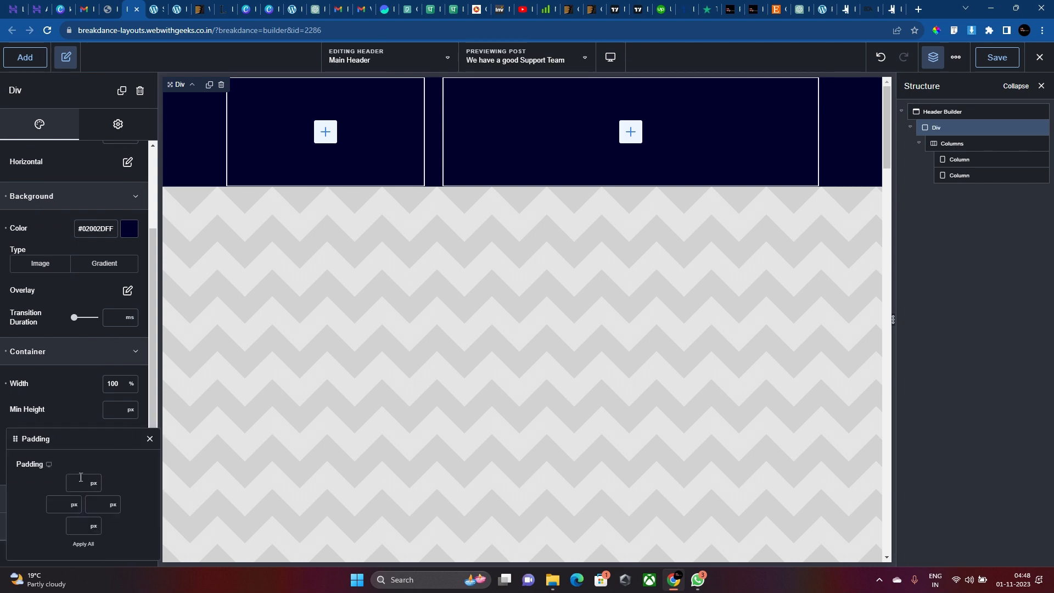
text(15)
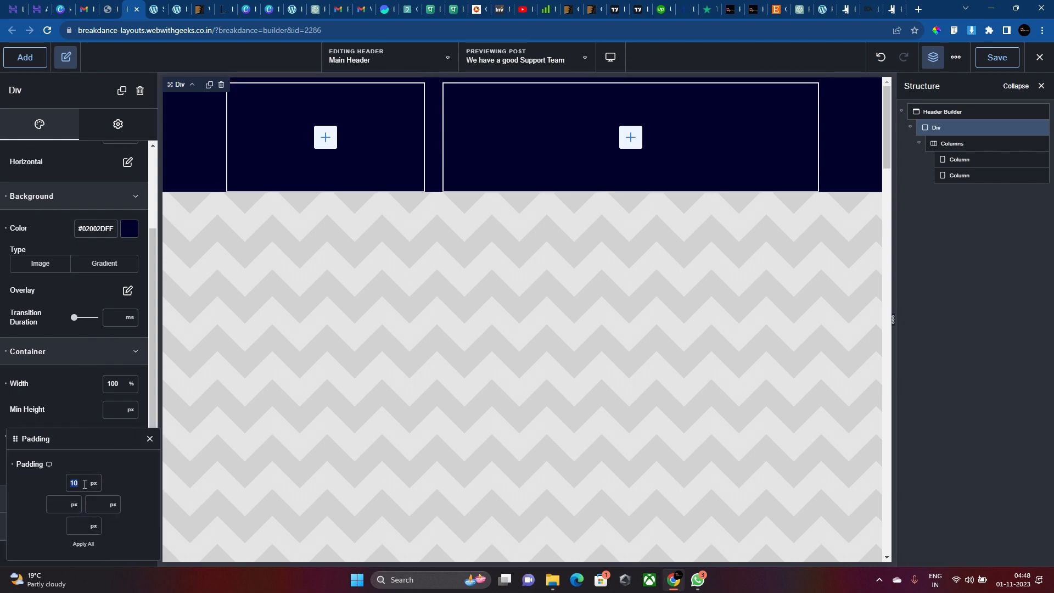
click(82, 525)
text(15)
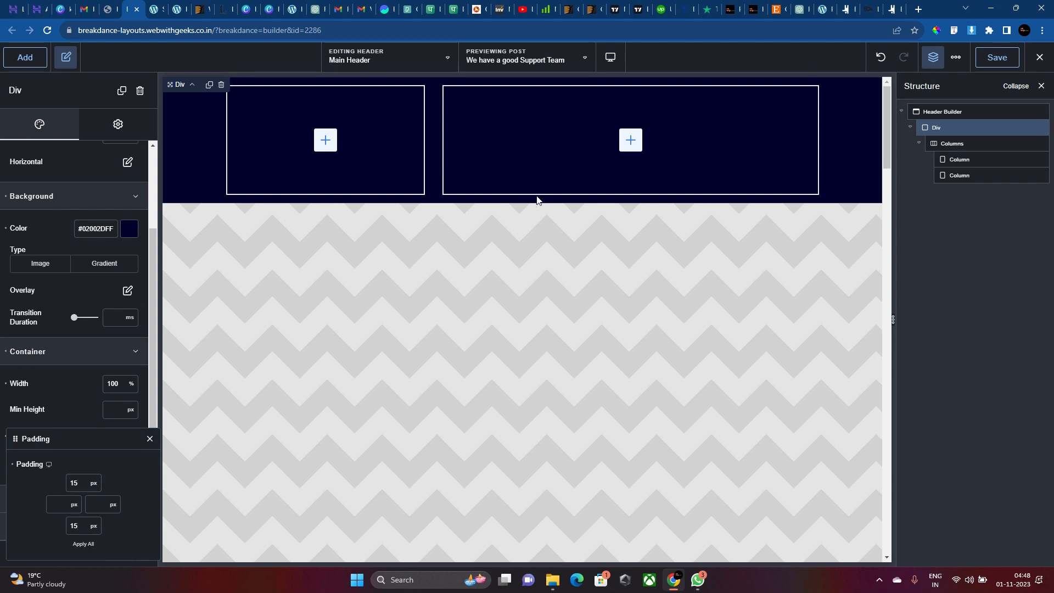
click(940, 142)
click(958, 159)
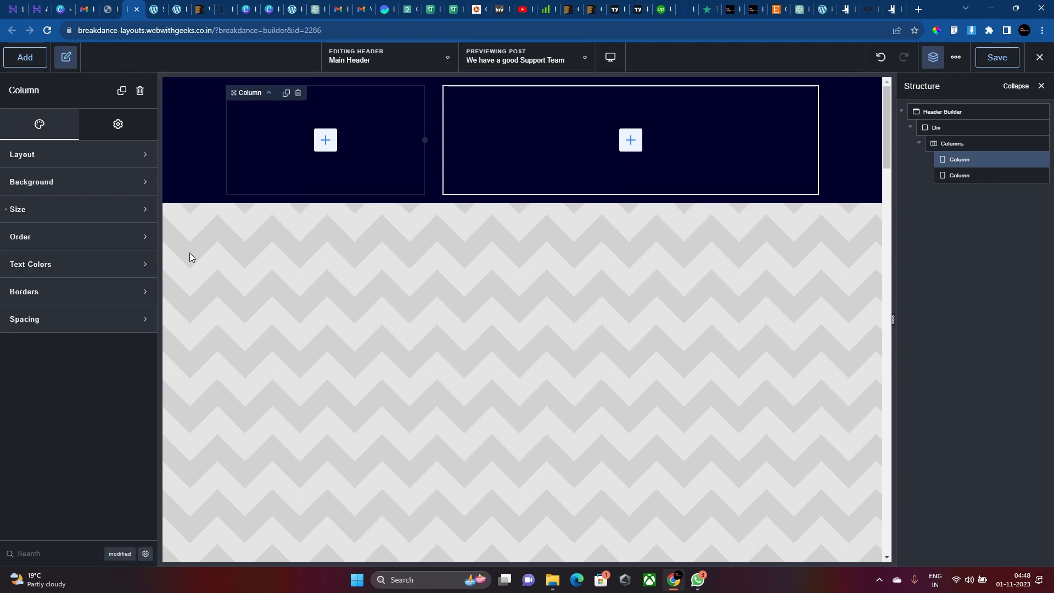
Add a Text Link to the first column and replace its text with the phone number.
click(34, 63)
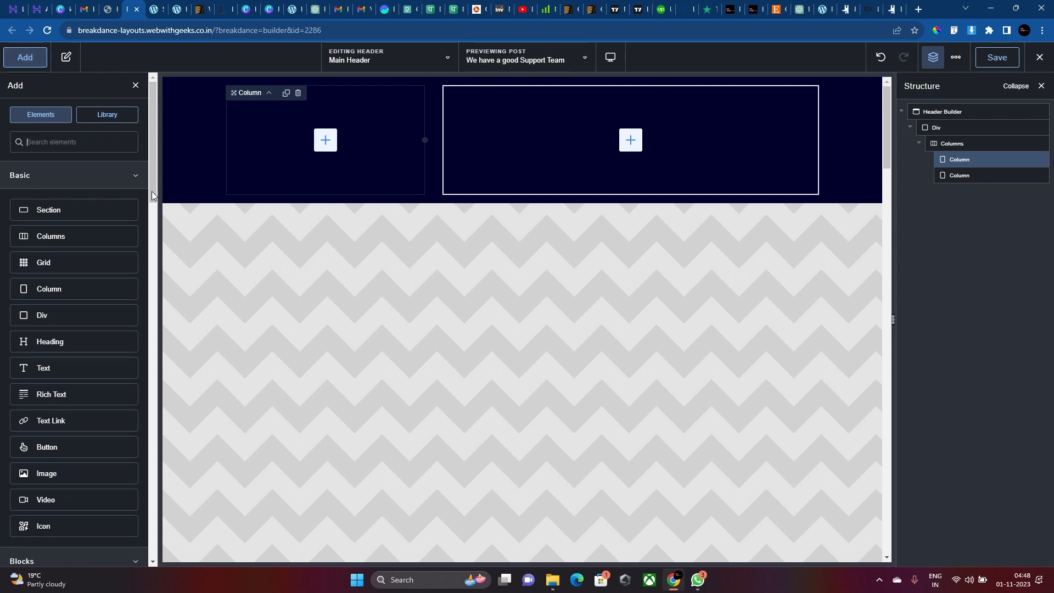
text(text)
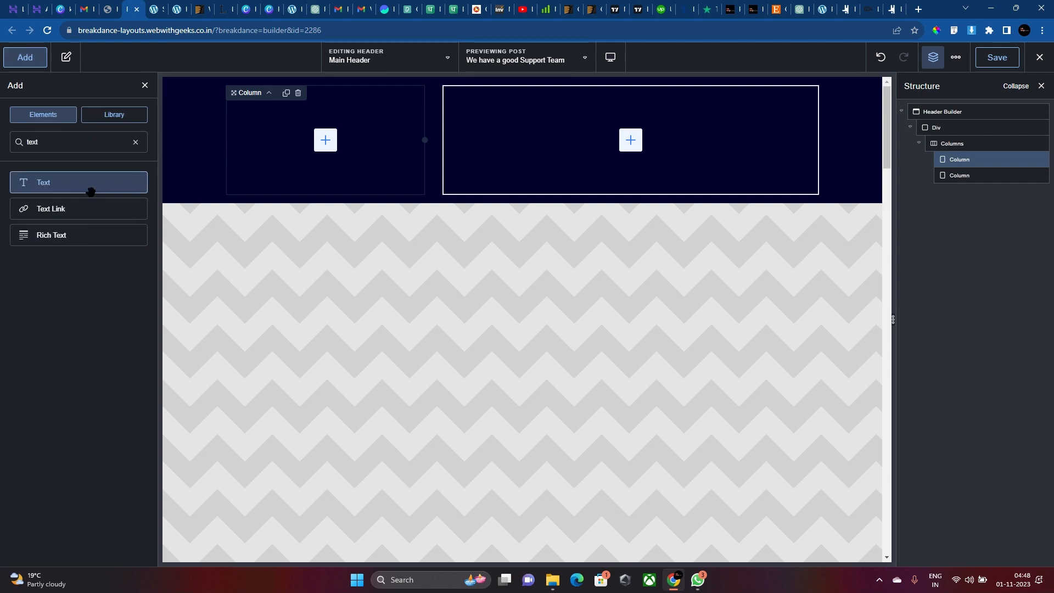
click(117, 202)
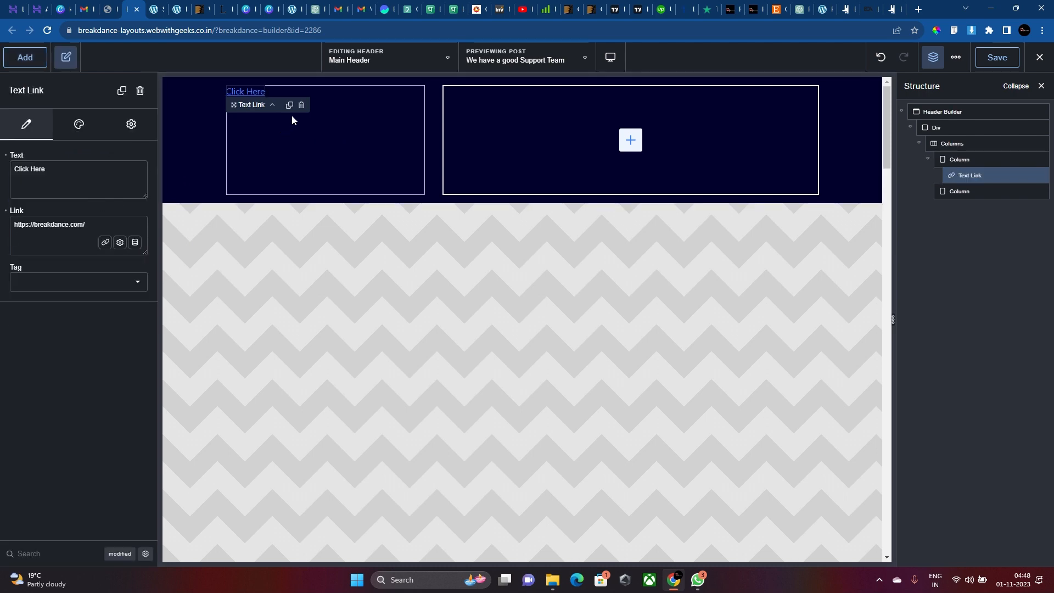
triple_click(102, 170)
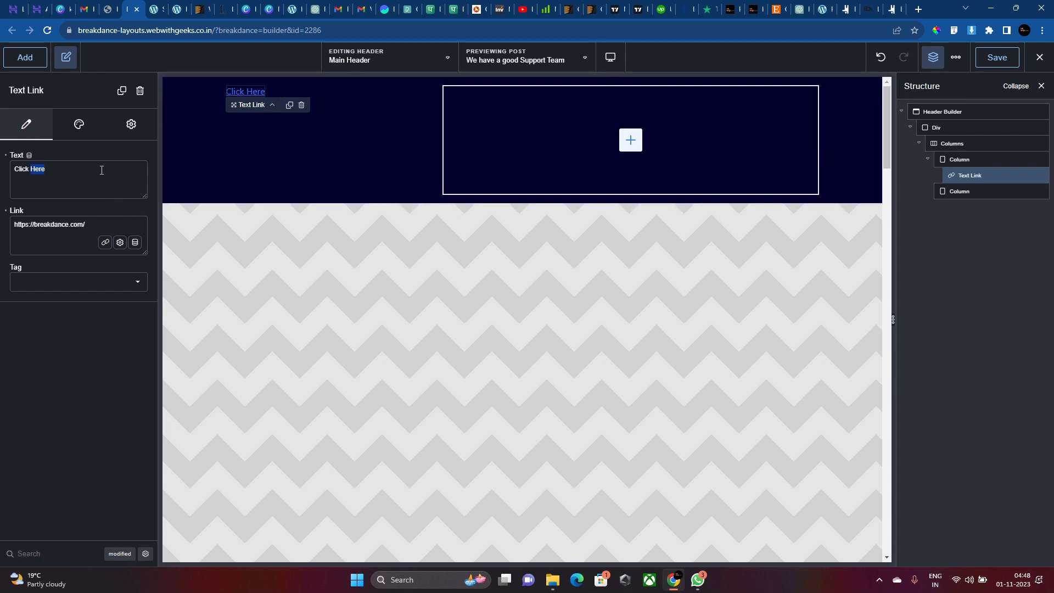
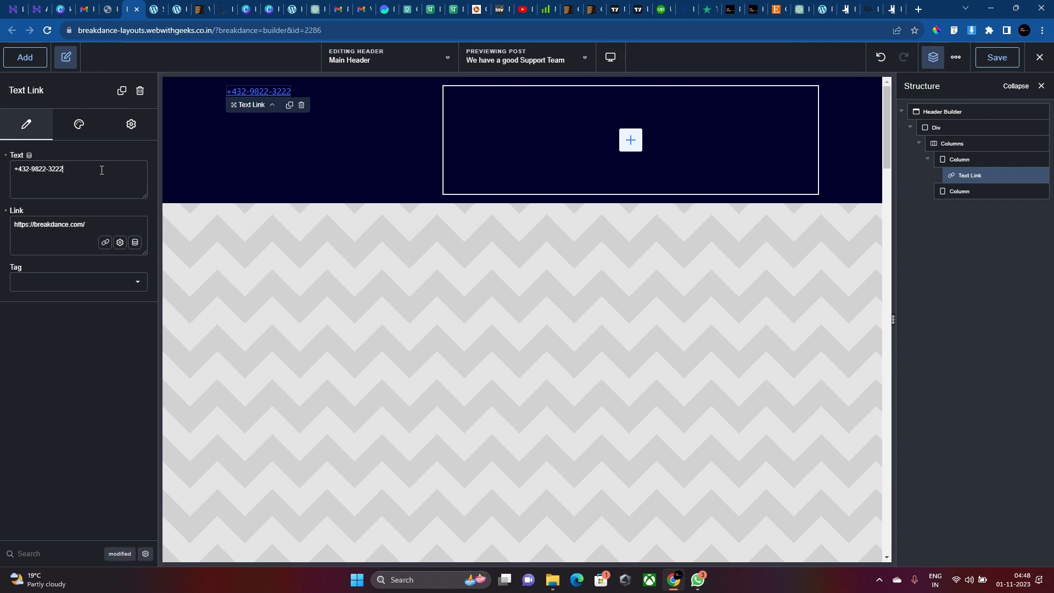
double_click(102, 170)
triple_click(102, 170)
key(ctrl+c)
Link the phone text to its number with a 'tel:' prefix and tag it h4.
triple_click(71, 226)
key(ctrl+v)
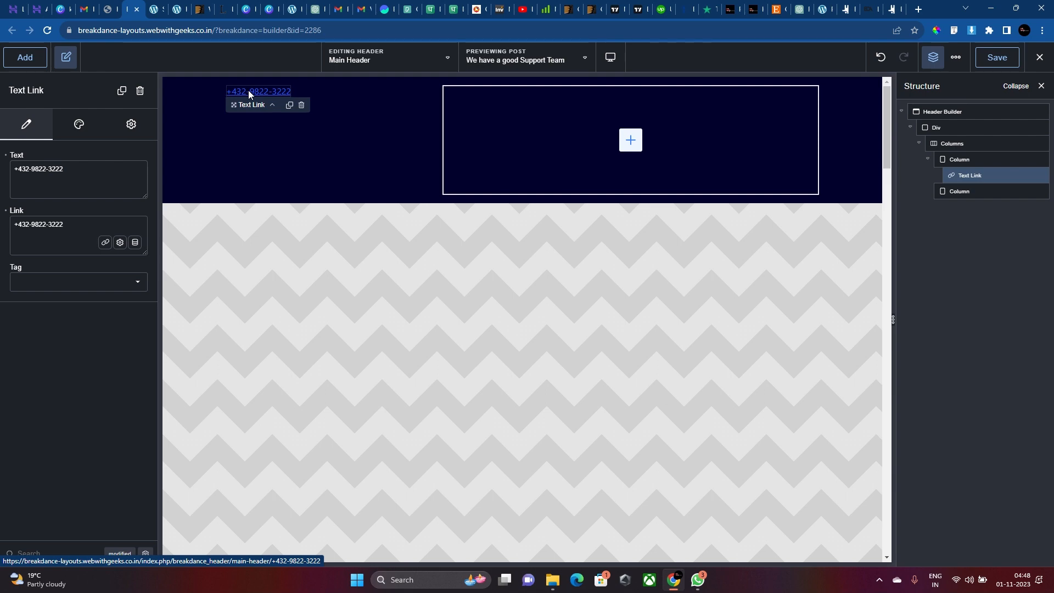
text(tel:)
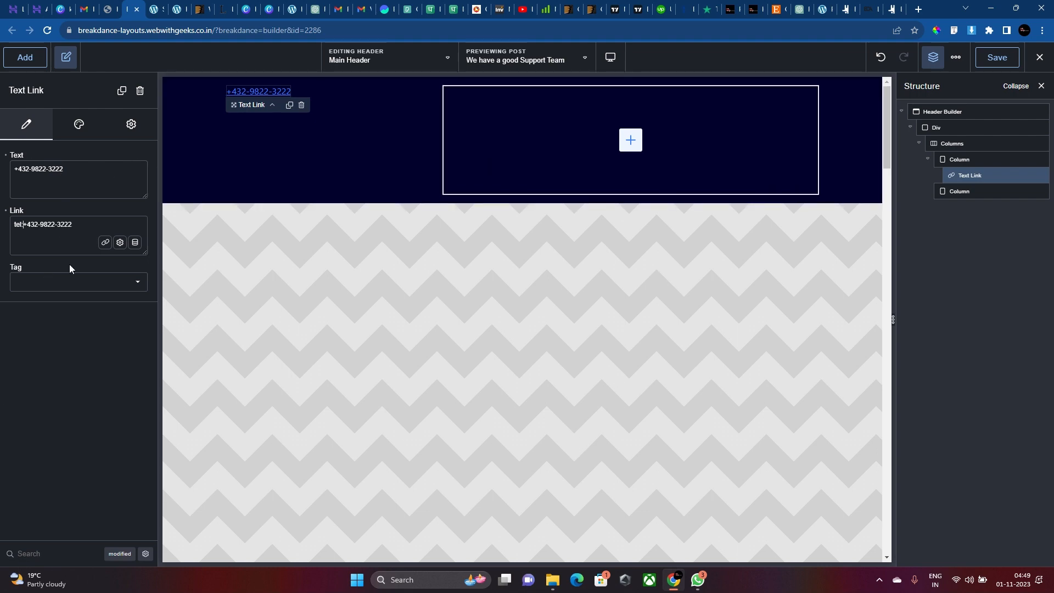
click(49, 282)
click(55, 354)
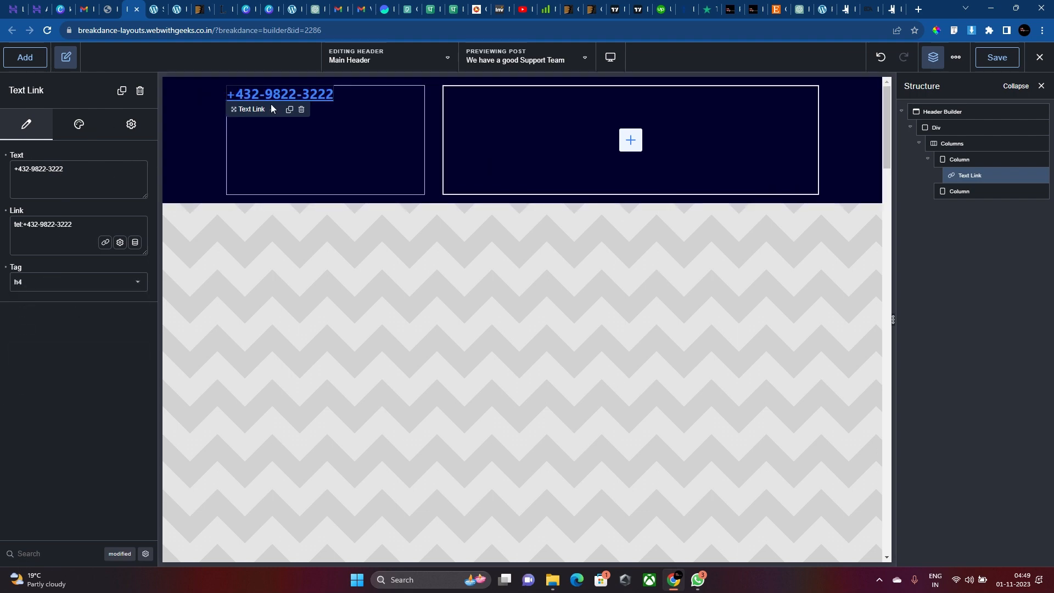
Set the phone link's typography colour to navy #02002DFF.
click(78, 130)
click(77, 151)
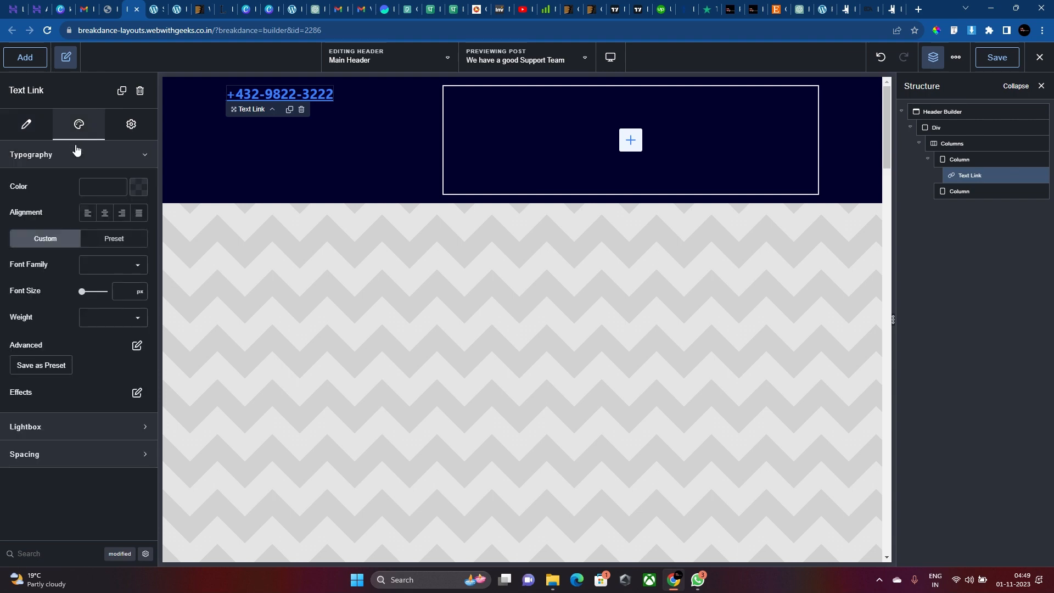
click(138, 187)
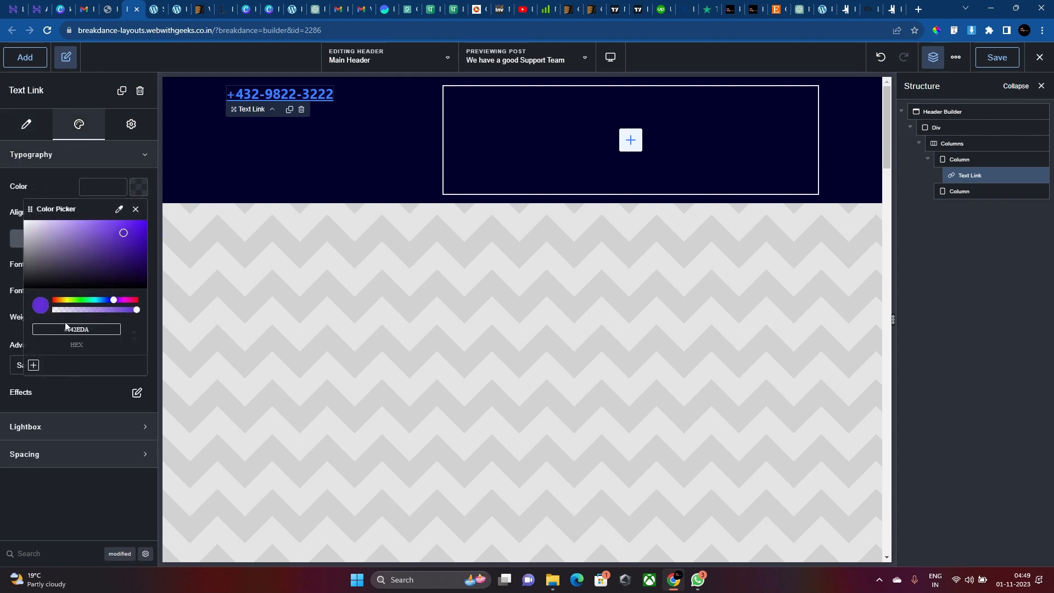
click(222, 126)
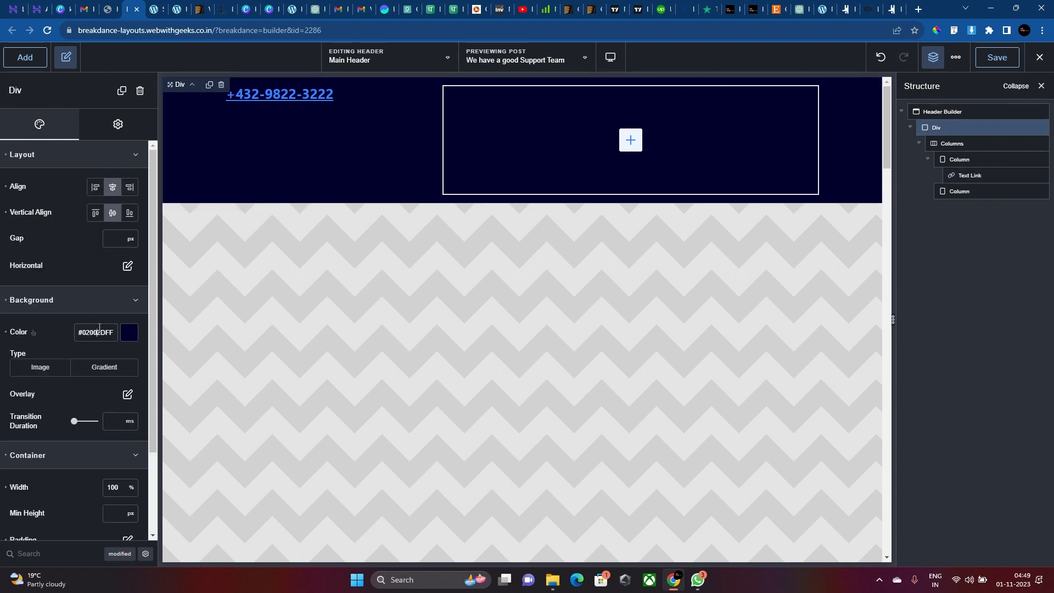
click(260, 94)
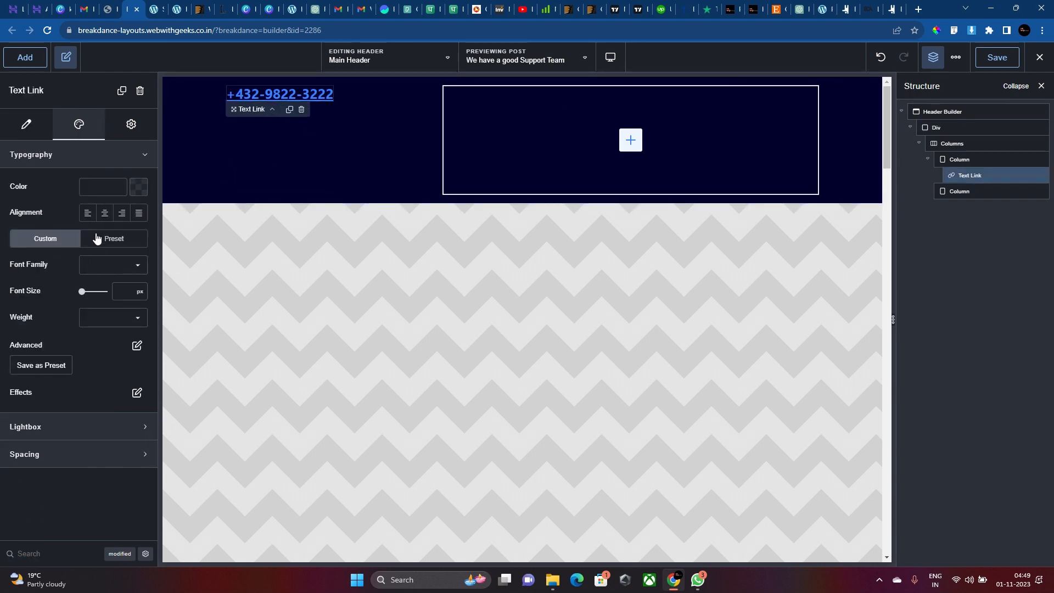
text(#02002DFF)
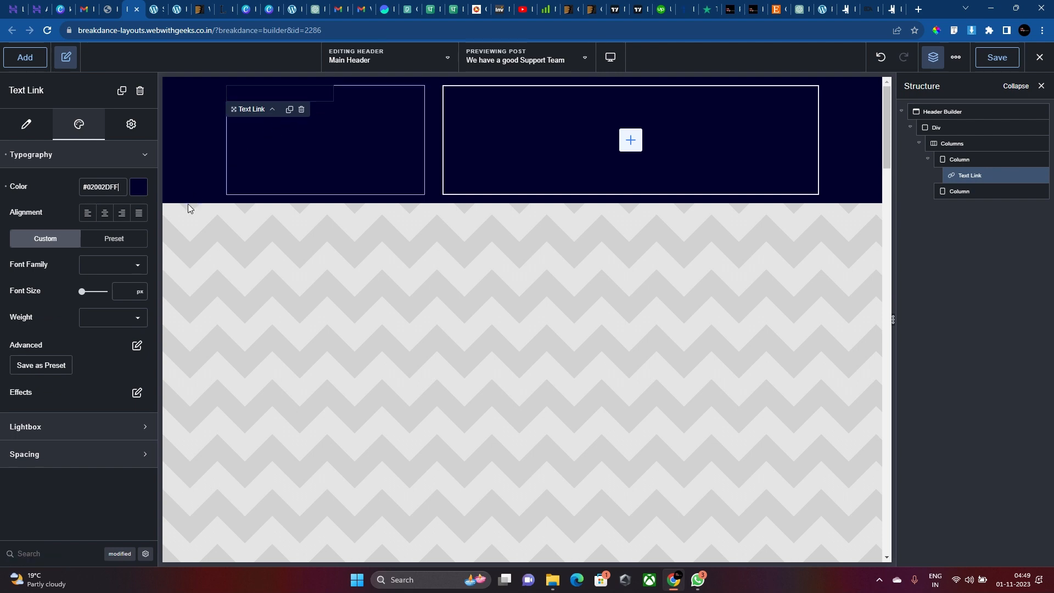
Set the phone link font to Poppins, size 20, weight 700.
click(123, 261)
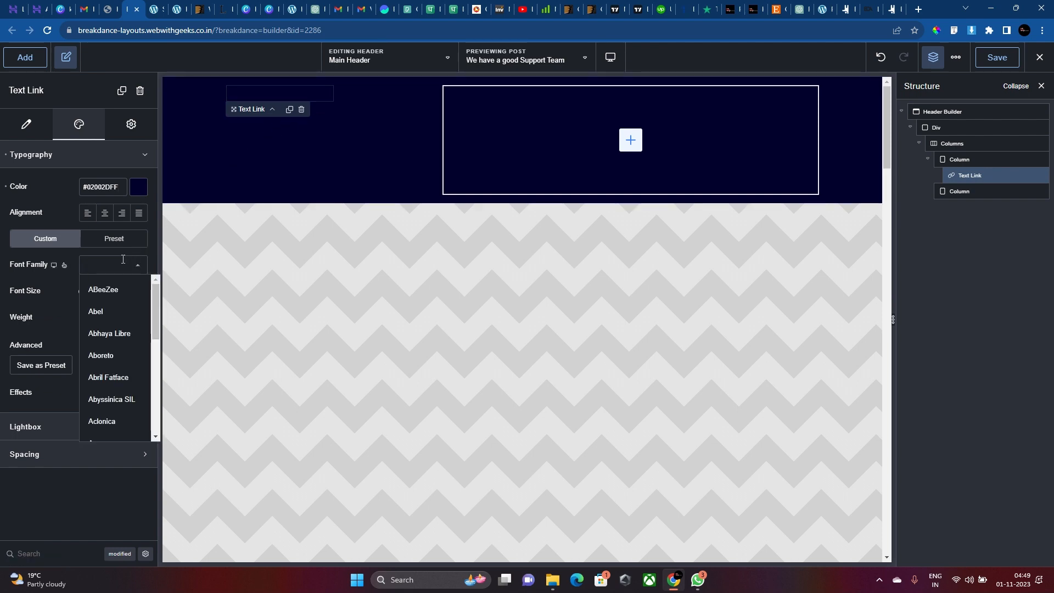
text(popp)
click(117, 287)
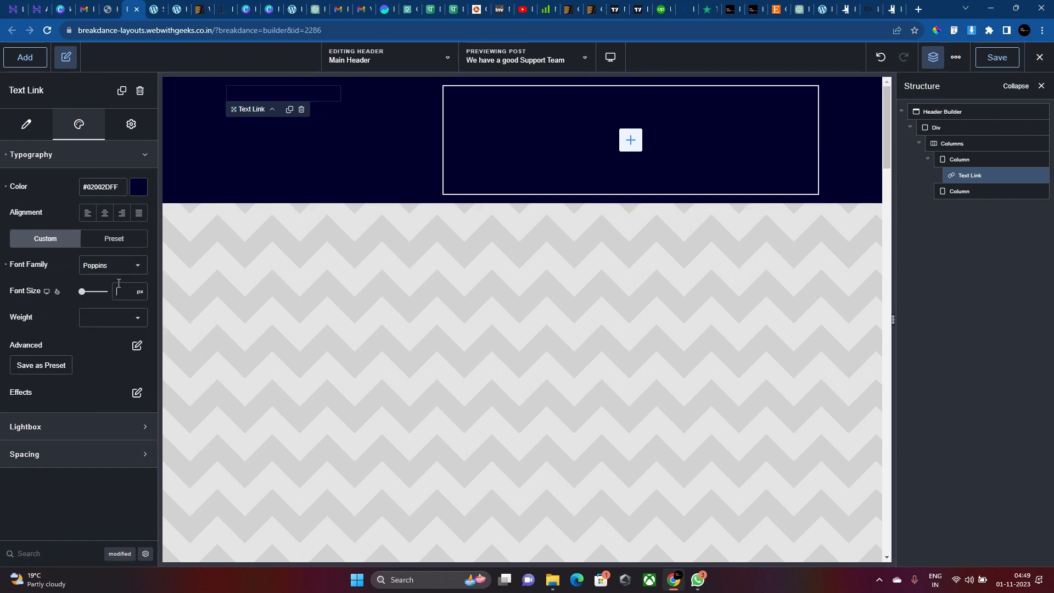
text(20)
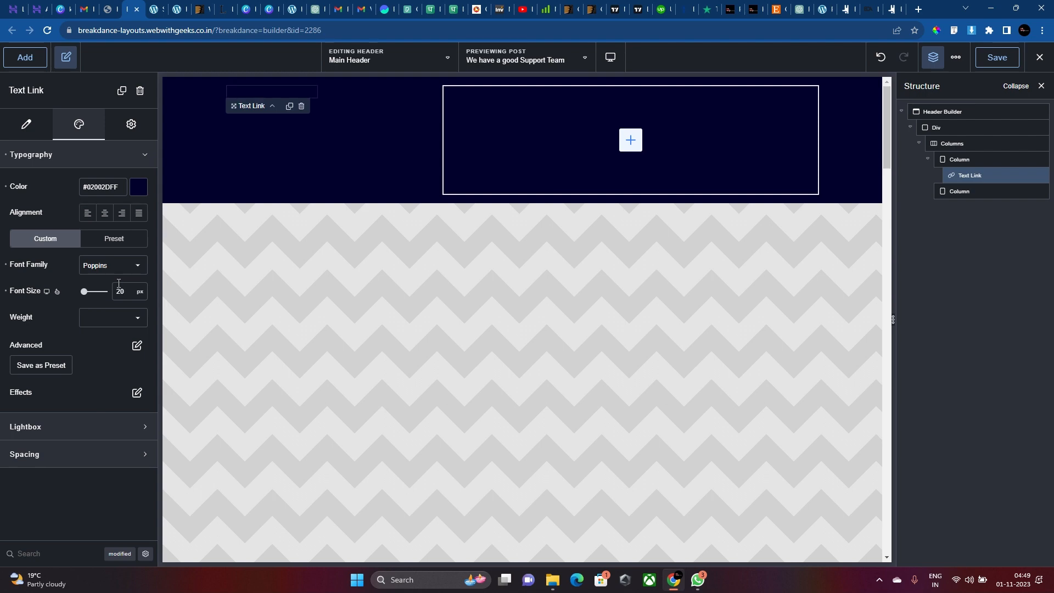
click(132, 317)
click(106, 449)
click(138, 346)
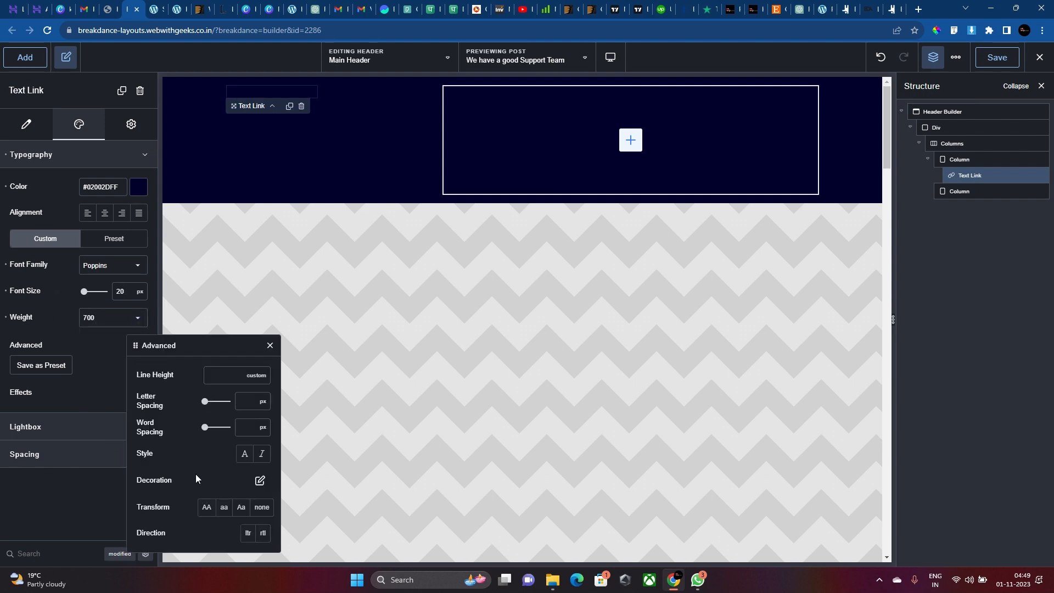
click(94, 353)
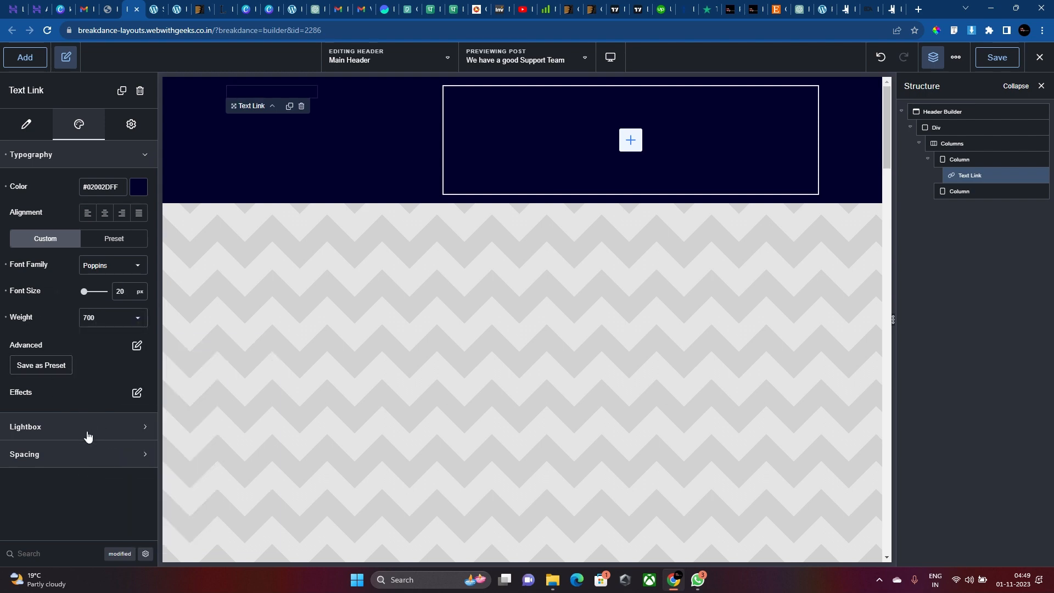
click(92, 456)
click(131, 124)
click(118, 155)
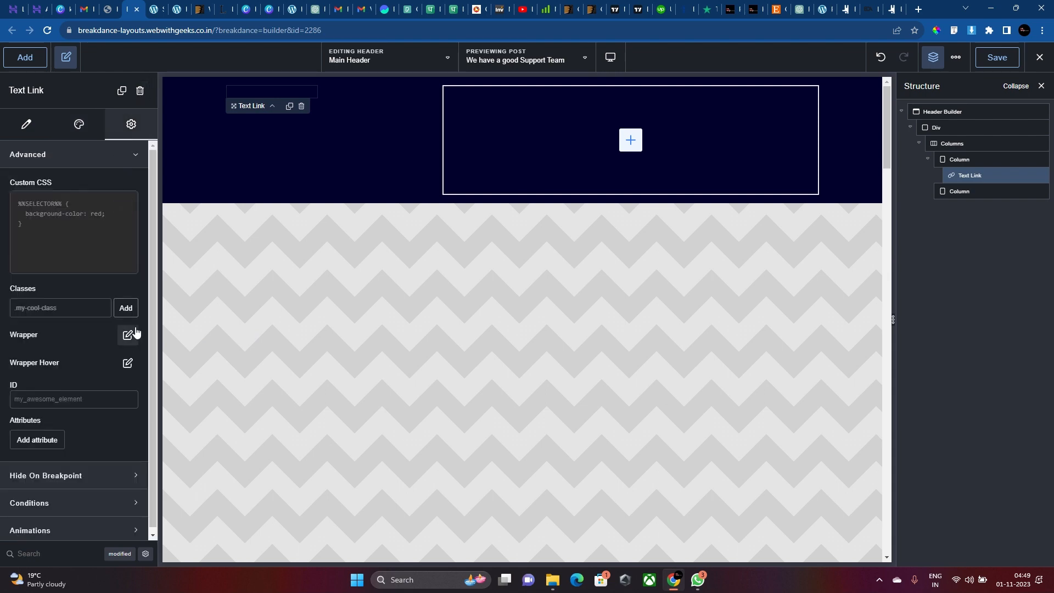
Give the phone link's wrapper 20 px padding on all sides.
click(130, 334)
click(130, 497)
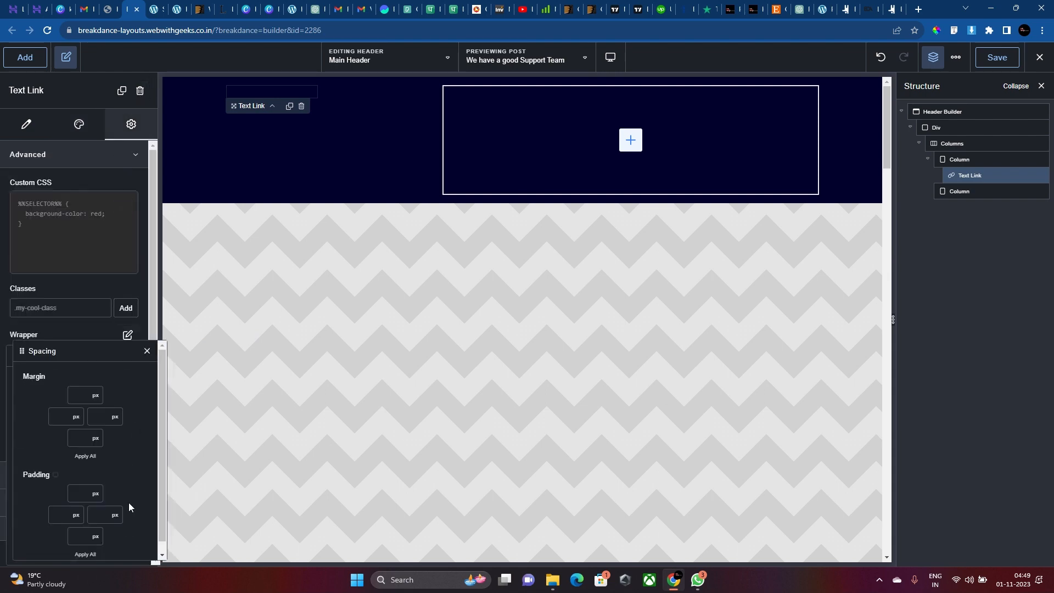
click(79, 496)
text(20)
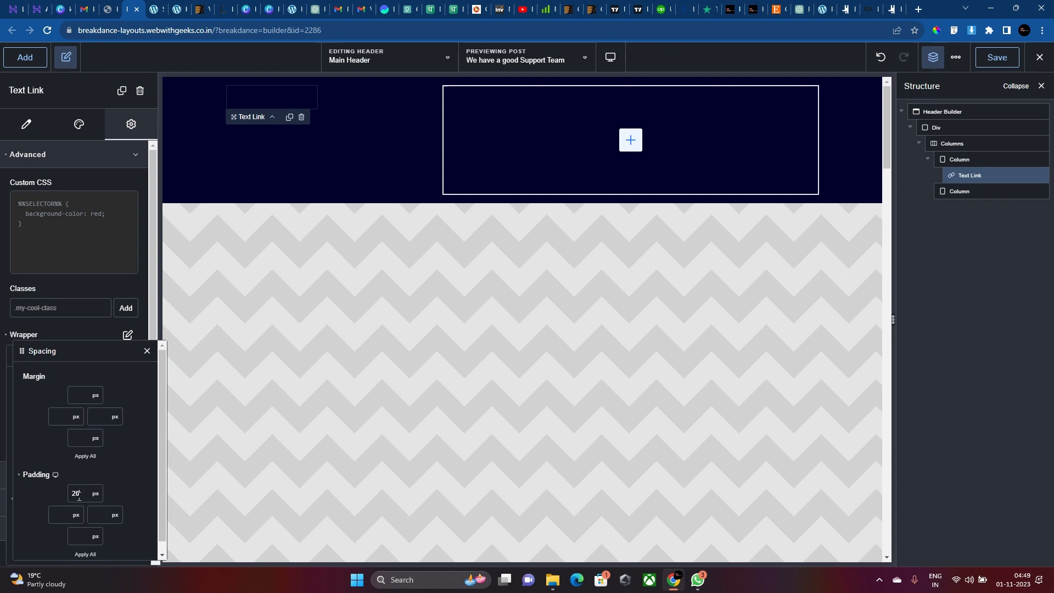
click(86, 554)
click(98, 324)
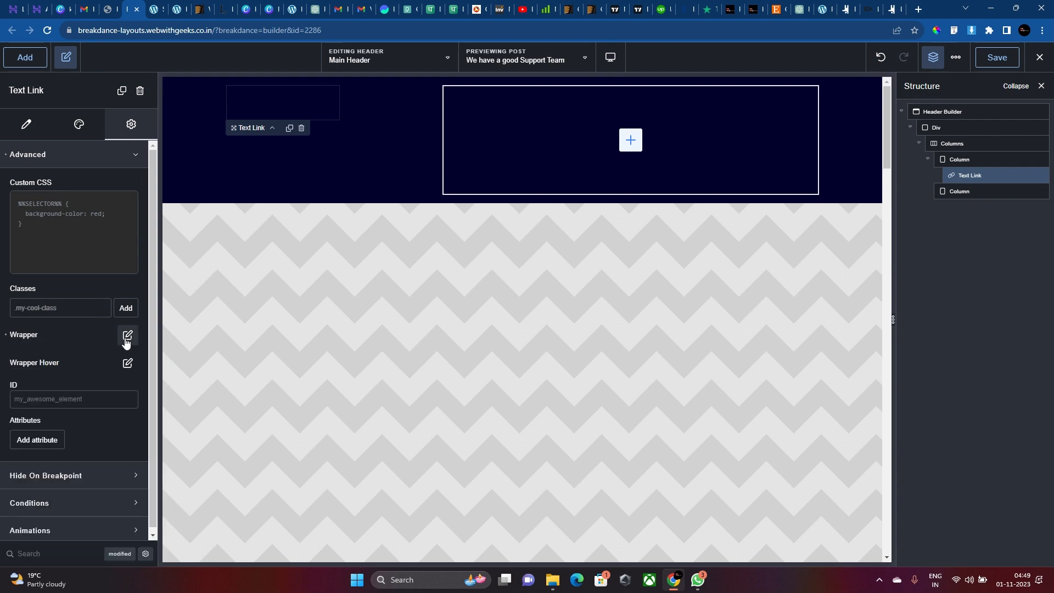
click(127, 334)
click(130, 499)
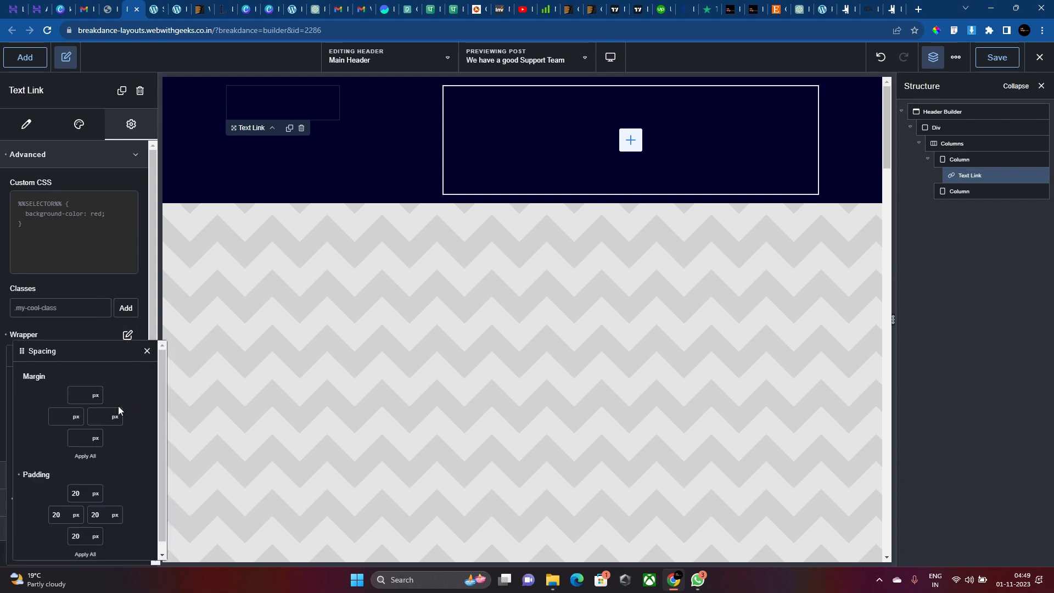
click(147, 350)
Set the wrapper's background colour to white #FFFFFF.
click(132, 384)
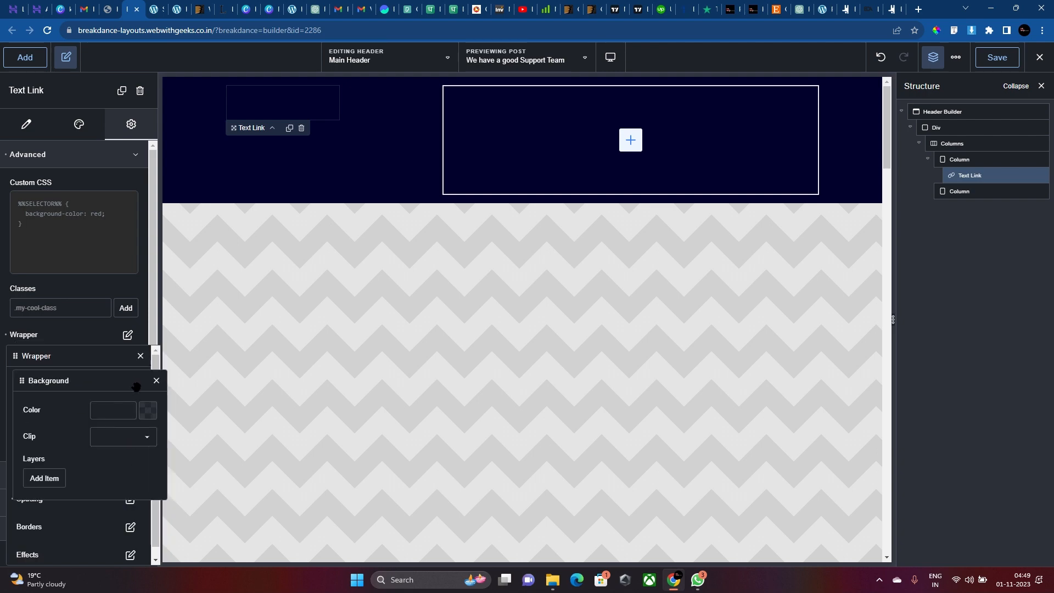
click(137, 411)
click(35, 407)
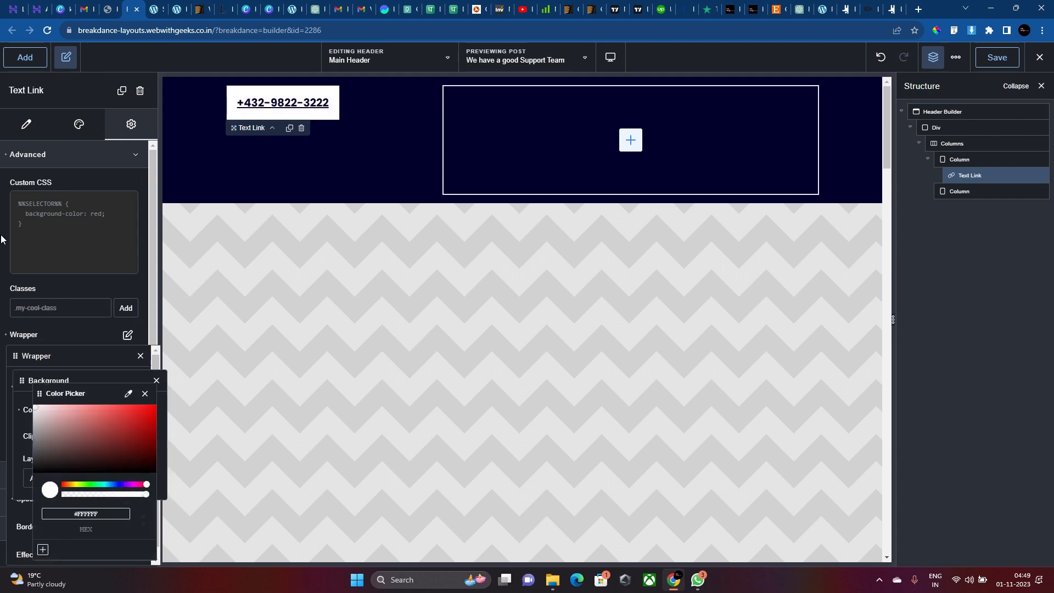
click(546, 127)
click(245, 118)
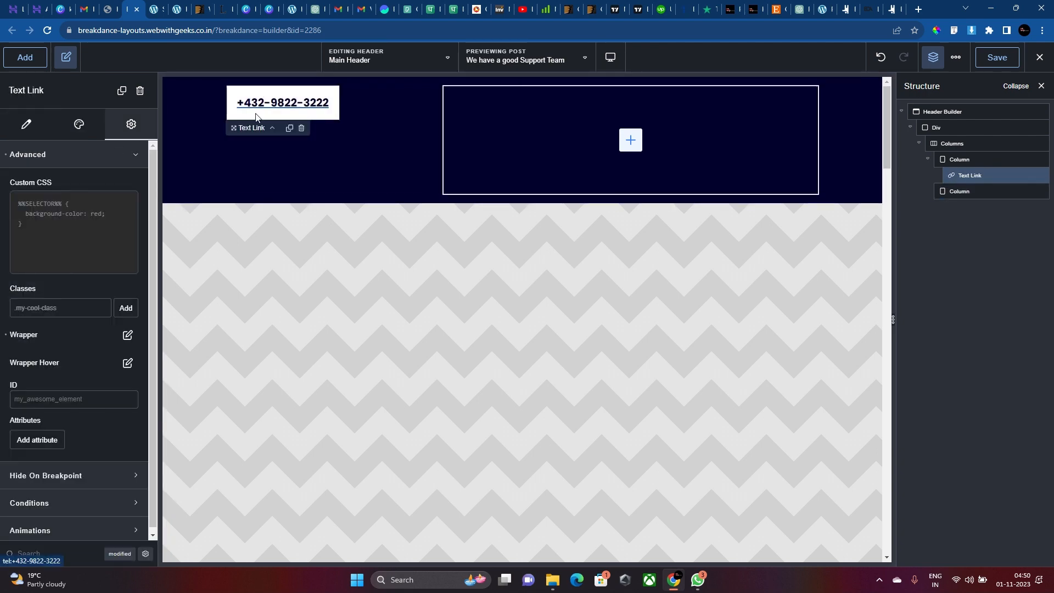
click(79, 125)
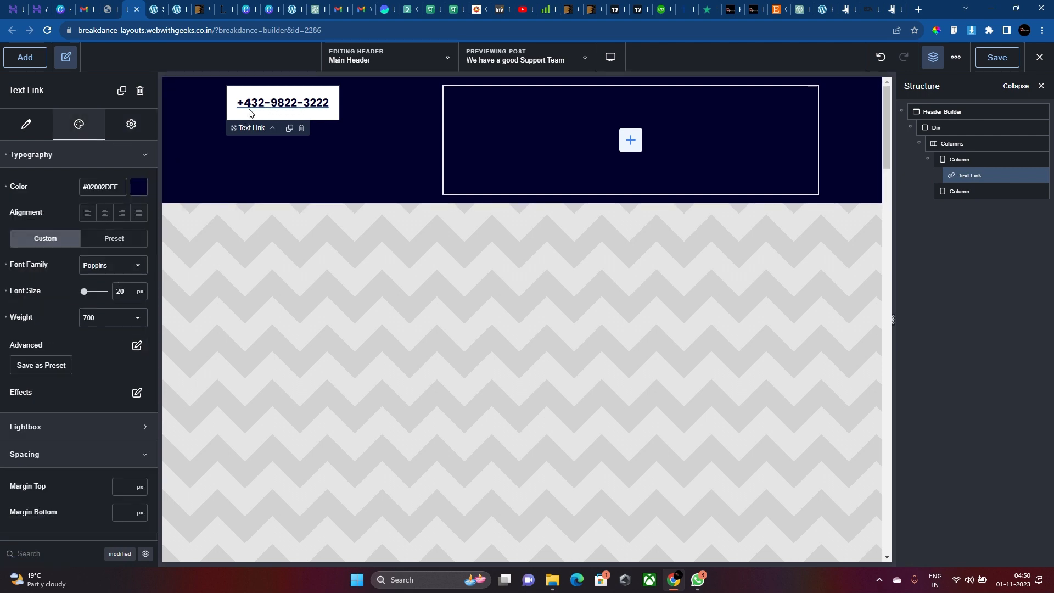
Remove the underline from the phone-number link's text decoration.
click(137, 347)
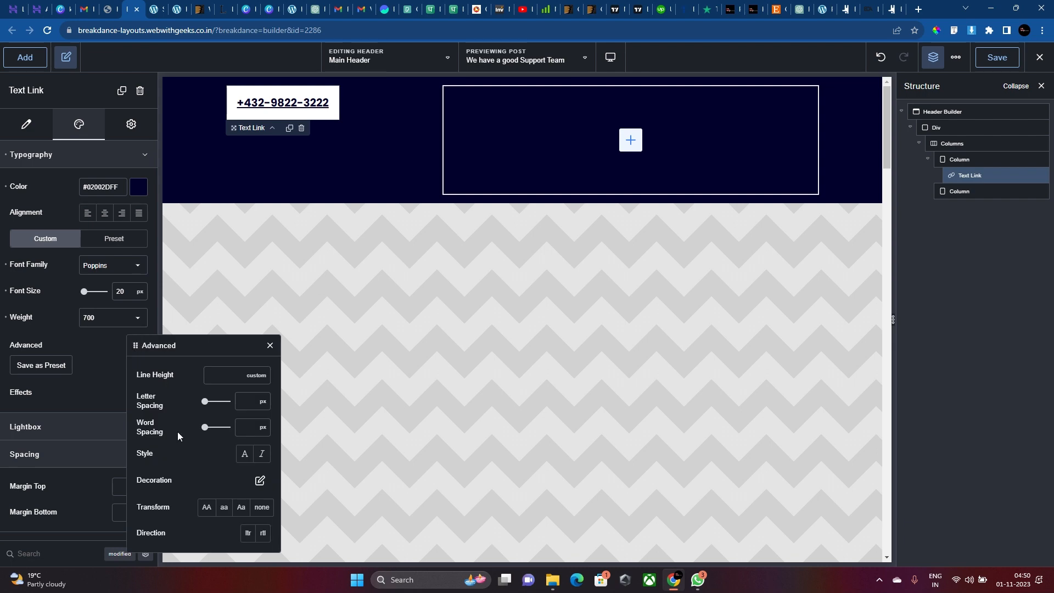
click(261, 480)
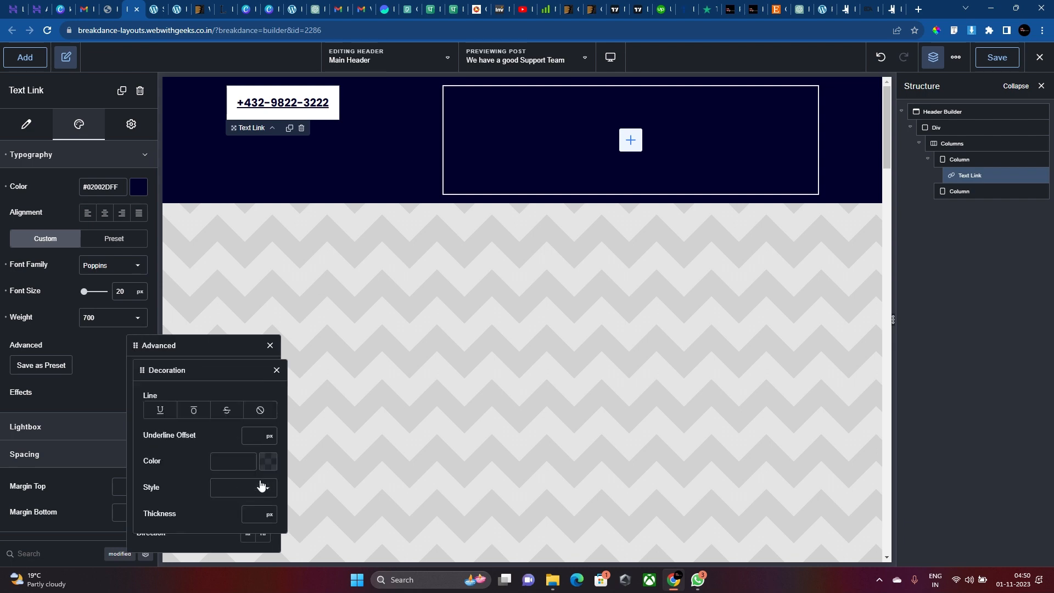
click(257, 420)
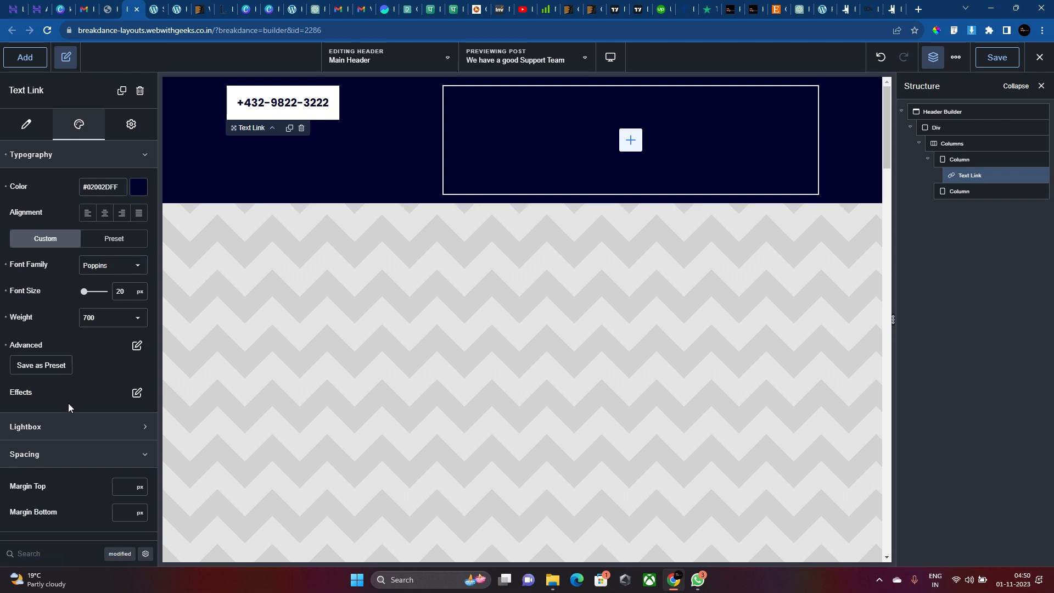
Give the phone link's wrapper a border corner radius of 5.
click(112, 125)
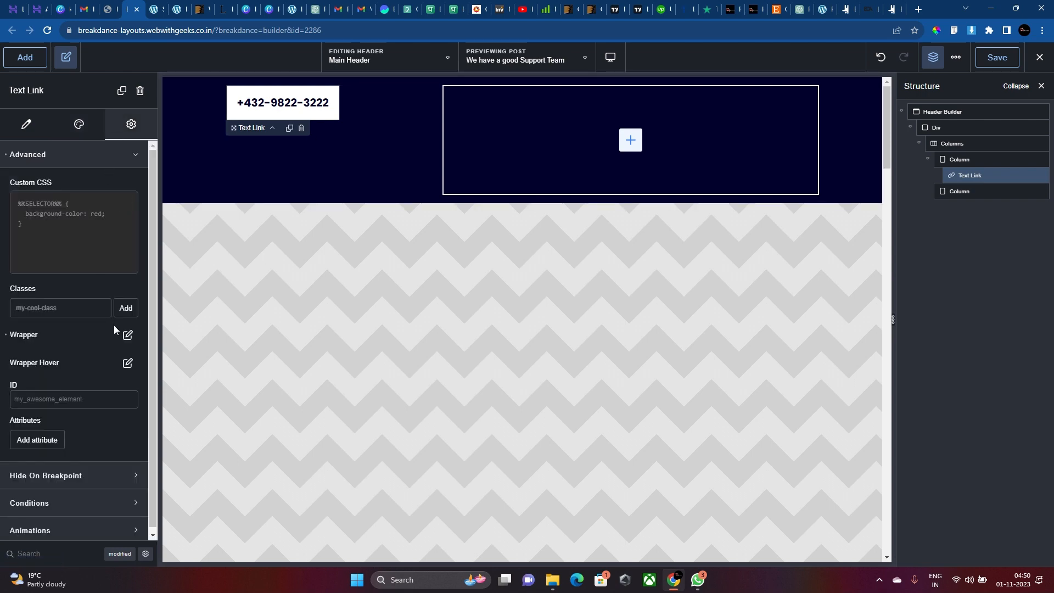
click(128, 335)
click(130, 513)
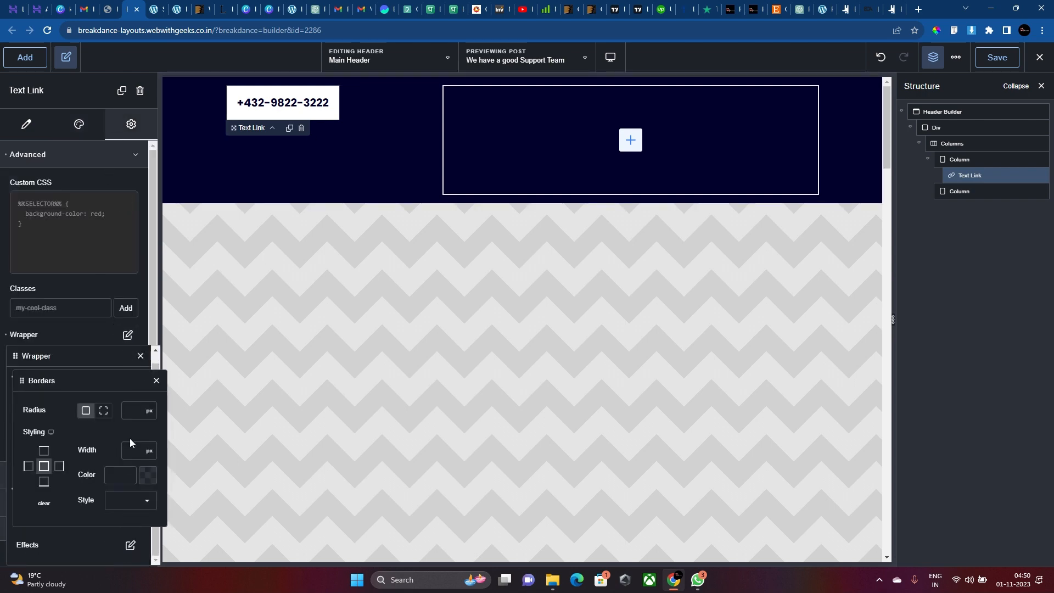
text(5)
click(382, 129)
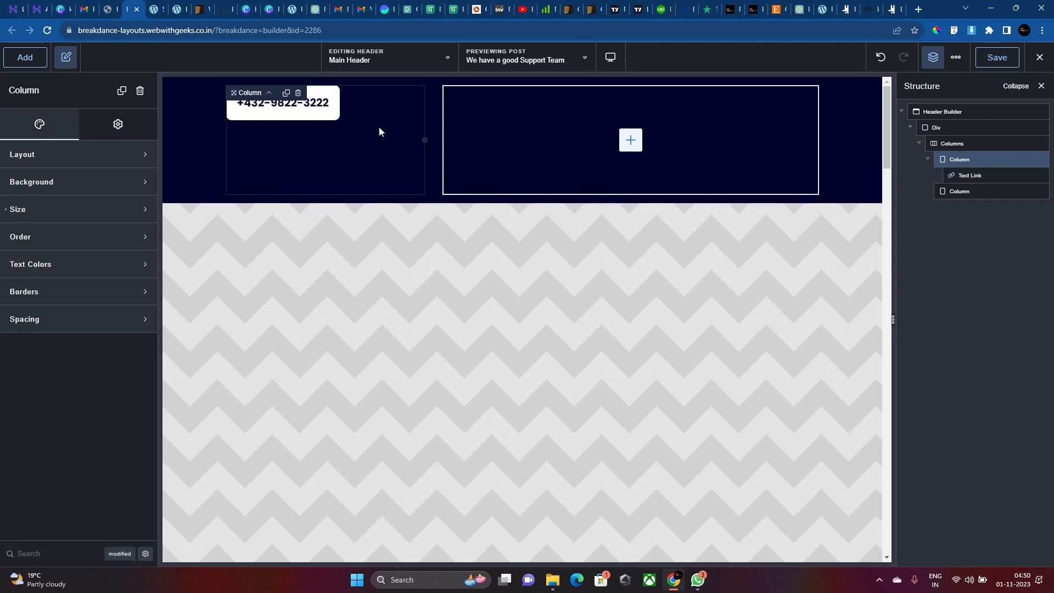
click(469, 109)
click(308, 106)
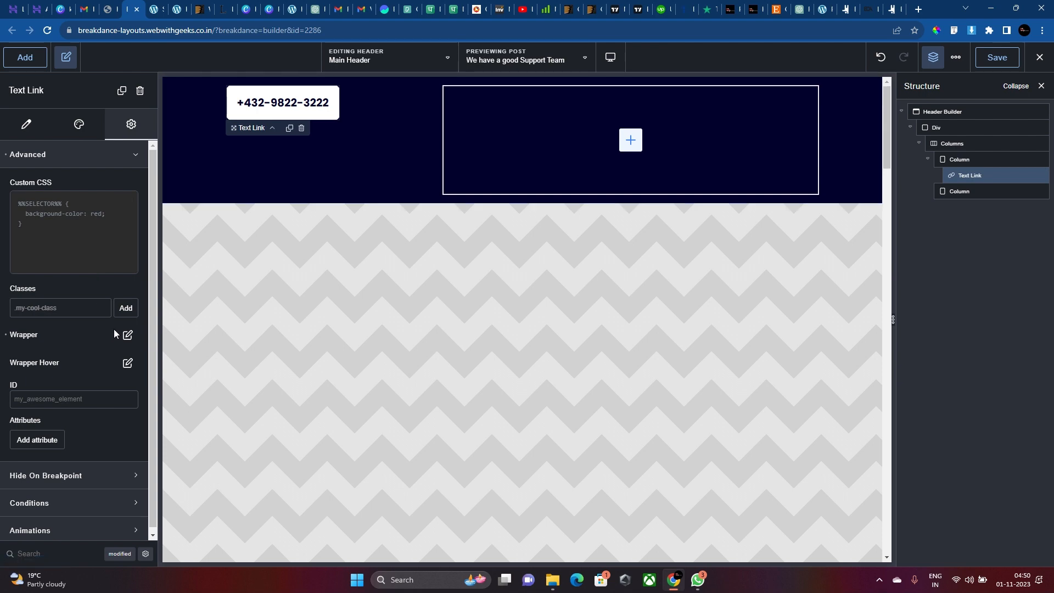
click(128, 334)
click(129, 528)
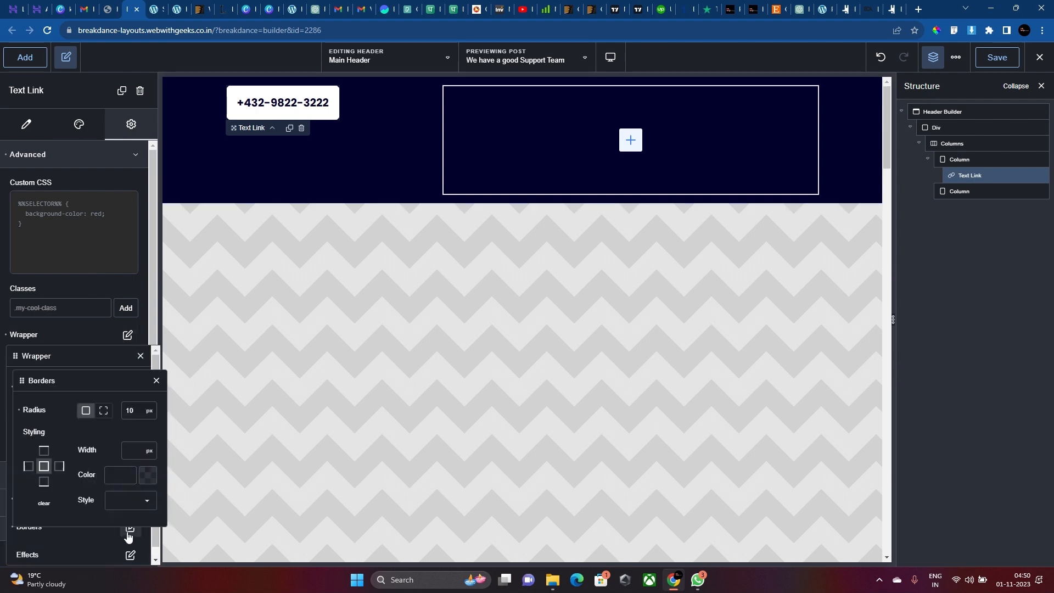
double_click(130, 410)
text(5)
Select the empty right header column beside the phone box and bring up the add-element list.
click(479, 169)
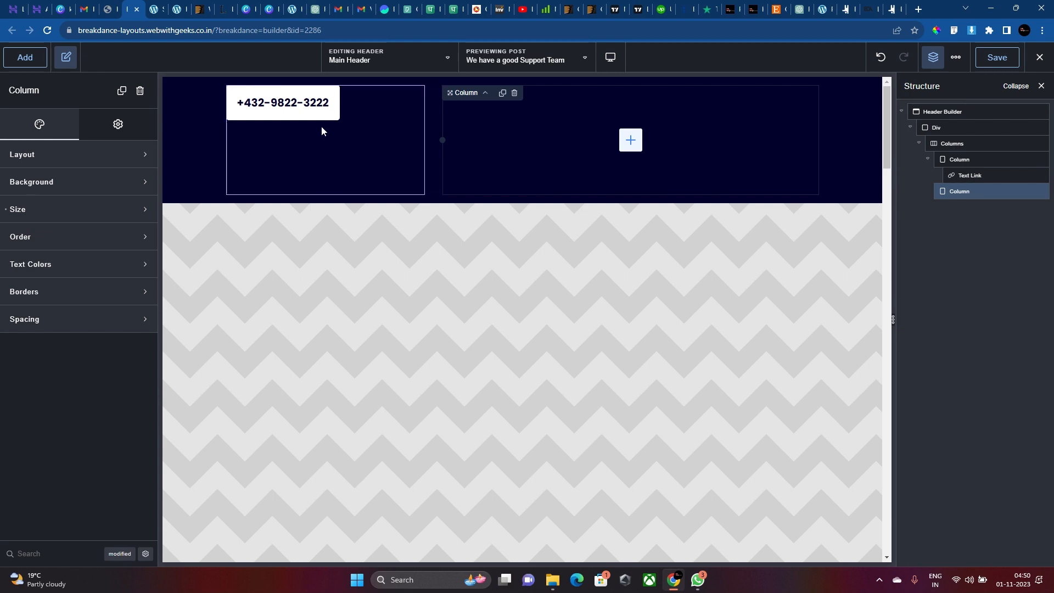
click(297, 115)
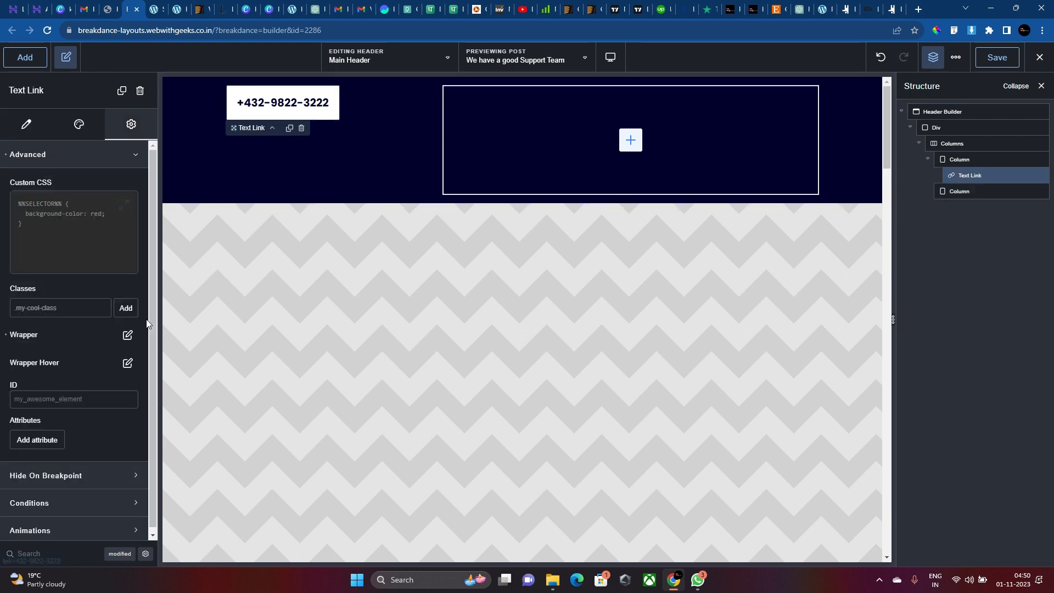
click(129, 335)
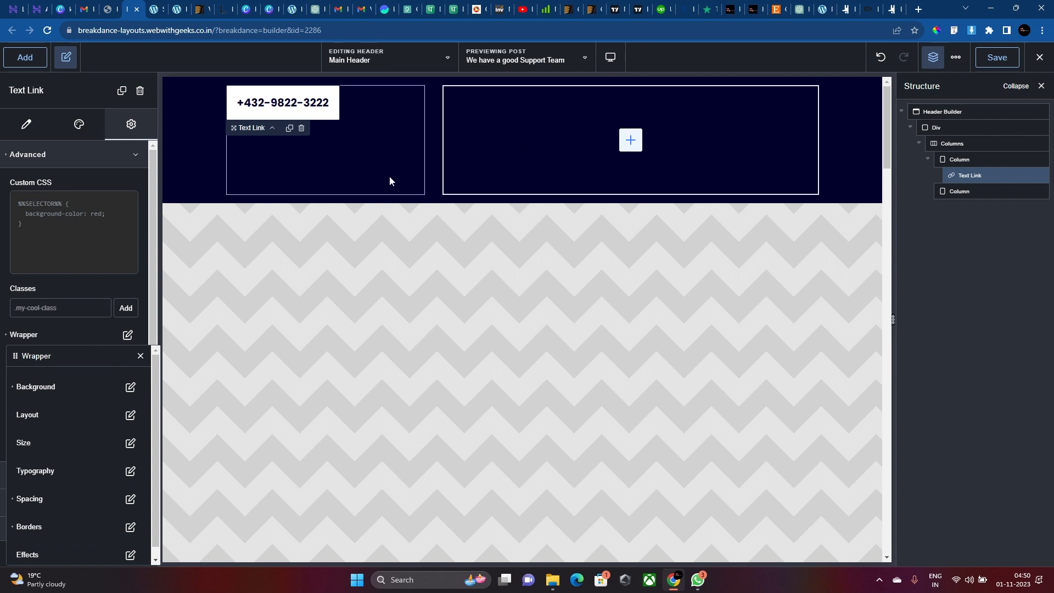
click(556, 135)
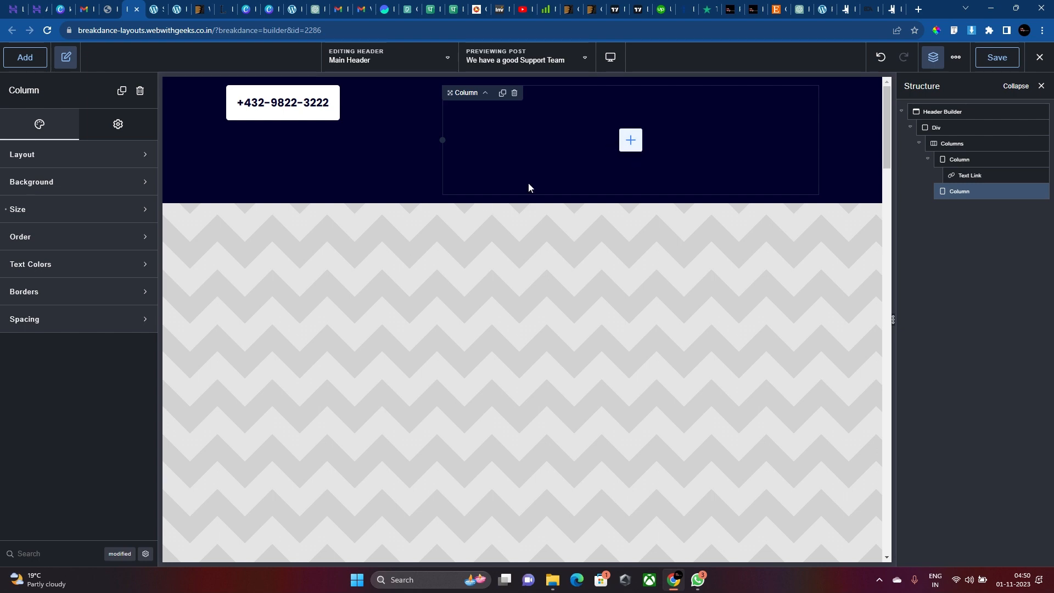
click(637, 142)
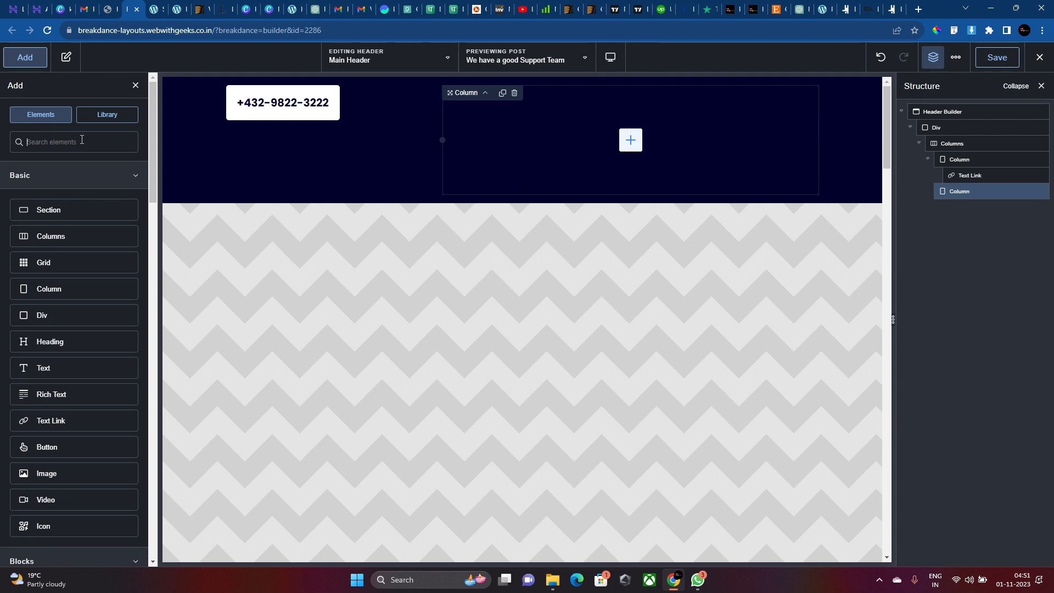
Copy the phone-number link and paste it into the empty right column.
click(285, 104)
right_click(561, 140)
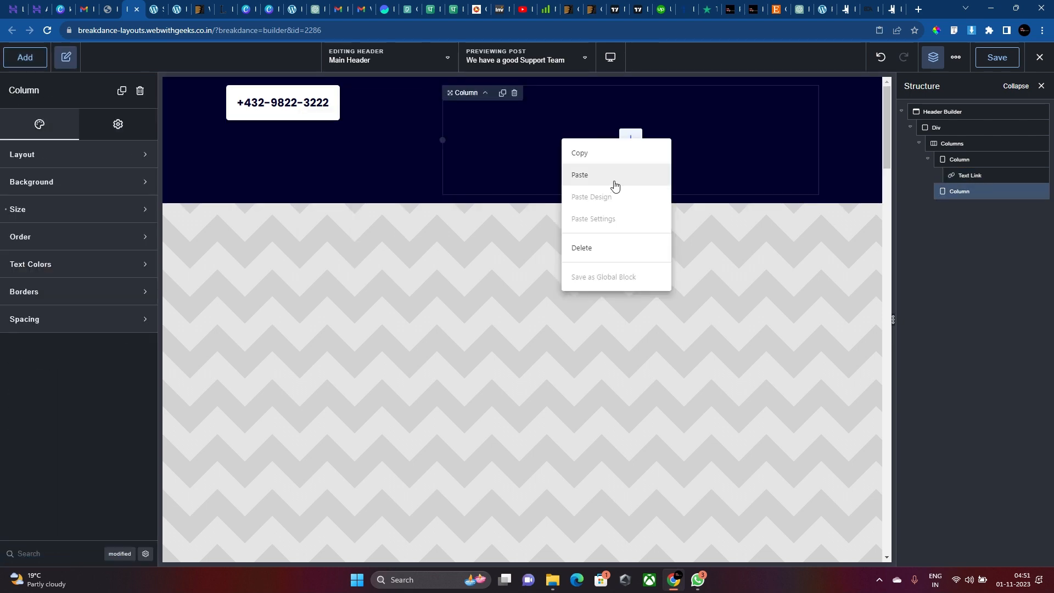
click(614, 185)
click(541, 105)
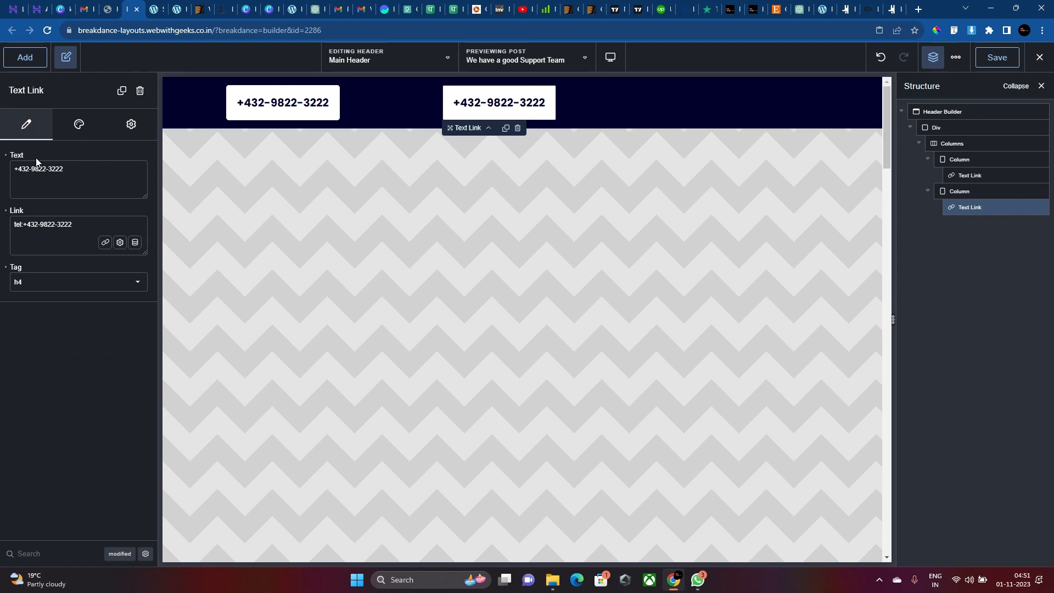
Align the right column's content to the right edge and bottom.
click(621, 110)
click(107, 164)
click(139, 187)
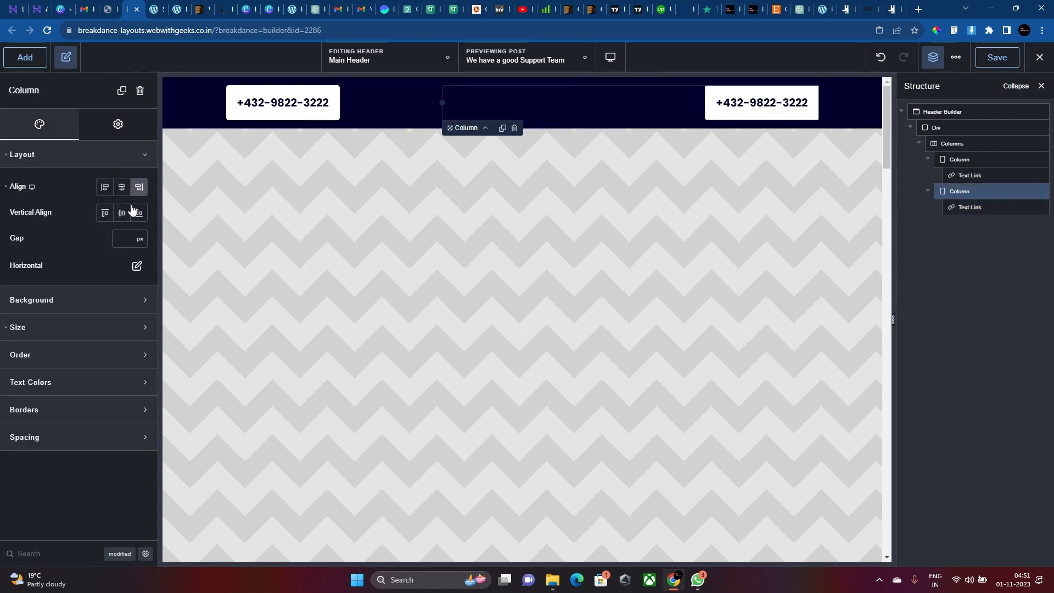
click(139, 213)
click(750, 102)
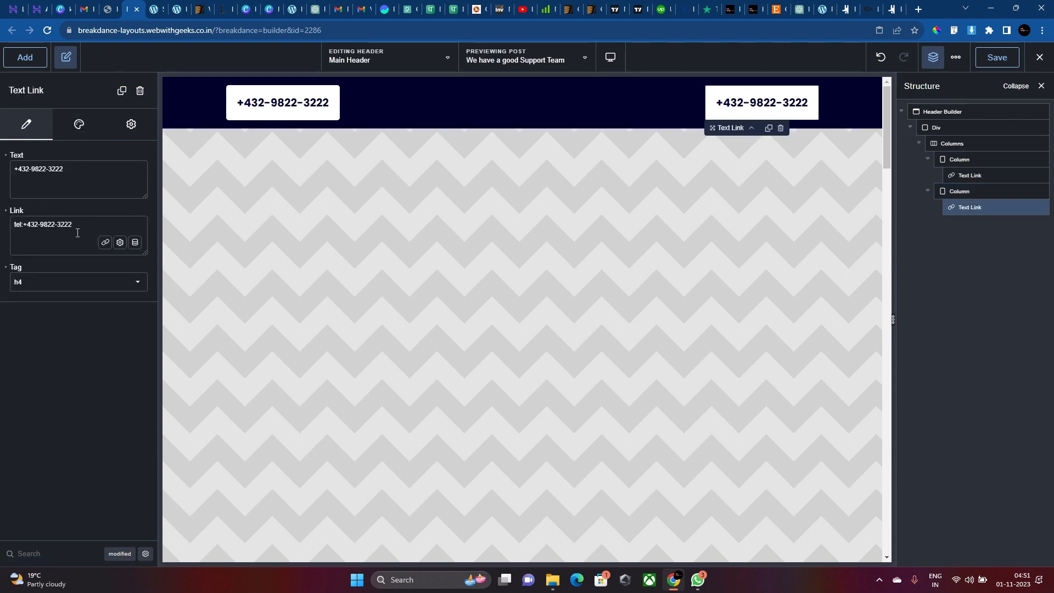
click(82, 125)
click(130, 124)
click(105, 155)
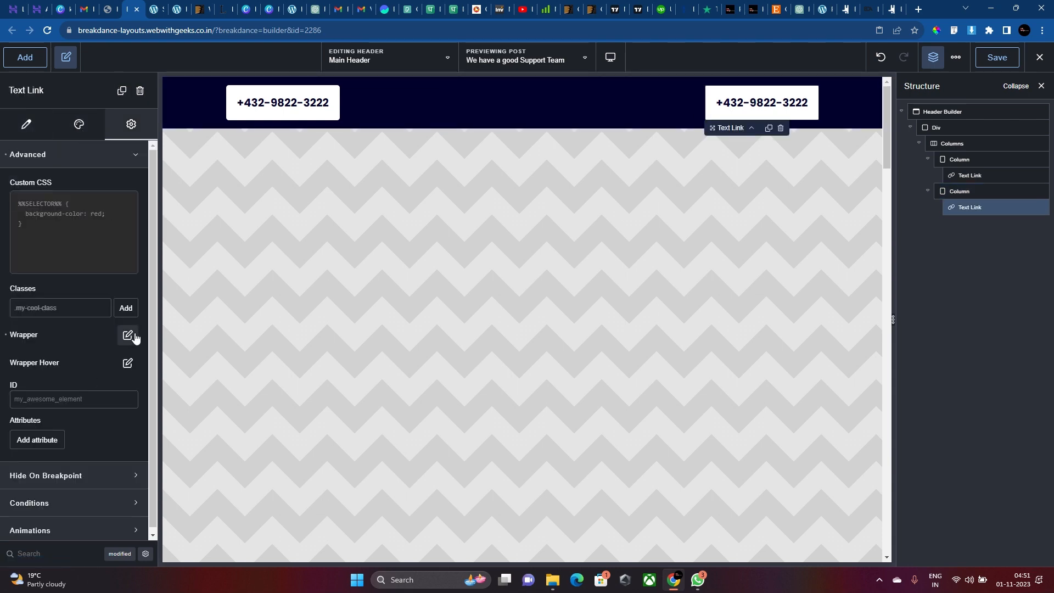
Drop the link's wrapper box styling and make its text colour white #FFFFFF.
click(128, 335)
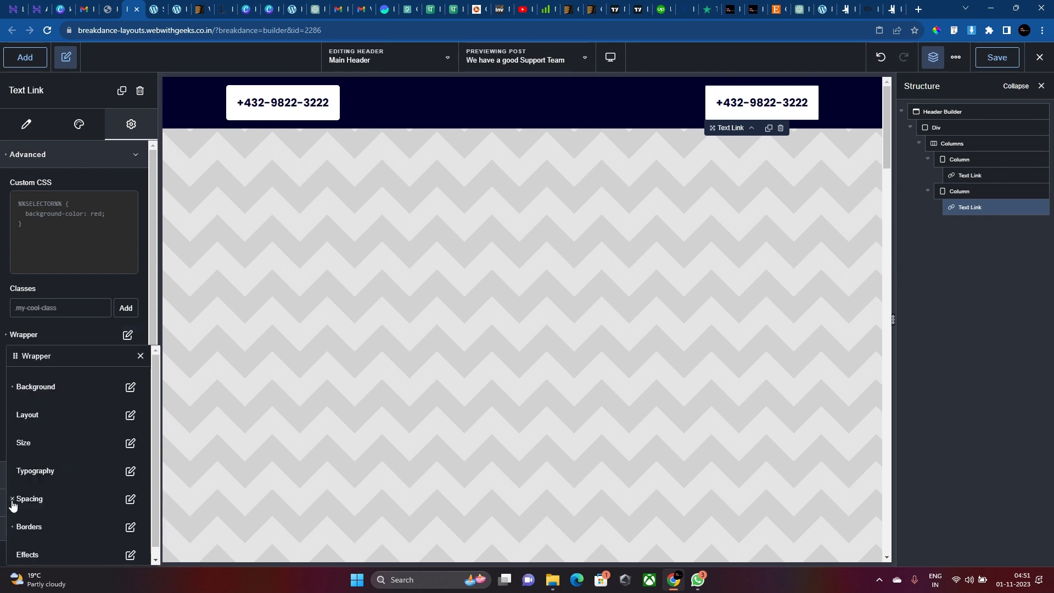
click(1, 391)
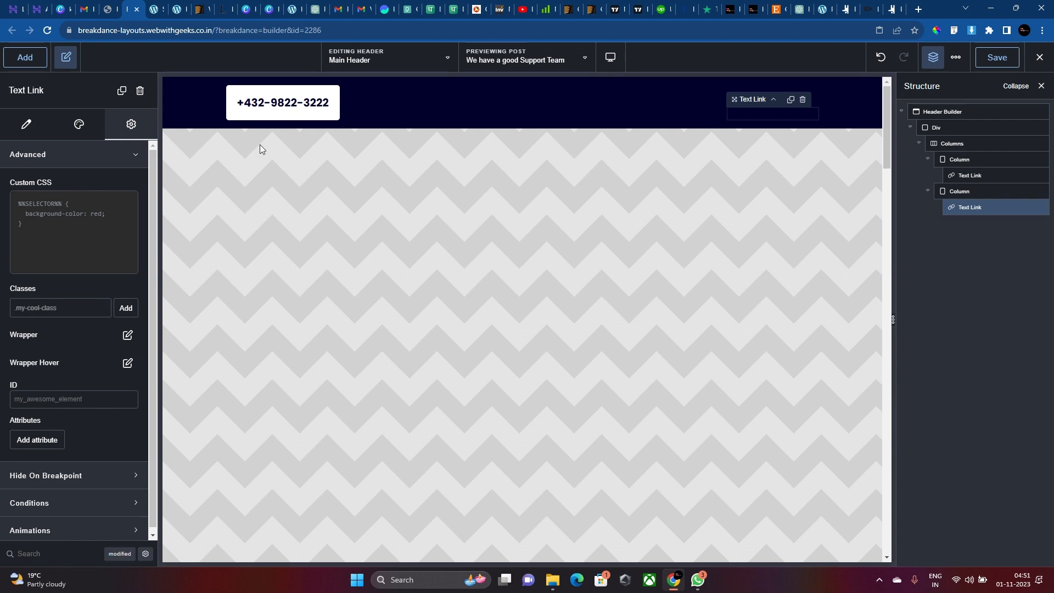
click(79, 125)
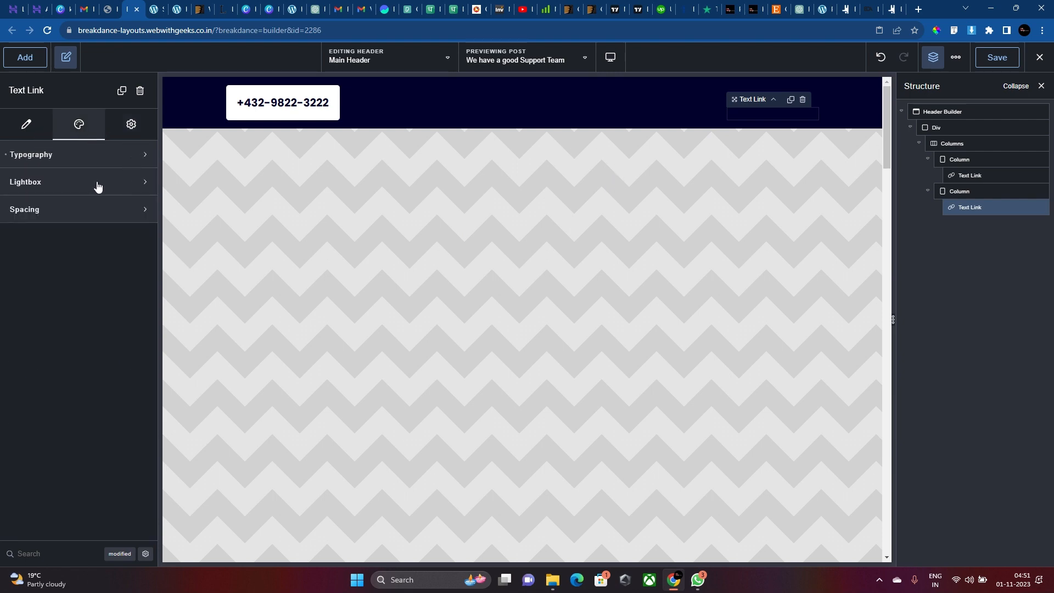
click(82, 157)
click(139, 186)
drag(106, 282, 26, 223)
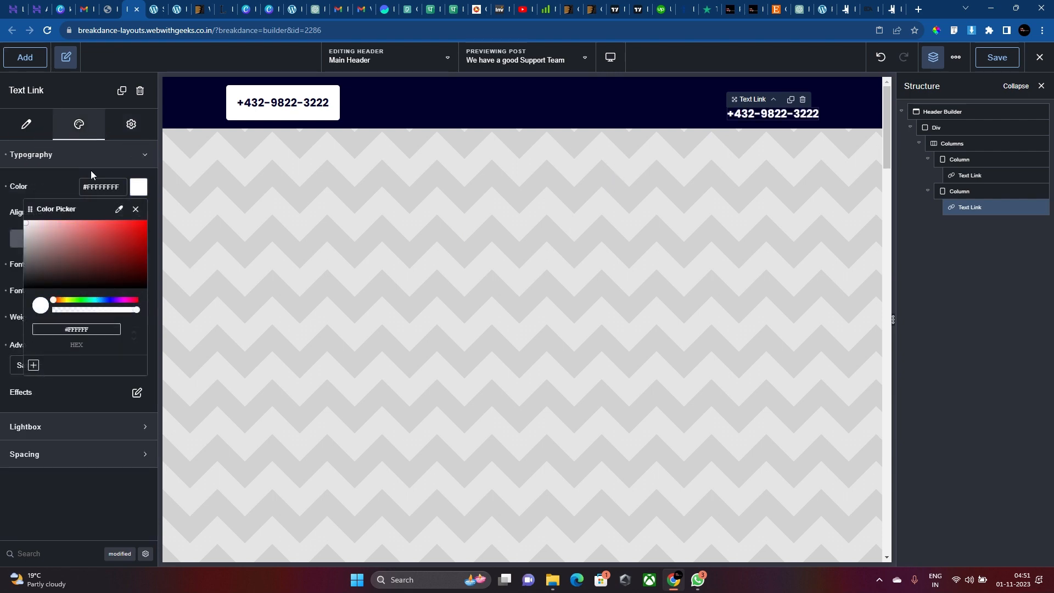
Replace the link text with the e-mail address and set its URL to mailto: that address.
click(38, 128)
triple_click(50, 168)
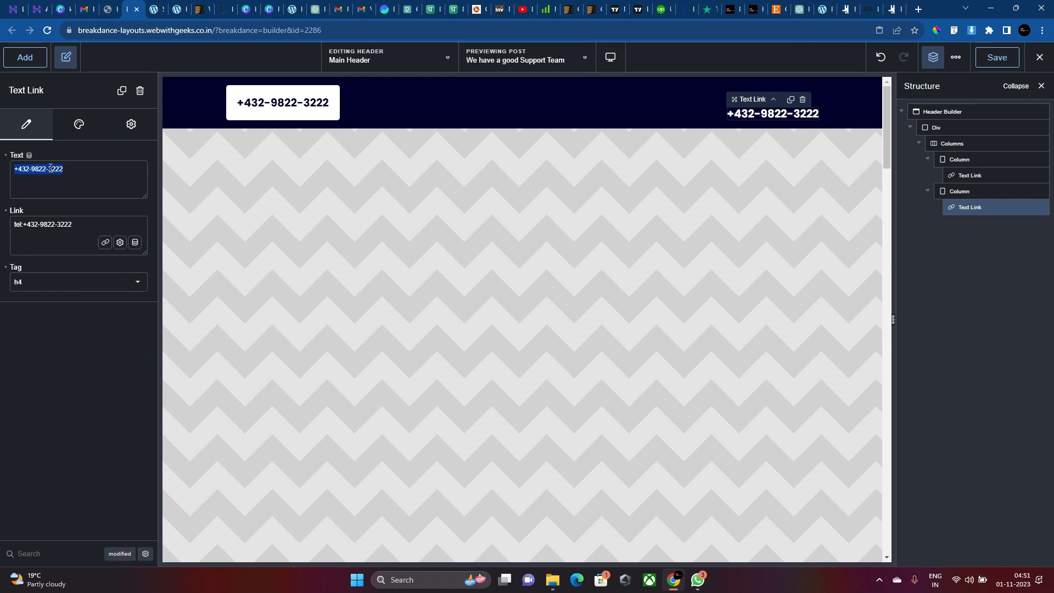
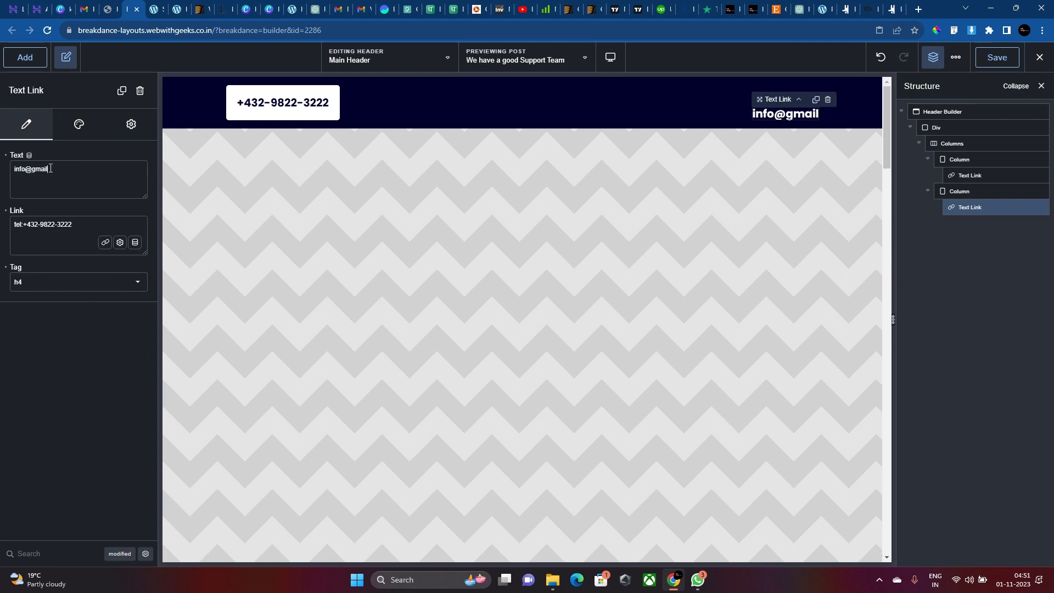
triple_click(50, 168)
key(ctrl+c)
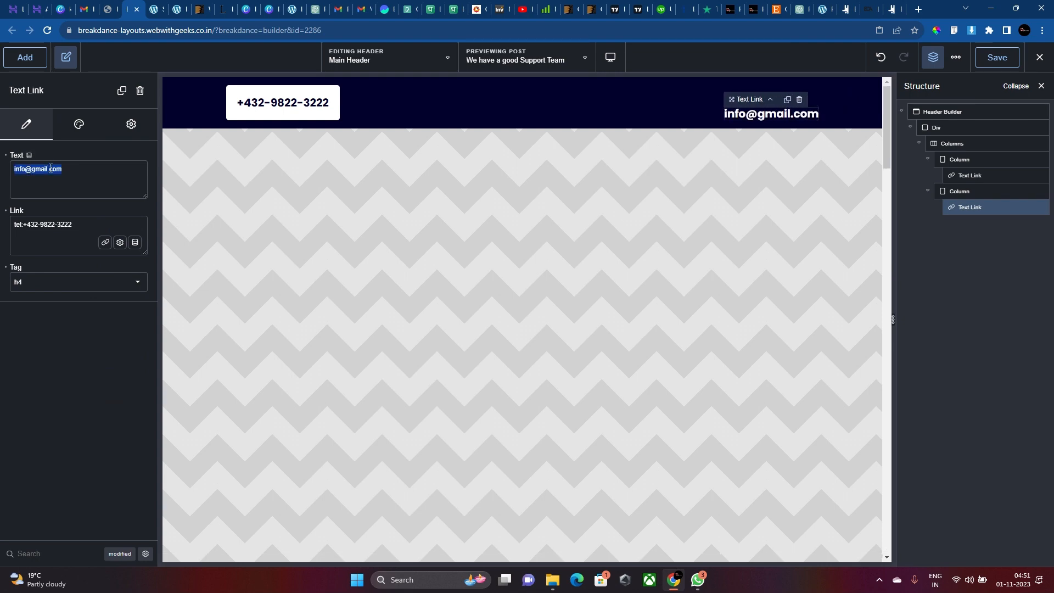
triple_click(61, 223)
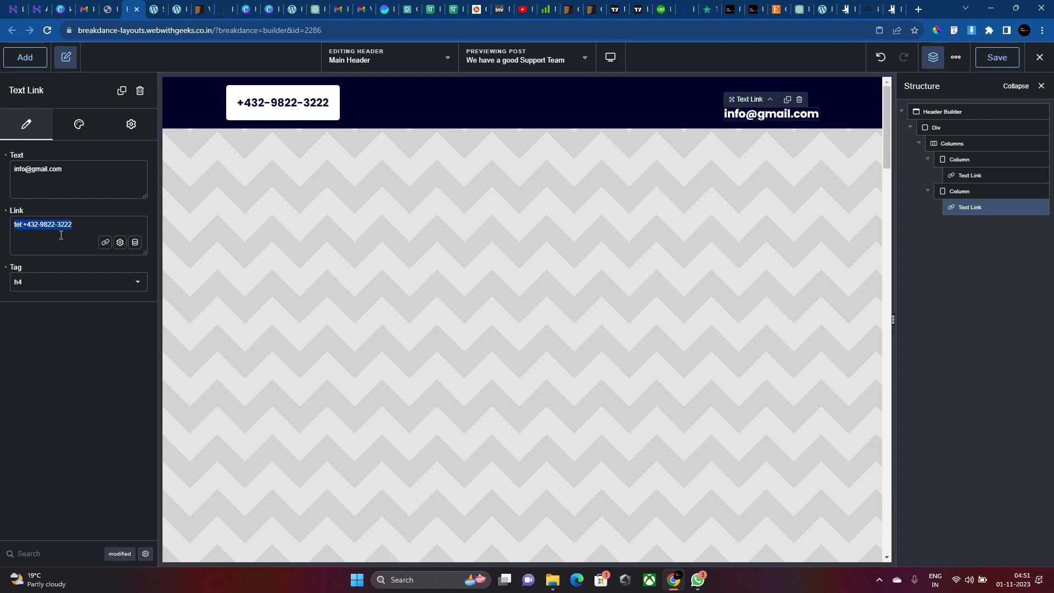
text(ma)
text(ilto:)
key(ctrl+v)
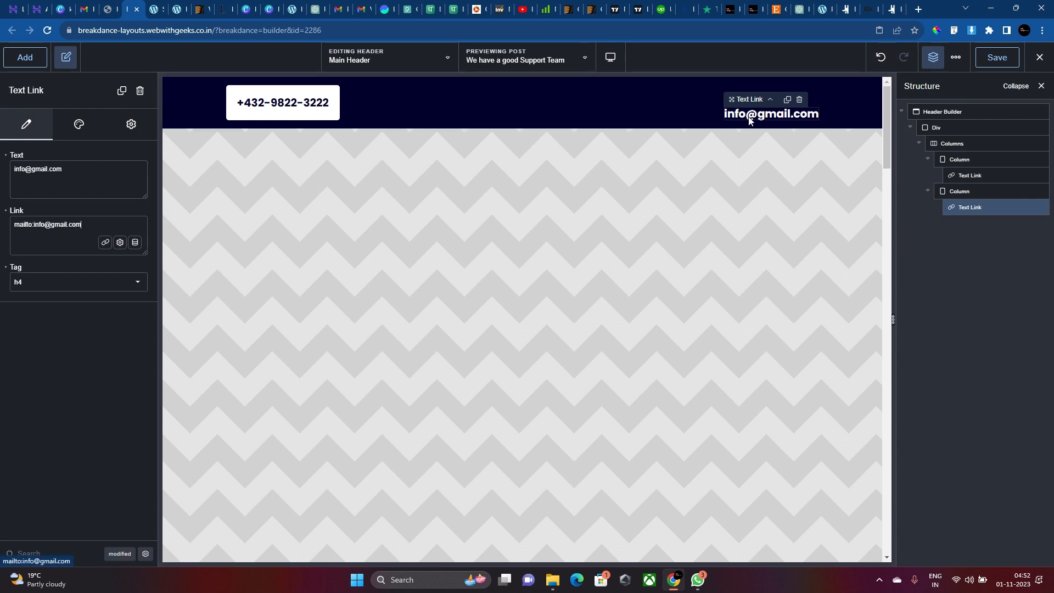
Give the e-mail link font size 17, weight 700 and the Sen font family.
click(95, 122)
click(101, 156)
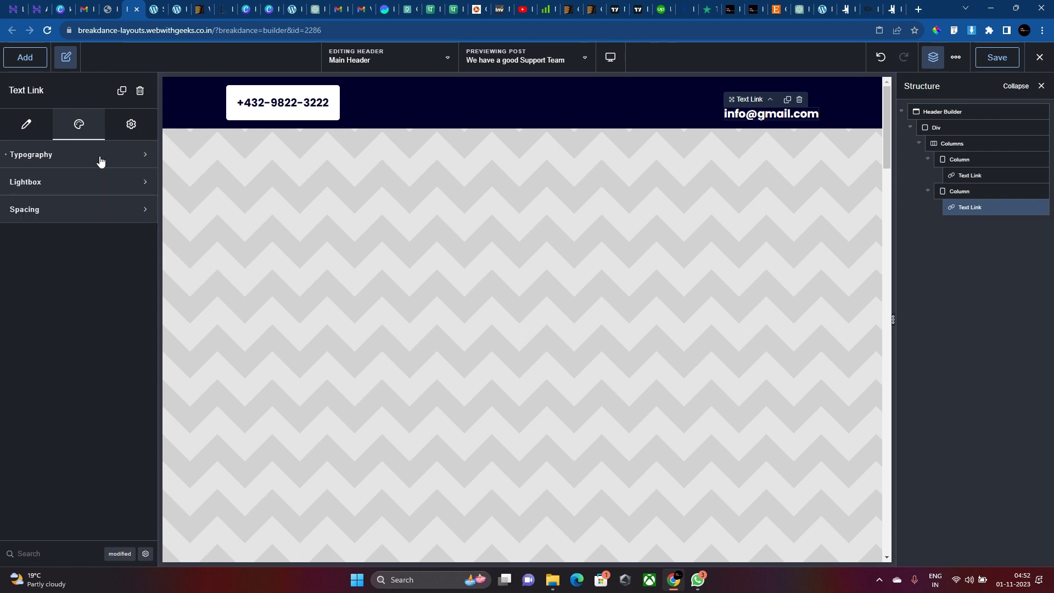
click(101, 157)
text(17)
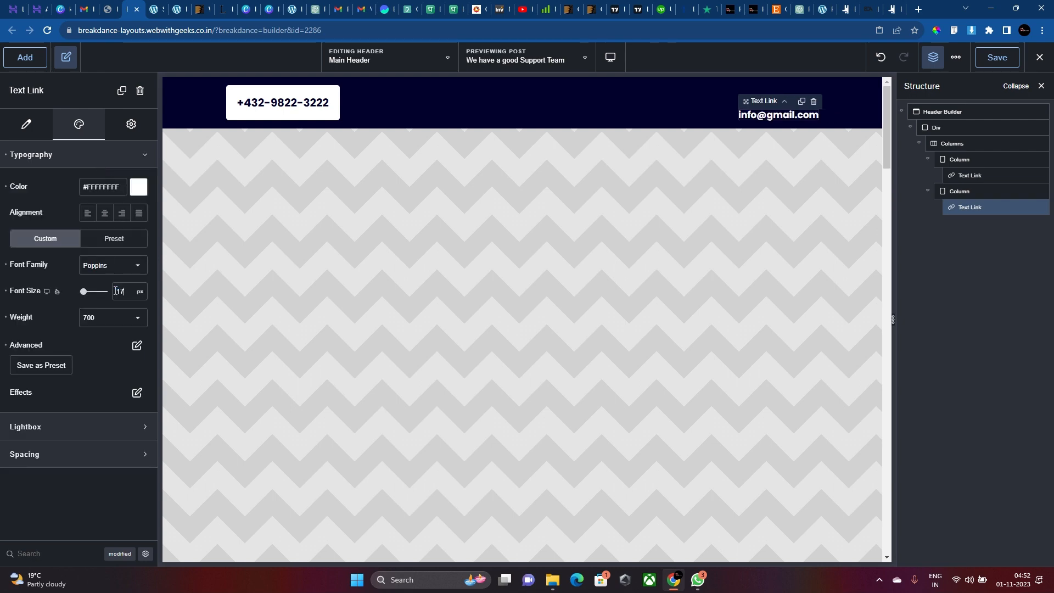
click(111, 314)
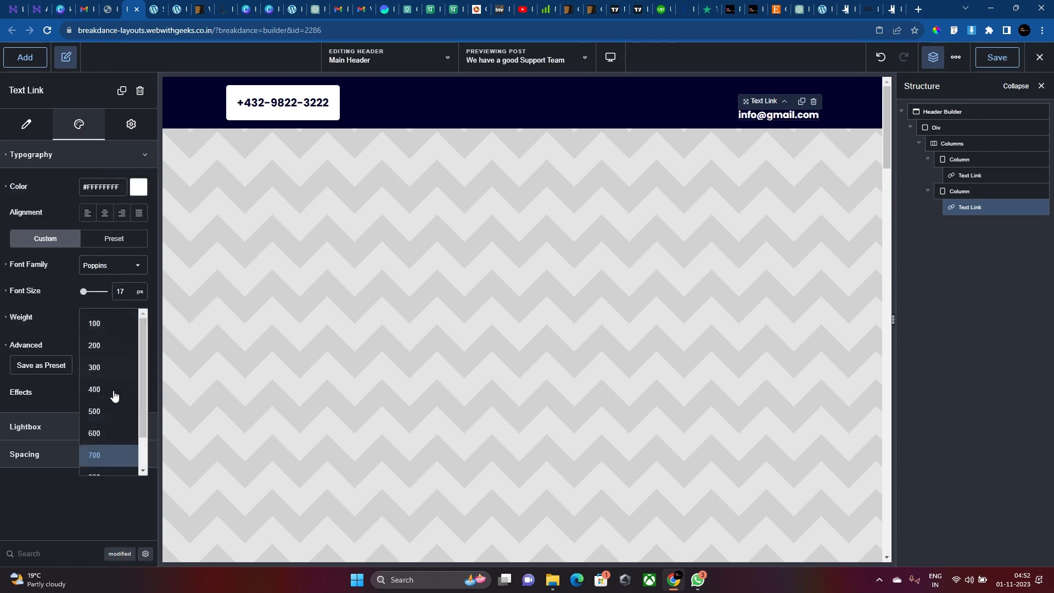
click(108, 426)
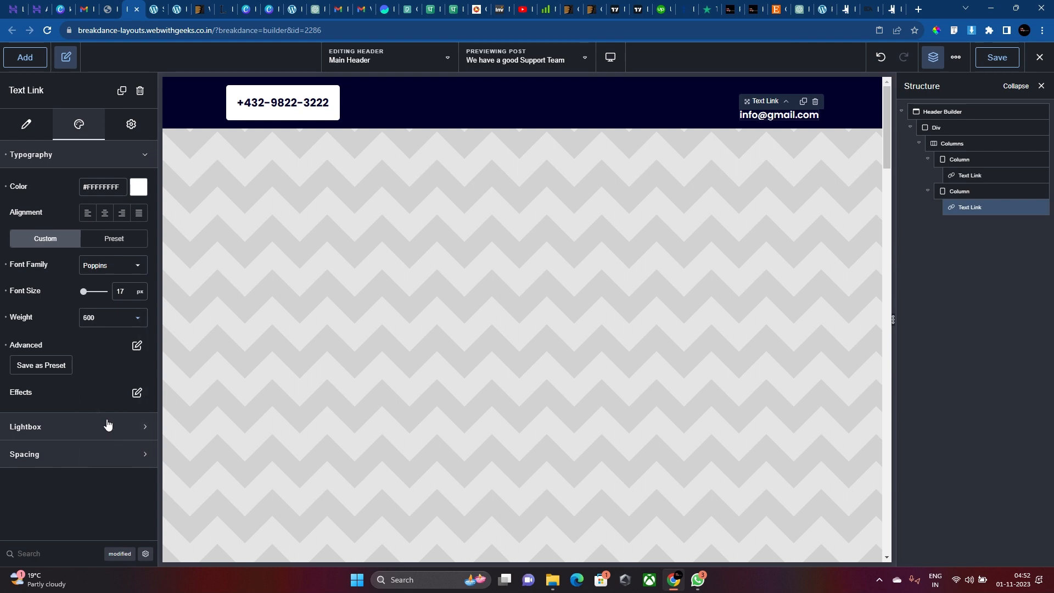
click(106, 324)
click(107, 319)
click(116, 265)
text(se)
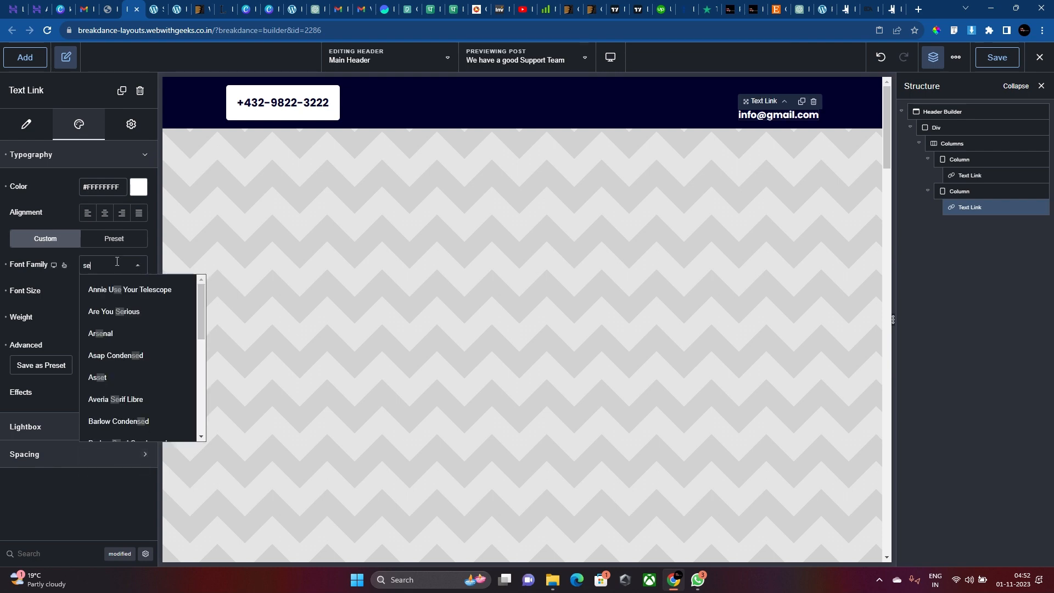
text(n)
click(95, 333)
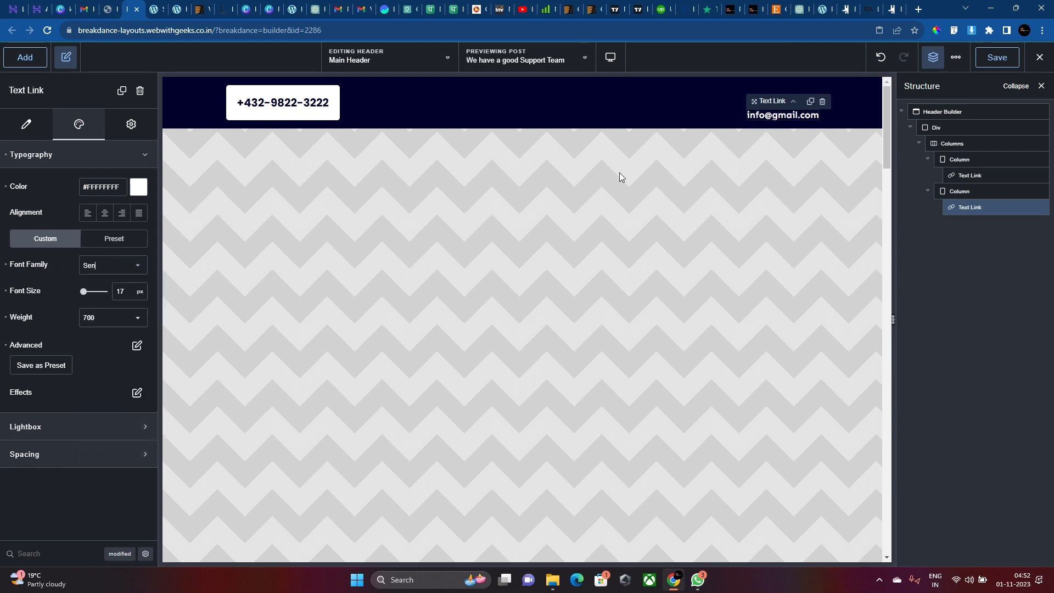
Switch the phone-number link to the Sen font and raise its size by one.
click(283, 103)
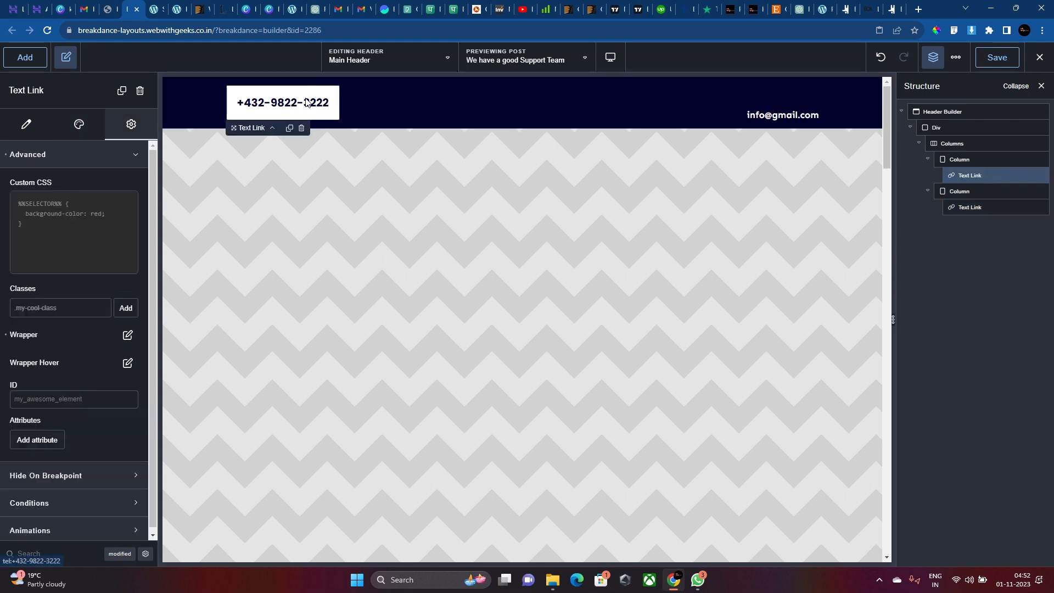
click(79, 126)
click(89, 271)
text(sen)
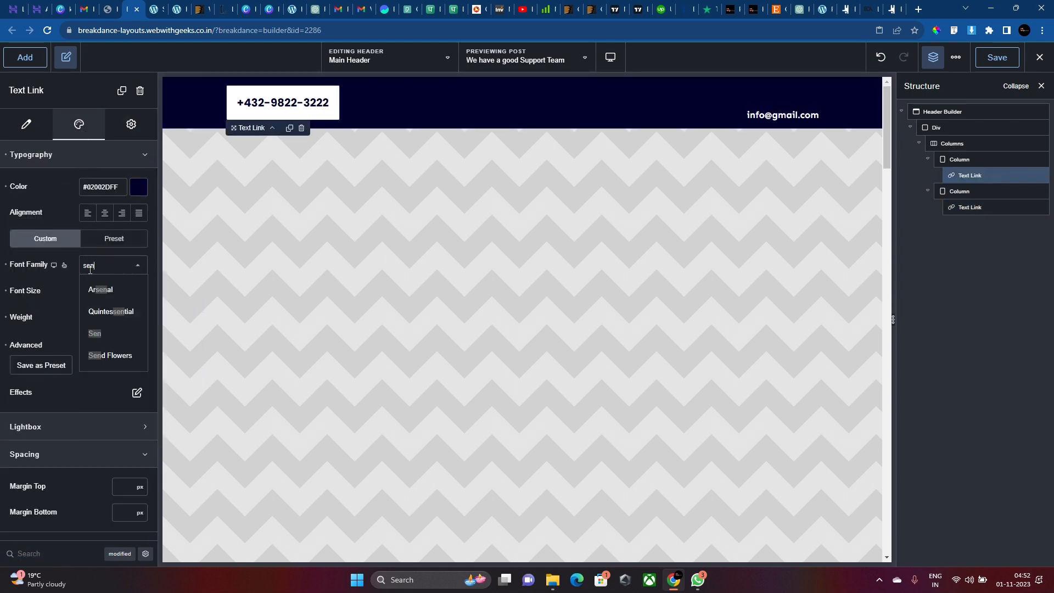
click(96, 334)
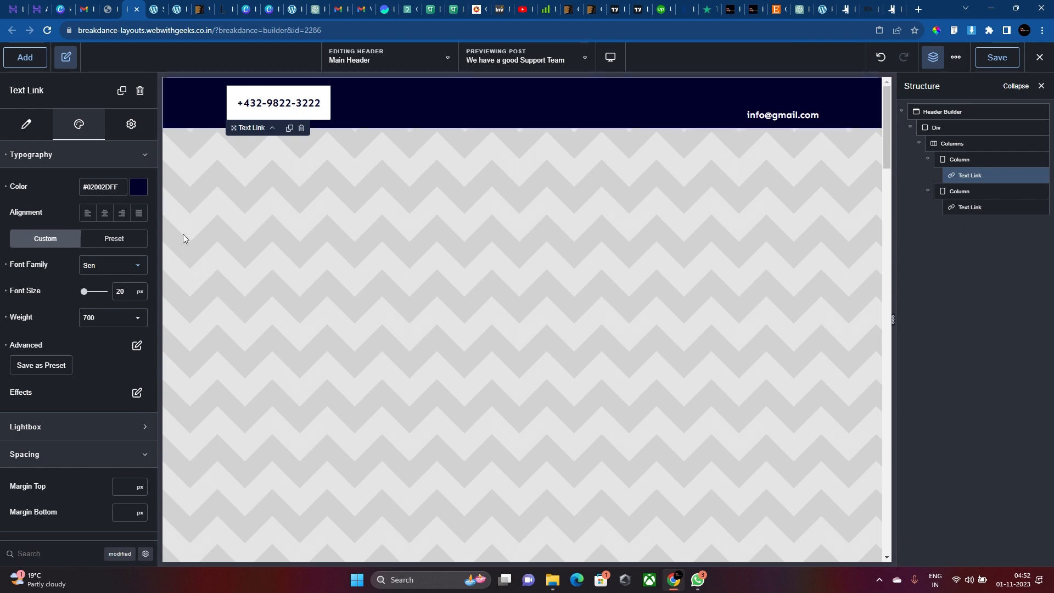
key(Up)
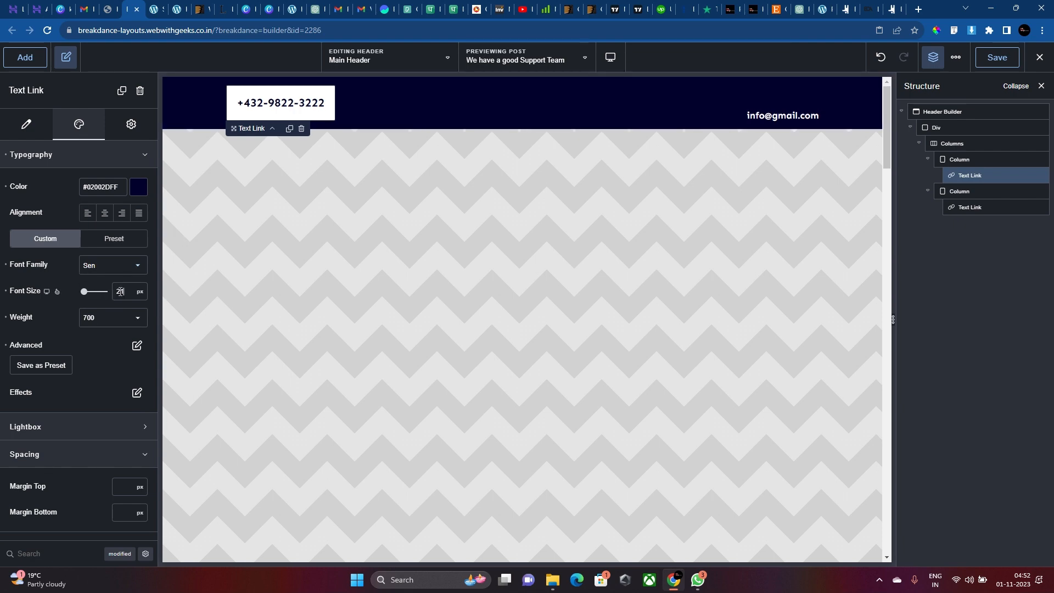
Centre the e-mail link vertically within its column.
click(755, 118)
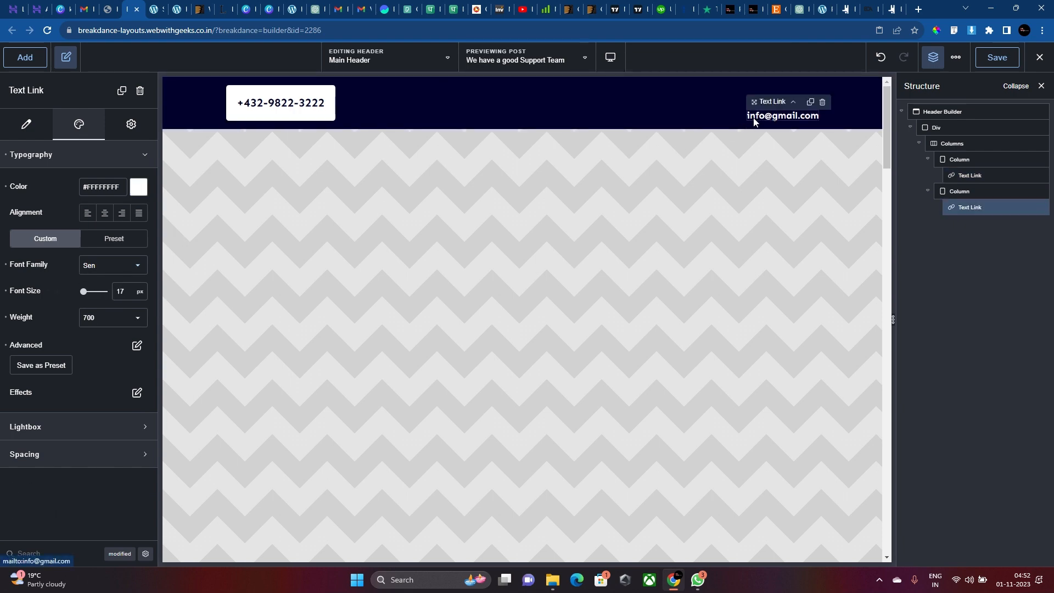
click(741, 115)
click(119, 212)
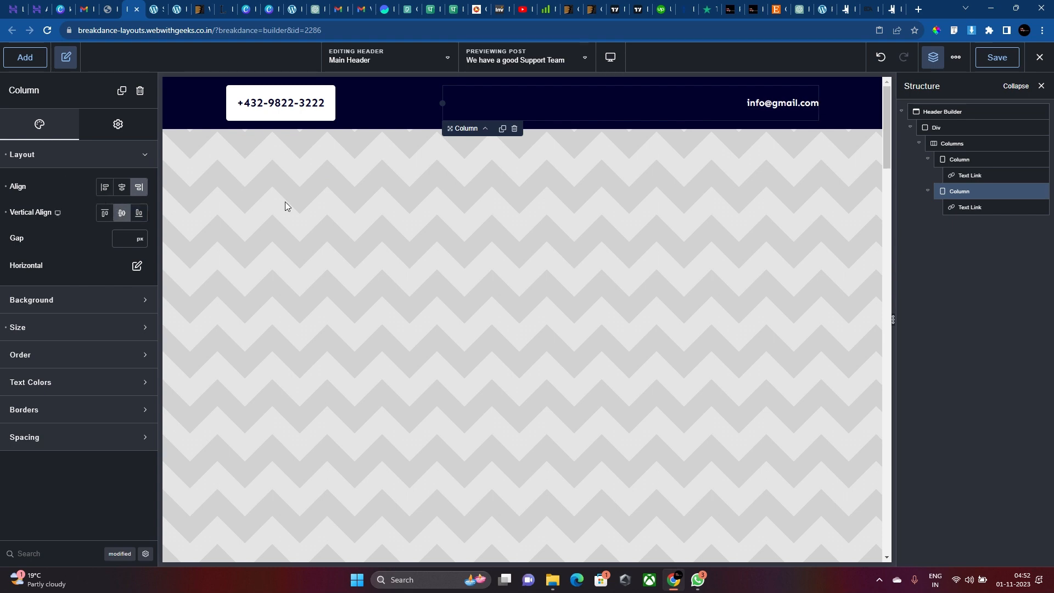
click(953, 207)
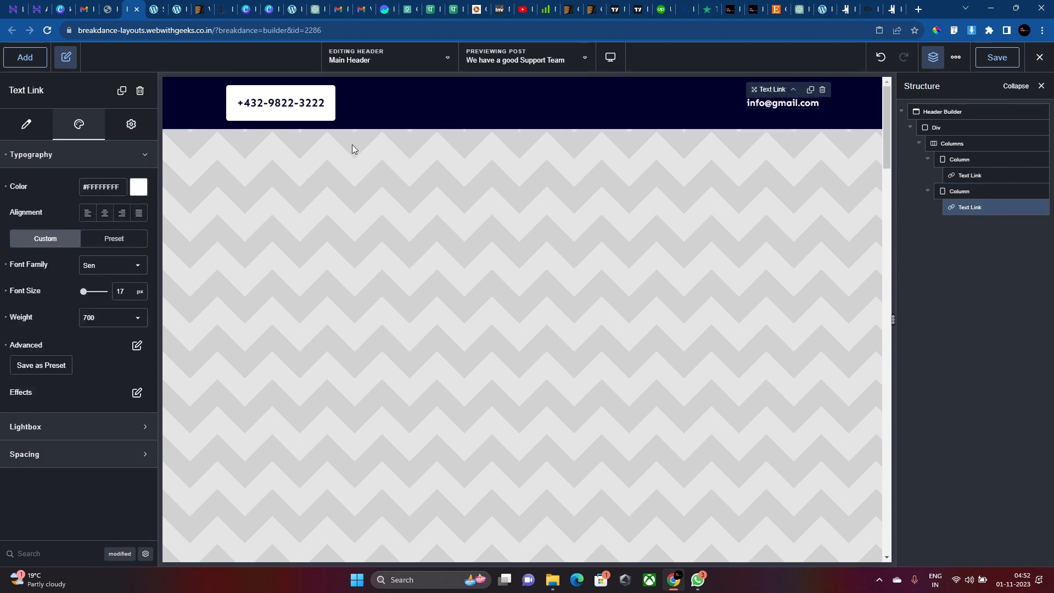
click(261, 101)
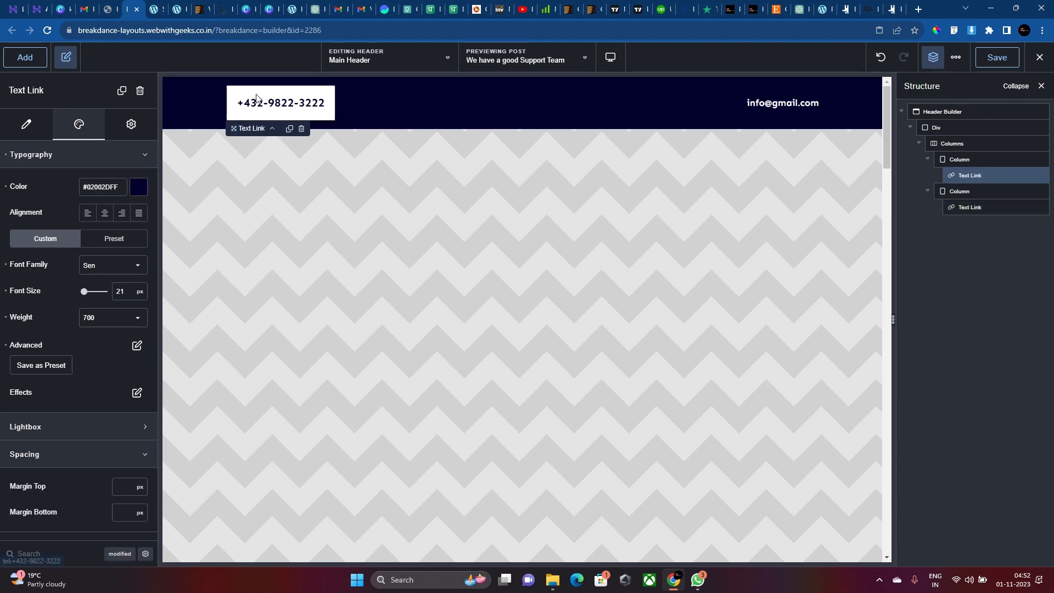
click(750, 102)
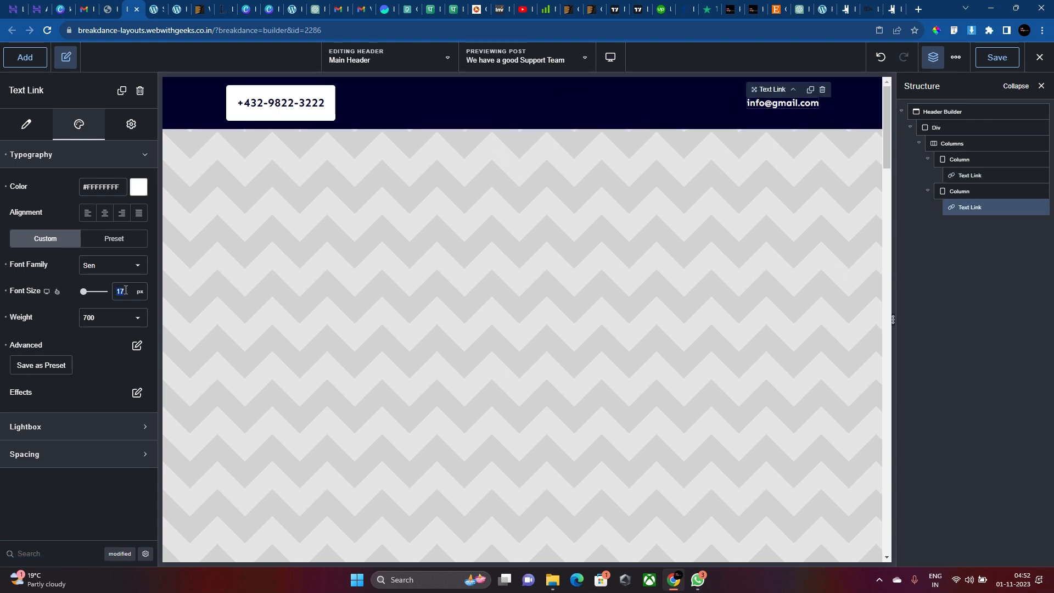
click(988, 191)
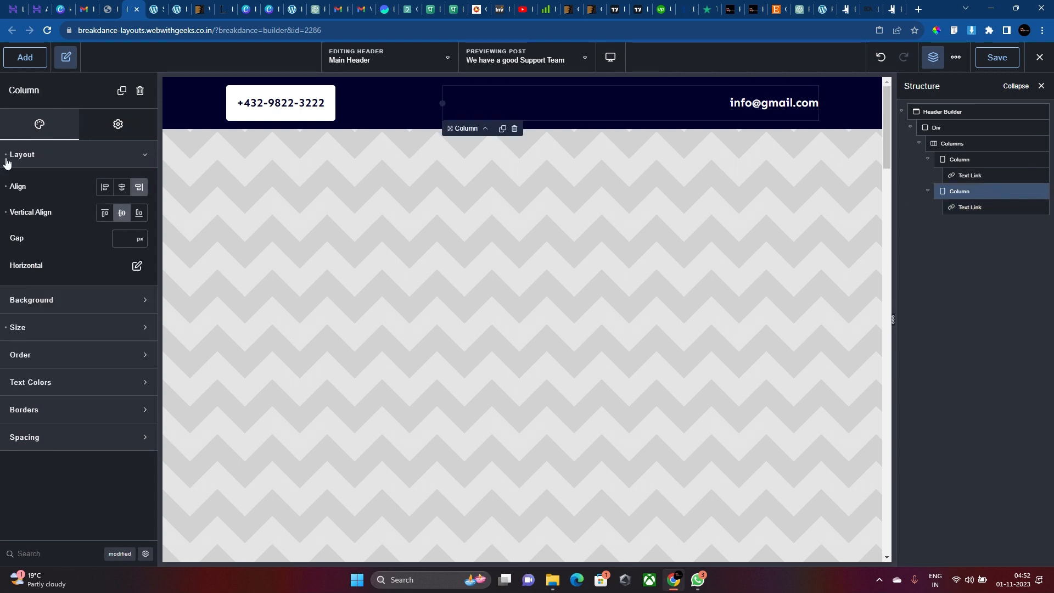
Add a Social Icons element to the right column and remove the YouTube and LinkedIn icons.
click(13, 63)
text(social)
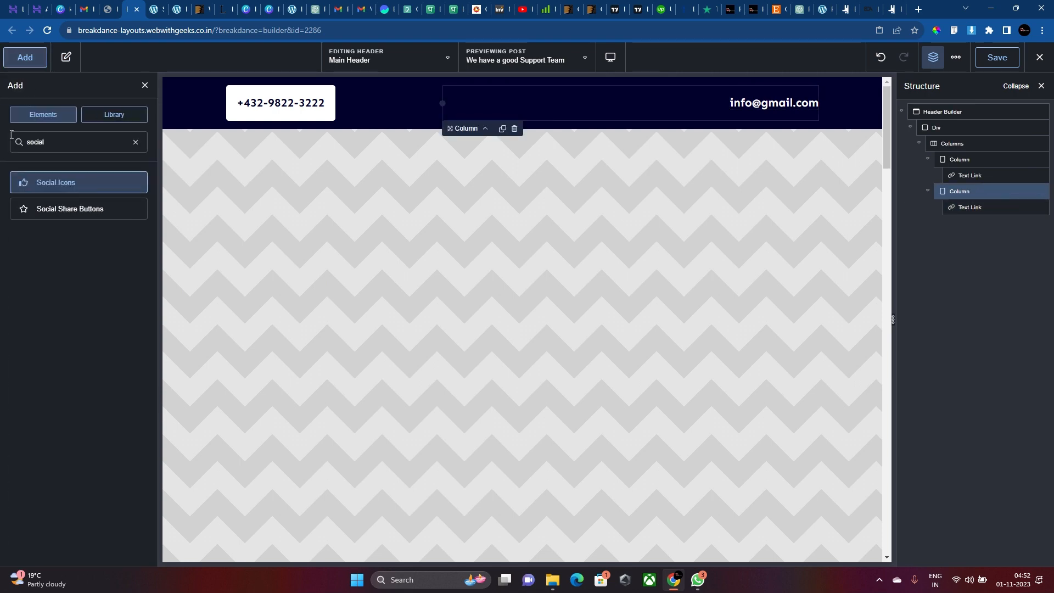
click(80, 181)
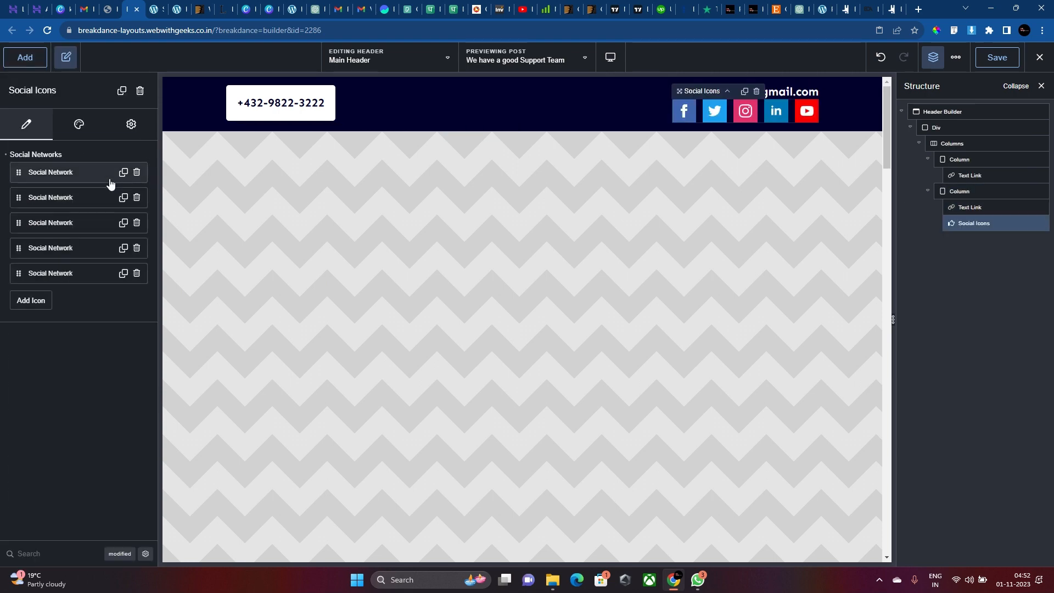
click(138, 275)
click(138, 275)
click(137, 248)
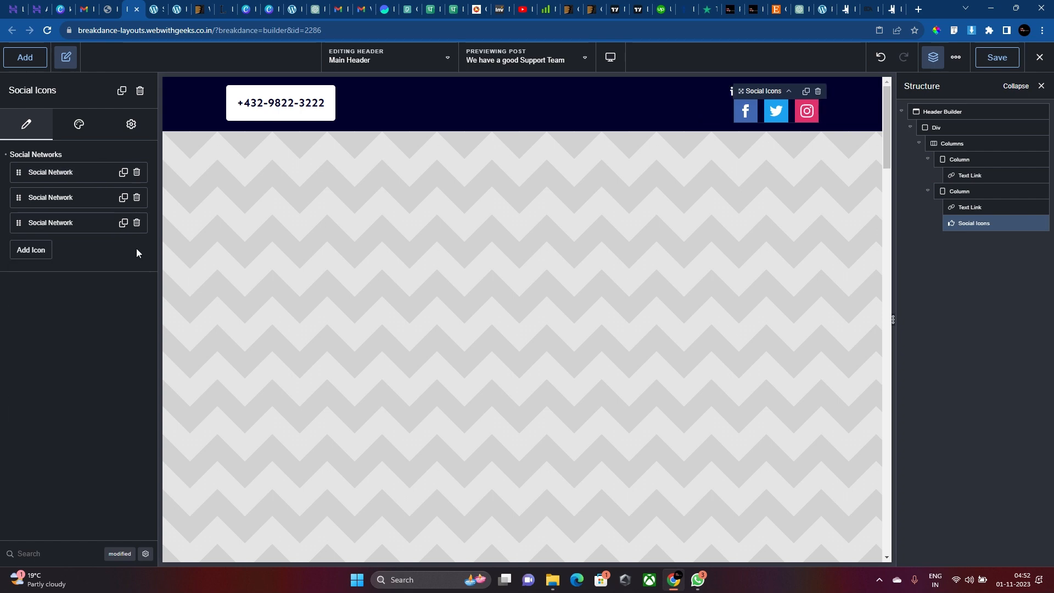
Set the social icon backgrounds to white and grab the top bar's navy colour.
click(90, 137)
click(89, 154)
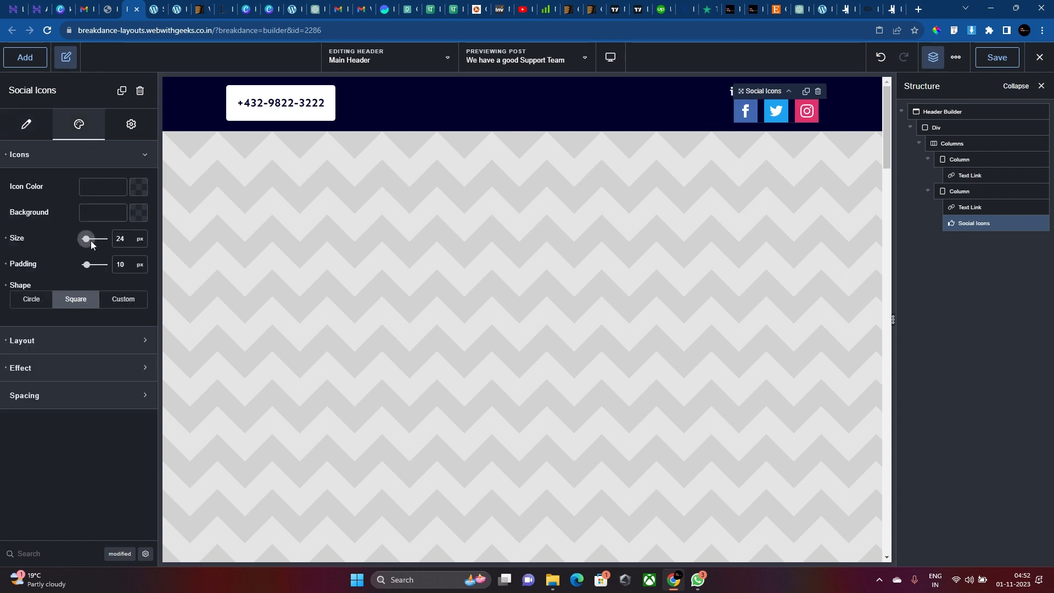
click(133, 218)
drag(82, 292, 2, 157)
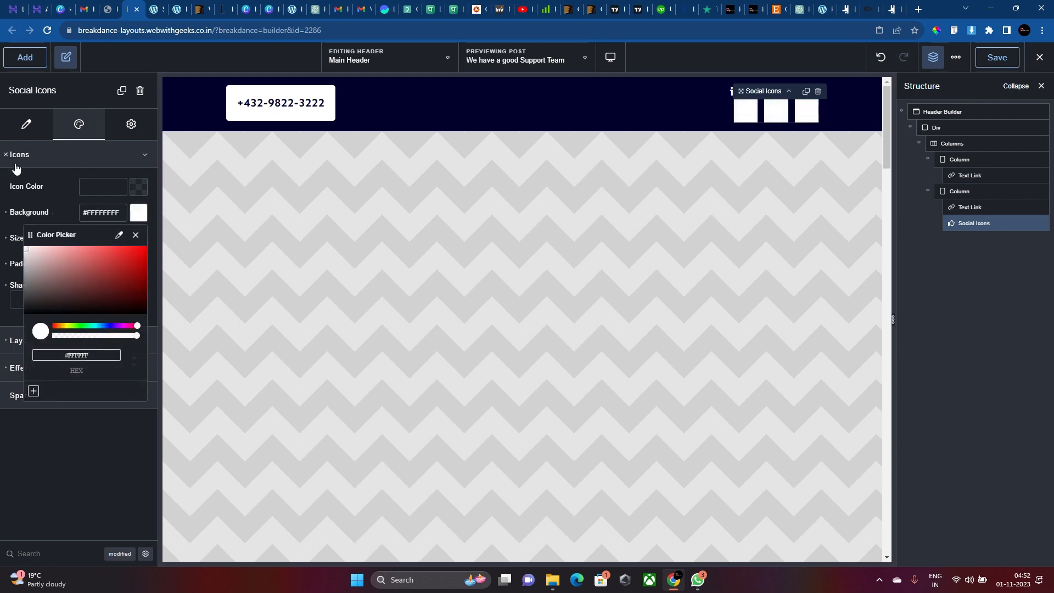
click(38, 189)
click(137, 193)
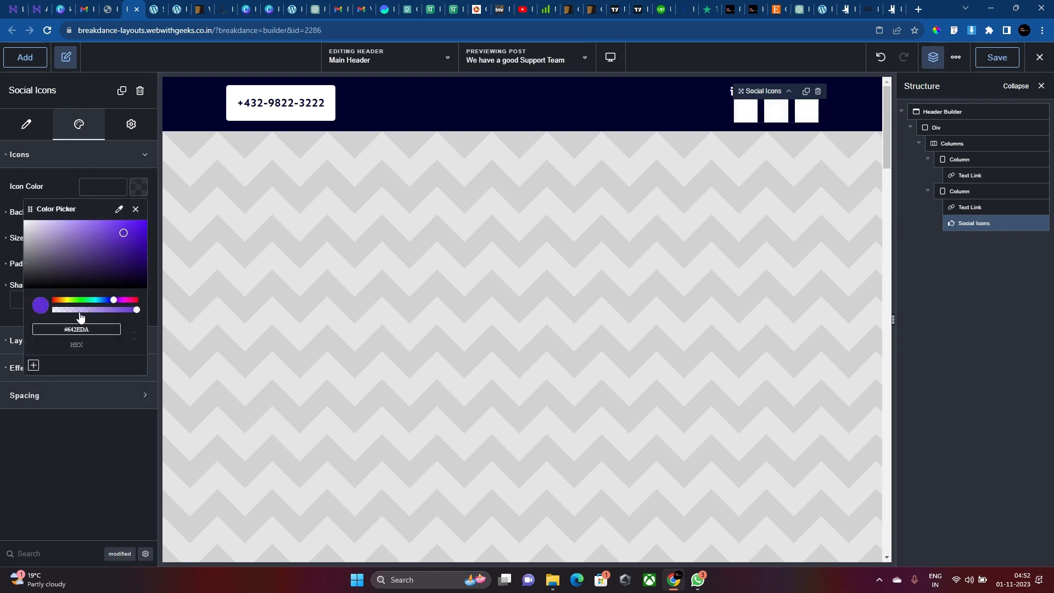
click(193, 113)
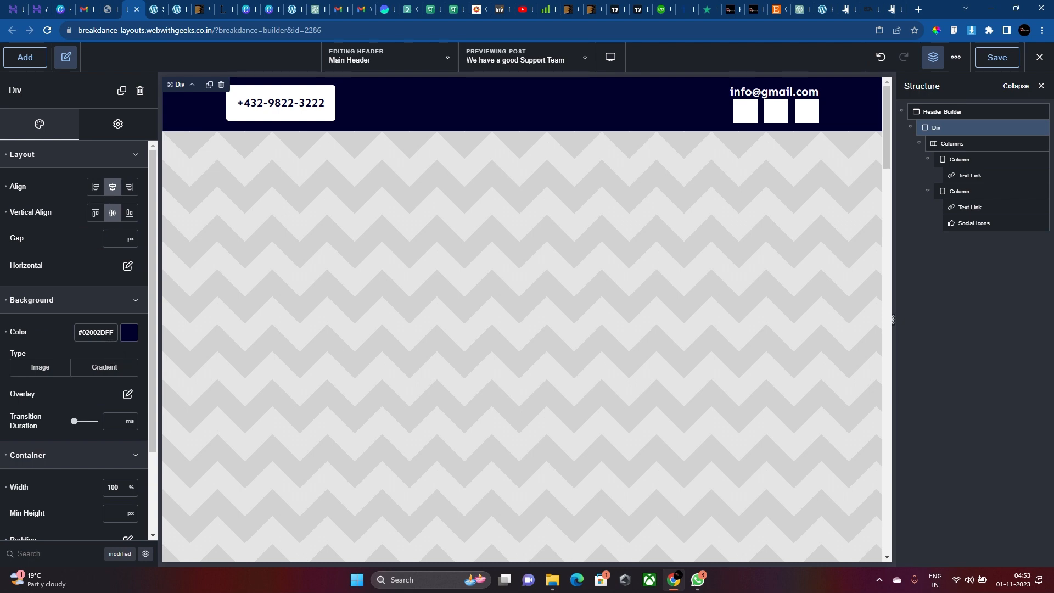
Give the social icons navy #02002DFF glyphs, circle shapes and an 18 px size.
click(805, 90)
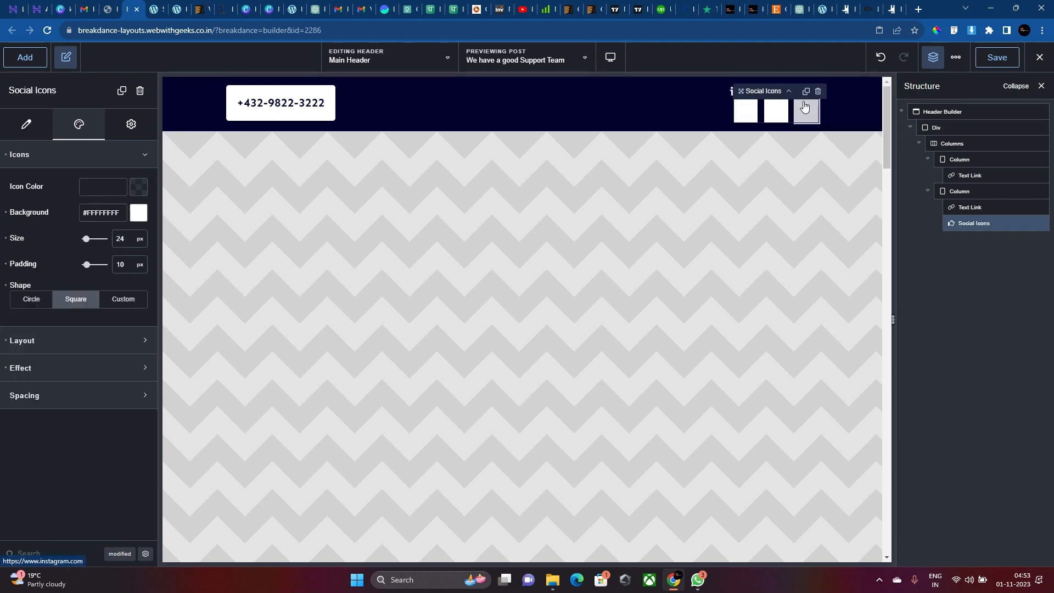
text(#02002DFF)
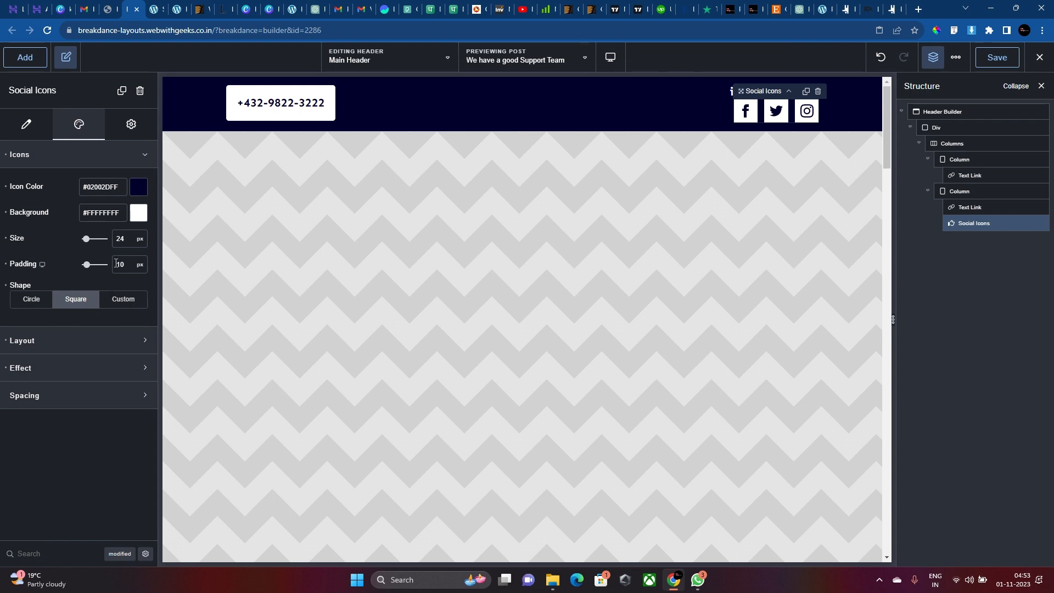
click(34, 301)
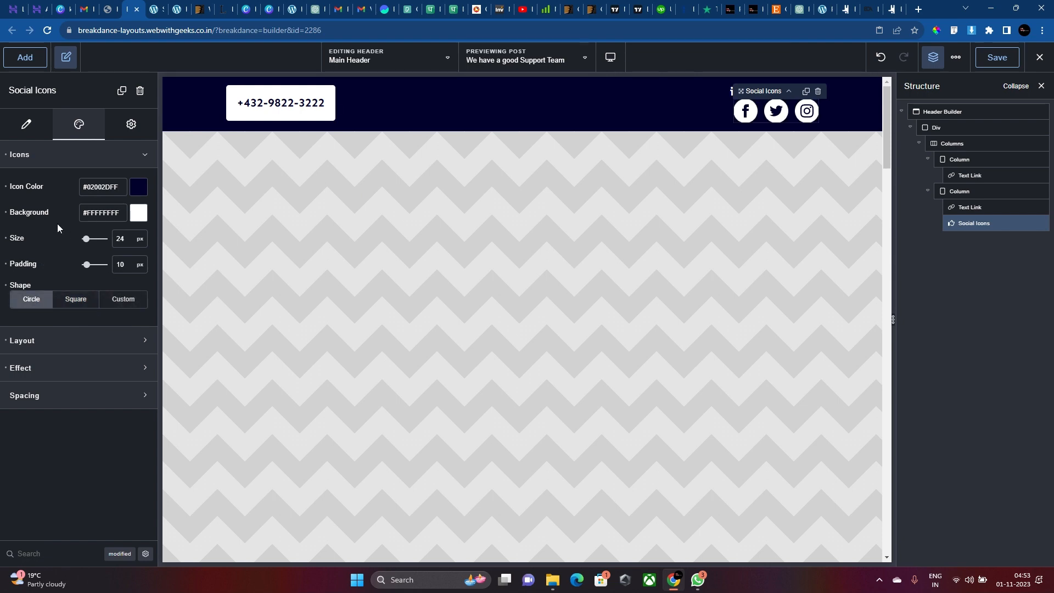
text(20)
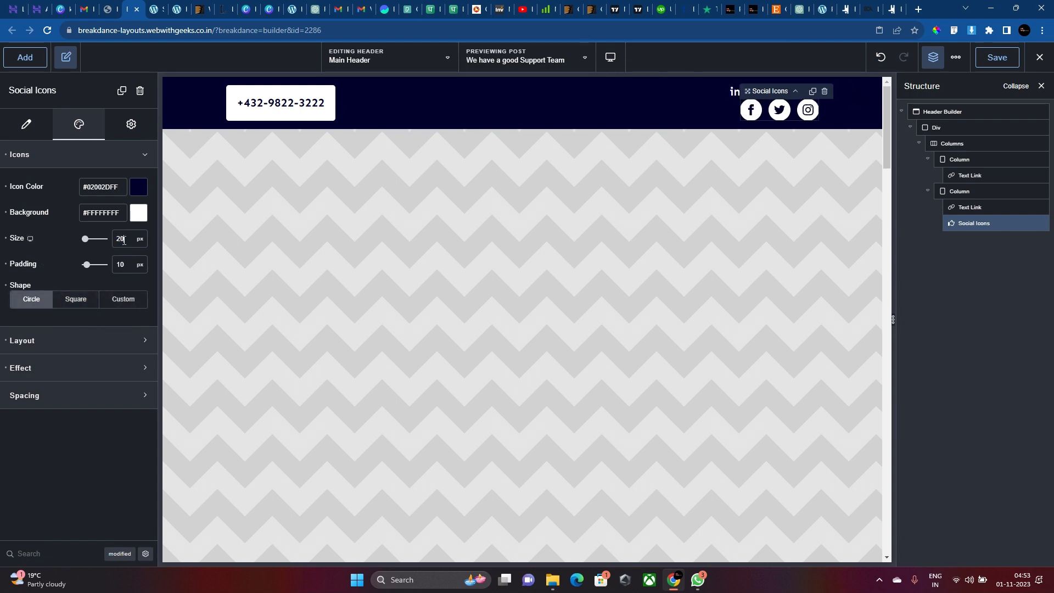
key(Down)
key(Down)
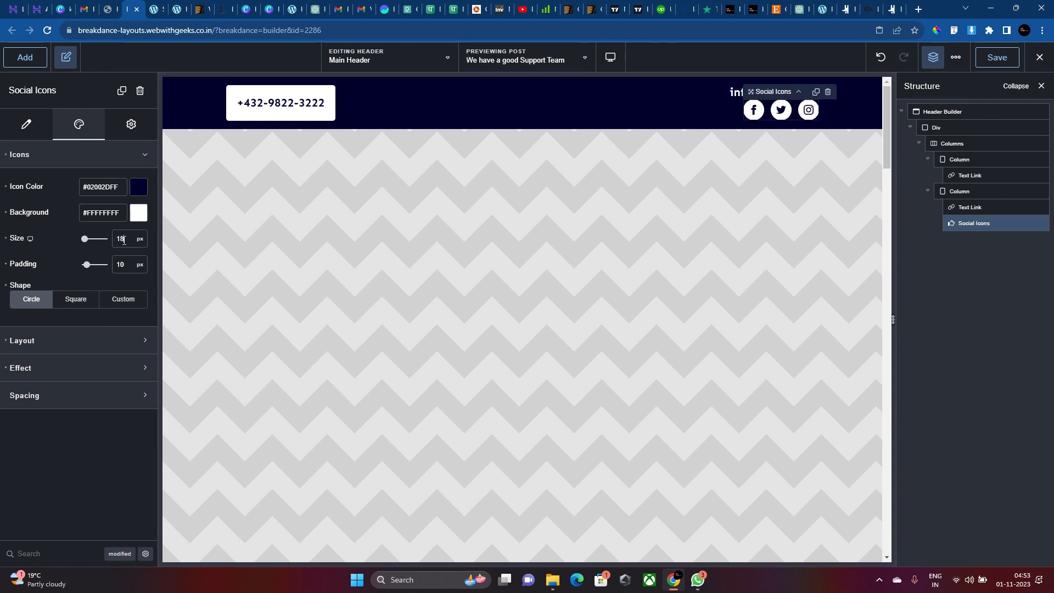
click(778, 130)
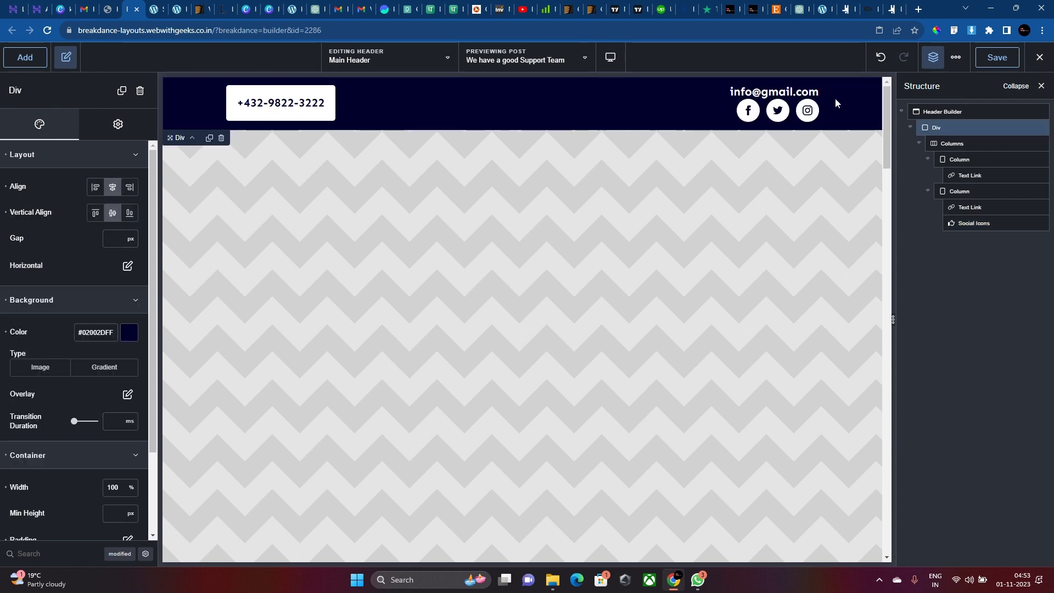
click(748, 118)
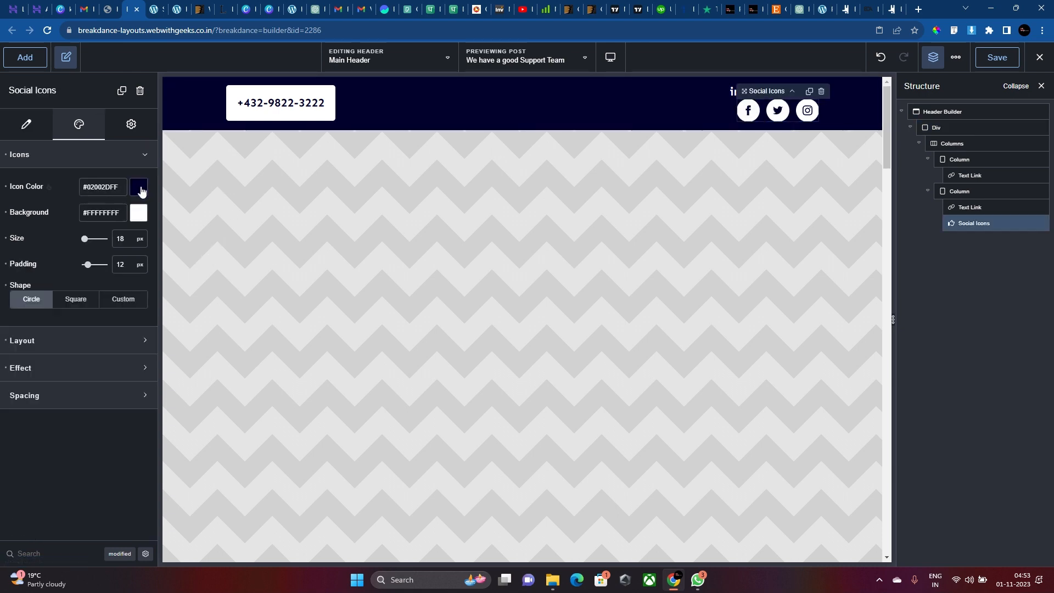
Pick a green #82FF5BFF hover background for the icons and open a new browser tab.
click(55, 219)
click(146, 213)
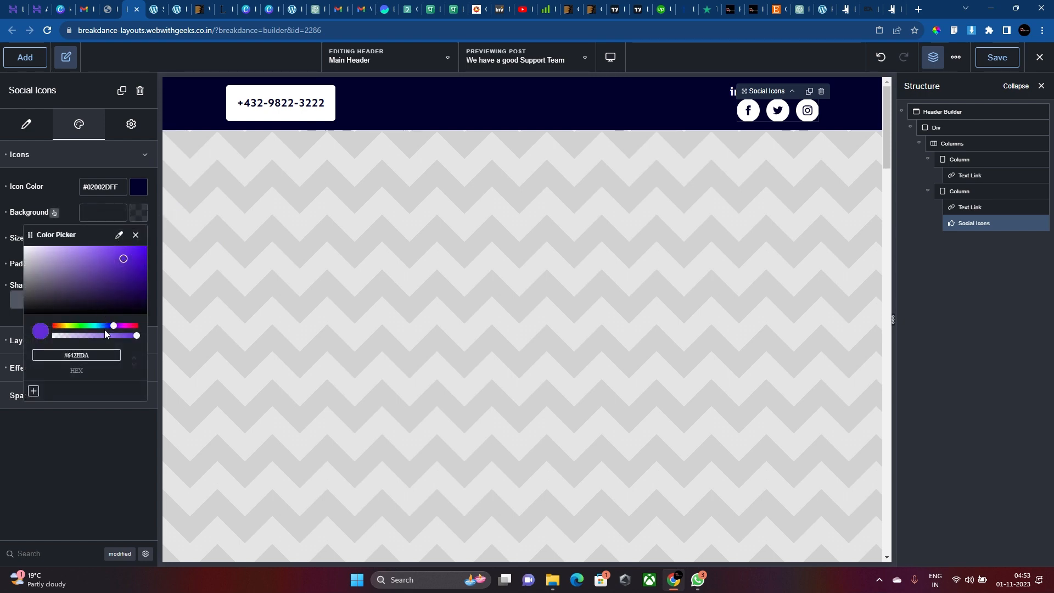
mouse_move(104, 328)
mouse_down()
mouse_move(59, 326)
mouse_move(123, 321)
mouse_move(54, 323)
mouse_move(64, 314)
mouse_up()
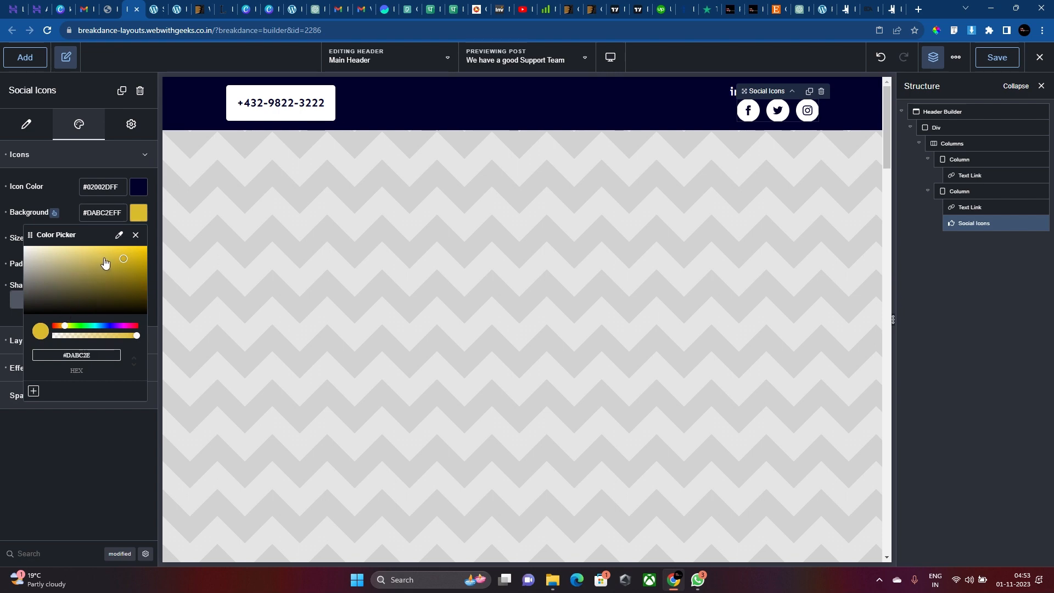
mouse_move(104, 263)
mouse_down()
mouse_move(123, 266)
mouse_move(105, 249)
mouse_up()
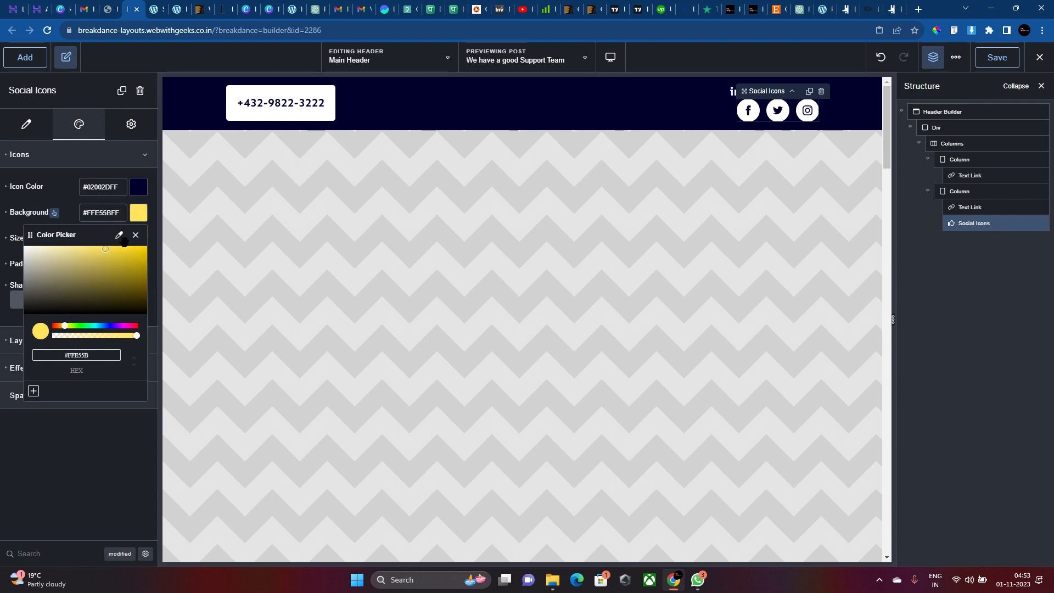
drag(72, 327, 78, 326)
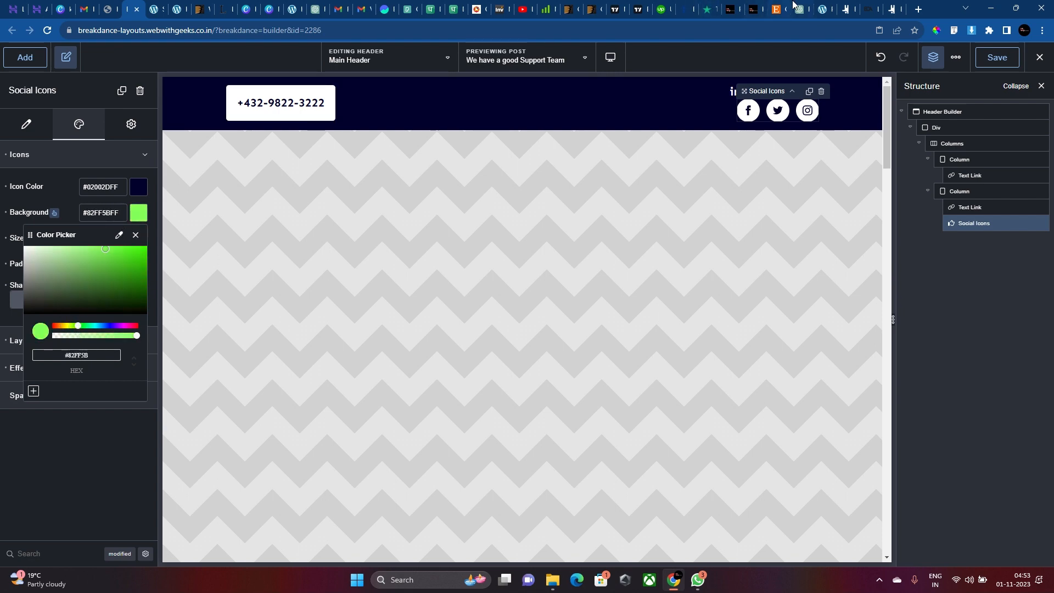
click(826, 4)
click(919, 8)
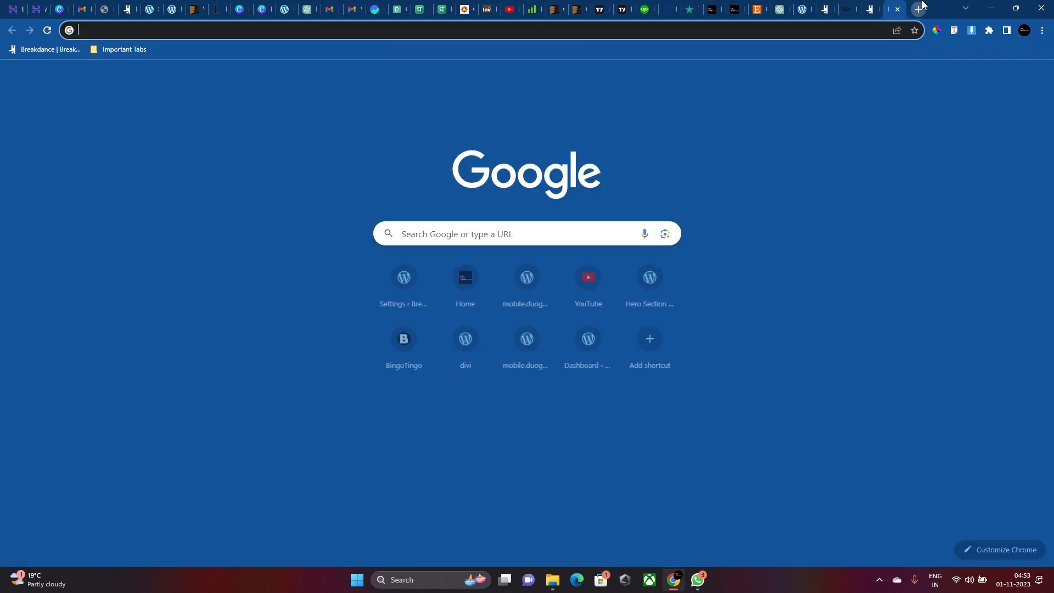
Visit the bd-lawyer demo site, sample its Contact Us button colour #B8967E, and return to the builder.
text(bd-la)
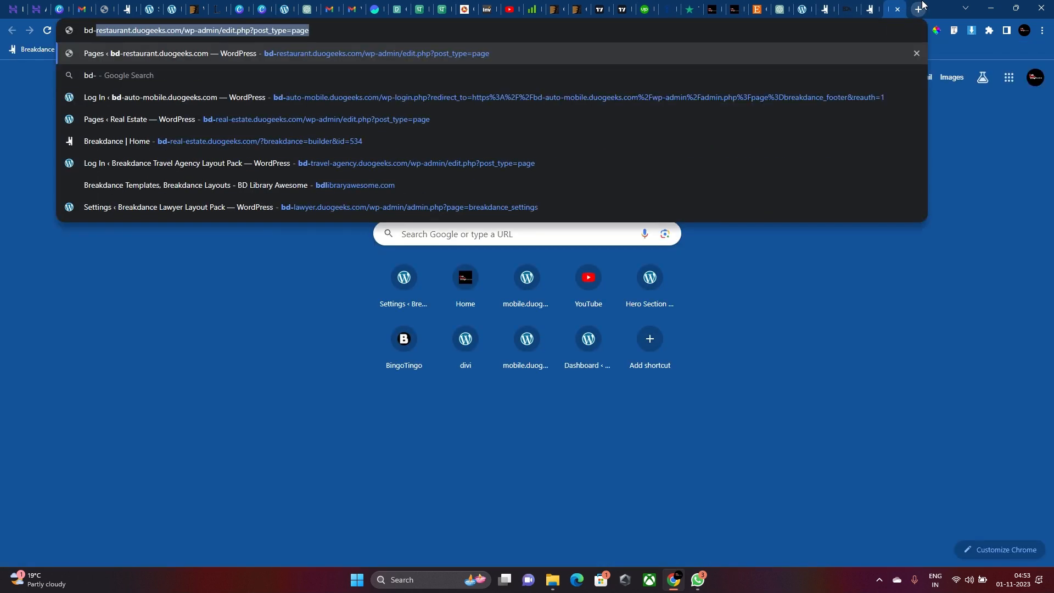
text(wyer)
key(Return)
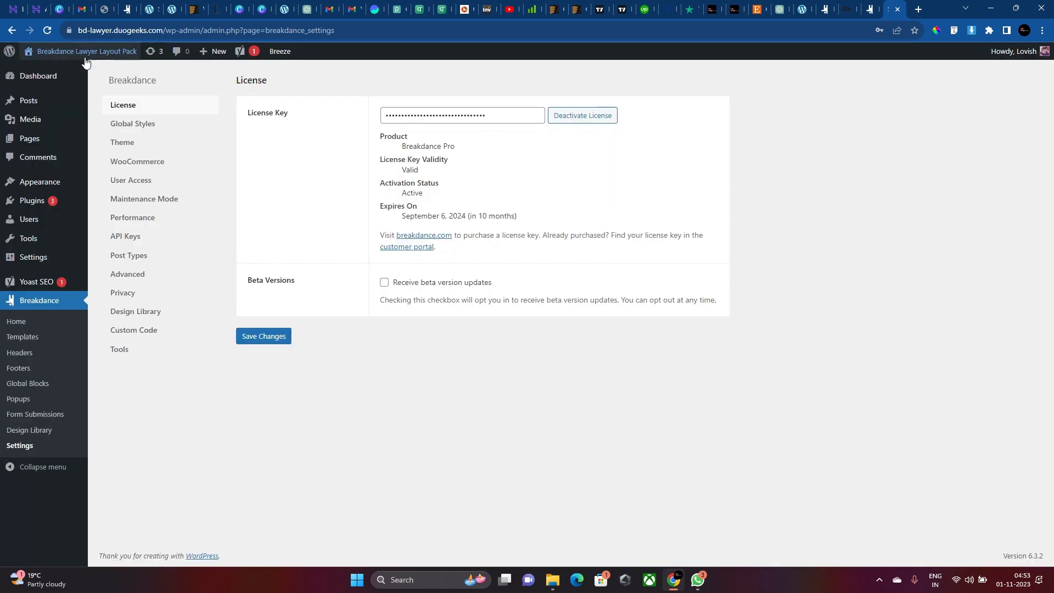
click(85, 70)
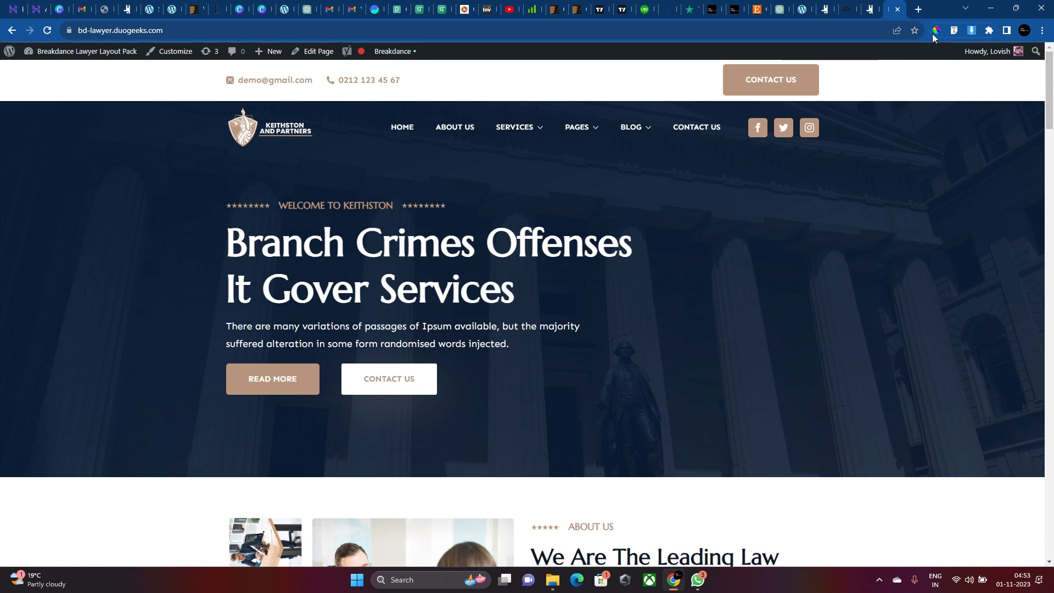
click(935, 31)
click(815, 73)
key(ctrl+c)
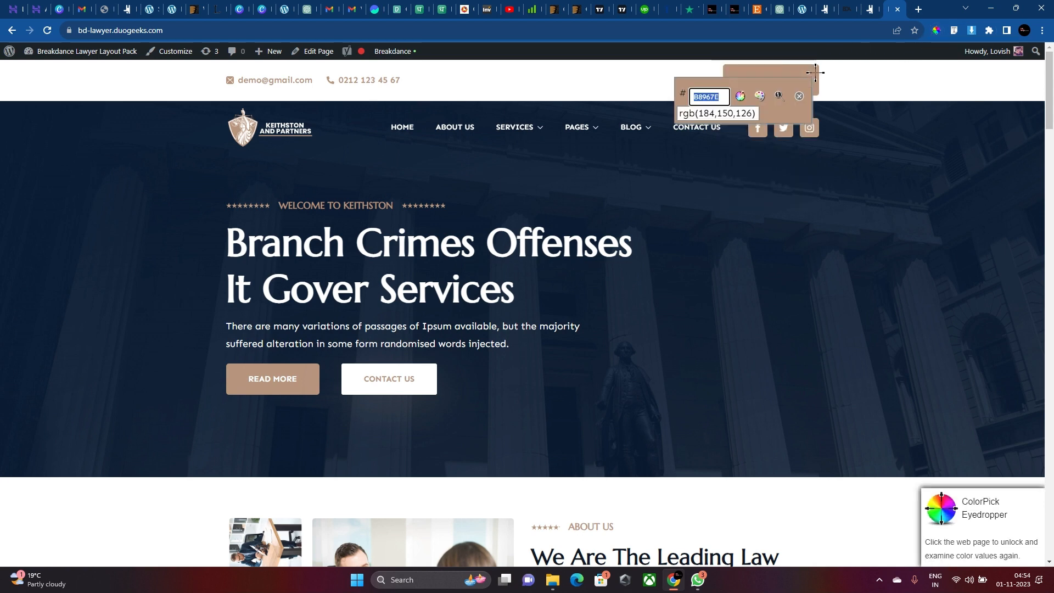
click(799, 96)
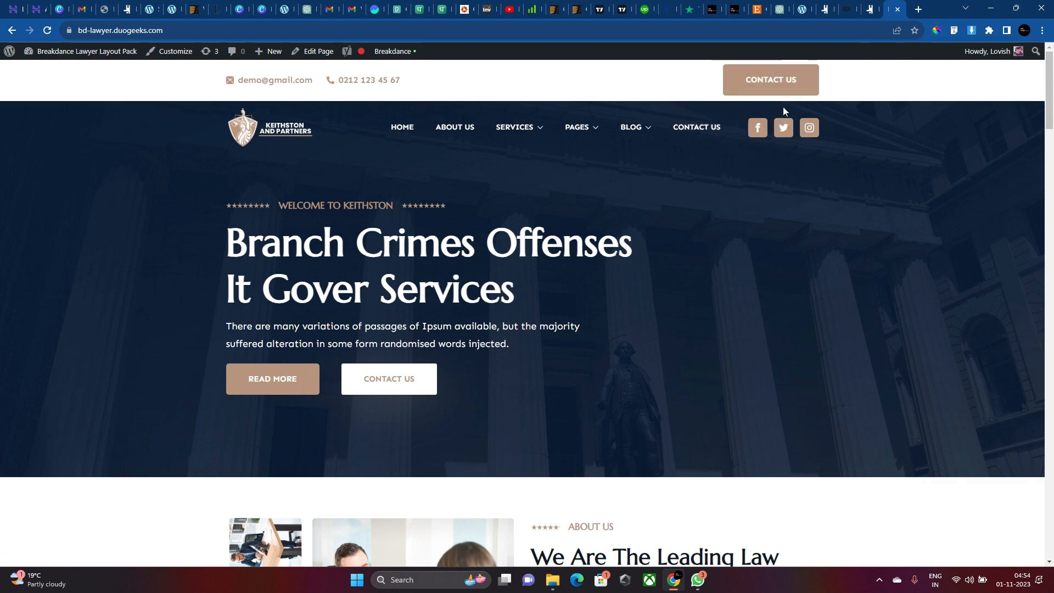
click(124, 9)
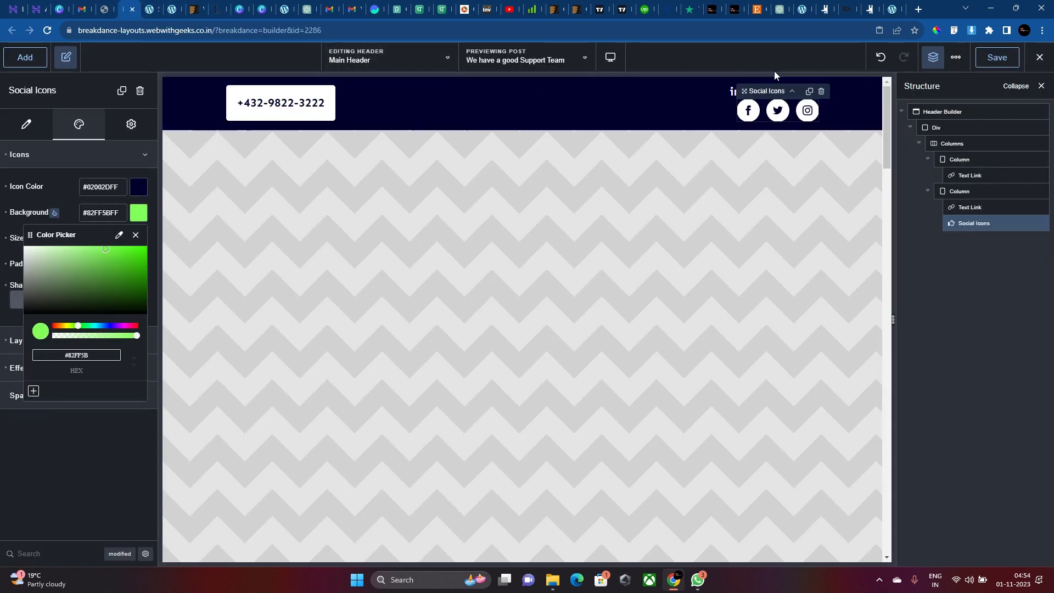
Paste #B8967E into the icon background and reset the hover opacity and scale-on-hover effects.
double_click(119, 212)
key(ctrl+v)
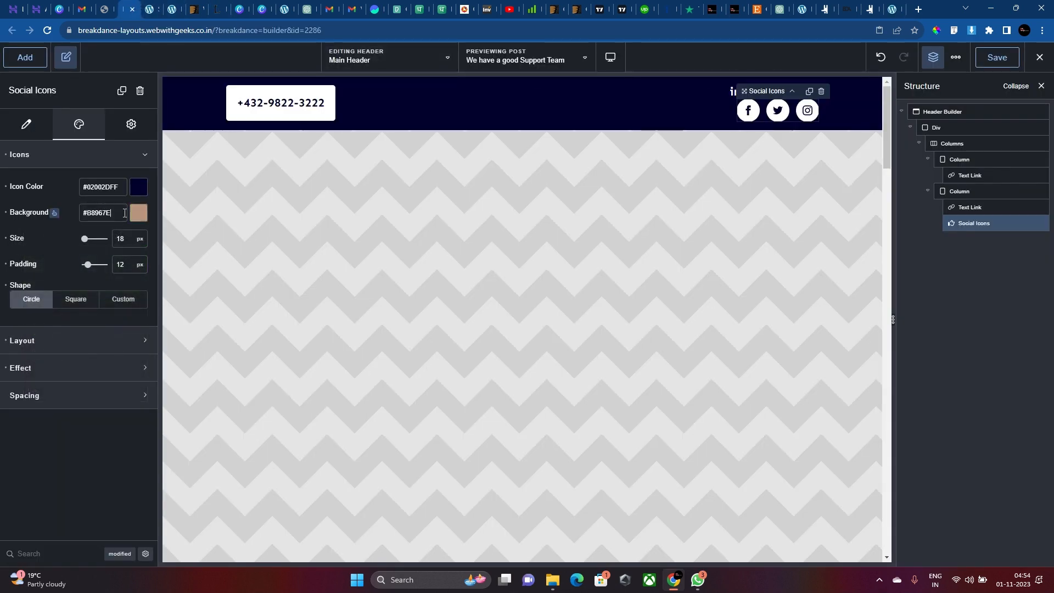
click(41, 368)
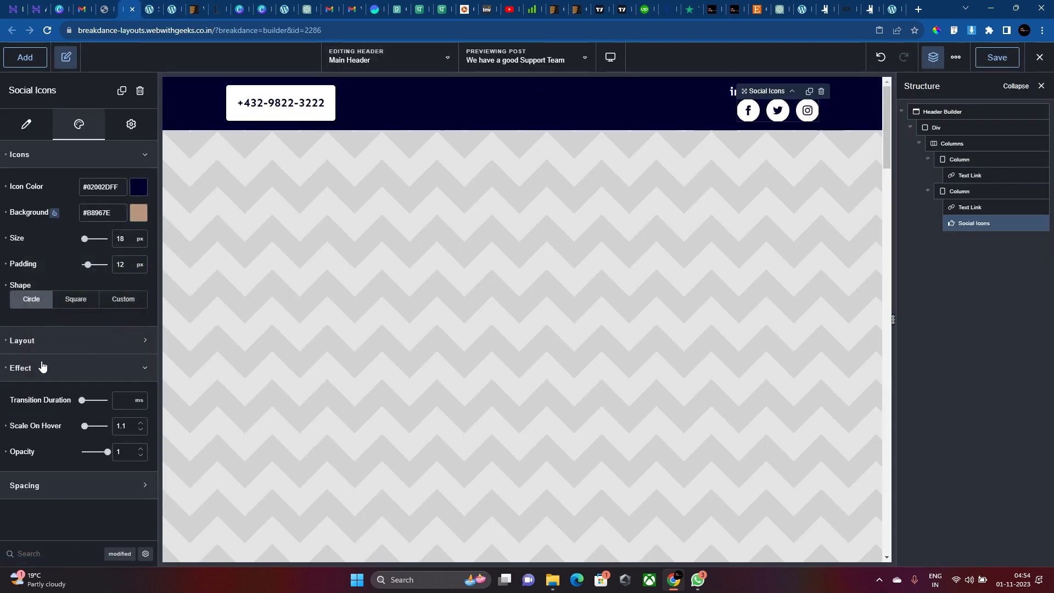
click(6, 452)
click(138, 213)
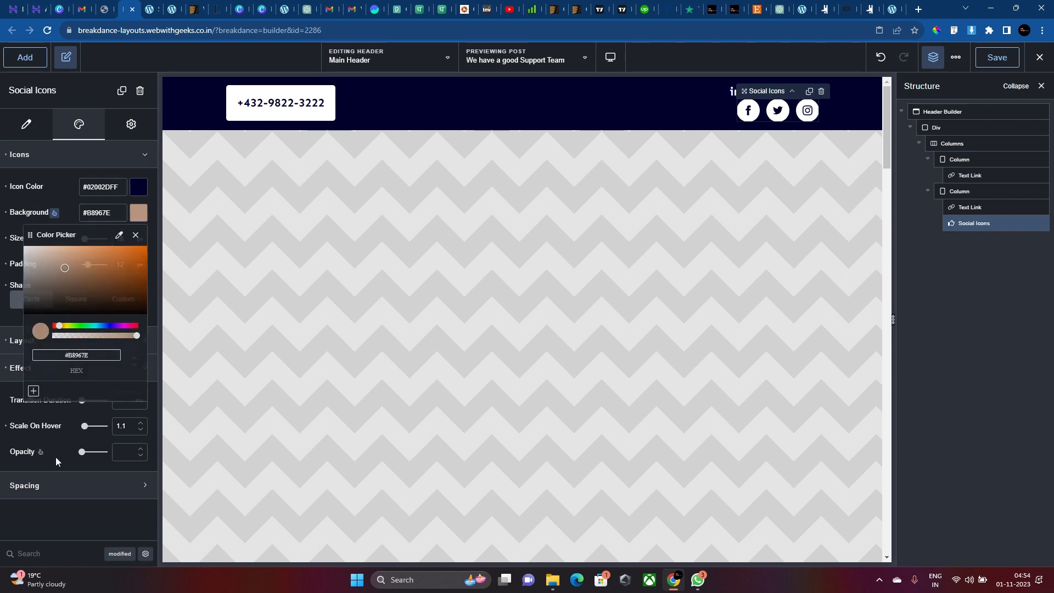
click(84, 412)
click(36, 349)
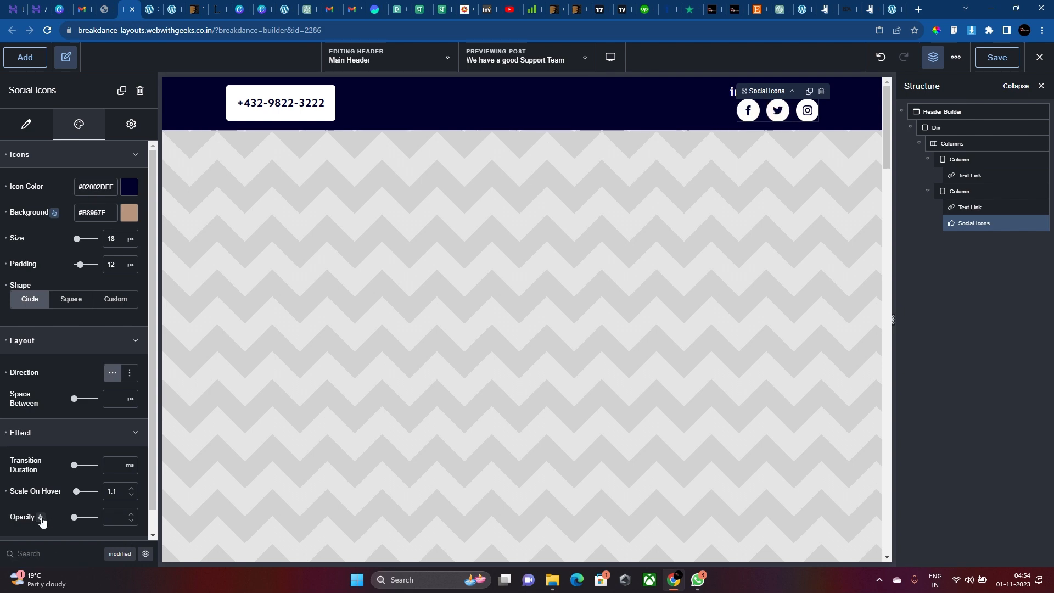
click(7, 491)
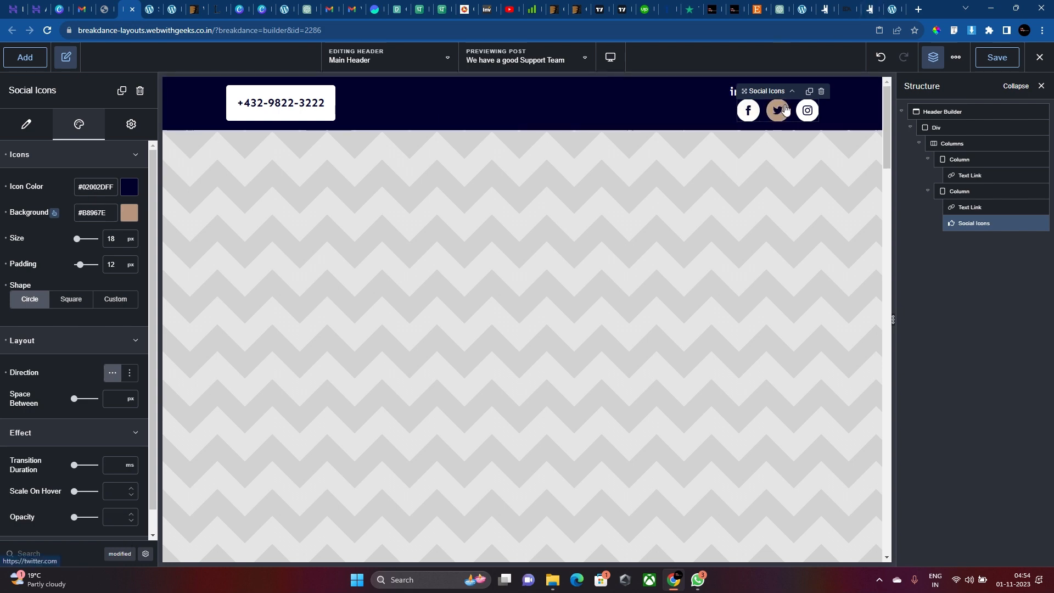
Set the icons' hover background to red #FF0000 and hover glyph colour to white #FFFFFF.
click(131, 218)
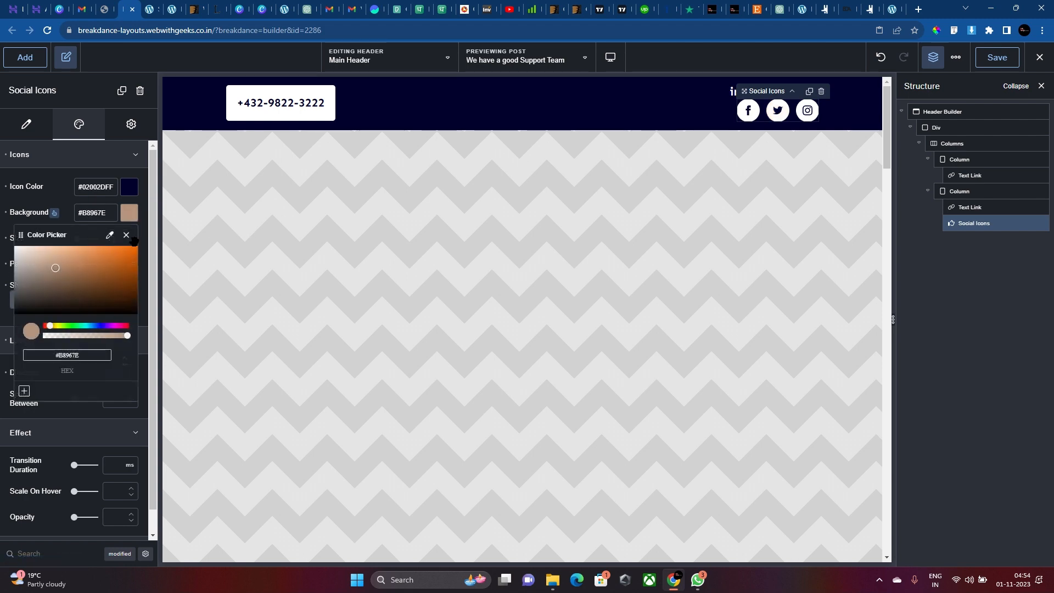
drag(55, 269, 80, 255)
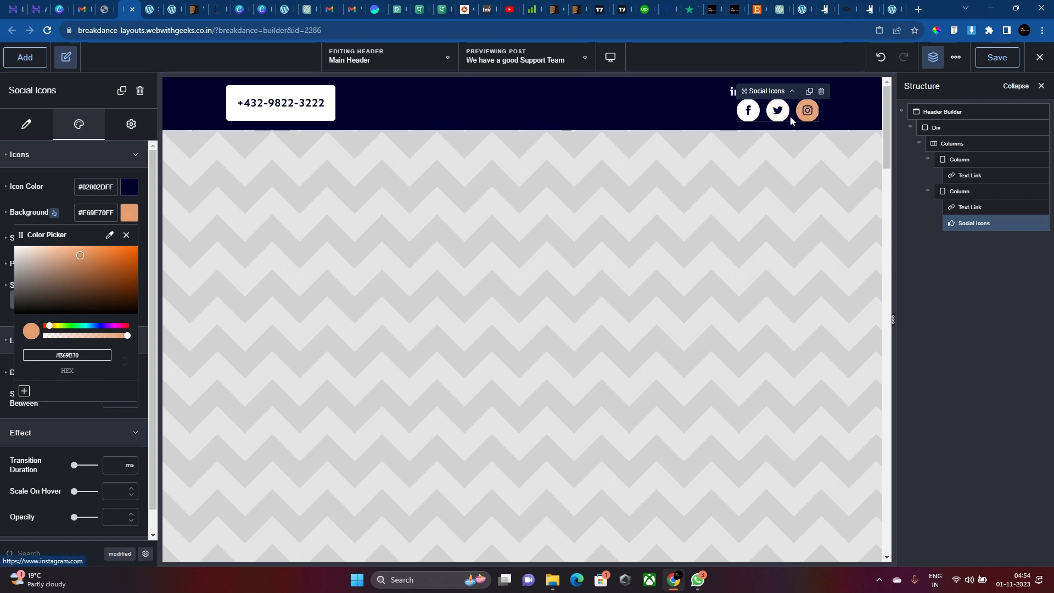
drag(119, 326, 44, 325)
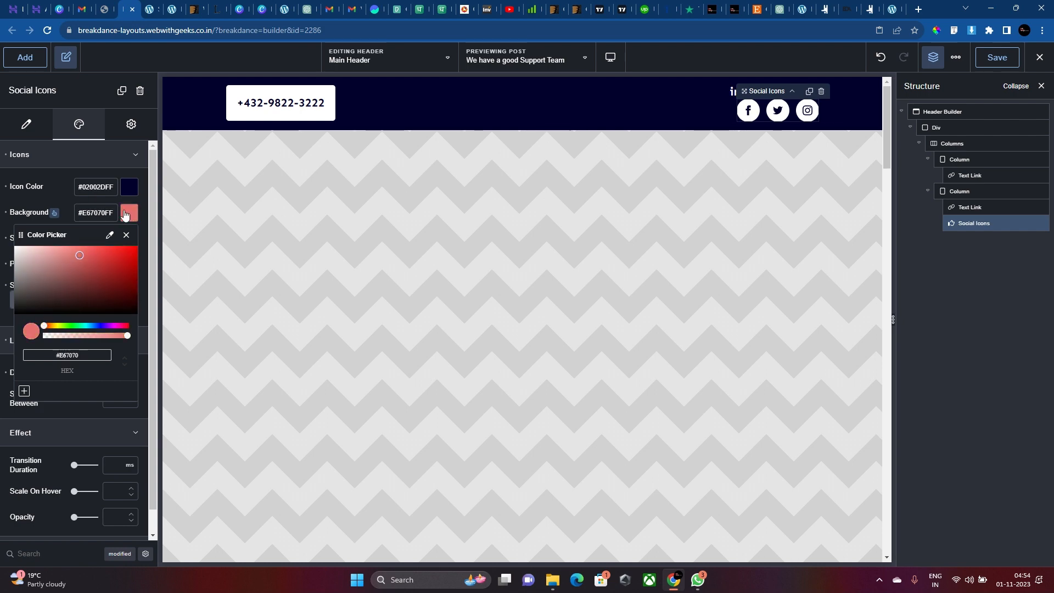
drag(120, 258, 160, 258)
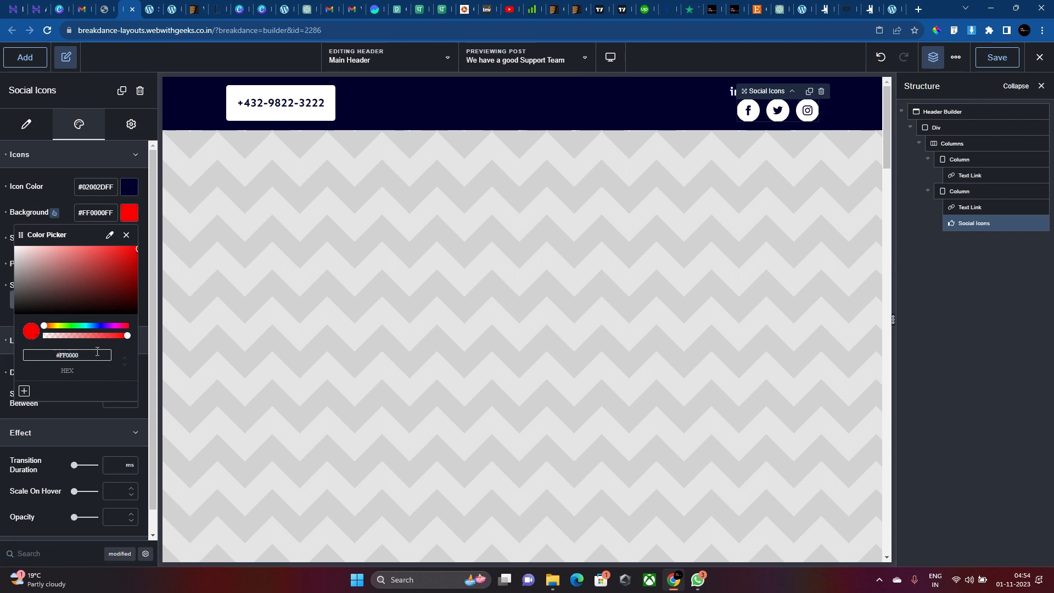
click(745, 110)
click(746, 109)
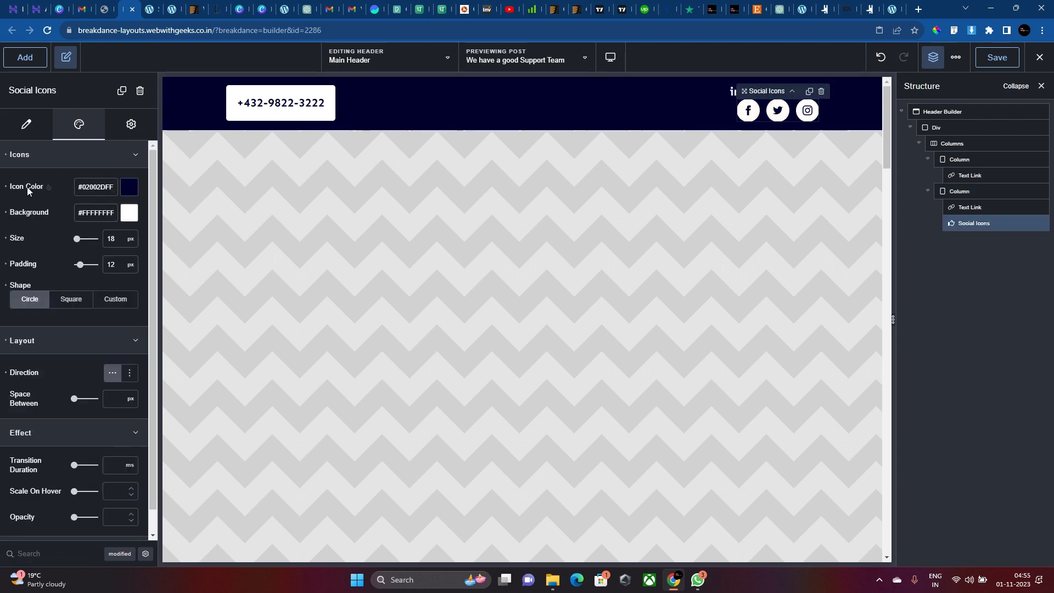
click(49, 188)
click(129, 186)
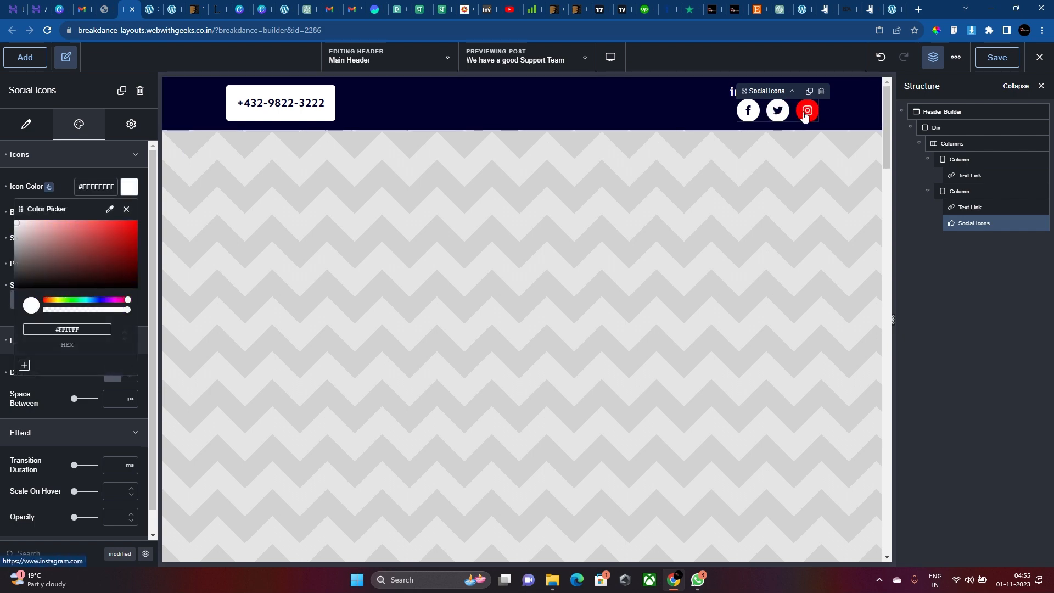
click(703, 98)
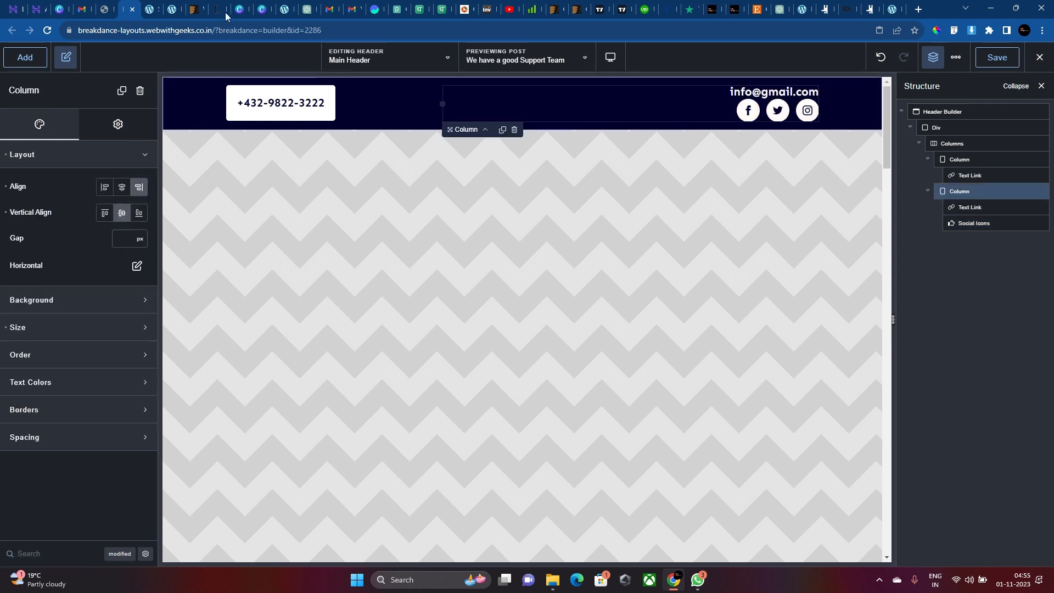
Make the right column's wrapper a flex container with Direction set to row.
click(116, 123)
click(104, 153)
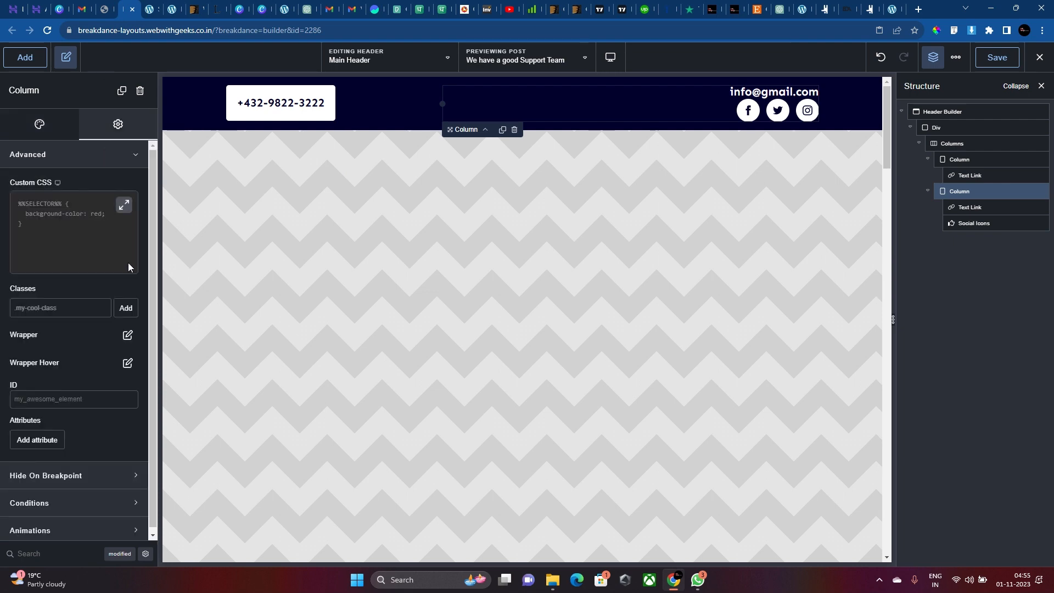
click(128, 335)
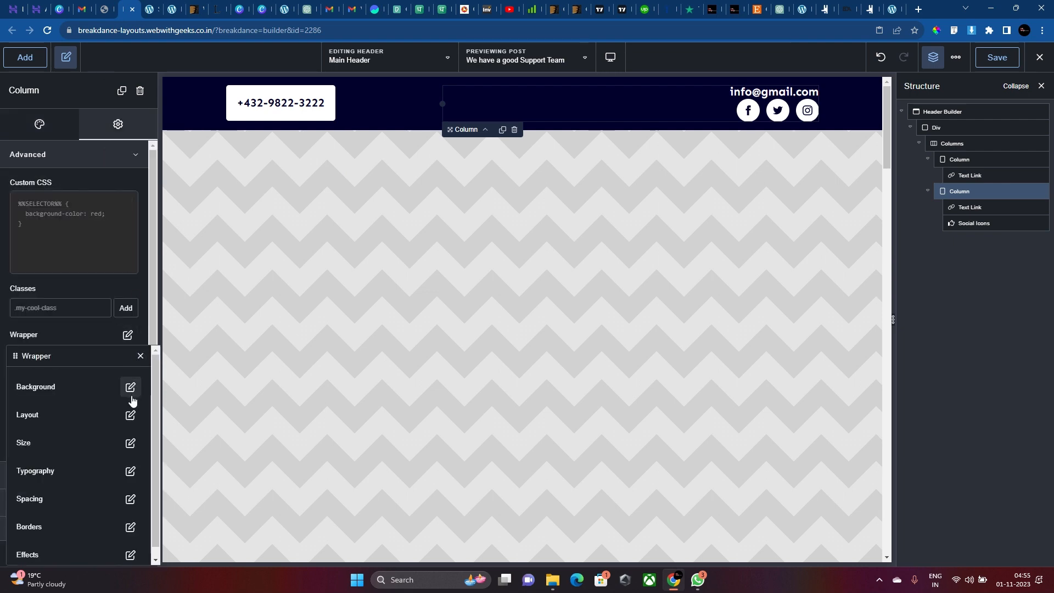
click(130, 414)
click(117, 409)
click(111, 484)
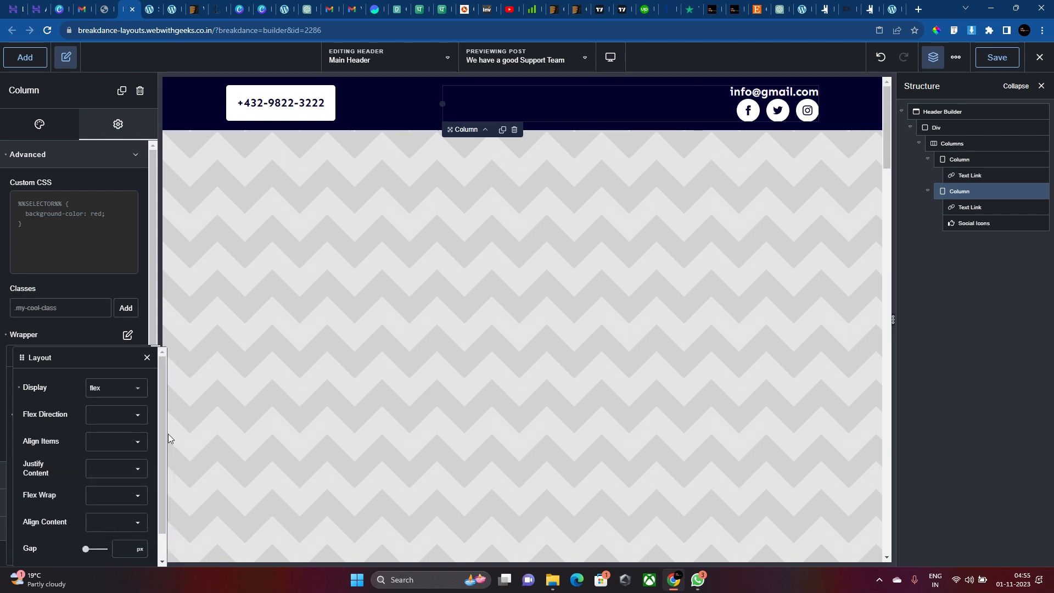
click(123, 415)
click(126, 437)
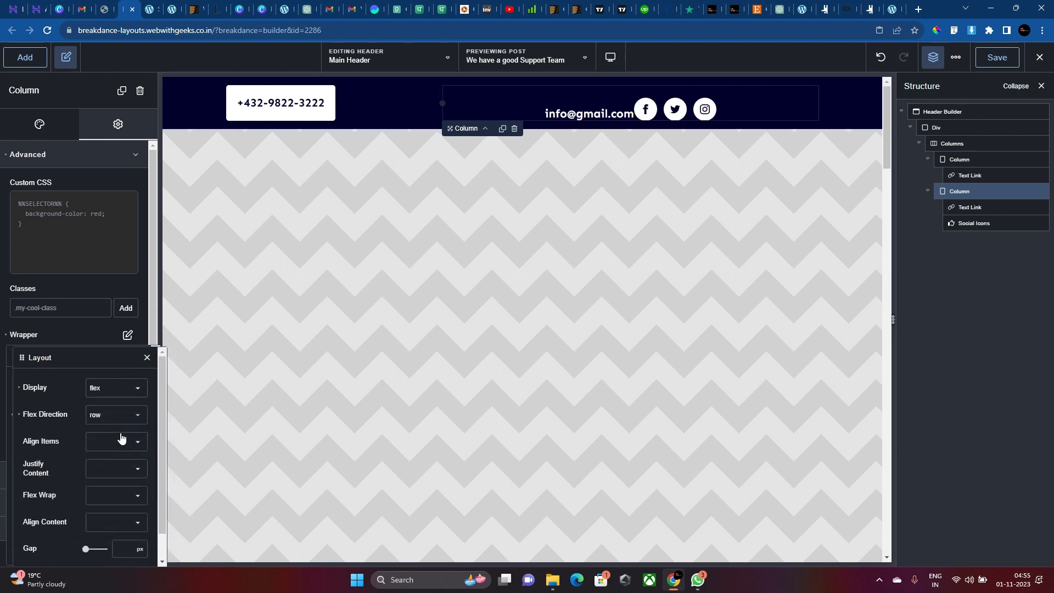
Justify the column's items to flex-end and set Align Items to center.
click(121, 439)
click(128, 488)
click(18, 442)
click(133, 473)
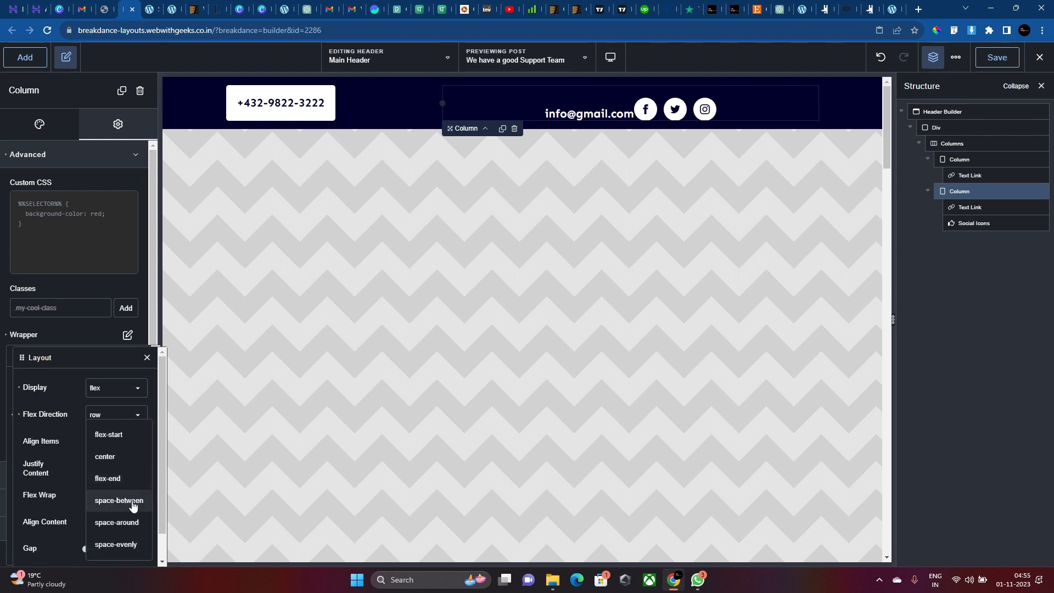
click(126, 480)
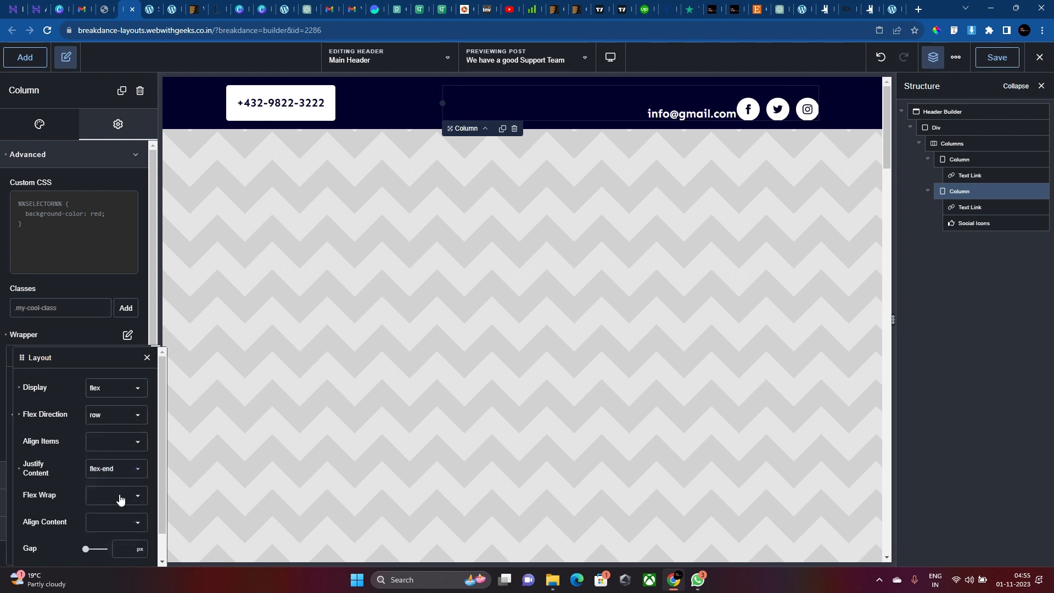
click(121, 500)
click(77, 494)
click(109, 524)
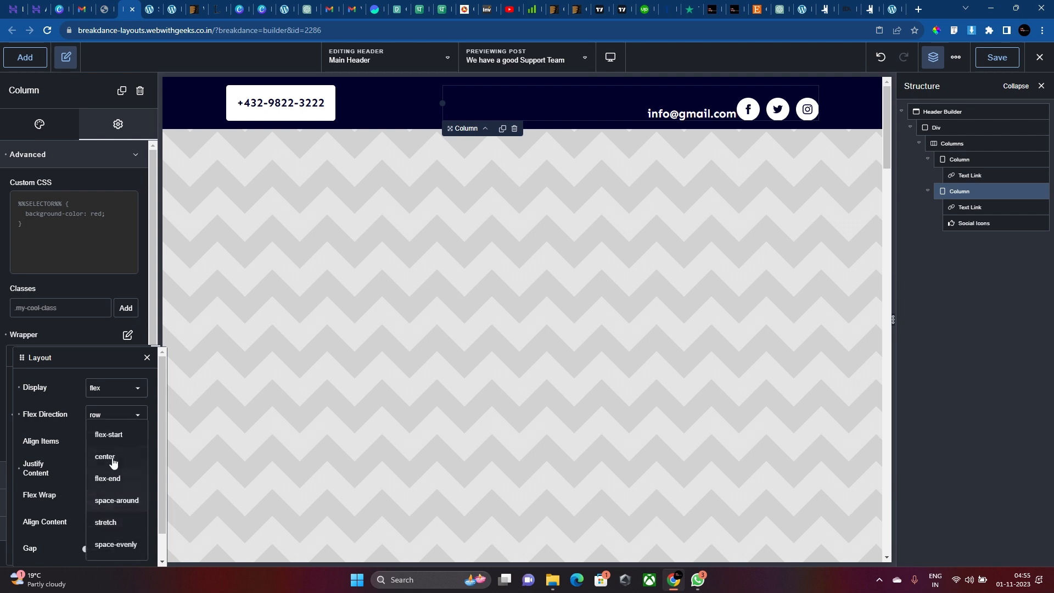
click(112, 459)
click(118, 449)
click(116, 470)
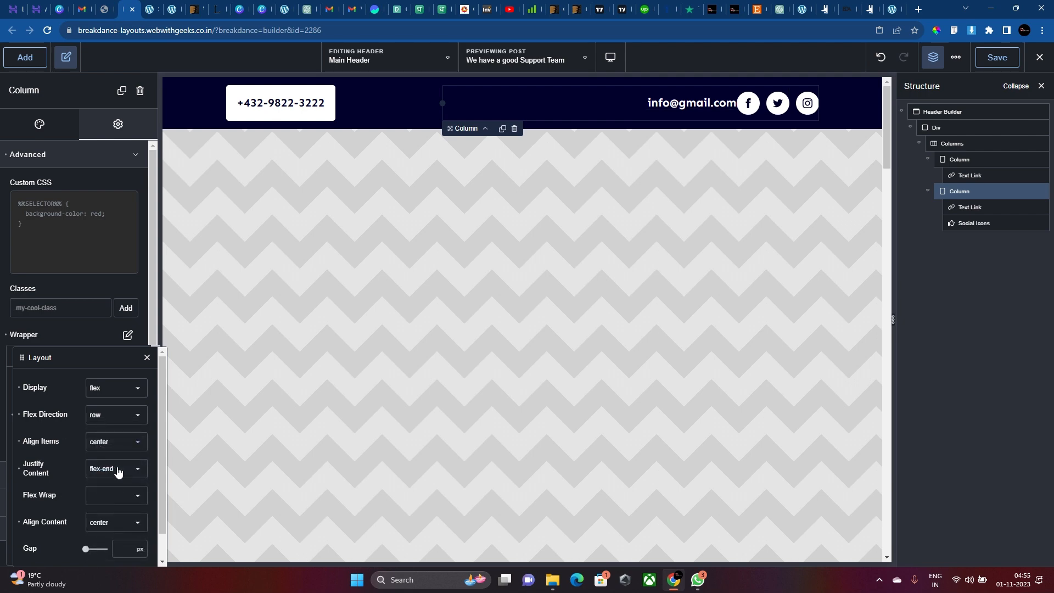
Set a 30 px gap between the email link and the social icons.
click(120, 546)
text(20)
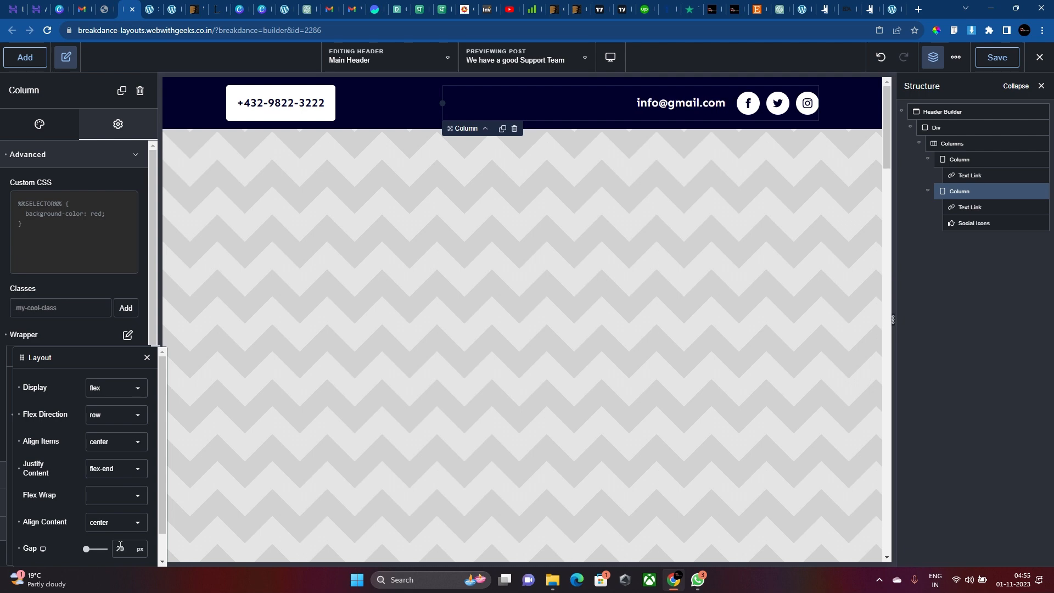
key(BackSpace)
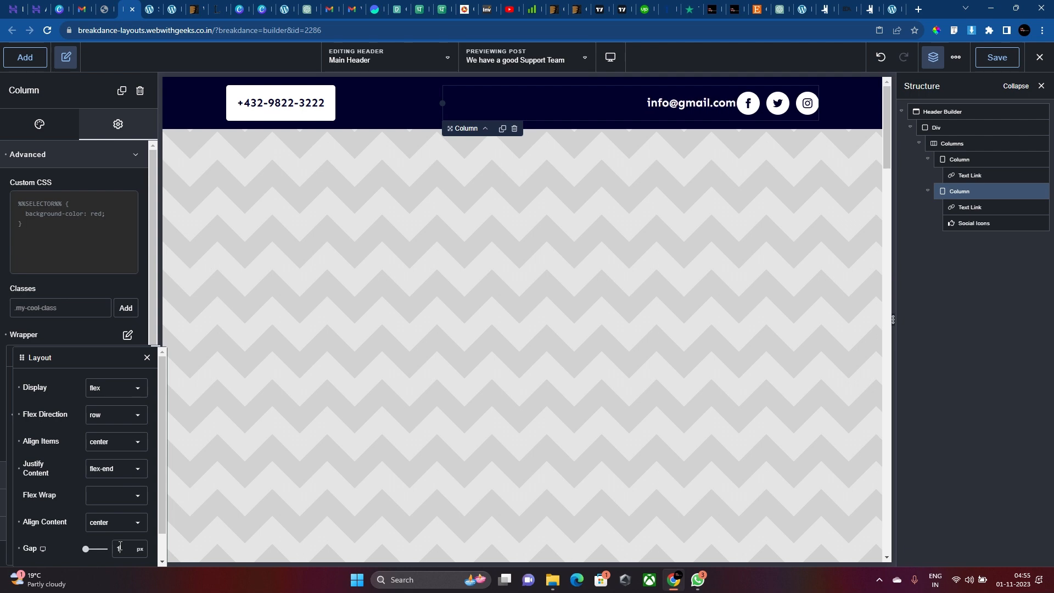
key(BackSpace)
text(30)
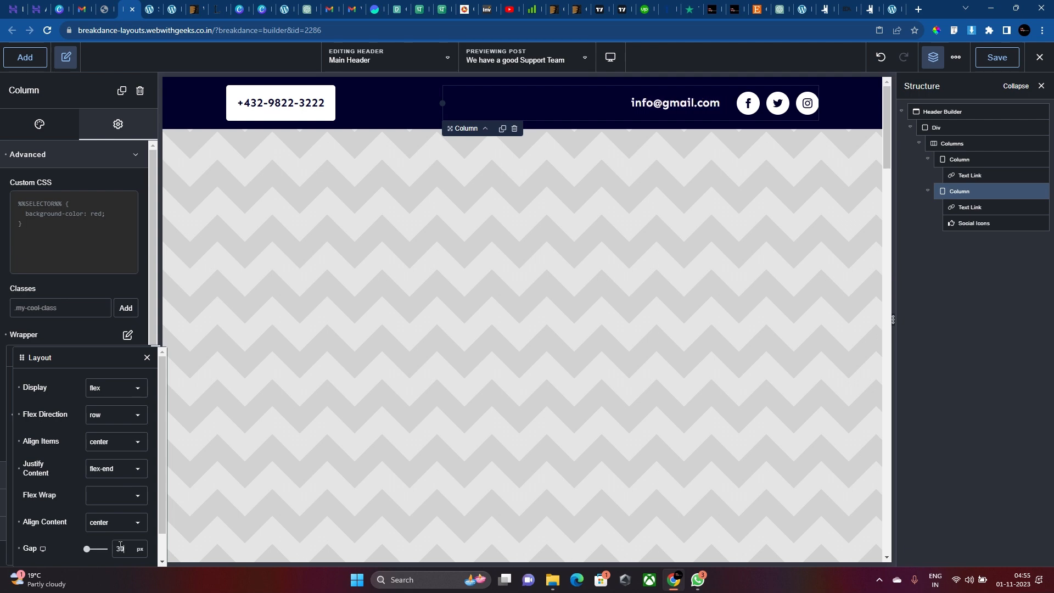
click(775, 104)
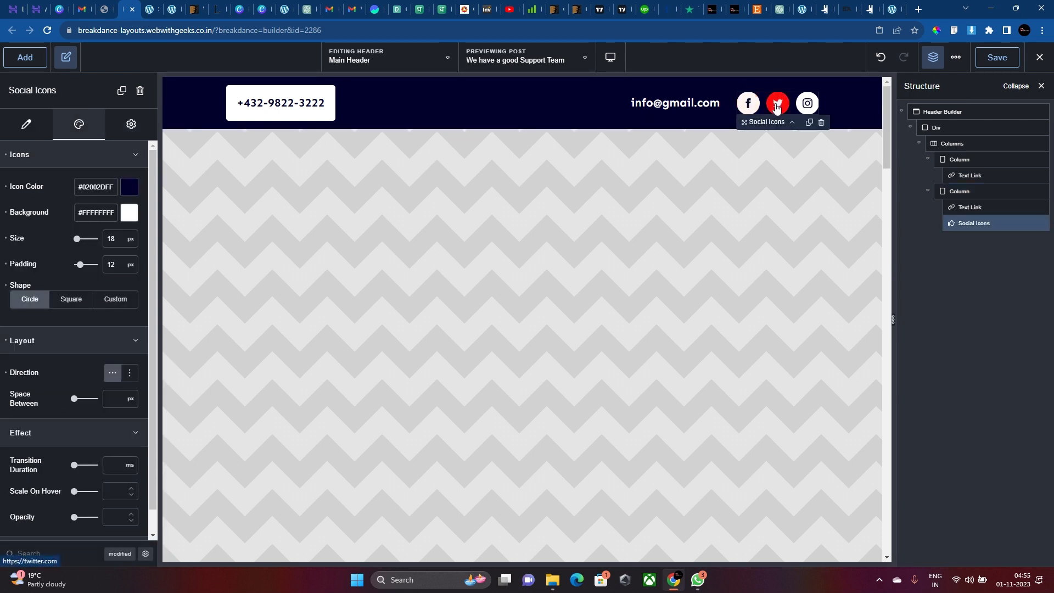
Look up the social icons' red hover background to reuse on the phone link.
click(241, 104)
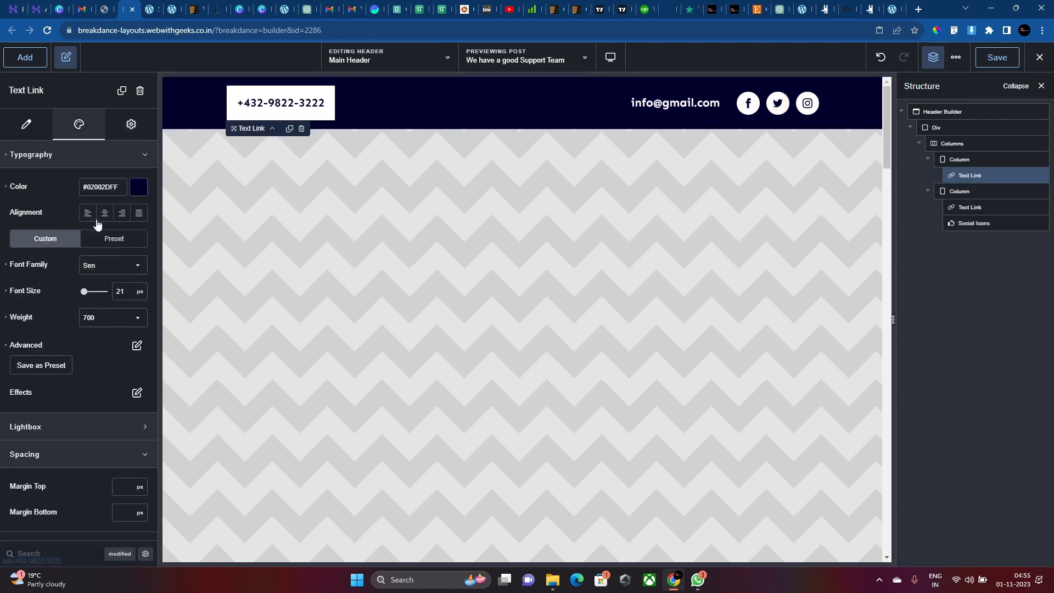
click(129, 125)
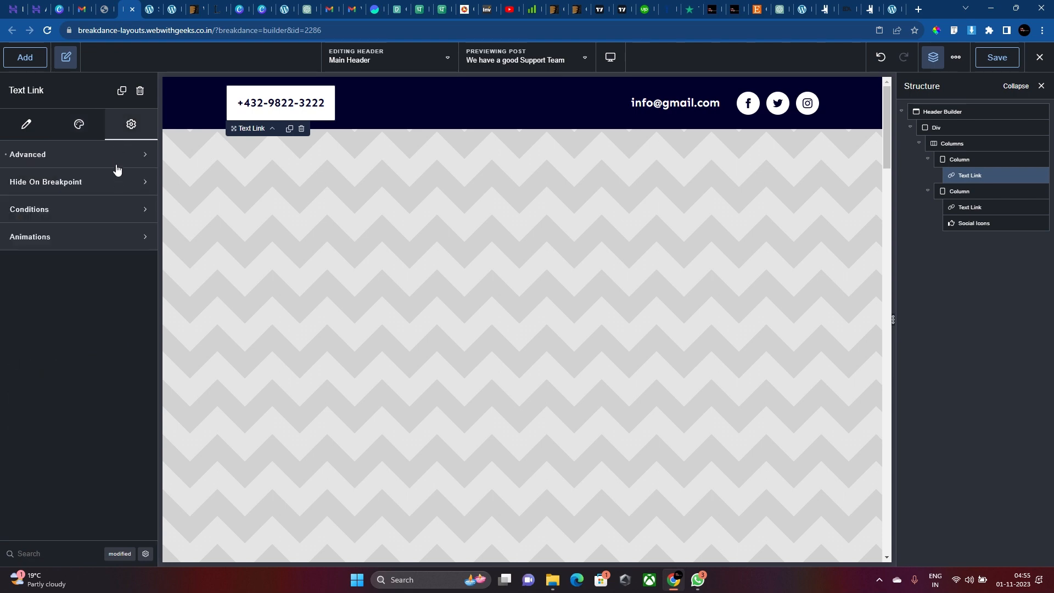
click(115, 165)
click(748, 105)
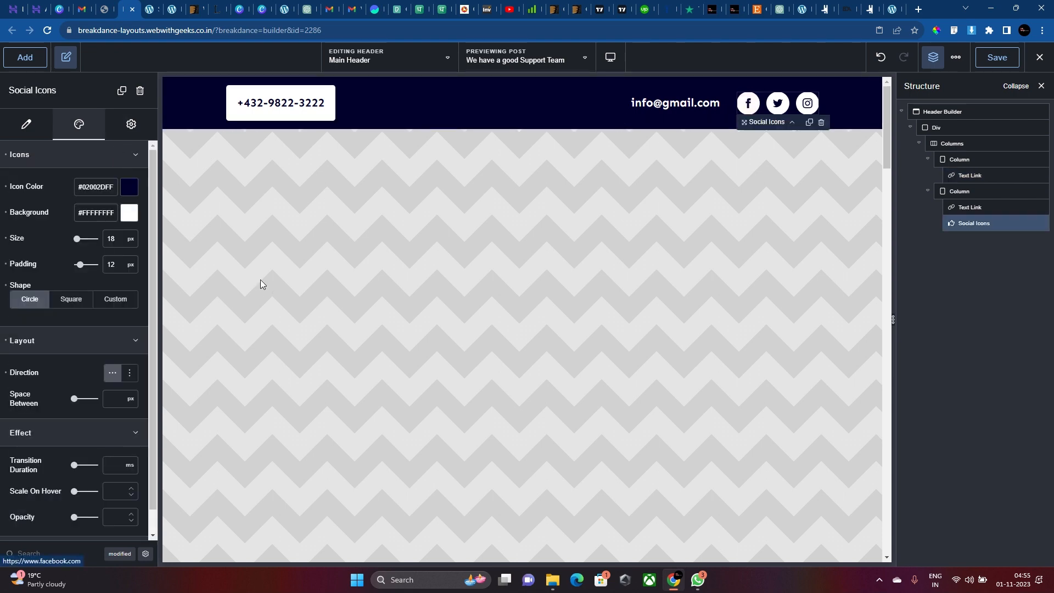
click(53, 213)
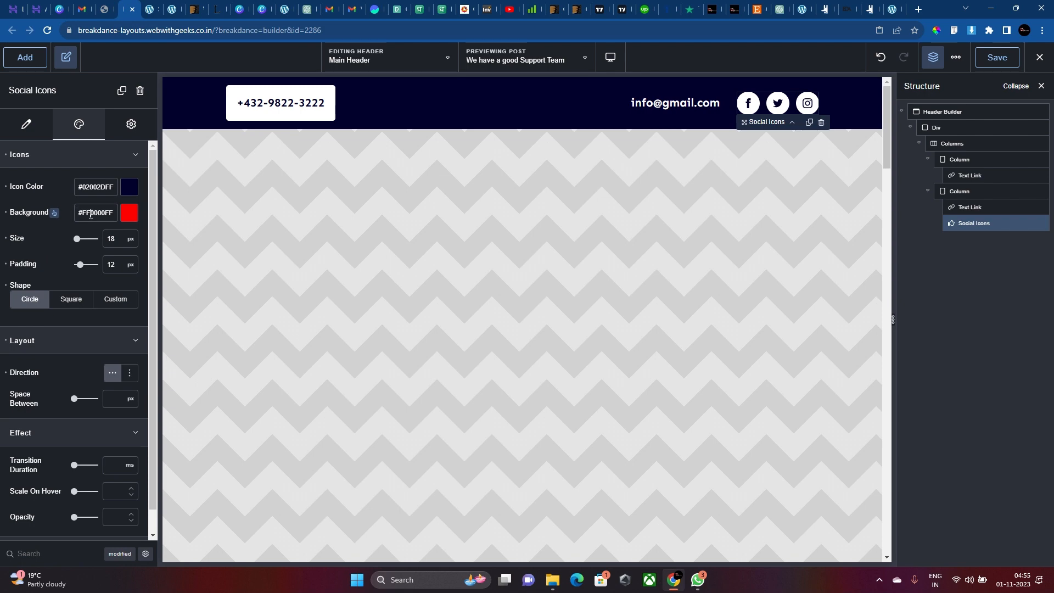
Give the phone link's wrapper the same red background colour.
click(264, 105)
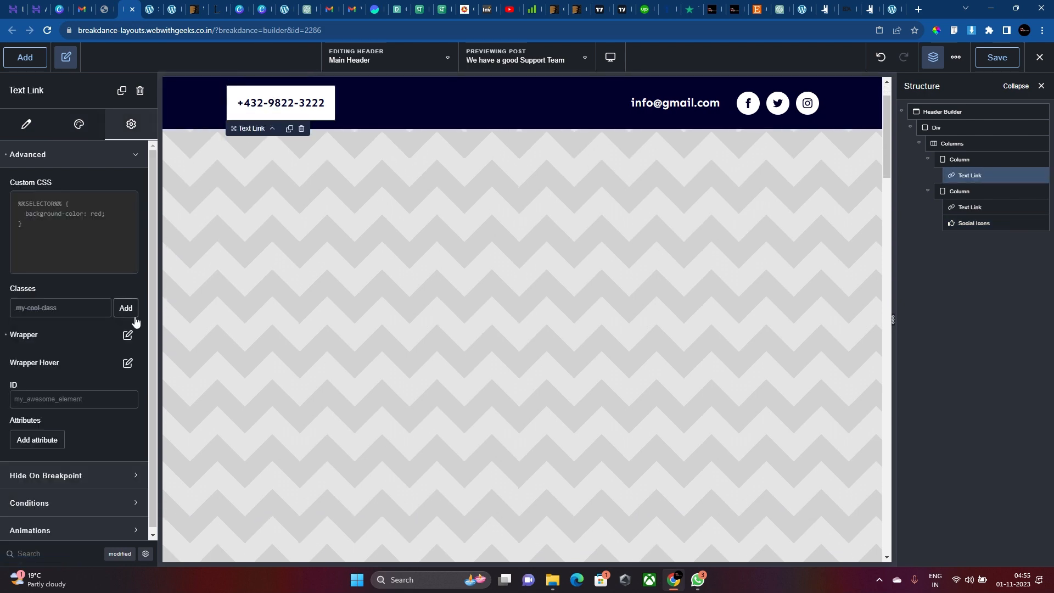
click(127, 334)
click(122, 387)
double_click(102, 413)
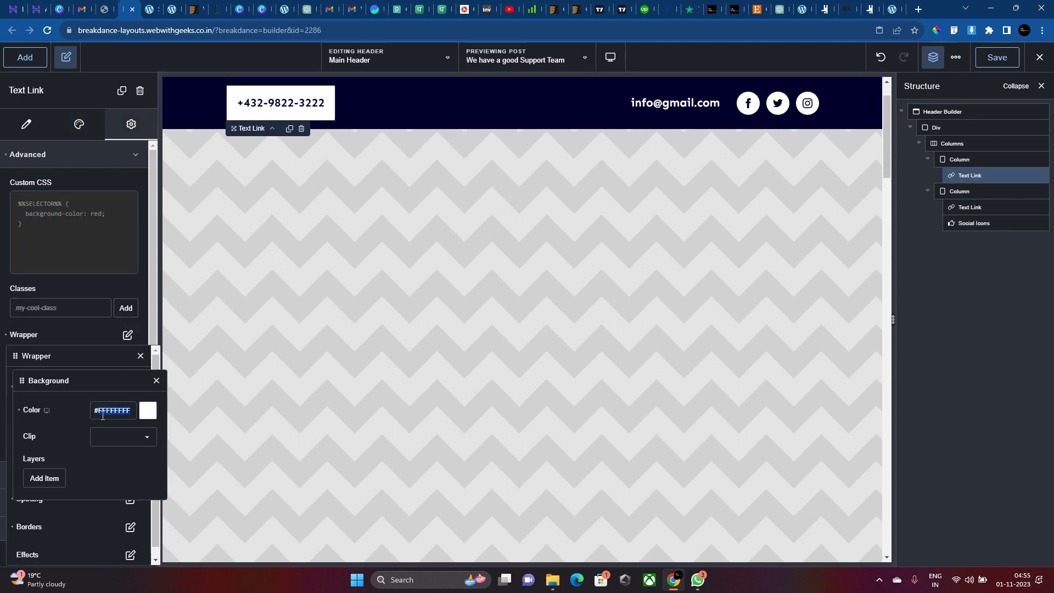
text(FF0000FF)
Make the phone number text white.
click(82, 135)
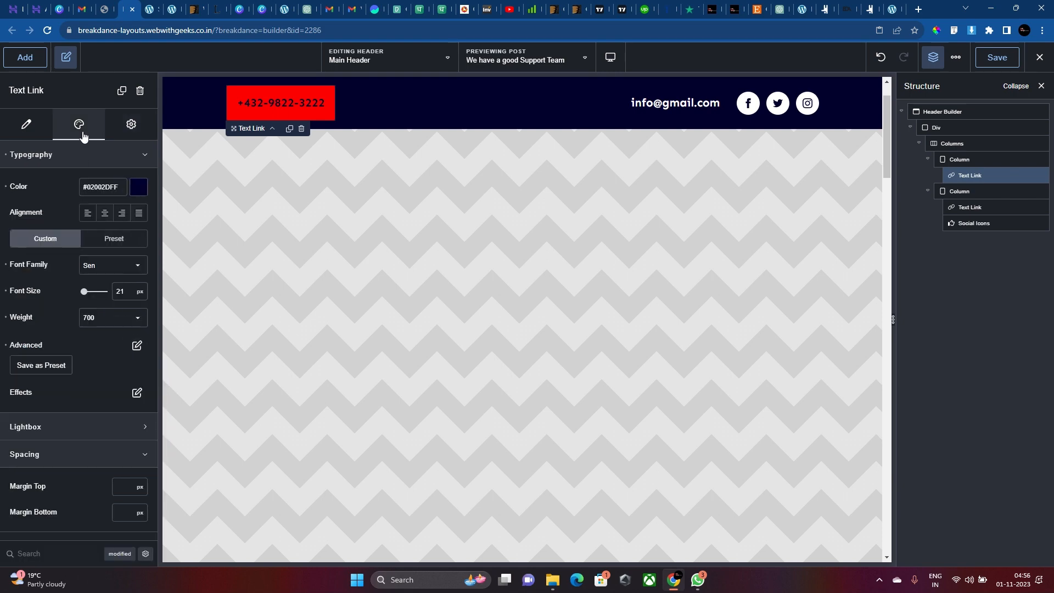
click(134, 187)
drag(59, 240, 1, 2)
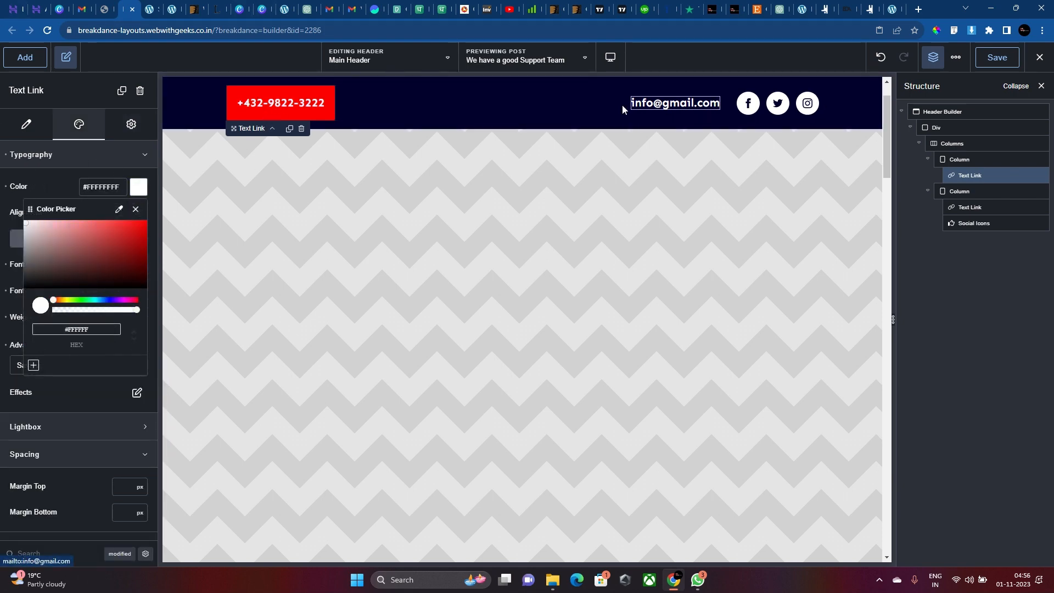
click(267, 104)
Round the phone button's wrapper corners with a 10 px border radius.
click(129, 123)
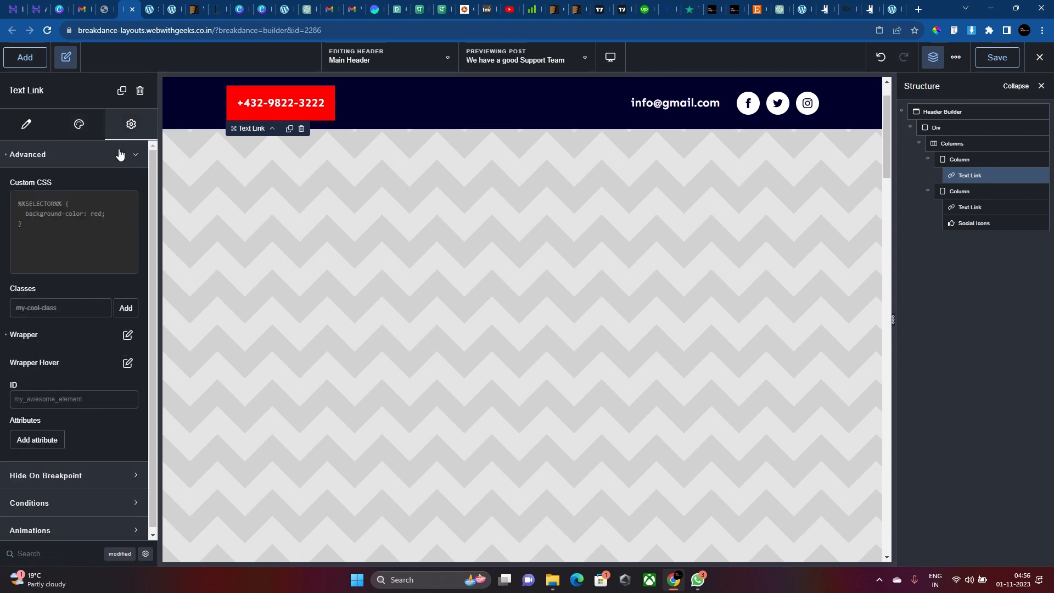
click(121, 154)
click(121, 162)
click(128, 335)
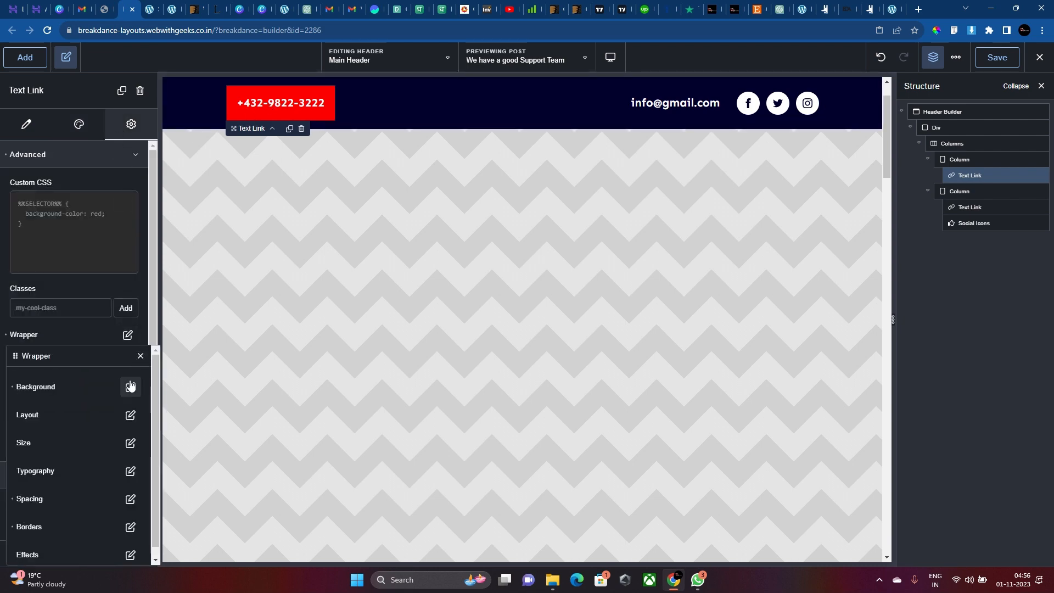
click(116, 523)
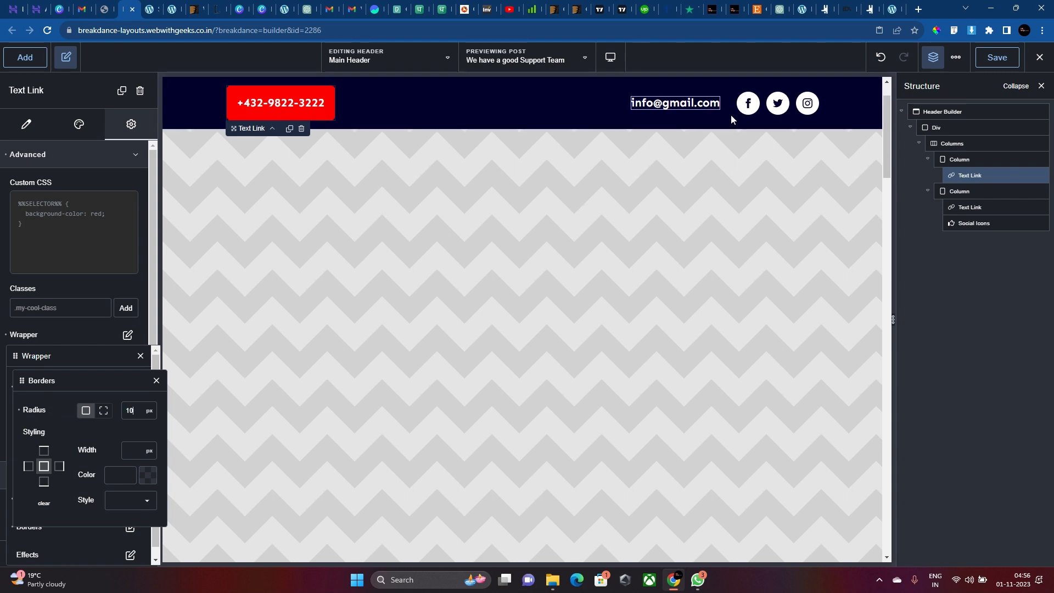
click(763, 110)
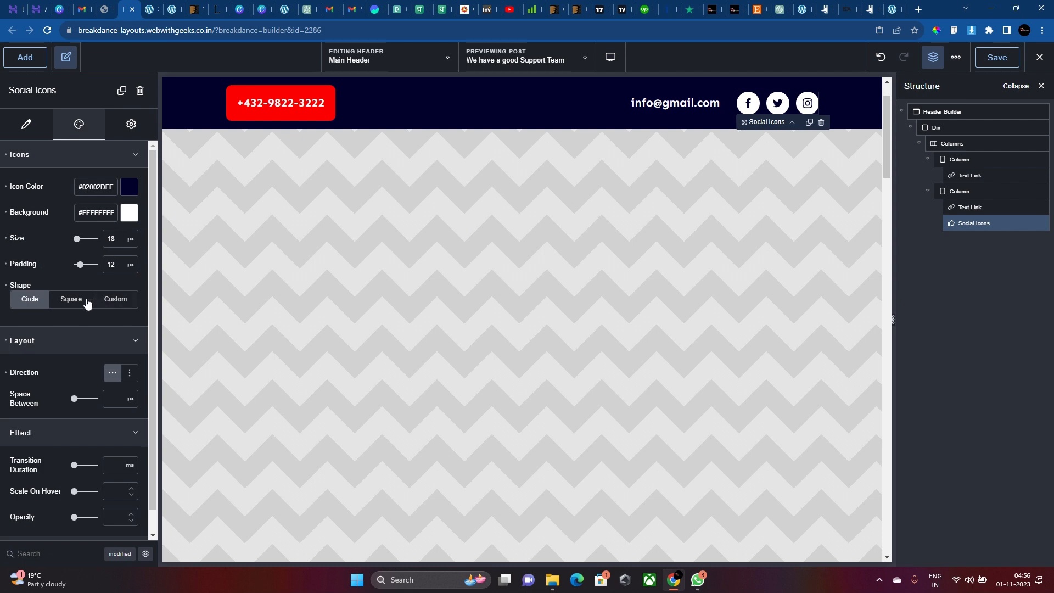
Set the social icons' Shape to Custom with a 10 px radius, then reselect the phone link.
click(110, 300)
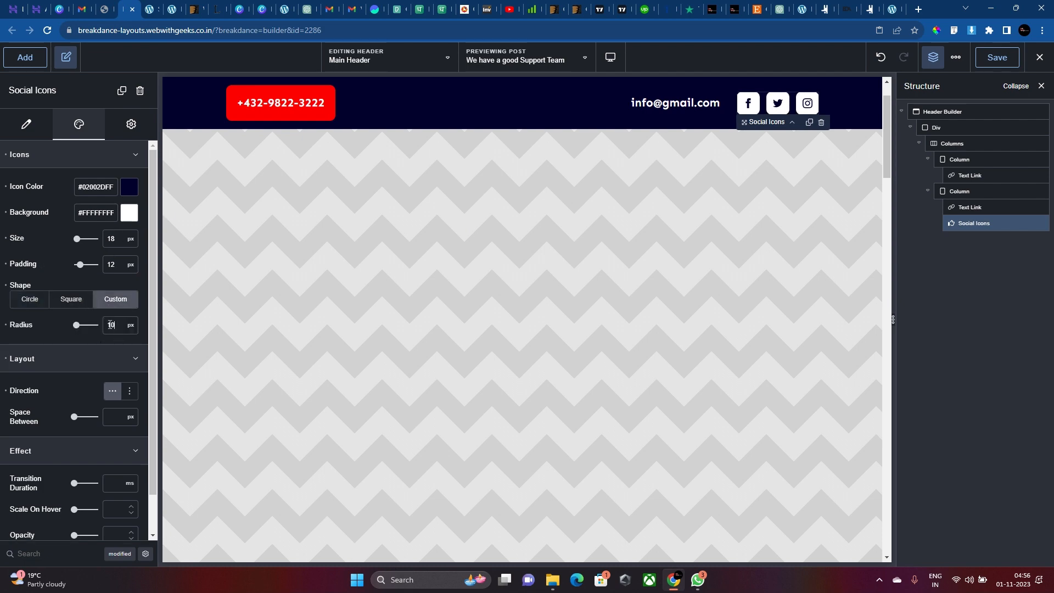
click(849, 111)
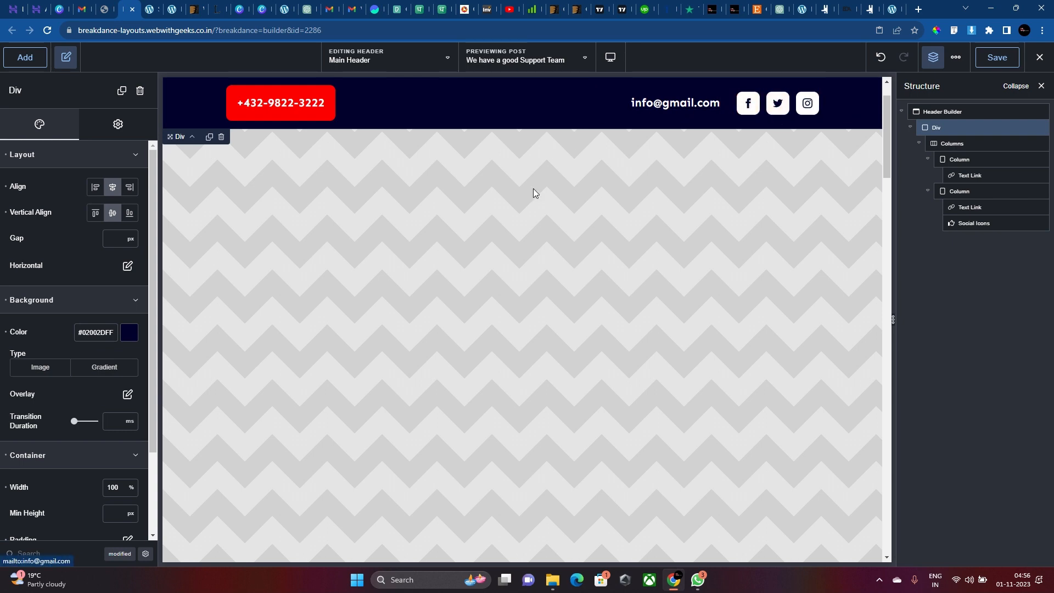
click(278, 106)
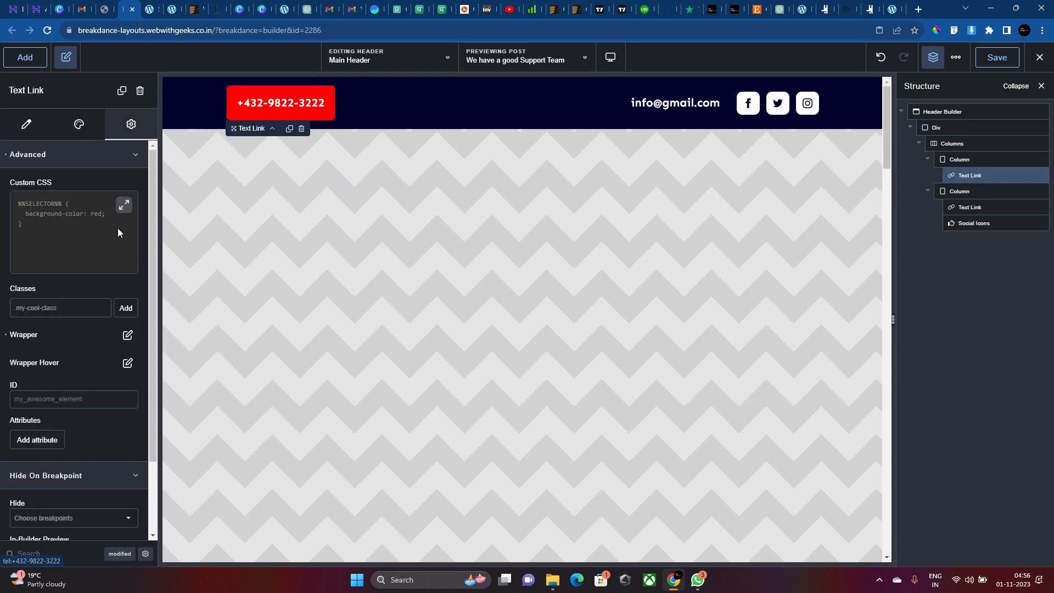
click(78, 124)
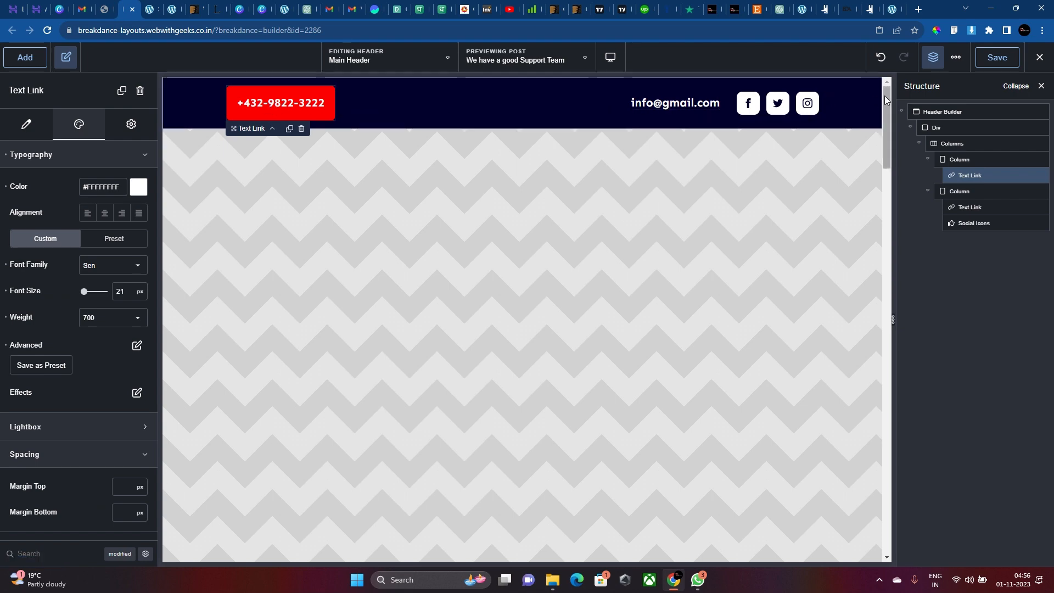
Set the top bar Div's top padding to 10 px.
click(818, 115)
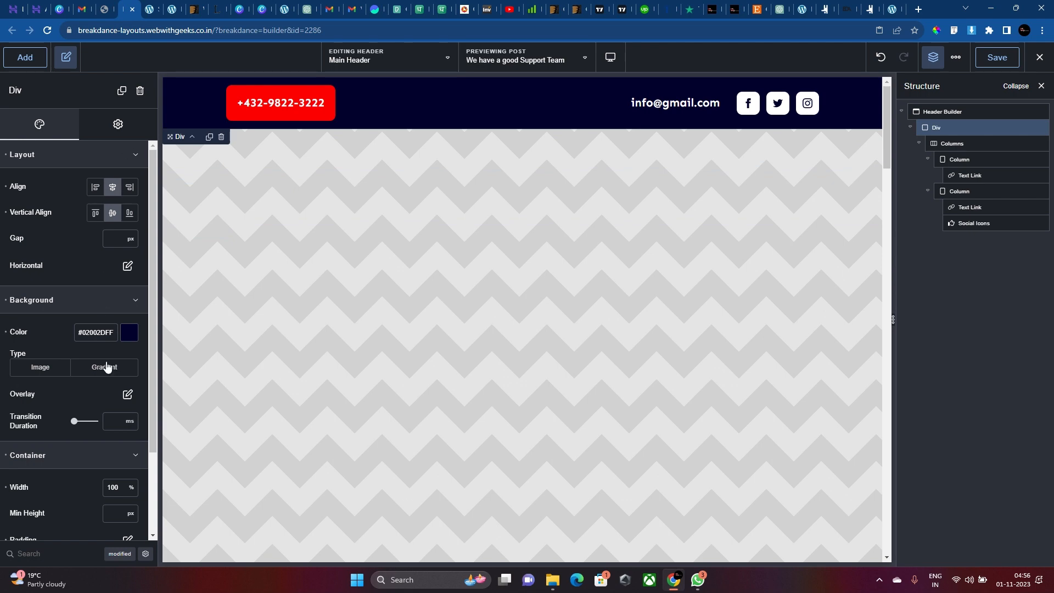
scroll(107, 367, down, 2)
click(127, 436)
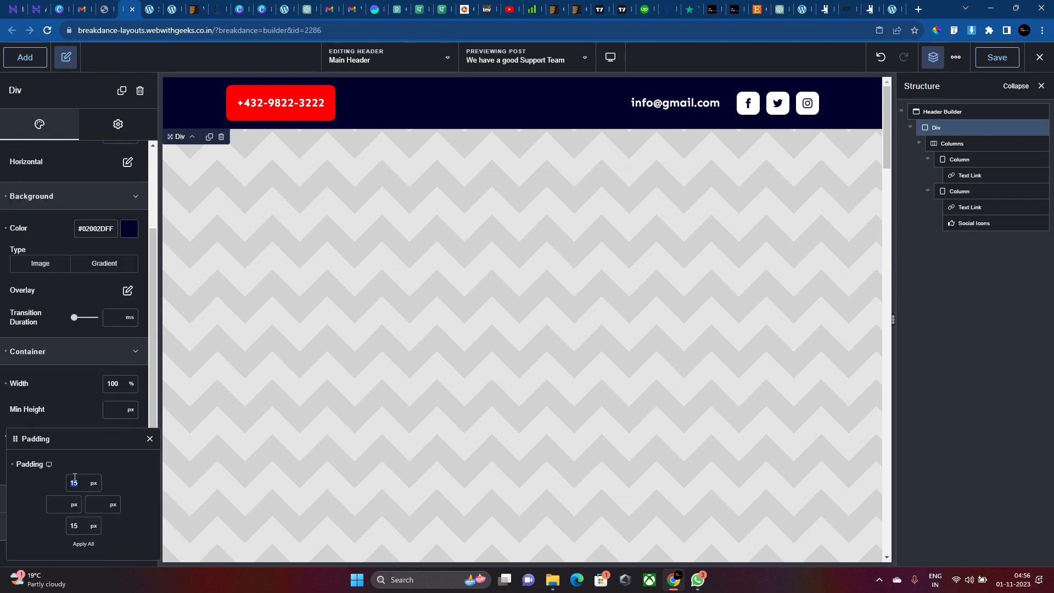
text(10)
Set the phone link's font size to 18 px.
click(256, 109)
text(17)
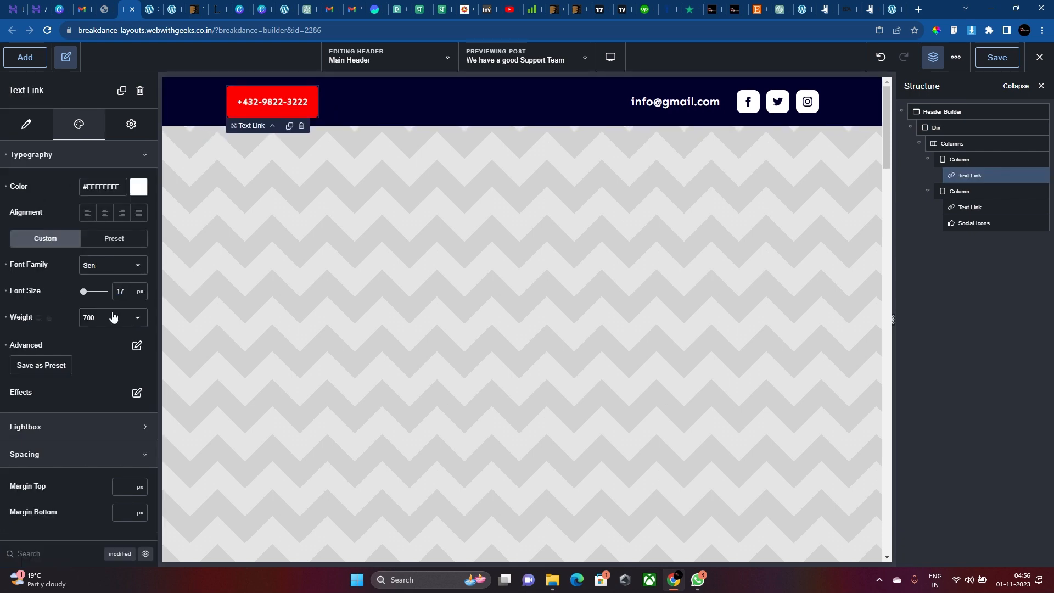
key(Up)
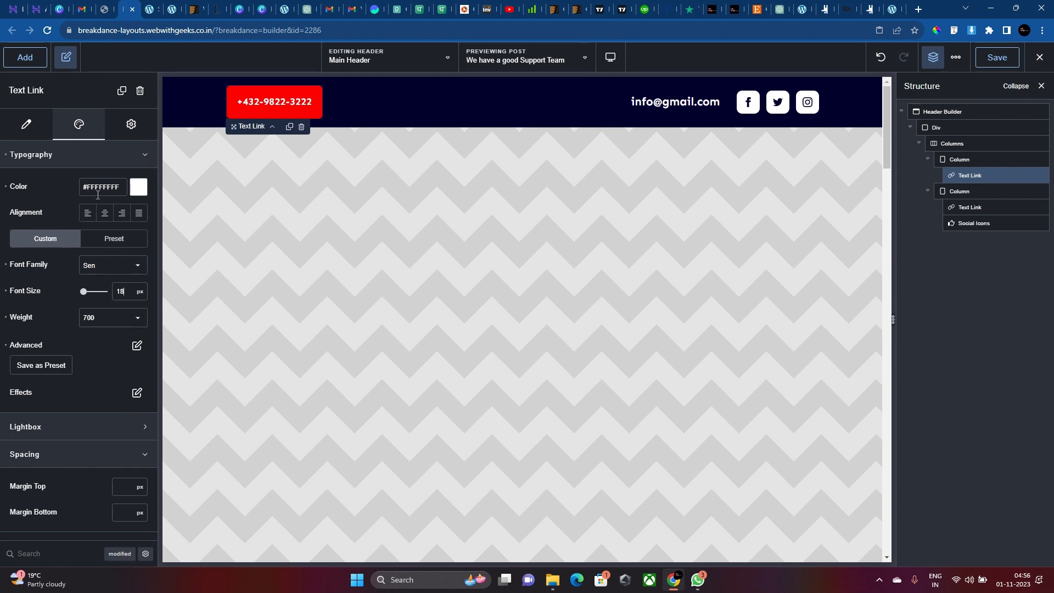
click(128, 151)
Pad the phone button's wrapper by 15 px on all four sides.
click(131, 124)
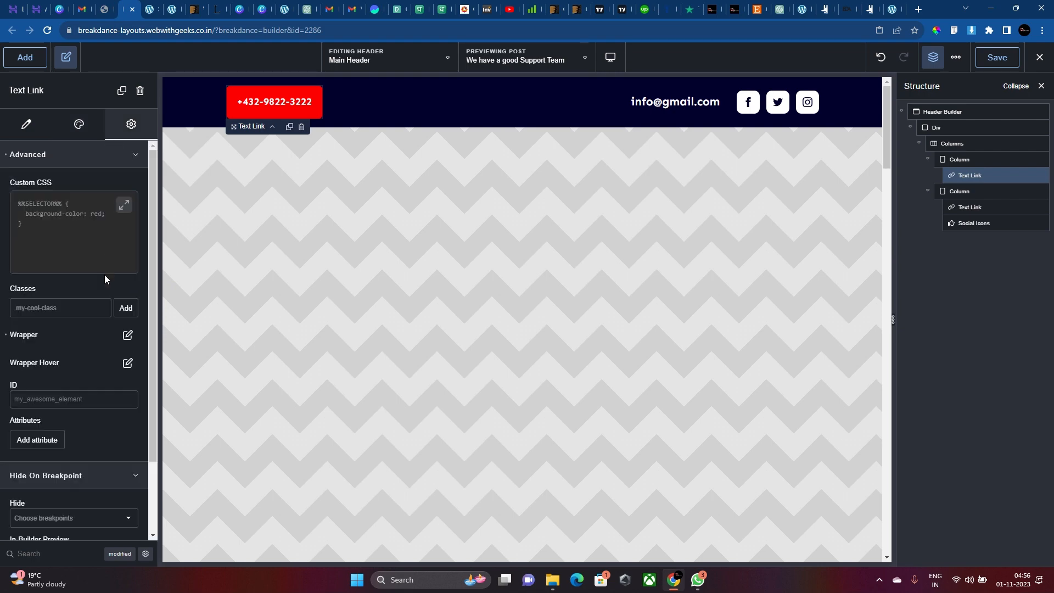
click(127, 335)
click(131, 499)
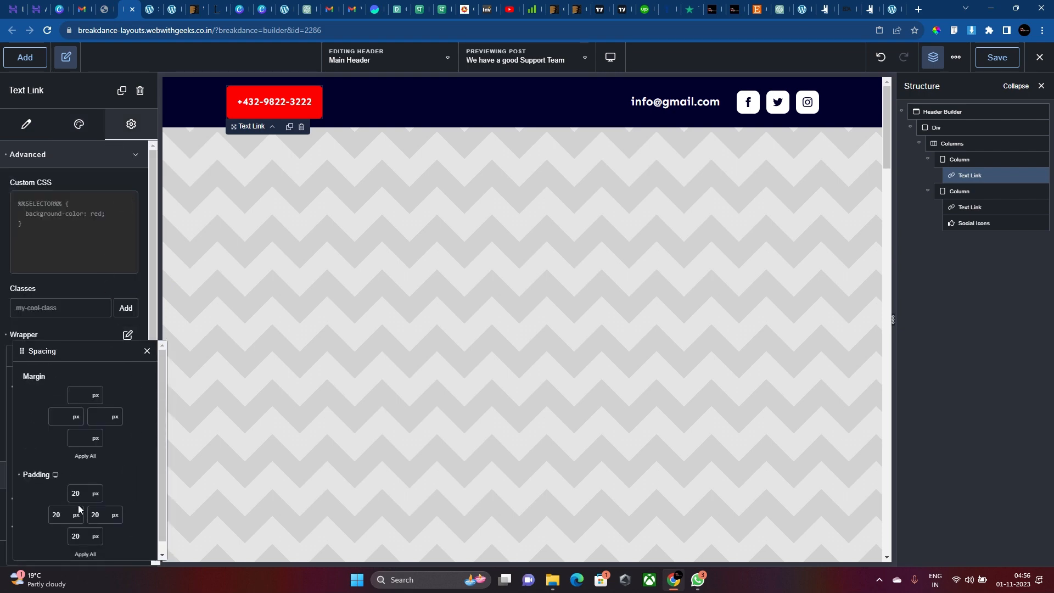
text(15)
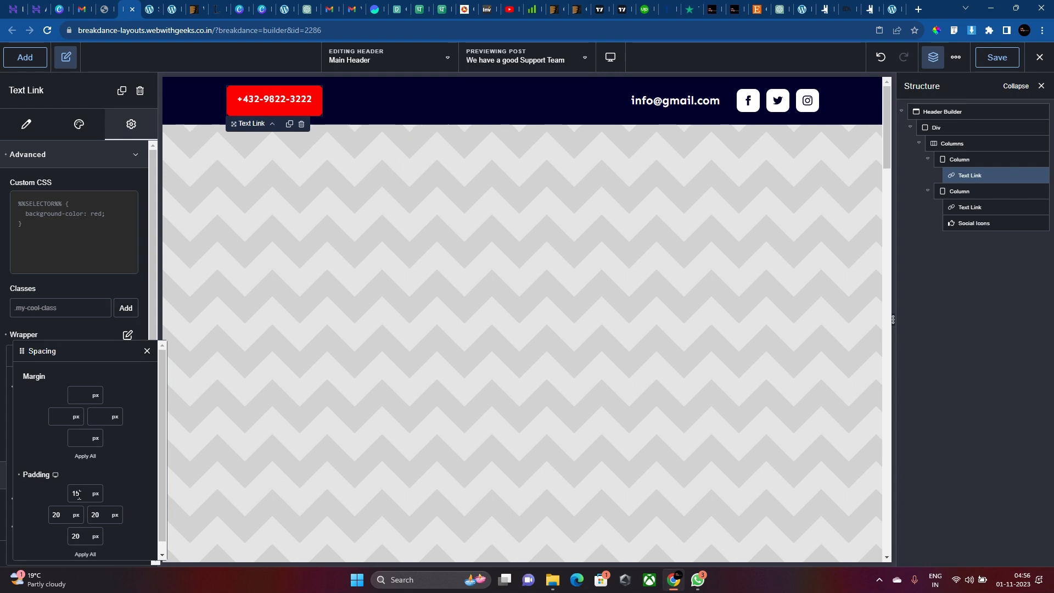
click(86, 554)
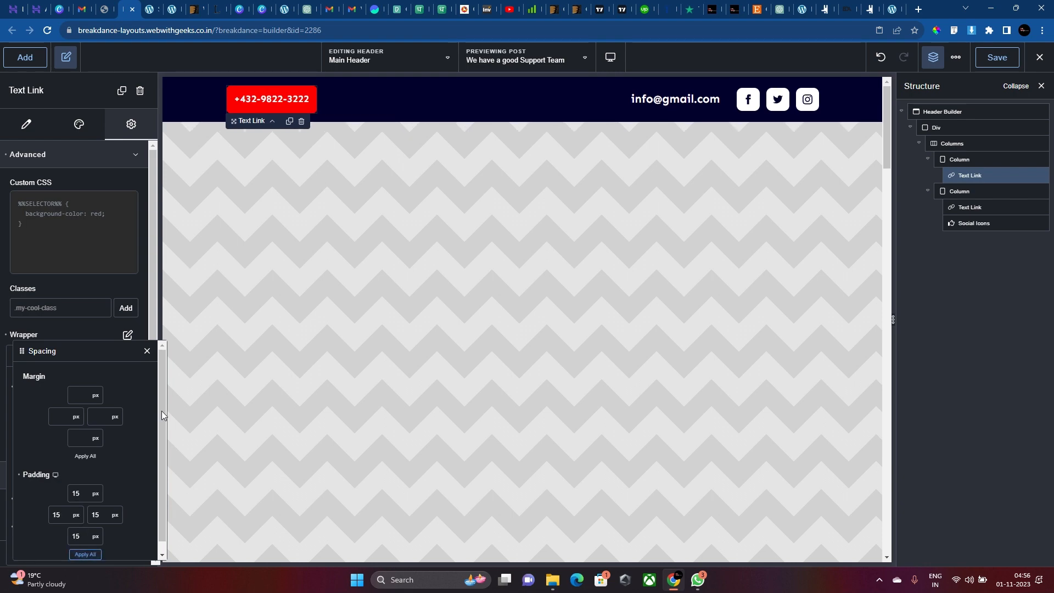
click(686, 102)
key(BackSpace)
key(BackSpace)
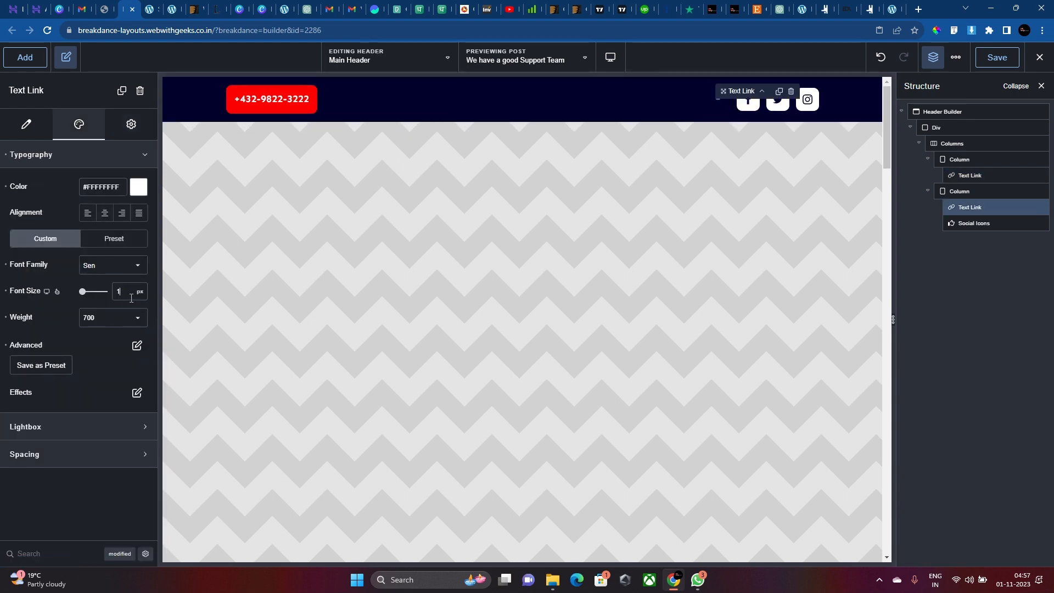
text(17)
text(18)
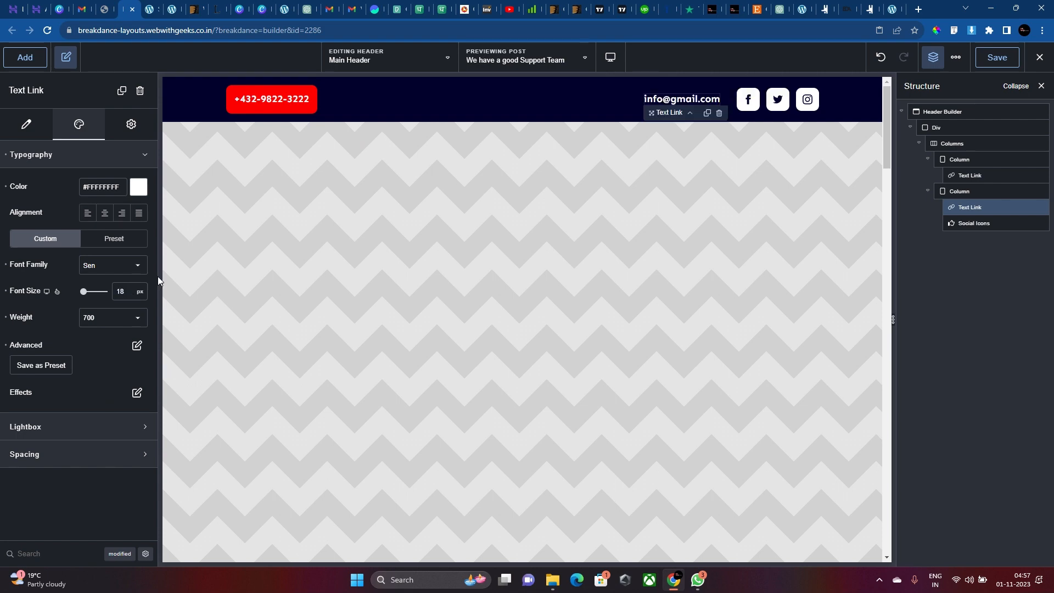
click(855, 101)
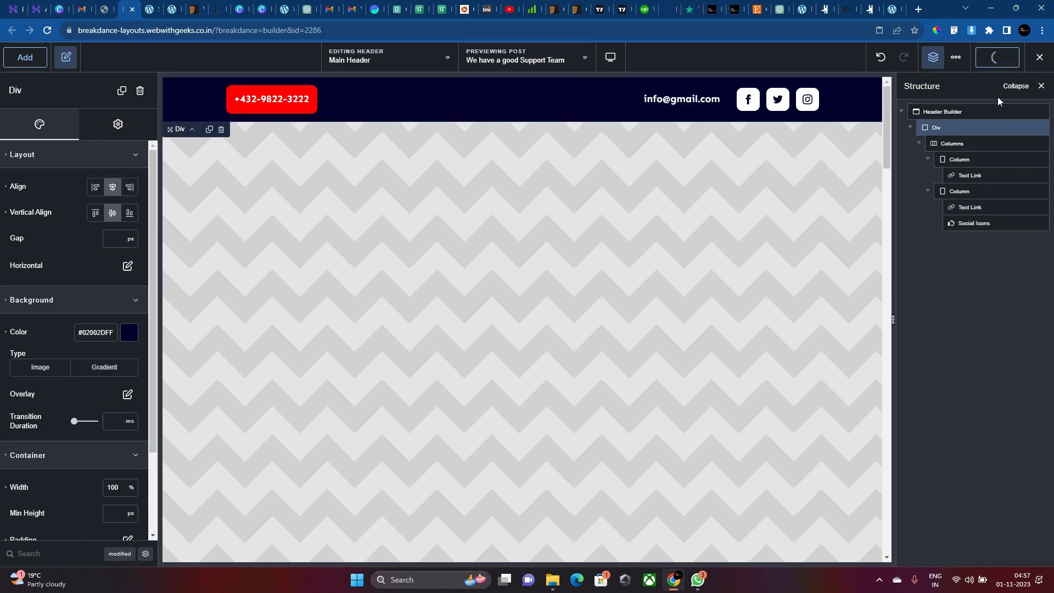
click(953, 113)
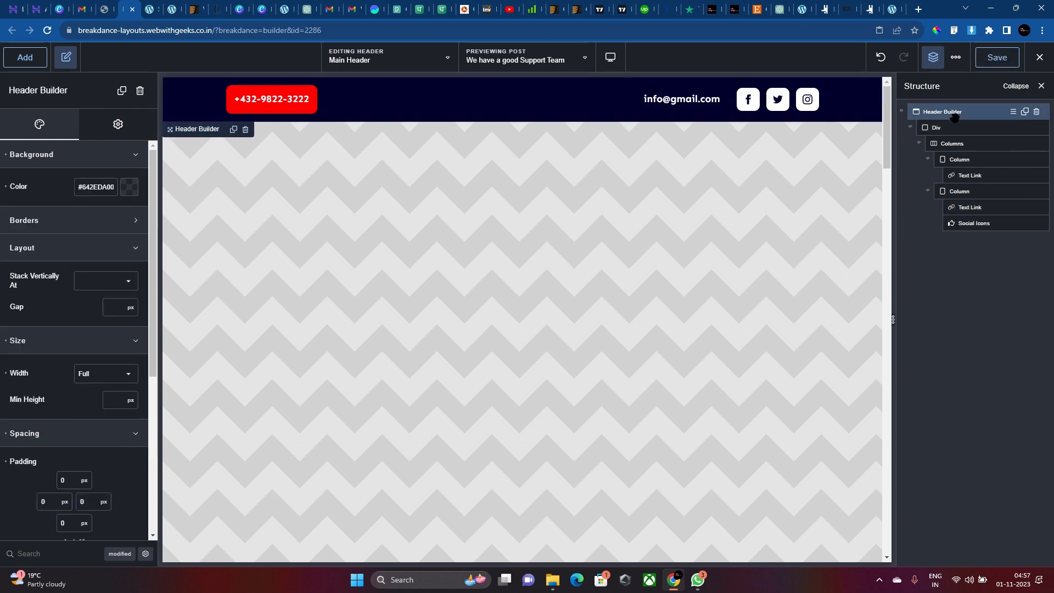
Add a new Div below the top bar and stack header rows vertically at Desktop.
click(46, 55)
text(div)
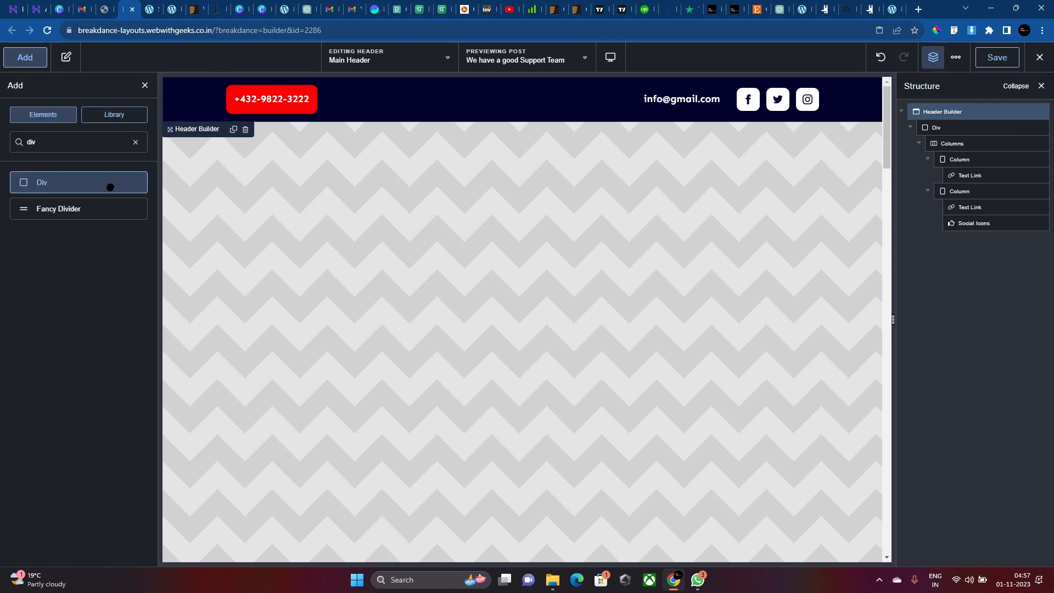
click(110, 187)
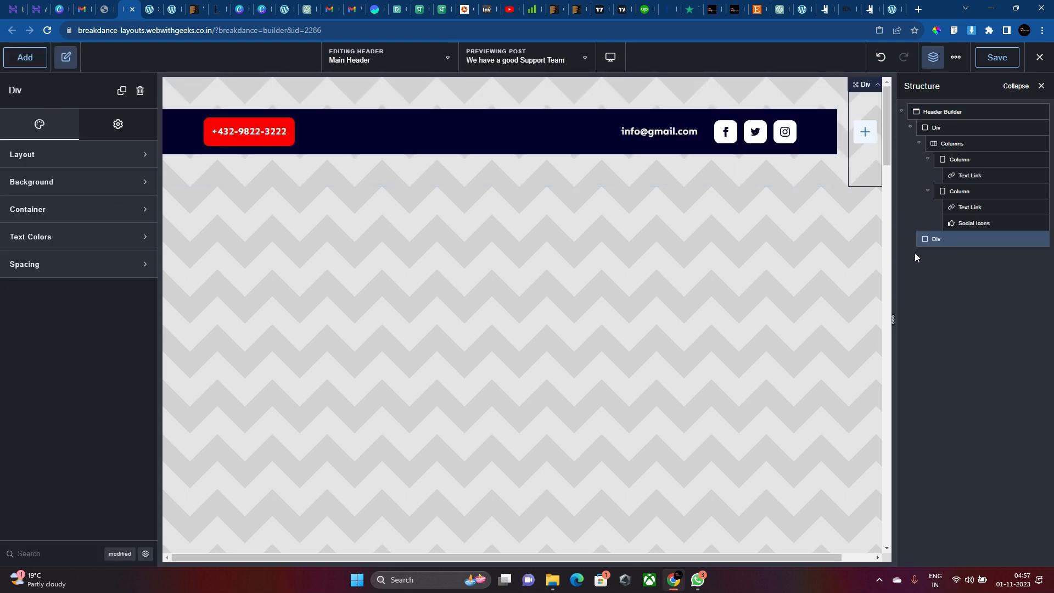
click(758, 83)
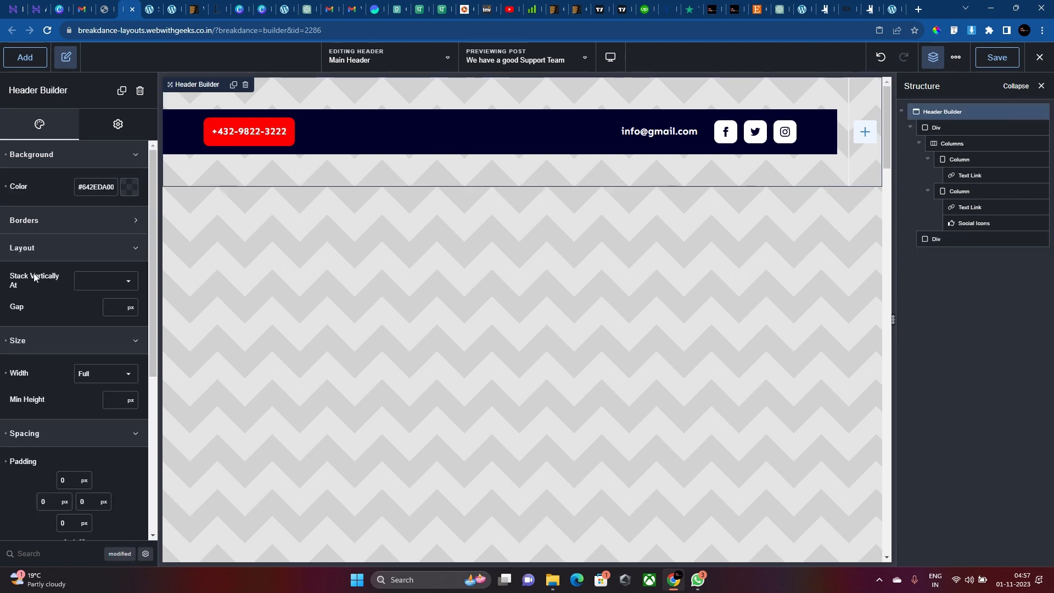
click(81, 280)
click(88, 283)
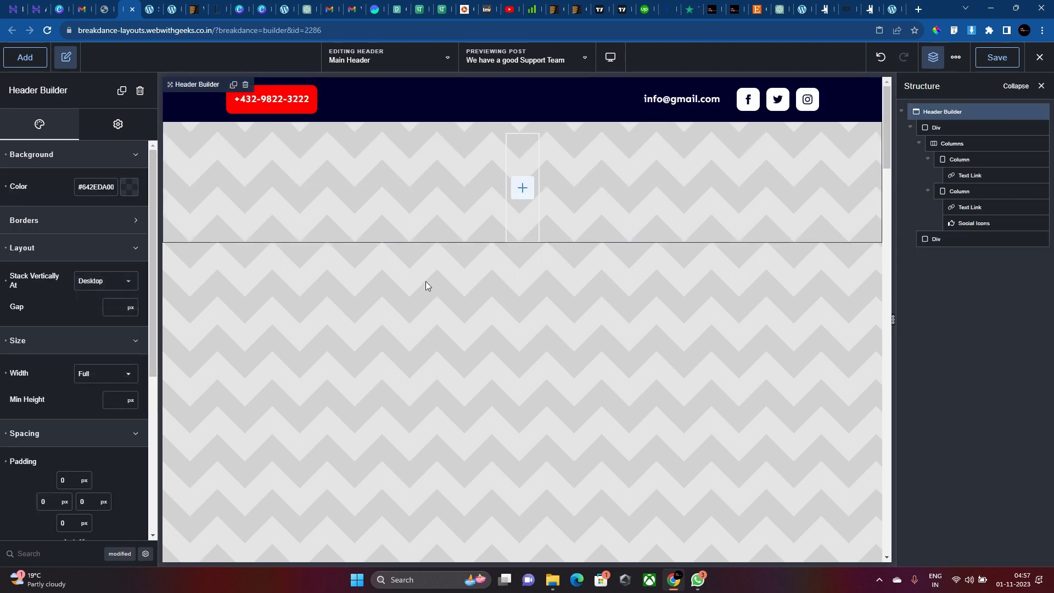
Set the new Div's width to 100%, then return to the header's settings.
click(525, 156)
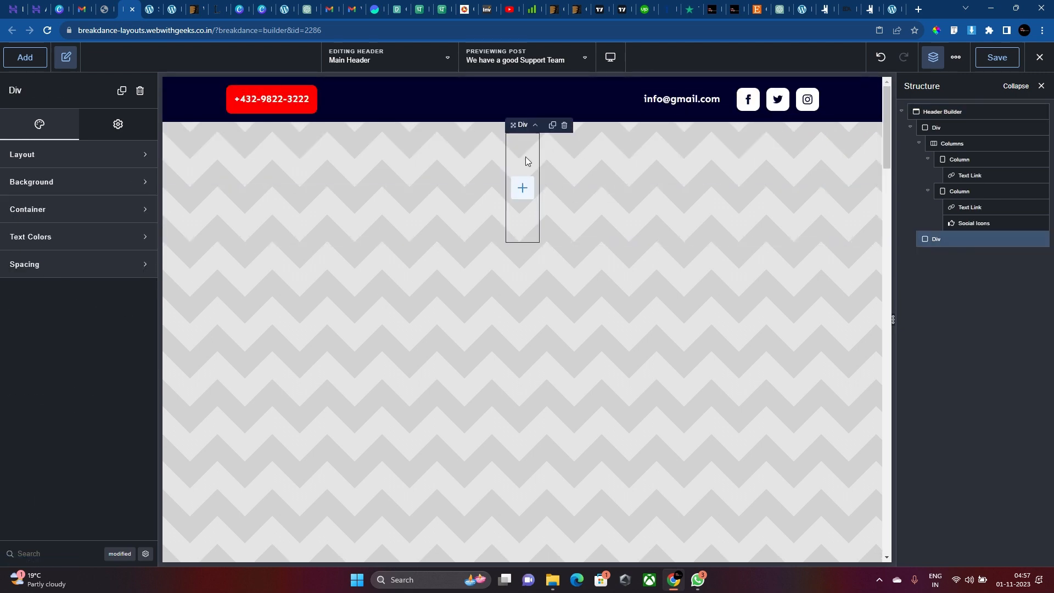
click(105, 217)
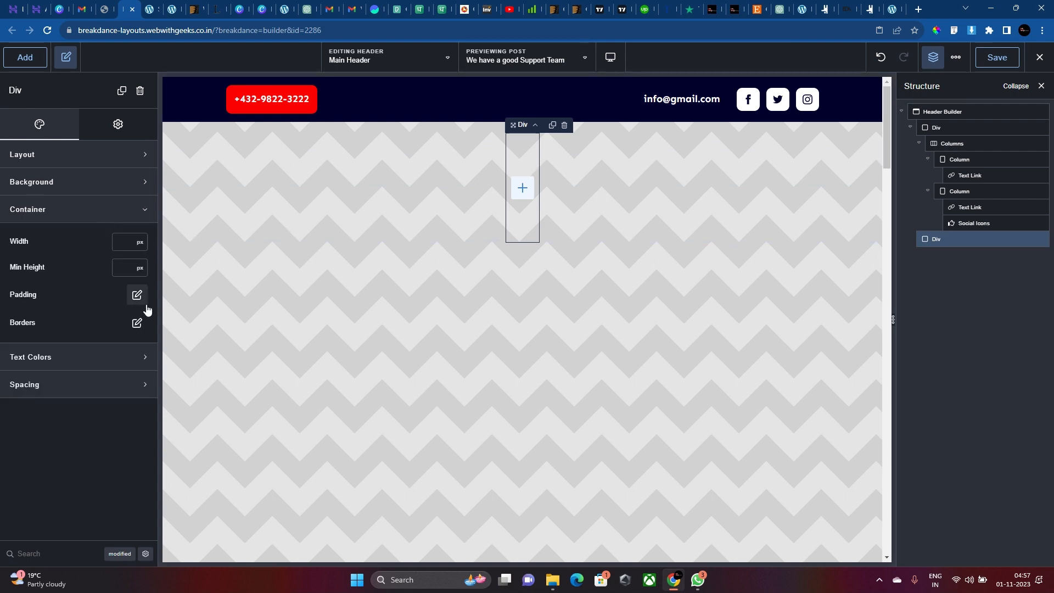
click(140, 242)
click(144, 282)
click(126, 242)
text(10)
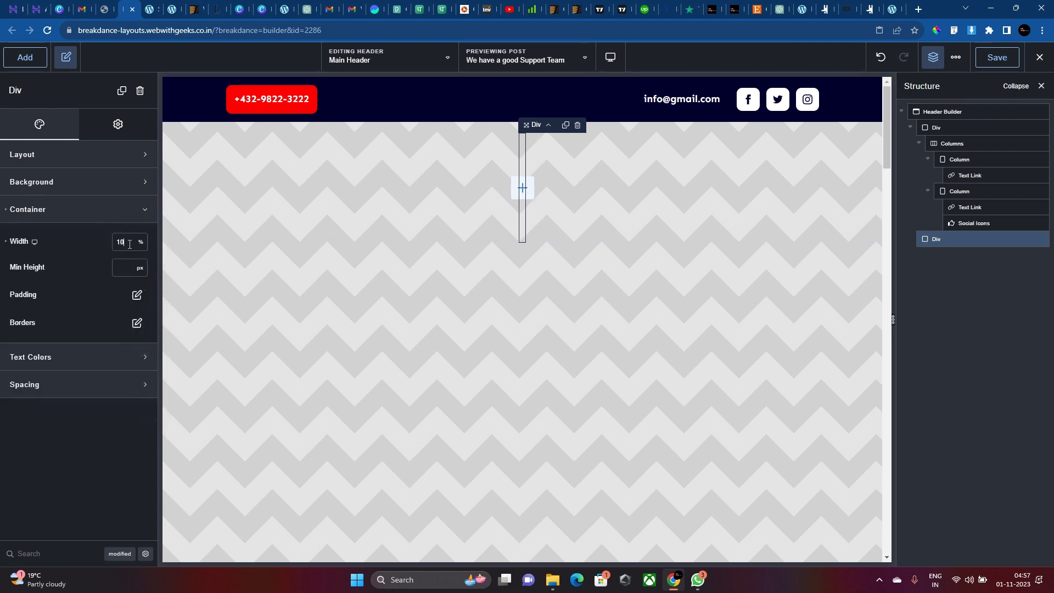
text(0)
click(440, 127)
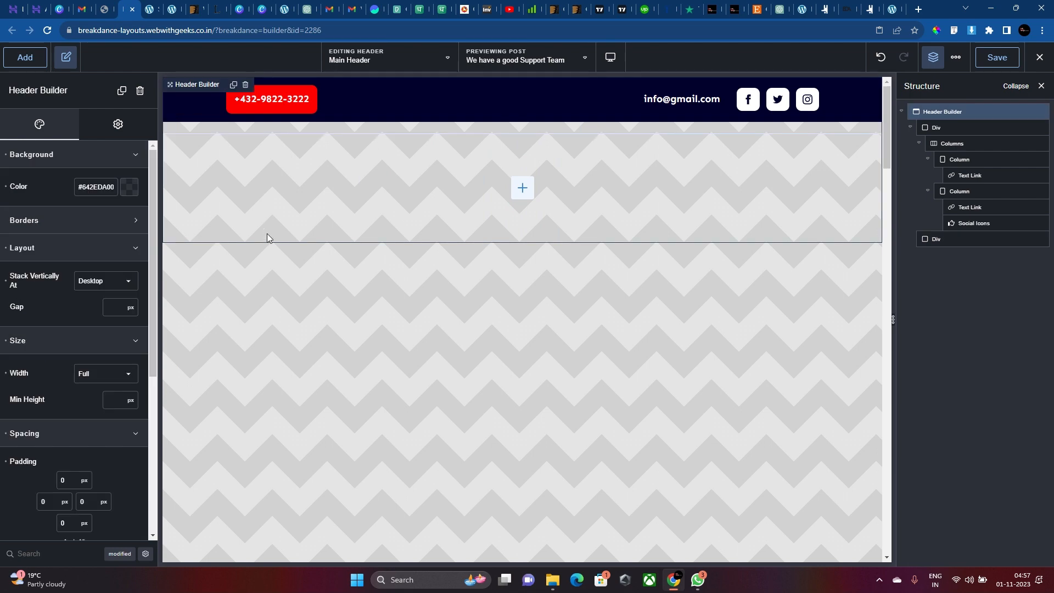
click(87, 230)
scroll(96, 328, down, 1)
scroll(96, 328, down, 5)
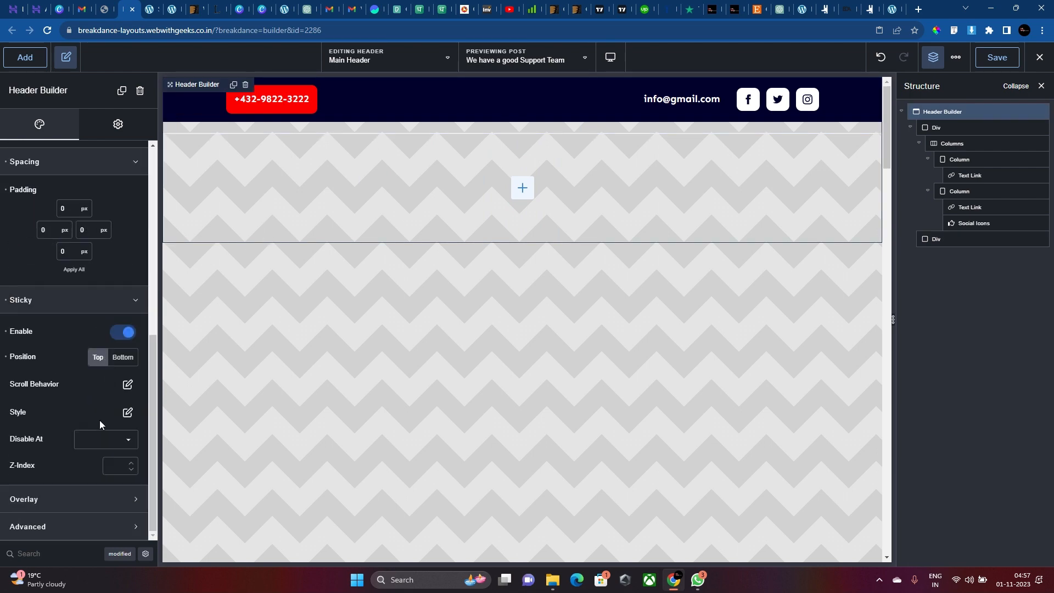
Set the sticky header's background colour to red #FF0000.
click(128, 412)
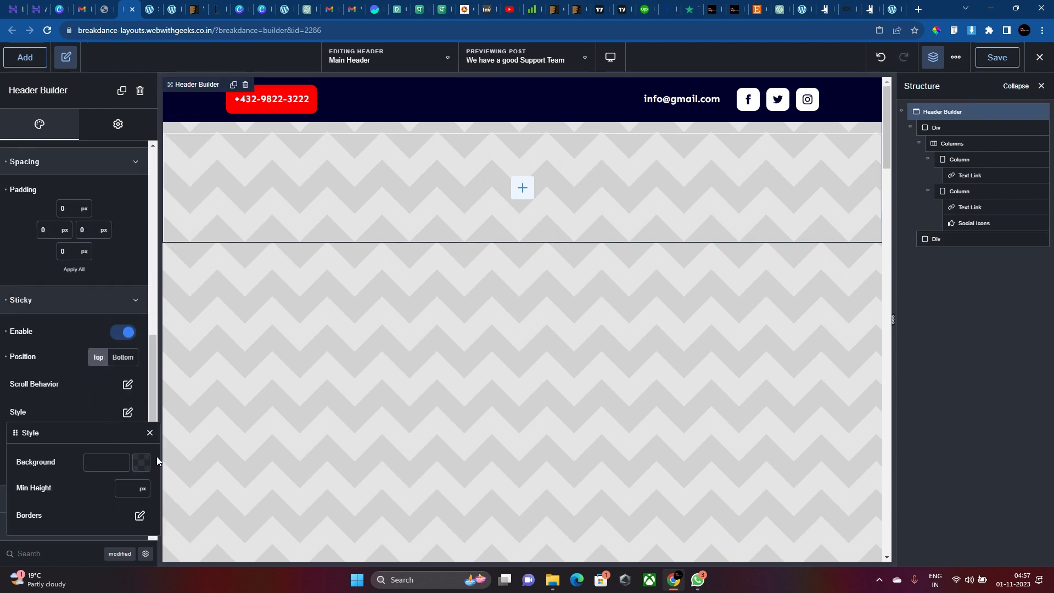
click(142, 463)
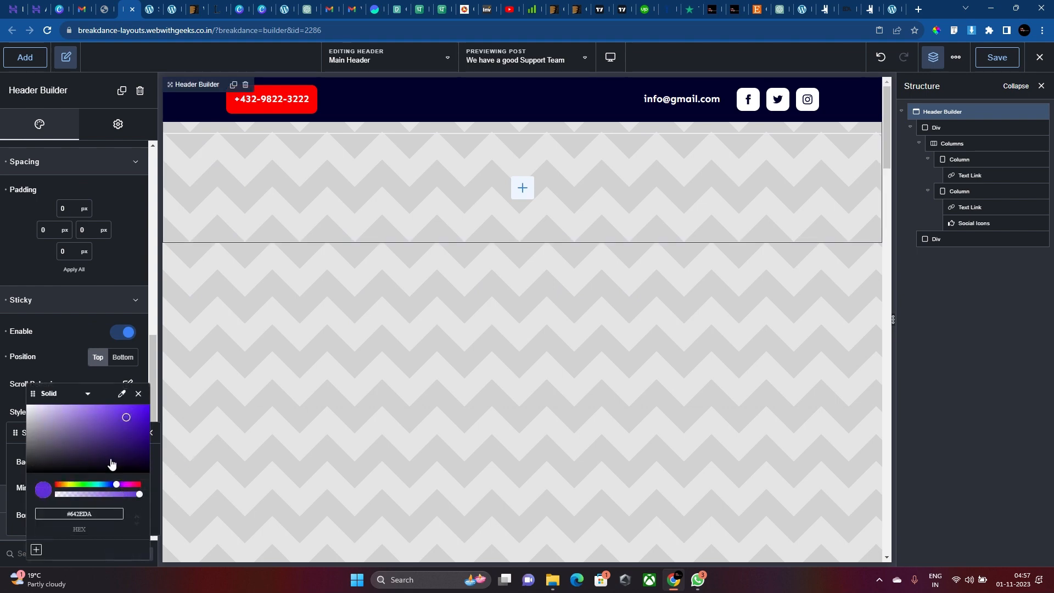
click(130, 466)
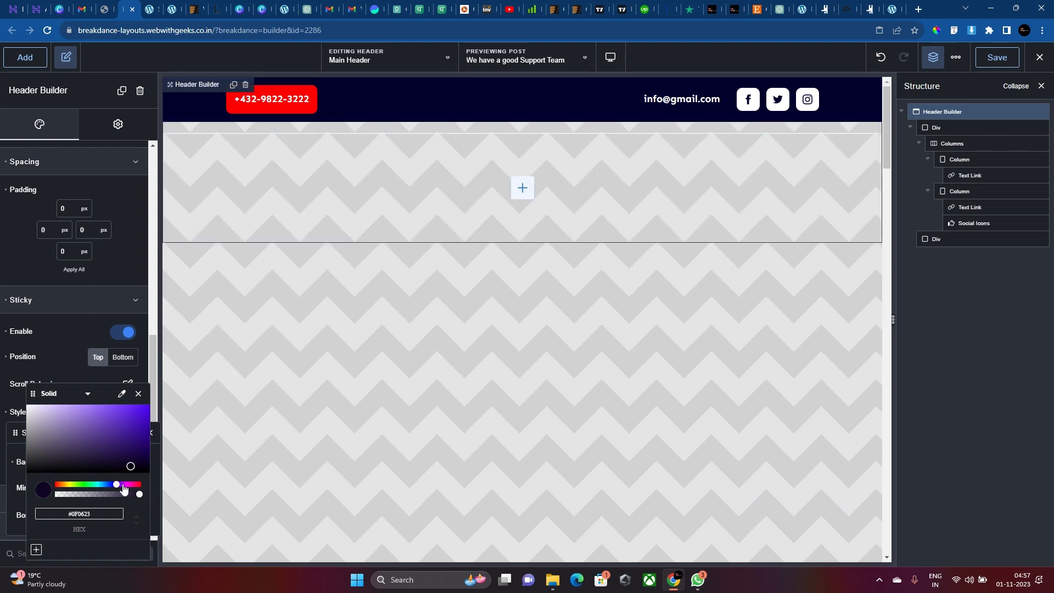
text(#FF0000)
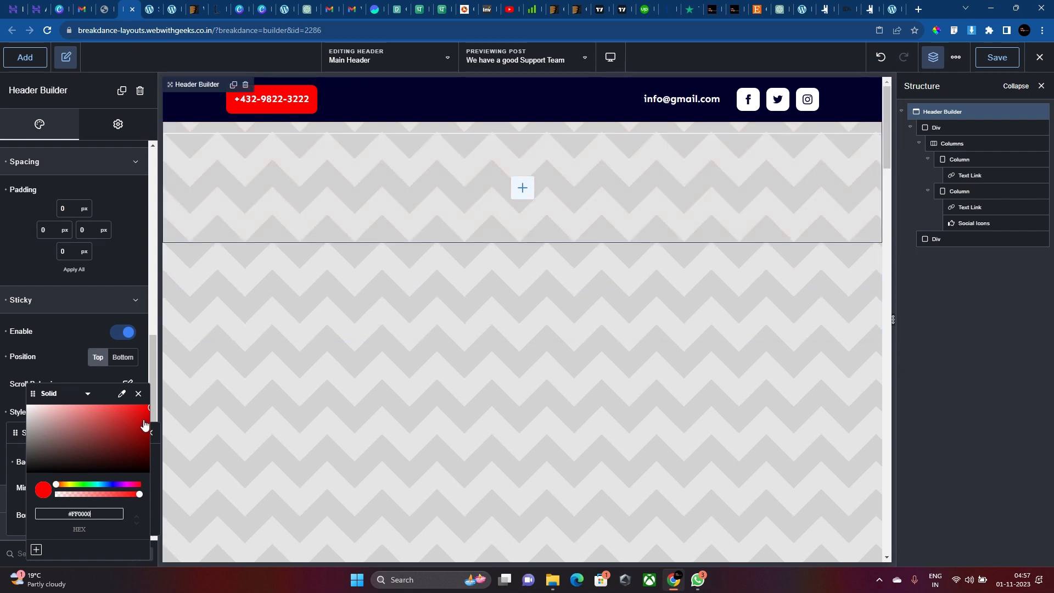
scroll(363, 366, up, 5)
click(35, 368)
Set the sticky header's Reveal Animation to Slide.
click(126, 385)
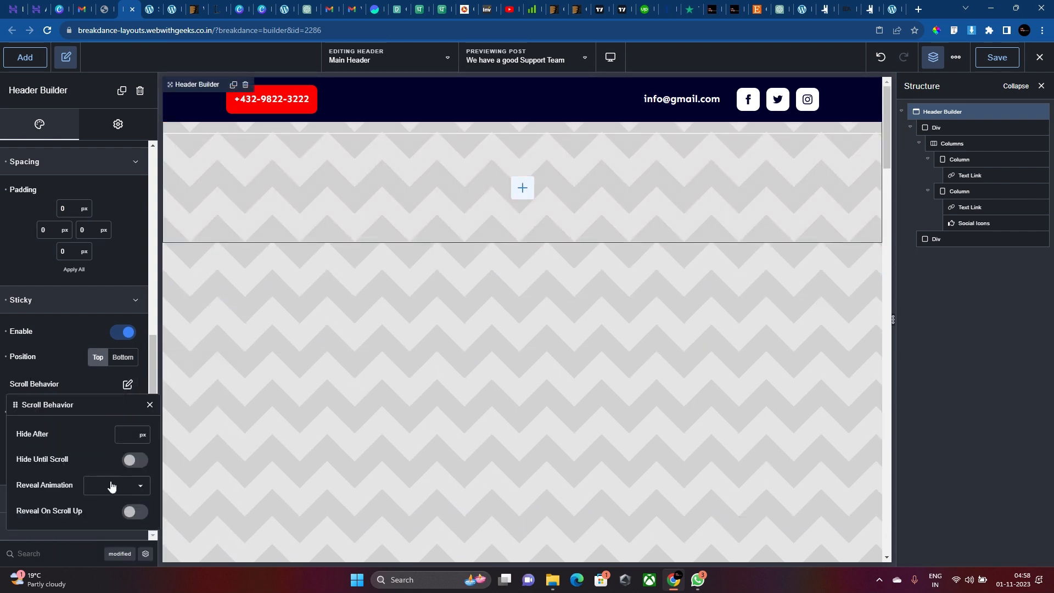
click(112, 487)
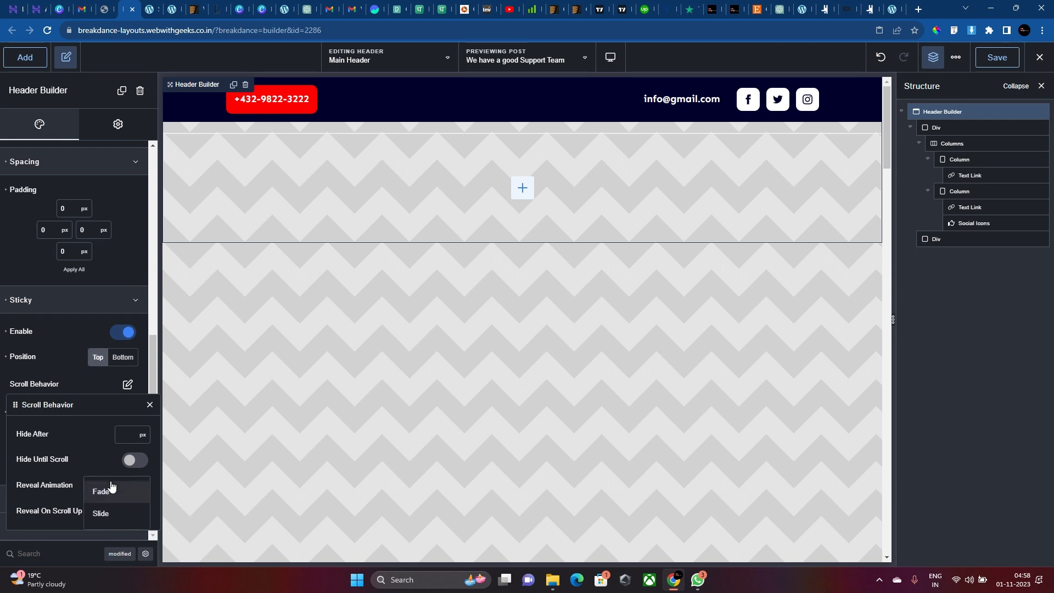
click(105, 513)
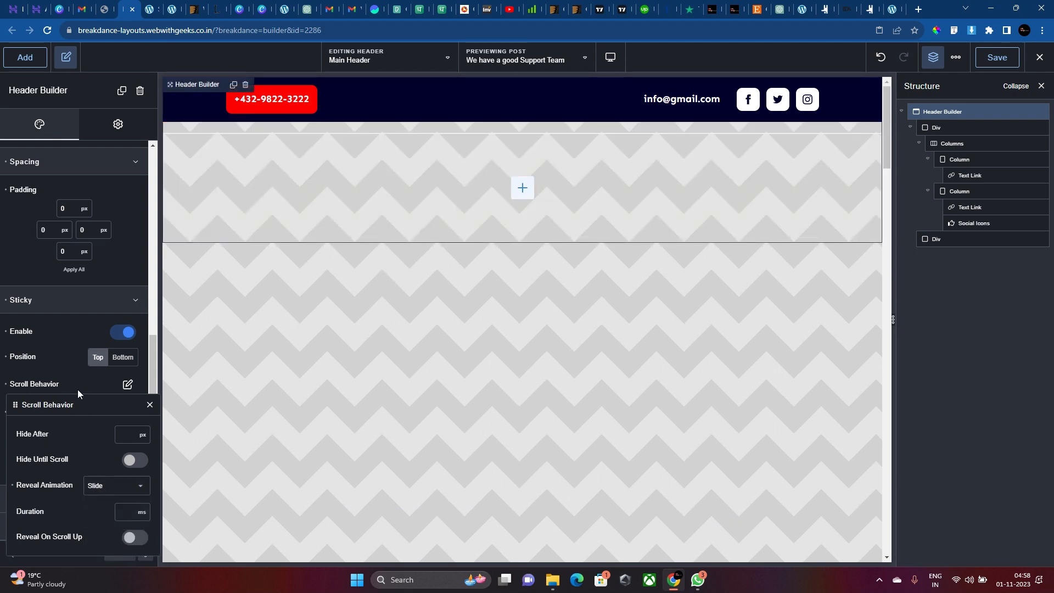
click(72, 376)
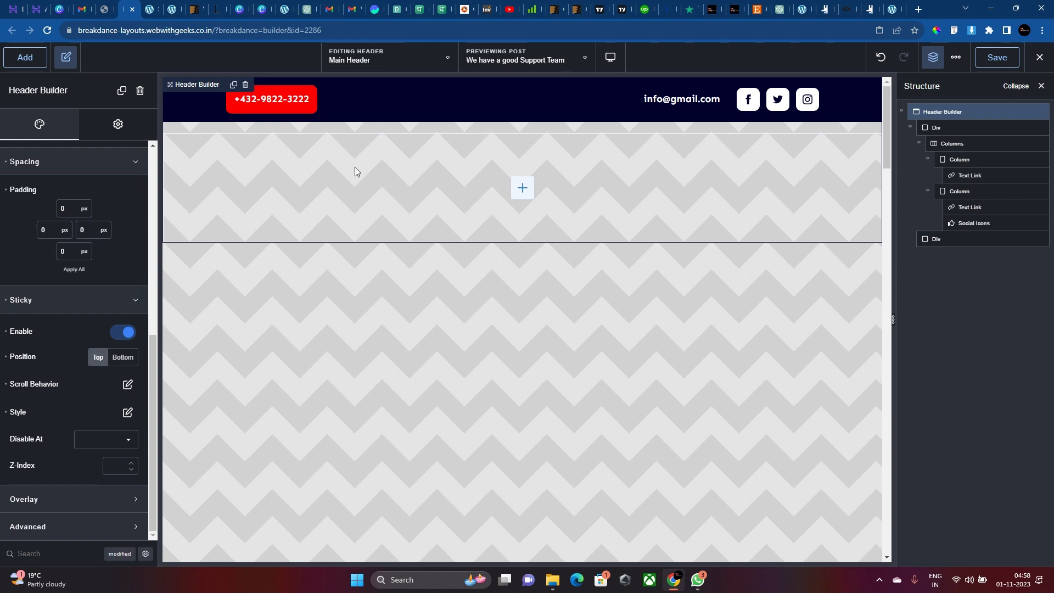
Set the header's layout gap to 0 so the second Div sits flush.
click(57, 519)
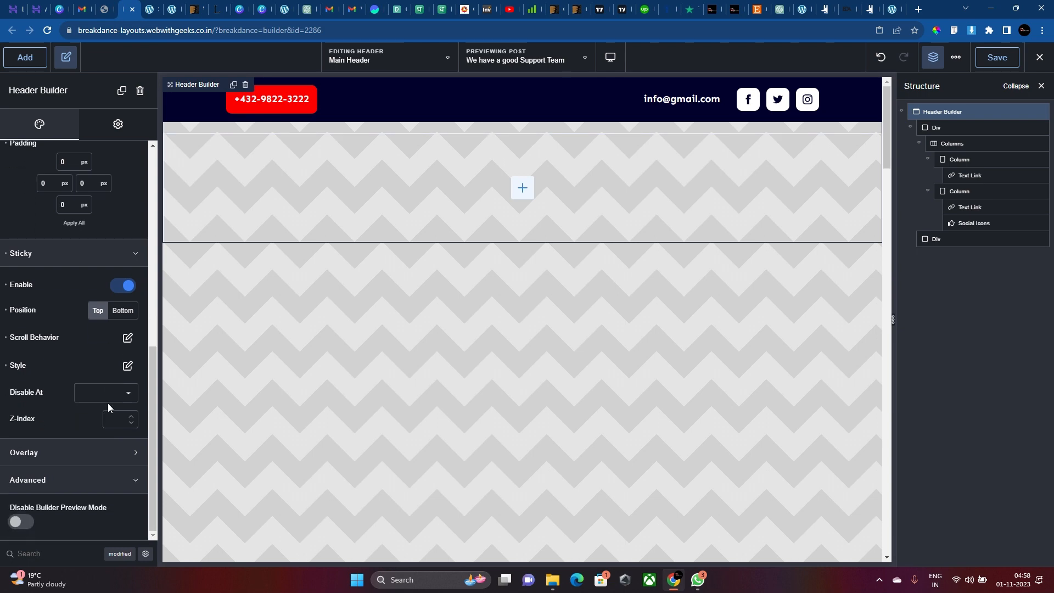
click(108, 457)
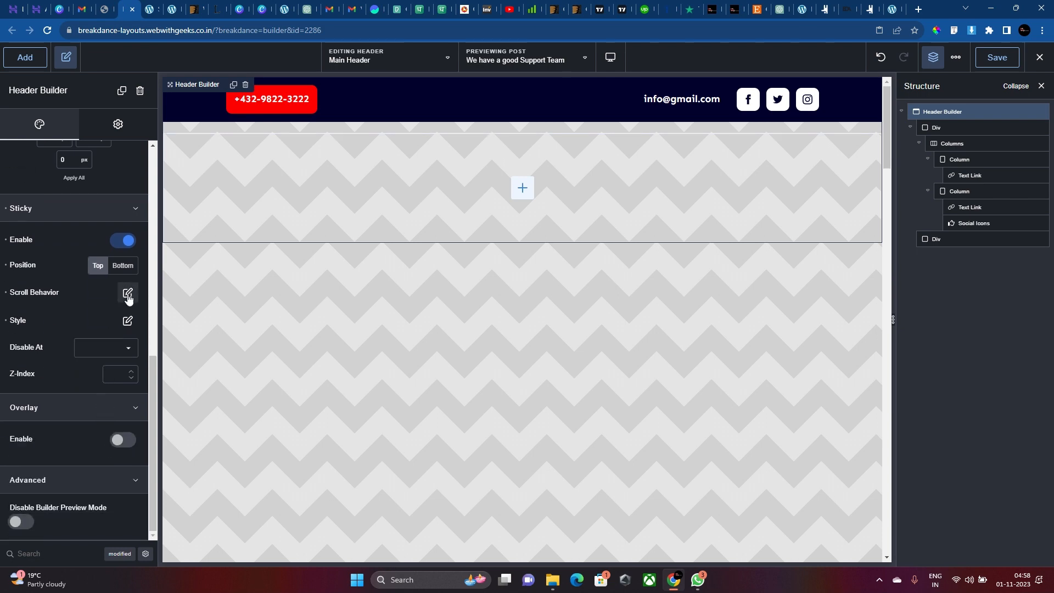
click(127, 320)
click(137, 424)
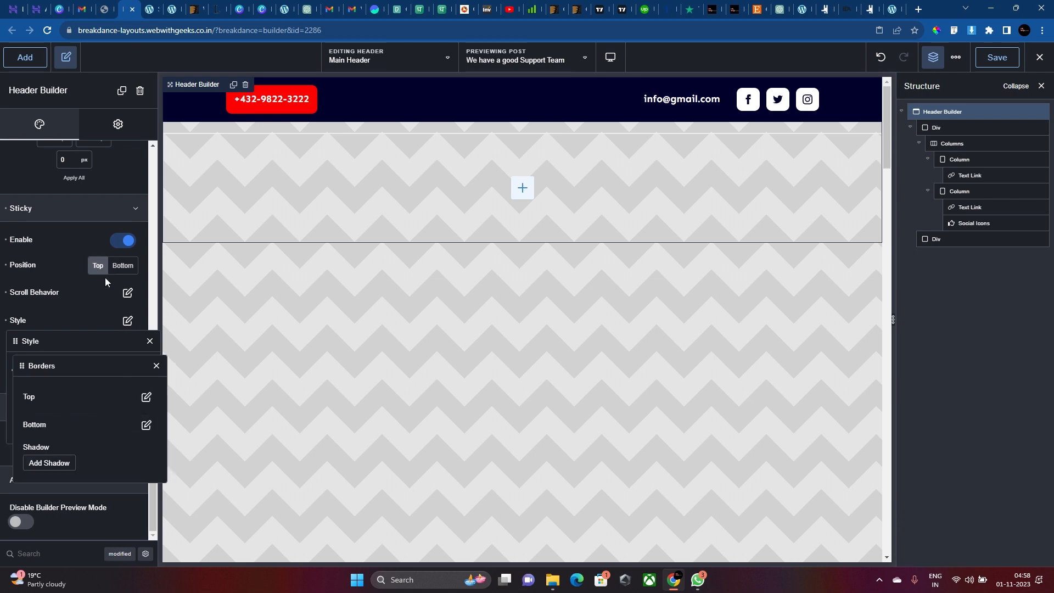
click(145, 395)
scroll(107, 307, up, 6)
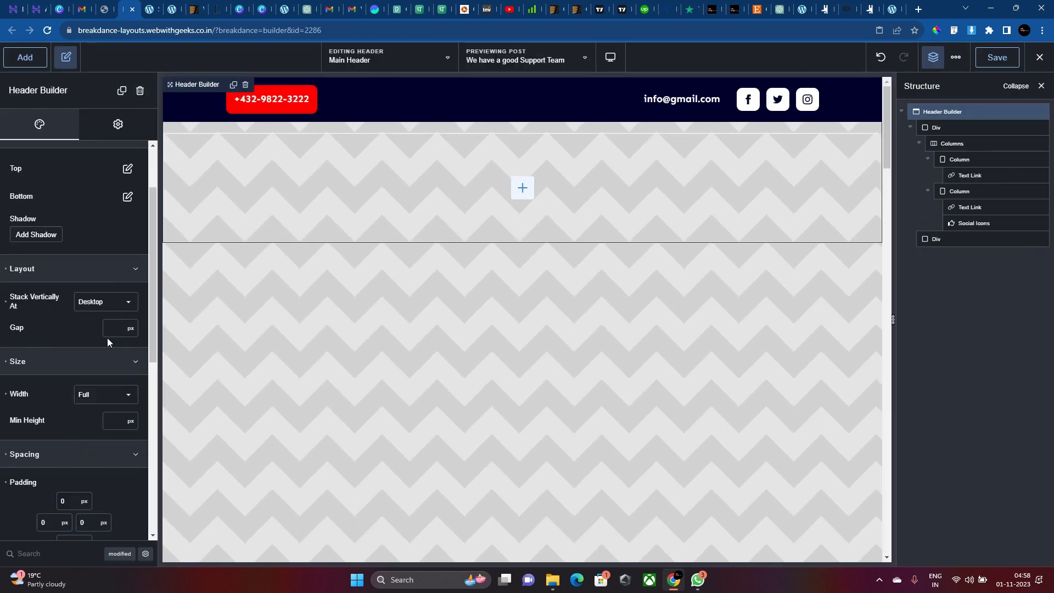
text(0)
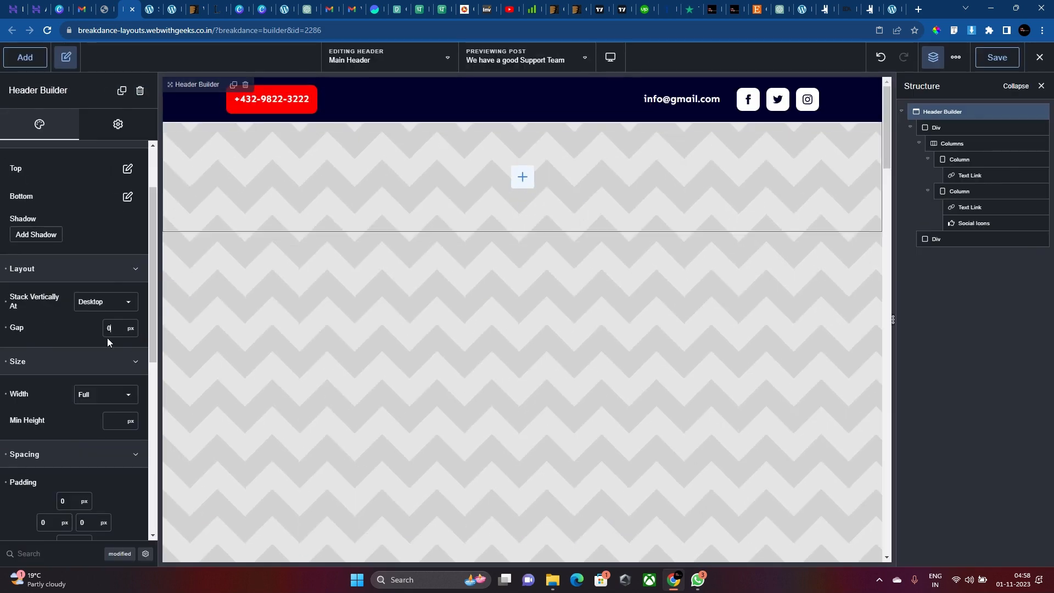
scroll(525, 319, down, 3)
scroll(525, 319, up, 3)
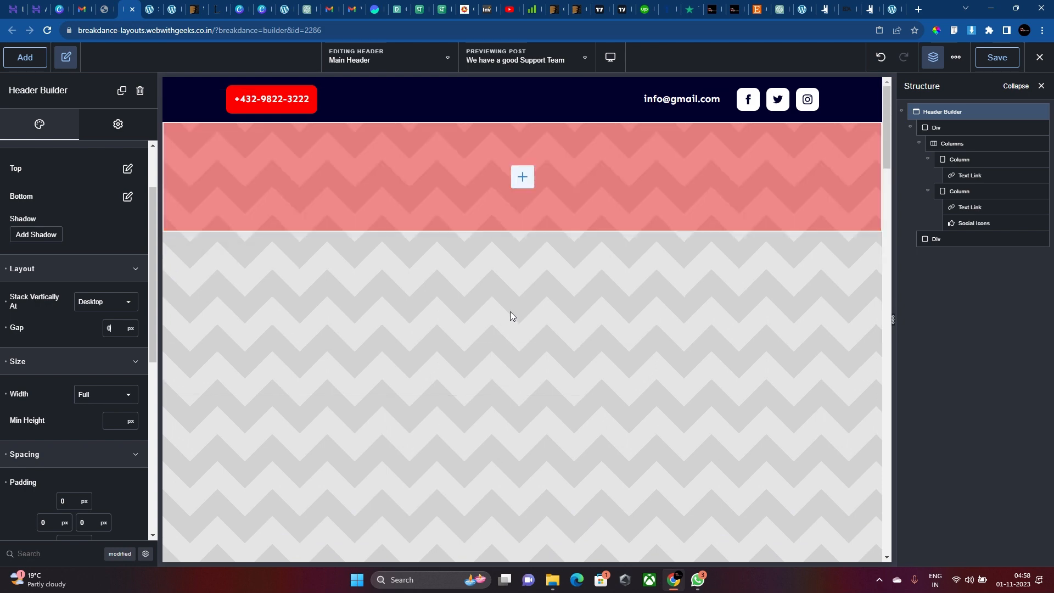
click(526, 189)
Add a 1/3–2/3 Columns element to the second row, 1080 px wide.
click(524, 178)
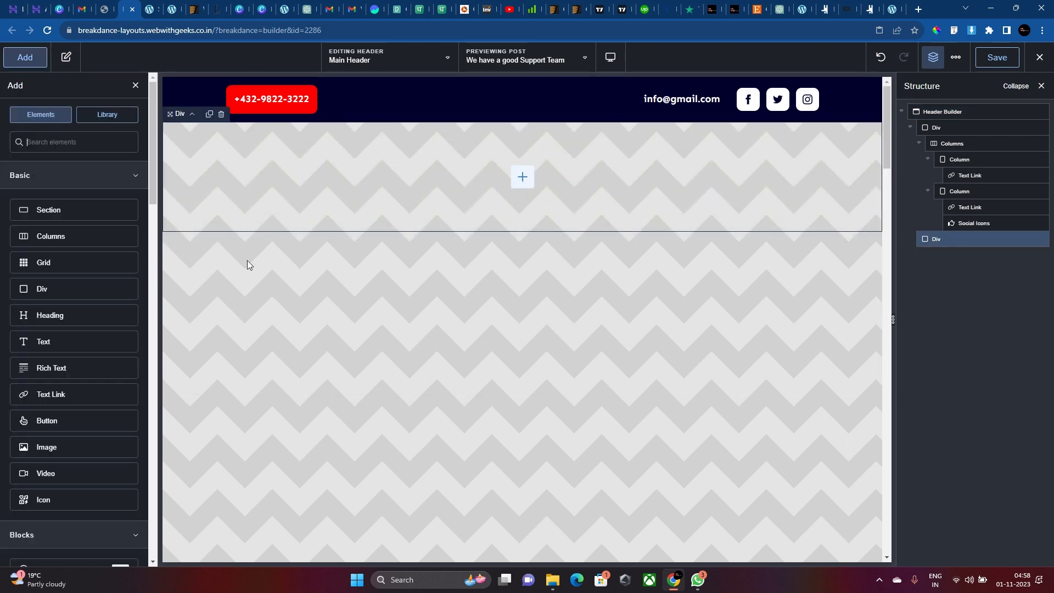
click(74, 237)
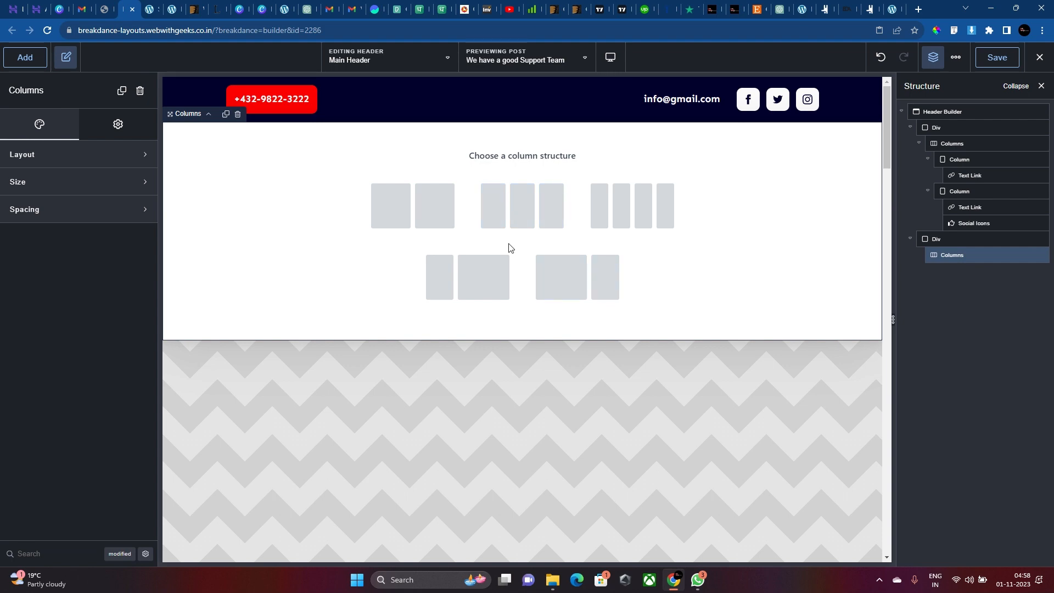
click(490, 272)
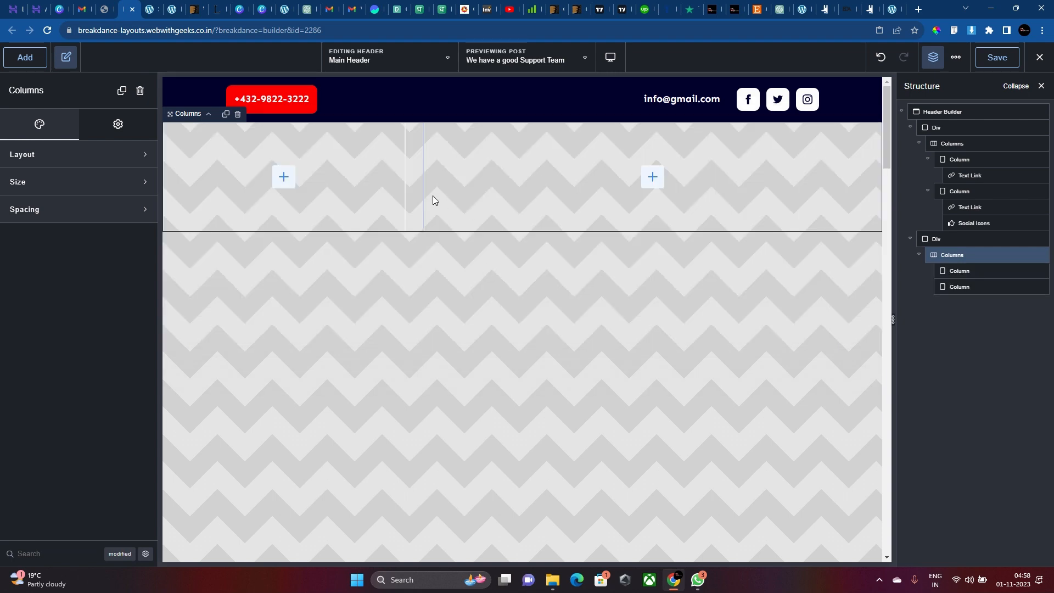
click(96, 204)
click(100, 187)
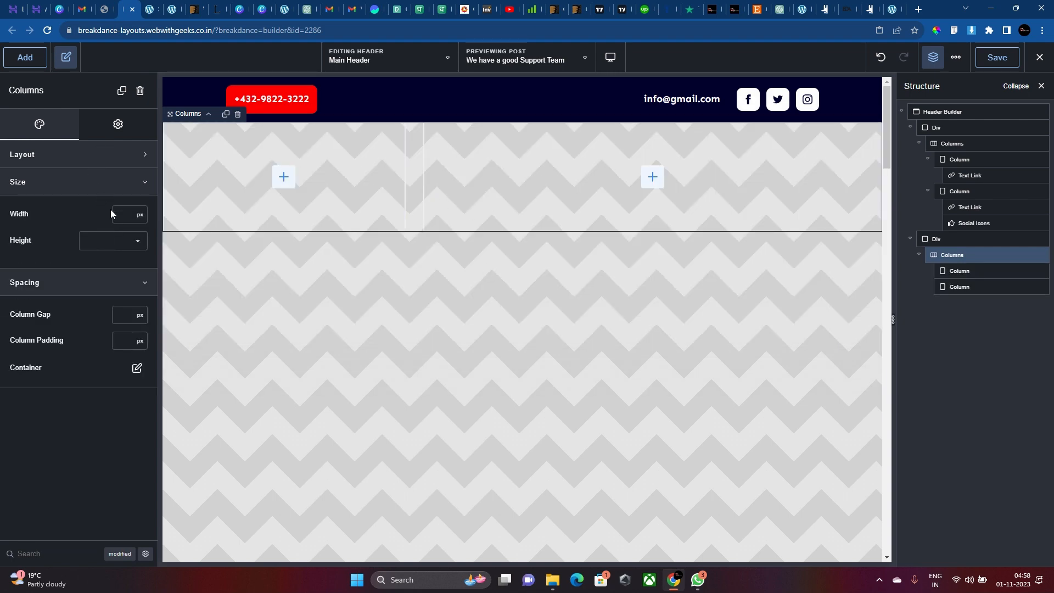
click(117, 216)
text(1080)
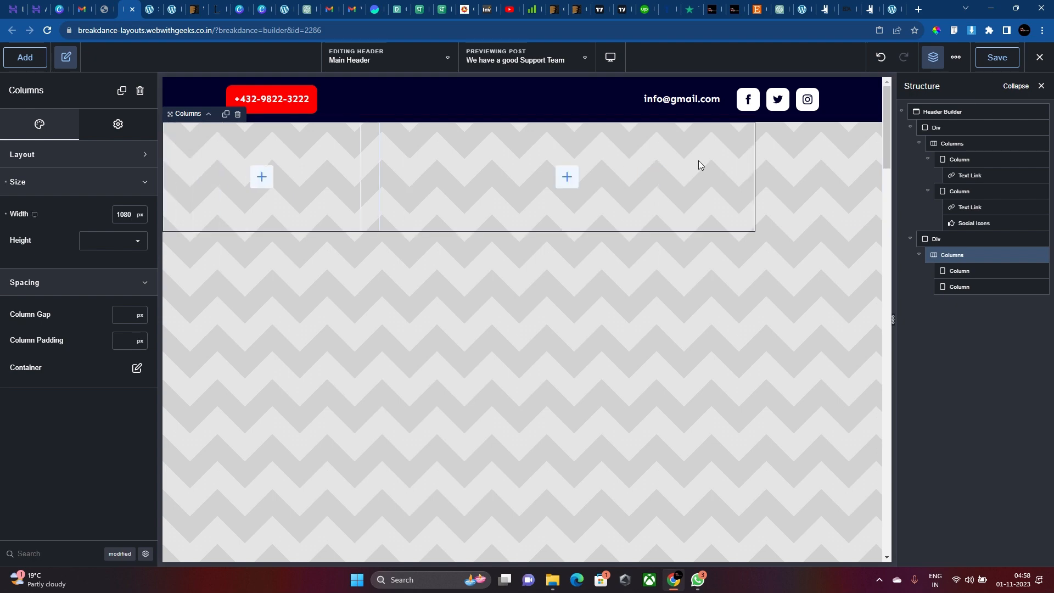
Centre the second Div's contents horizontally and vertically.
click(845, 203)
click(93, 157)
click(122, 187)
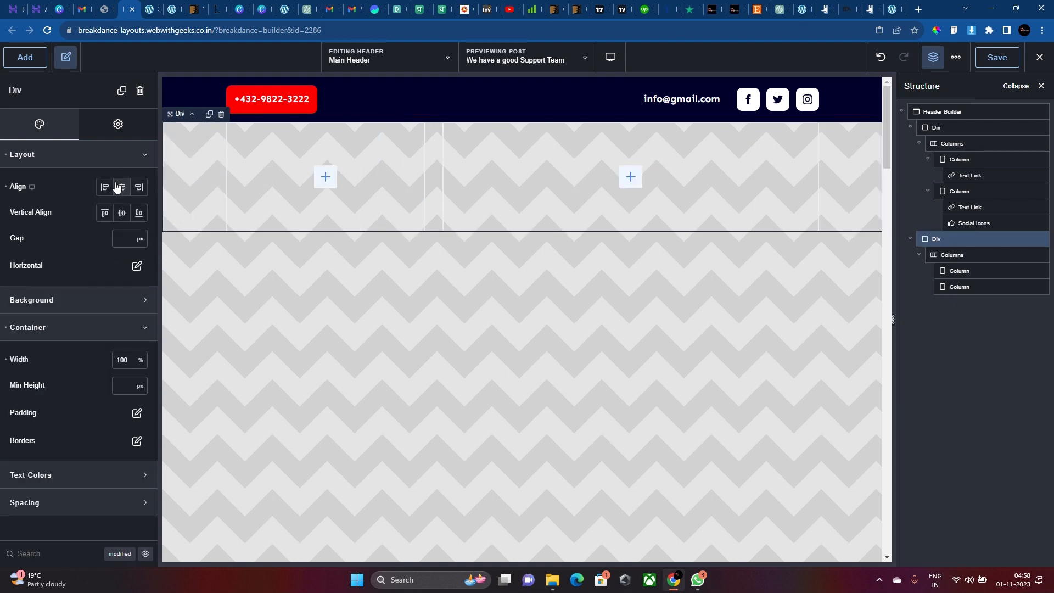
click(122, 218)
Add an Image to the left column and start choosing a picture from the media library.
click(385, 179)
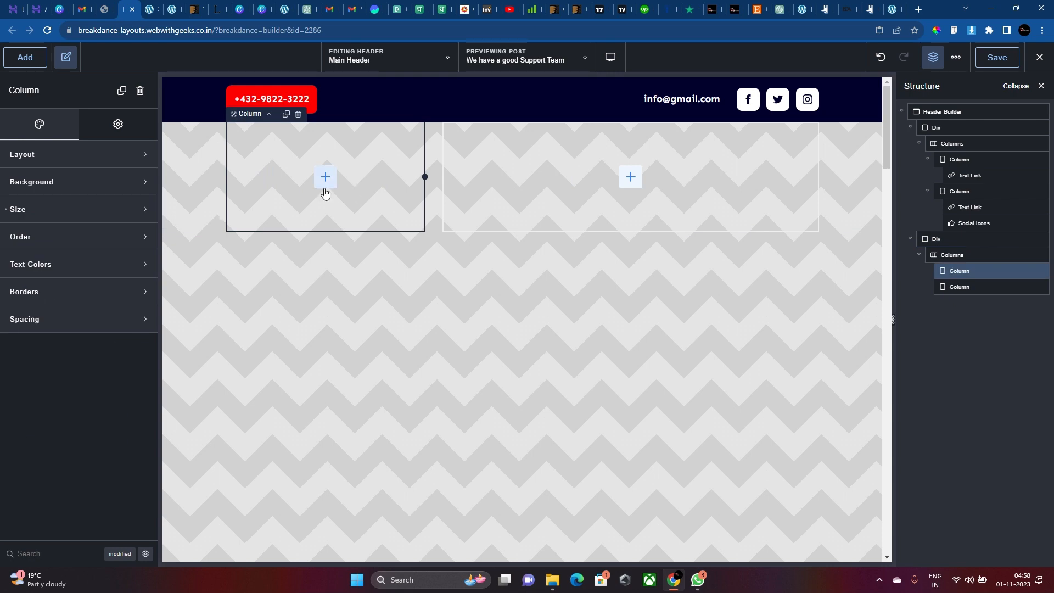
click(325, 185)
text(image)
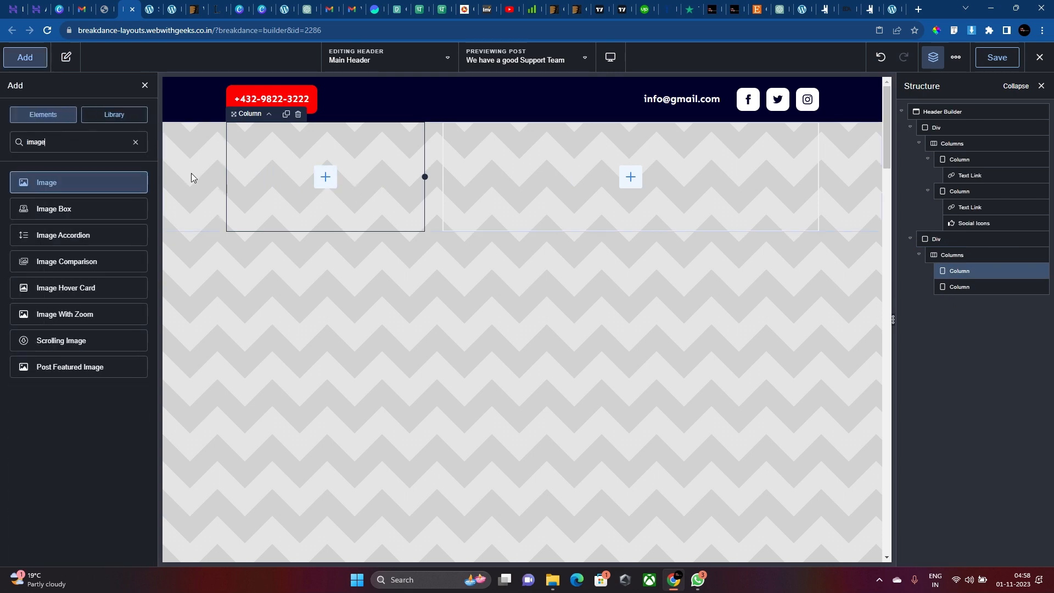
click(101, 175)
click(125, 216)
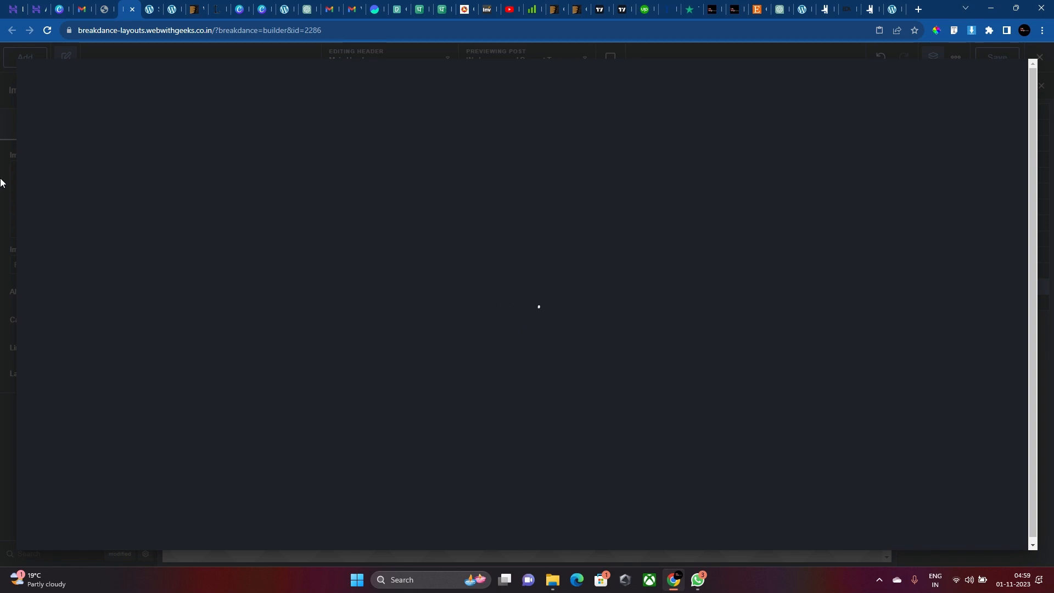
Reopen the media library and load more images to find the logo.
click(1, 179)
click(61, 205)
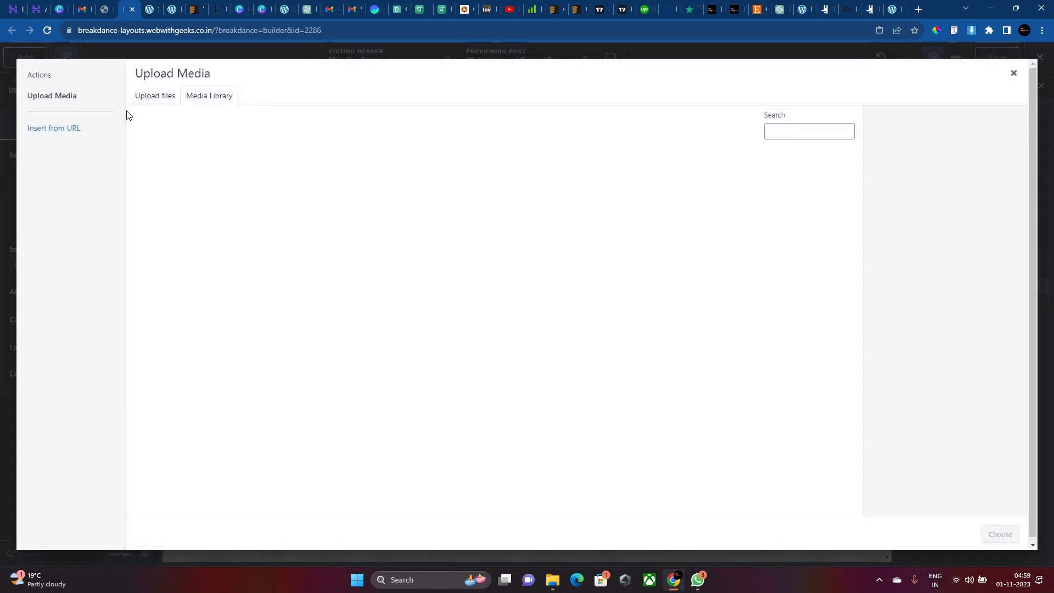
scroll(639, 305, down, 7)
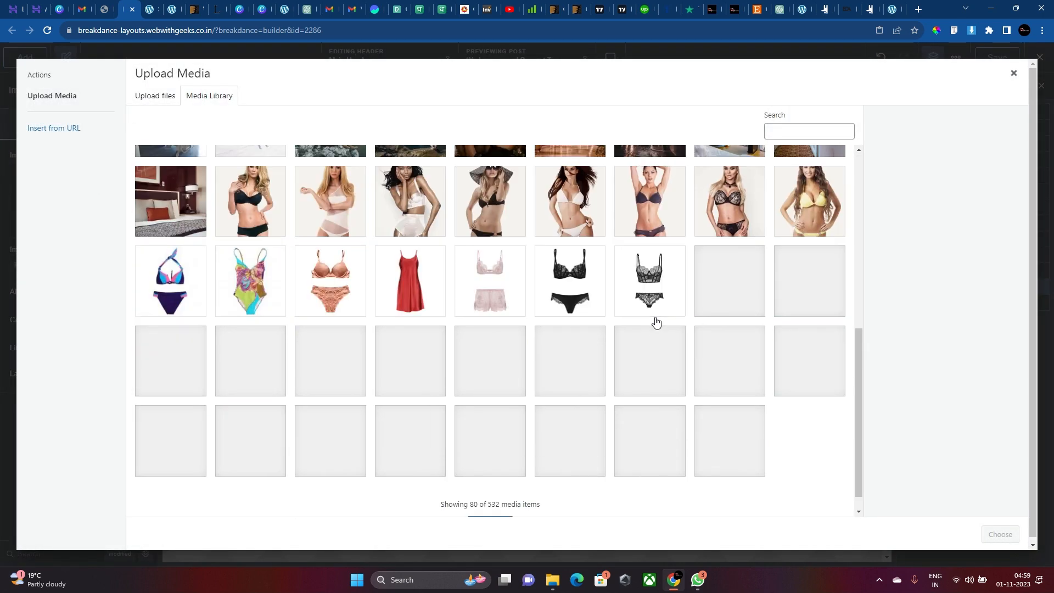
scroll(633, 318, down, 1)
click(488, 500)
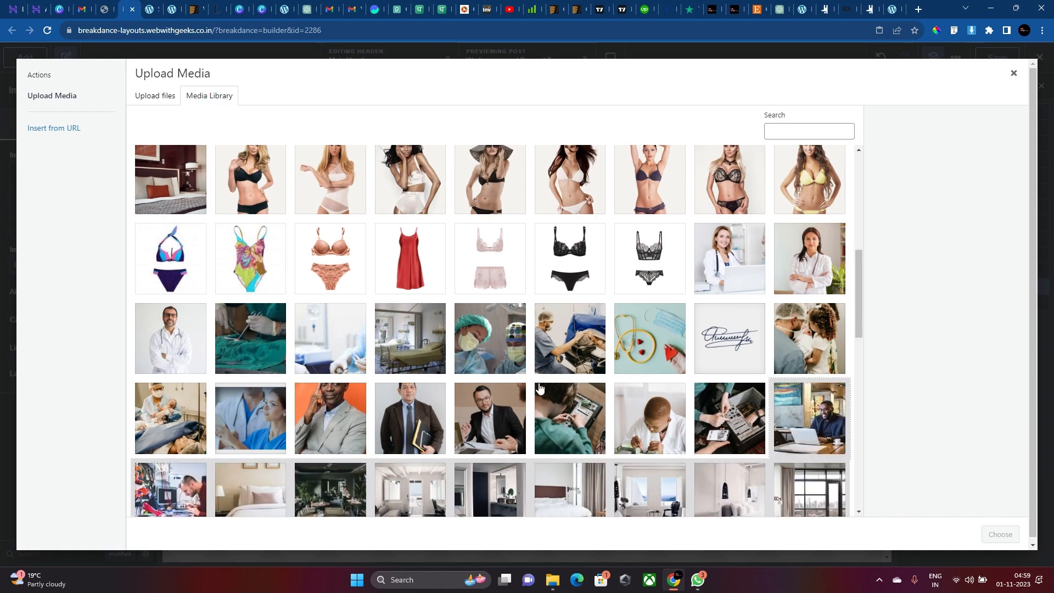
scroll(539, 388, up, 5)
scroll(538, 389, down, 7)
scroll(535, 389, down, 7)
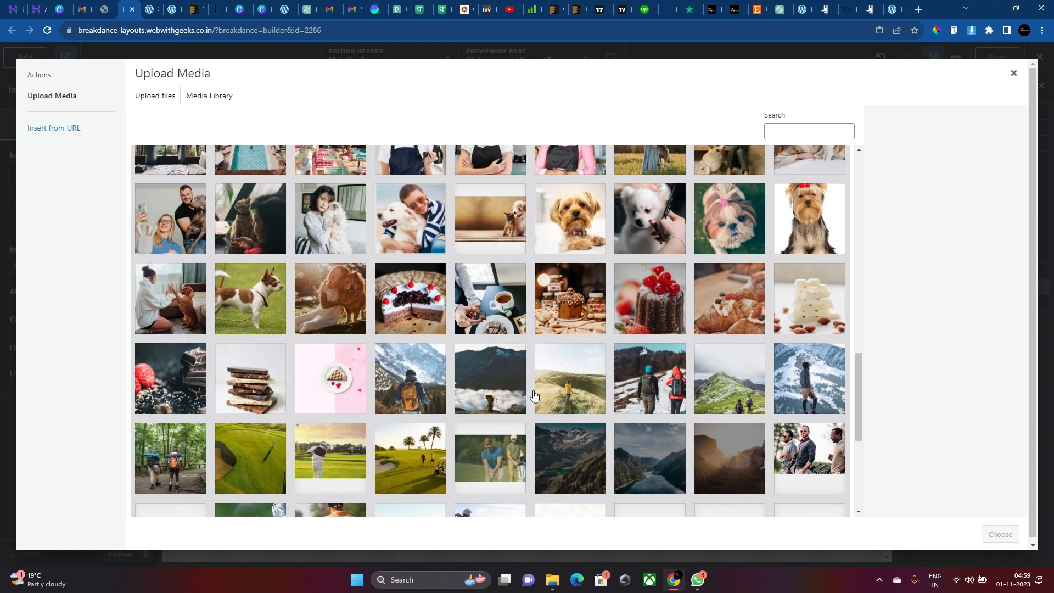
scroll(534, 394, down, 5)
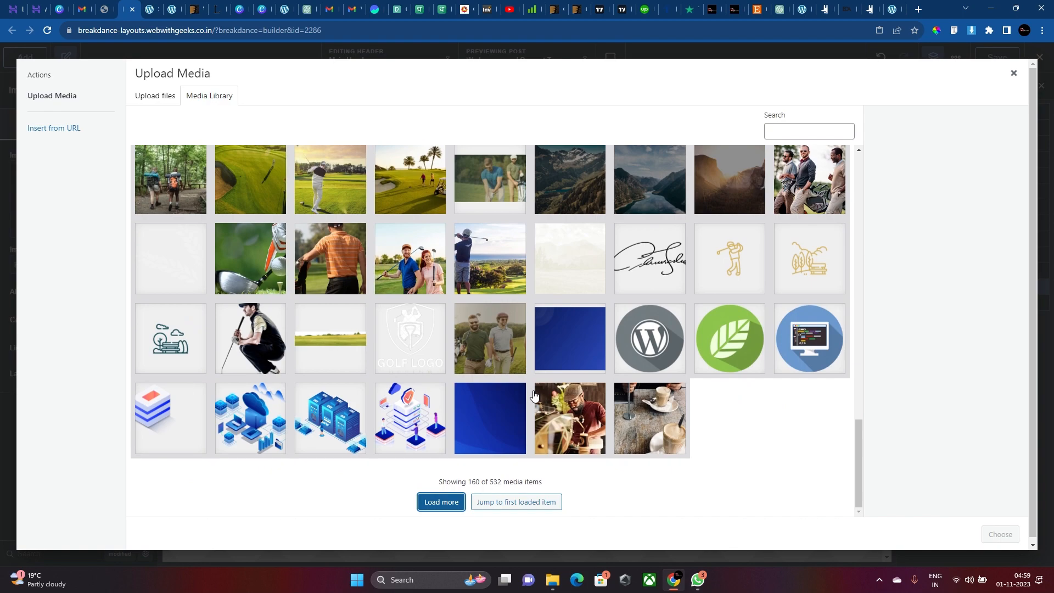
Select the white Golf Logo image and insert it into the Image element.
click(442, 360)
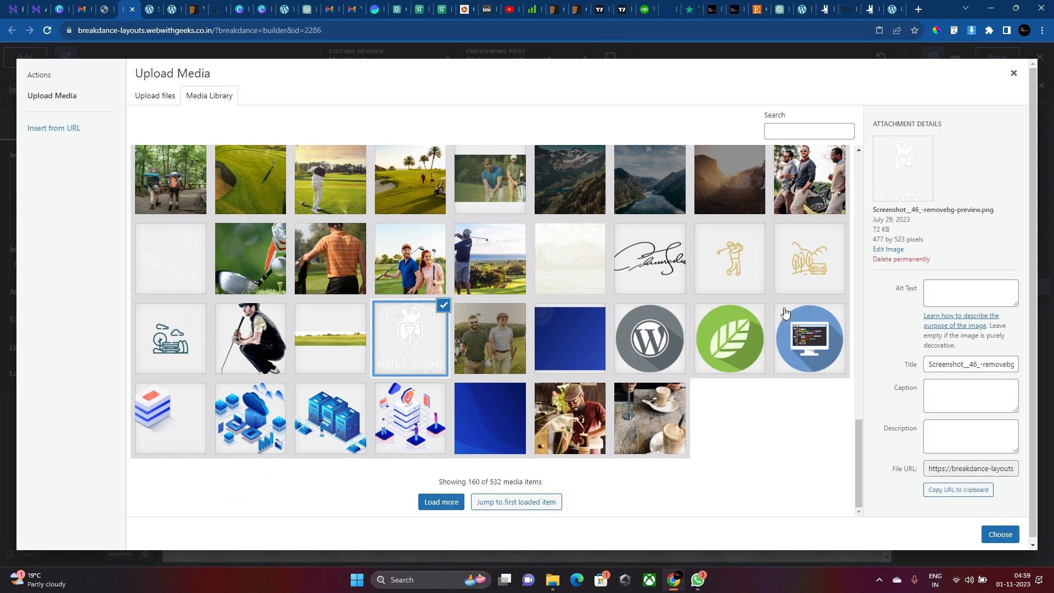
click(169, 338)
click(787, 272)
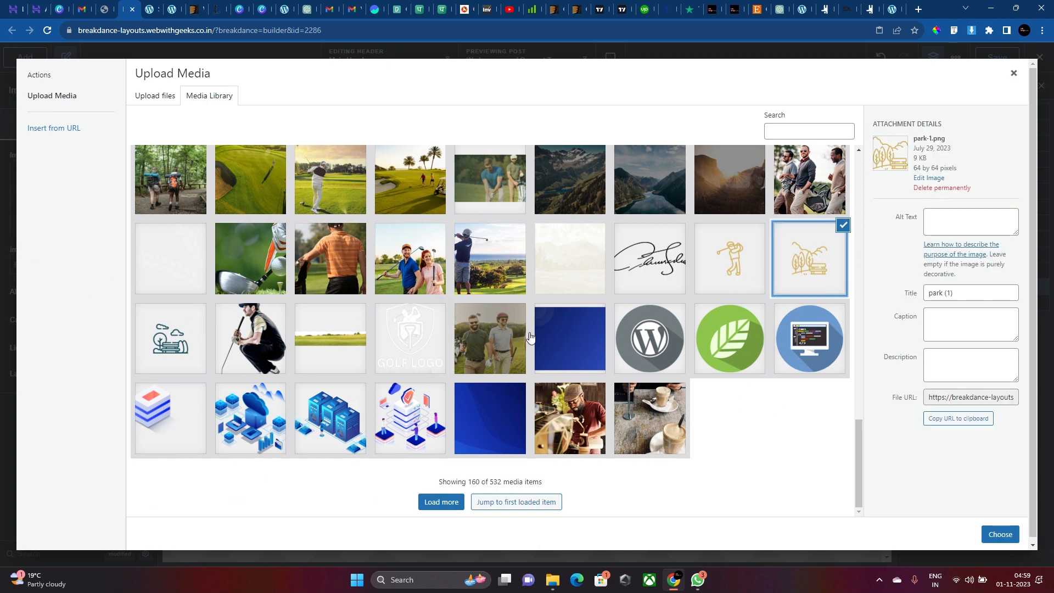
click(443, 350)
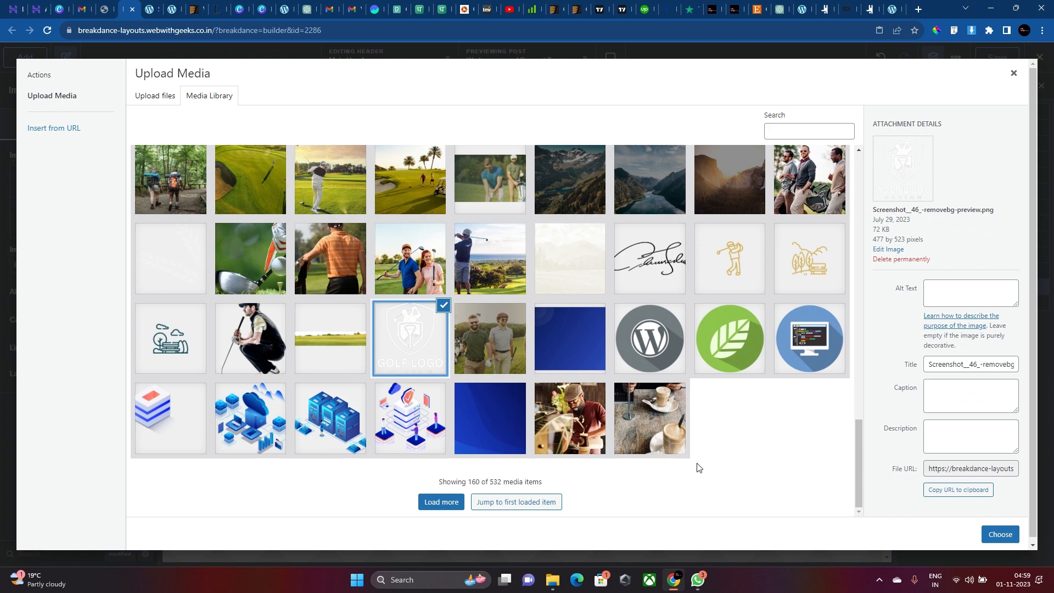
click(1032, 545)
click(1000, 530)
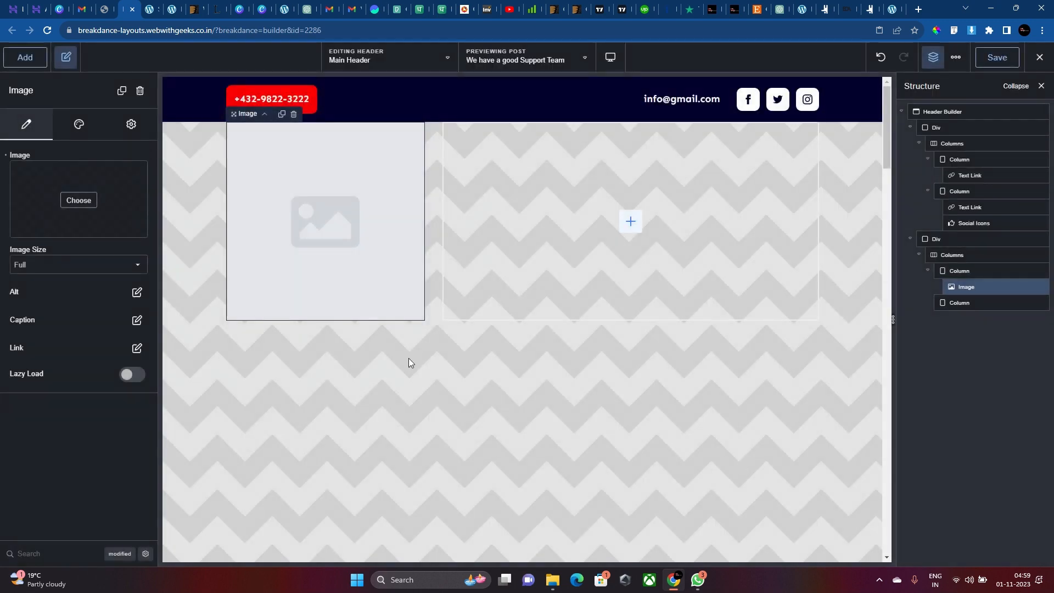
Set the Golf Logo image width to 100 px.
click(82, 136)
click(82, 155)
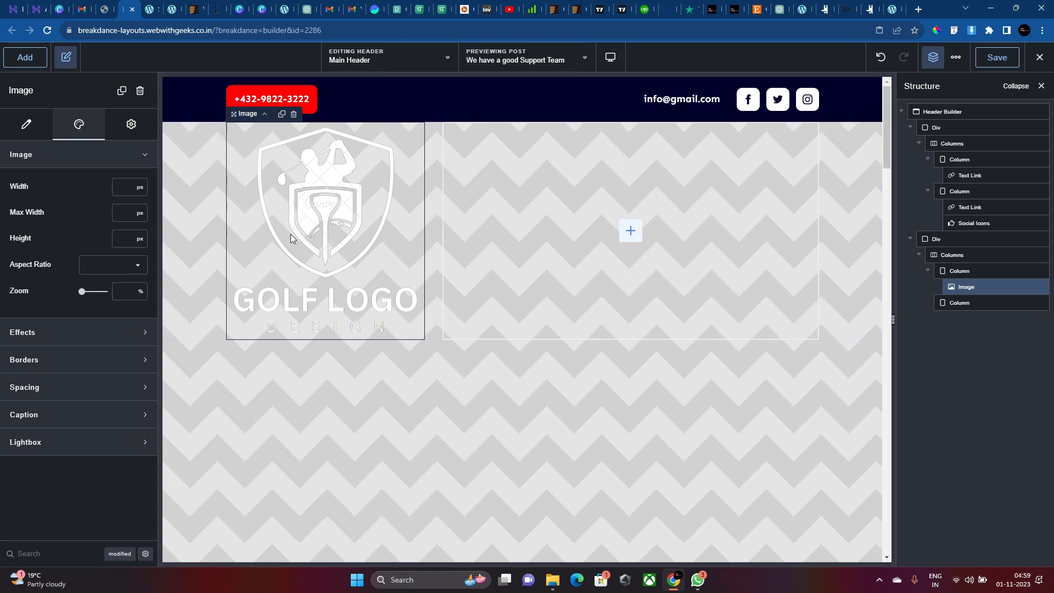
text(100)
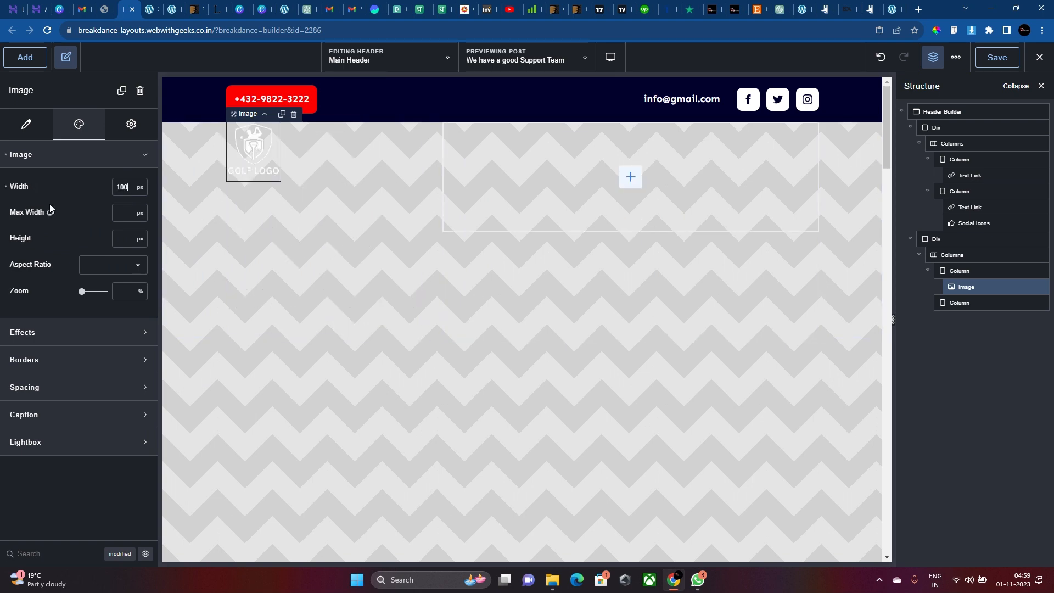
key(BackSpace)
key(BackSpace)
key(BackSpace)
text(200)
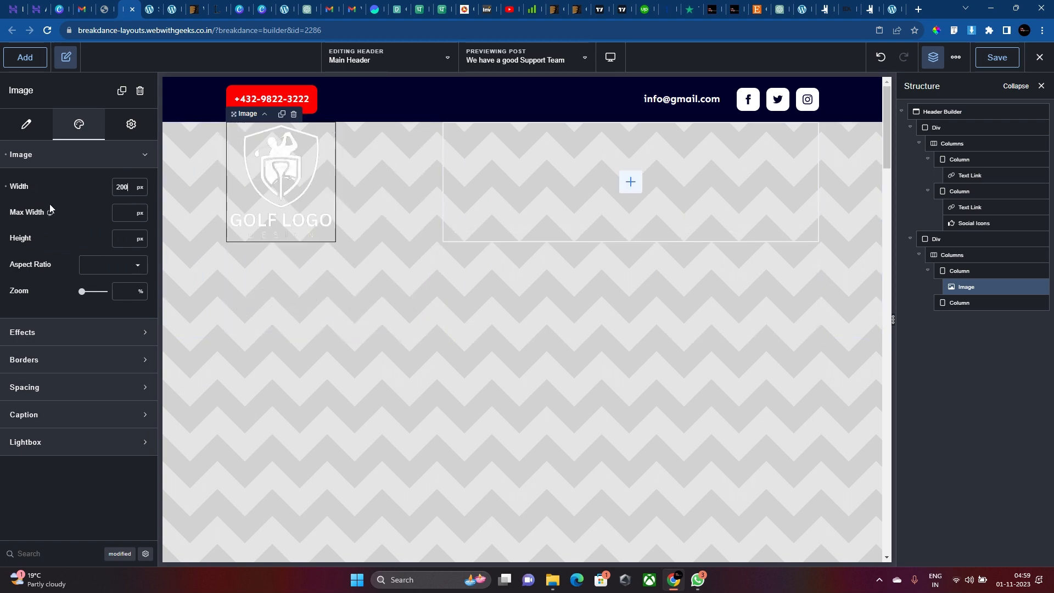
key(BackSpace)
key(BackSpace)
key(BackSpace)
text(110)
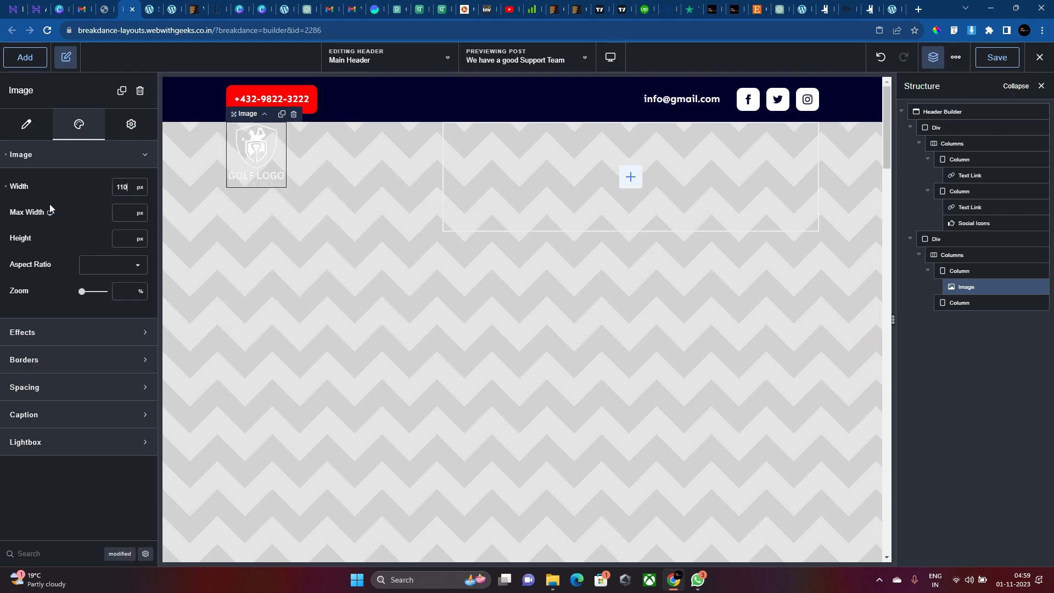
key(BackSpace)
key(BackSpace)
text(00)
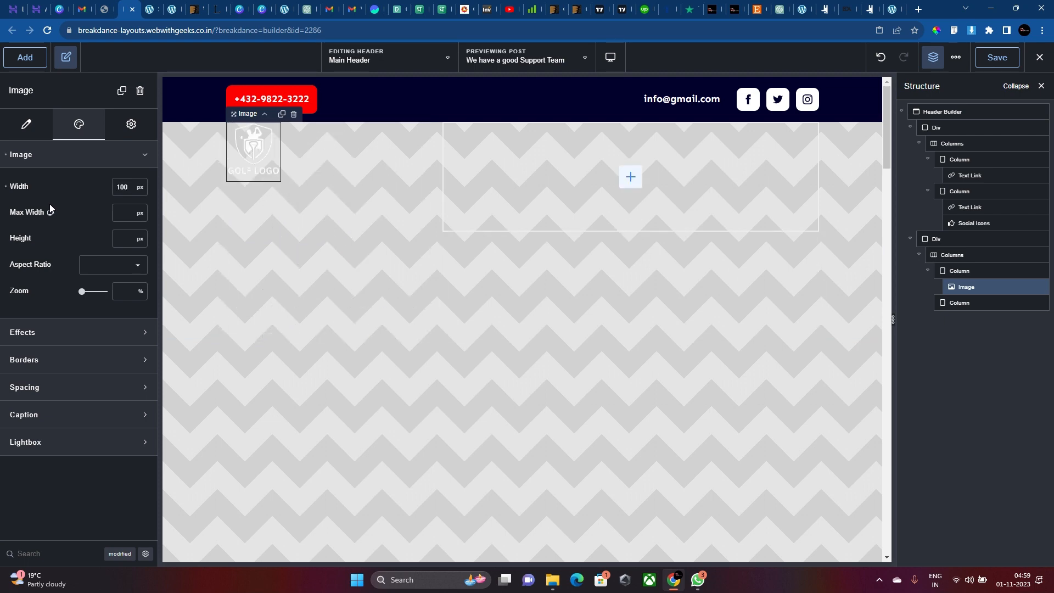
Give the logo row's header container 15 px top and bottom padding.
click(284, 176)
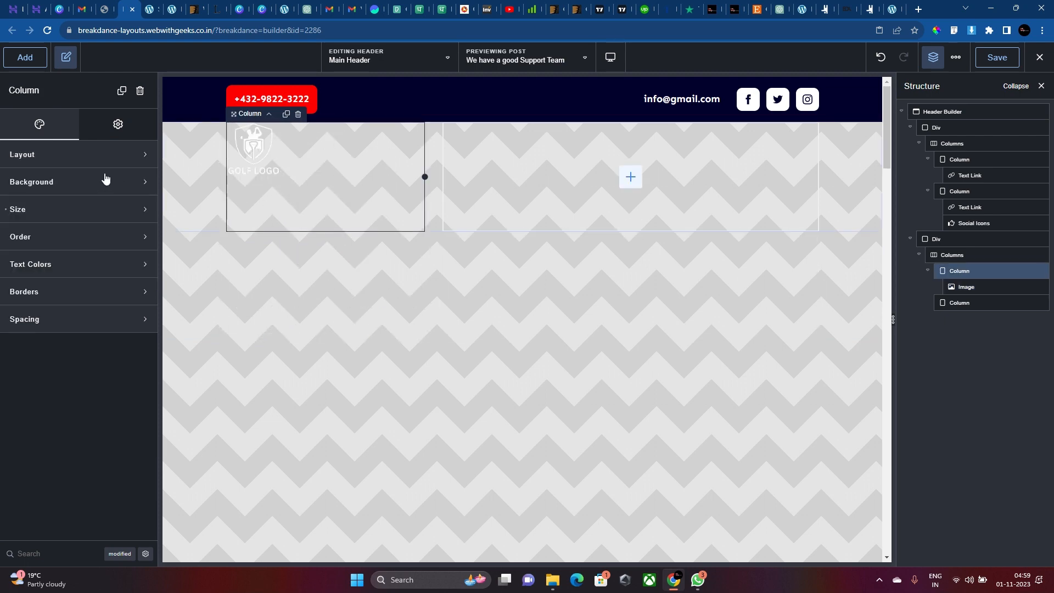
click(439, 159)
click(936, 240)
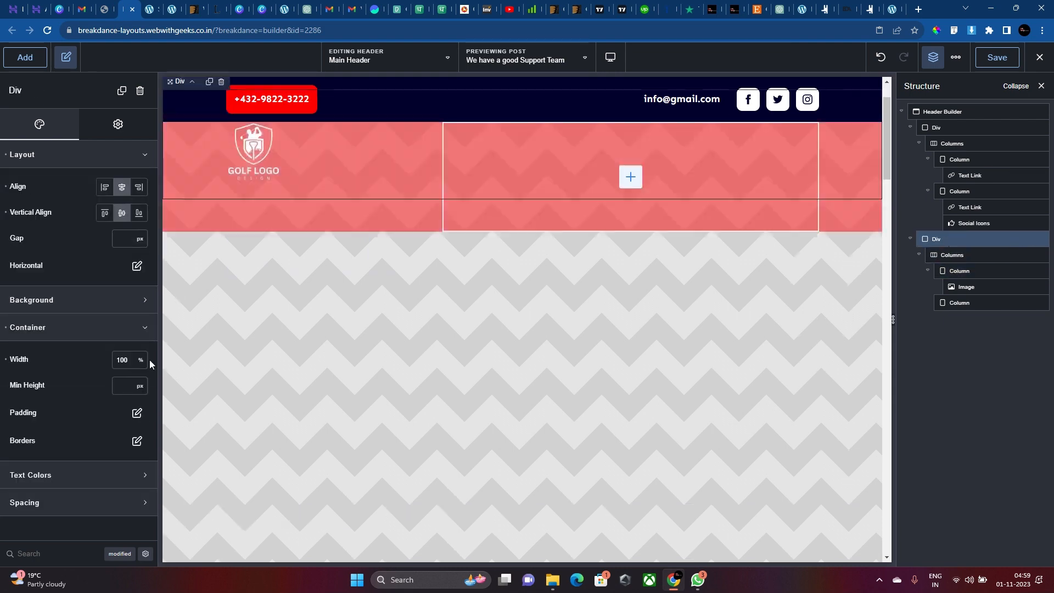
click(136, 413)
click(77, 477)
text(15)
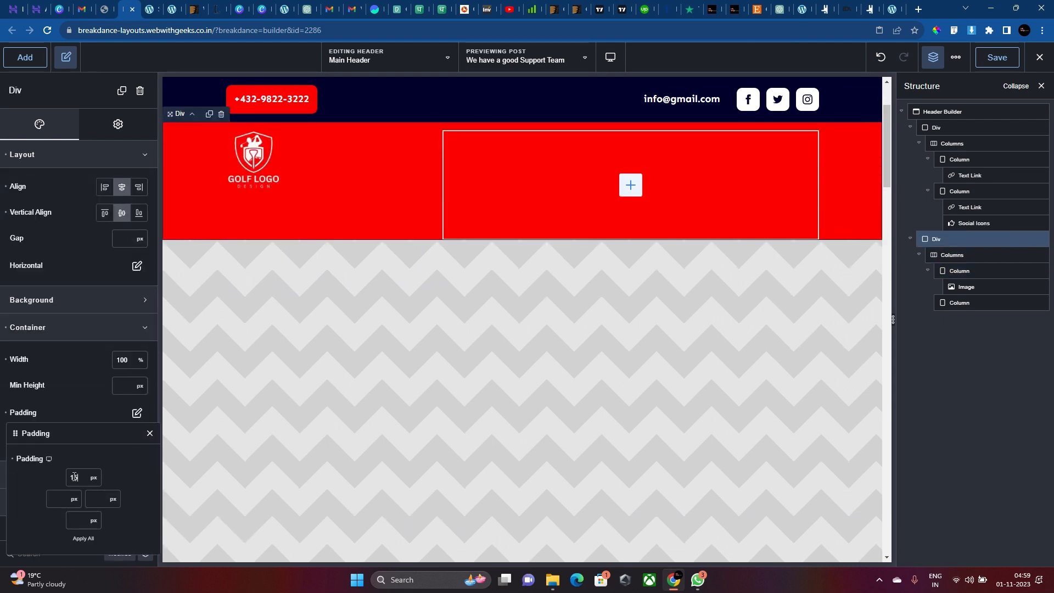
click(80, 525)
text(15)
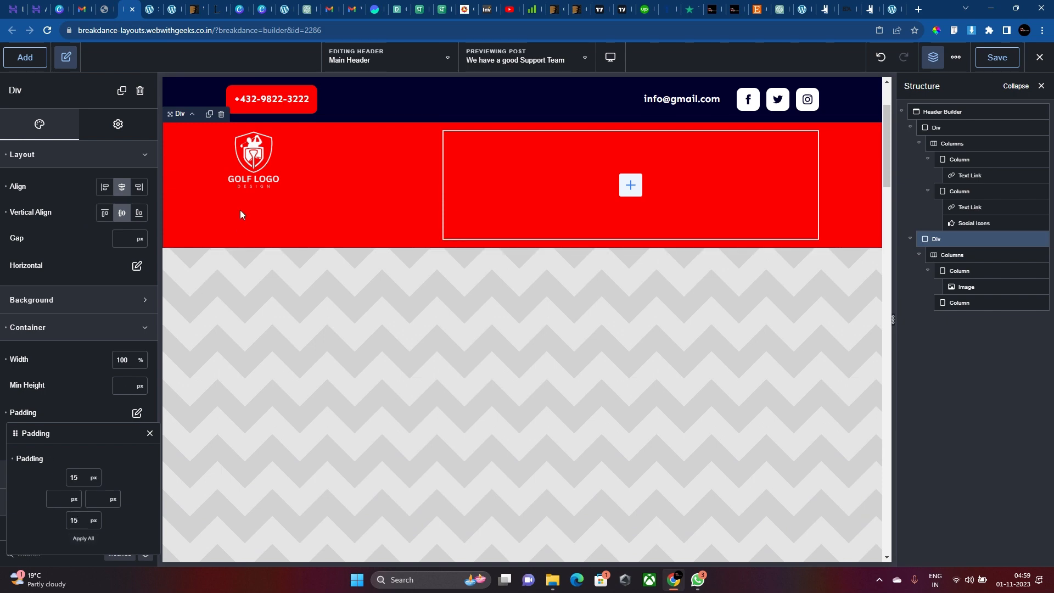
Vertically centre the logo within its column.
click(307, 166)
click(118, 160)
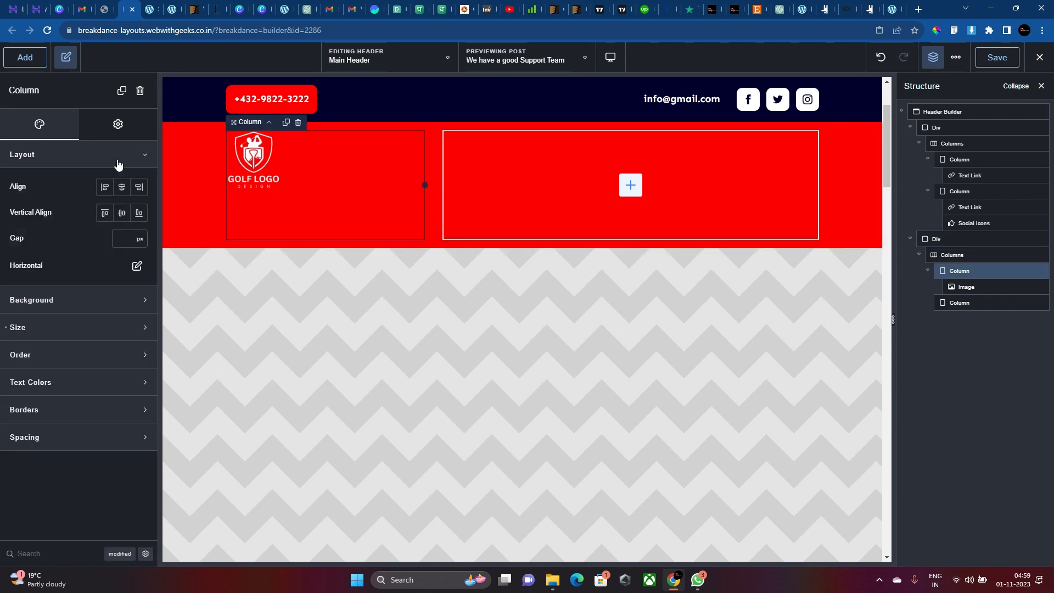
click(121, 214)
click(516, 192)
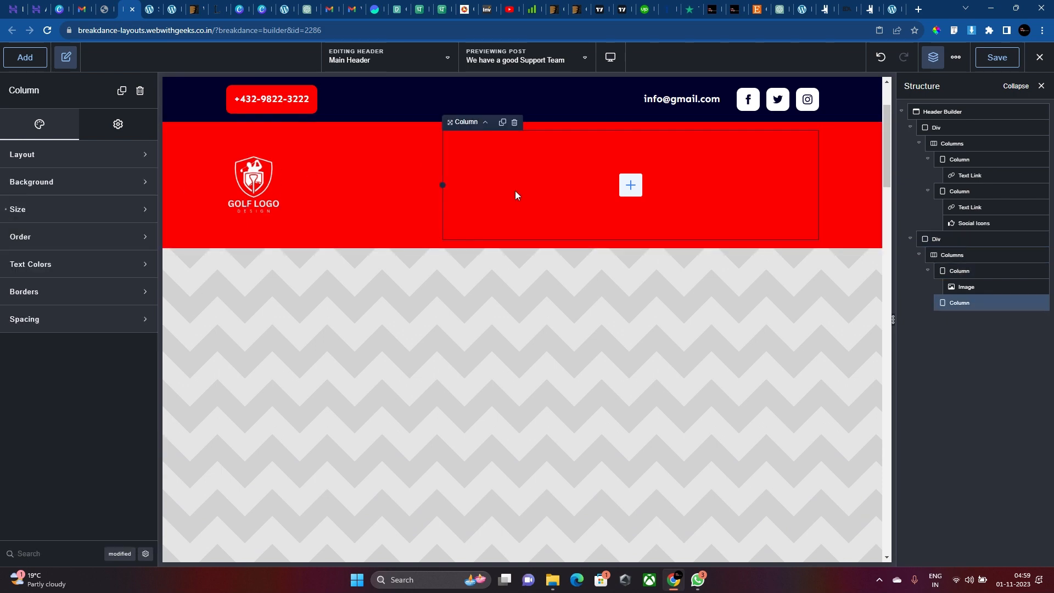
Insert a WP Menu element into the right-hand column by searching 'wp'.
click(628, 185)
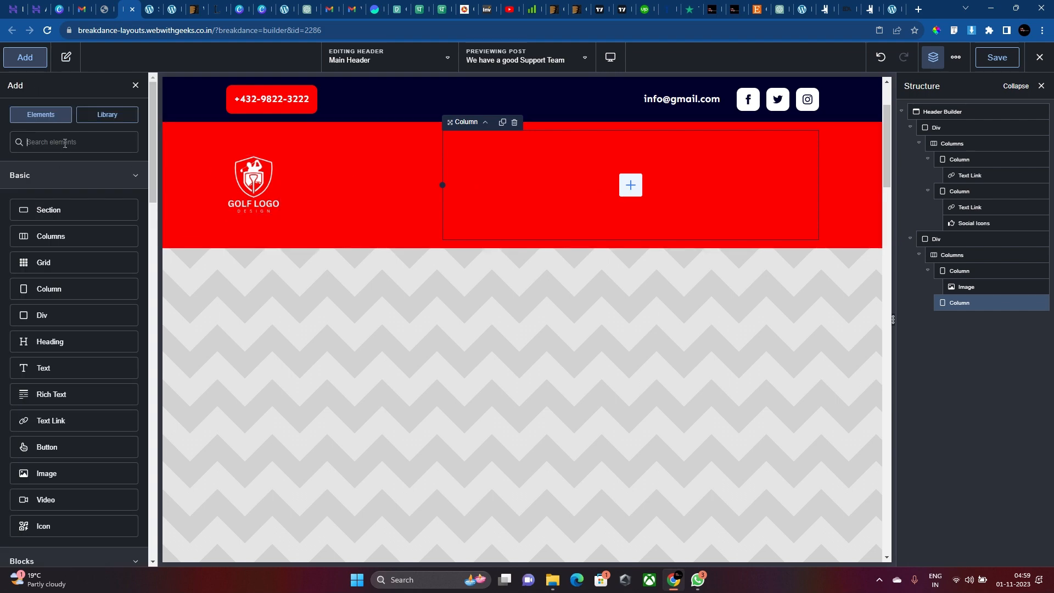
text(wp)
click(74, 176)
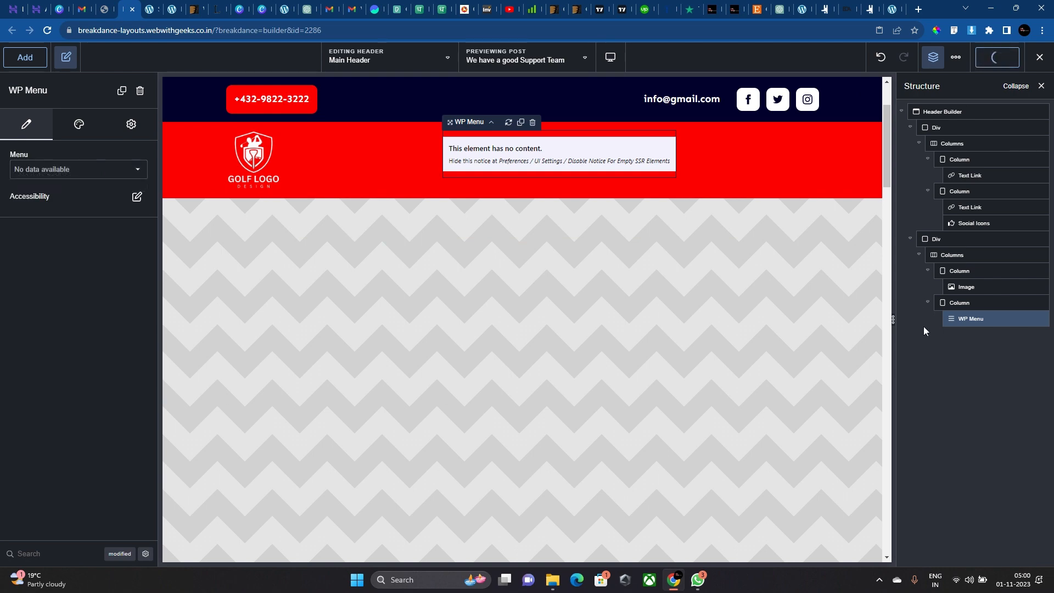
click(108, 8)
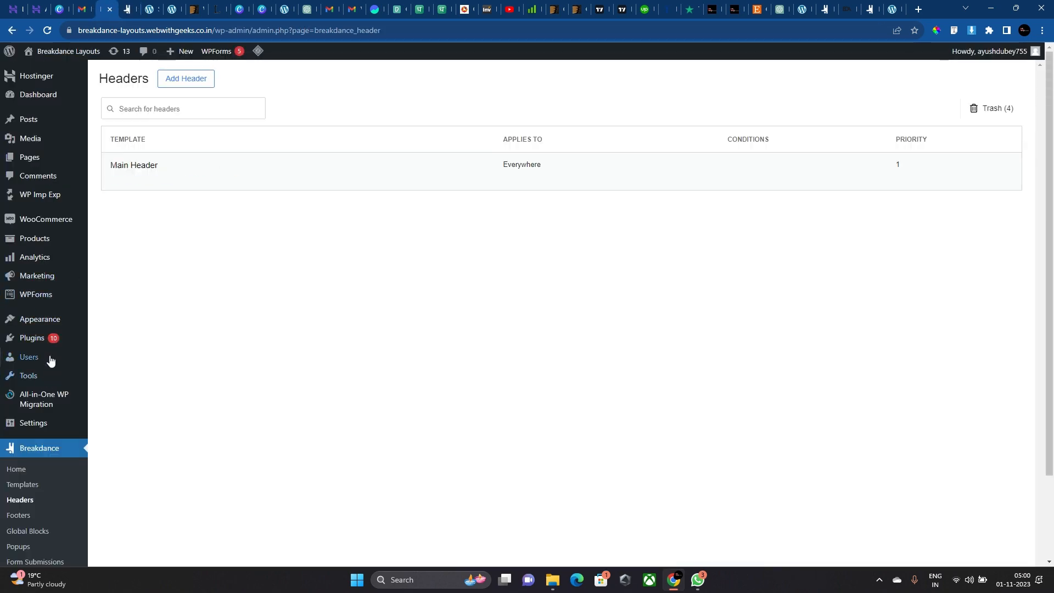
Create a new WordPress menu named 'Main Menu' under Appearance > Menus.
click(107, 351)
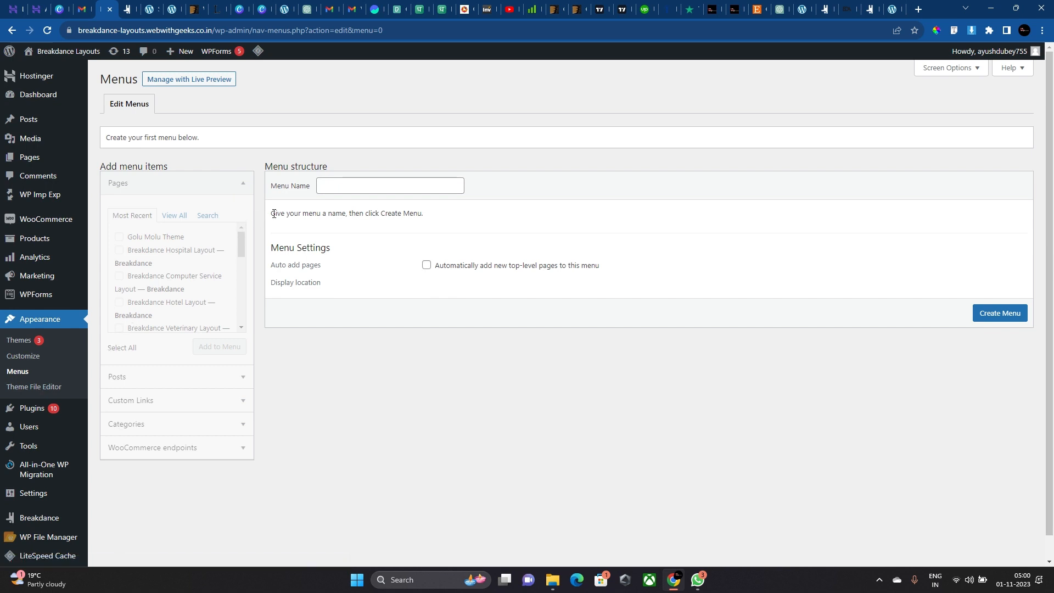
click(338, 188)
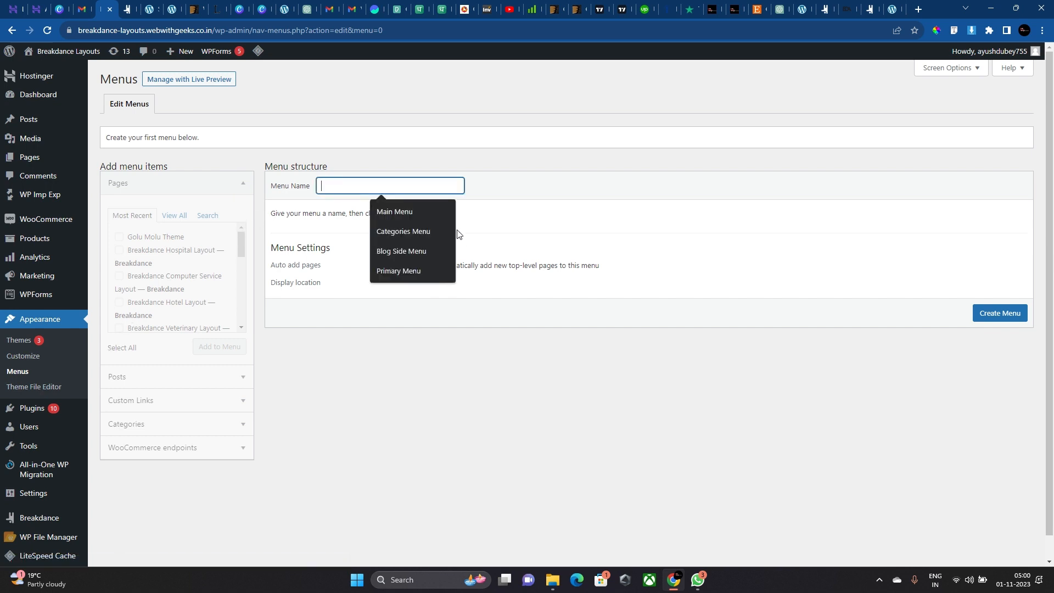
click(423, 214)
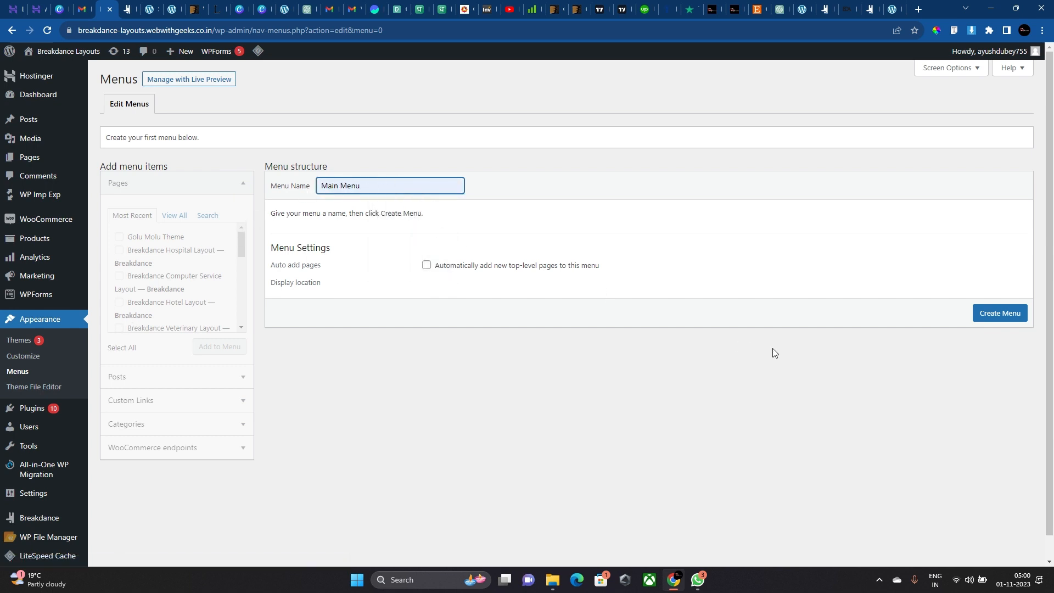
click(991, 314)
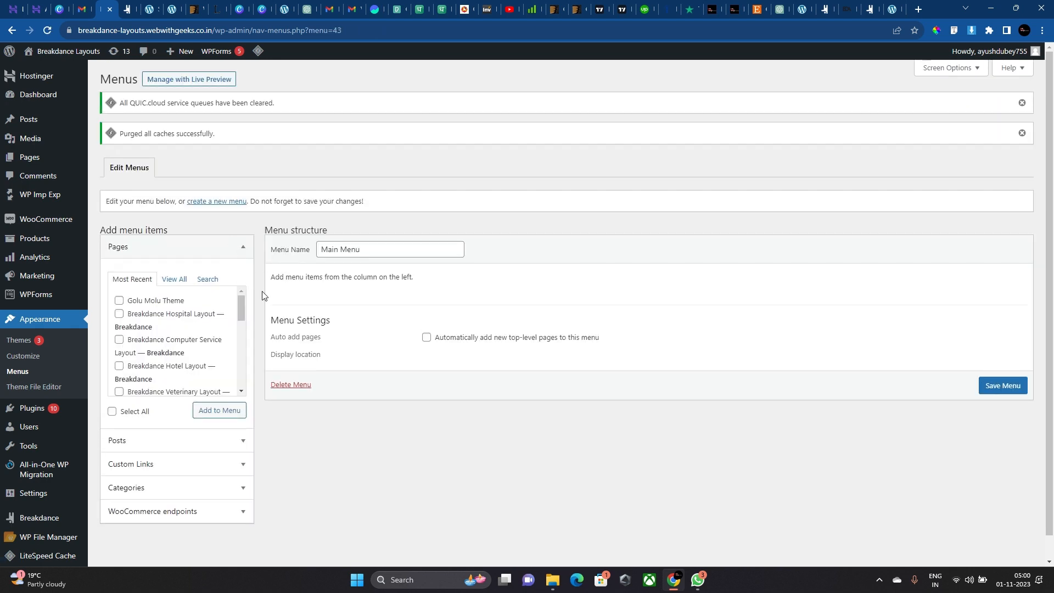
Browse the available pages and expand the Custom Links section.
click(176, 281)
click(207, 278)
click(144, 282)
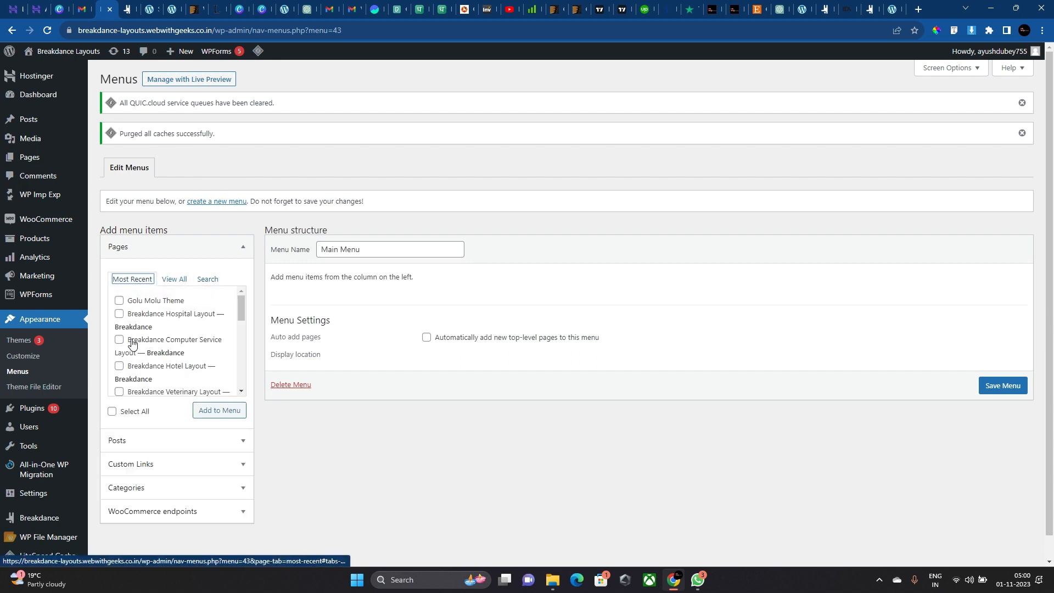
scroll(132, 345, down, 5)
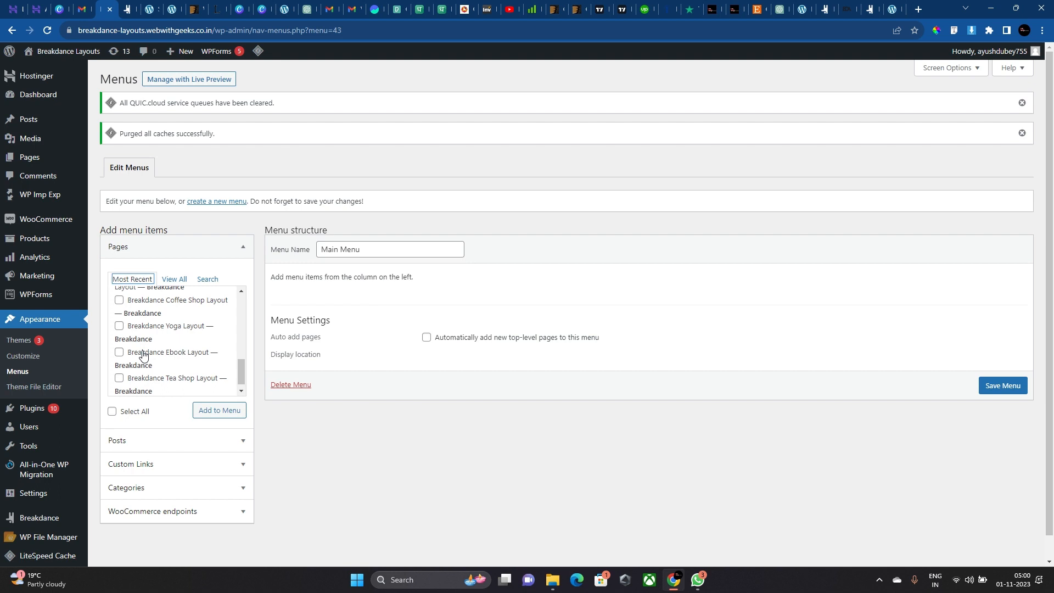
click(153, 465)
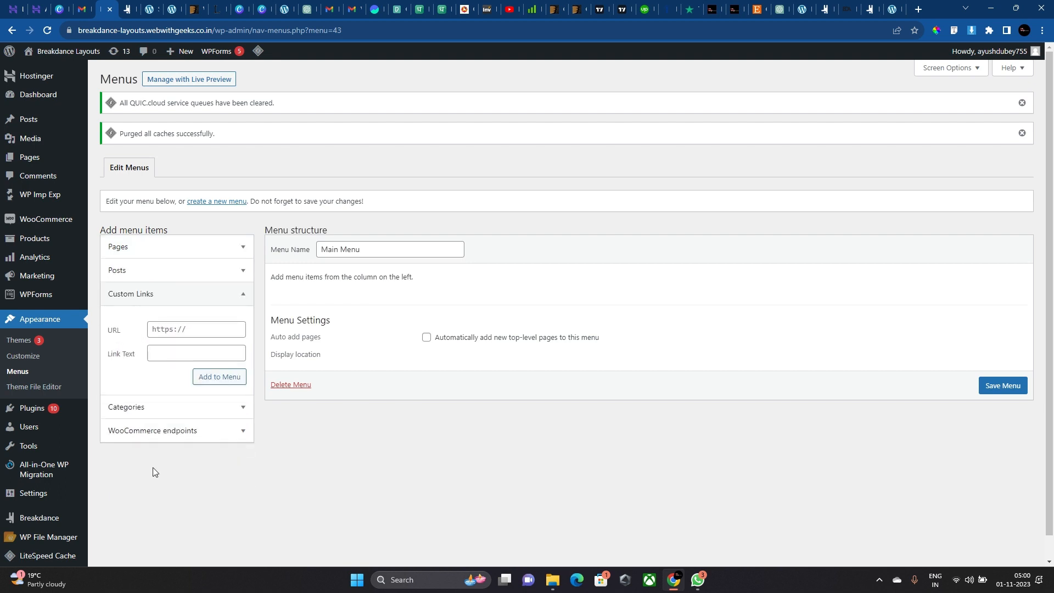
Add '#' custom links labelled HOME and About Us to Main Menu.
click(169, 324)
text(#)
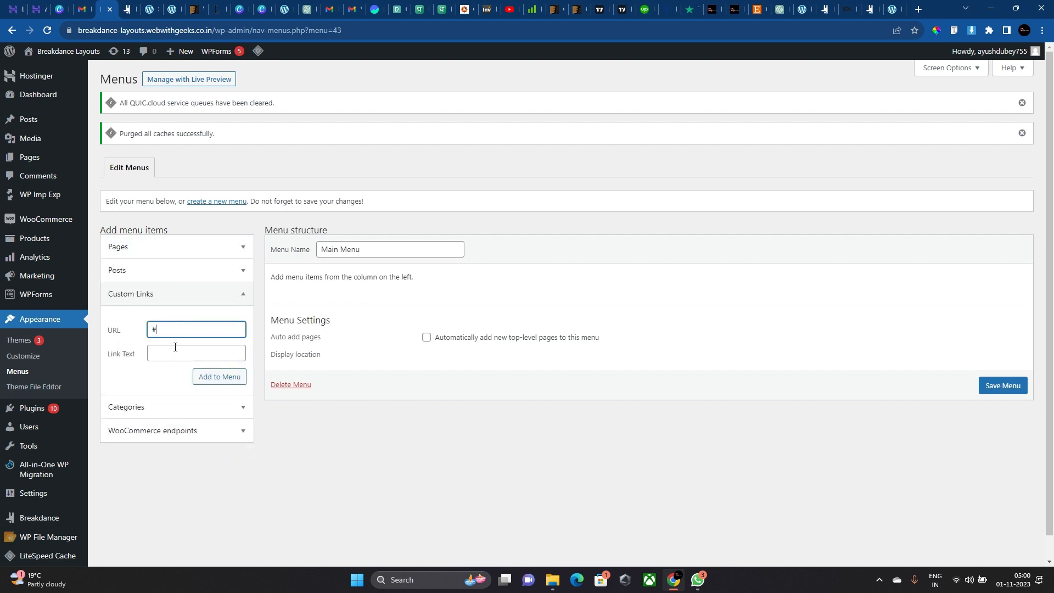
click(175, 351)
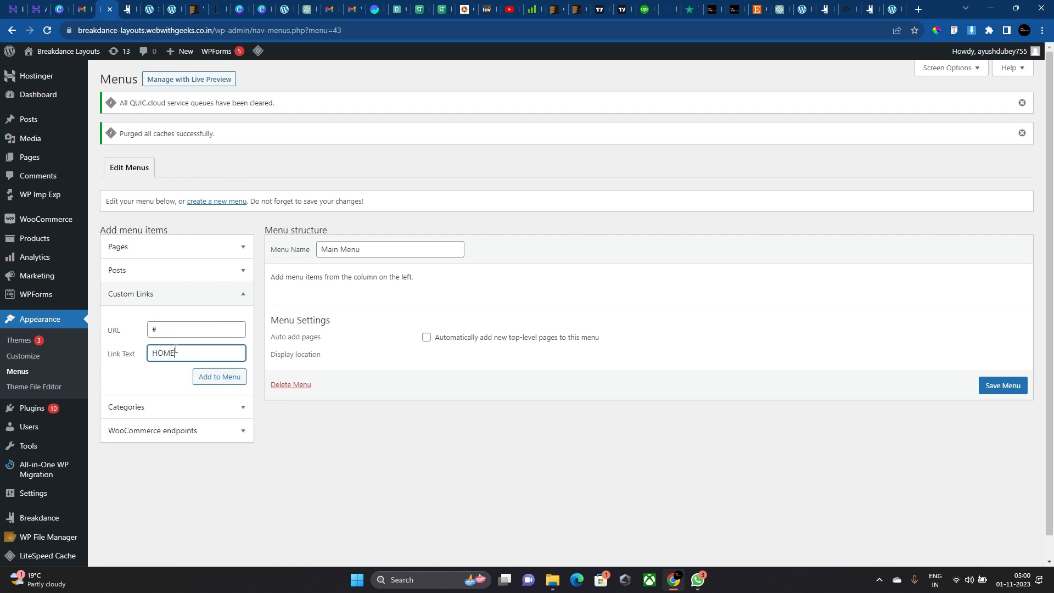
text(HOME)
click(219, 377)
click(165, 332)
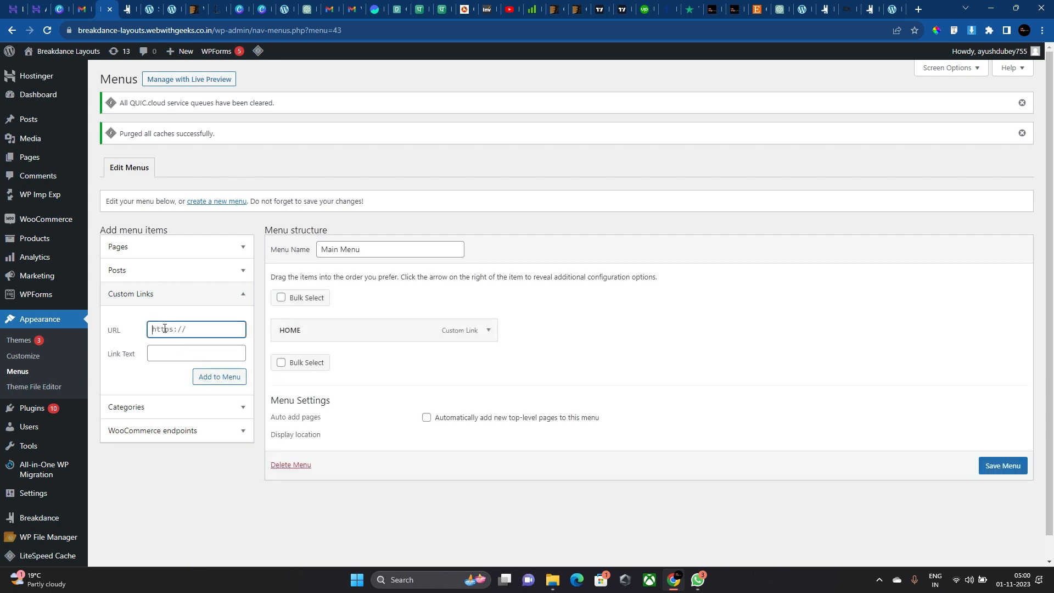
text(#)
click(169, 357)
text(About Us)
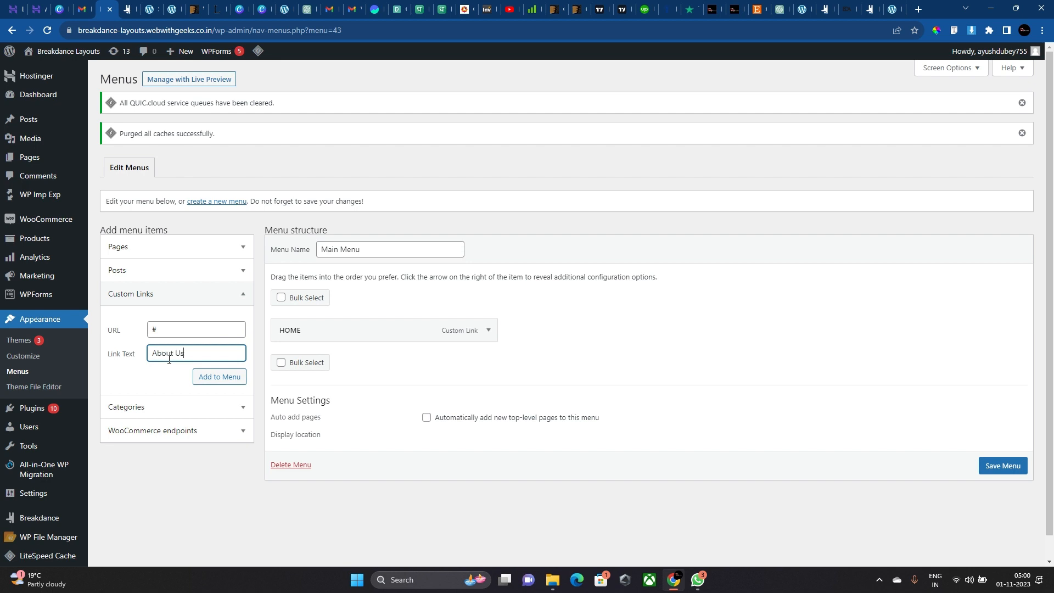
click(217, 377)
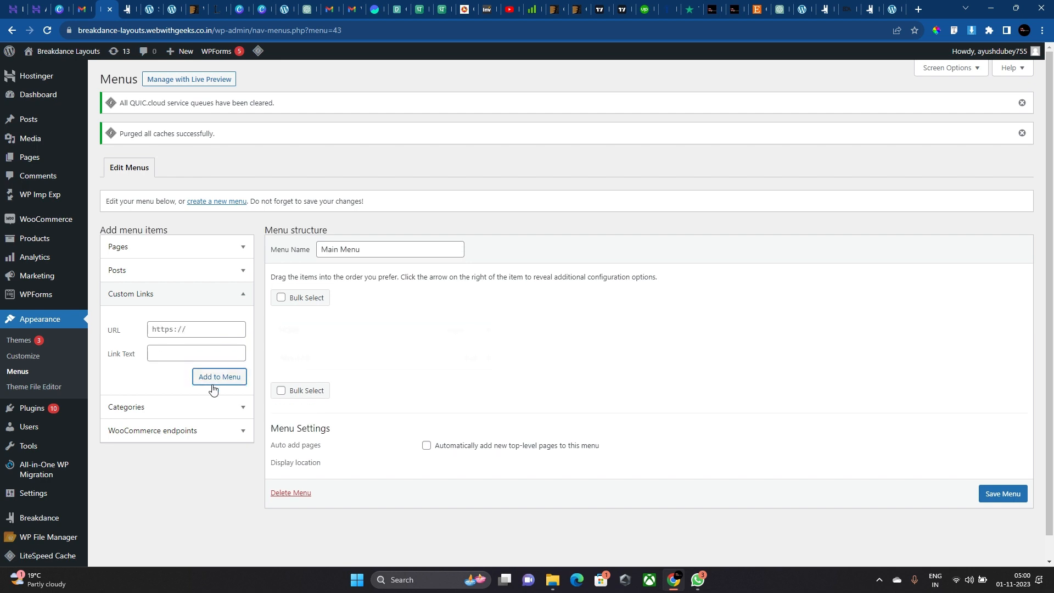
Add custom links Our Services, Our Testimonials and Brands to Main Menu.
click(168, 332)
click(170, 346)
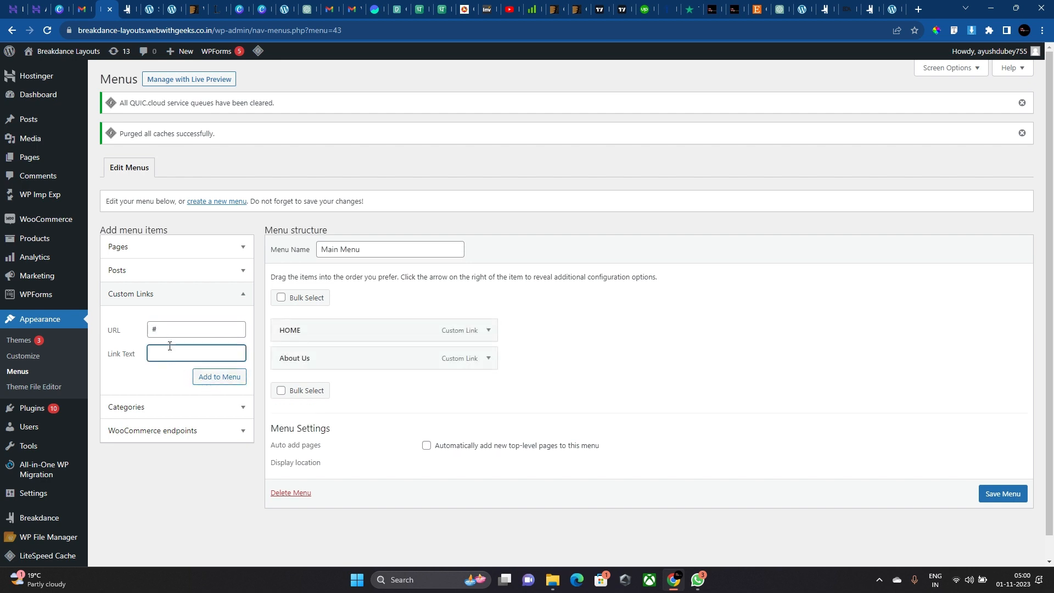
text(Our Services)
click(207, 378)
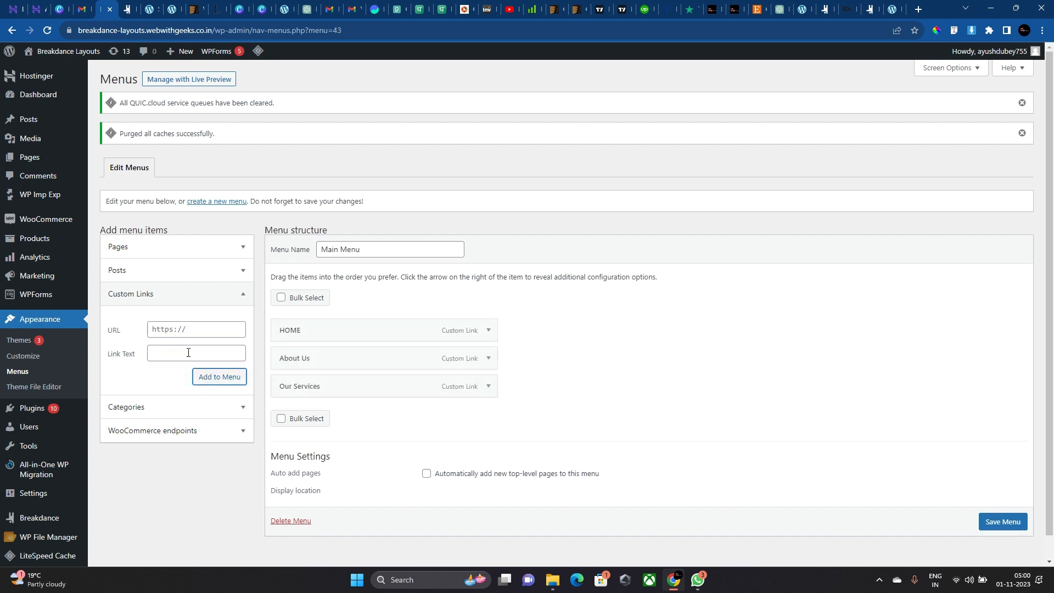
click(173, 328)
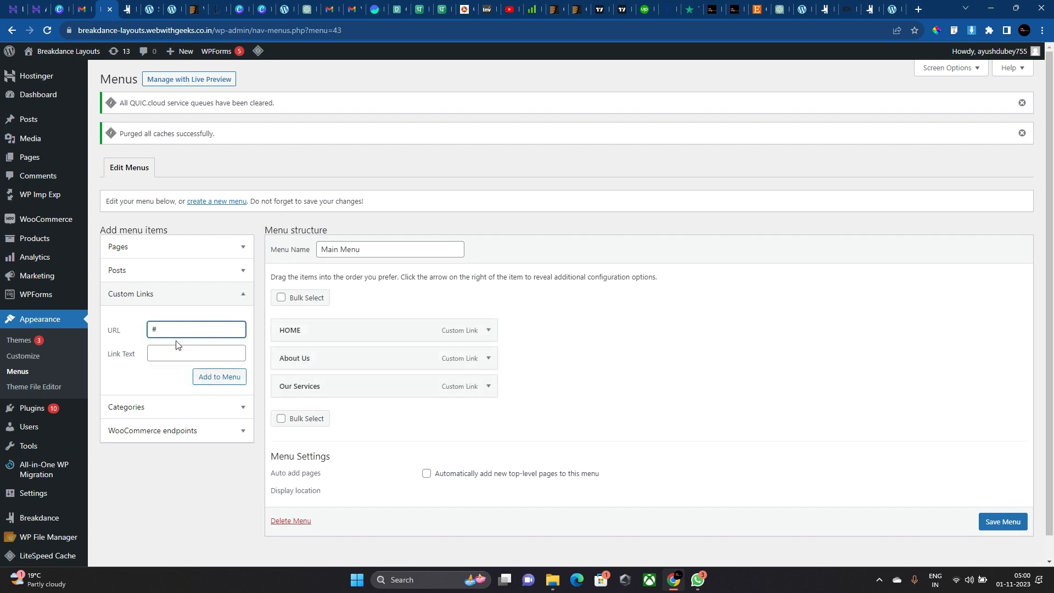
click(176, 347)
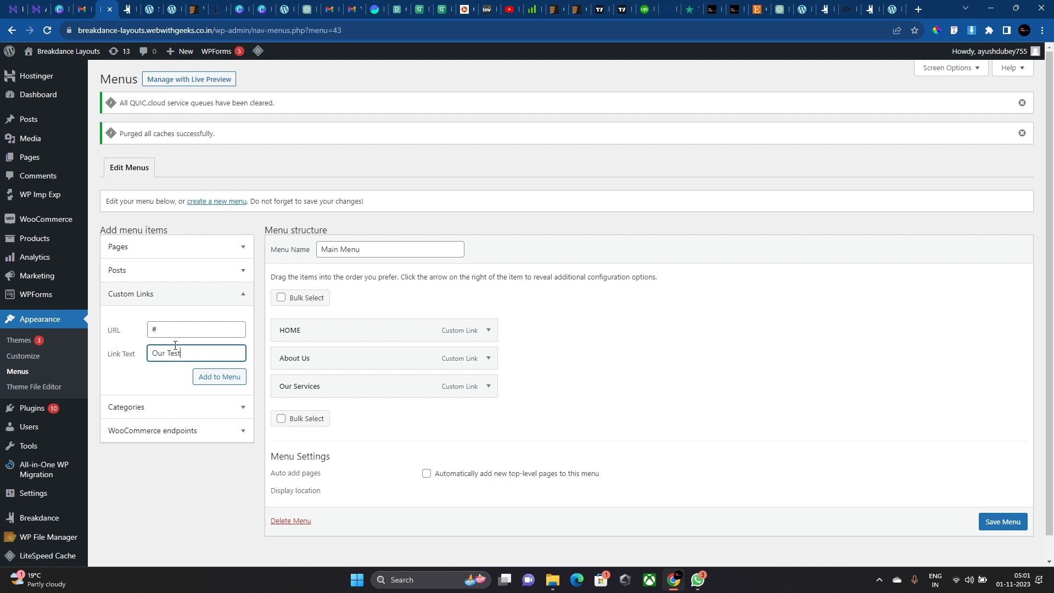
click(215, 375)
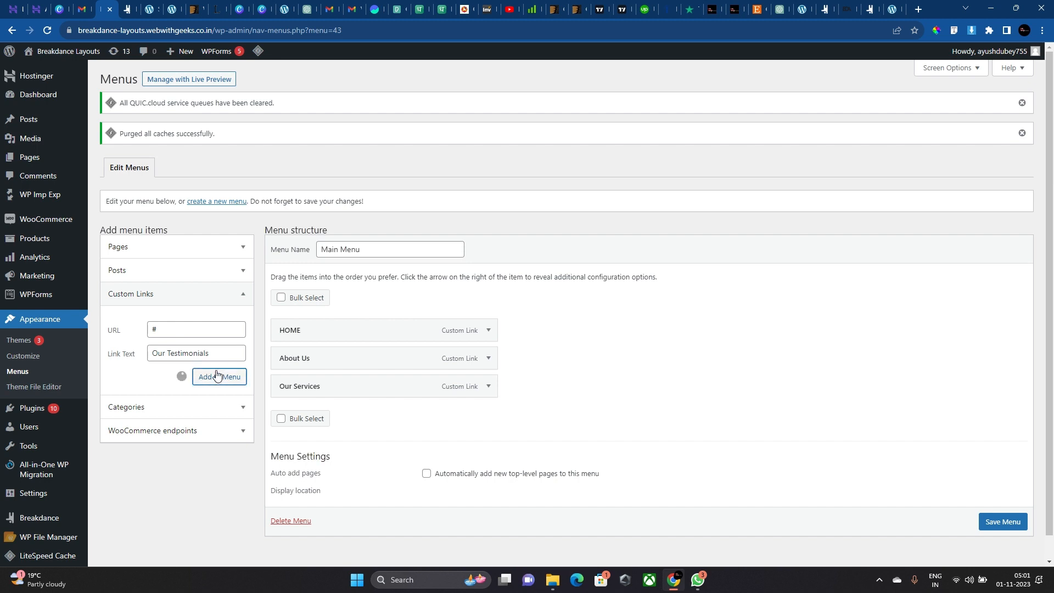
click(170, 336)
click(174, 357)
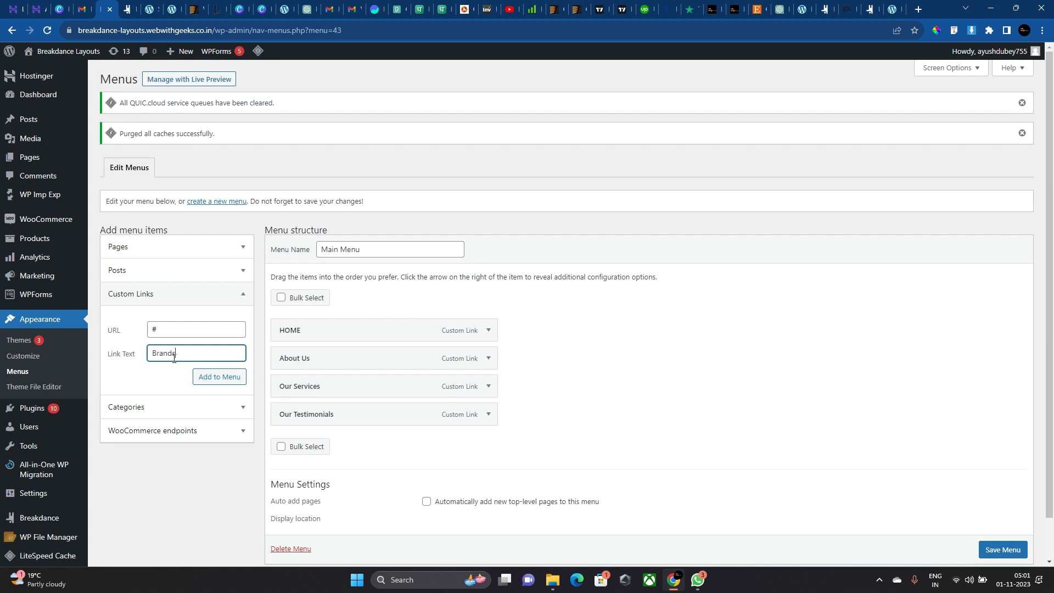
click(219, 377)
Save the Main Menu.
scroll(982, 549, down, 1)
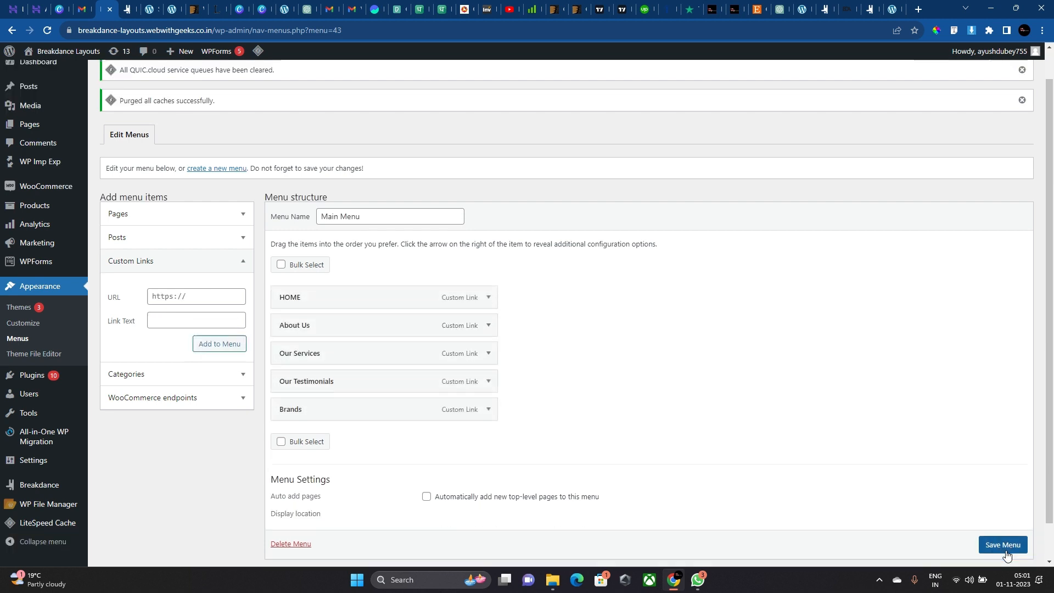
click(1002, 544)
scroll(364, 393, down, 2)
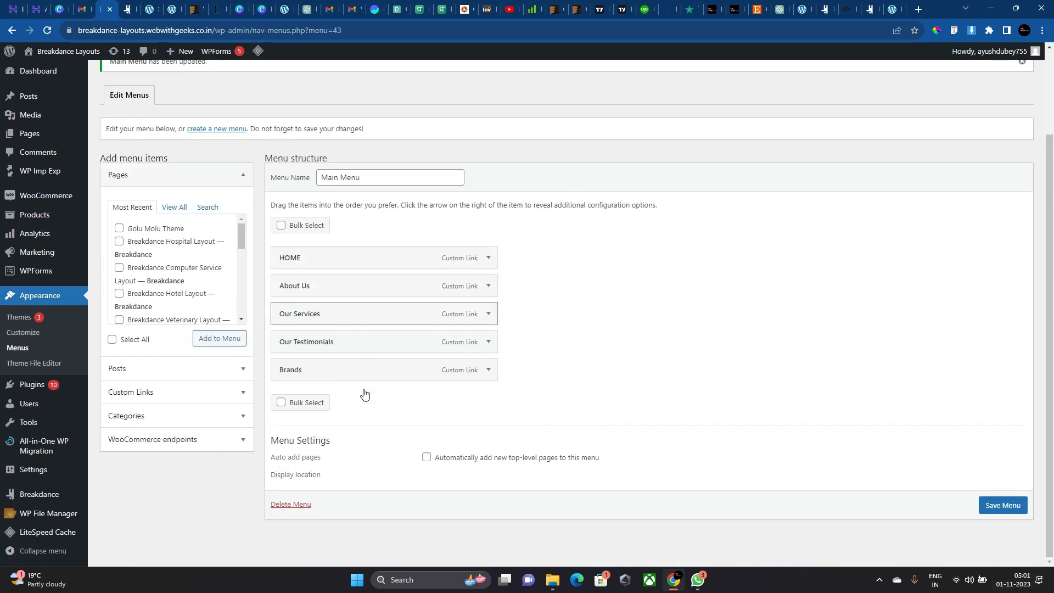
scroll(364, 393, up, 2)
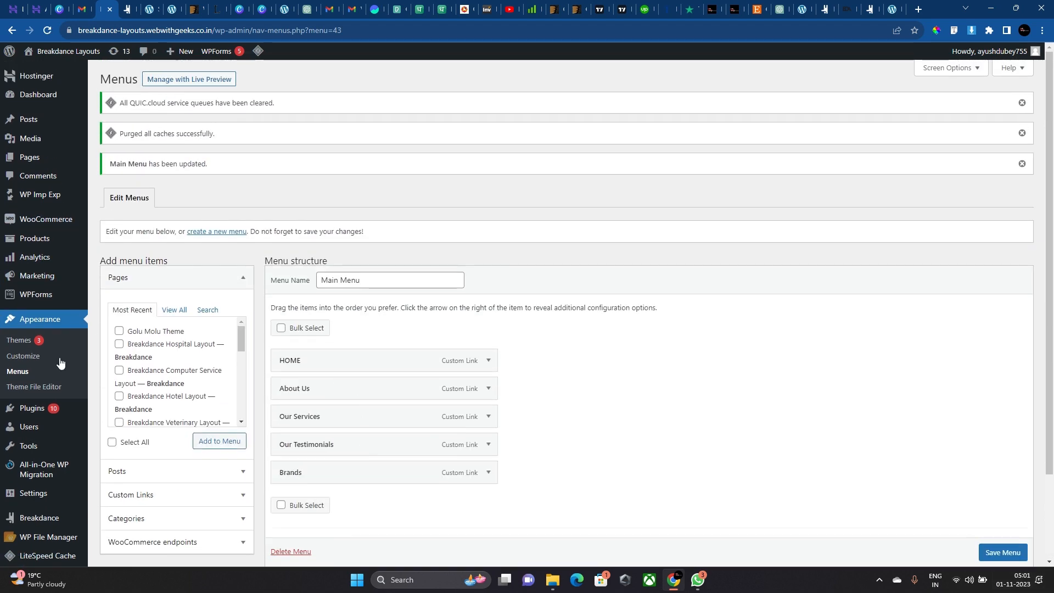
Assign Main Menu to the header's WP Menu element in Breakdance.
click(130, 6)
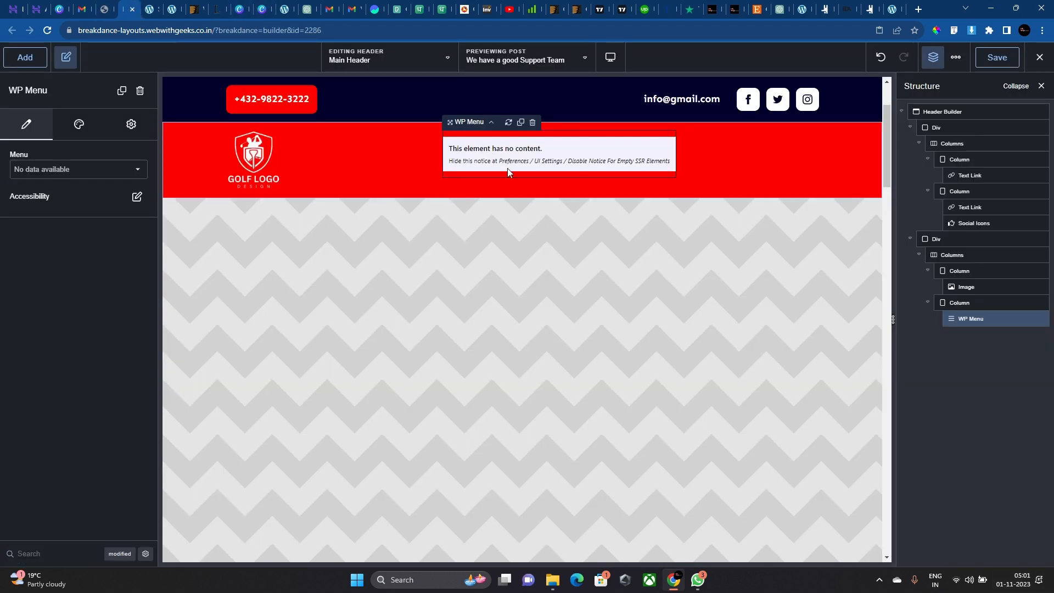
click(64, 173)
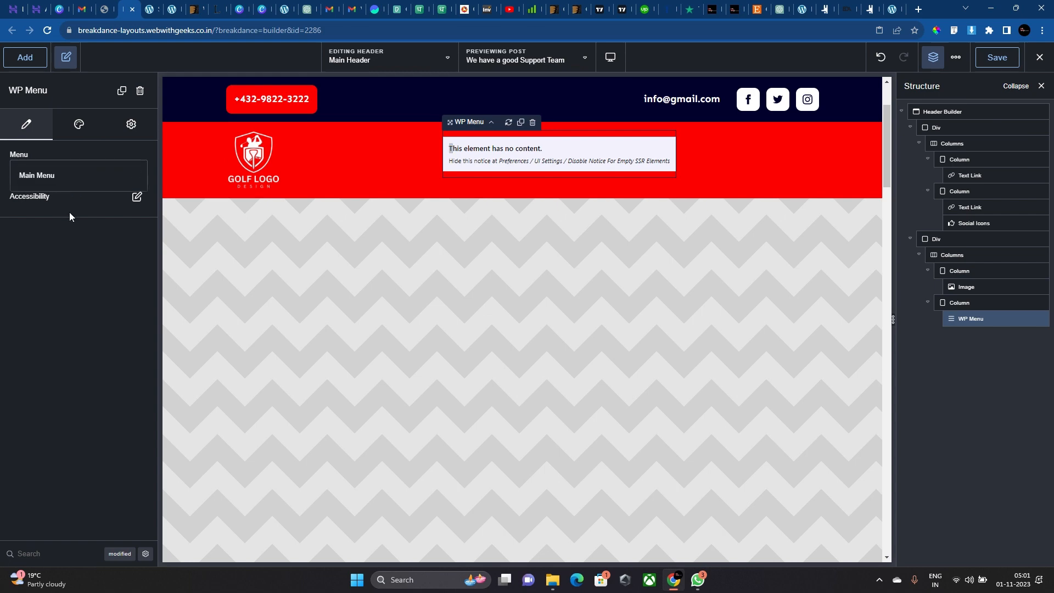
click(53, 175)
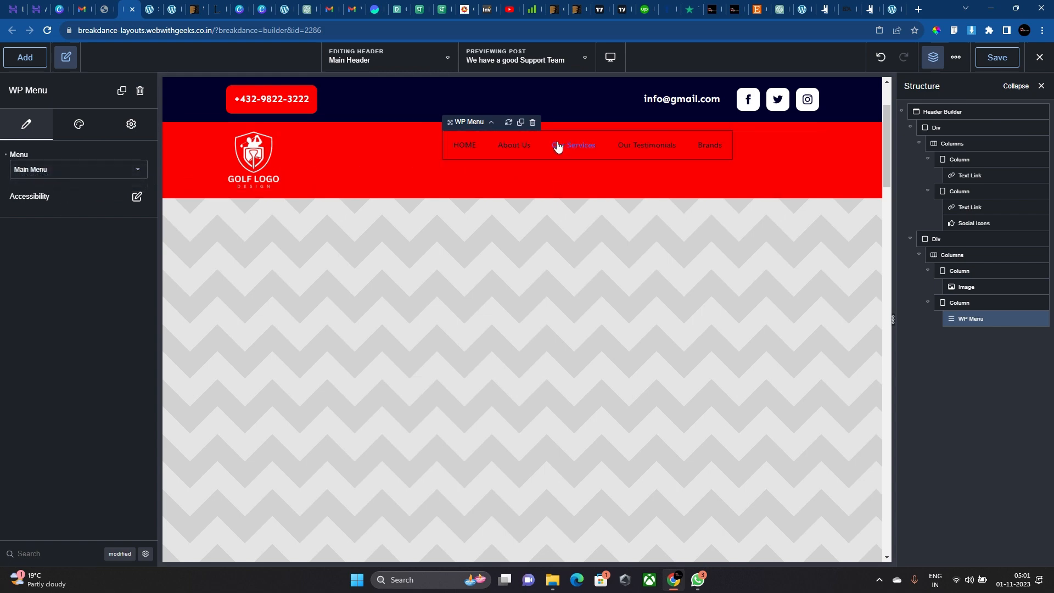
click(541, 167)
Vertically centre the WP Menu within its column.
click(74, 155)
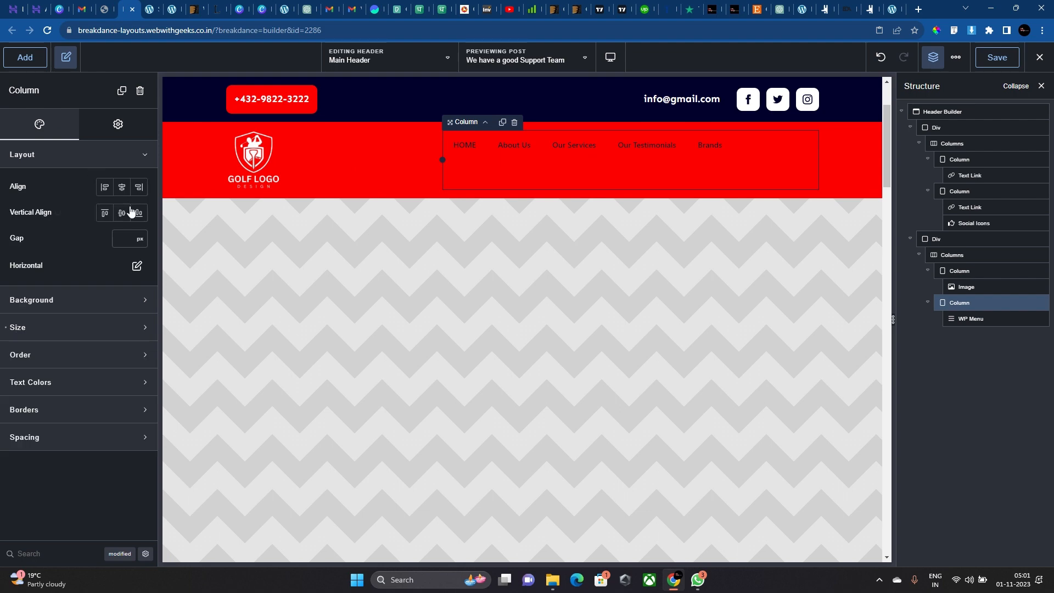
click(121, 212)
click(636, 161)
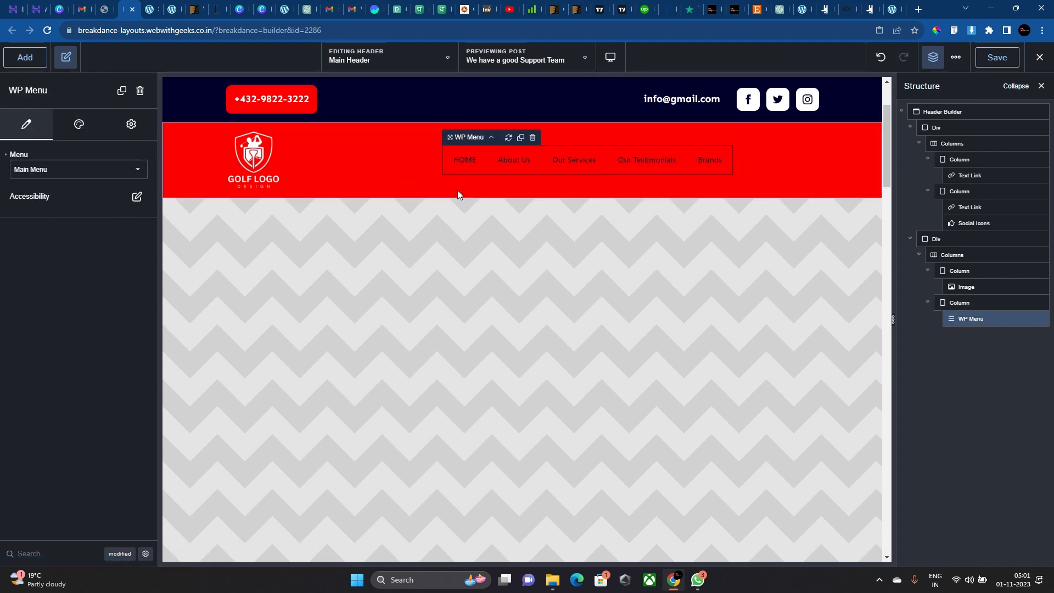
Make the menu link text white in the Poppins font.
click(79, 124)
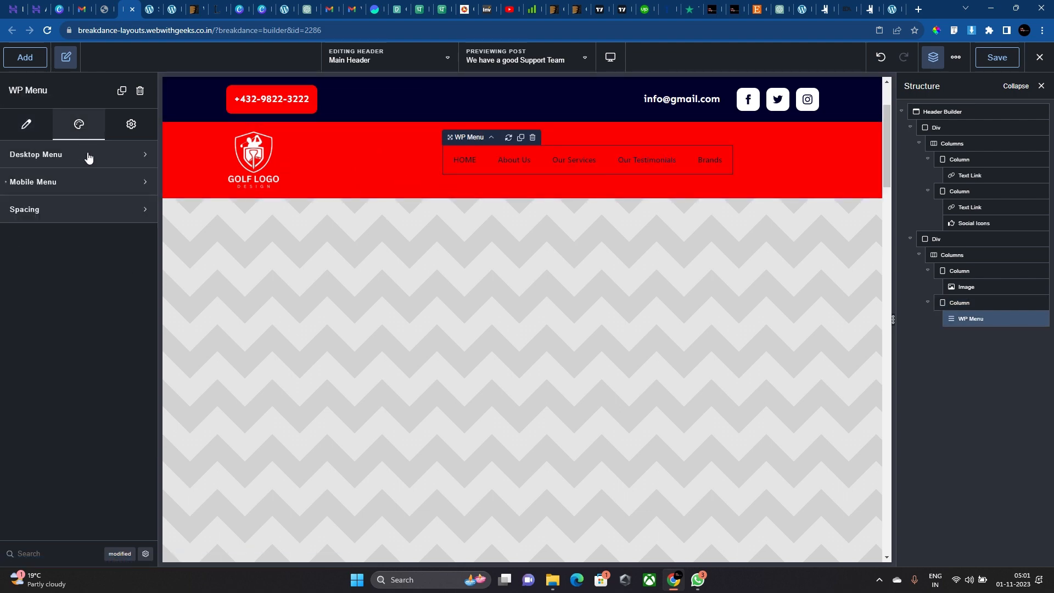
click(83, 155)
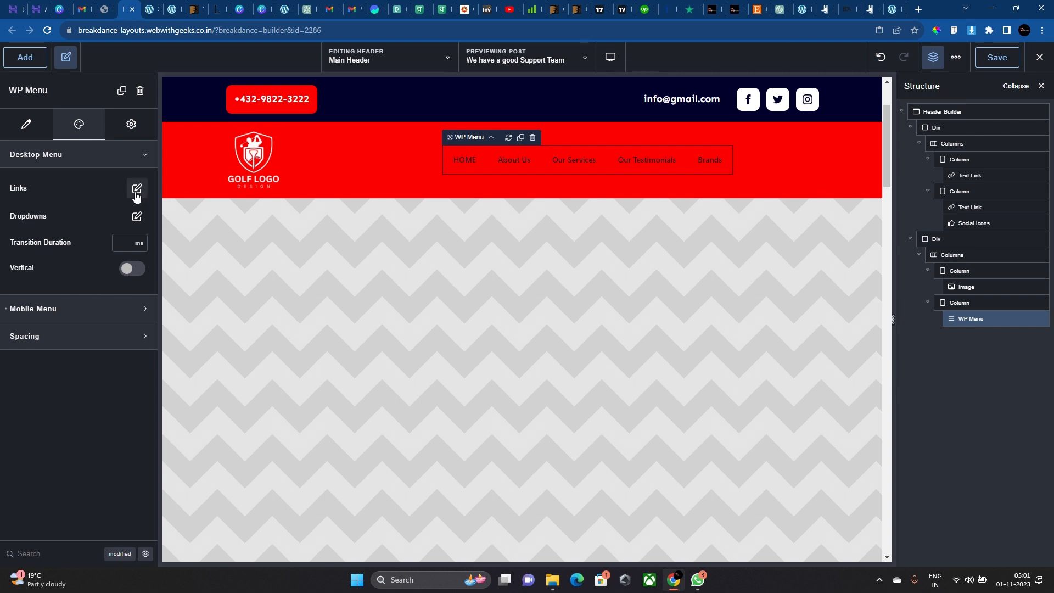
click(135, 188)
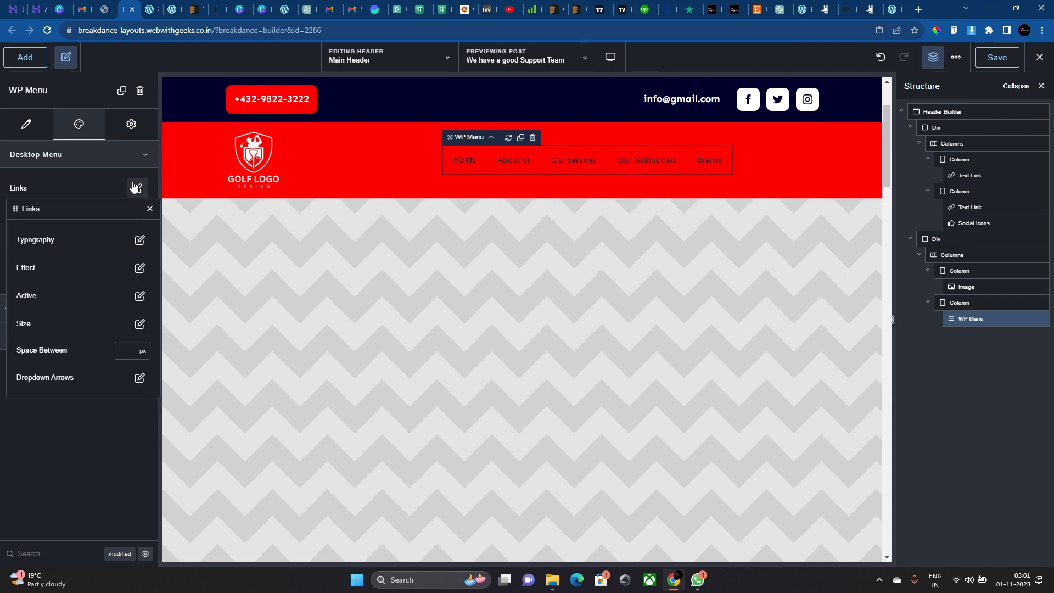
click(139, 240)
click(124, 293)
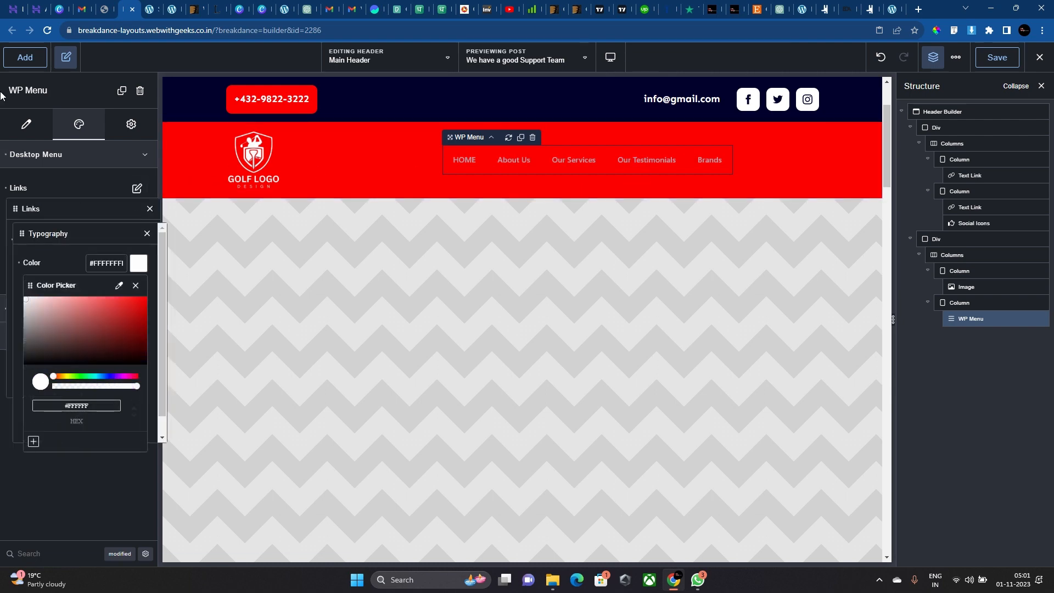
click(67, 262)
click(111, 317)
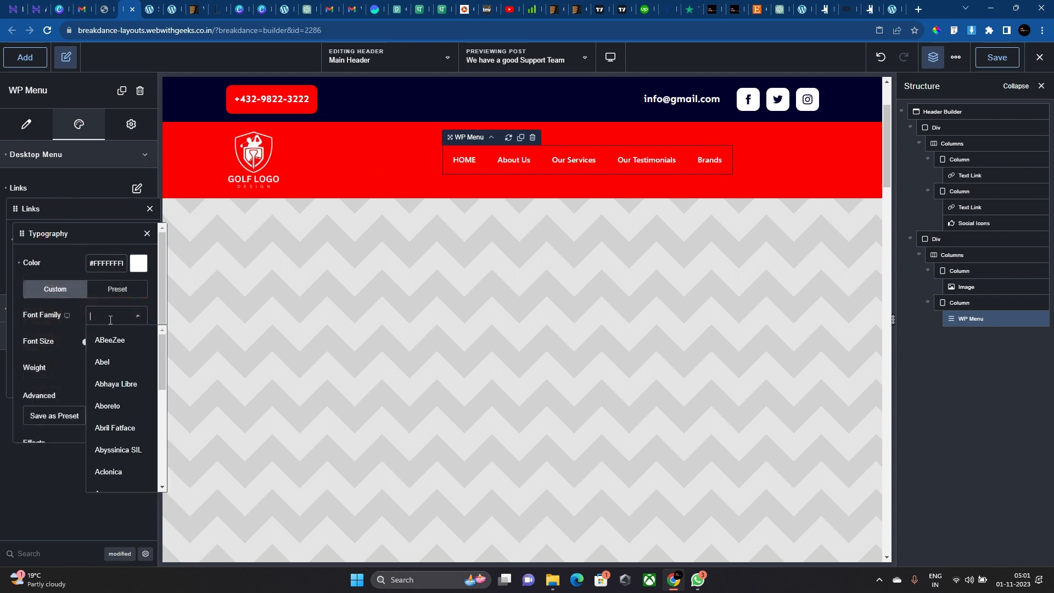
text(popp)
click(111, 338)
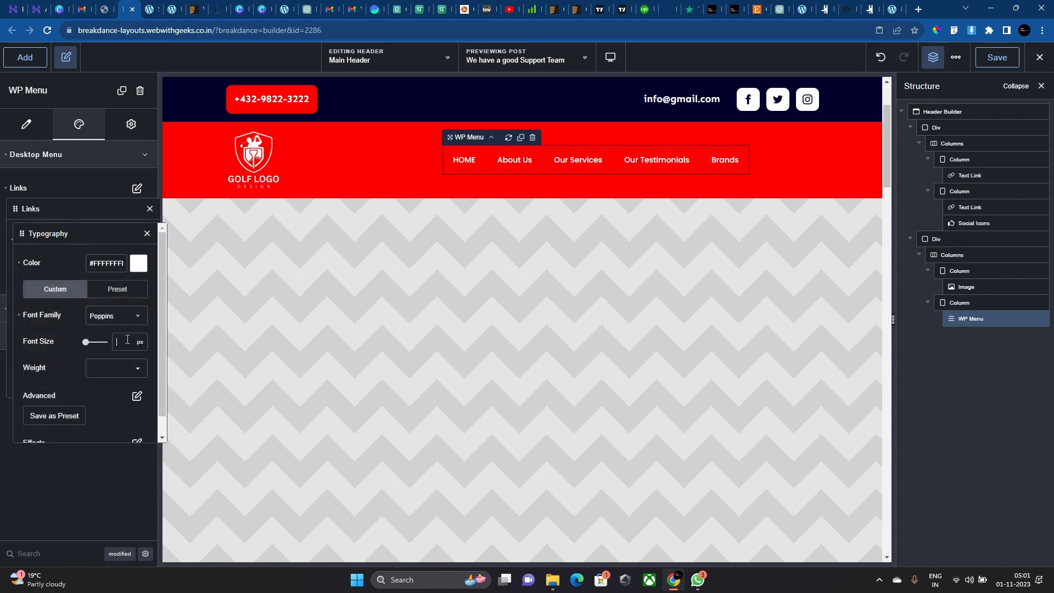
Set the menu links to 15 px, font weight 600, in uppercase.
click(127, 339)
text(20)
key(BackSpace)
key(BackSpace)
text(15)
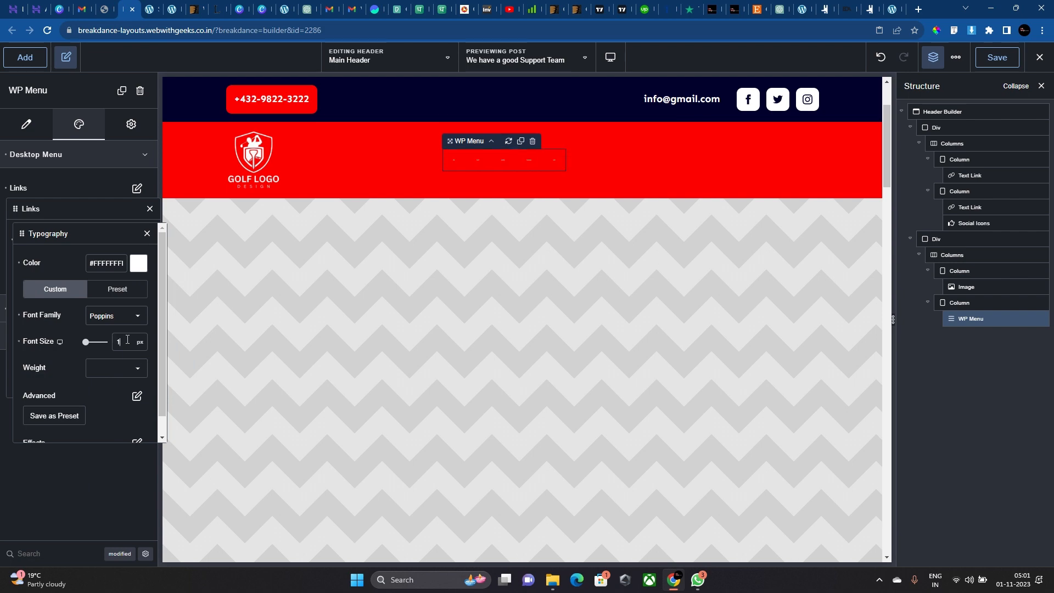
click(147, 375)
click(118, 472)
click(136, 395)
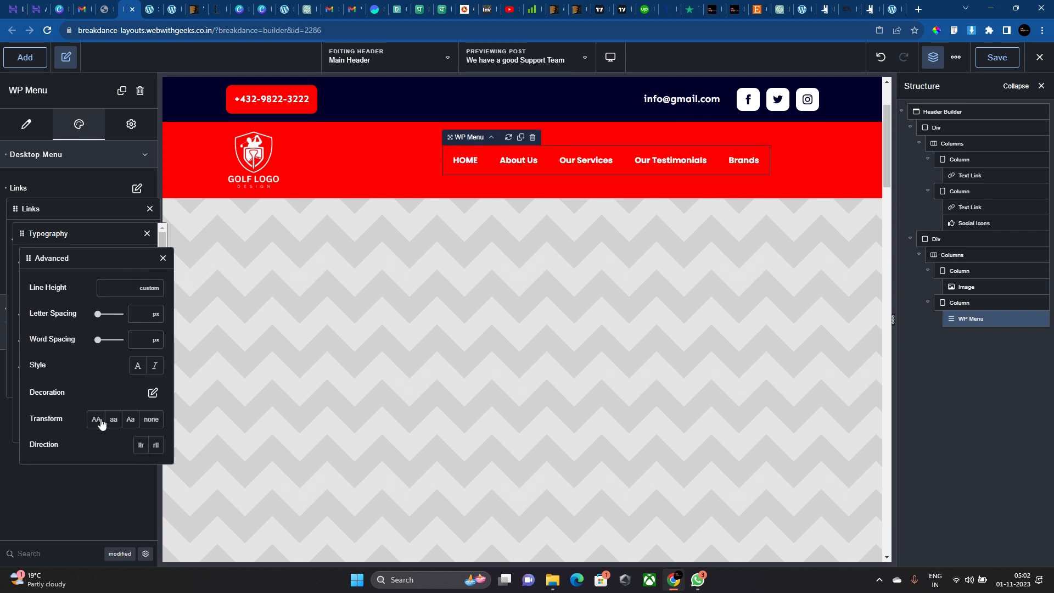
click(96, 420)
click(163, 258)
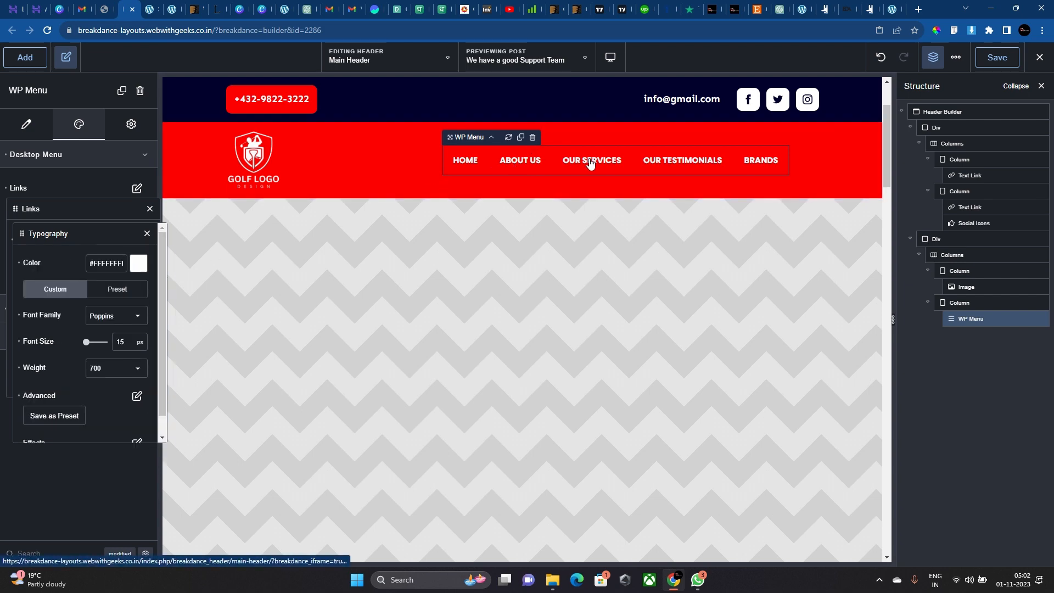
click(129, 367)
click(114, 492)
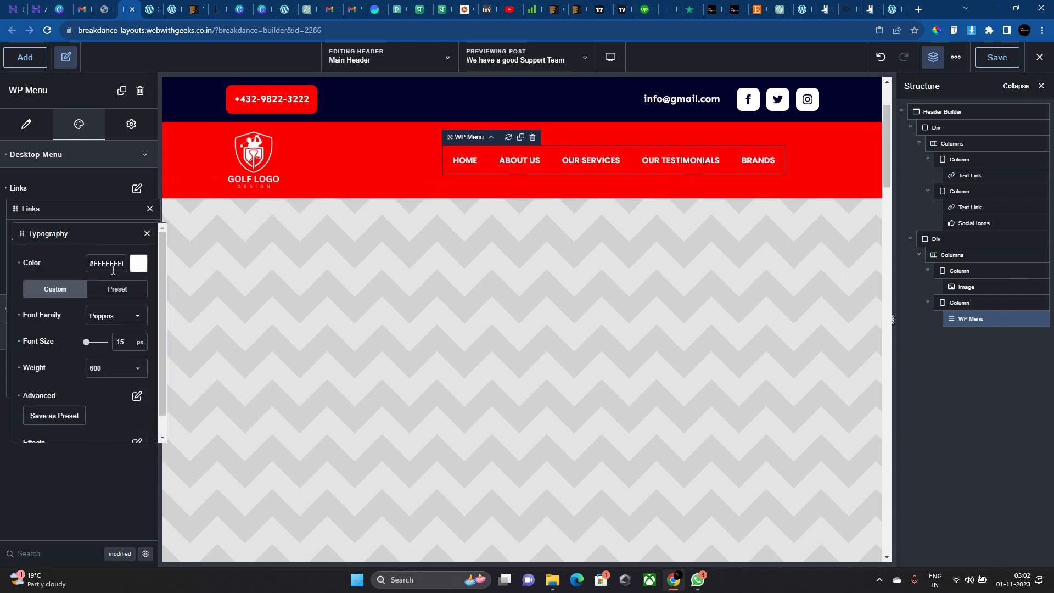
scroll(134, 363, down, 1)
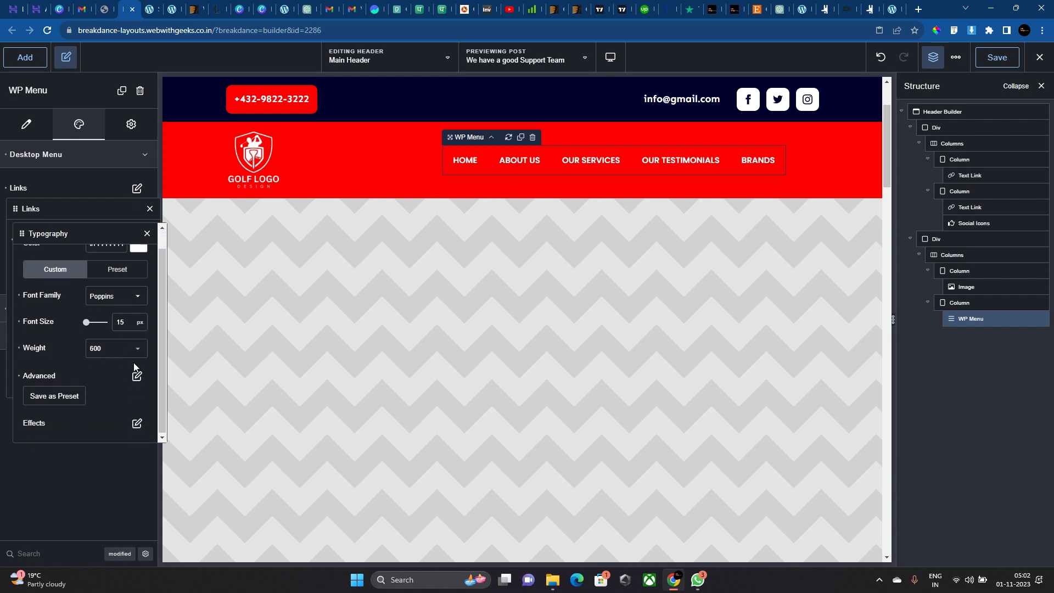
scroll(133, 362, up, 1)
click(108, 218)
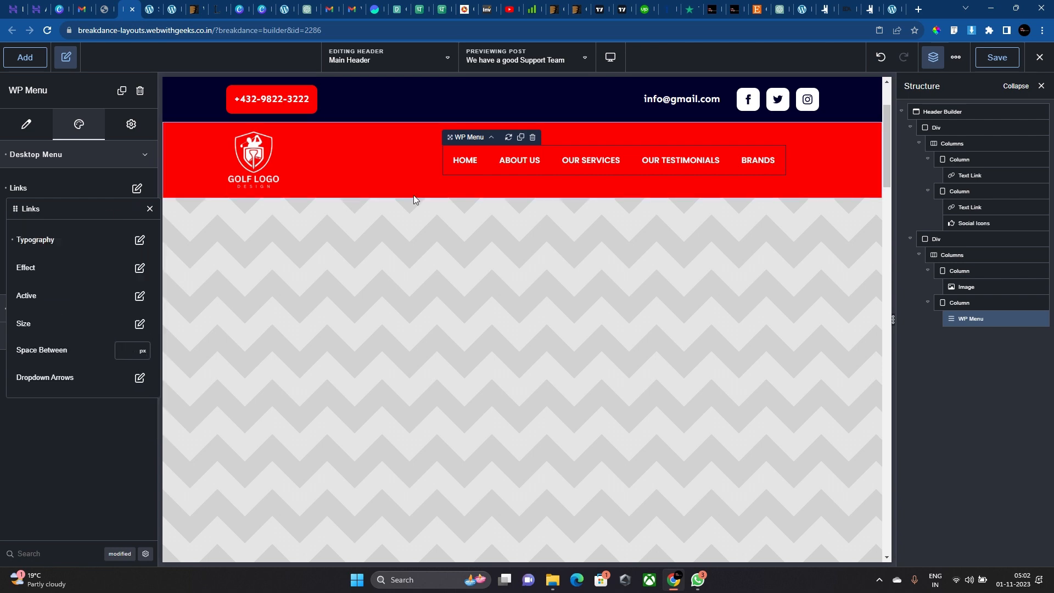
Set the link hover effect to a Background fill sliding in from the Right.
click(137, 268)
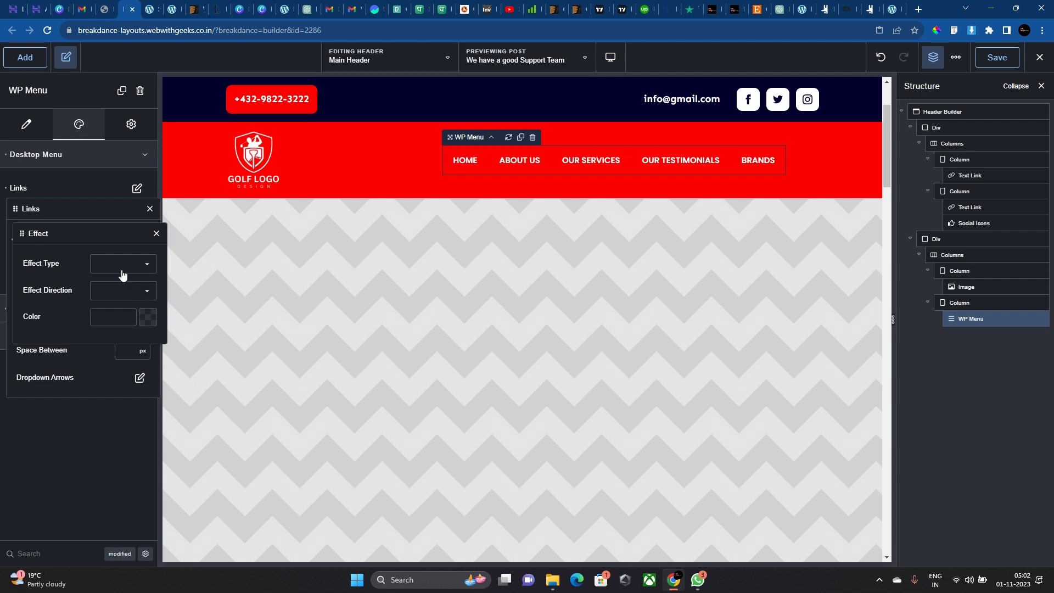
click(123, 275)
click(122, 272)
click(127, 288)
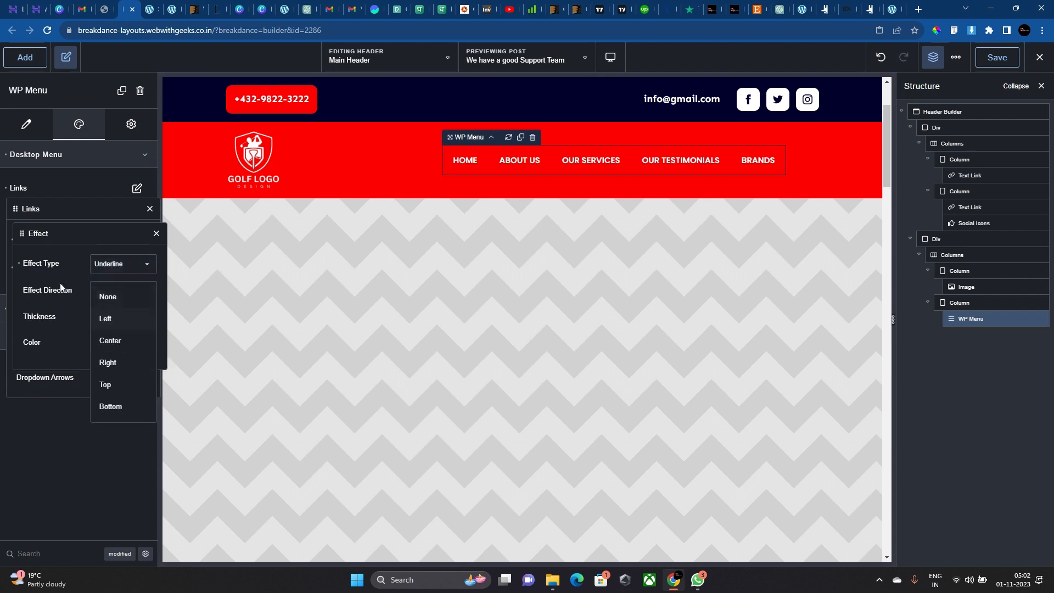
click(106, 269)
click(118, 264)
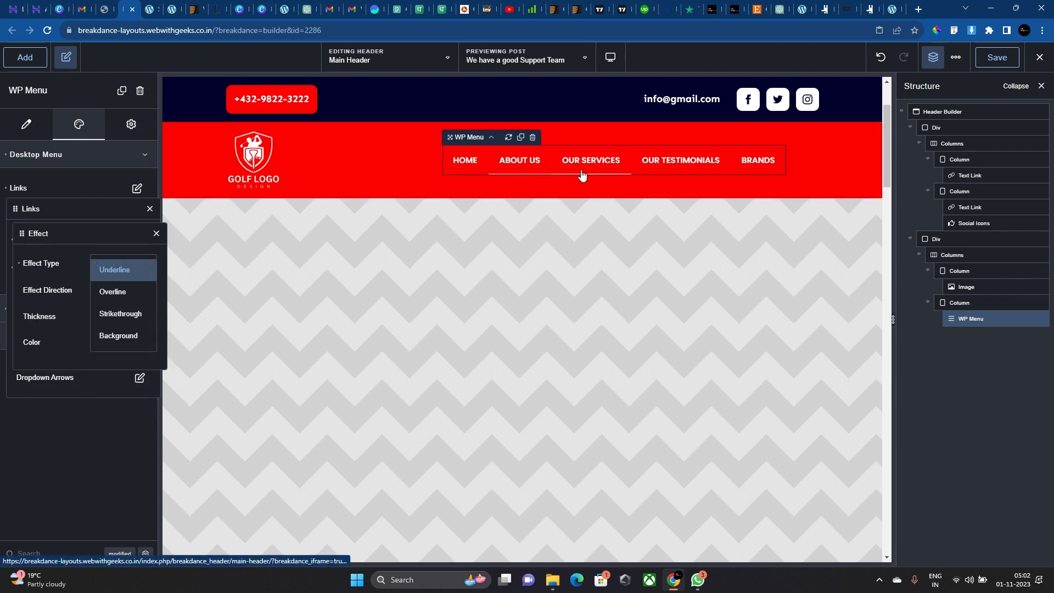
click(107, 291)
click(120, 275)
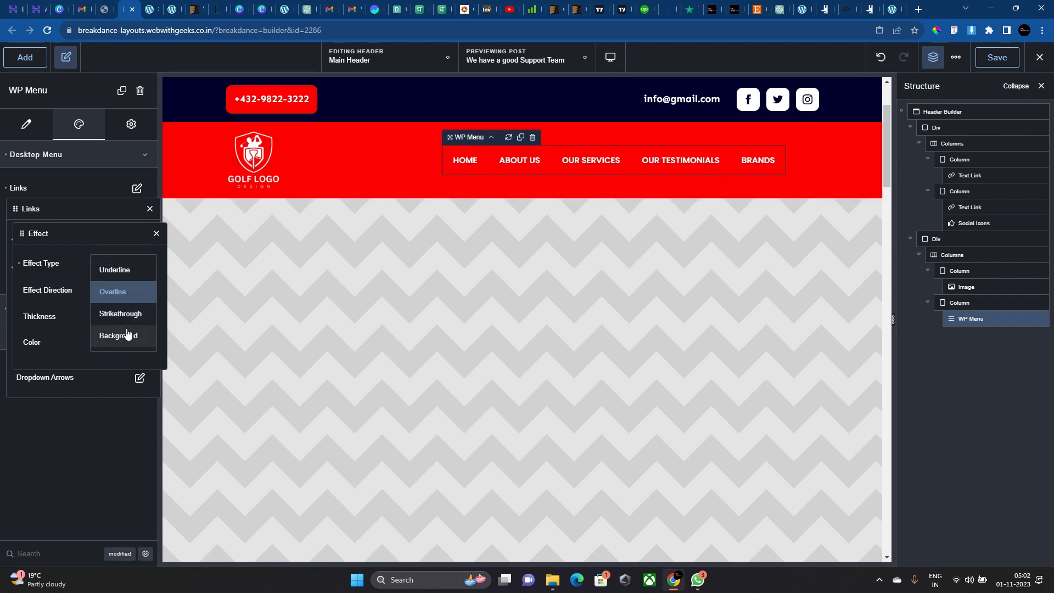
click(126, 313)
click(149, 268)
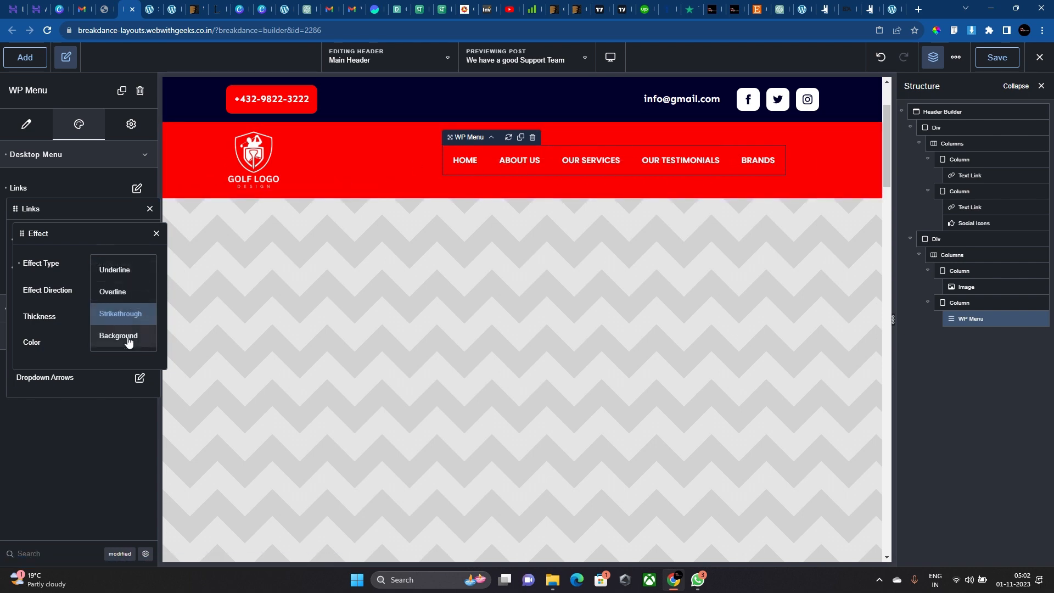
click(127, 335)
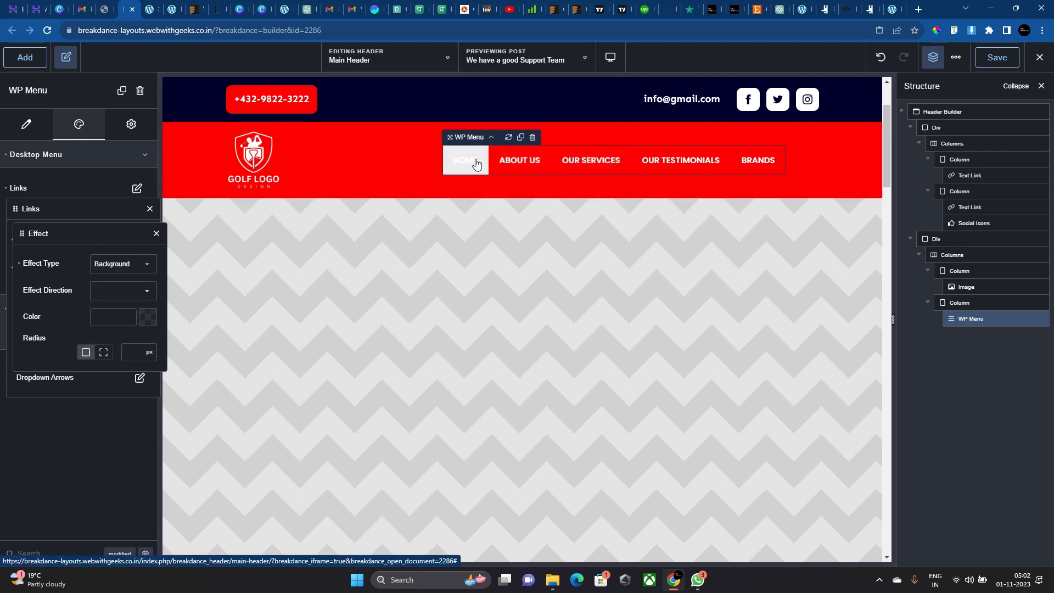
click(105, 292)
click(126, 342)
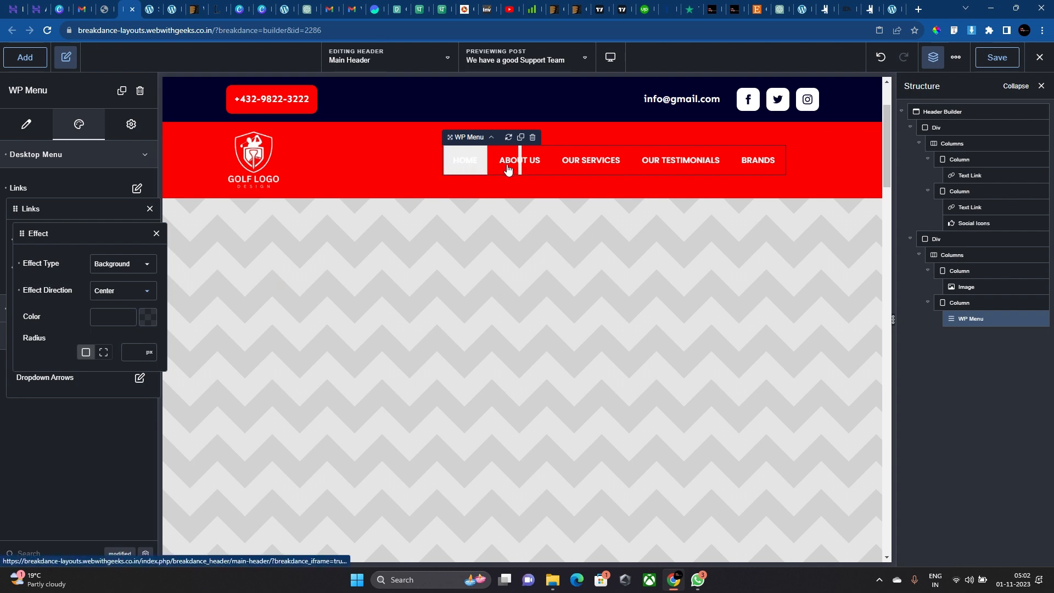
click(109, 292)
click(107, 362)
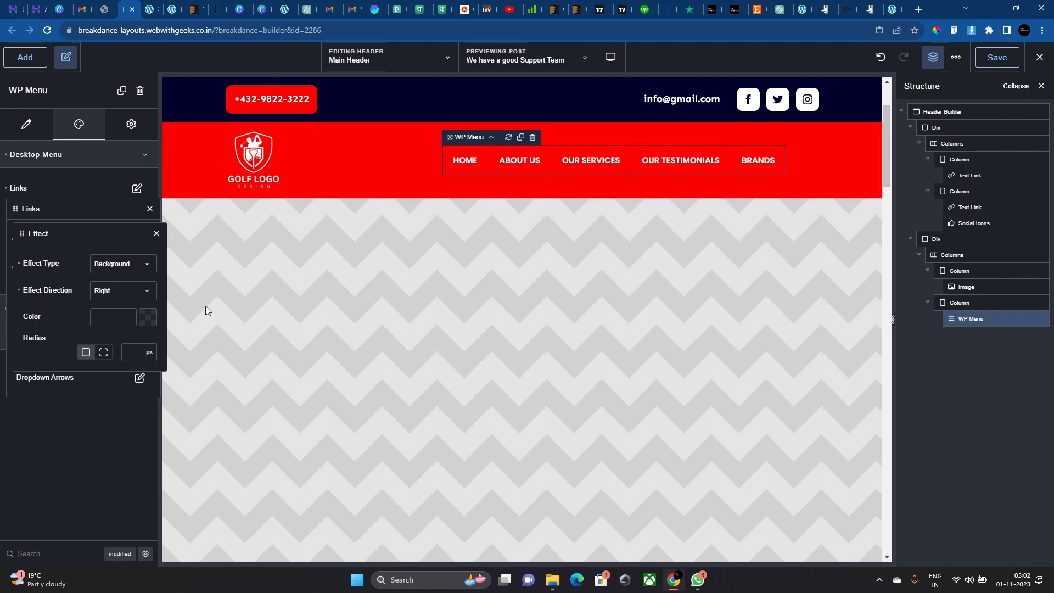
Colour the hover background navy #02002DFF, copied from the top bar, and clear its radius.
click(148, 316)
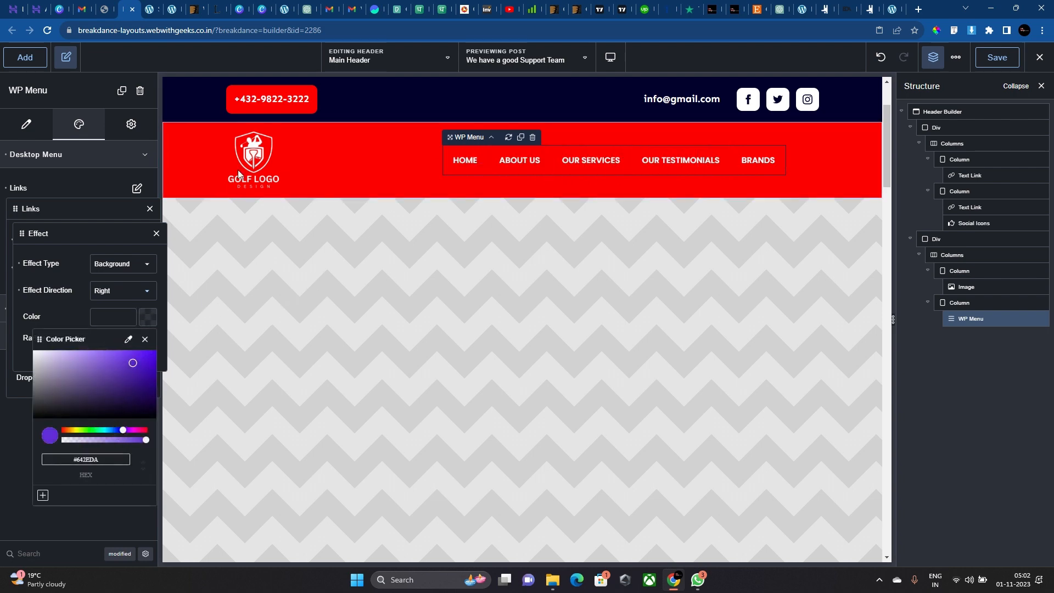
click(198, 107)
double_click(96, 330)
key(ctrl+c)
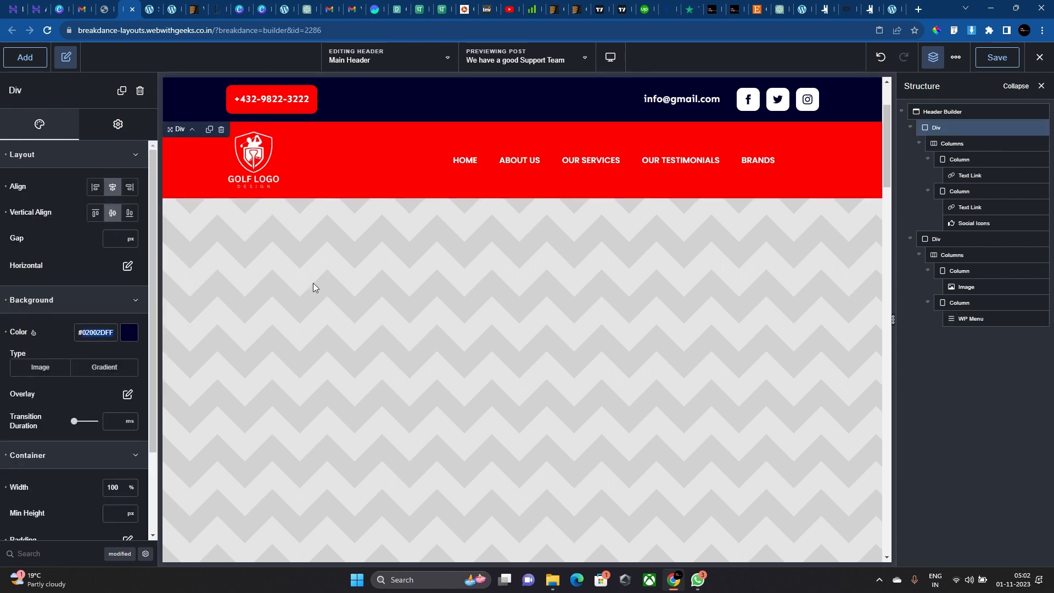
click(522, 160)
click(137, 189)
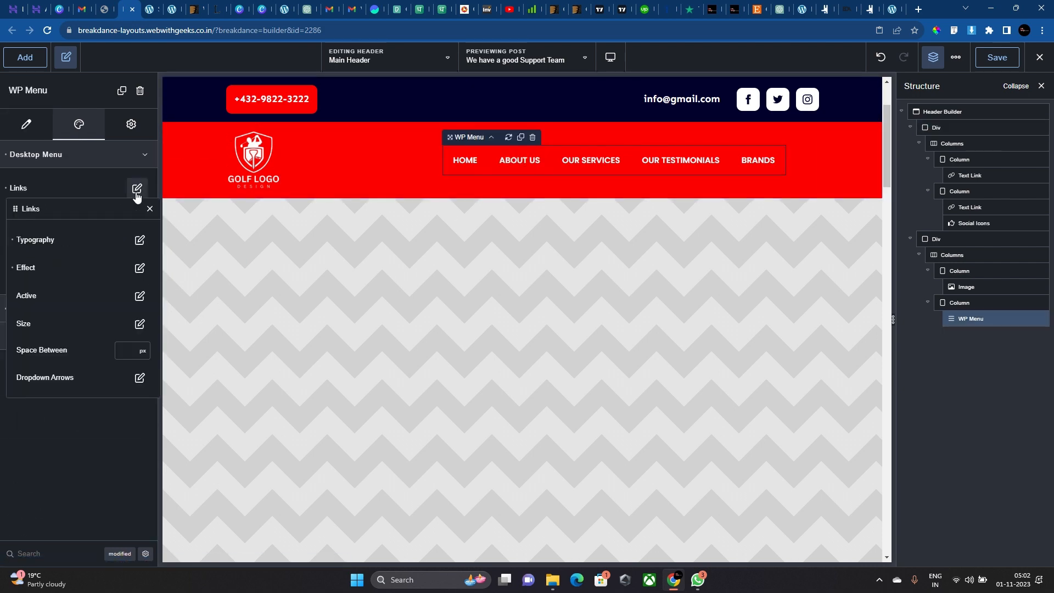
click(140, 267)
click(123, 315)
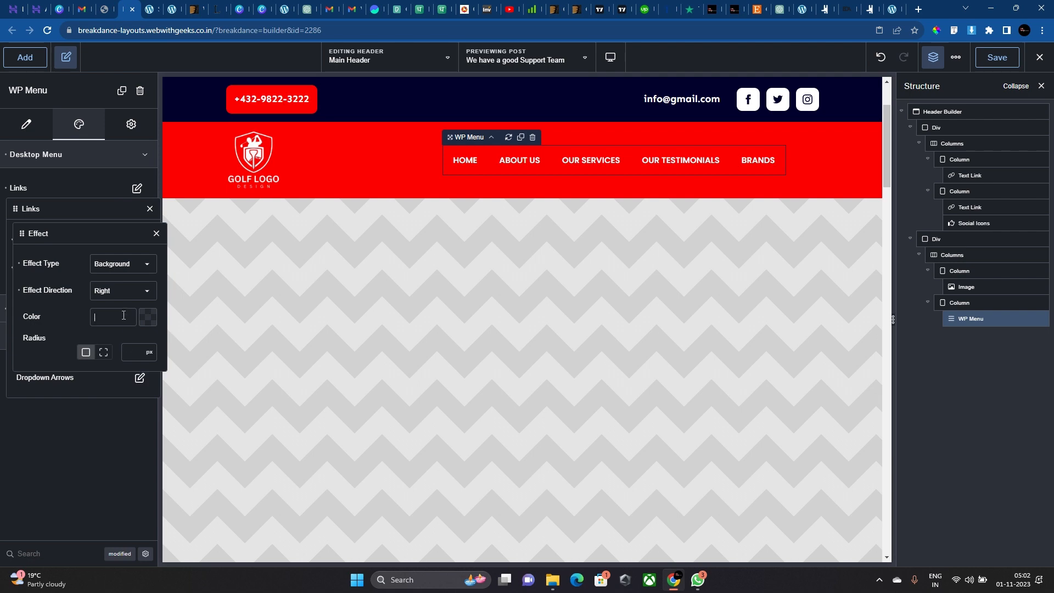
key(ctrl+v)
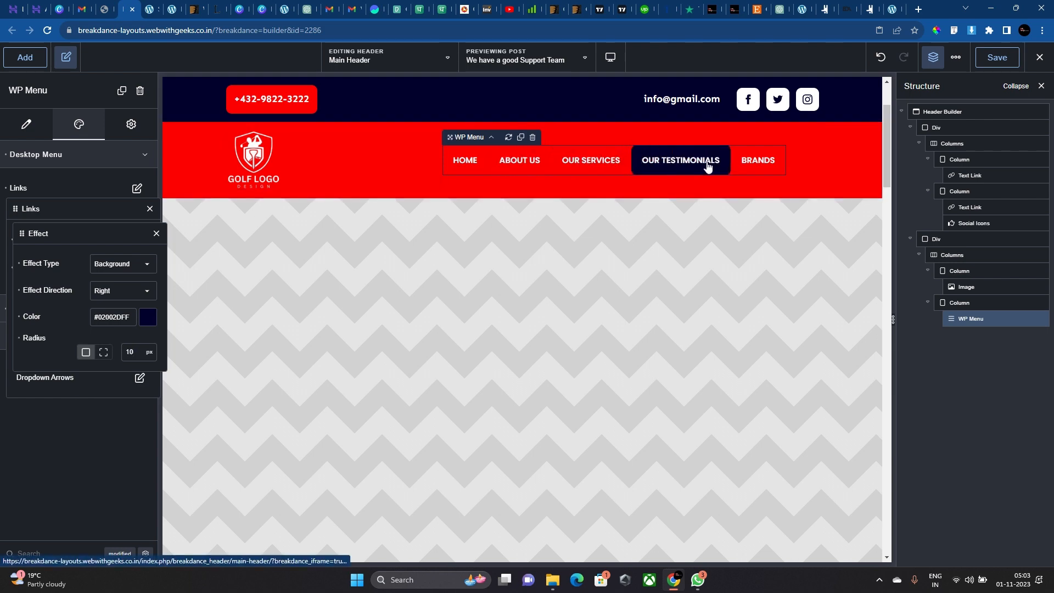
key(BackSpace)
key(BackSpace)
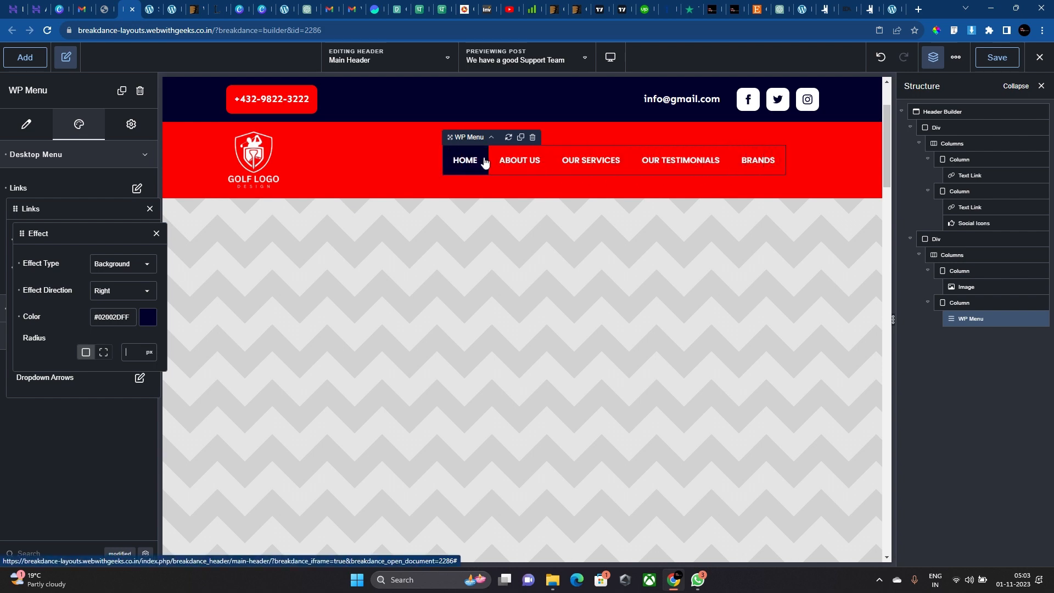
click(997, 58)
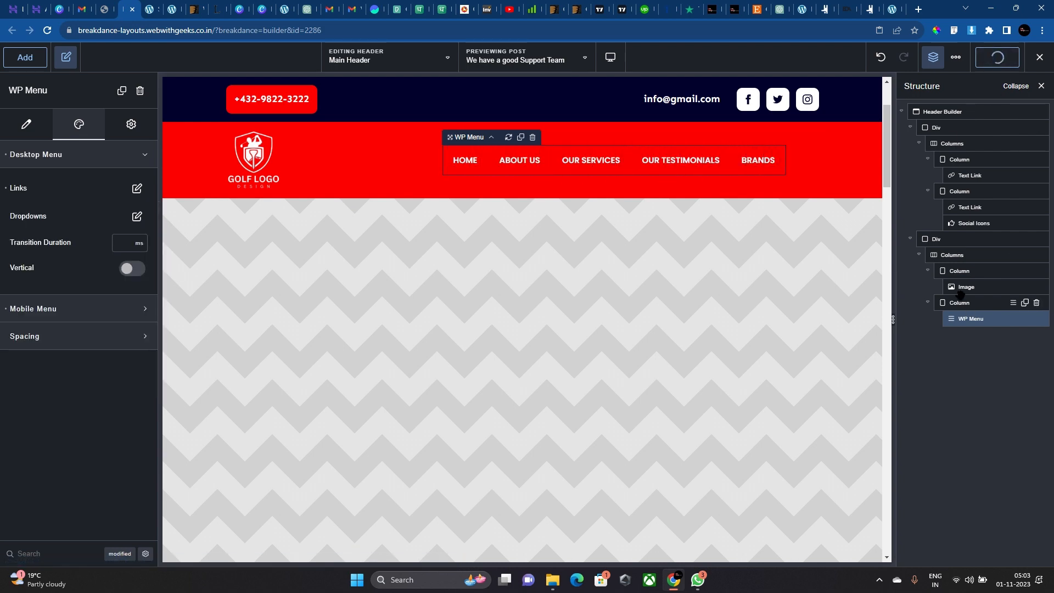
Shrink the Golf Logo image width to 70 px.
click(959, 299)
click(255, 169)
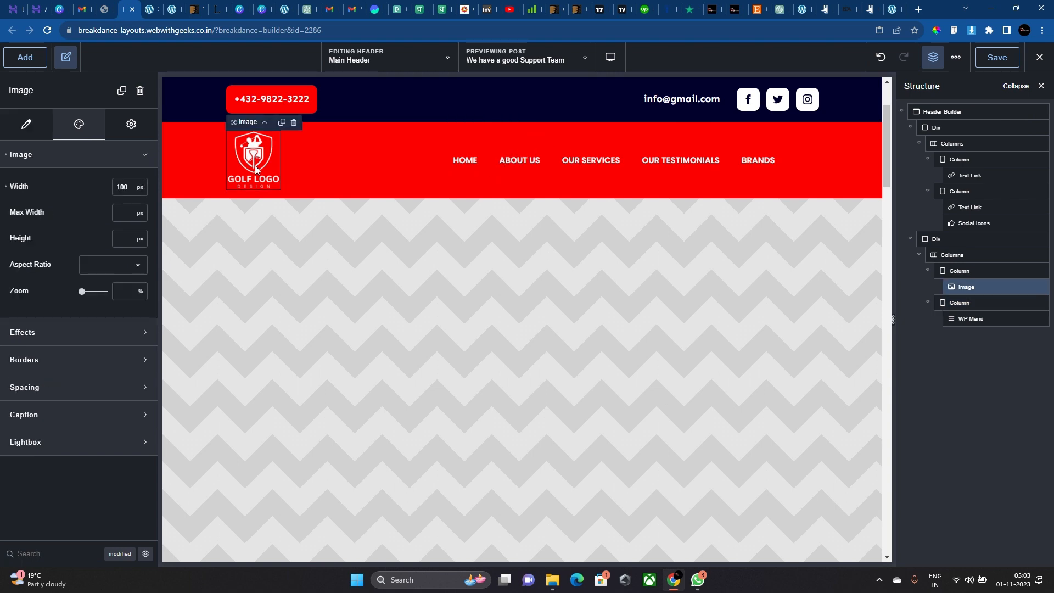
text(70)
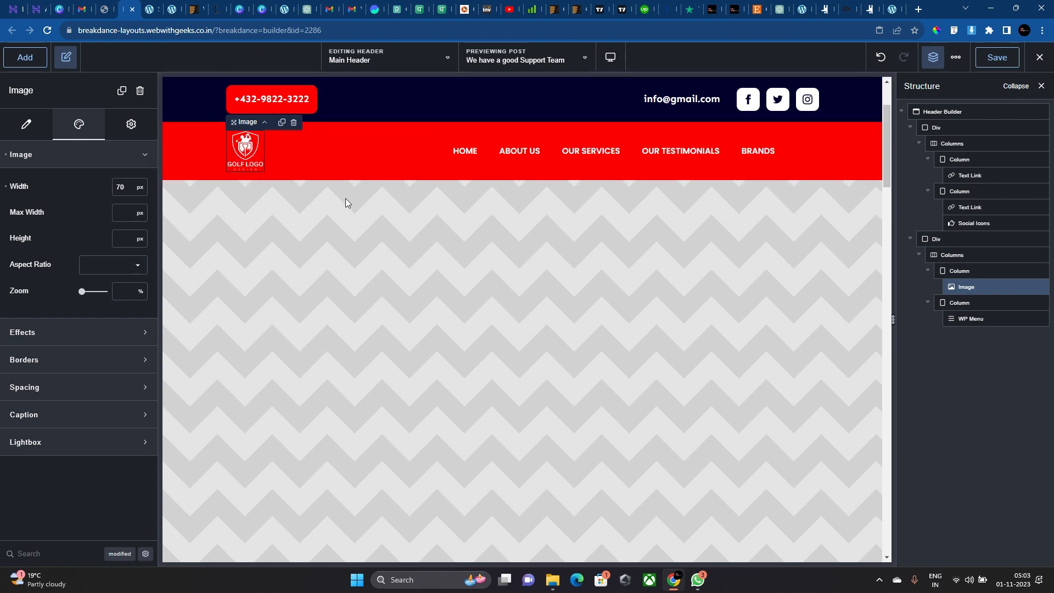
scroll(412, 166, down, 2)
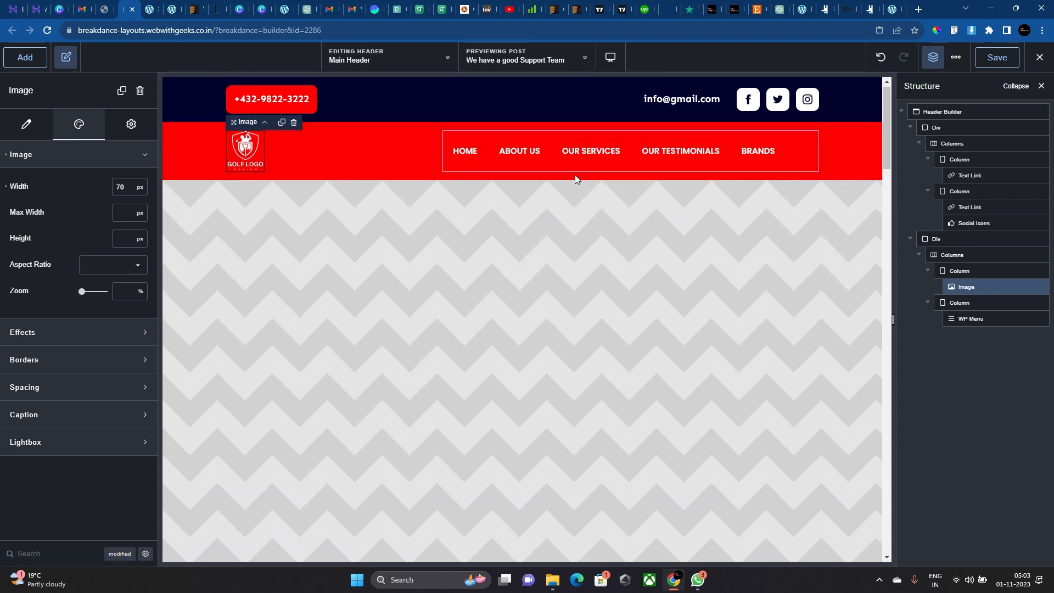
scroll(574, 175, up, 4)
scroll(484, 187, down, 2)
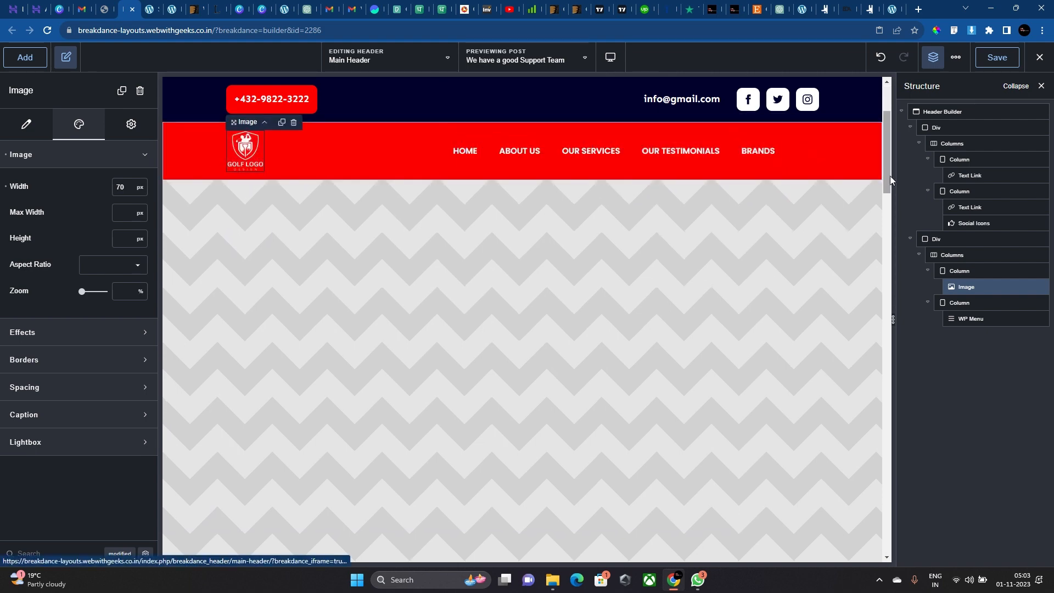
Expand the WP Menu's Mobile Menu settings.
click(686, 162)
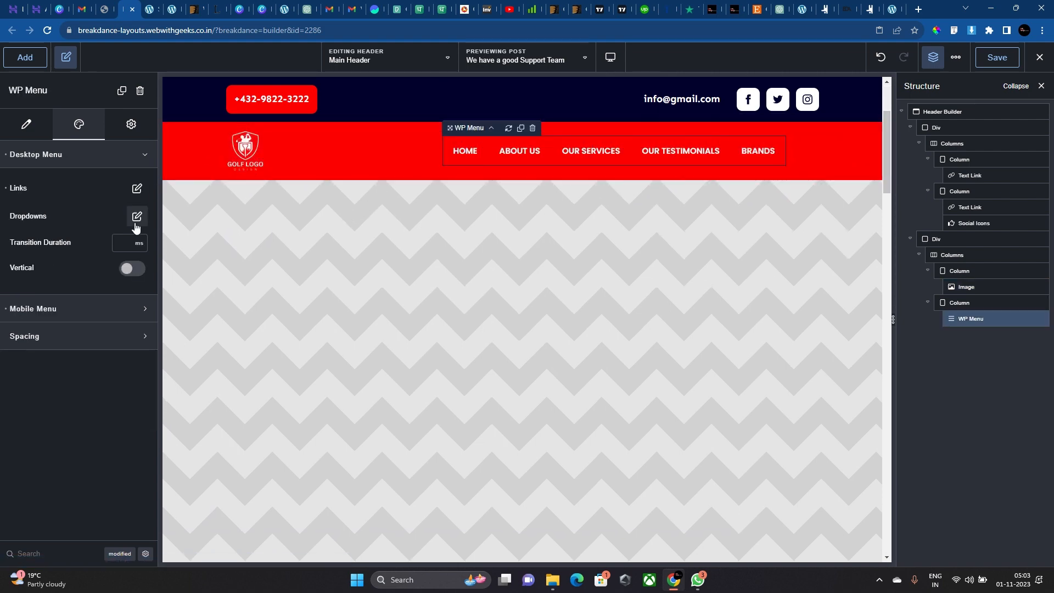
click(113, 312)
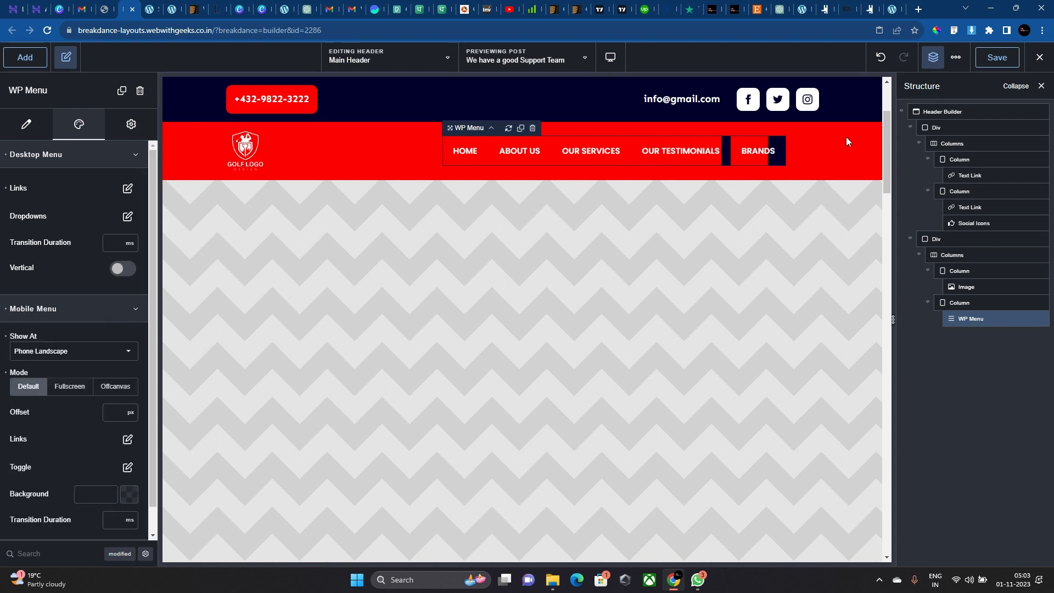
click(962, 302)
Add a Button beside the navigation menu labelled 'CONTACT US'.
click(24, 57)
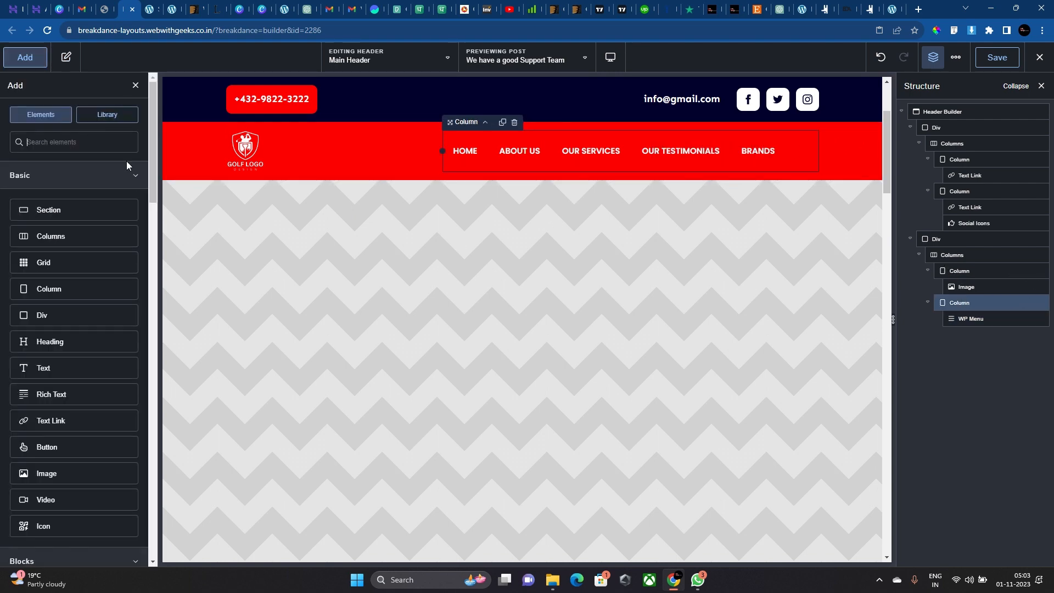
text(butt)
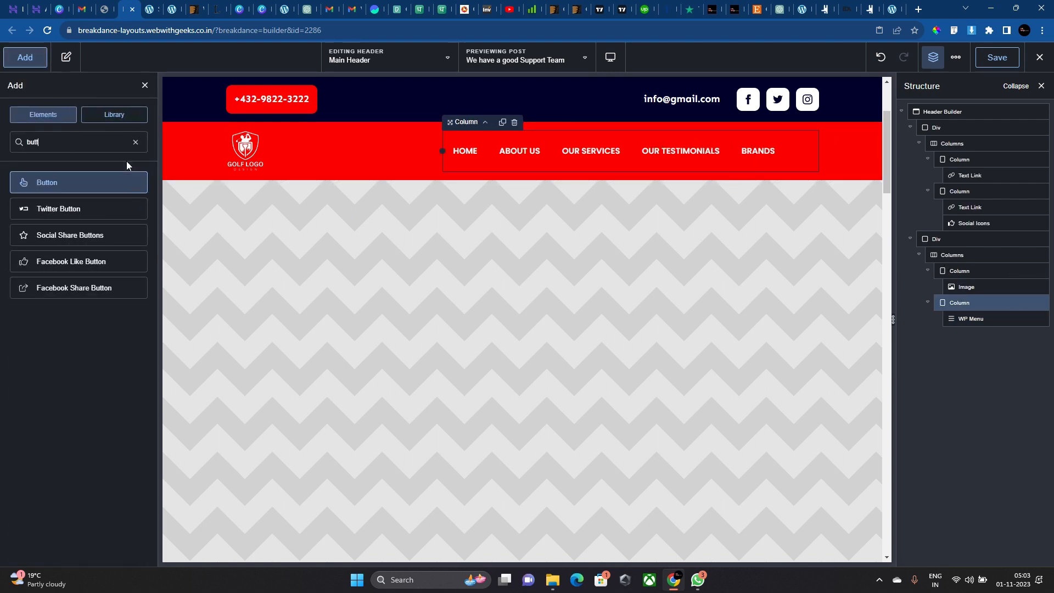
click(101, 185)
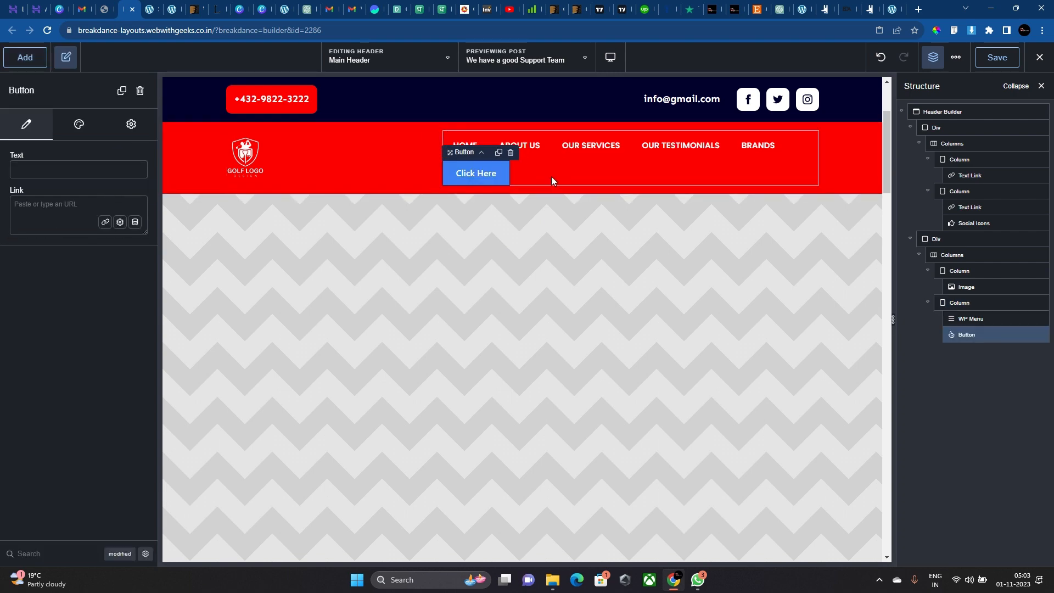
click(60, 161)
text(CONTACT Y)
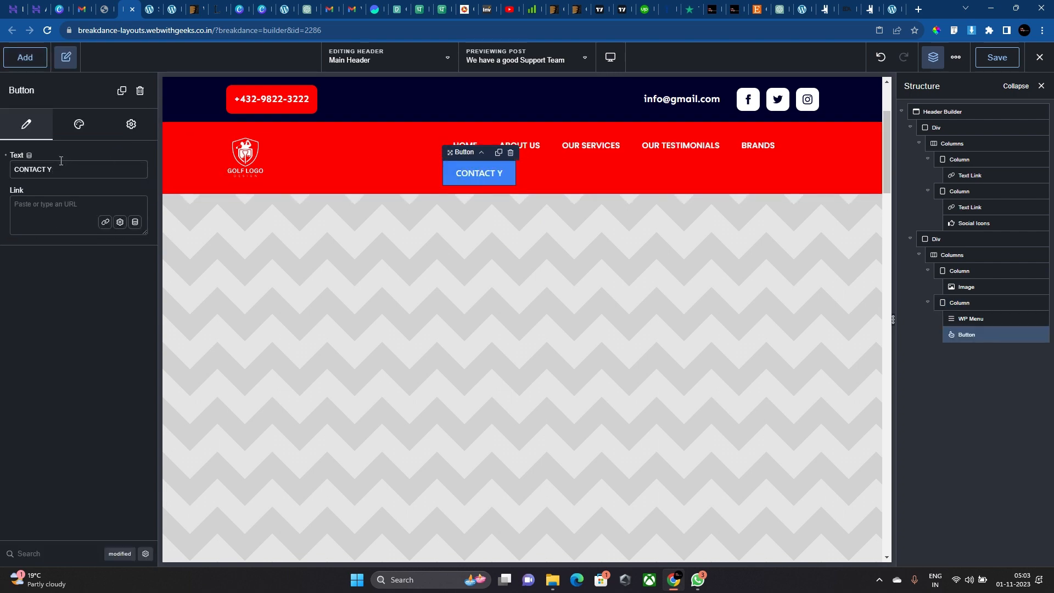
key(BackSpace)
text(US)
Give the button a custom style with 20px top/bottom and 40px left/right padding.
click(79, 124)
click(88, 156)
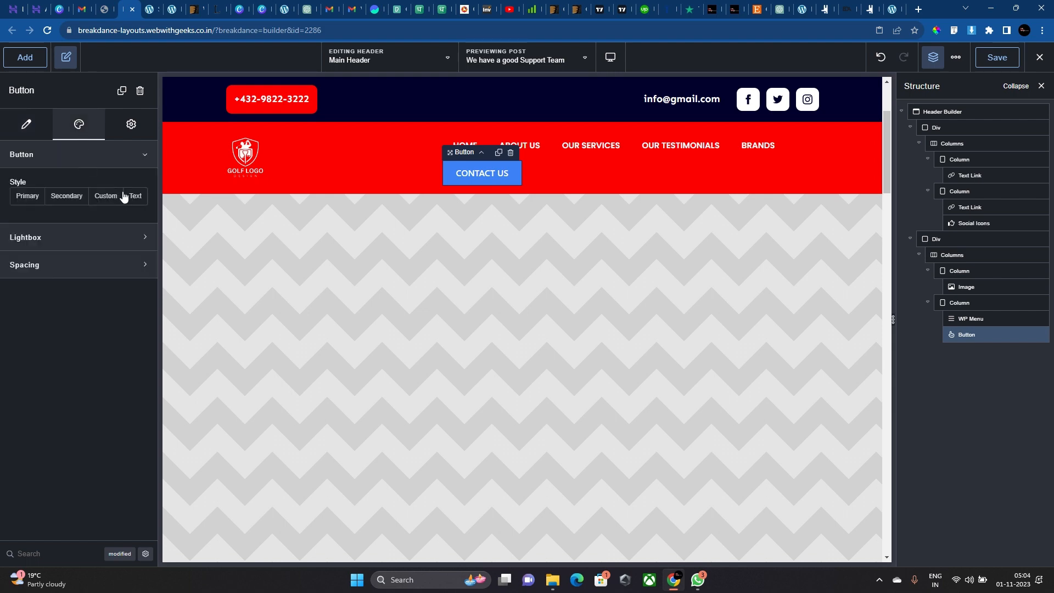
click(106, 196)
click(136, 222)
click(129, 275)
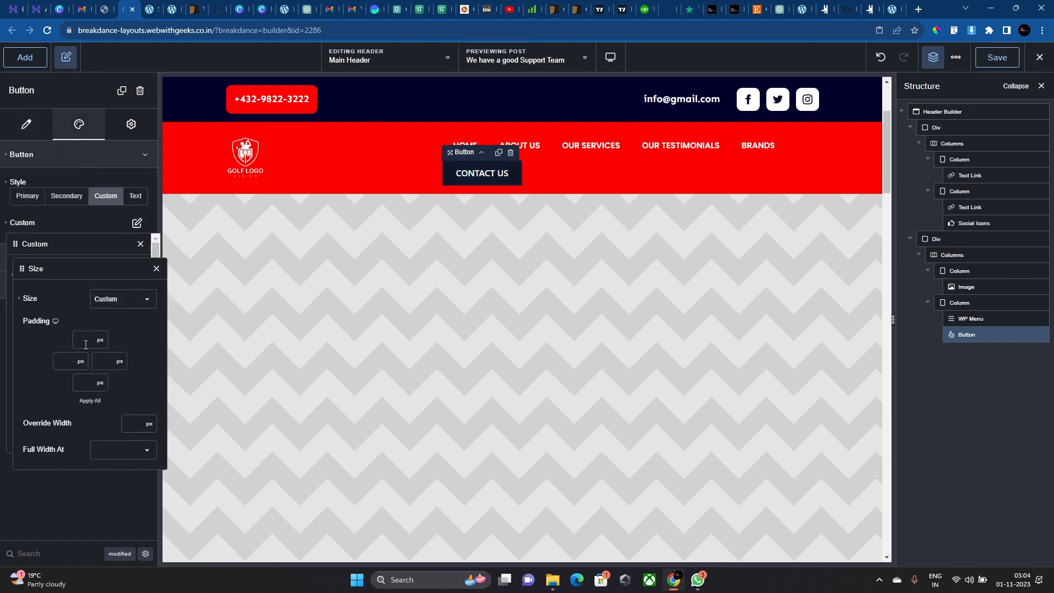
click(86, 342)
text(2020)
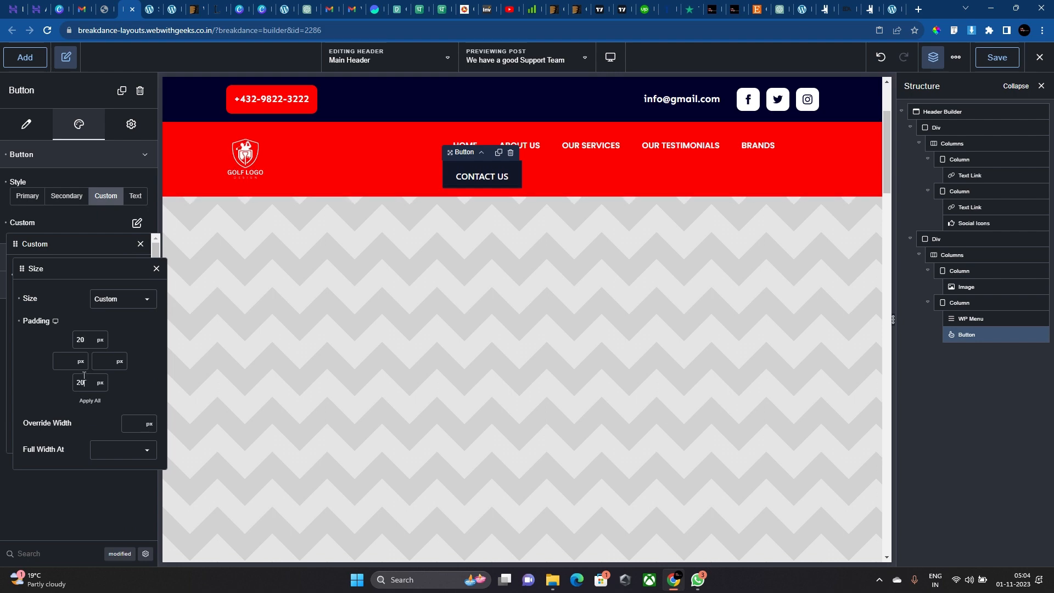
click(59, 360)
text(40)
click(96, 360)
text(40)
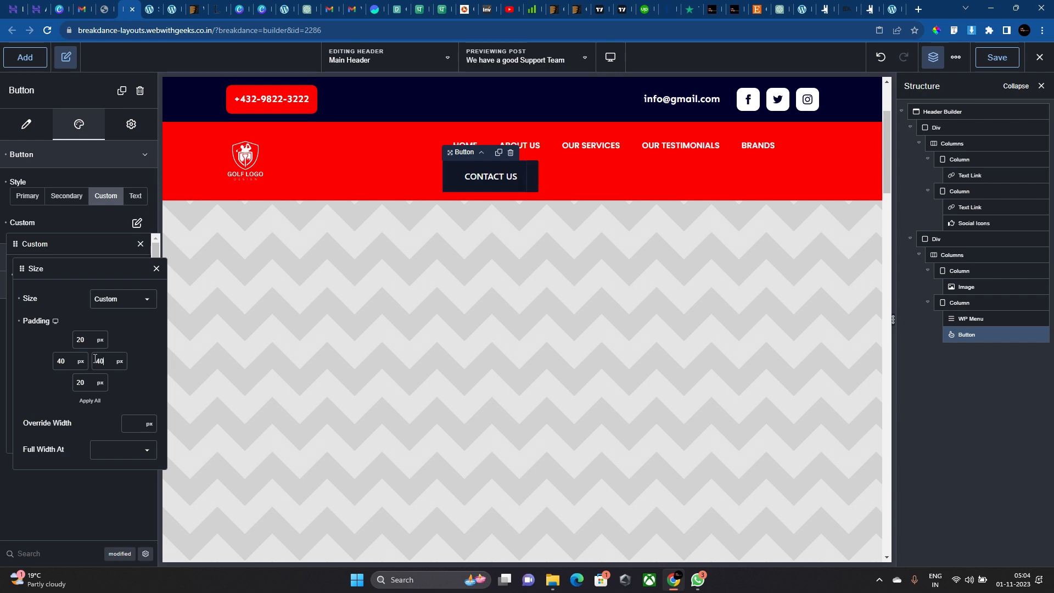
click(156, 268)
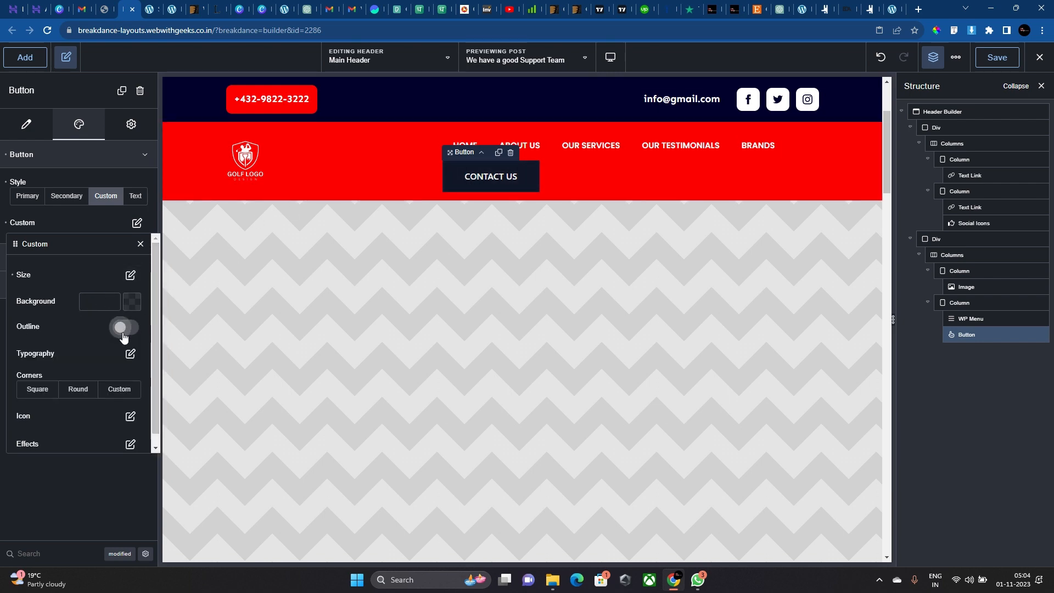
Set the button background to navy #02002D with custom 10px corners.
click(131, 301)
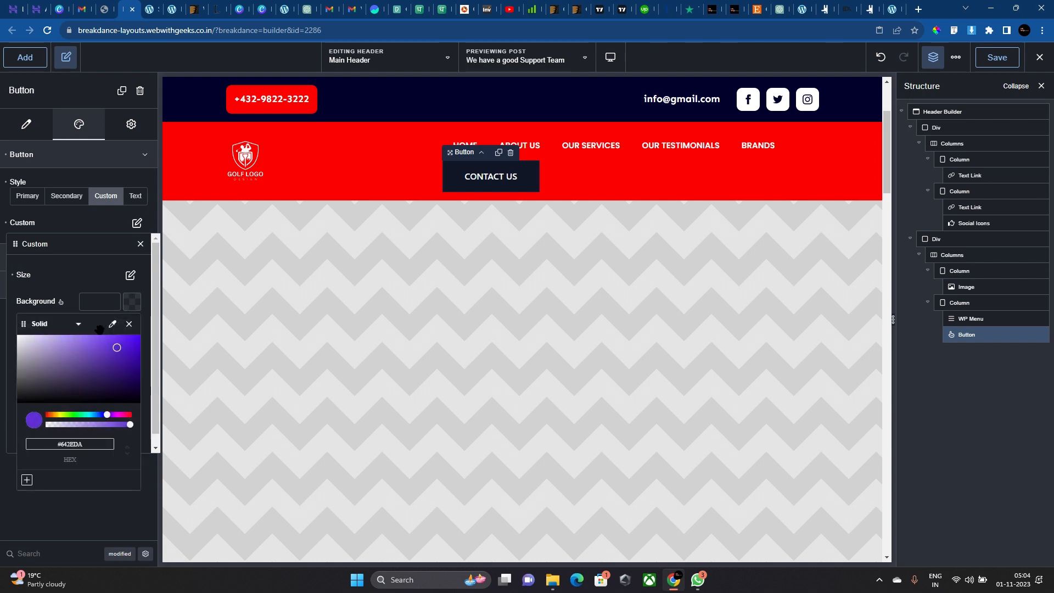
drag(34, 367, 1, 175)
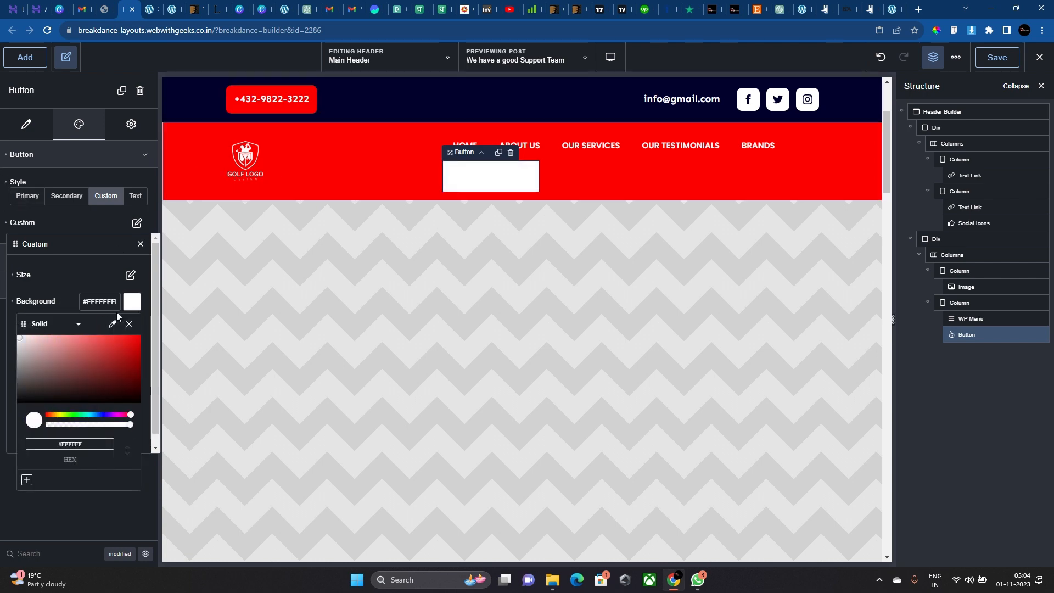
text(#02002D)
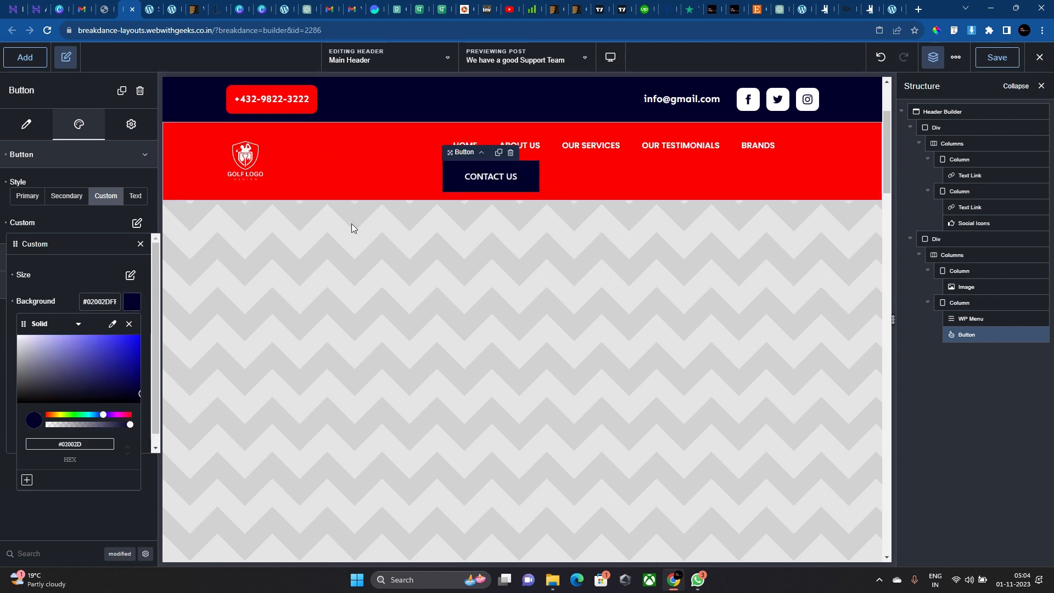
click(57, 288)
click(119, 388)
click(121, 414)
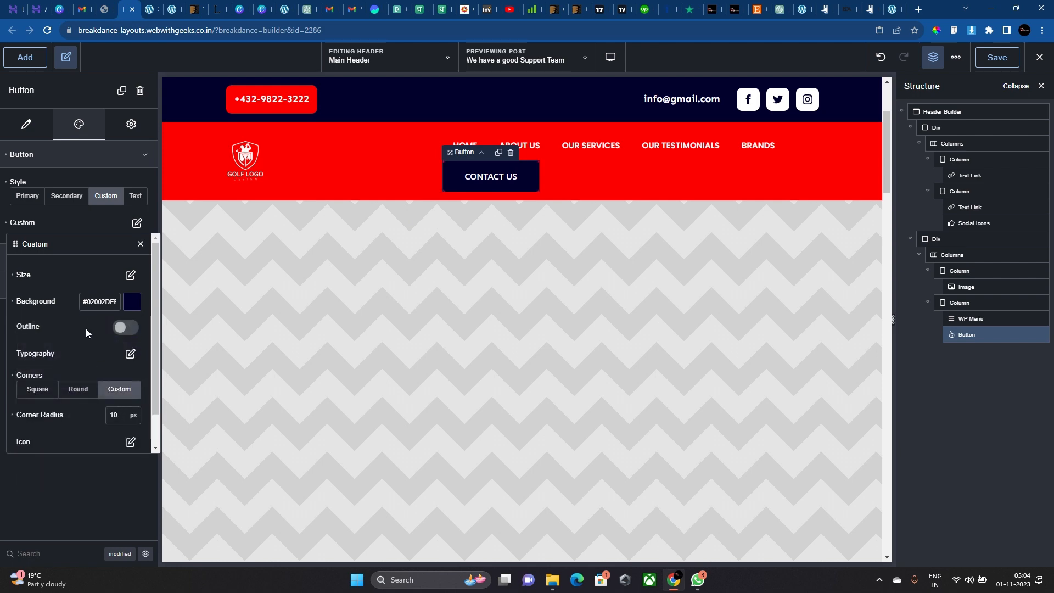
Make the button's hover background white and hover text navy #02002D.
click(60, 301)
click(134, 303)
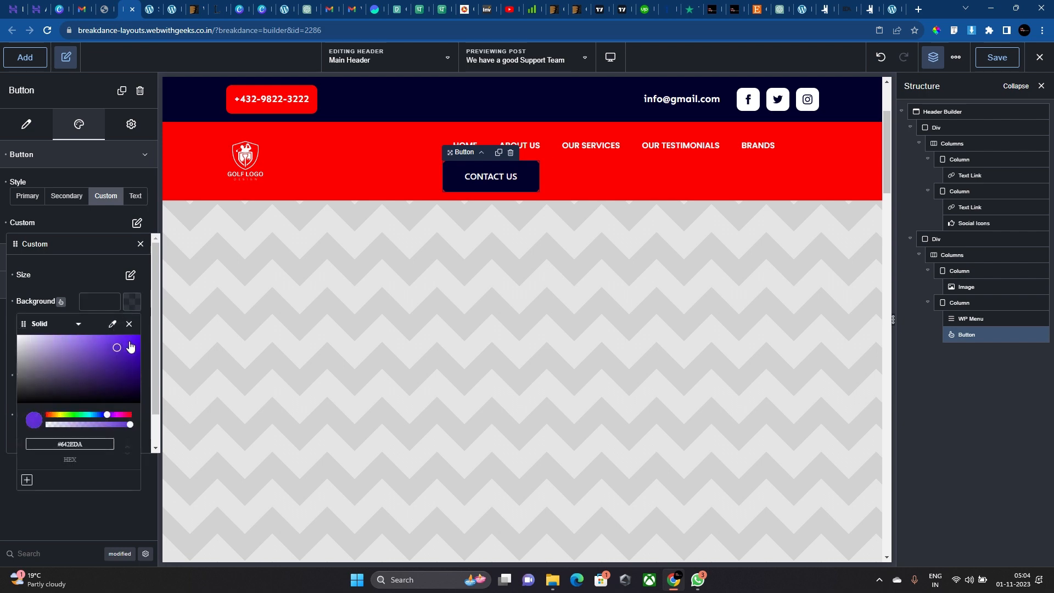
click(57, 273)
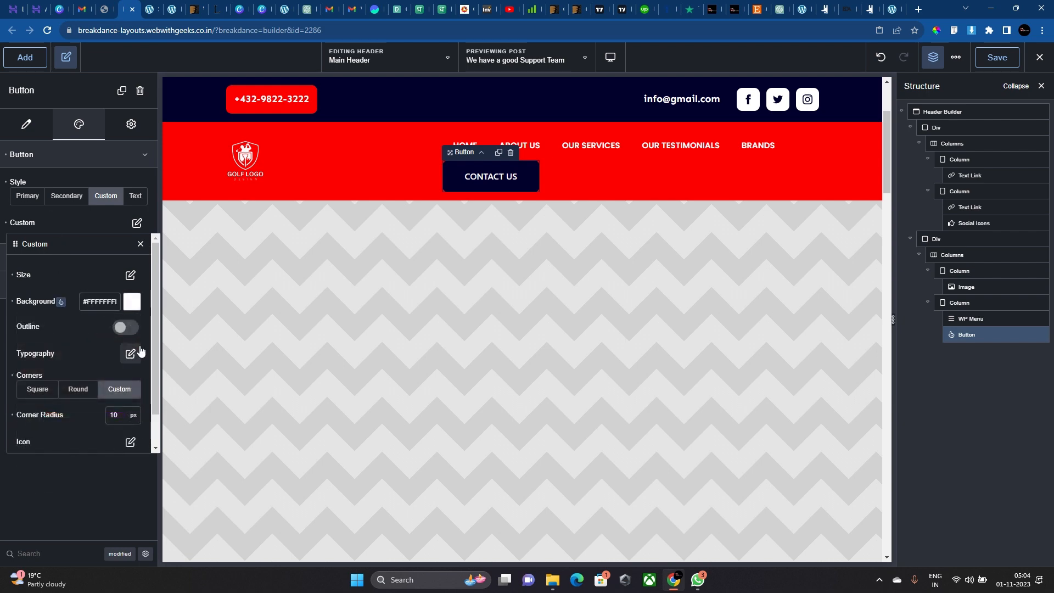
click(129, 353)
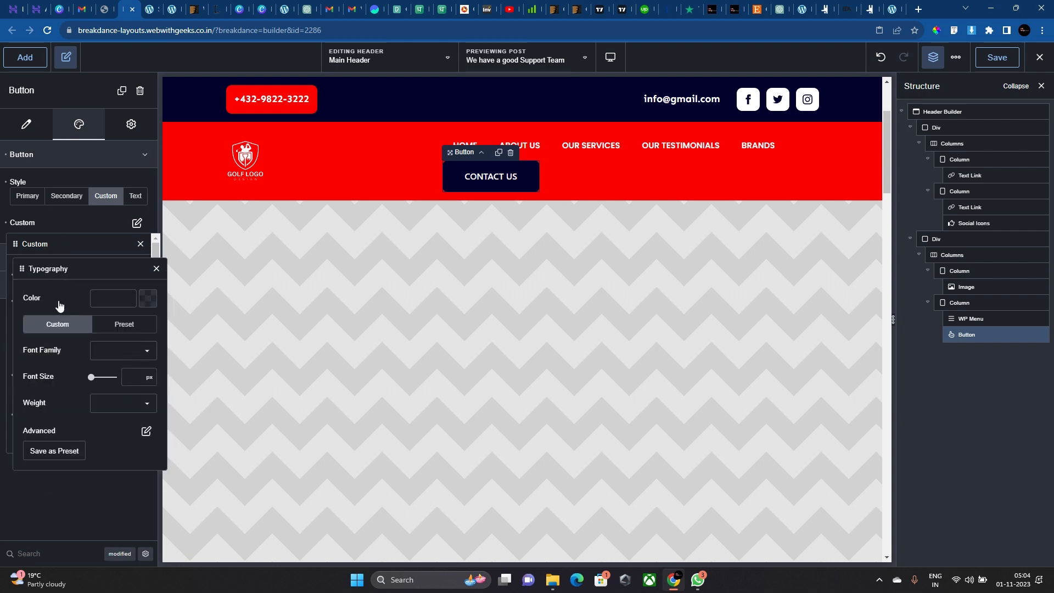
click(148, 298)
text(#02002D)
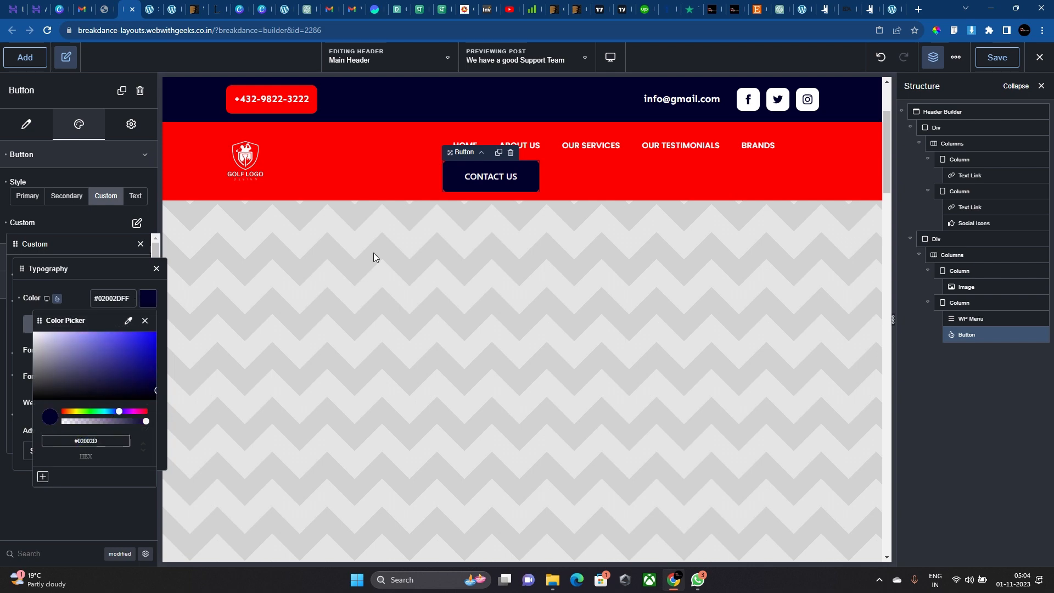
click(71, 266)
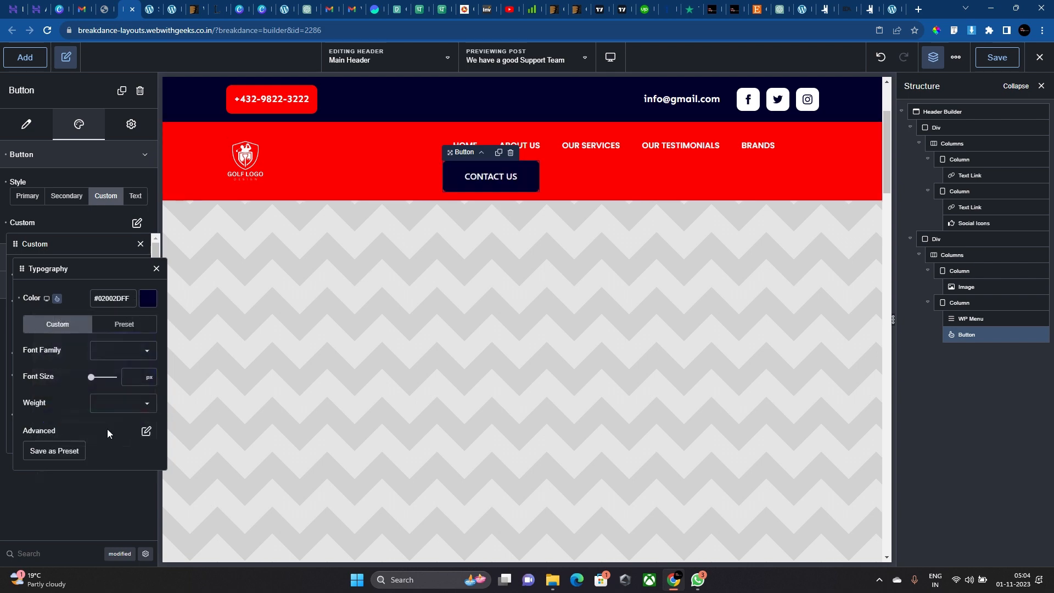
Set the button typography to Sen, 17px, weight 600, then select the menu column.
click(115, 348)
text(Sen)
text(17)
click(134, 403)
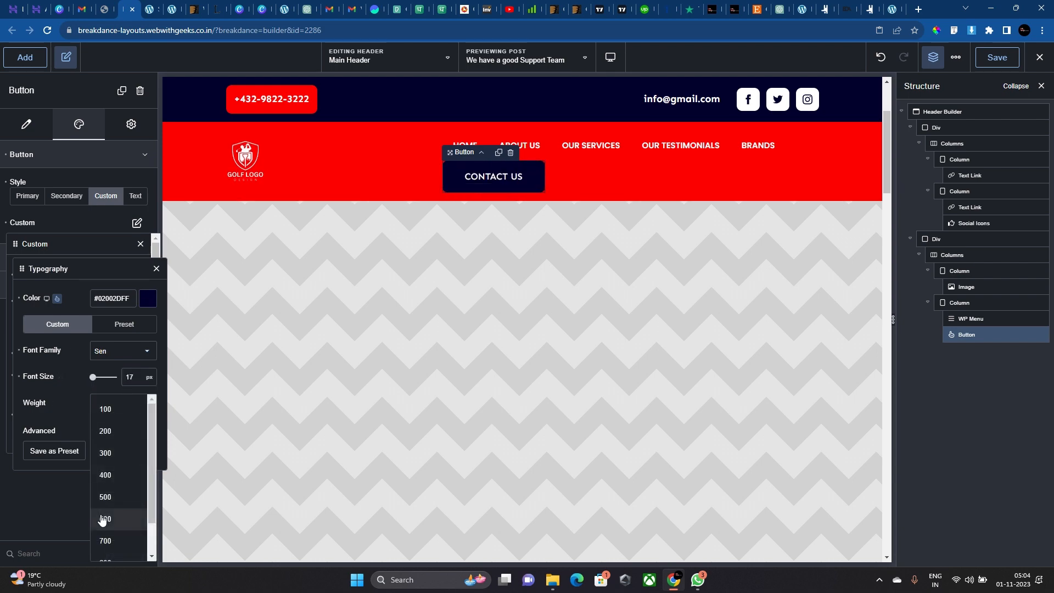
click(103, 519)
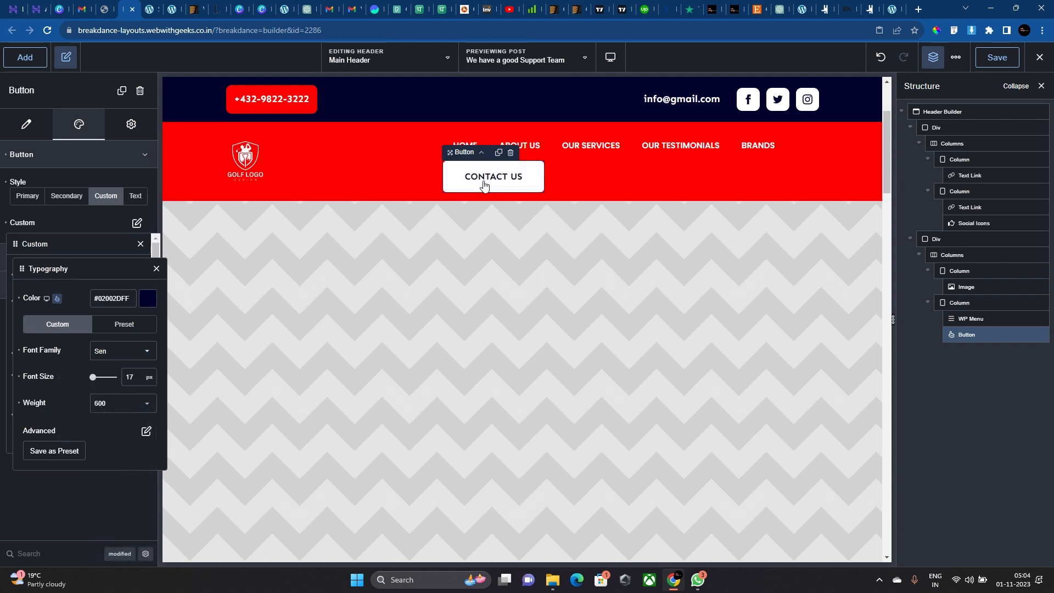
click(638, 166)
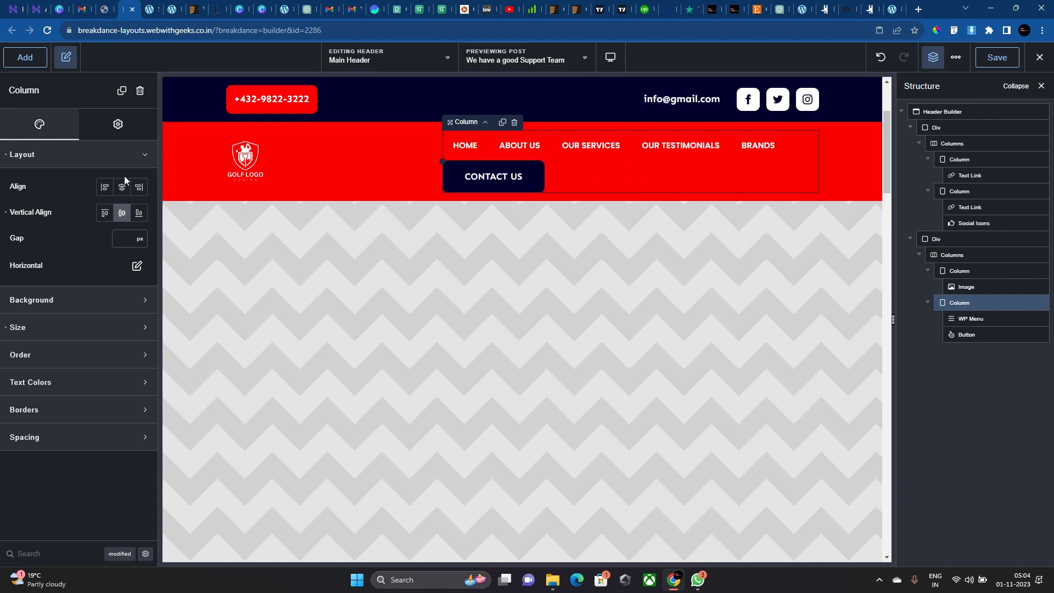
Set the logo column width to 20%.
click(349, 174)
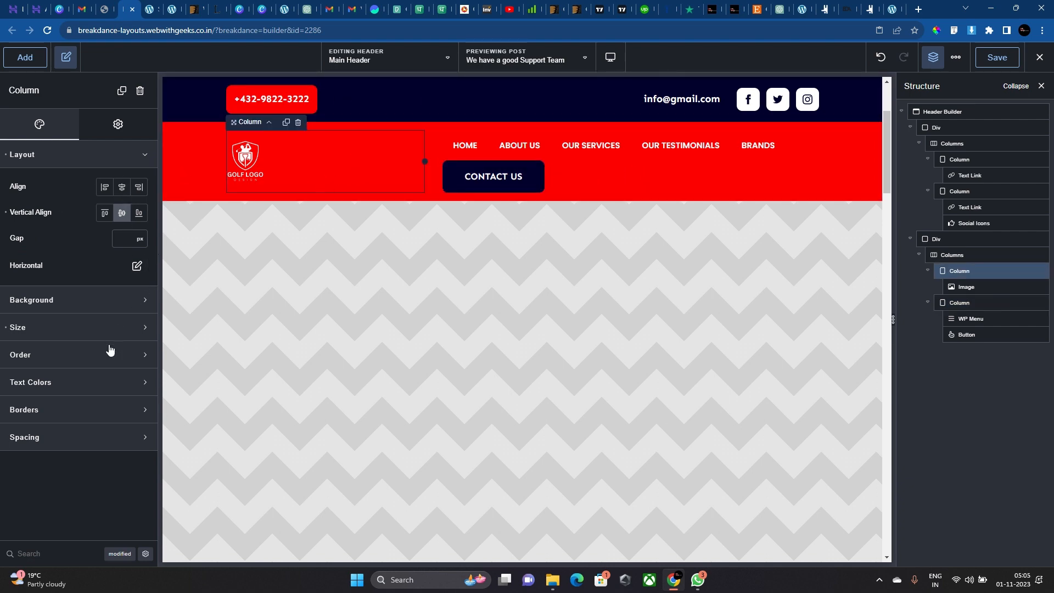
click(101, 328)
text(20)
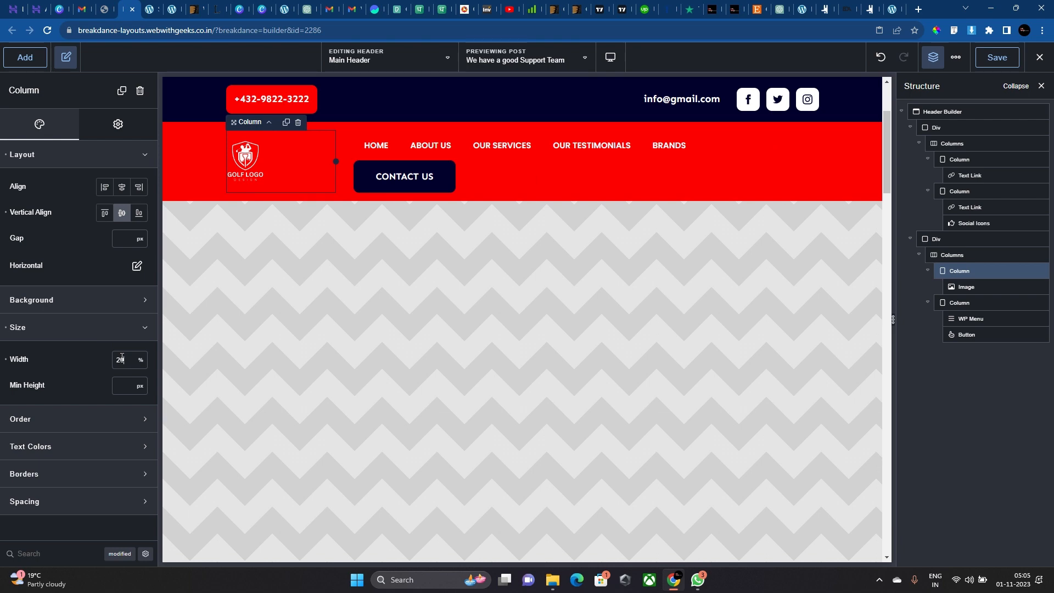
Make the menu column's wrapper display flex, row direction, items centred, 20px gap.
click(640, 170)
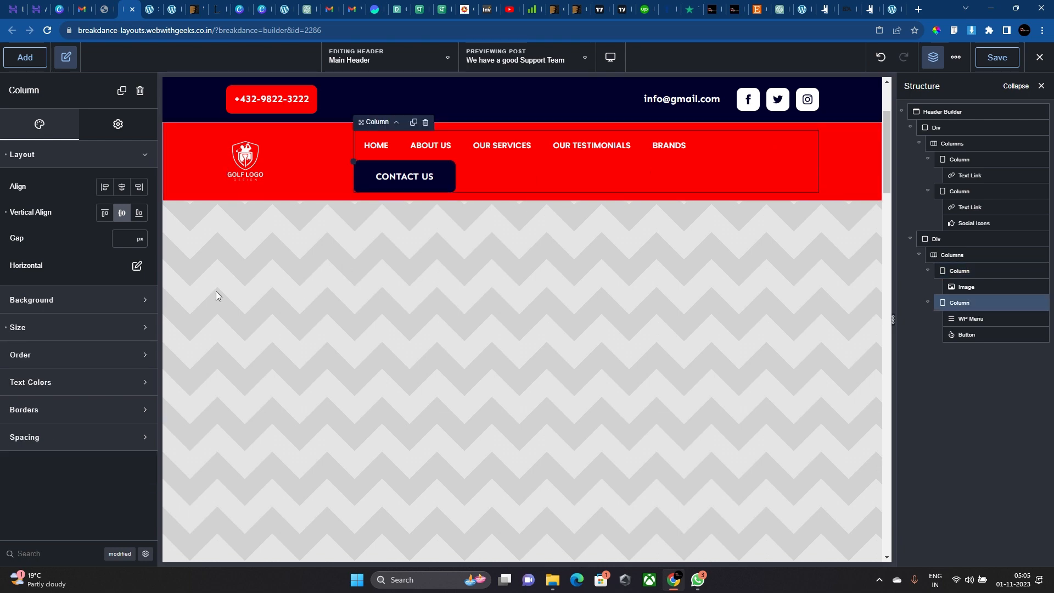
click(113, 121)
click(82, 160)
click(127, 334)
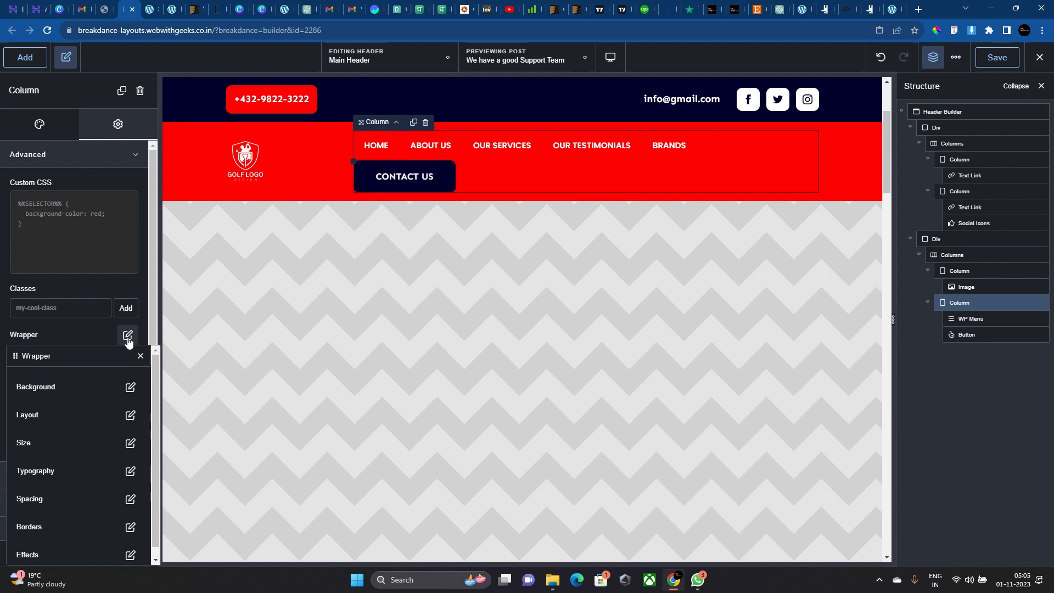
click(130, 417)
click(134, 414)
click(134, 486)
click(122, 416)
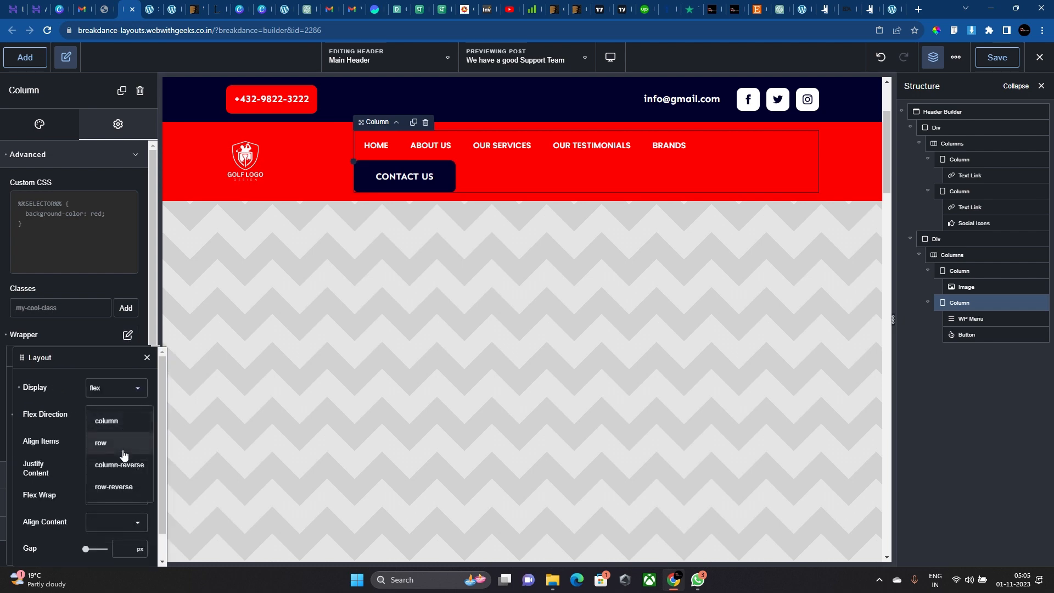
click(123, 453)
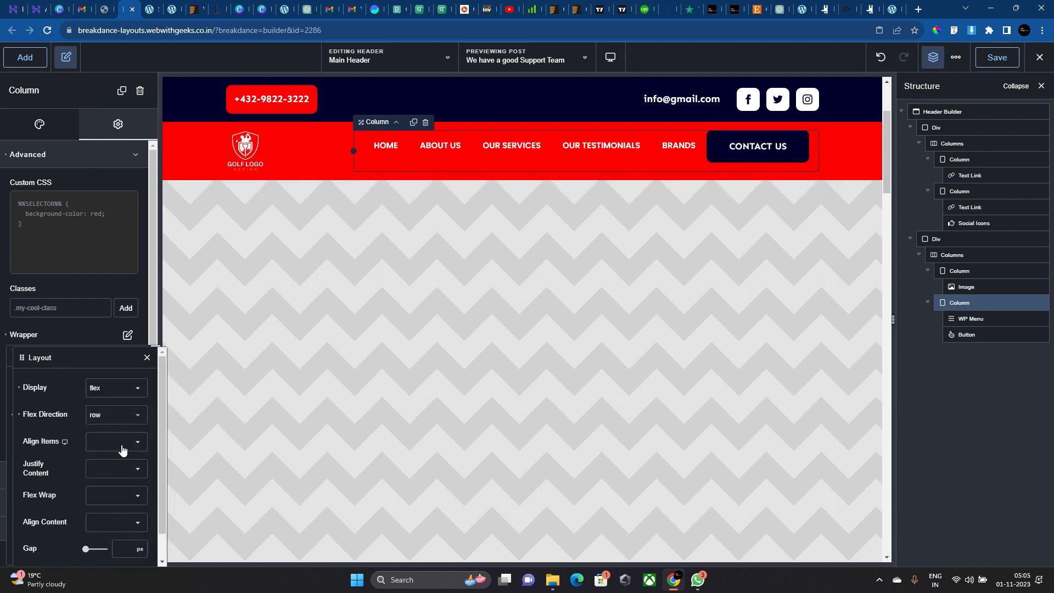
click(122, 449)
click(118, 470)
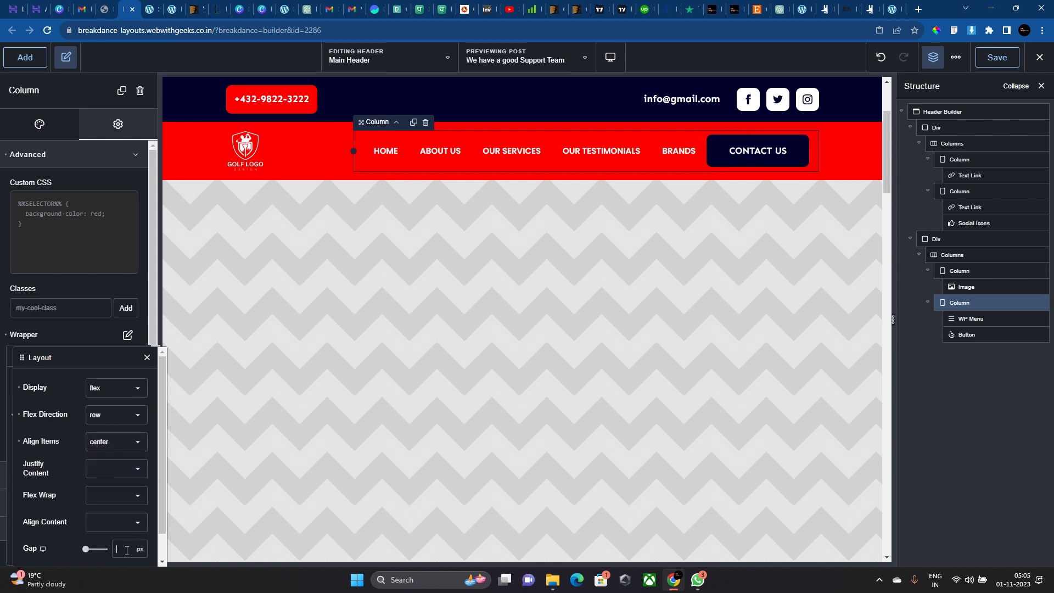
text(20)
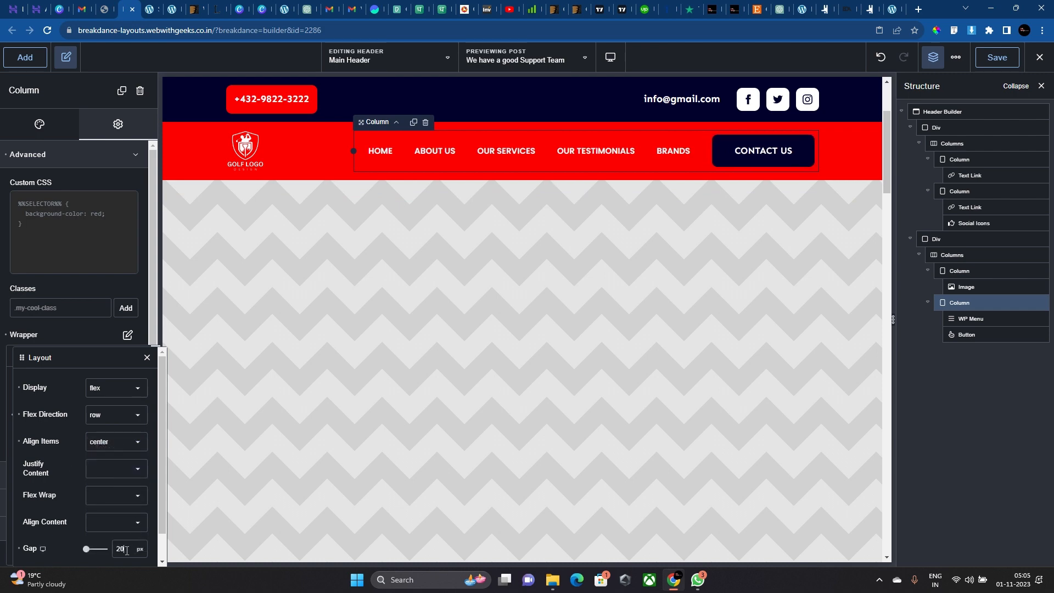
Narrow the logo column to 17% and reselect the menu column.
click(308, 163)
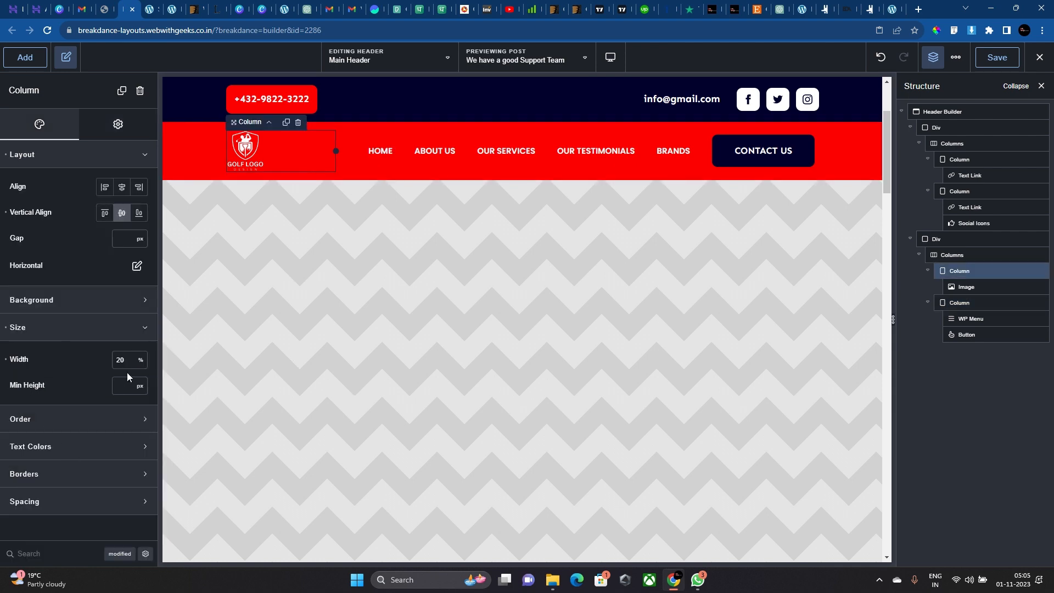
text(17)
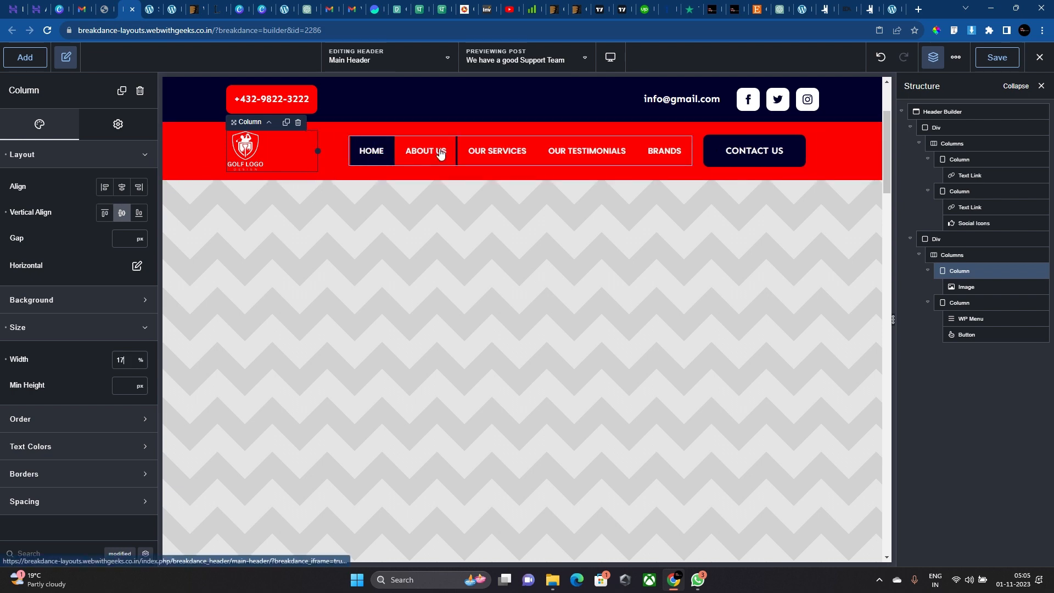
click(695, 151)
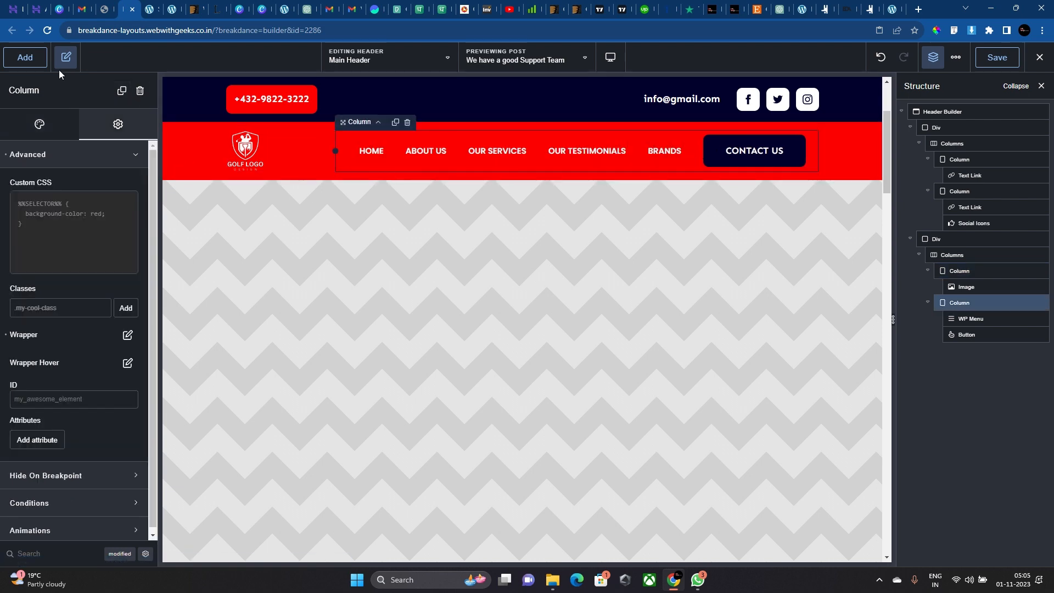
click(25, 57)
Add a Search Form to the header and narrow the logo column to 15%.
text(EA)
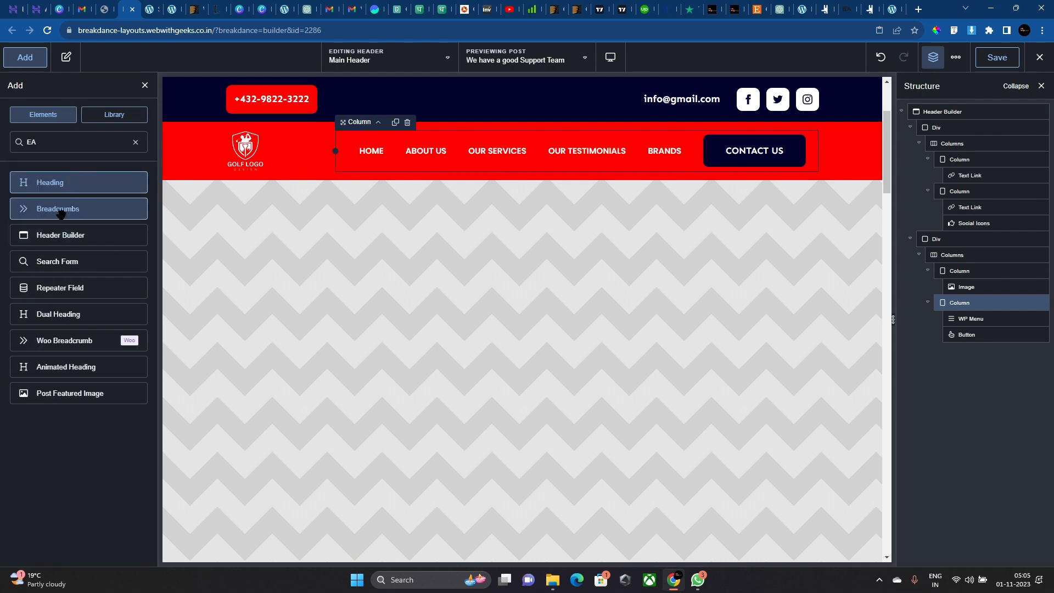
click(71, 261)
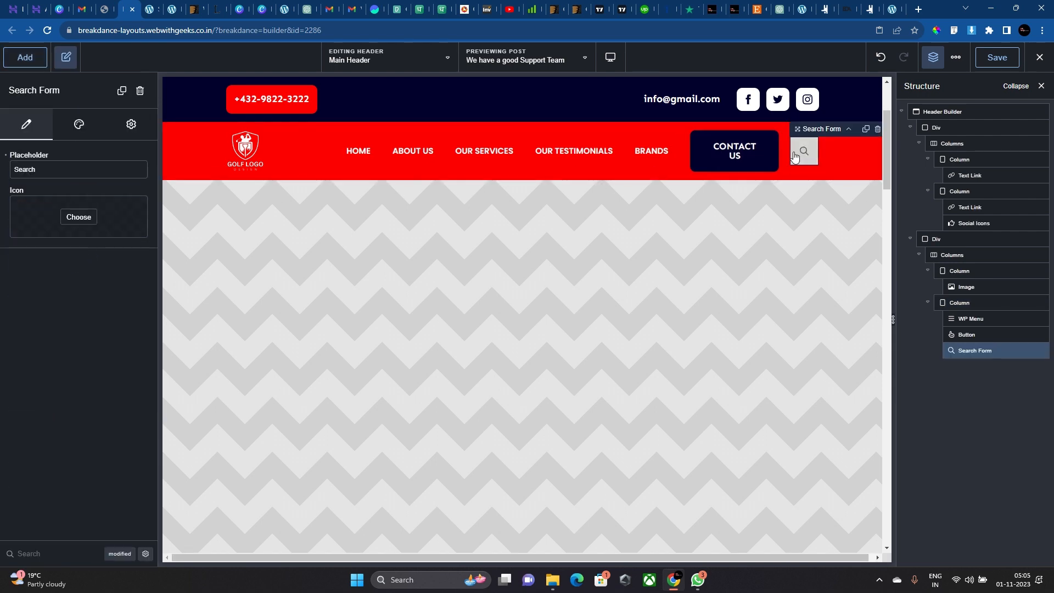
click(293, 147)
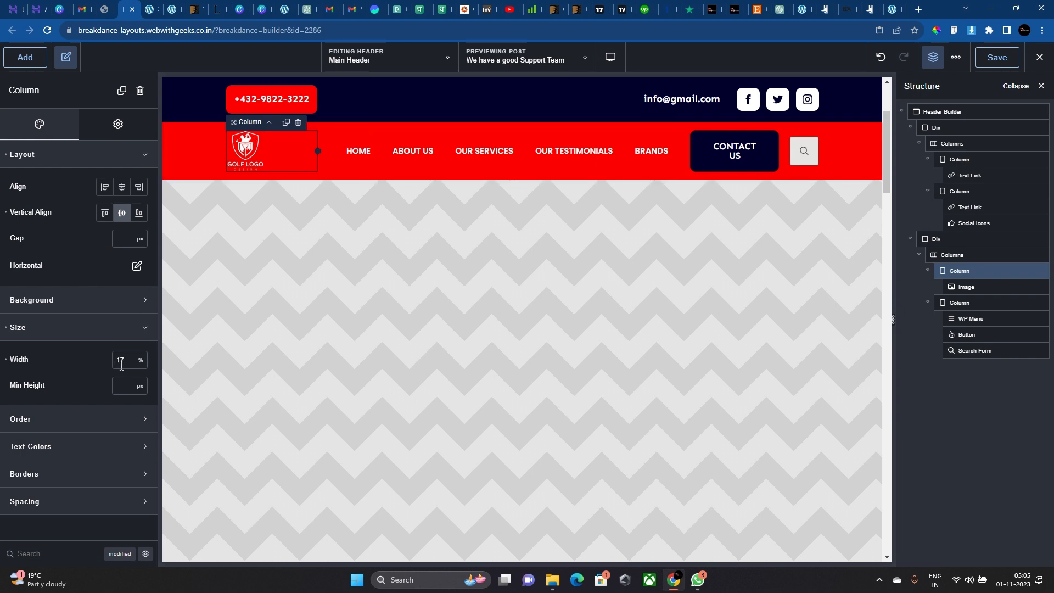
text(15)
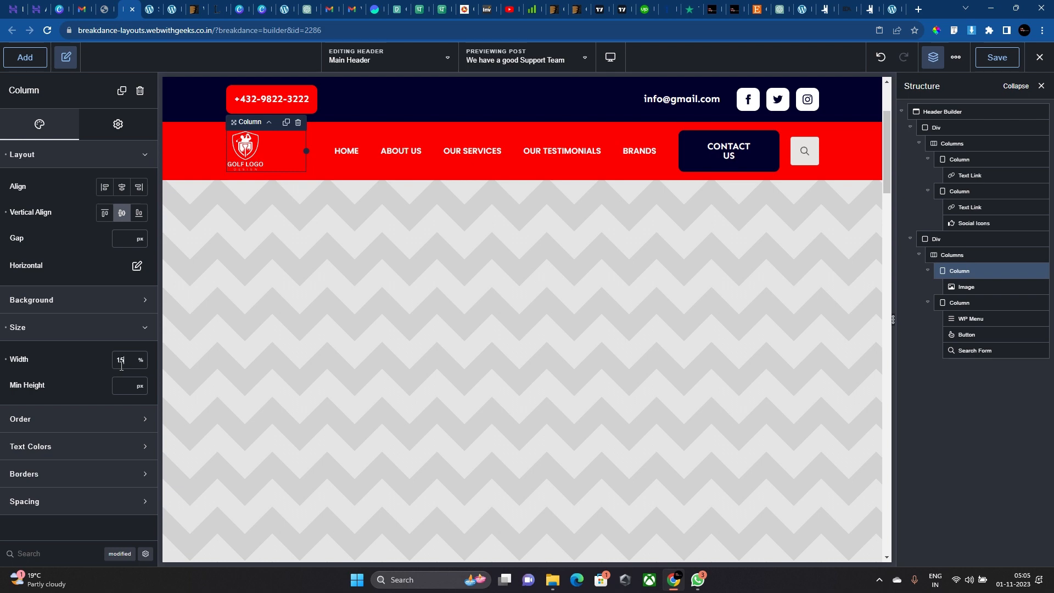
Set the CONTACT US button's left and right padding to 30px.
click(716, 142)
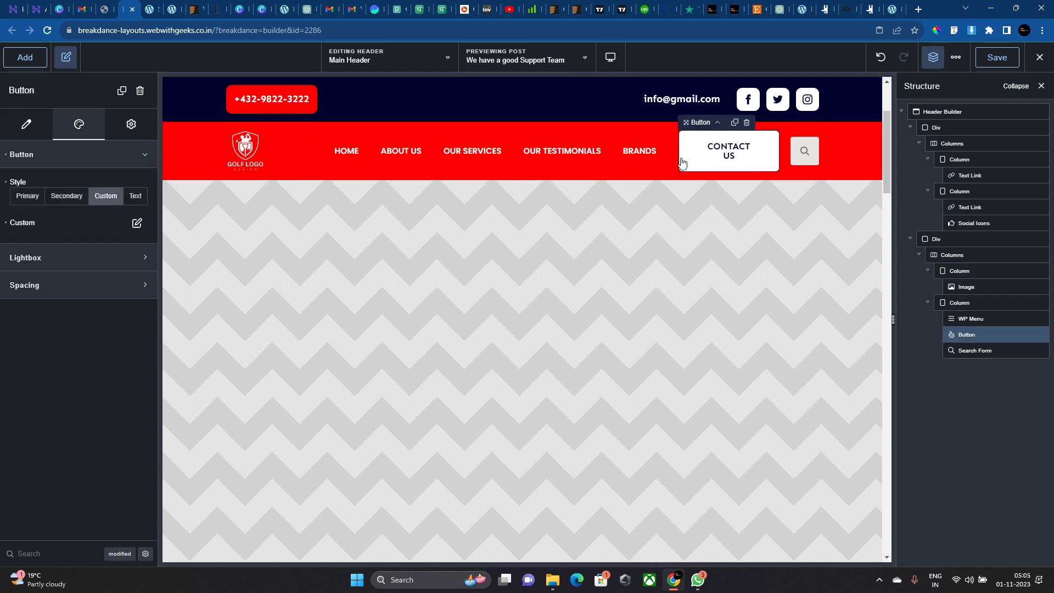
click(136, 223)
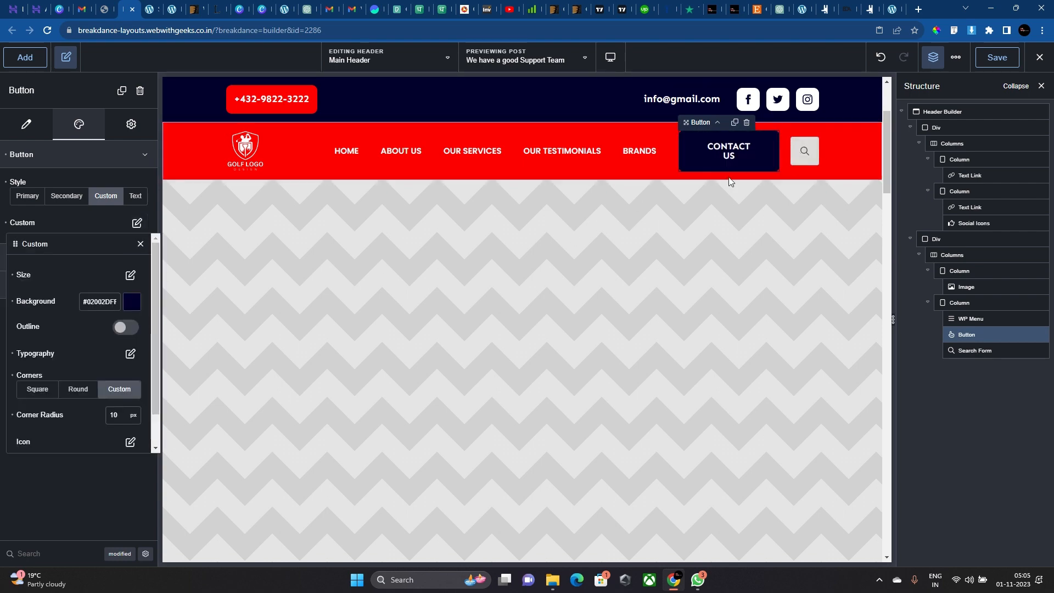
click(464, 157)
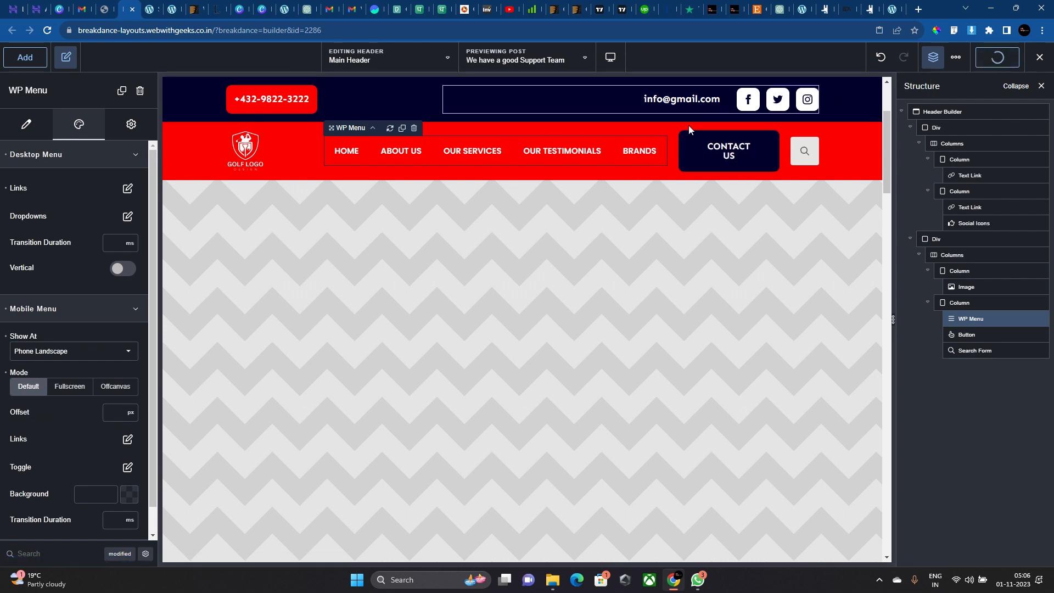
click(723, 164)
click(137, 222)
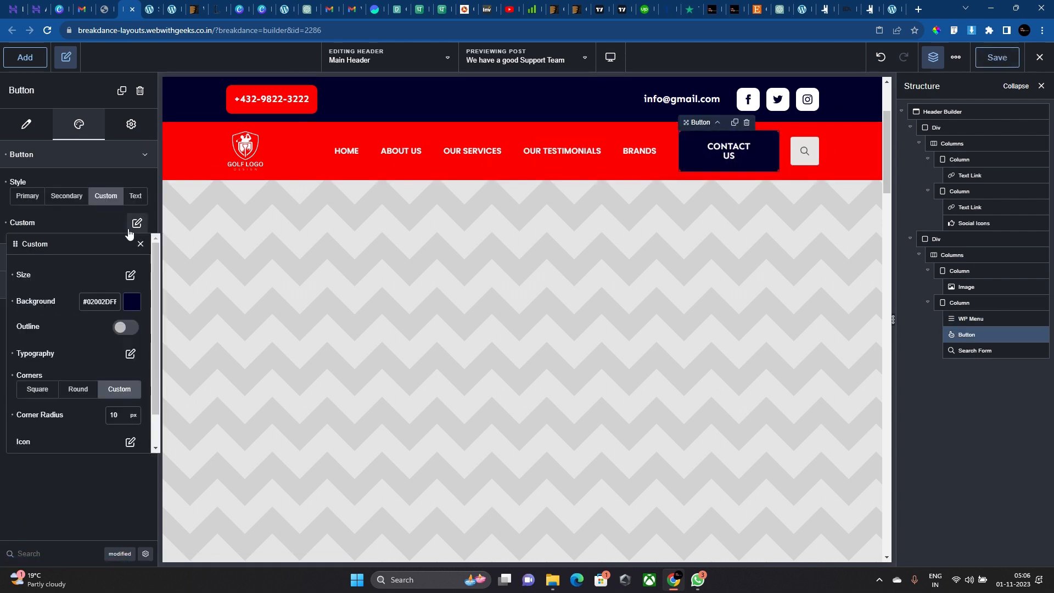
click(131, 271)
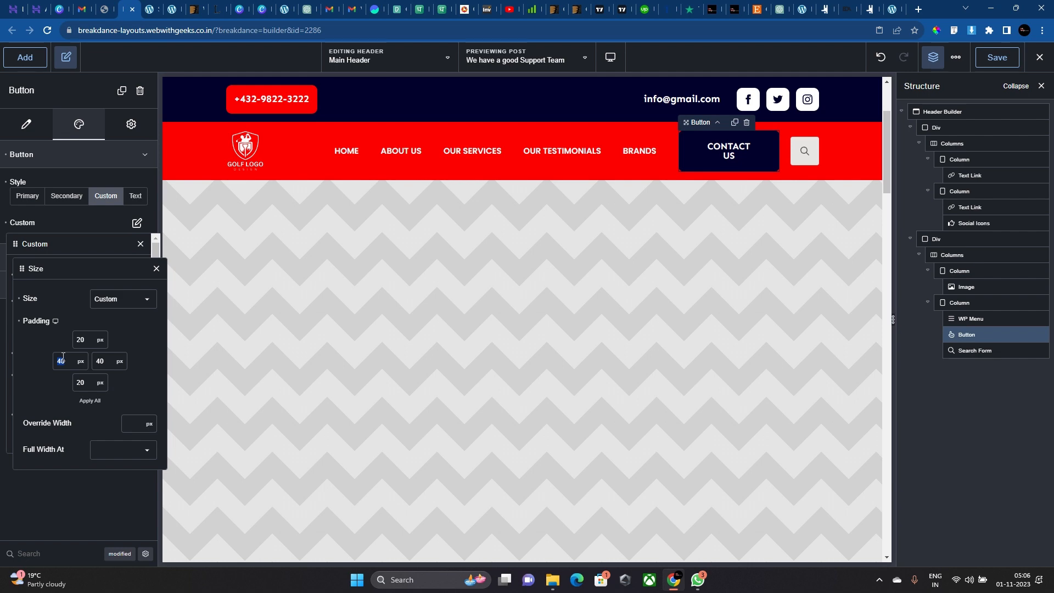
text(3030)
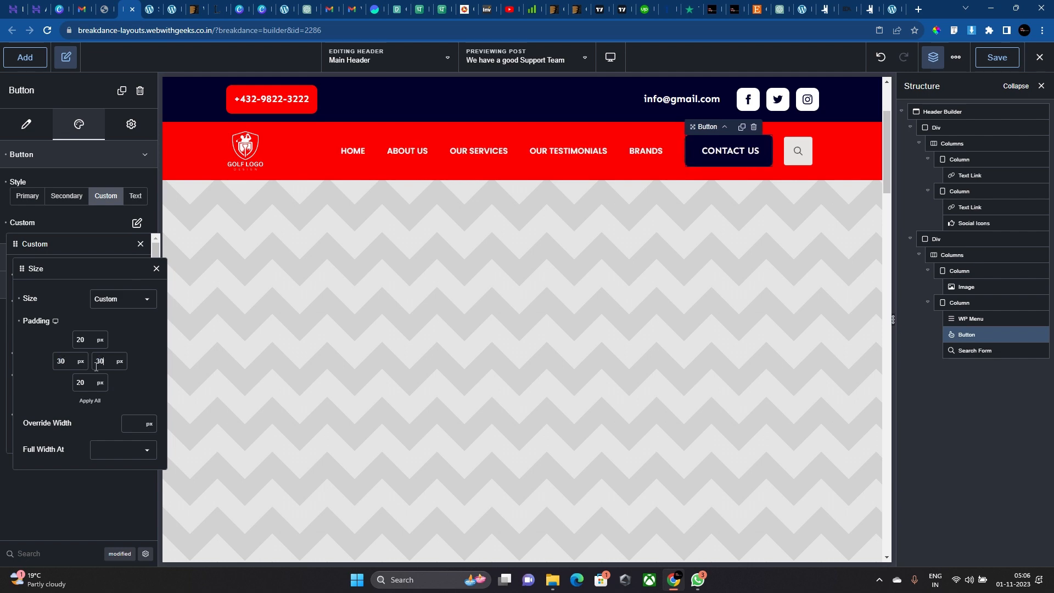
click(156, 269)
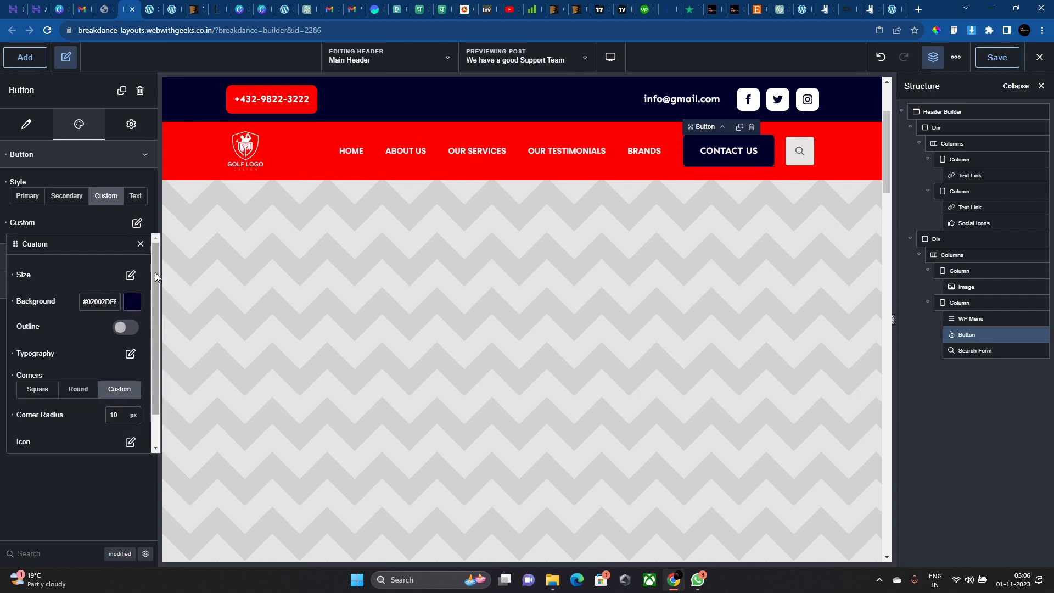
Lower the button's font size to 16 in Typography.
click(133, 354)
key(Down)
key(Down)
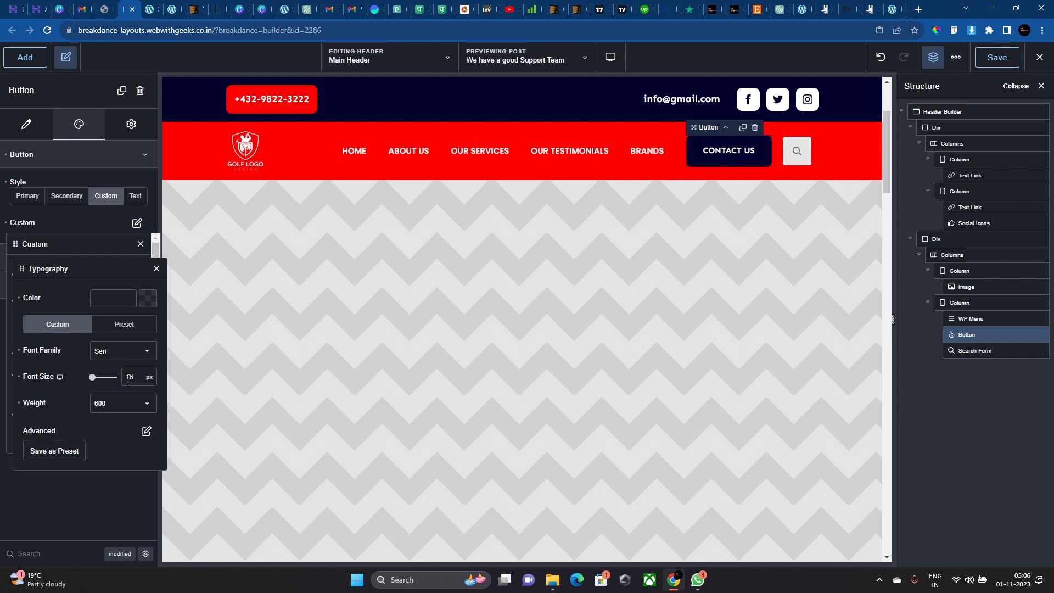
key(Up)
Move the Search Form so it sits before the CONTACT US button.
click(797, 150)
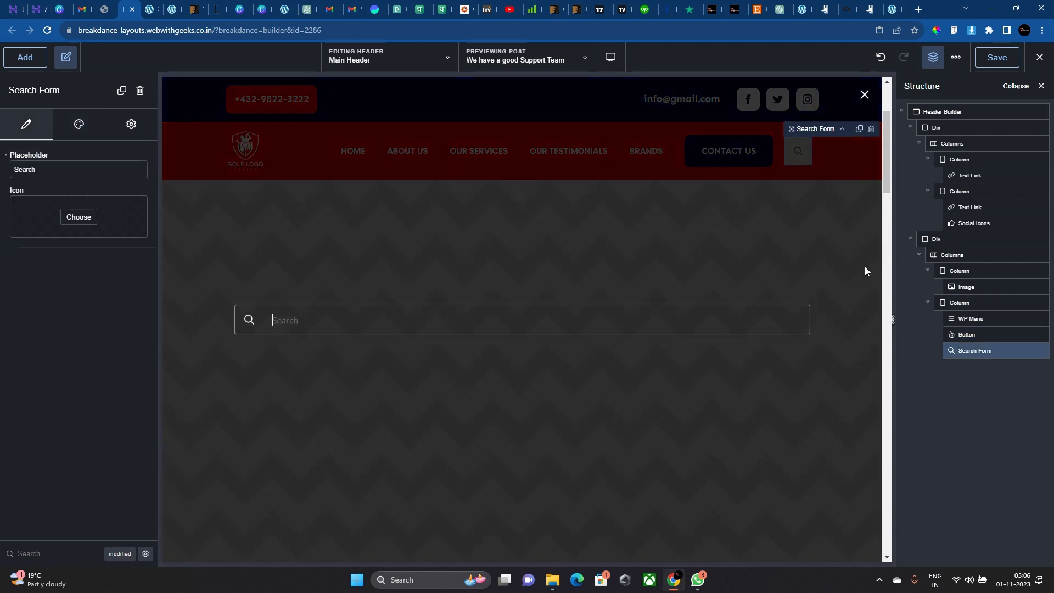
click(852, 107)
drag(977, 351, 969, 333)
Set the full-screen search overlay background to navy #02002D.
click(78, 124)
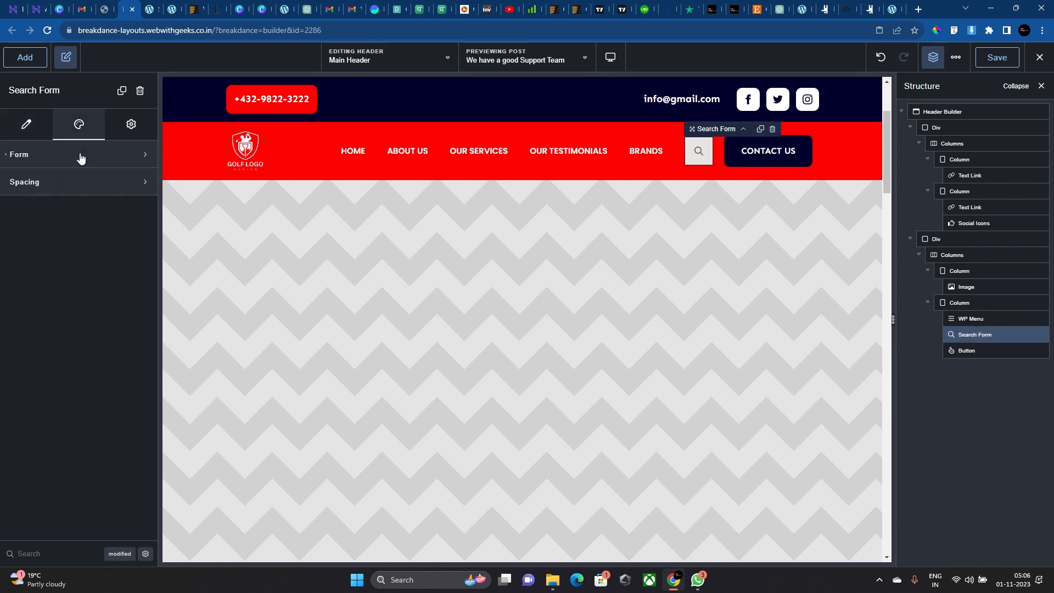
click(134, 219)
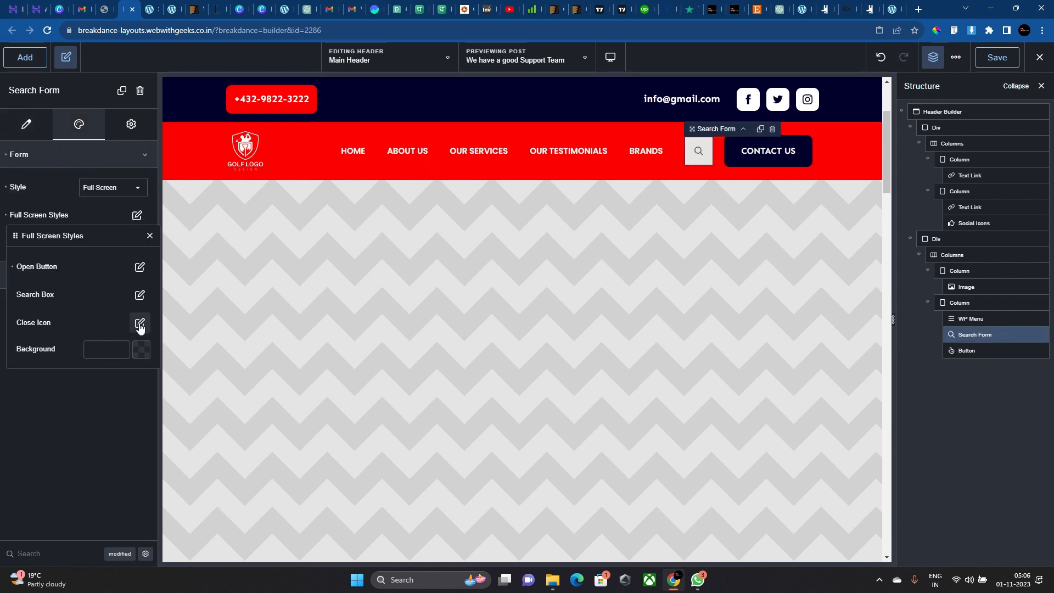
click(140, 350)
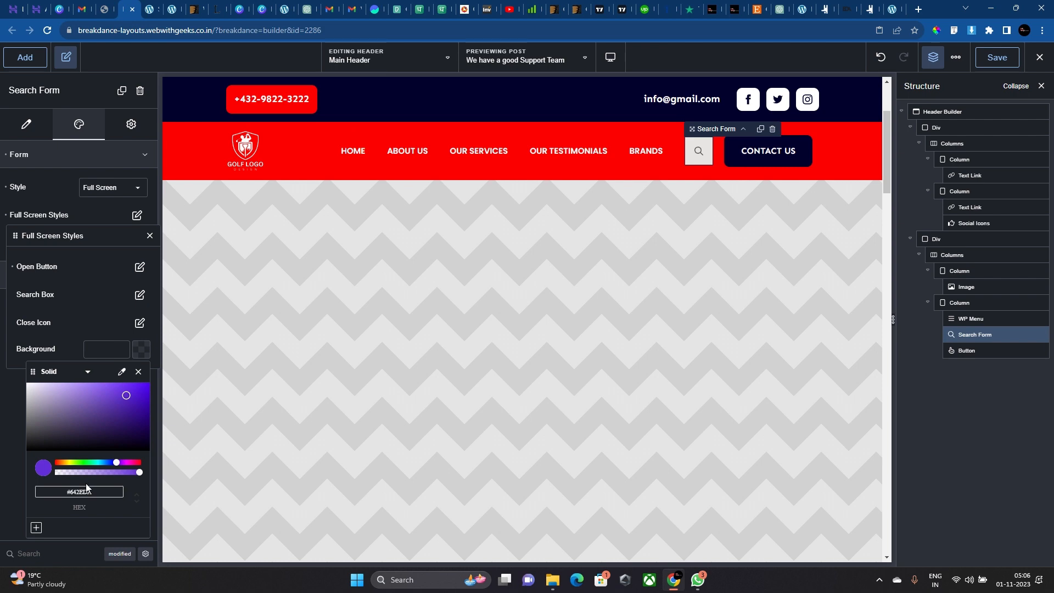
text(#02002D)
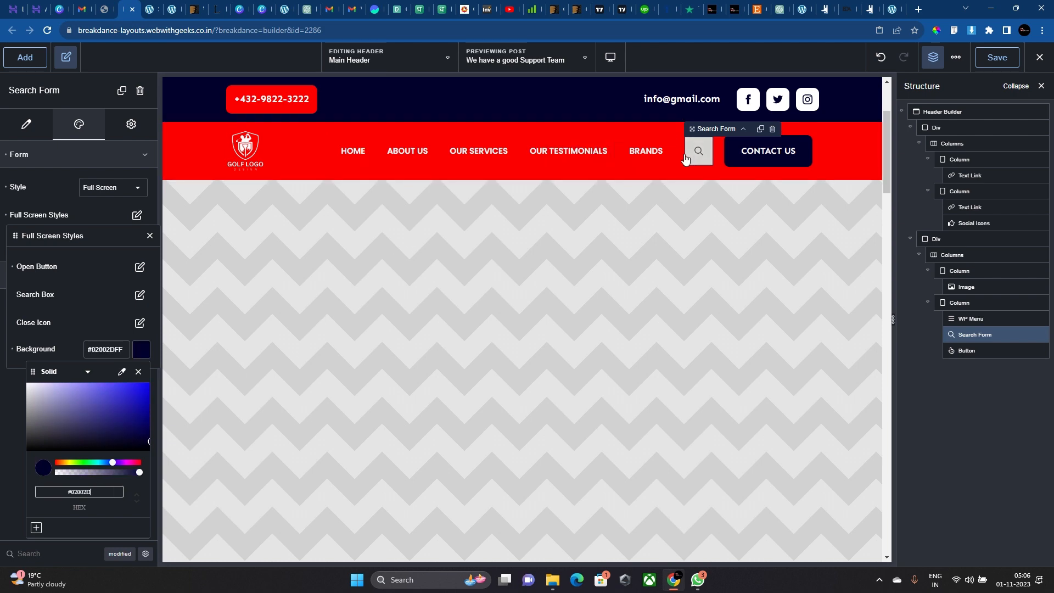
click(4, 351)
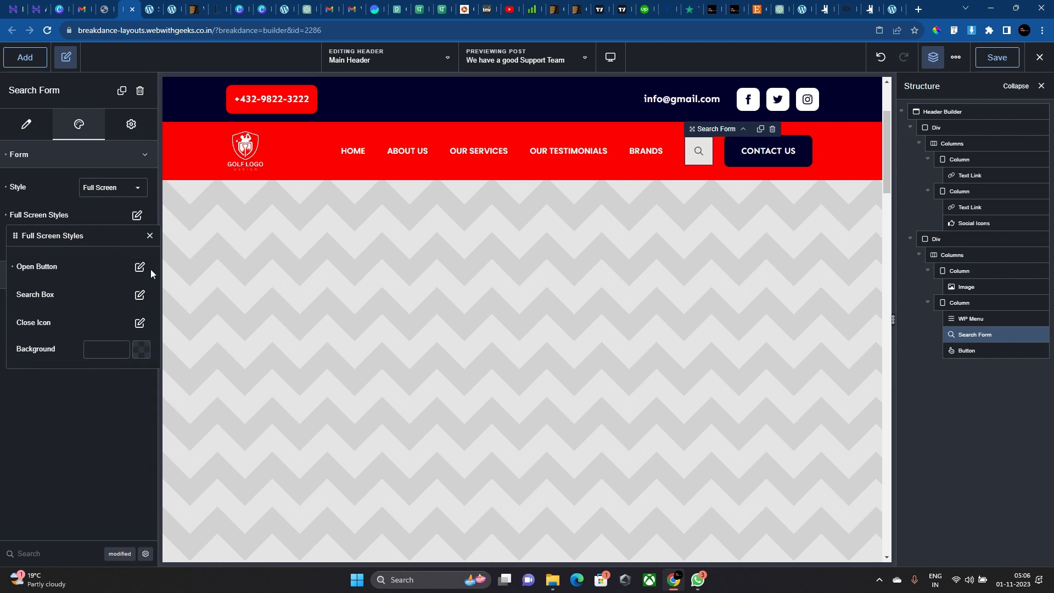
Make the search open button white with a navy #02002D magnifier icon.
click(139, 267)
click(148, 351)
triple_click(130, 346)
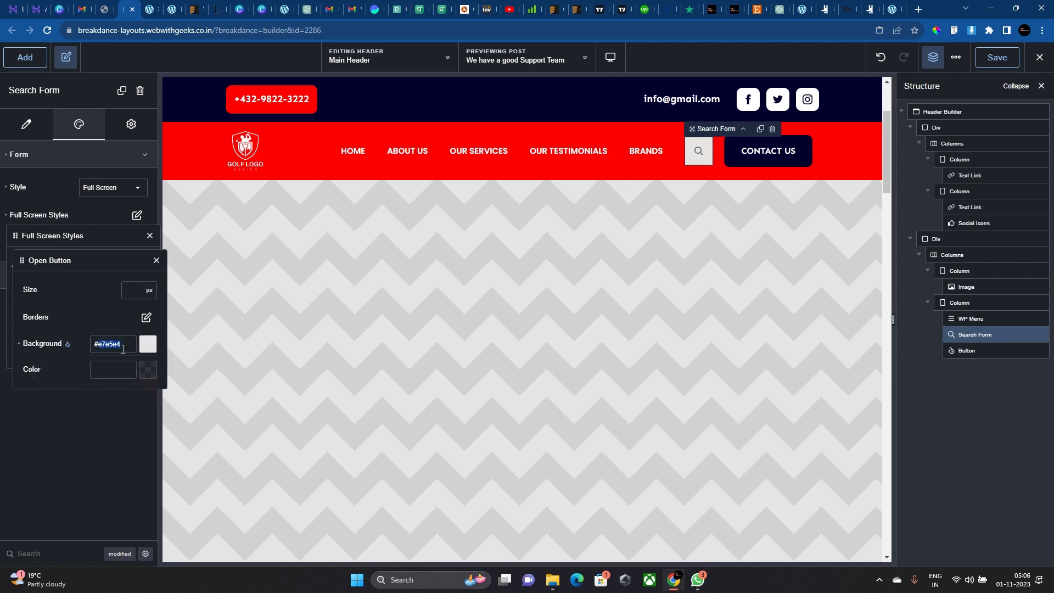
text(#02002DFF)
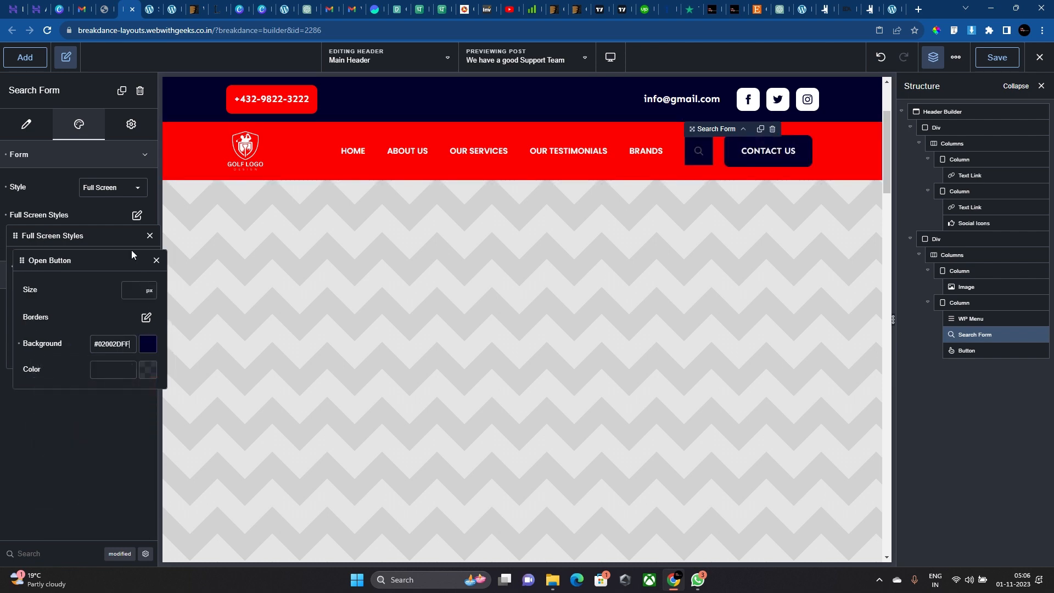
click(150, 374)
drag(82, 461, 1, 279)
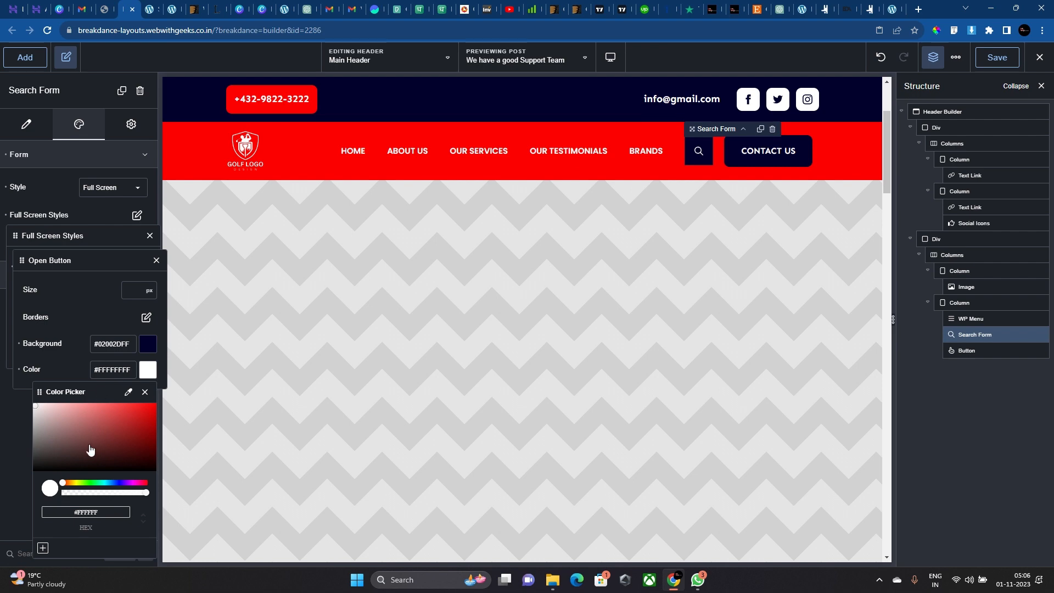
drag(90, 450, 1, 327)
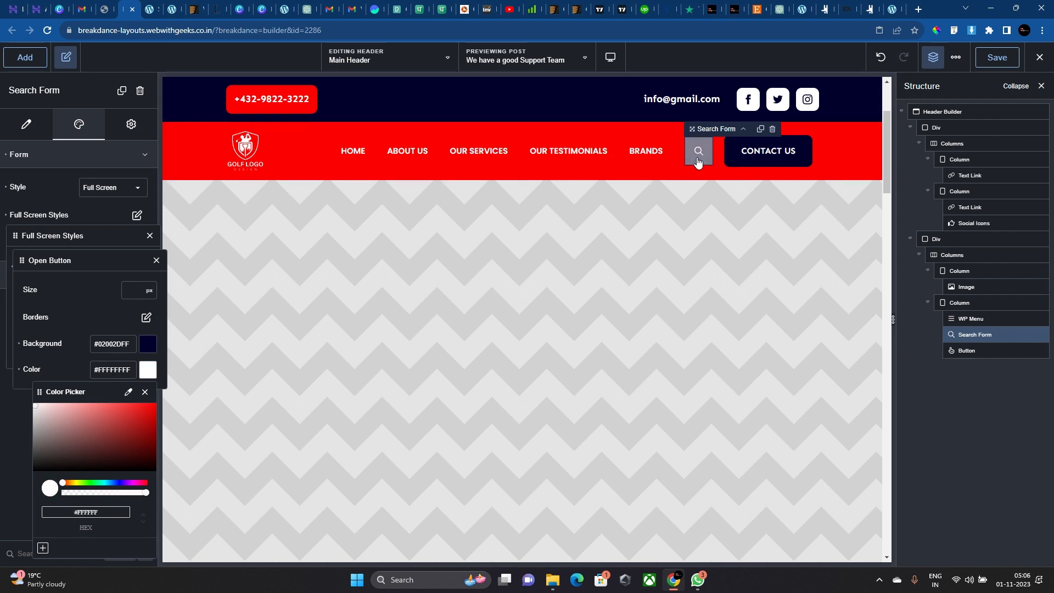
click(92, 334)
click(147, 344)
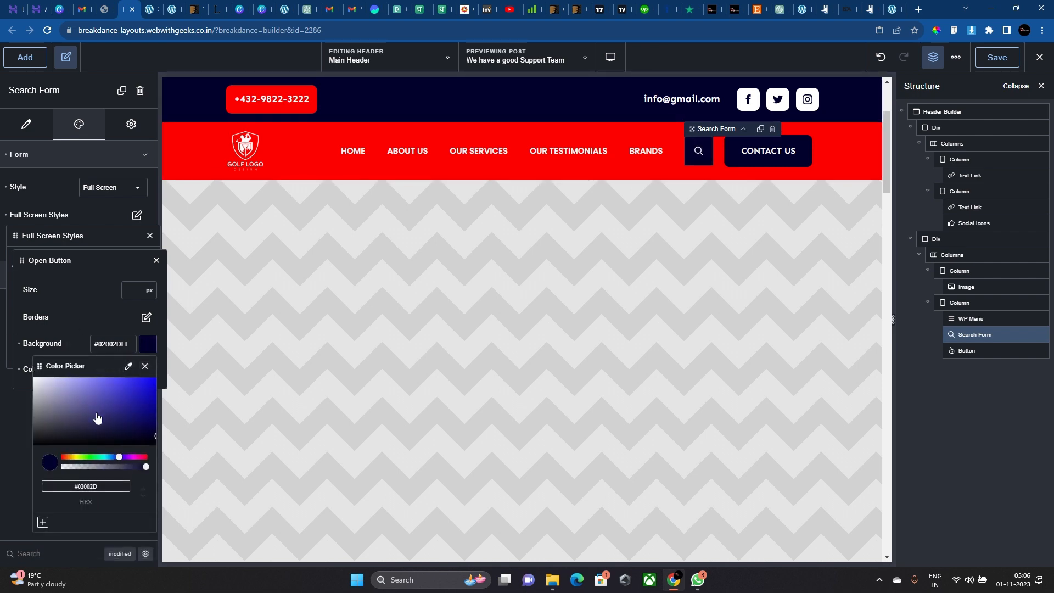
drag(99, 419, 13, 170)
click(115, 378)
double_click(115, 377)
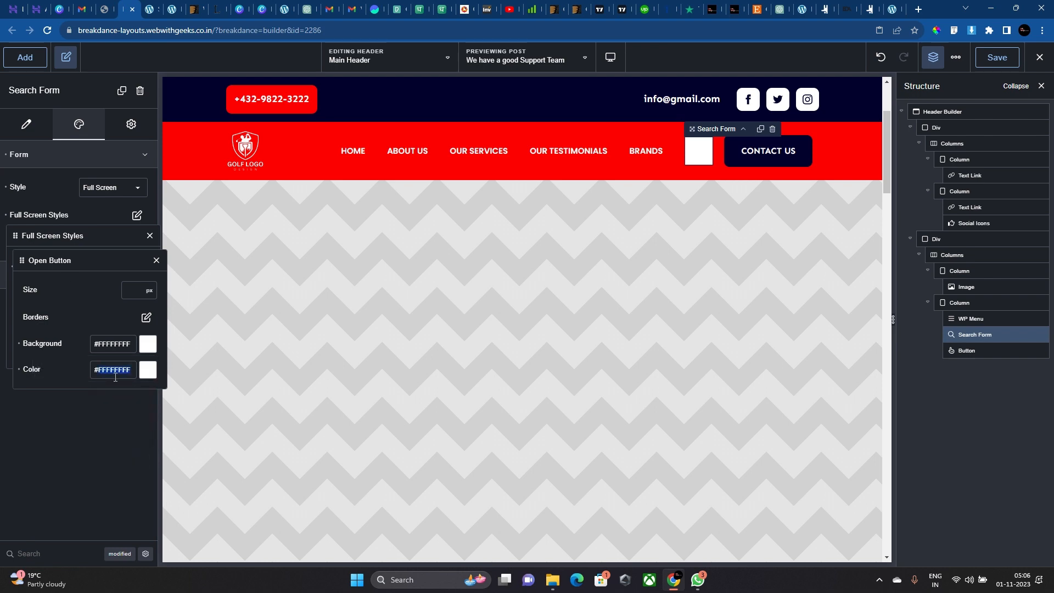
text(02002DFF)
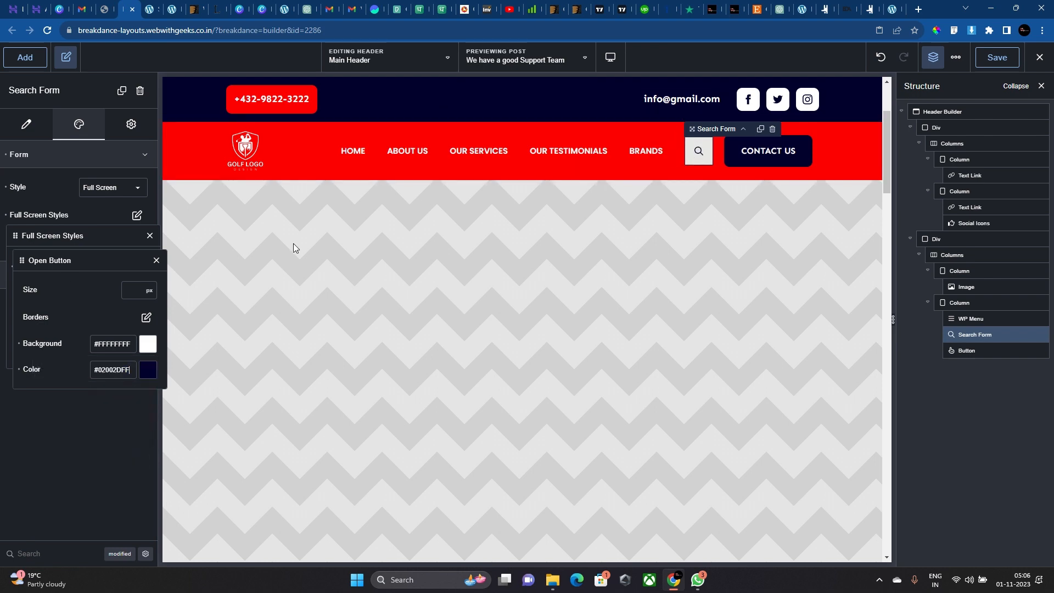
Set the search button's hover background to white.
click(145, 317)
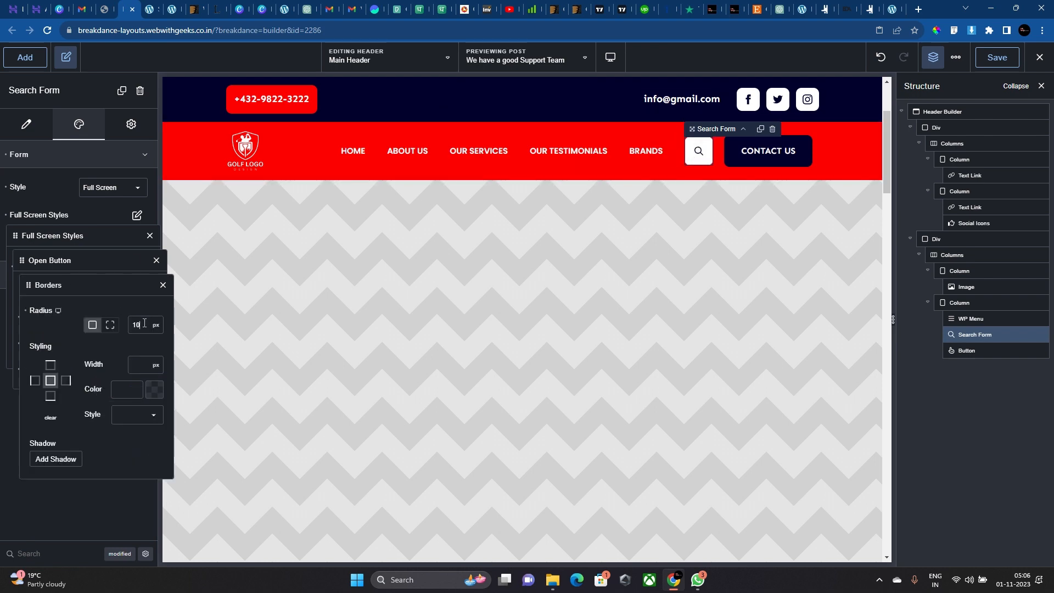
click(162, 284)
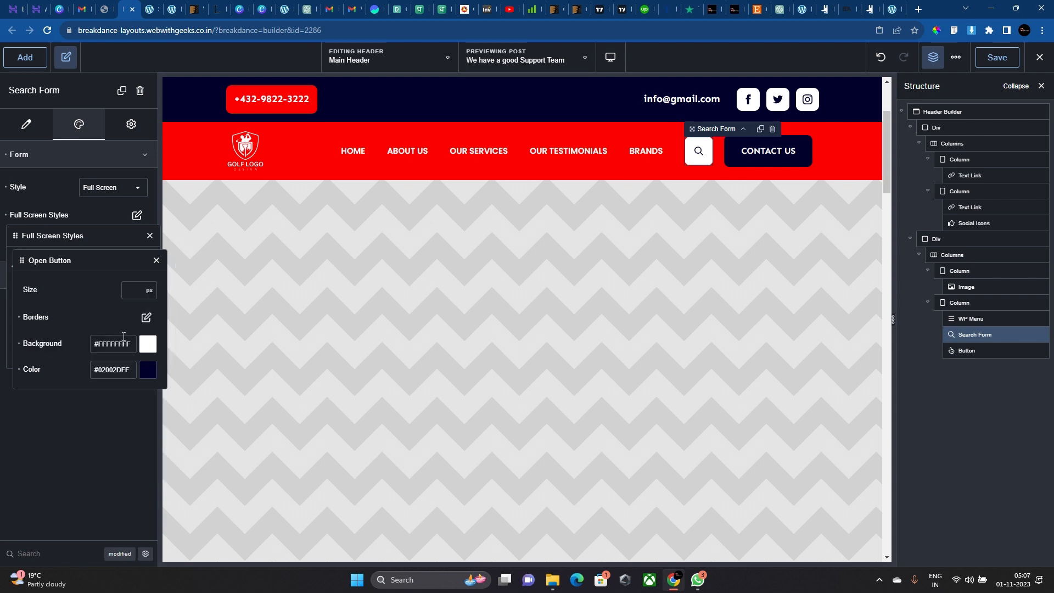
click(68, 345)
click(147, 344)
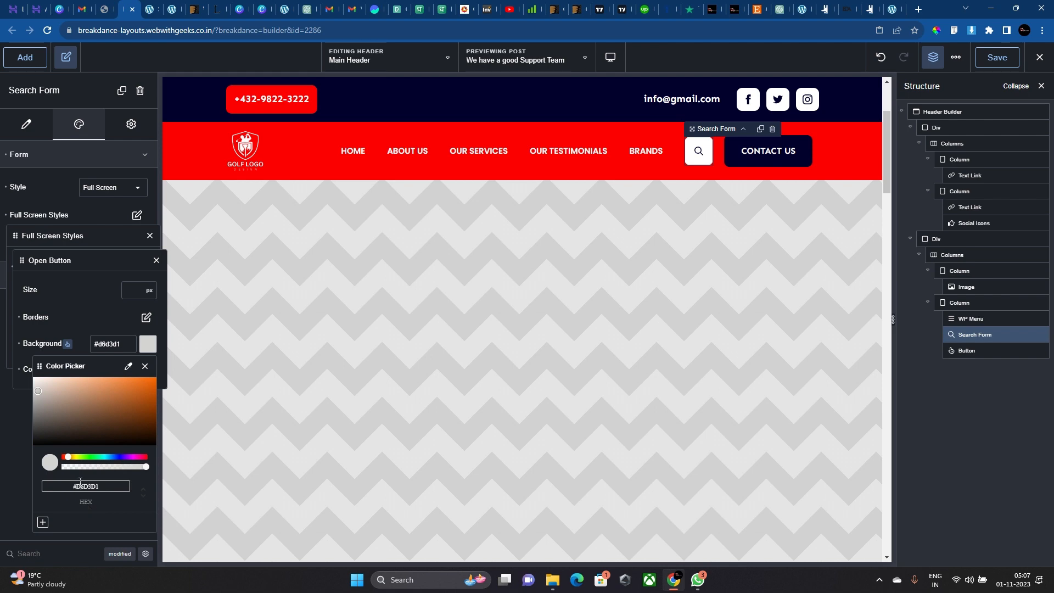
text(#02002D)
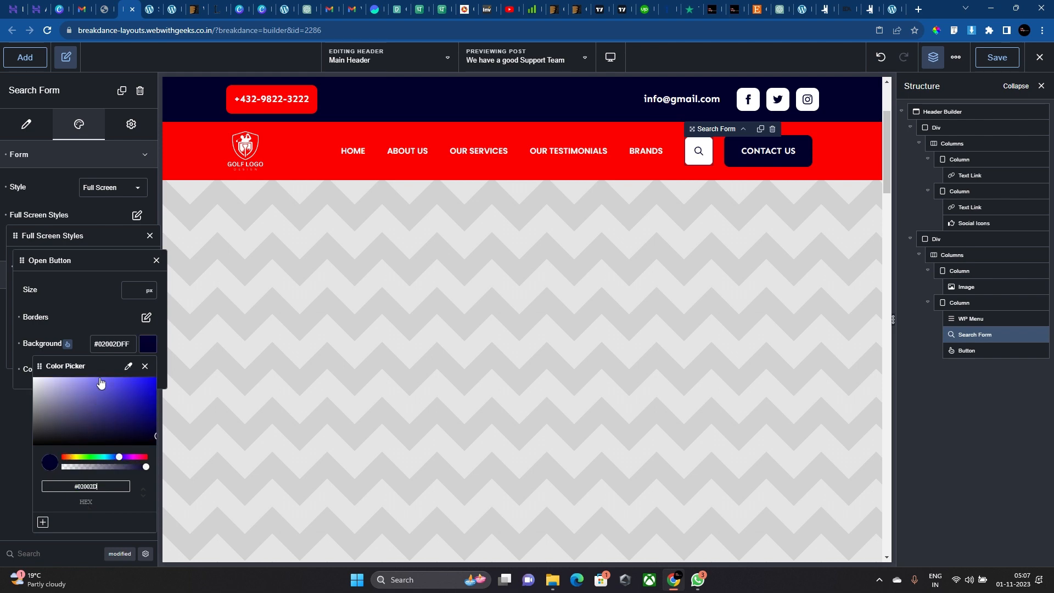
click(67, 344)
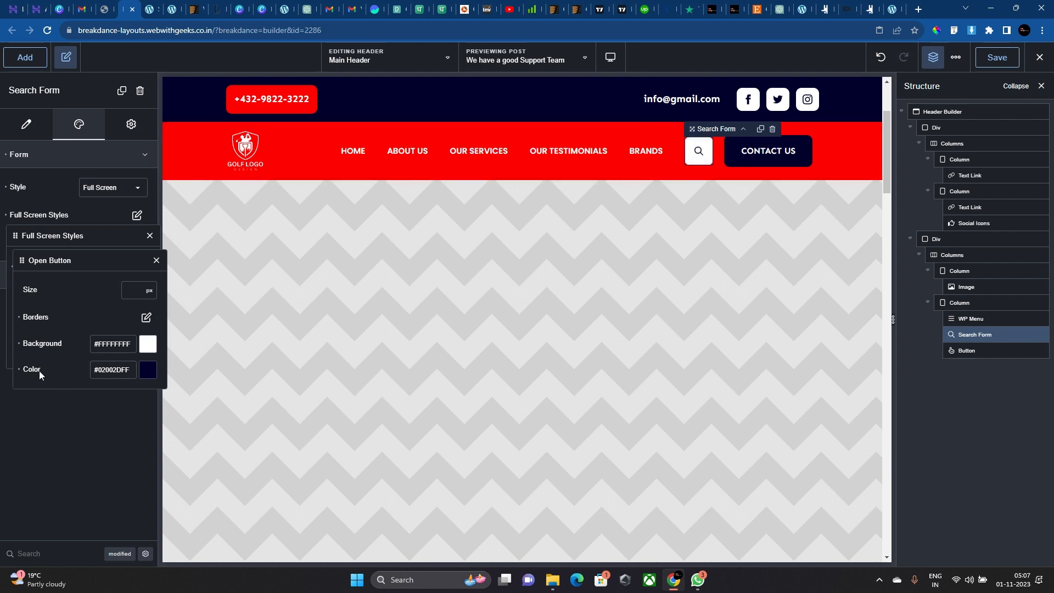
click(69, 344)
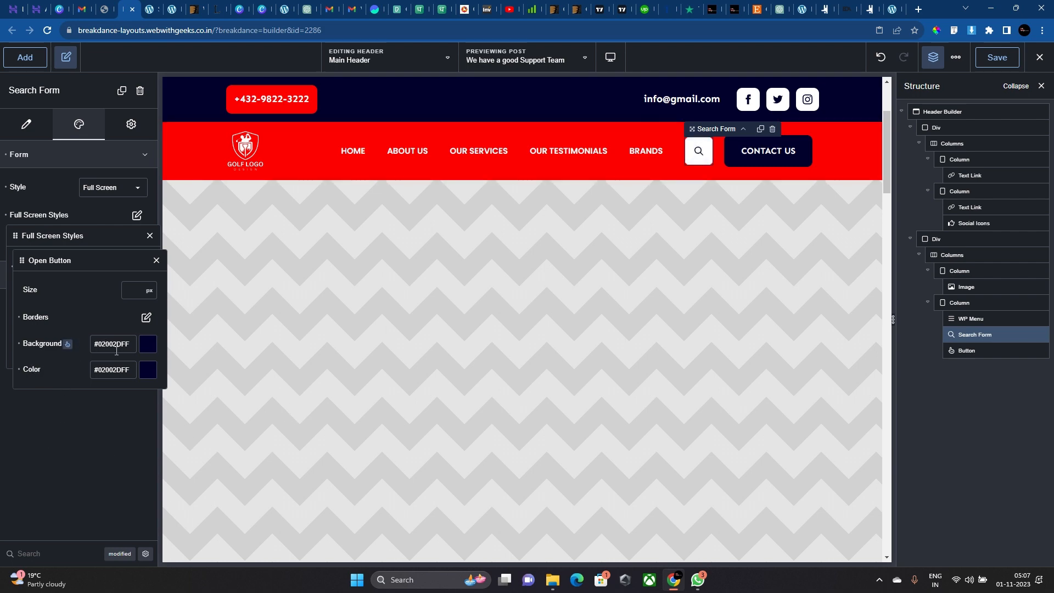
click(147, 351)
drag(110, 423, 35, 380)
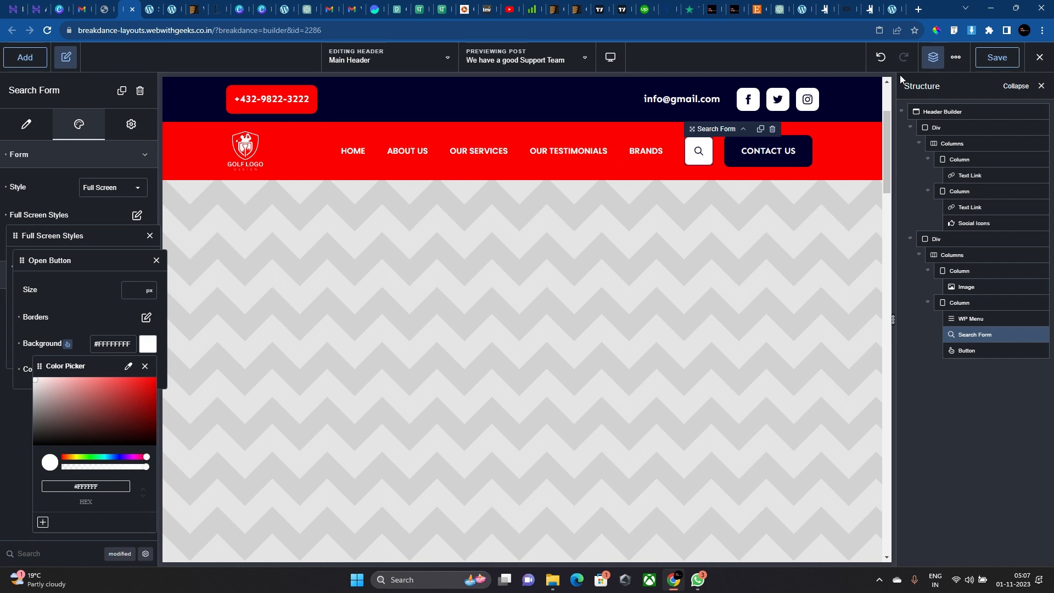
Select the top-bar email link and open the device preview size list.
click(681, 98)
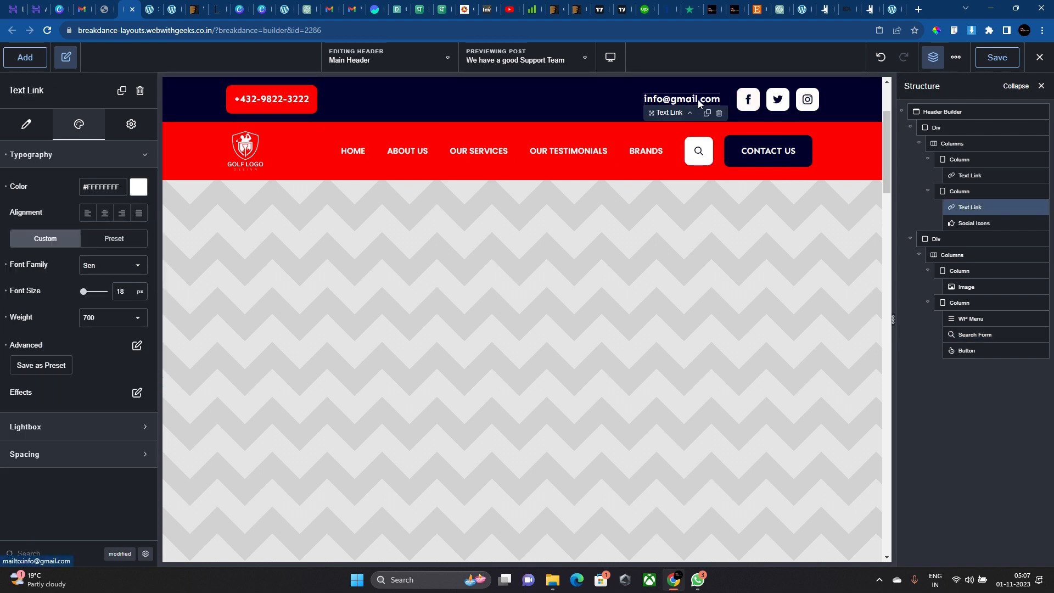
scroll(720, 286, down, 2)
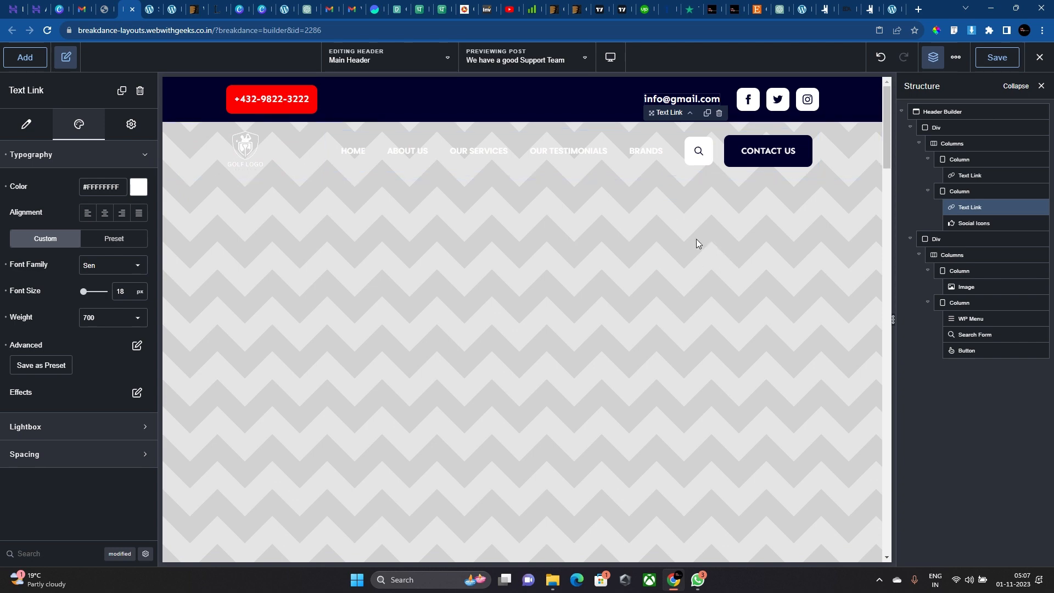
scroll(714, 203, down, 2)
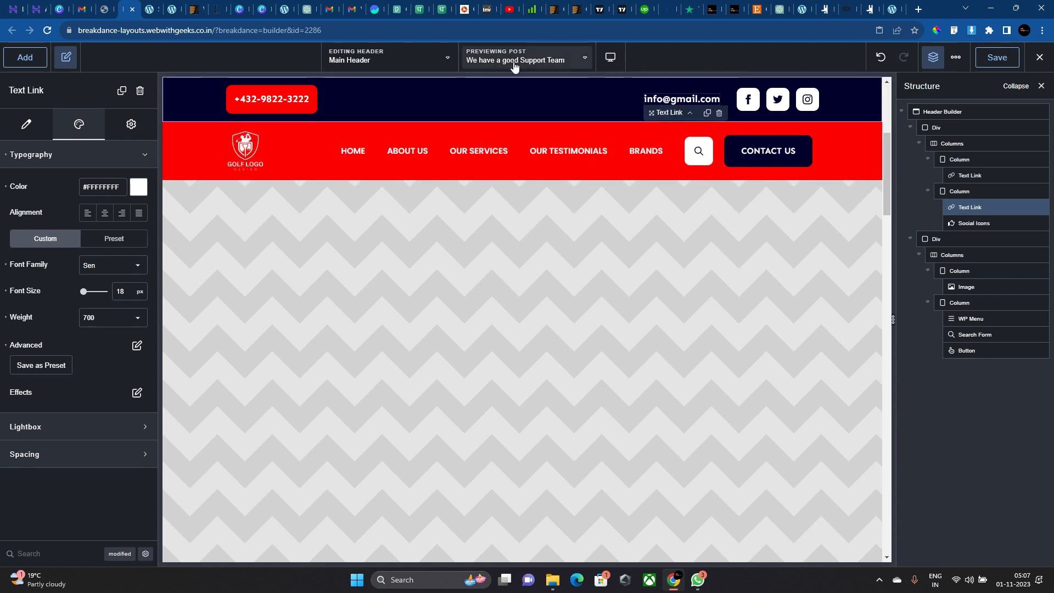
click(610, 57)
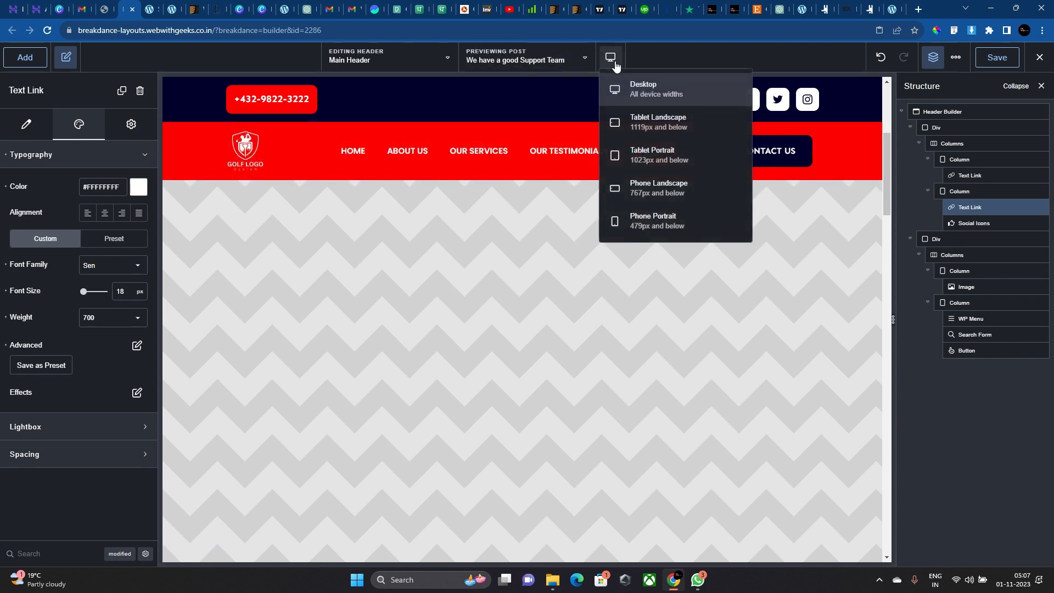
Preview the header at Tablet Landscape and select the top bar's container div.
click(648, 124)
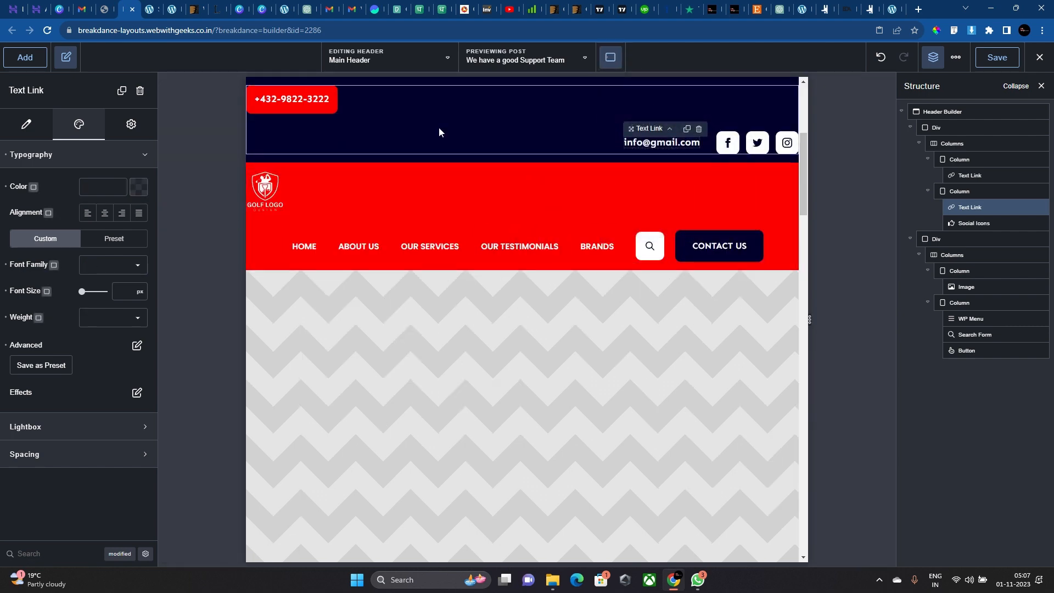
click(483, 120)
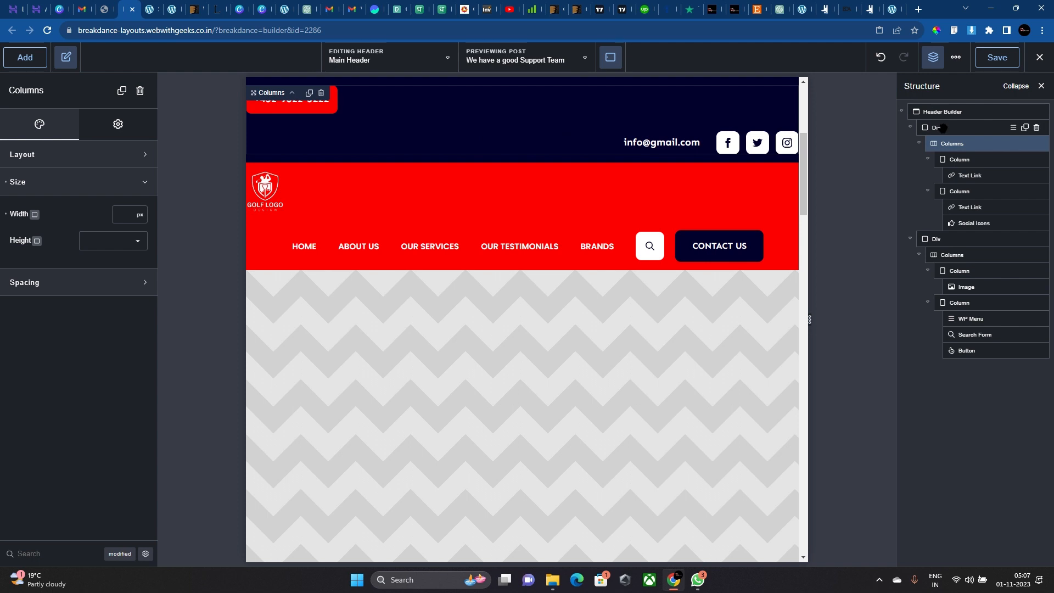
click(936, 127)
scroll(119, 487, down, 2)
scroll(119, 488, down, 1)
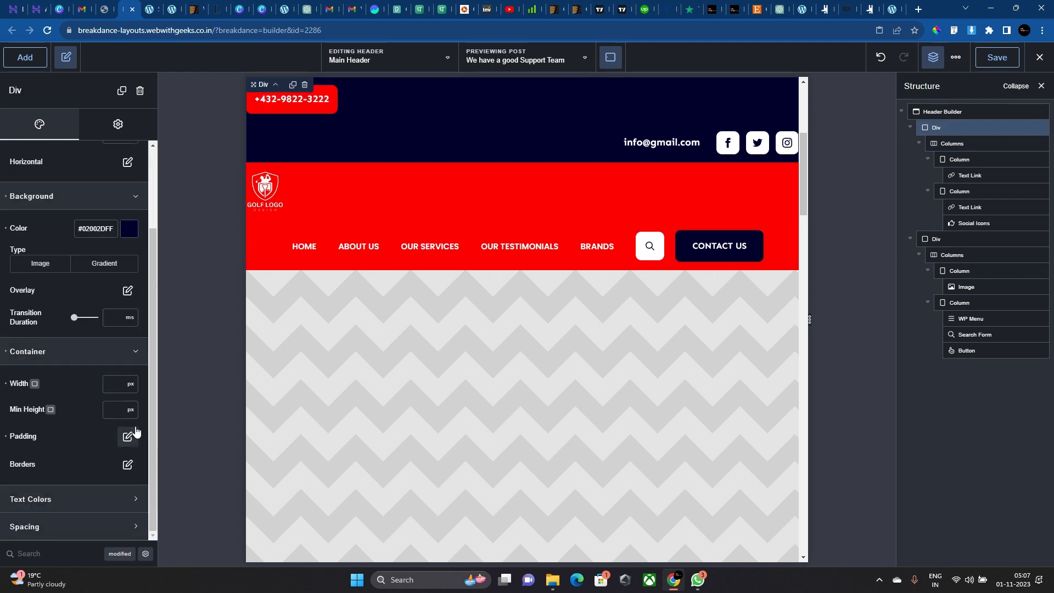
Give the top bar div 25px left and right padding.
click(128, 435)
text(20)
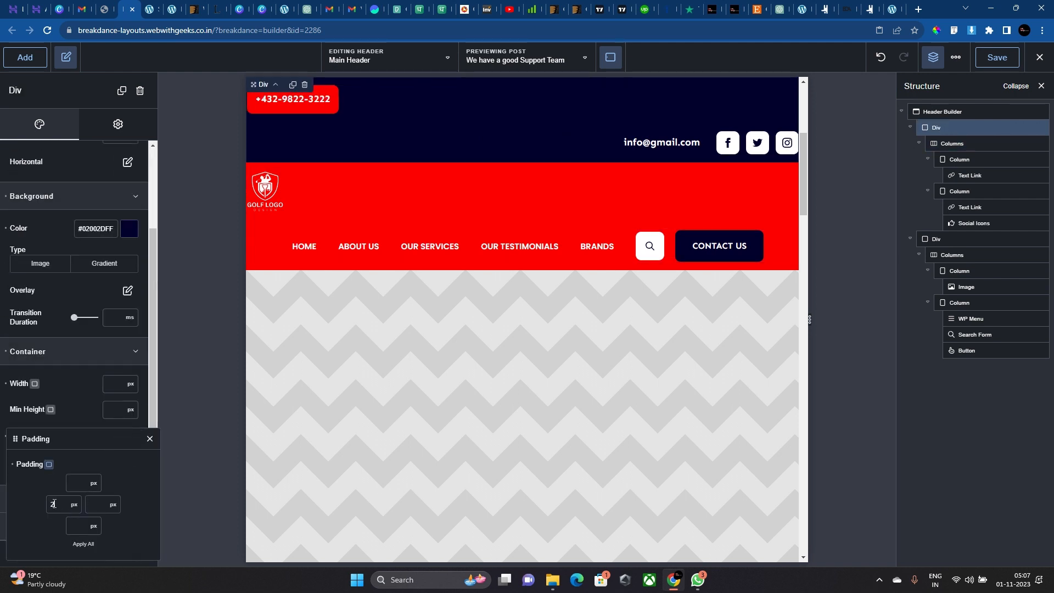
click(94, 501)
text(20)
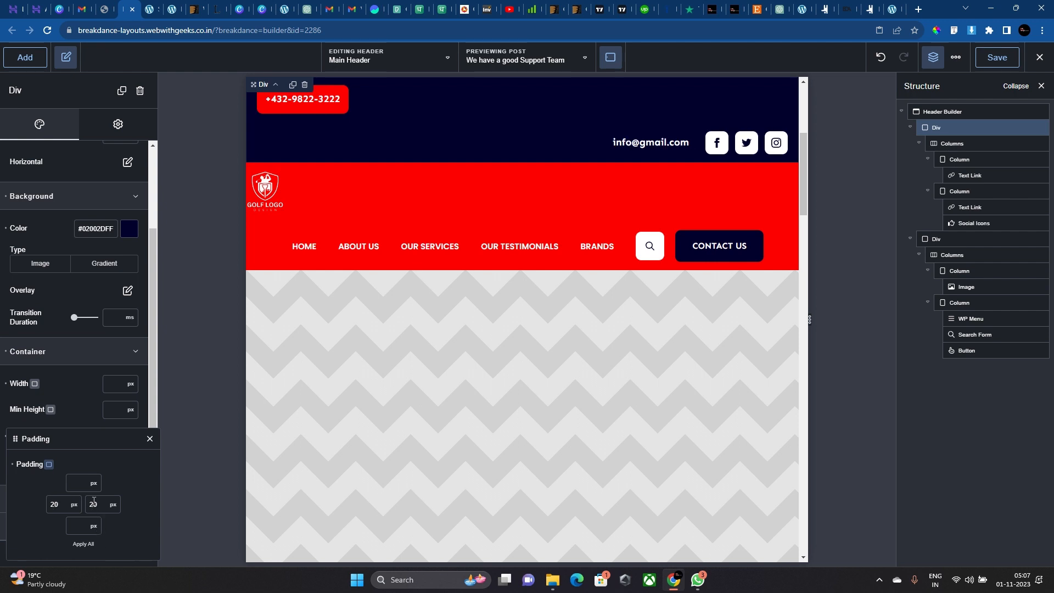
key(BackSpace)
key(BackSpace)
text(30)
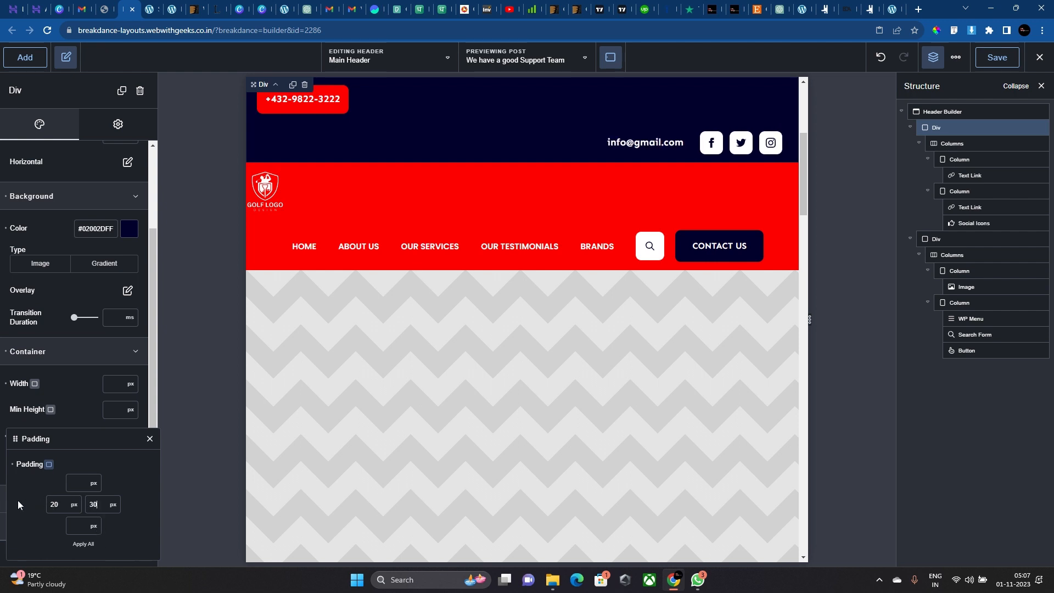
double_click(49, 503)
text(25)
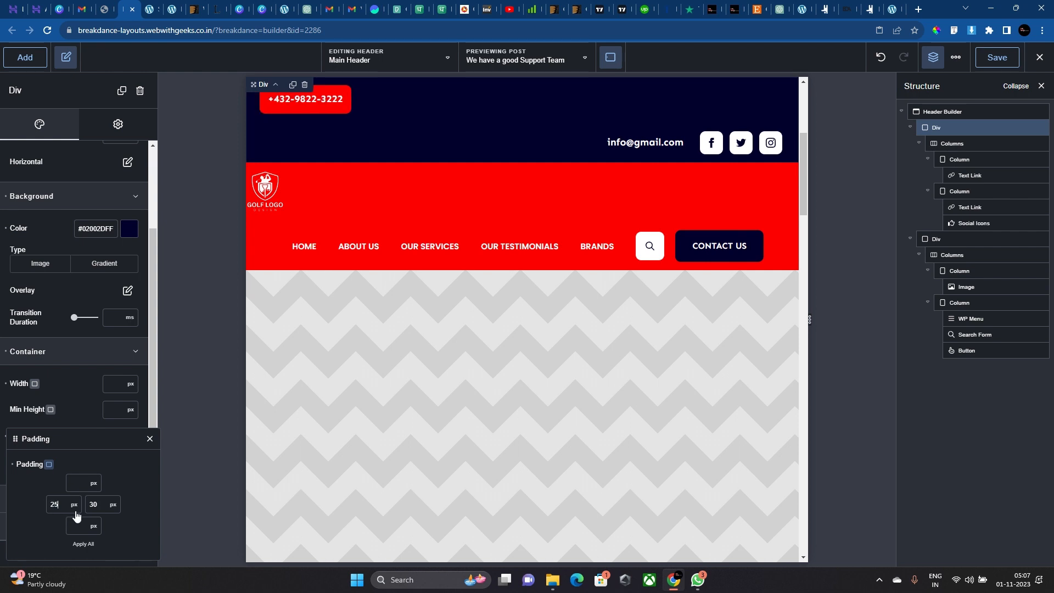
double_click(87, 509)
text(25)
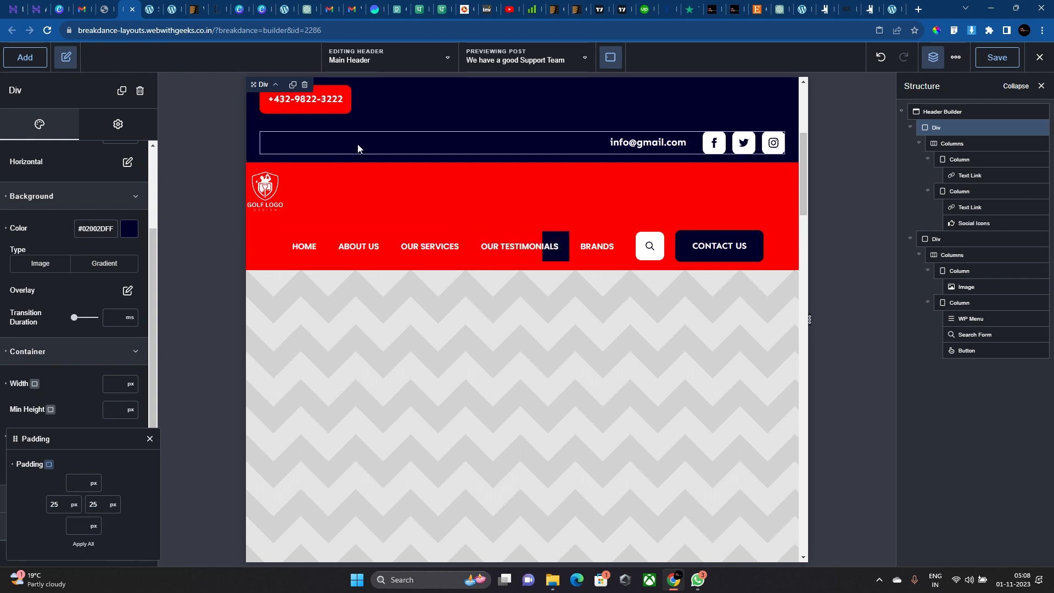
Set the top bar Columns to stack vertically only at Tablet Portrait.
click(364, 123)
click(106, 165)
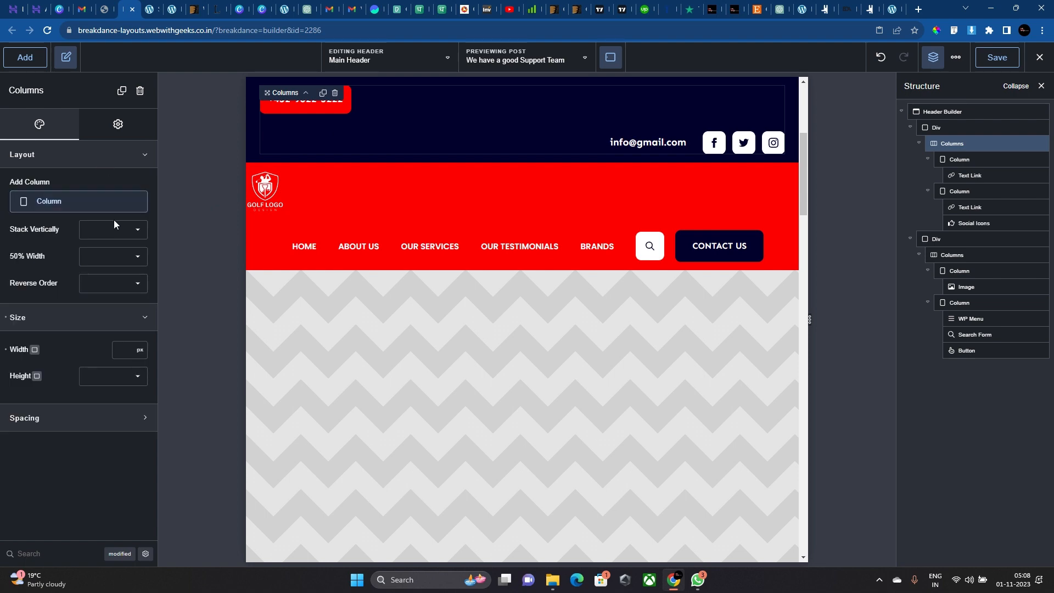
click(114, 229)
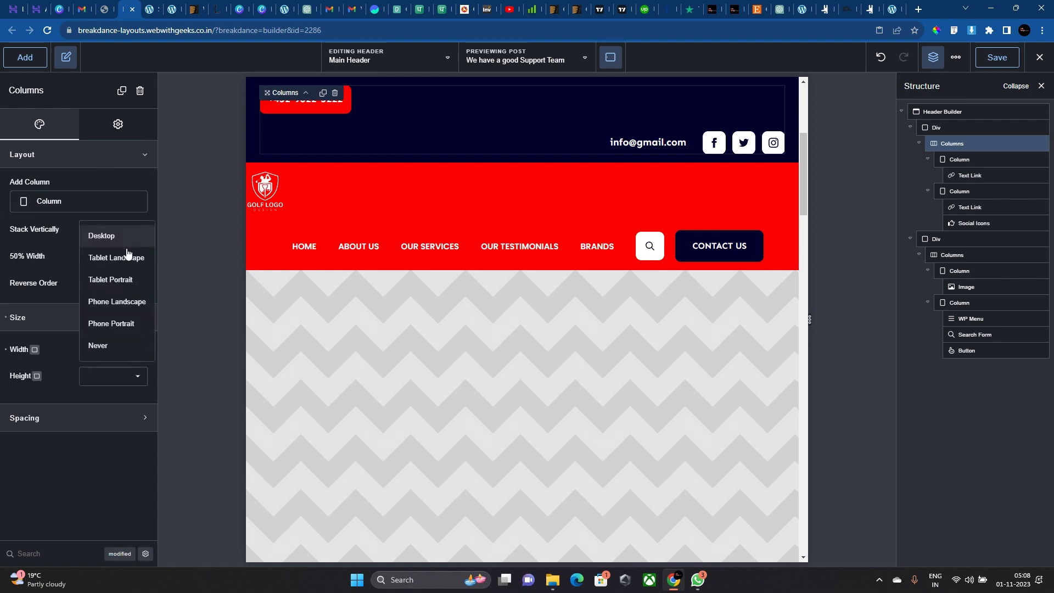
click(124, 288)
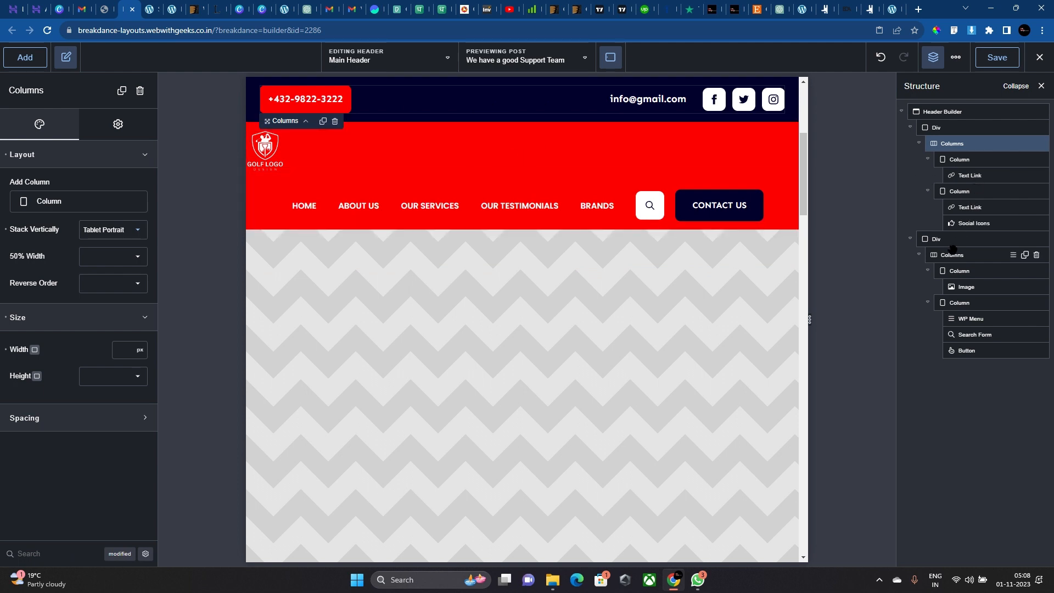
Give the red header container 25px padding.
click(949, 241)
click(137, 413)
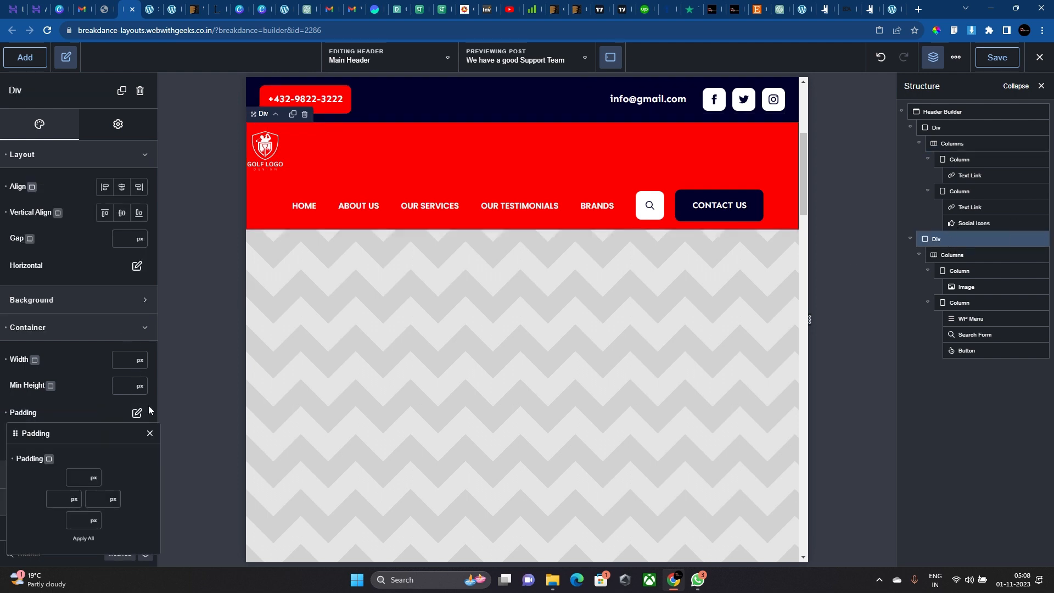
text(25)
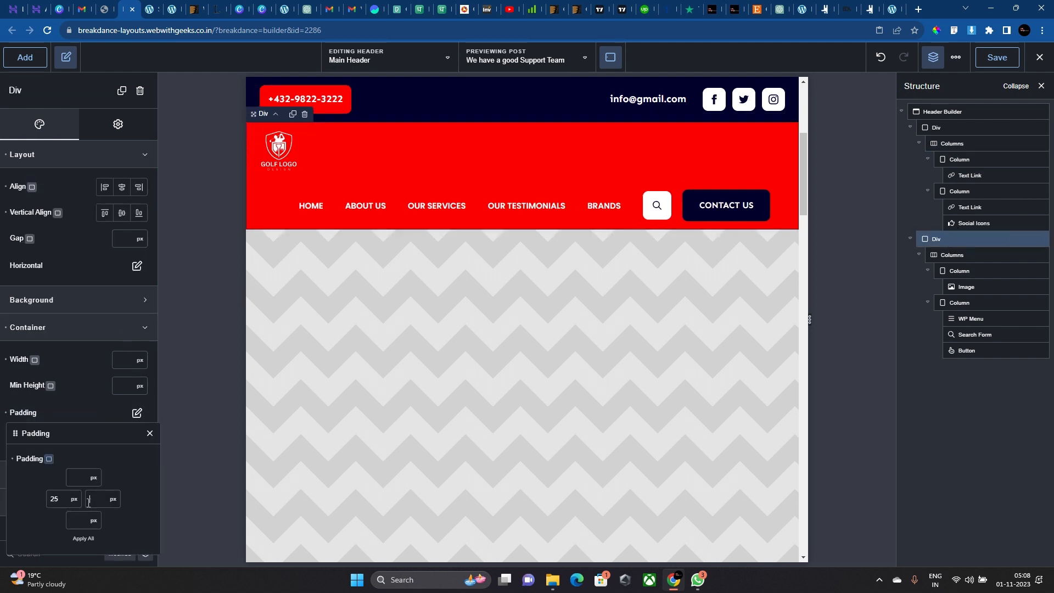
text(25)
Stack the red header's Columns only at Tablet Portrait, then select the menu column.
click(304, 180)
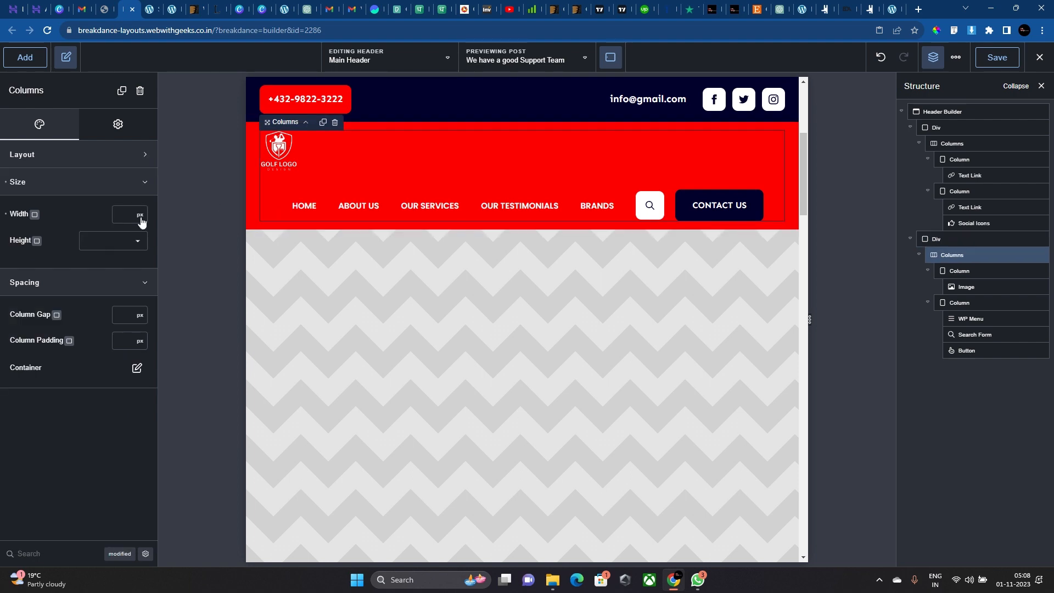
click(84, 159)
click(108, 231)
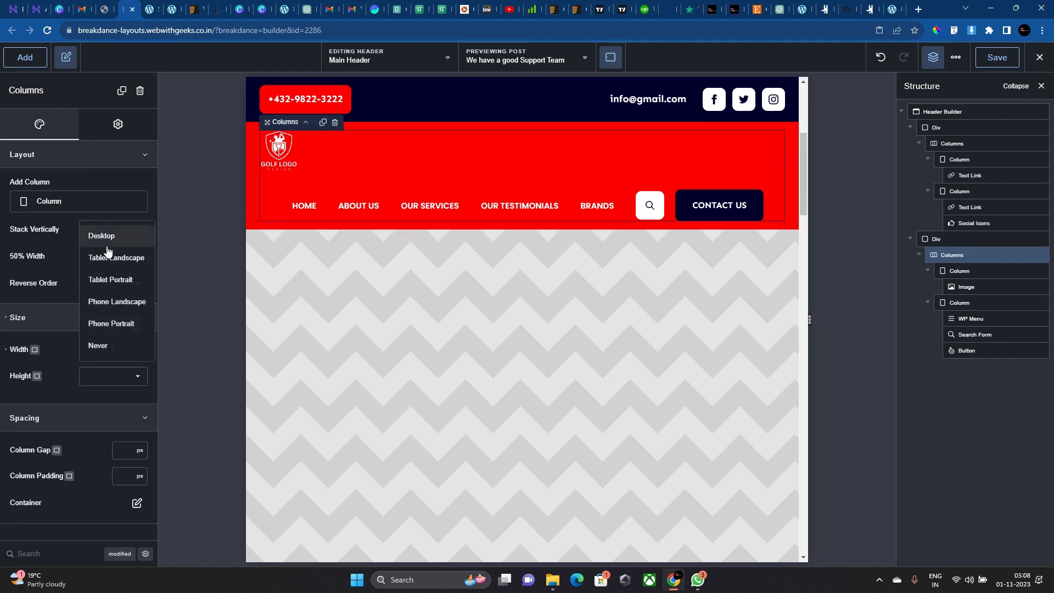
click(111, 281)
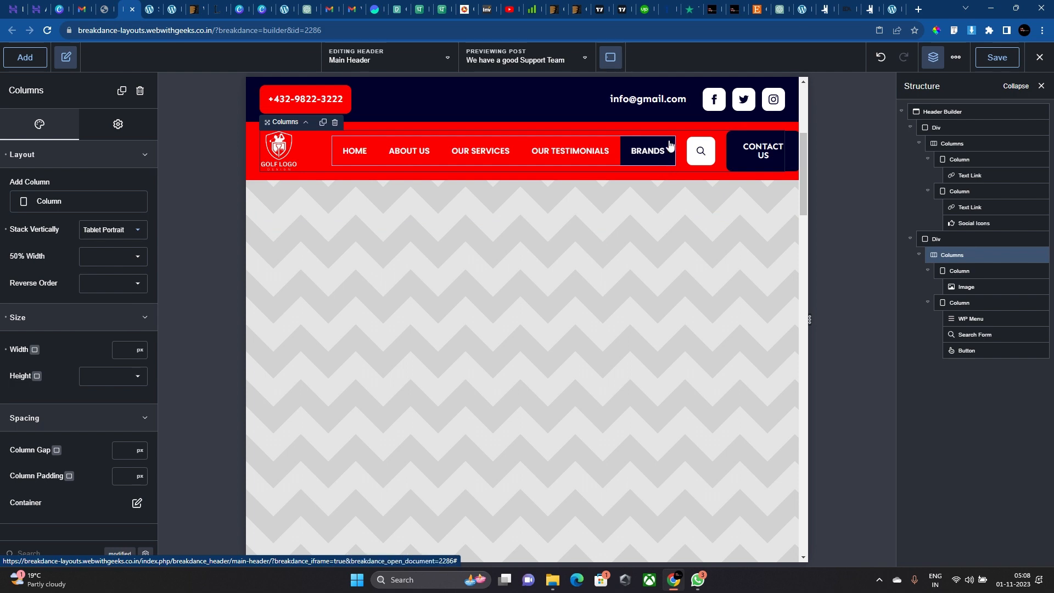
click(718, 146)
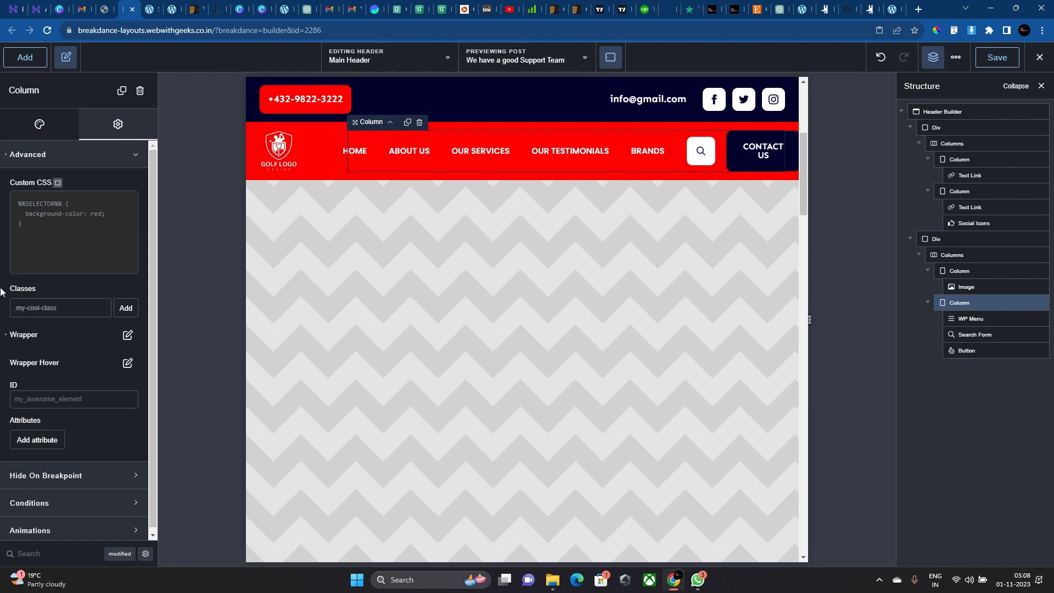
Make the menu column wrapper a flex container with column direction.
click(127, 335)
click(131, 413)
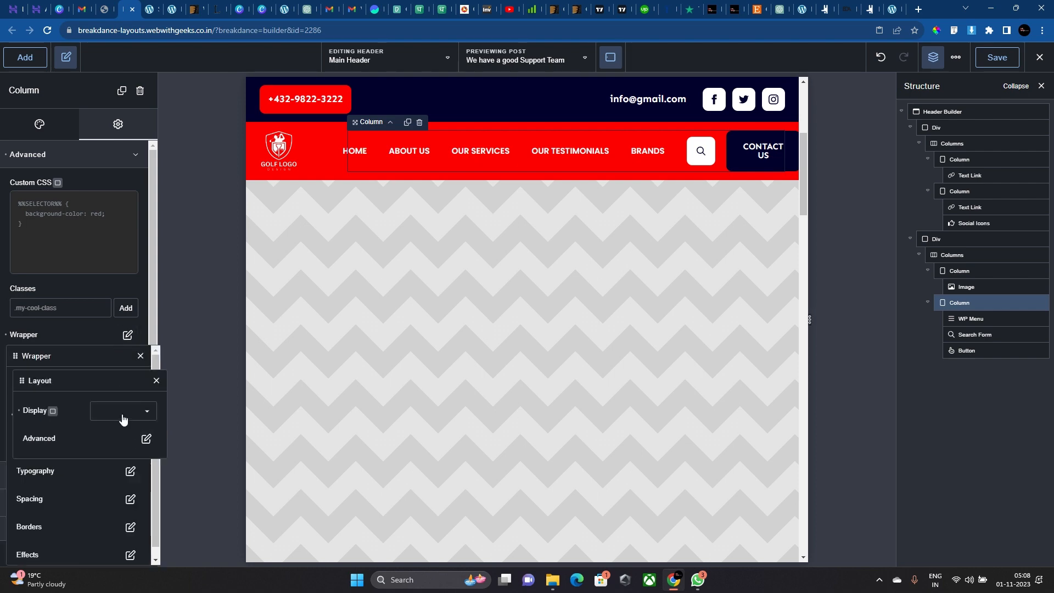
click(122, 419)
click(98, 483)
click(101, 417)
click(102, 424)
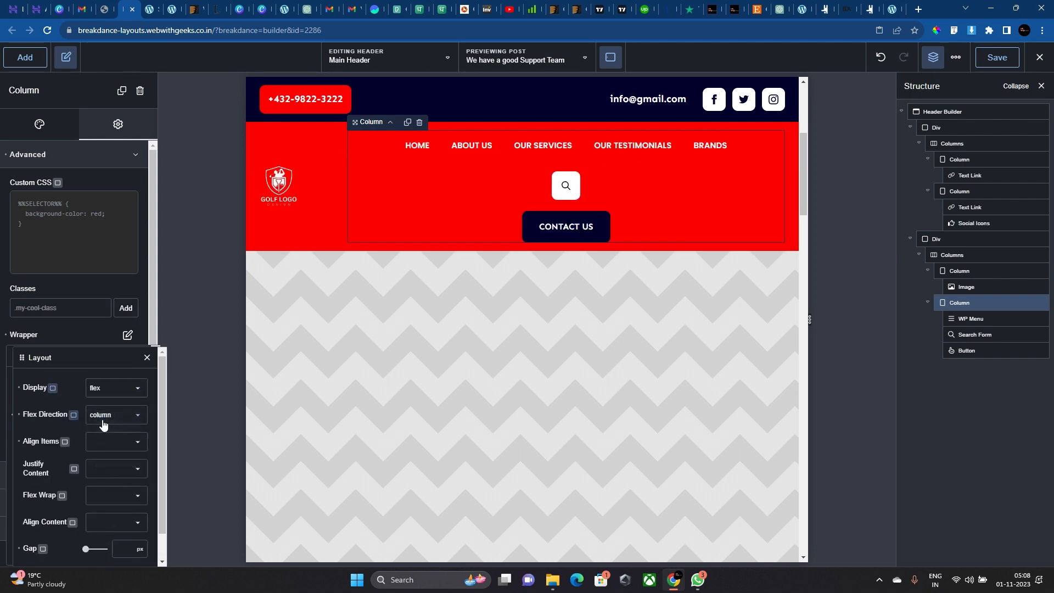
Try flex-end, space-between and flex-start justify, center and right alignment, then clear Display.
click(113, 467)
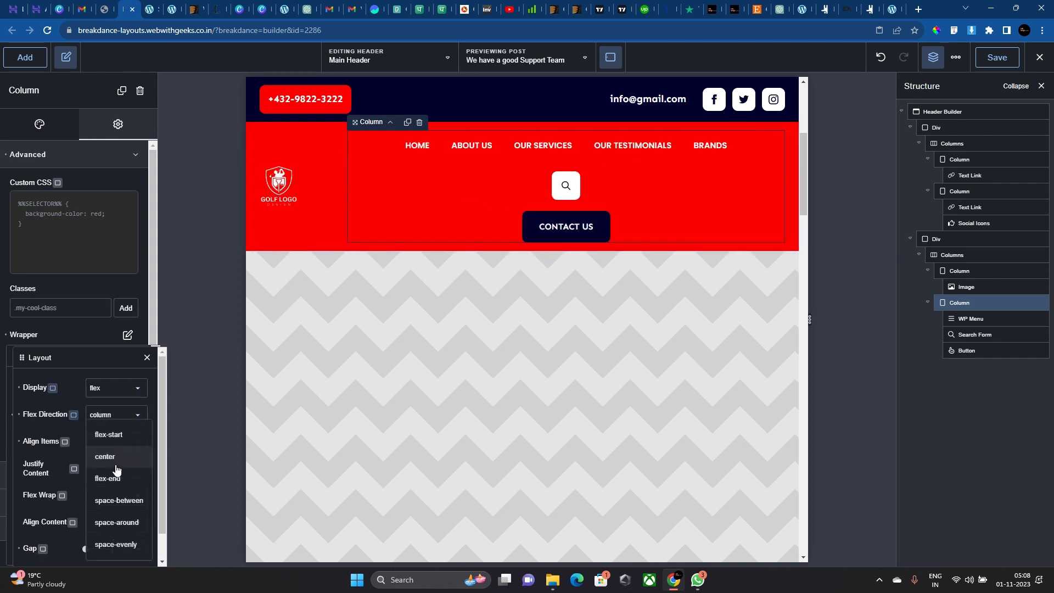
click(115, 481)
click(110, 473)
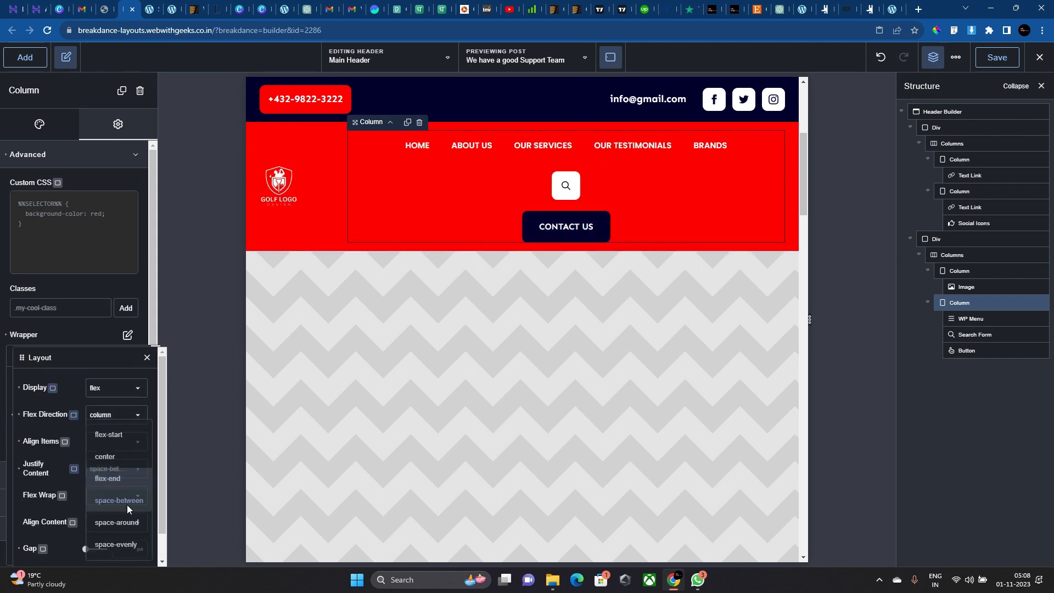
click(127, 502)
click(122, 466)
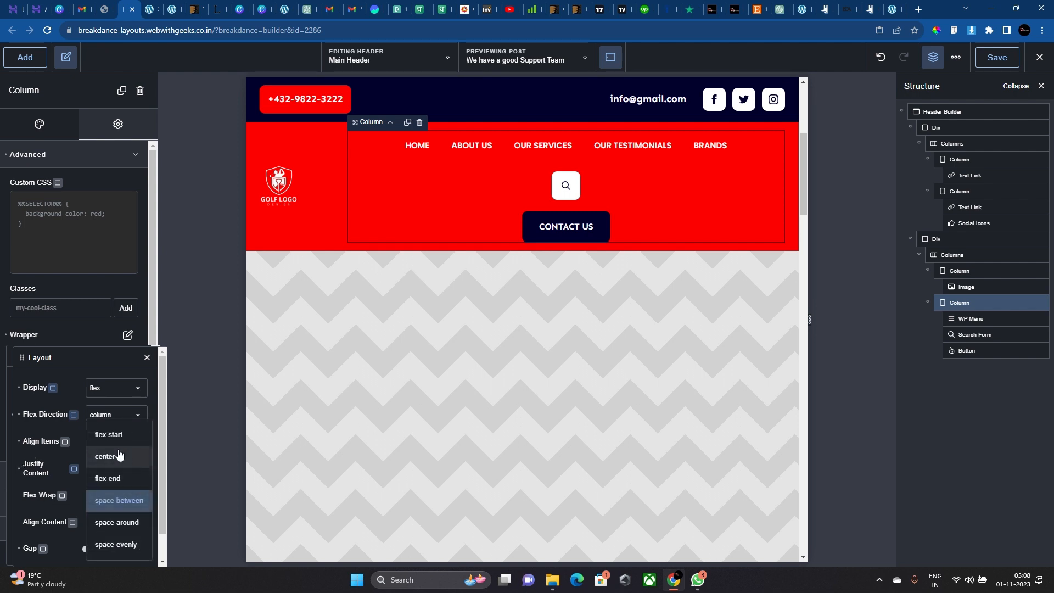
click(117, 441)
click(106, 448)
click(130, 476)
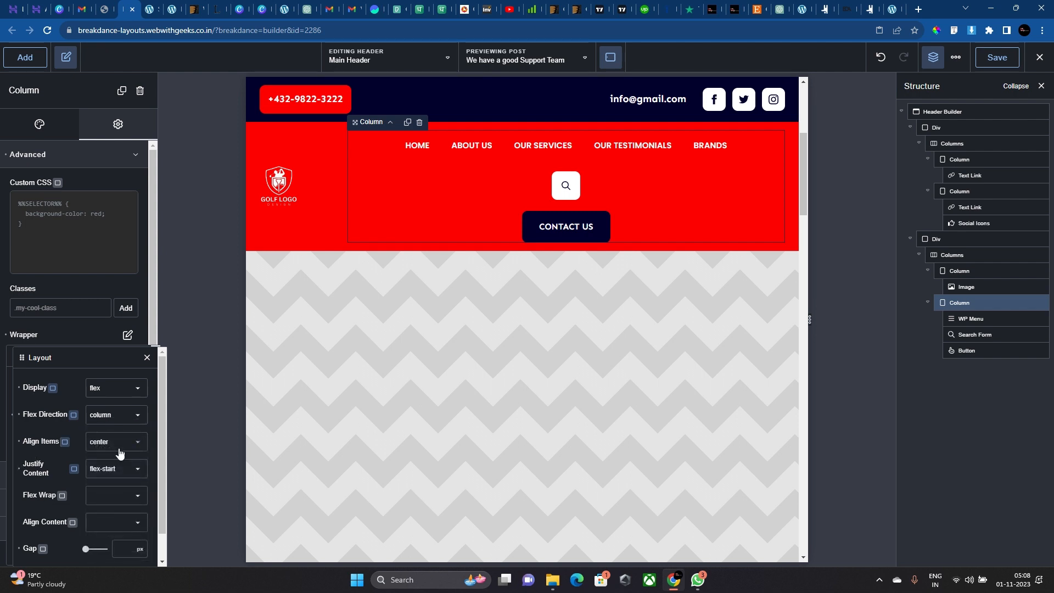
click(115, 442)
click(126, 488)
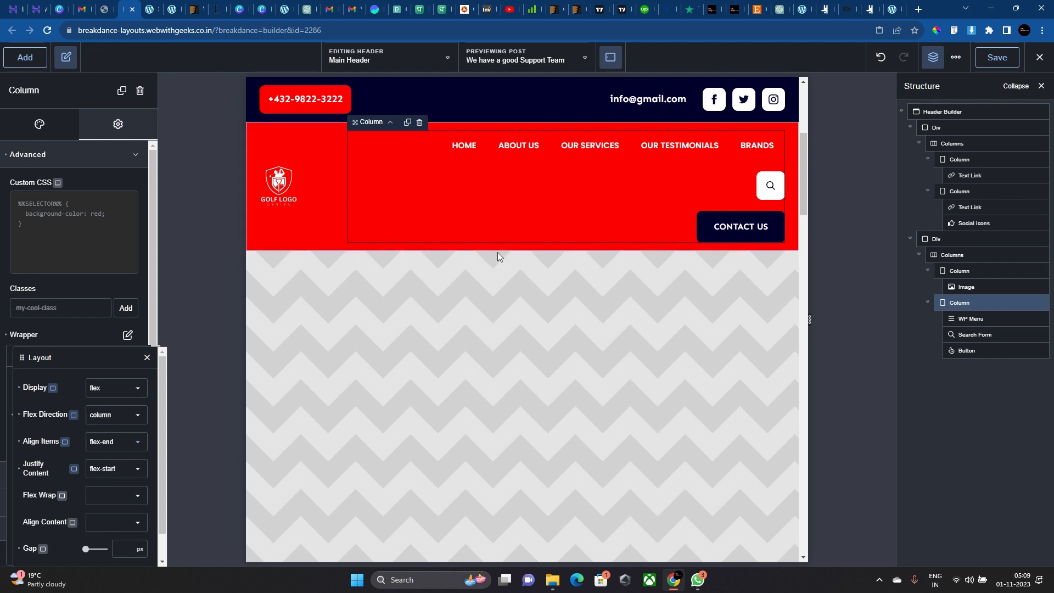
click(115, 469)
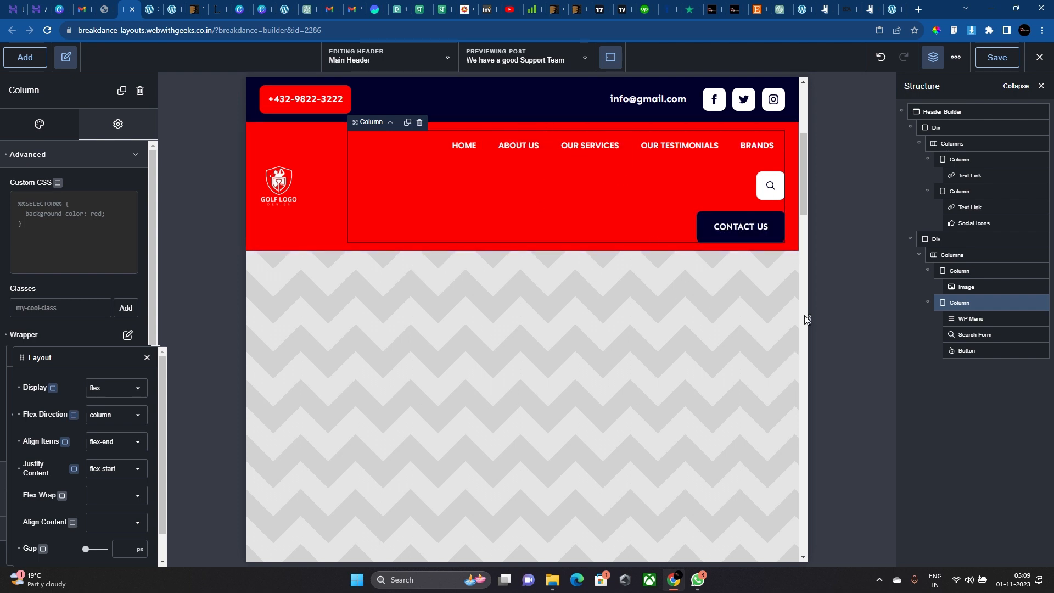
click(19, 388)
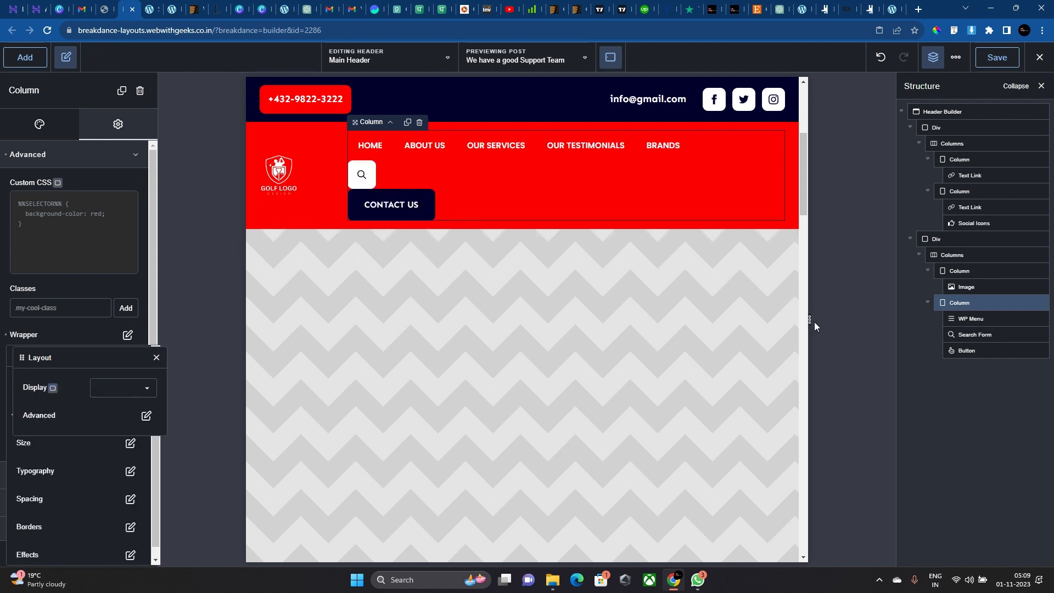
Widen the preview to 1328px and set the menu column wrapper Display to flex.
drag(809, 318, 931, 328)
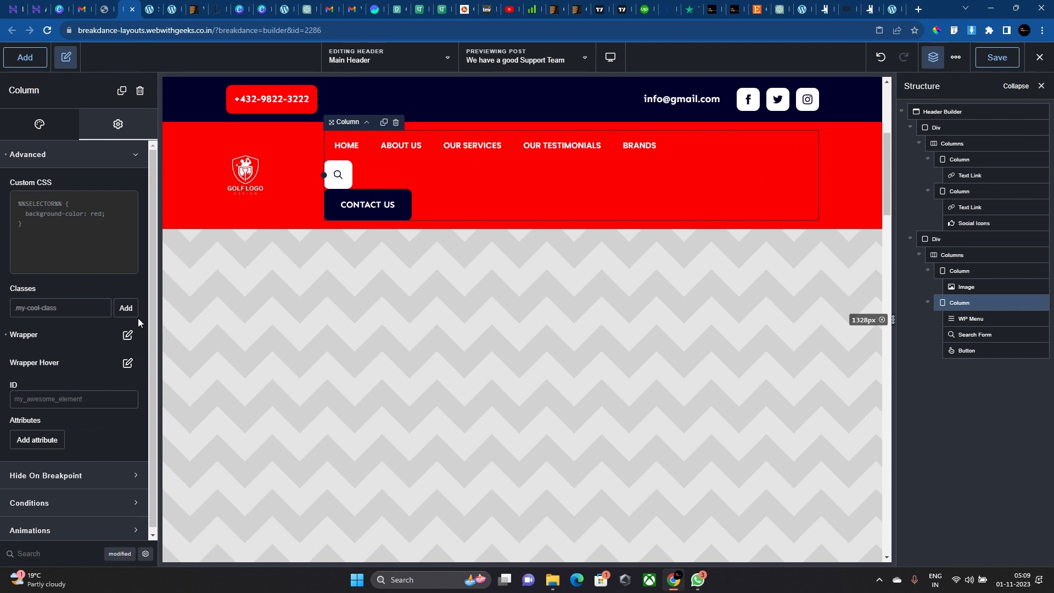
click(127, 334)
click(131, 411)
click(131, 417)
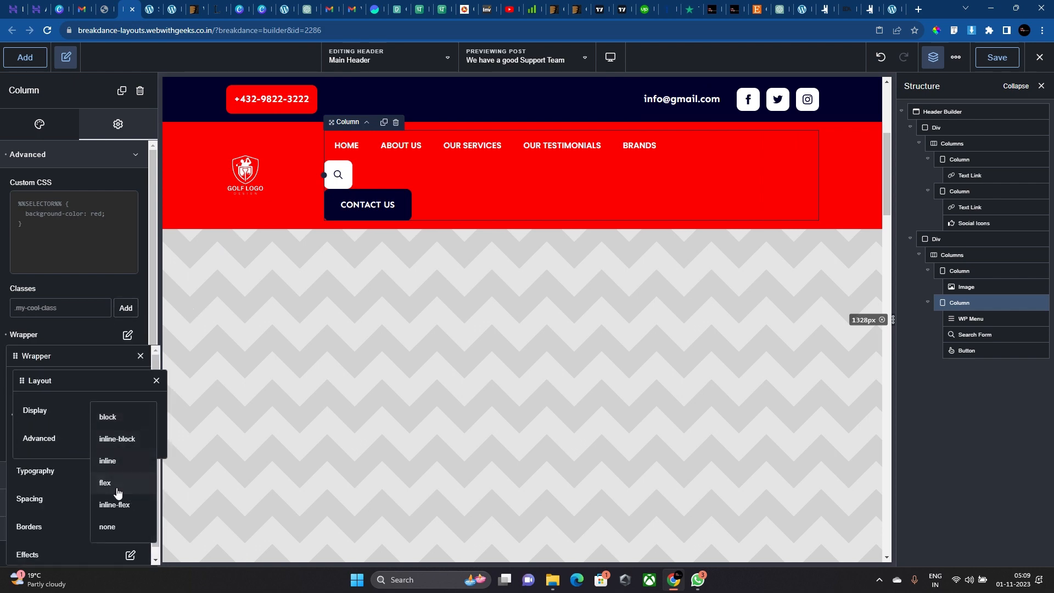
click(116, 488)
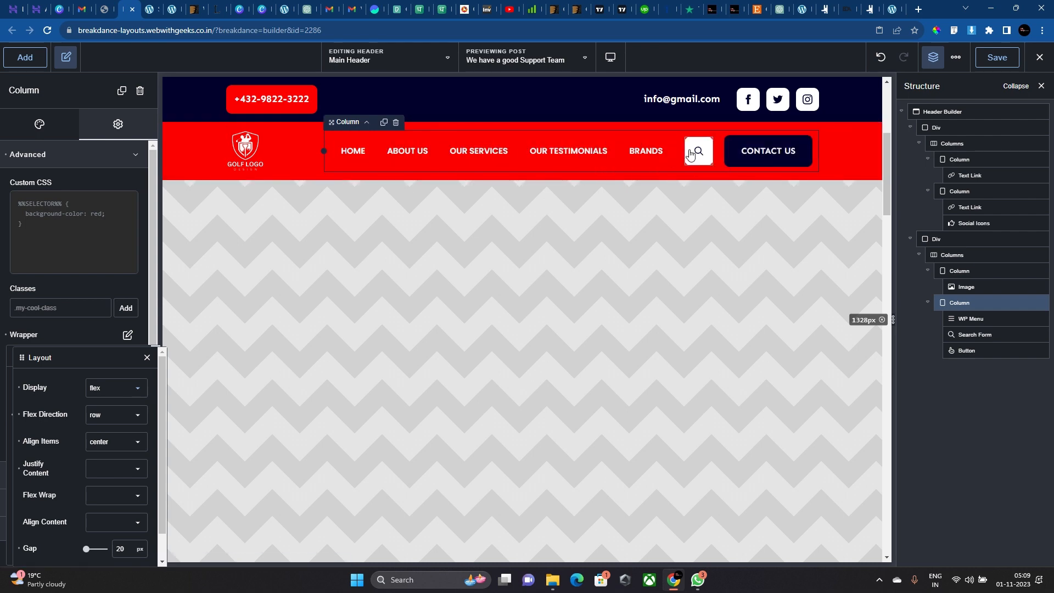
Delete the Search Form element from the header.
click(566, 158)
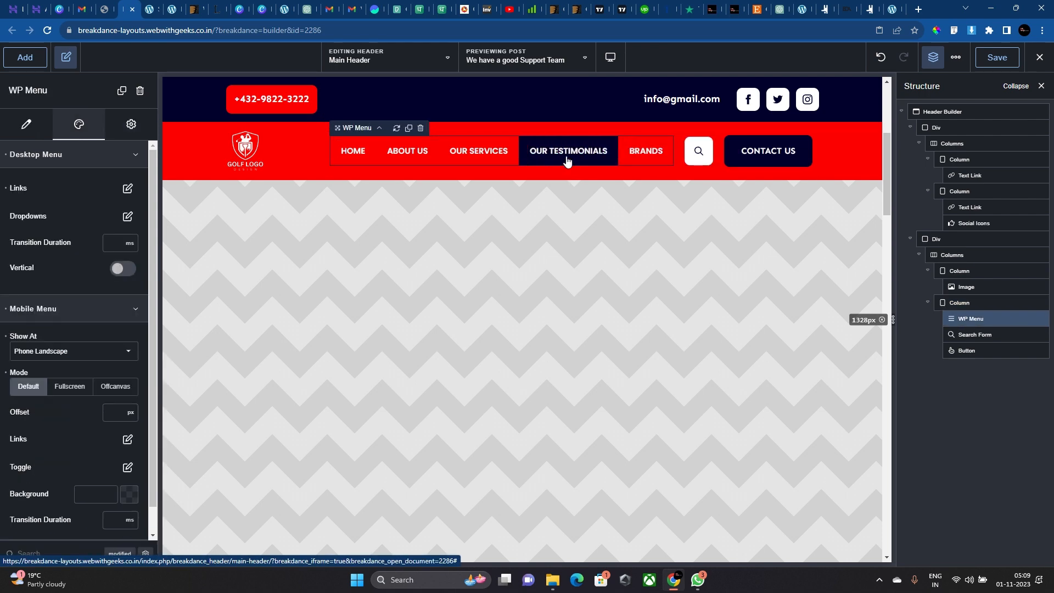
click(695, 158)
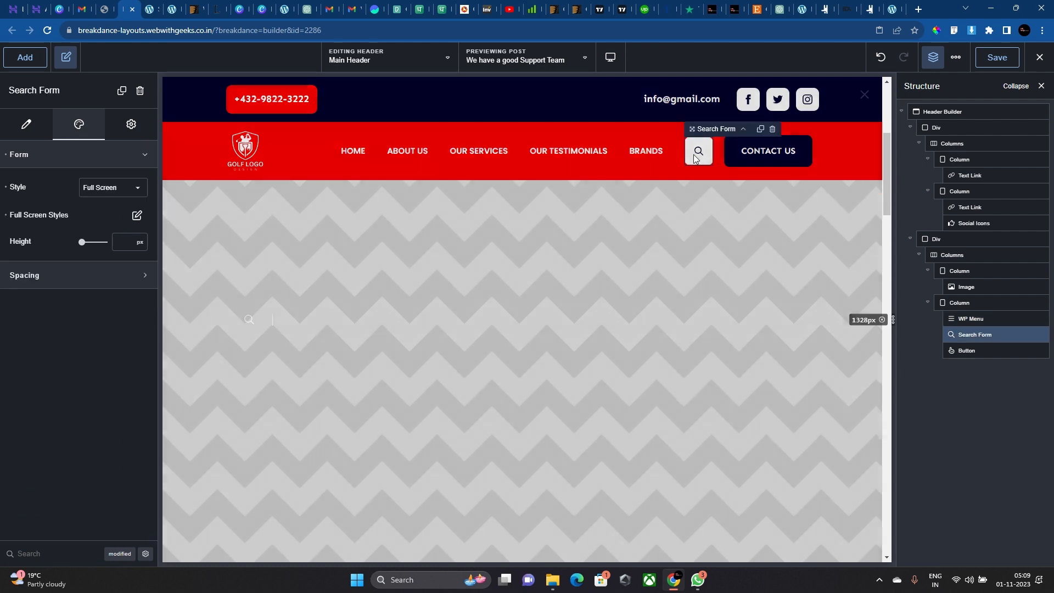
right_click(694, 159)
click(737, 263)
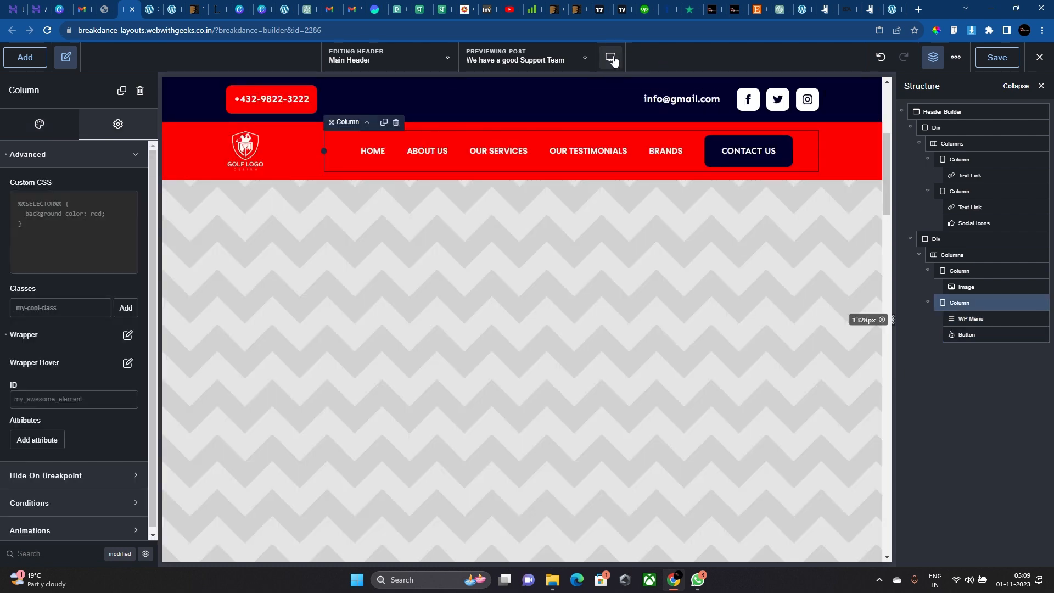
Preview at Tablet Portrait and open the logo column's Advanced settings.
click(613, 58)
click(672, 157)
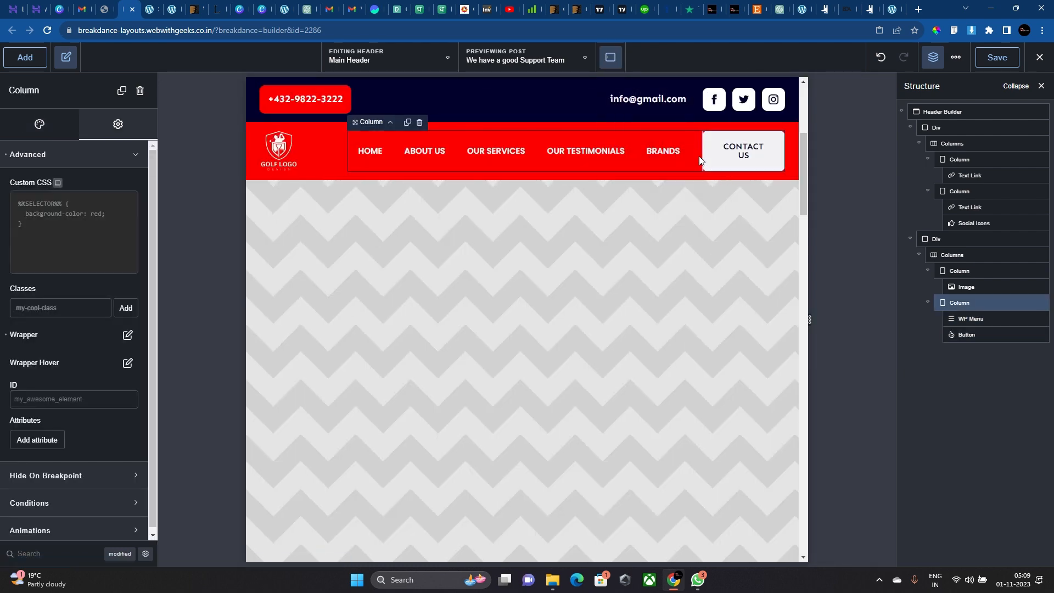
click(323, 152)
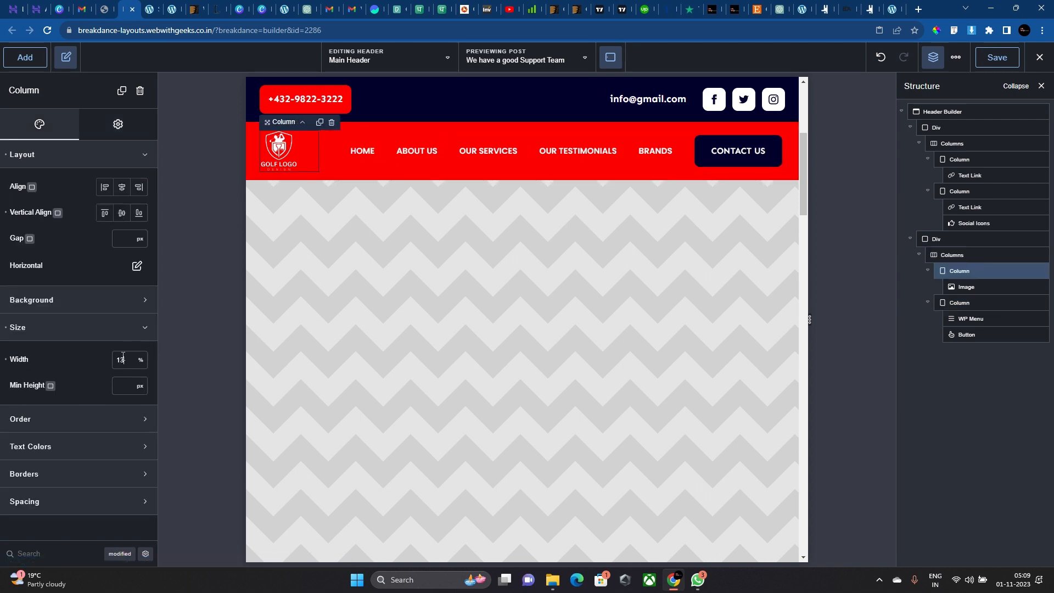
click(123, 153)
click(118, 129)
click(120, 154)
Set the logo column's wrapper width to 10%, after trying 12 and 8.
click(128, 335)
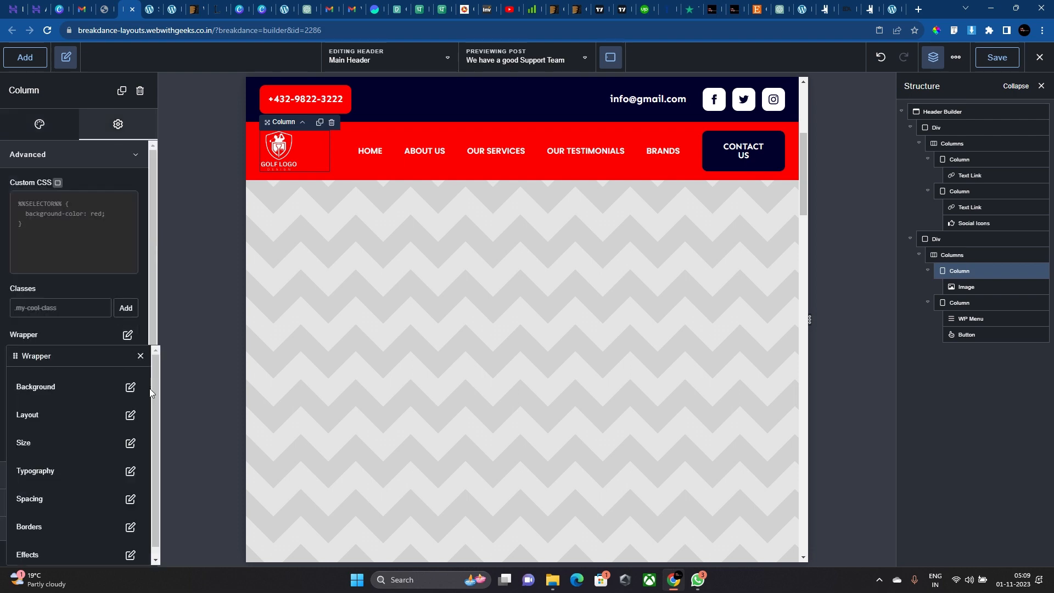
click(125, 446)
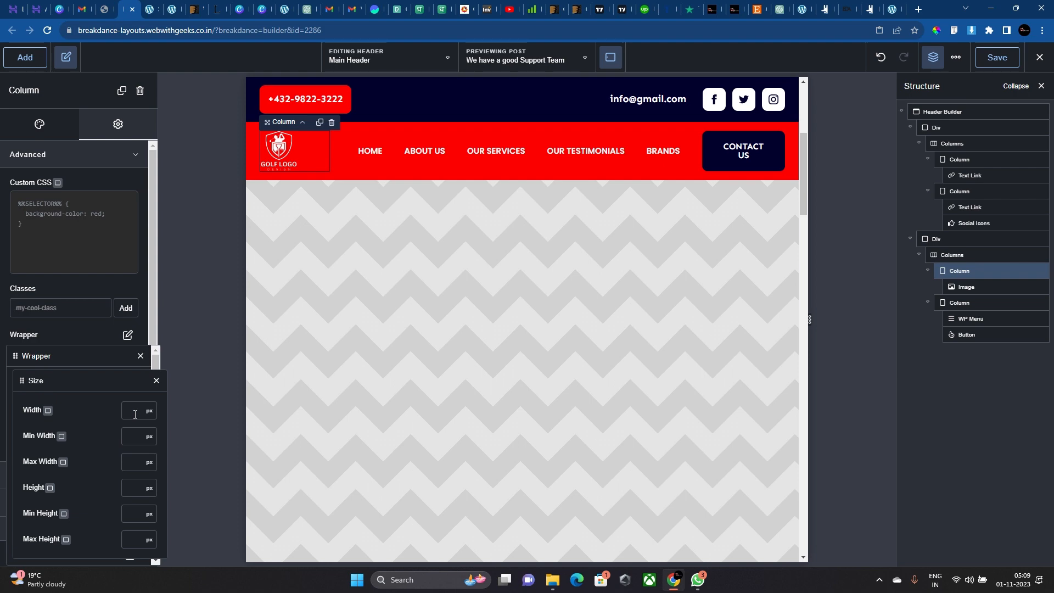
click(149, 410)
click(150, 420)
text(12)
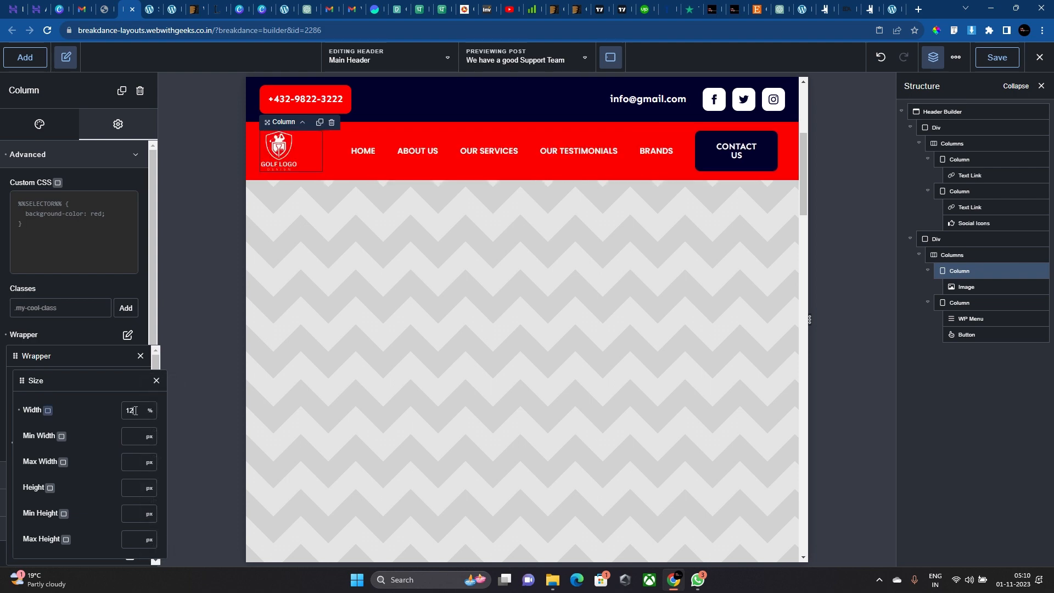
key(BackSpace)
key(BackSpace)
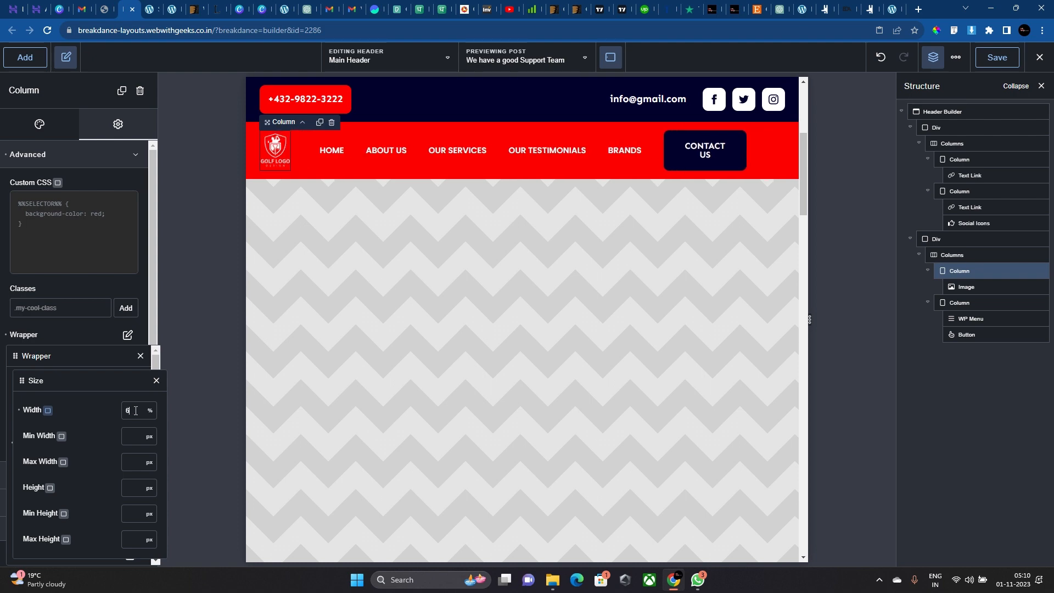
text(8)
key(BackSpace)
text(10)
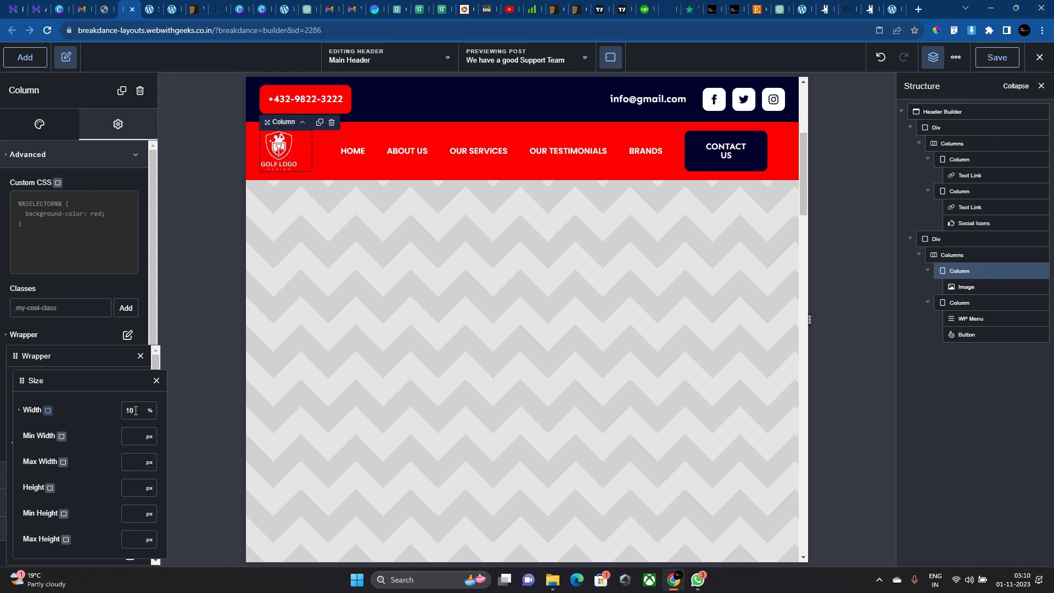
Select the header navigation menu and check its link styling options.
click(646, 151)
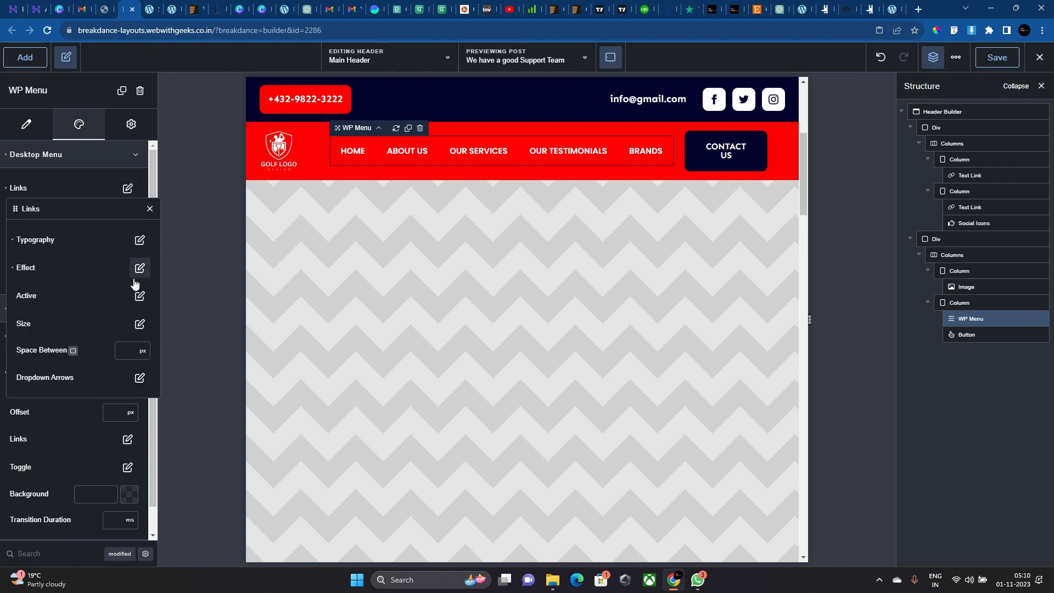
click(127, 188)
click(84, 476)
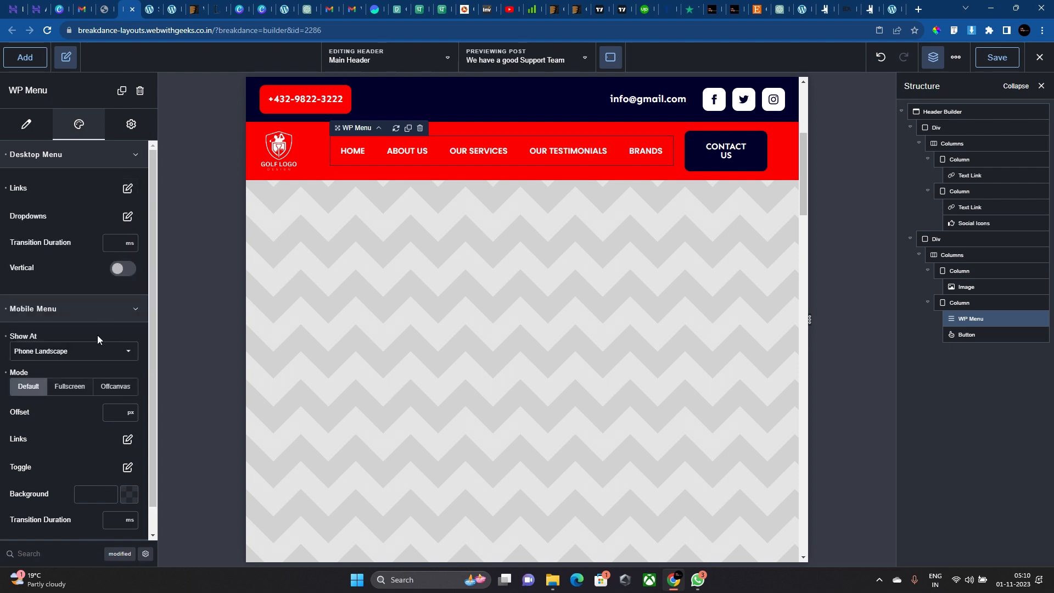
Set the menu links' typography font size to 14px, after trying 12 and 15.
click(127, 192)
click(610, 57)
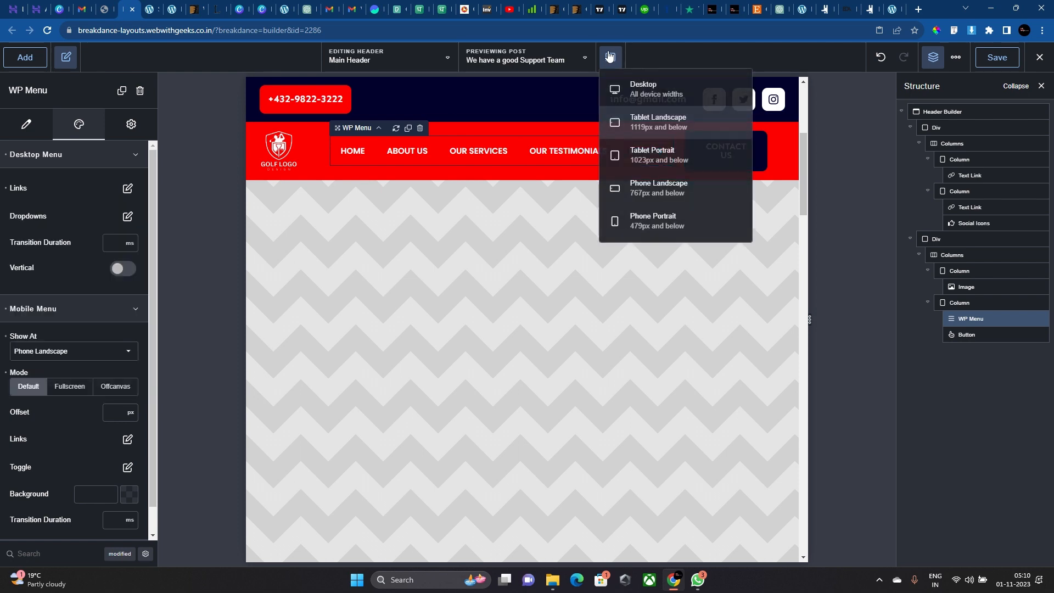
mouse_move(617, 64)
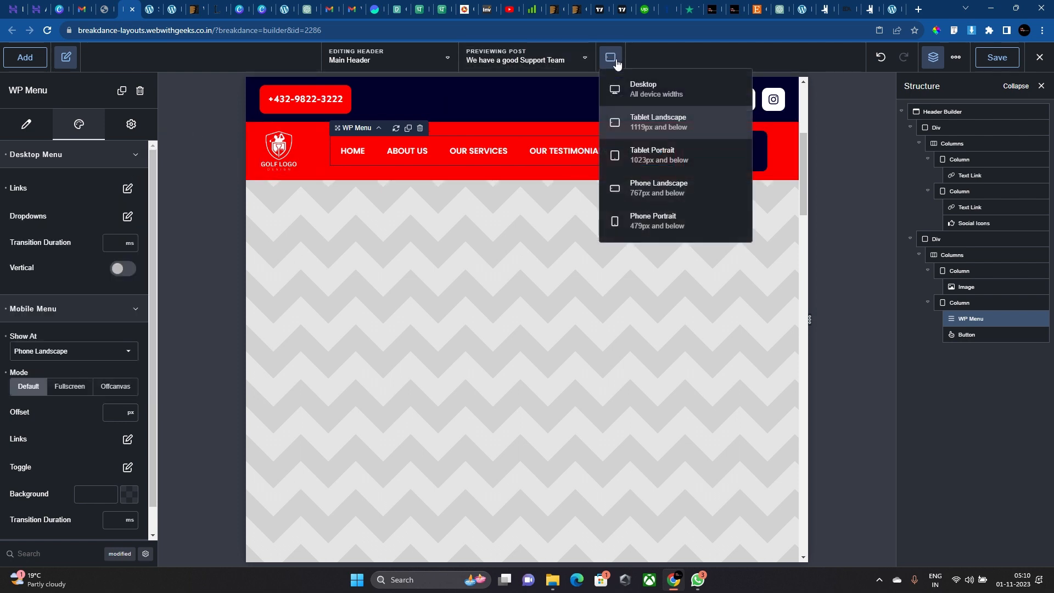
click(127, 189)
click(140, 253)
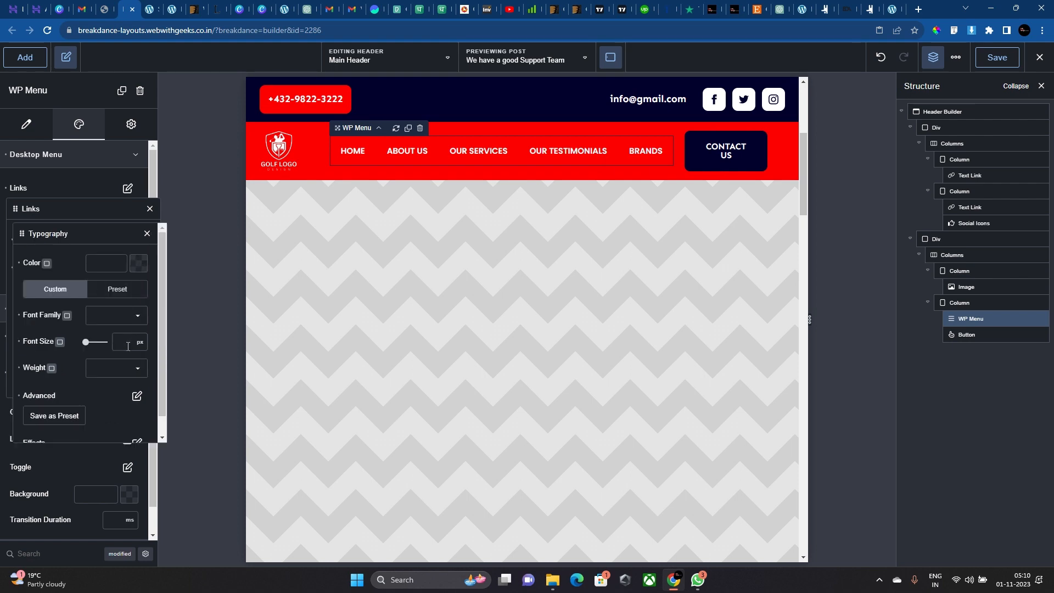
text(12)
key(BackSpace)
text(5)
key(BackSpace)
text(4)
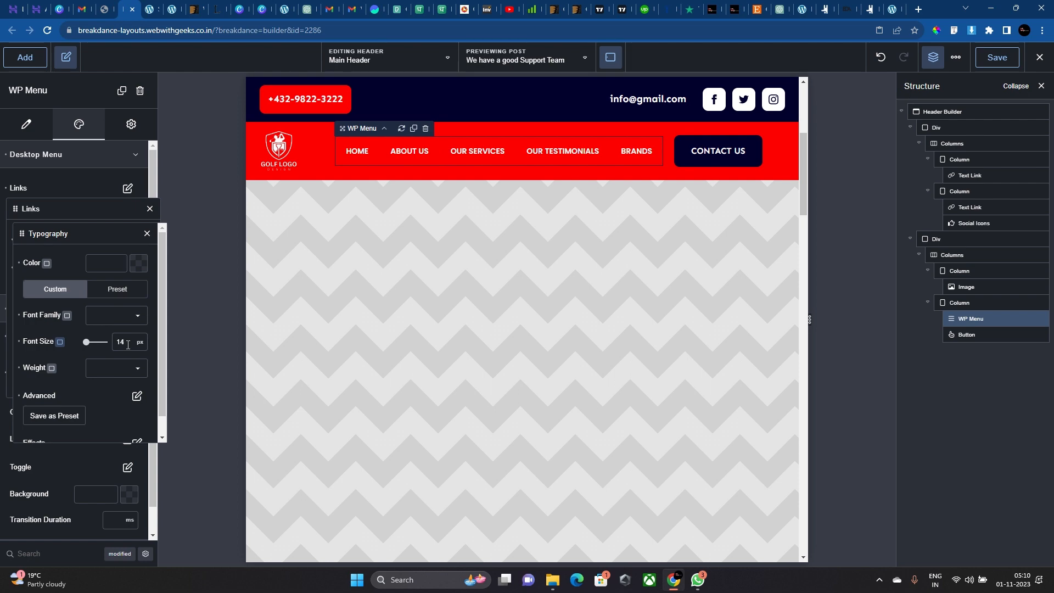
click(686, 175)
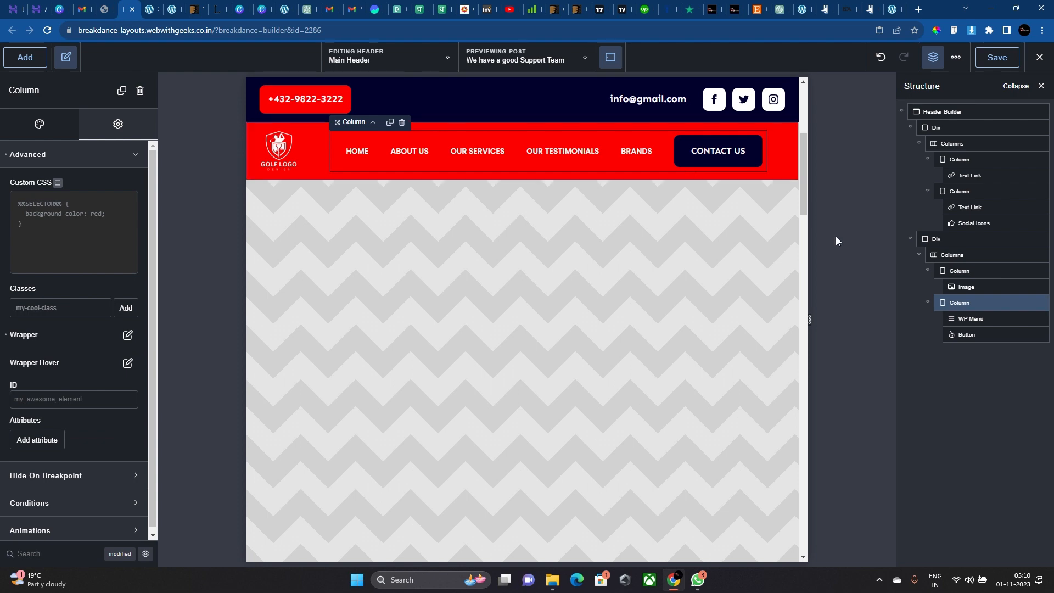
Preview at Tablet Portrait width and select the logo-and-menu columns row.
drag(808, 315, 805, 319)
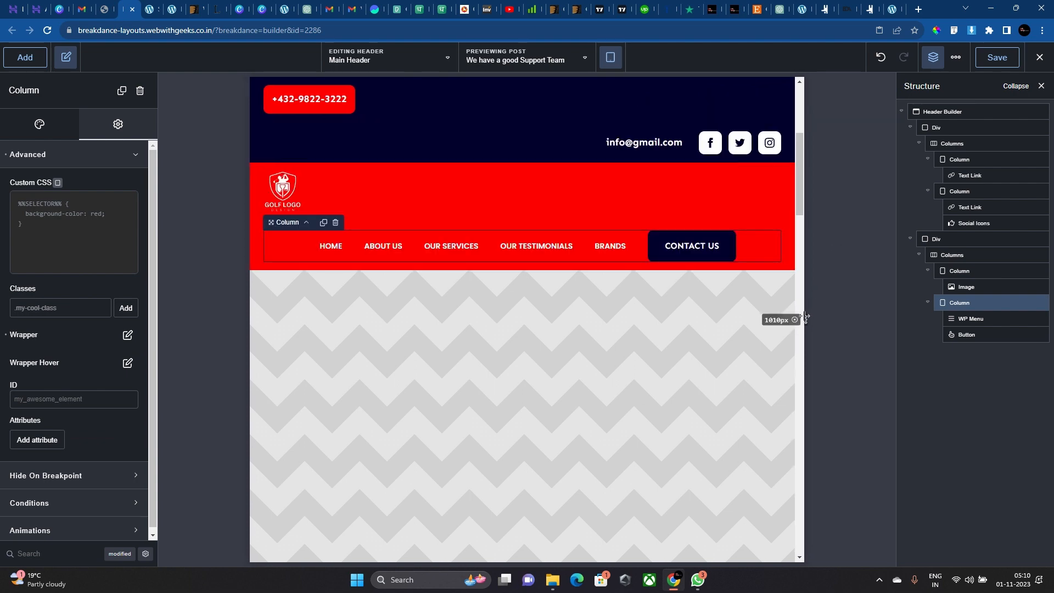
click(610, 57)
click(653, 155)
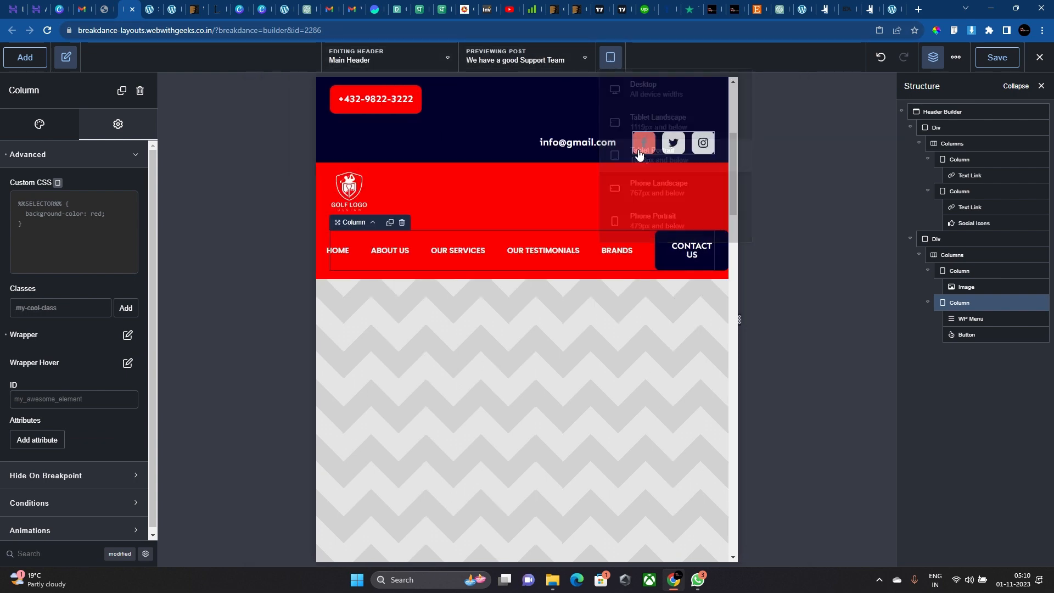
click(465, 224)
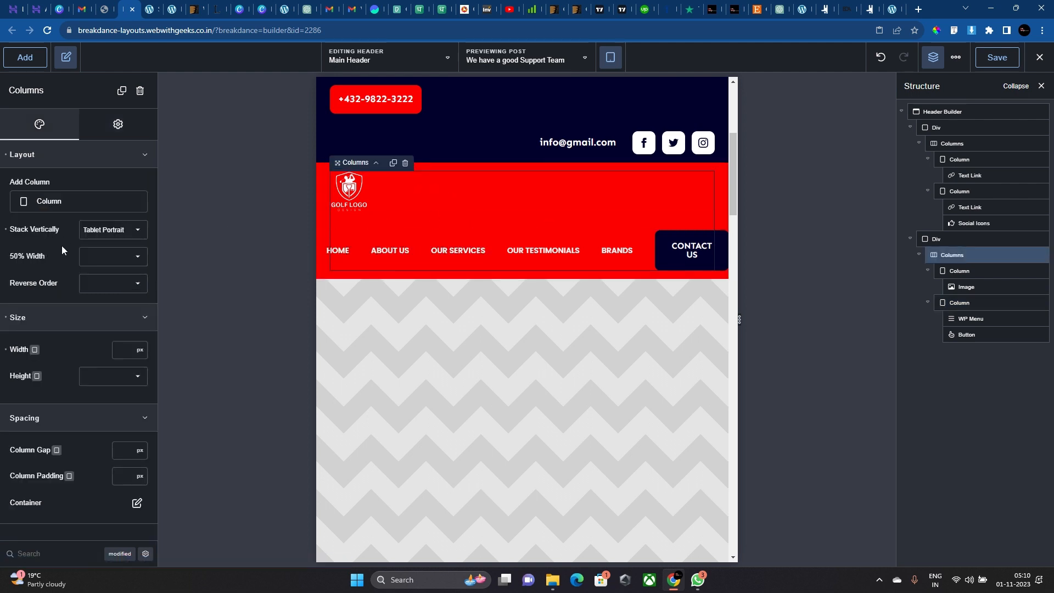
Set the header row's Stack Vertically breakpoint to Phone Landscape.
click(100, 233)
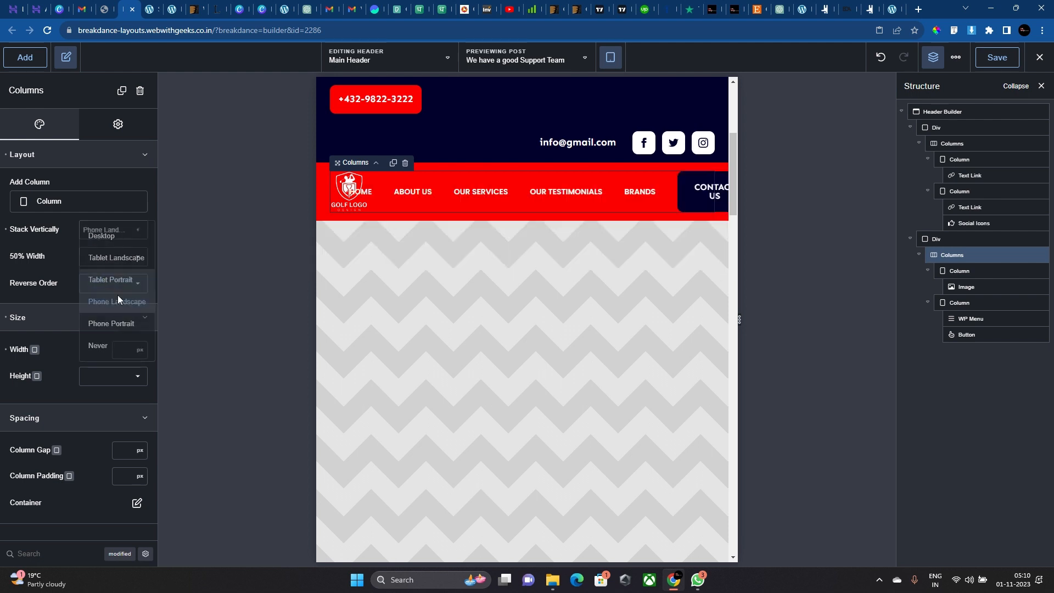
click(117, 296)
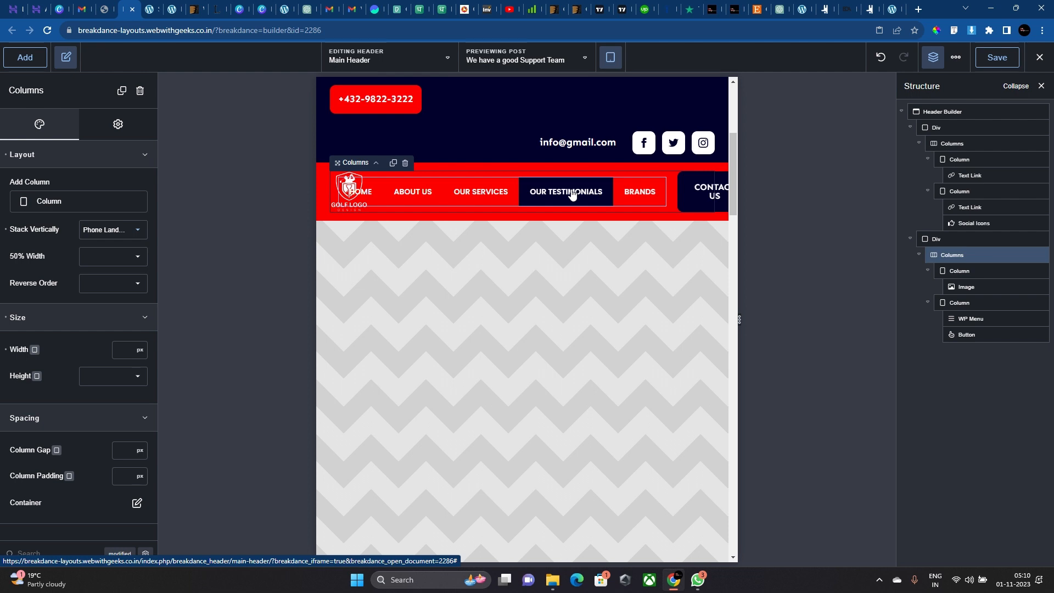
click(131, 233)
click(133, 283)
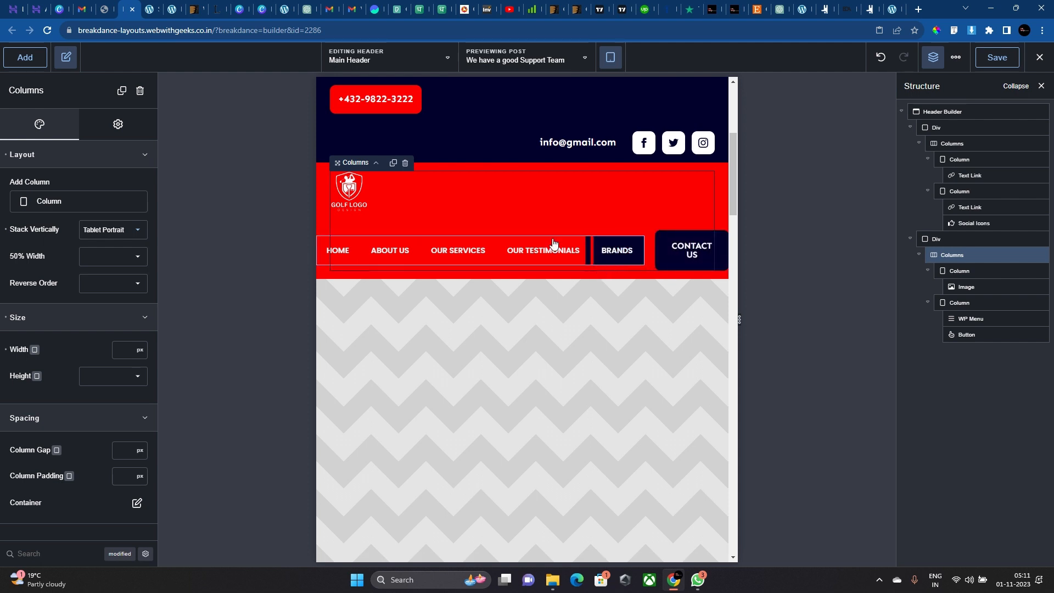
click(131, 230)
click(134, 300)
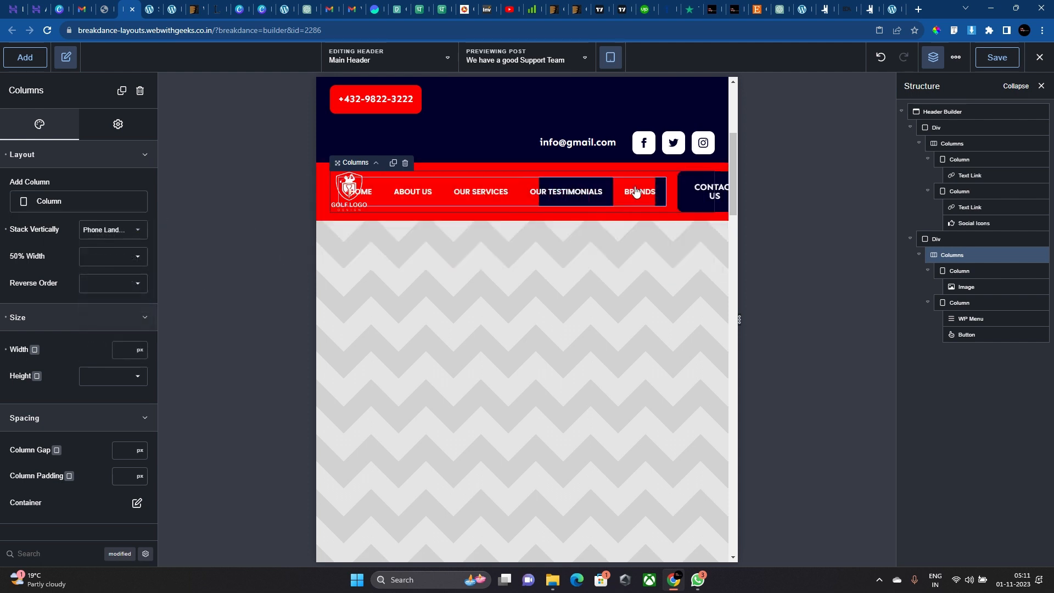
click(672, 189)
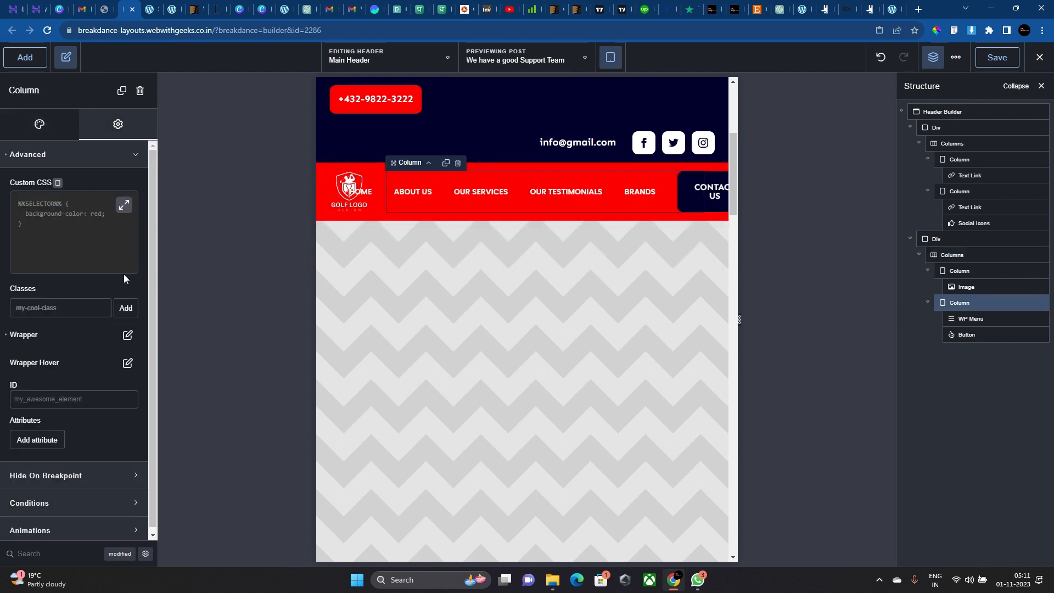
Make the nav column a flex column with Align Items flex-end.
click(128, 335)
click(130, 415)
click(135, 420)
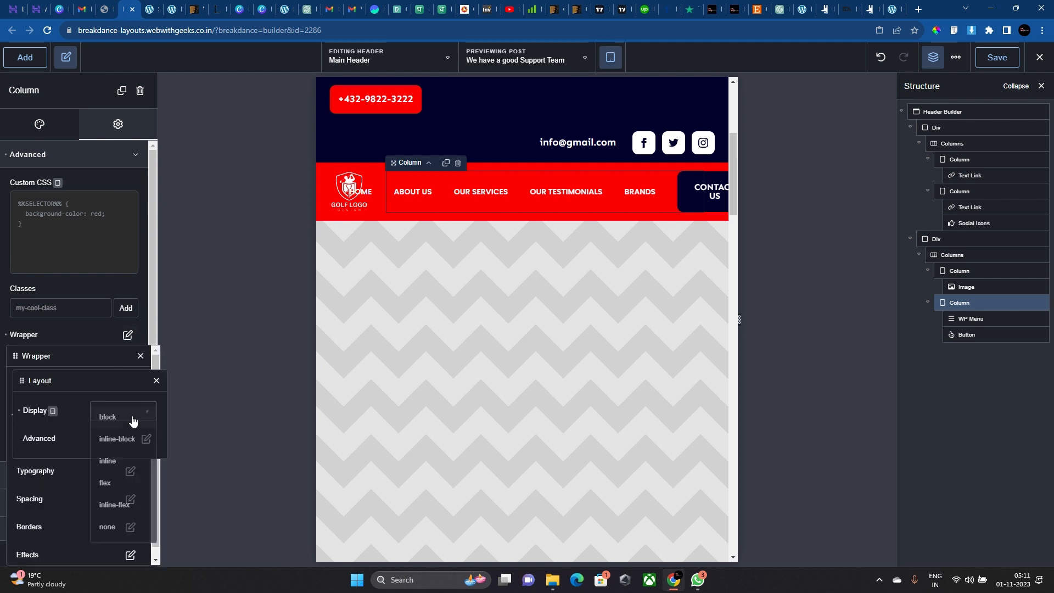
click(130, 486)
click(117, 414)
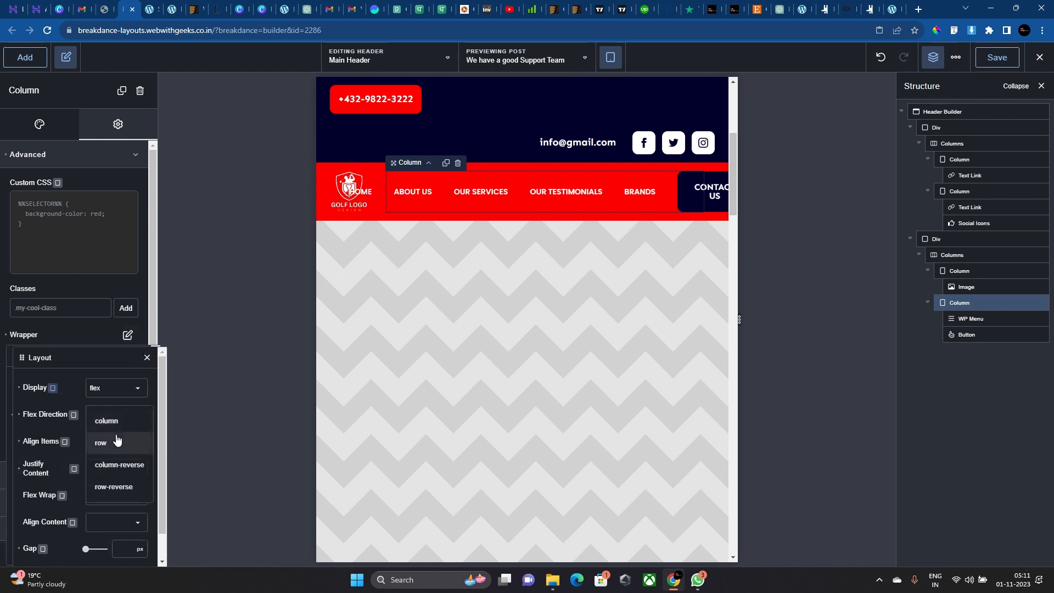
click(117, 428)
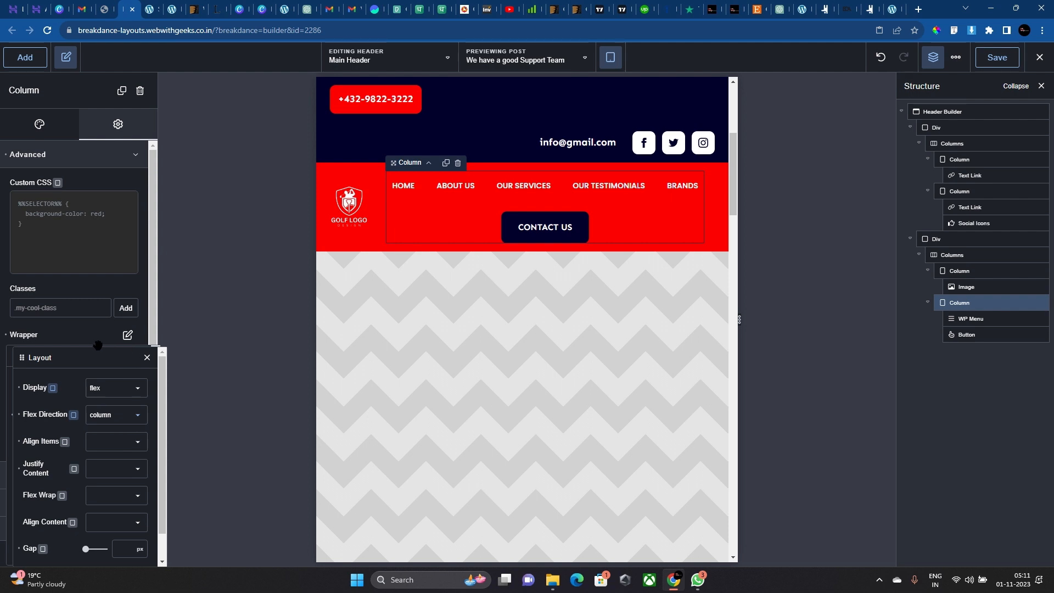
click(108, 443)
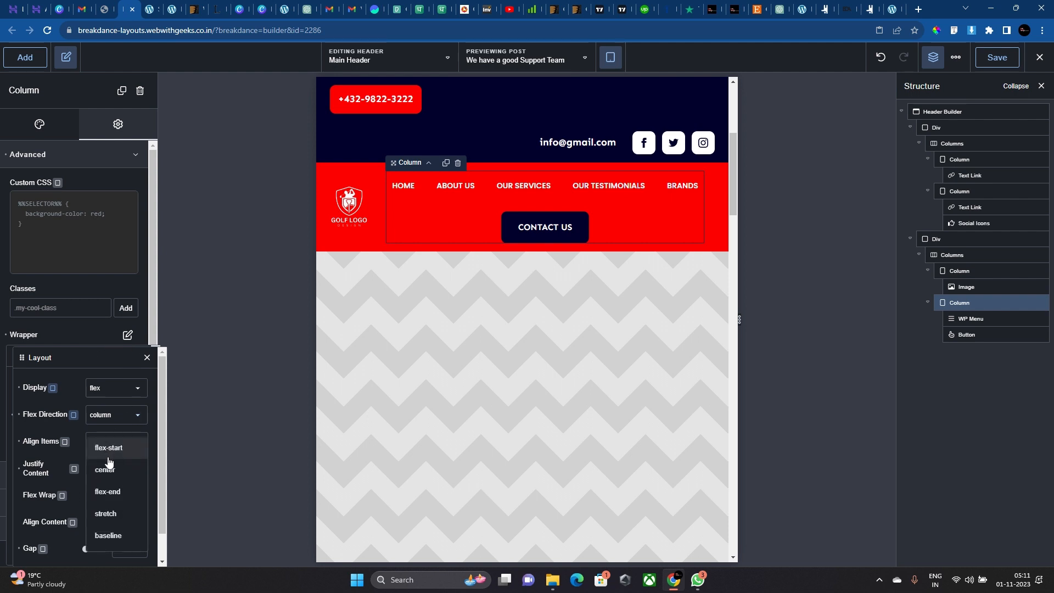
click(116, 489)
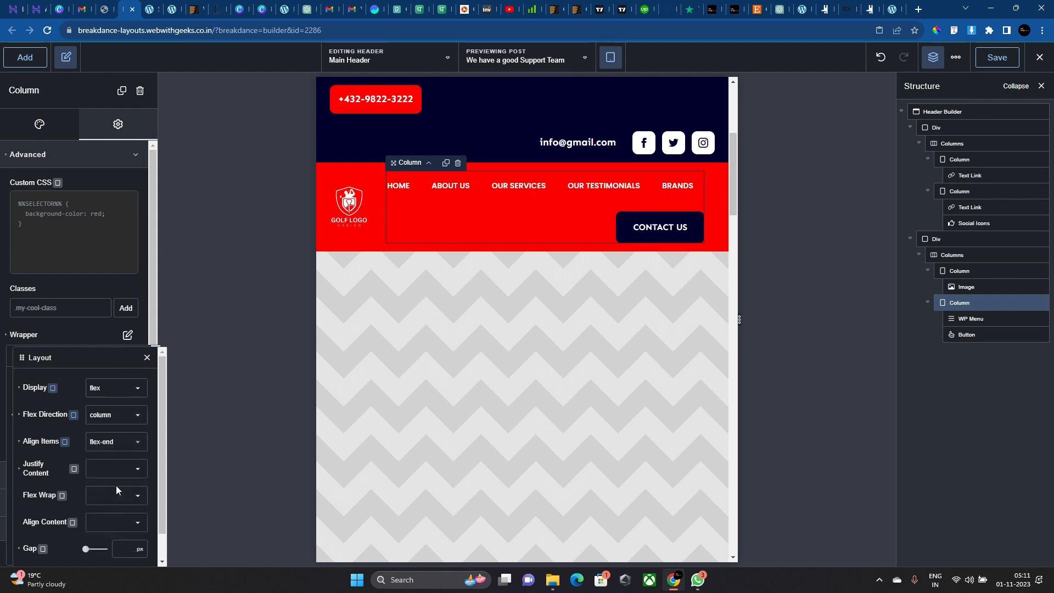
click(556, 340)
Set the top bar columns to stack vertically only at Phone Landscape.
click(495, 124)
click(122, 229)
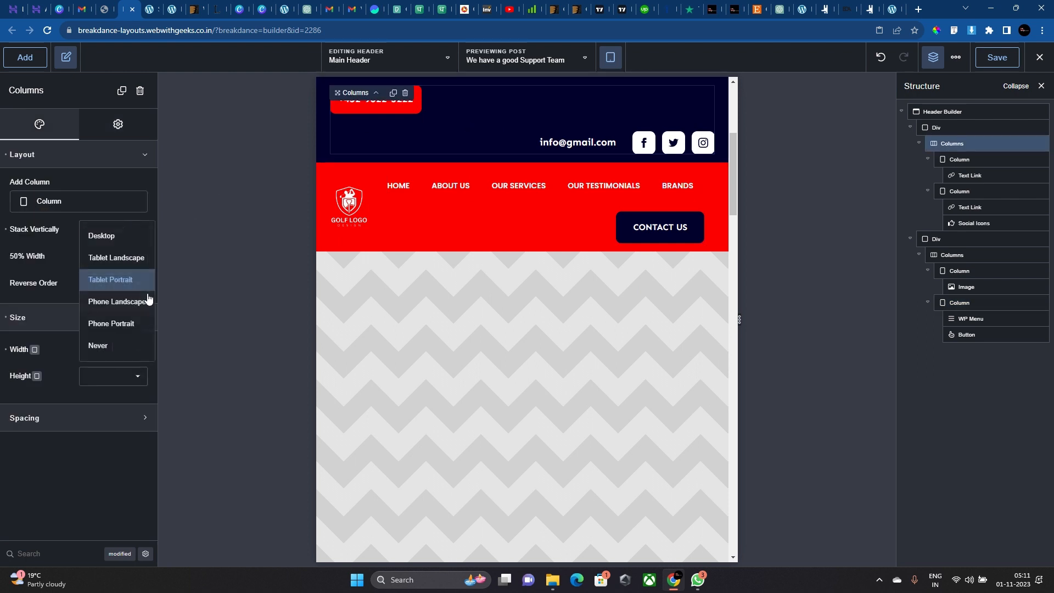
click(148, 298)
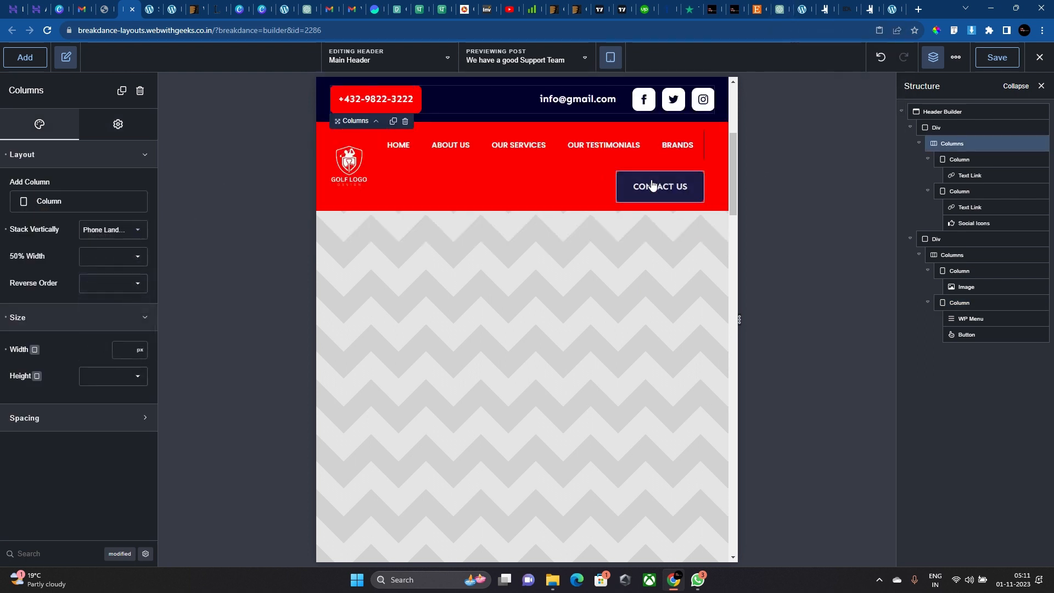
click(605, 149)
click(609, 57)
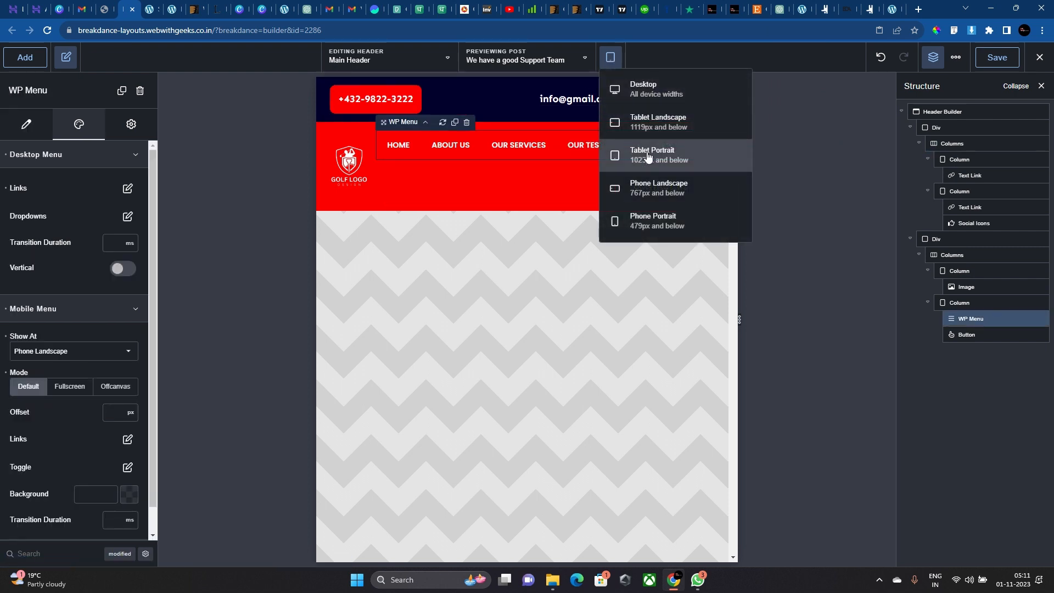
Set the WP Menu's mobile menu Show At to Tablet Portrait, keeping default mode.
click(563, 162)
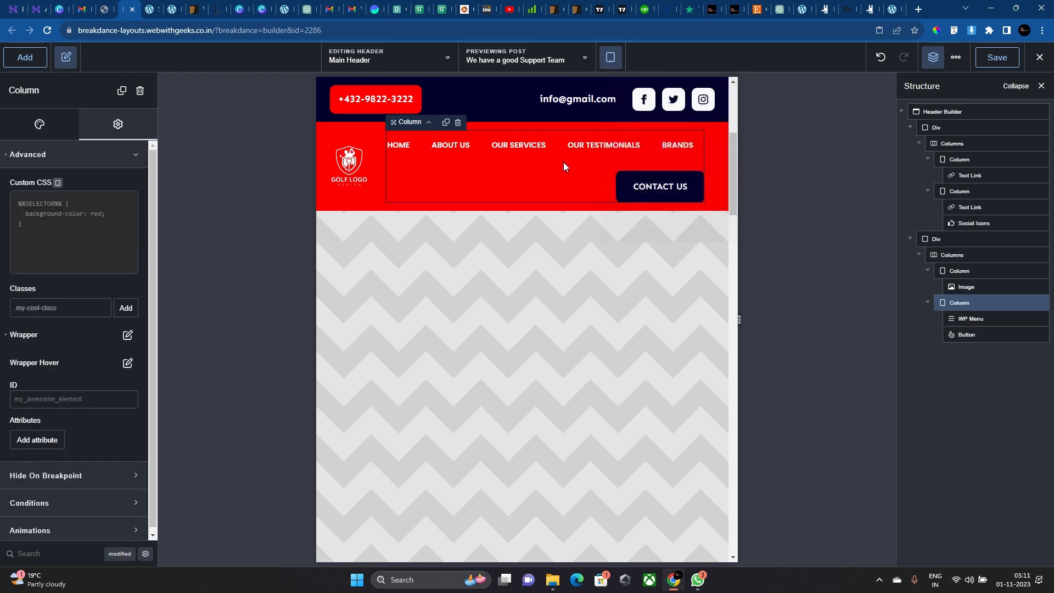
click(536, 158)
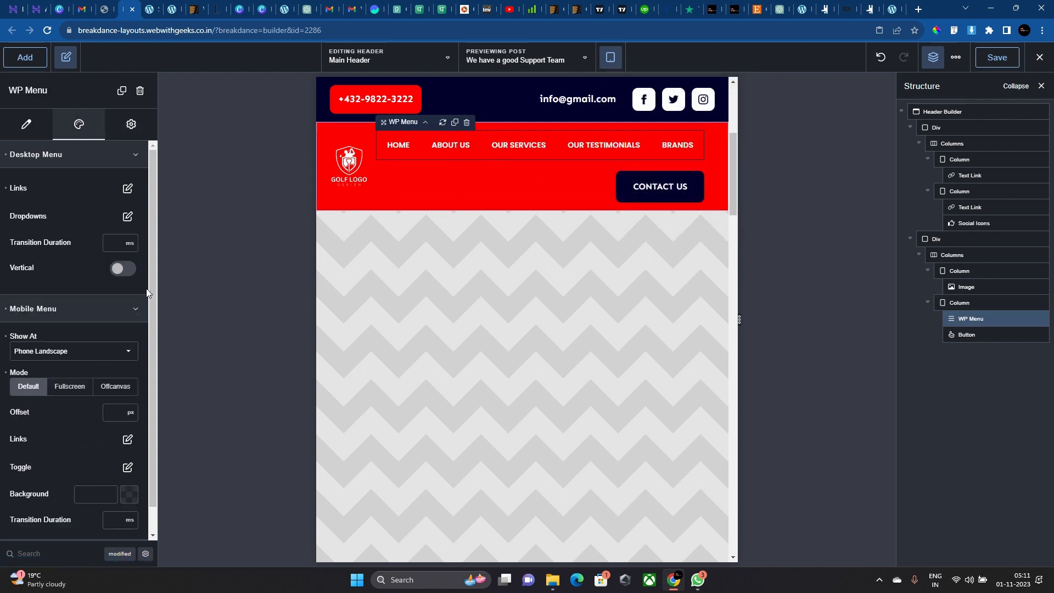
click(70, 386)
click(28, 386)
click(73, 351)
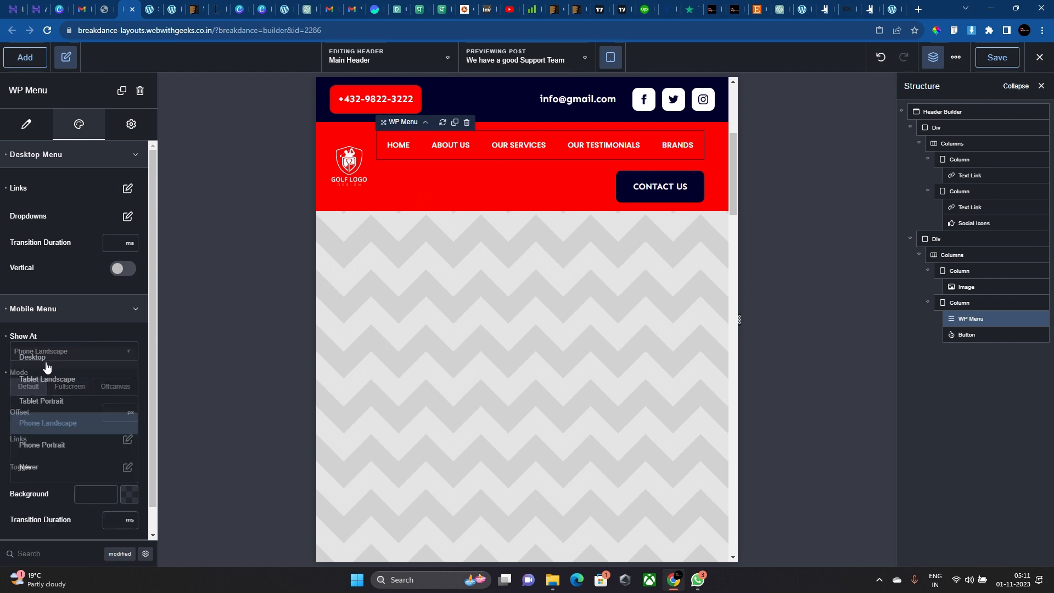
click(54, 400)
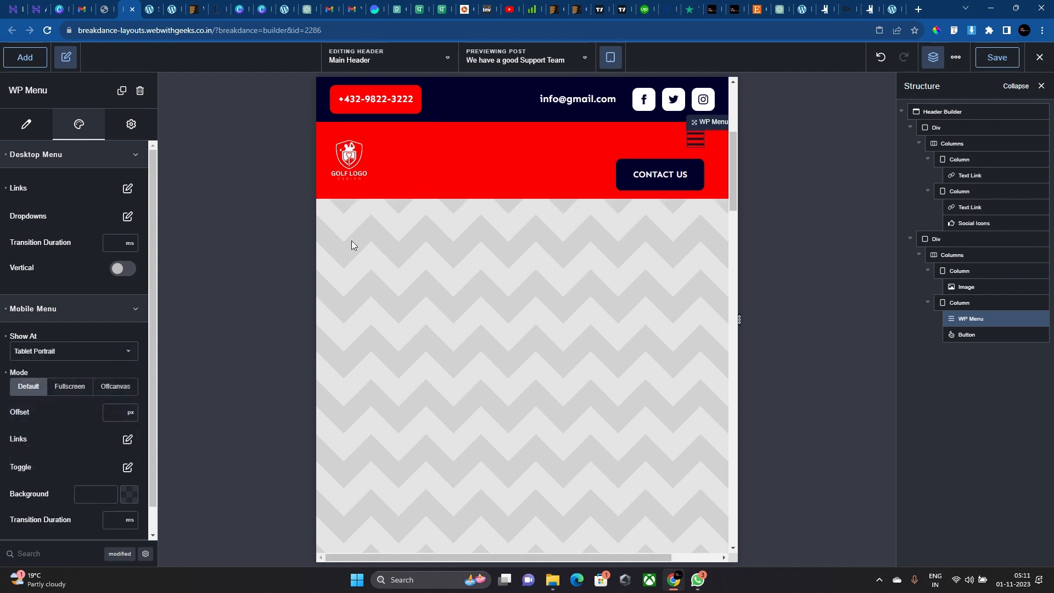
Test the hamburger dropdown, then widen the canvas to desktop width.
click(694, 140)
click(693, 141)
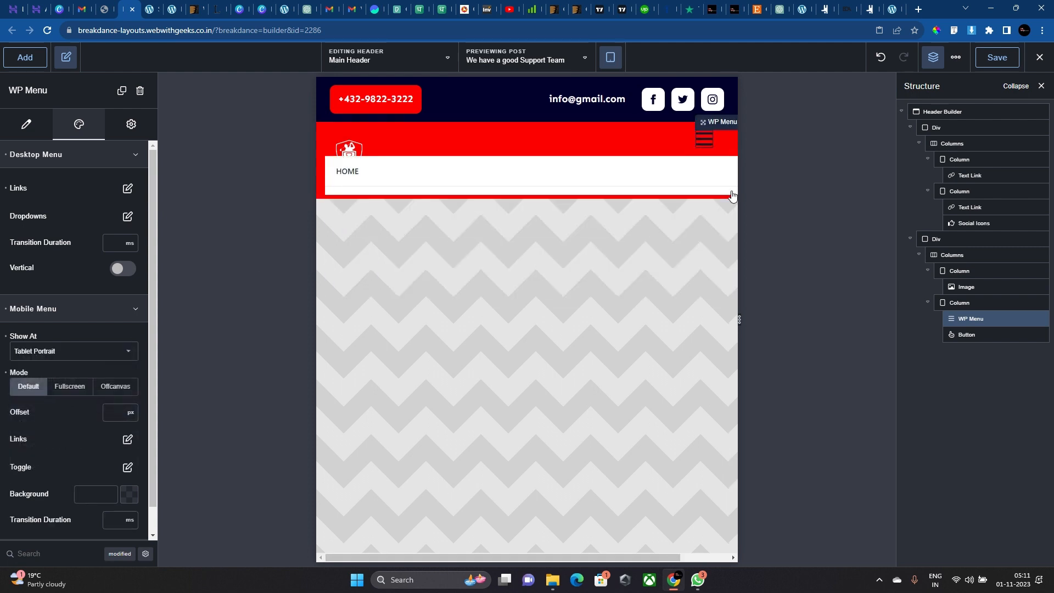
drag(740, 319, 811, 329)
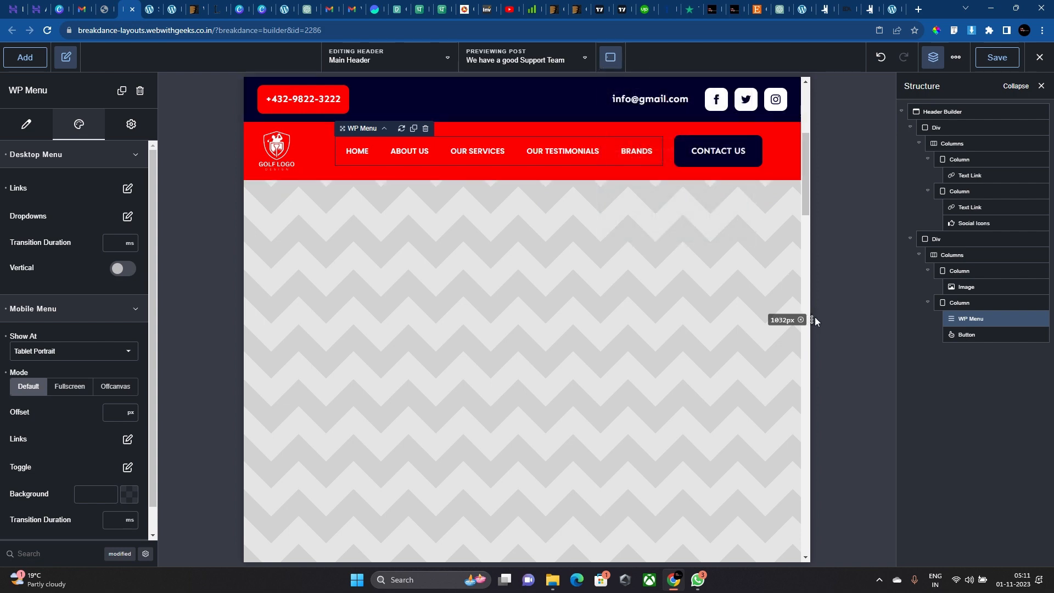
Narrow the preview to 882px and test the hamburger dropdown.
drag(815, 317, 766, 323)
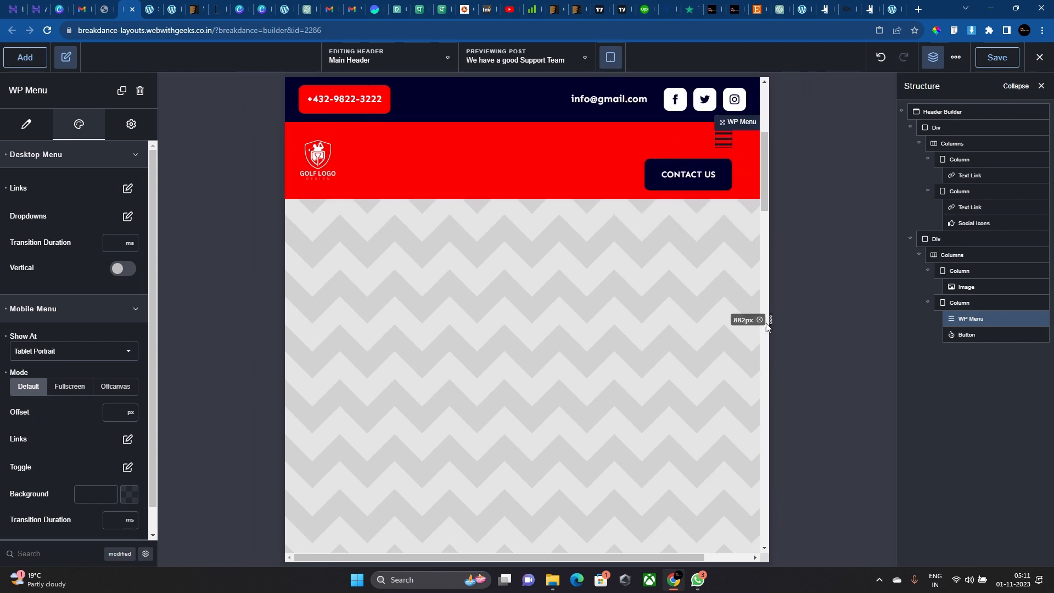
click(532, 166)
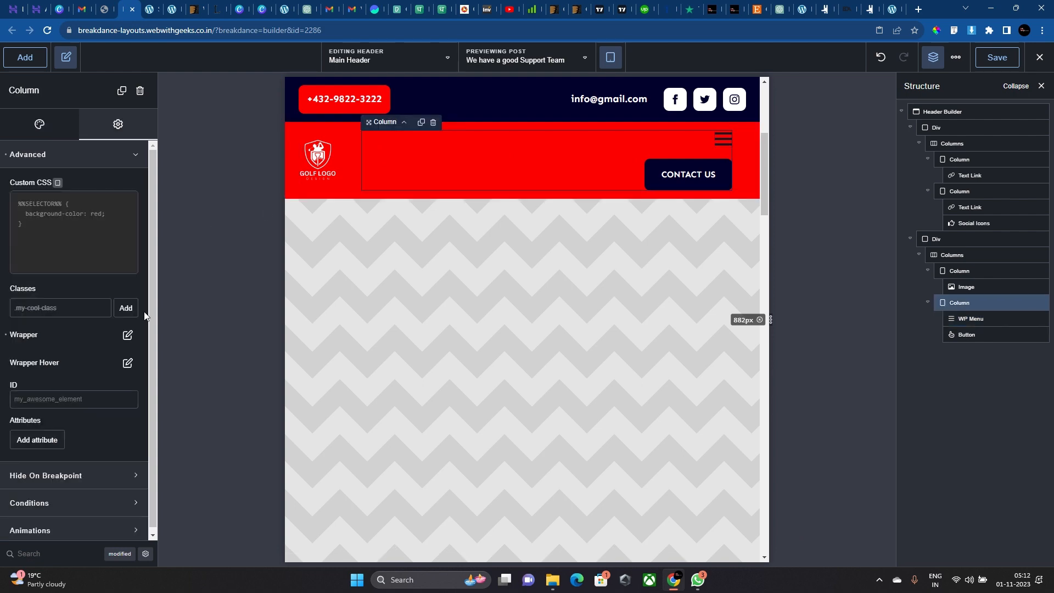
click(721, 139)
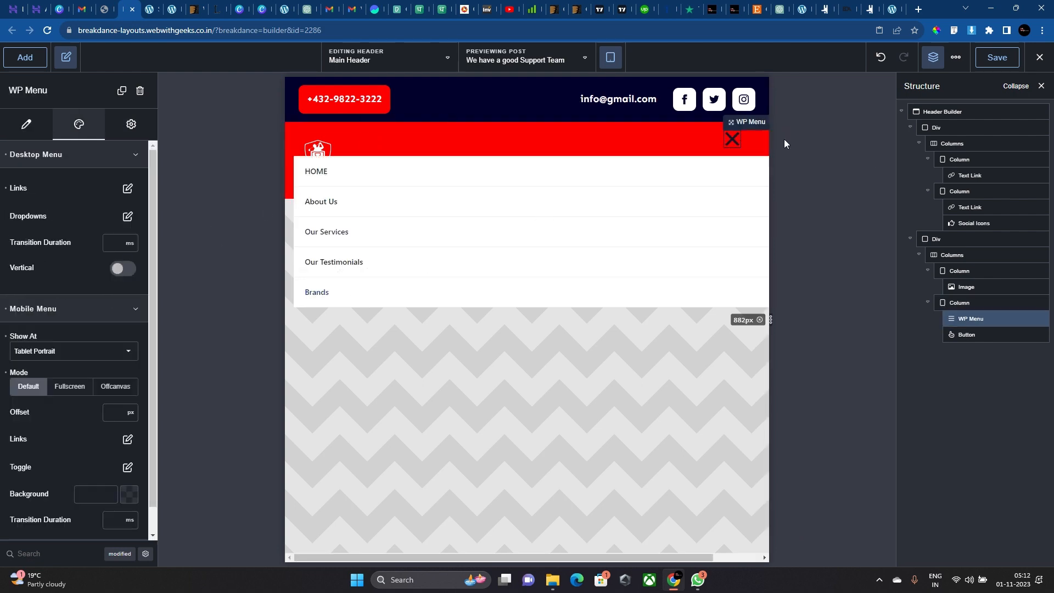
click(562, 167)
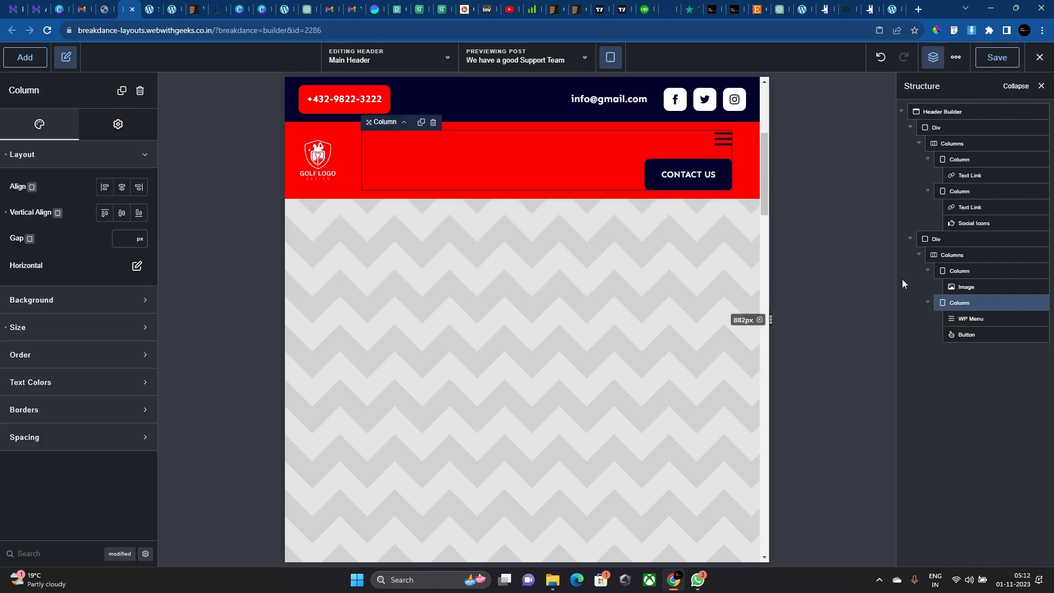
click(969, 318)
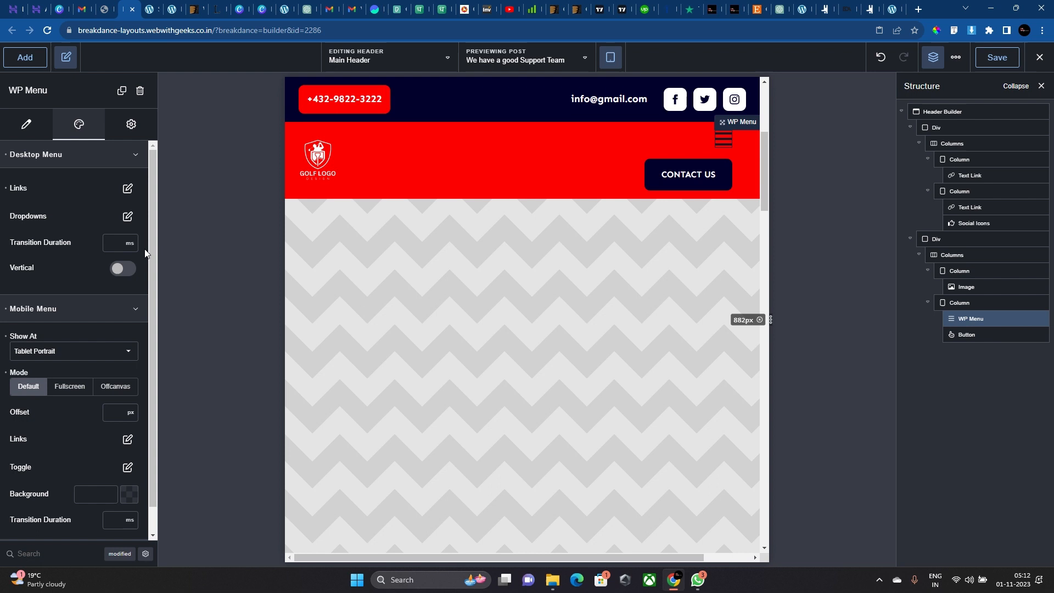
Switch the mobile menu's Show At to Phone Landscape, then back to Tablet Portrait.
click(54, 350)
click(76, 424)
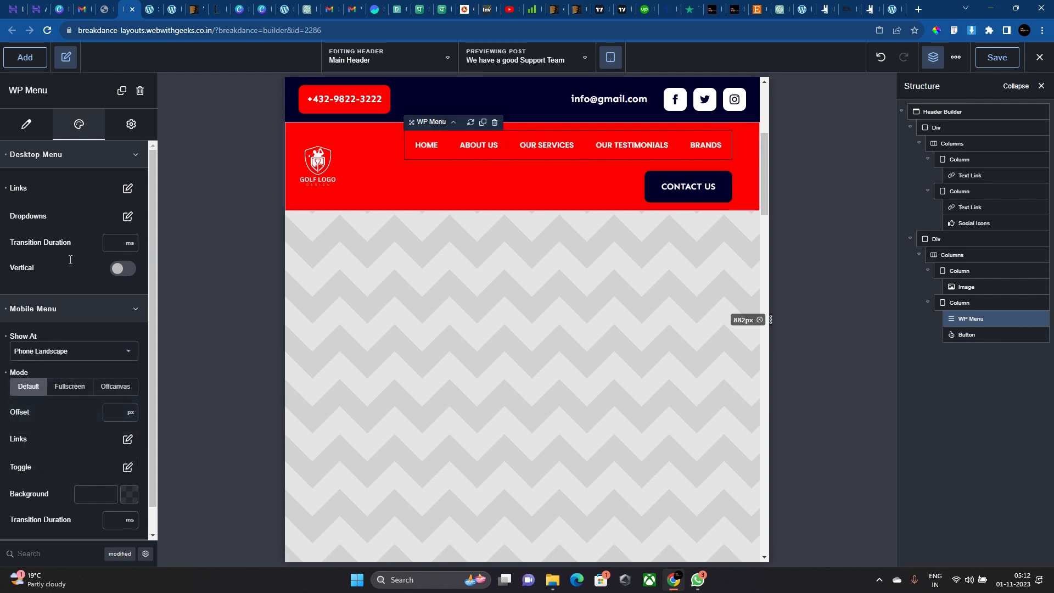
click(48, 350)
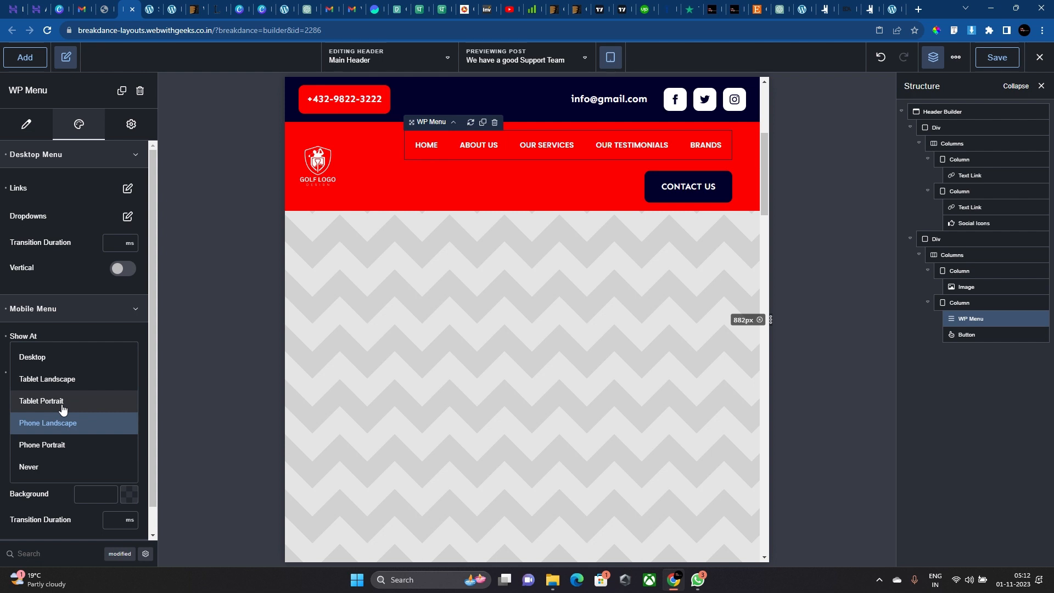
click(62, 402)
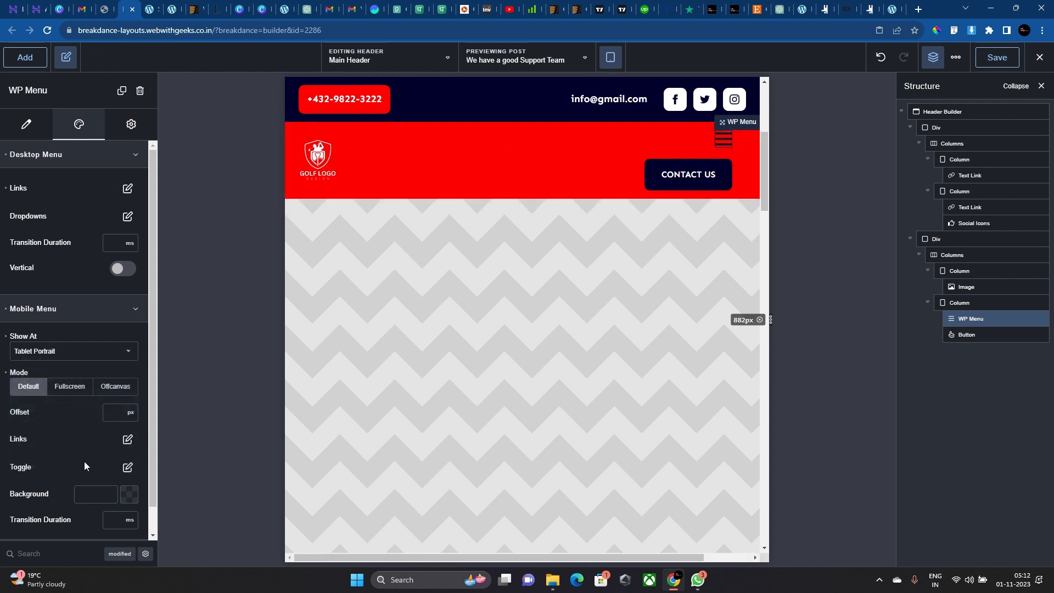
Make the hamburger toggle icon white (#FFFFFF).
scroll(127, 411, down, 1)
click(127, 412)
click(141, 351)
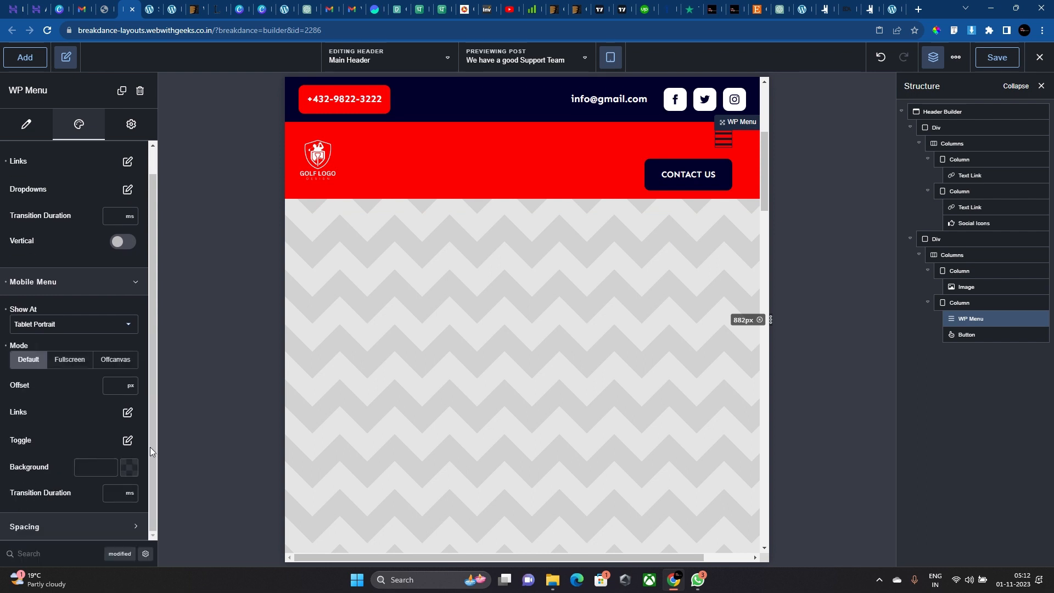
click(129, 440)
click(121, 404)
drag(99, 423, 1, 183)
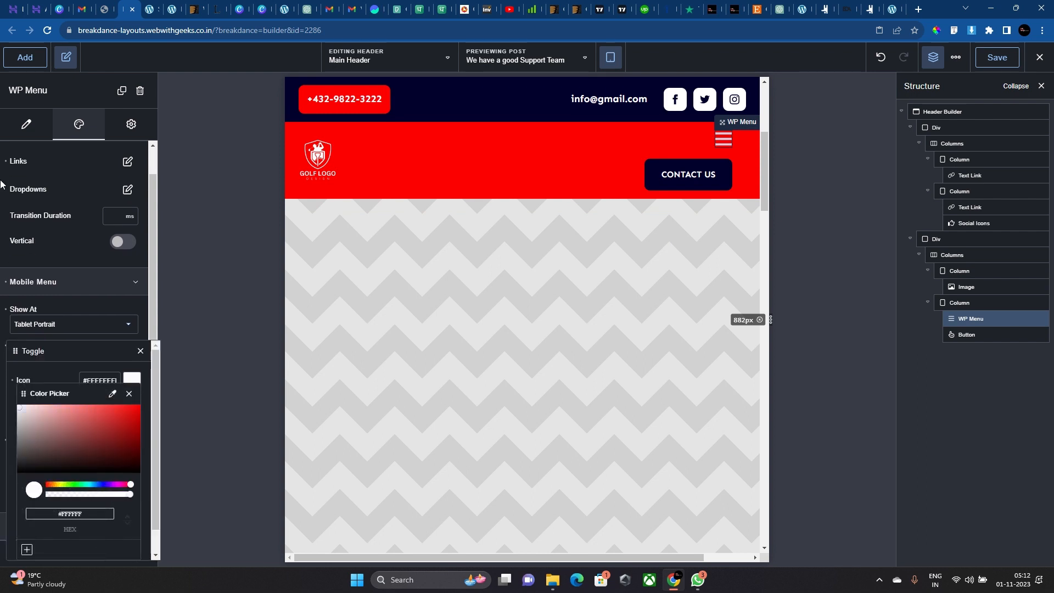
Set the mobile menu mode to Offcanvas after trying Fullscreen.
click(724, 145)
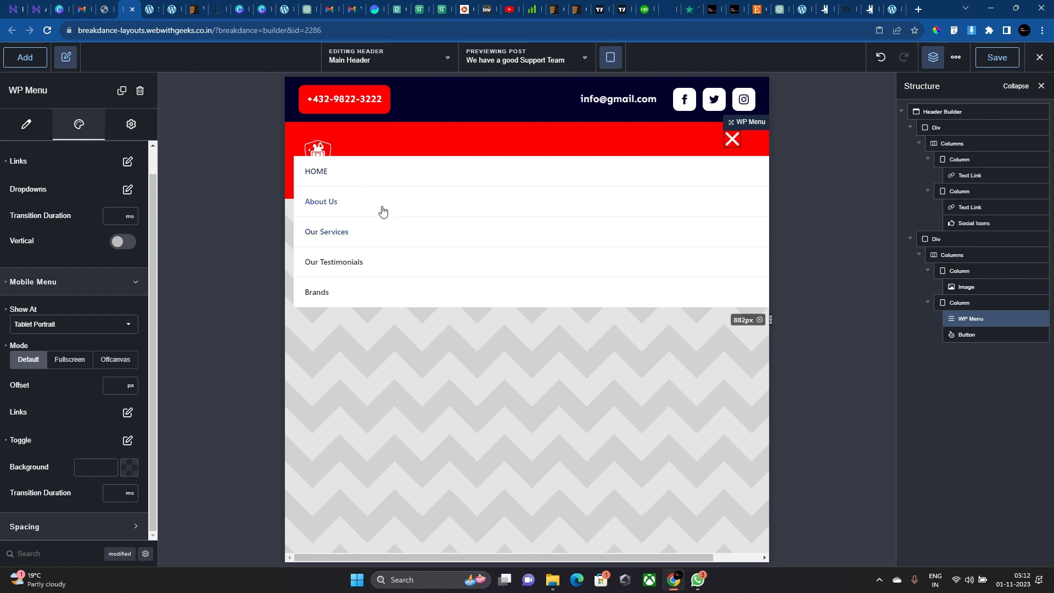
click(83, 366)
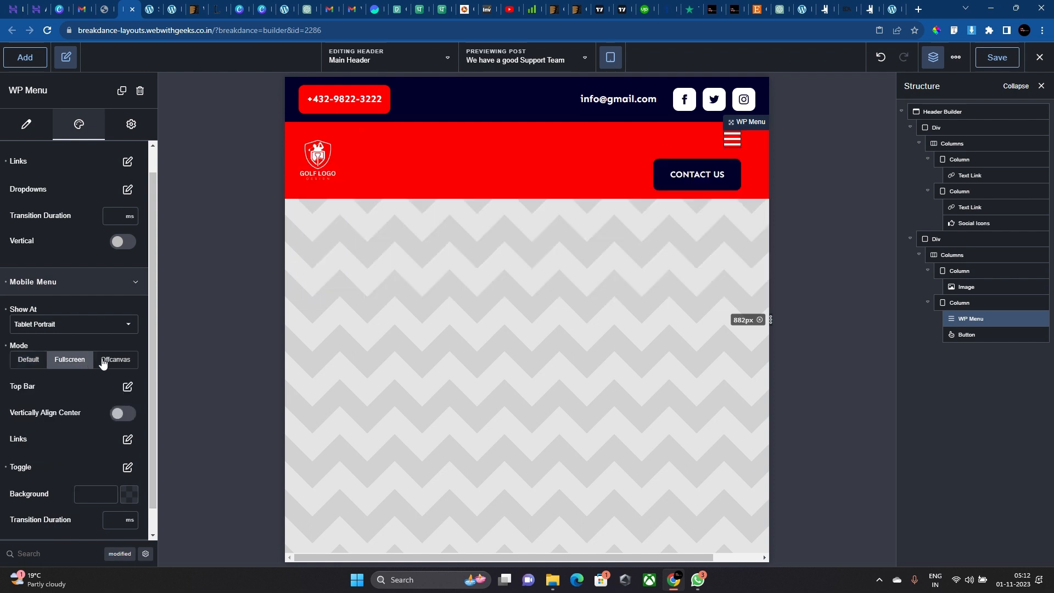
click(732, 146)
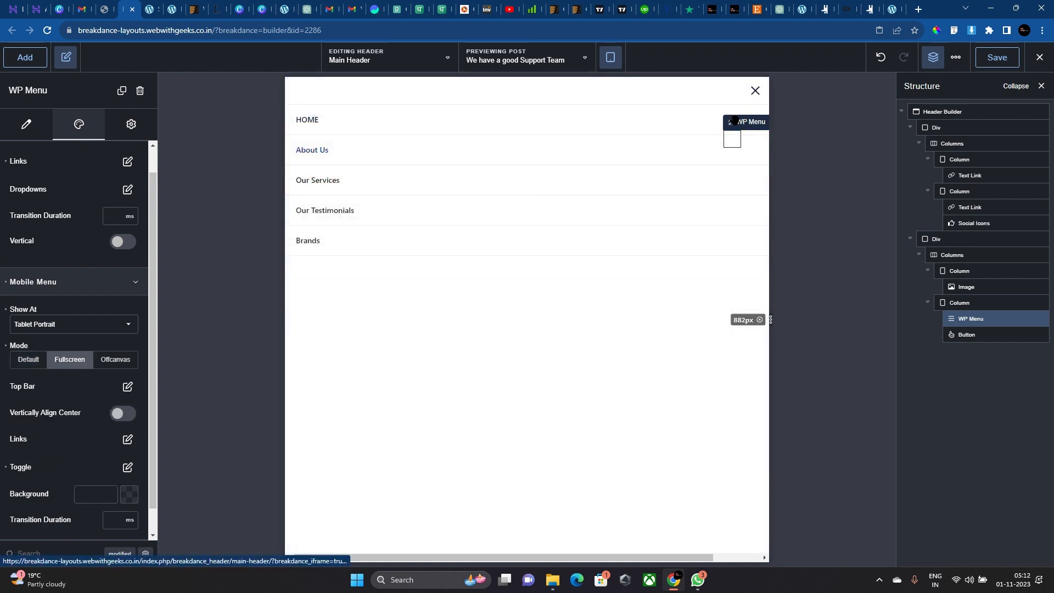
click(755, 91)
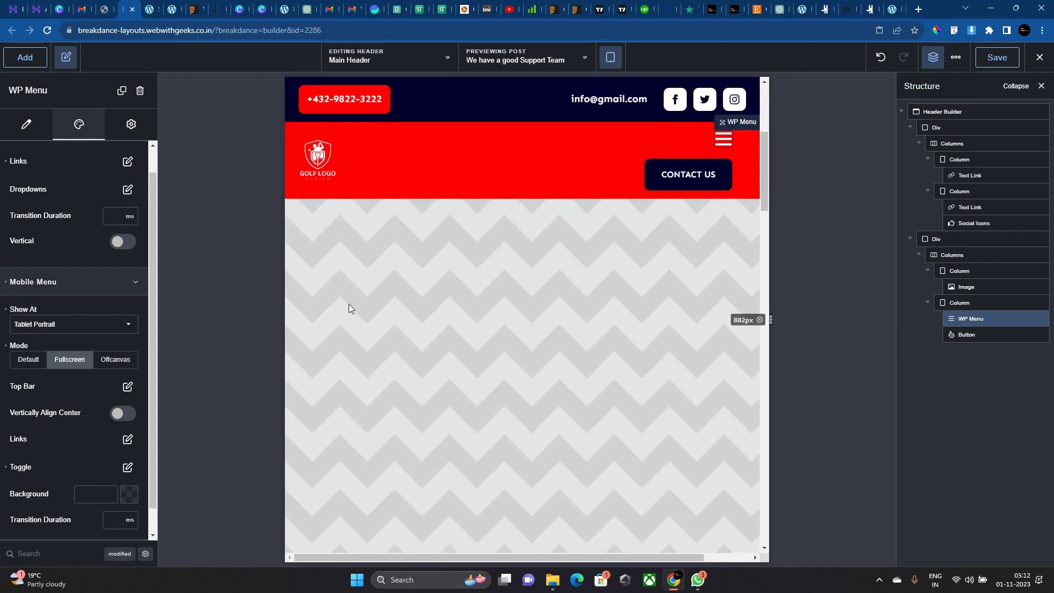
click(107, 361)
click(733, 140)
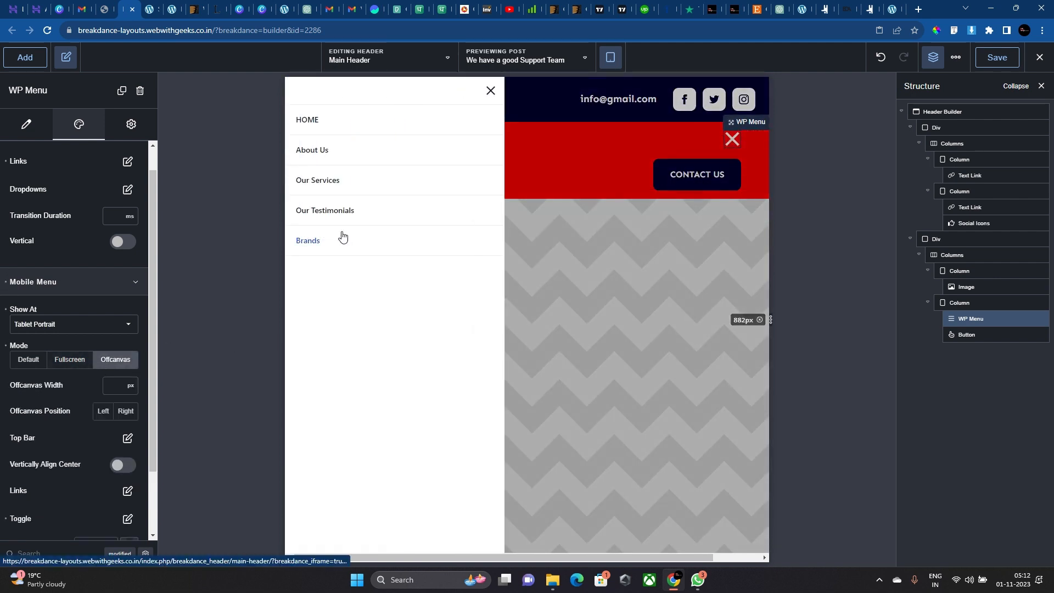
Give the off-canvas panel a #02002D background and choose a top bar logo.
scroll(107, 433, down, 2)
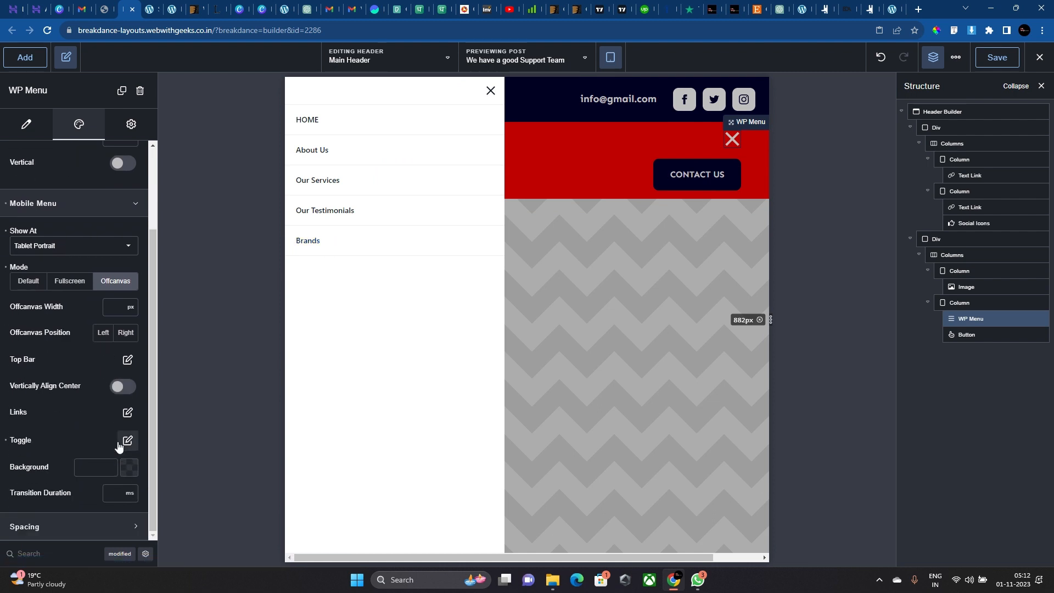
click(127, 466)
click(81, 449)
drag(78, 457, 16, 473)
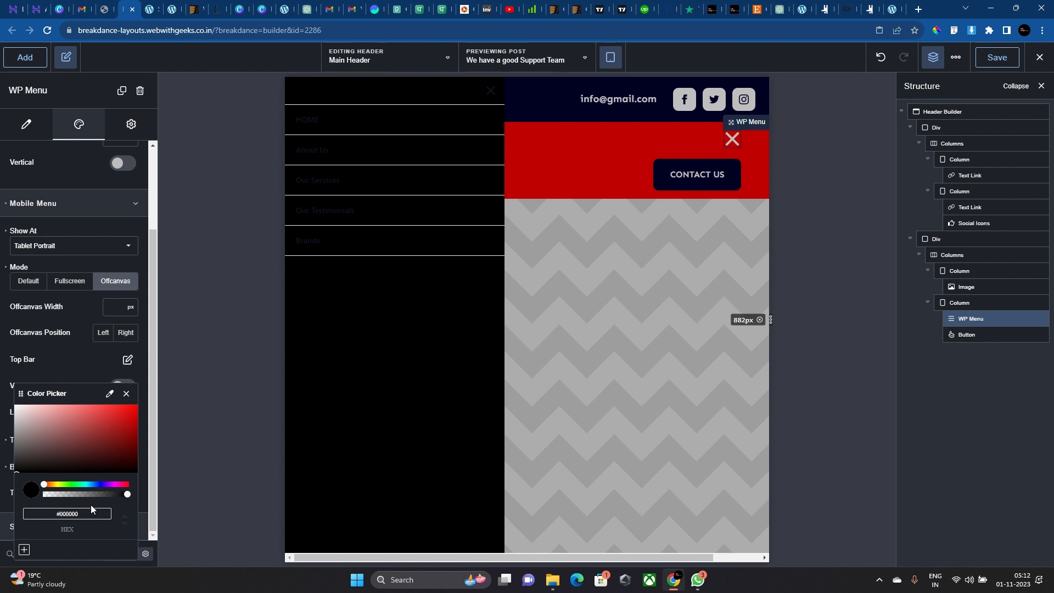
text(02002D)
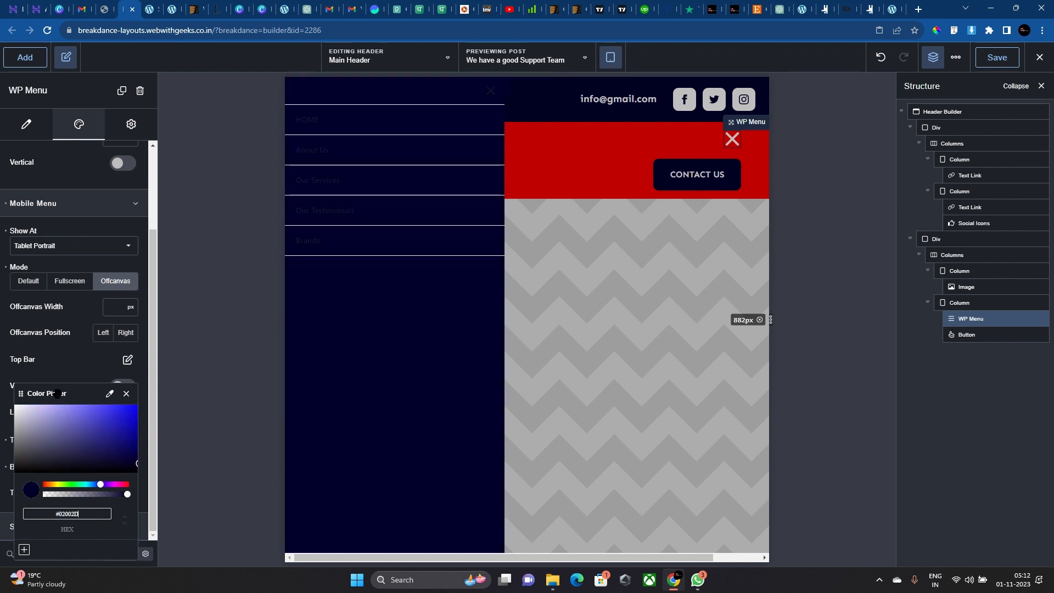
click(126, 393)
click(128, 360)
click(91, 445)
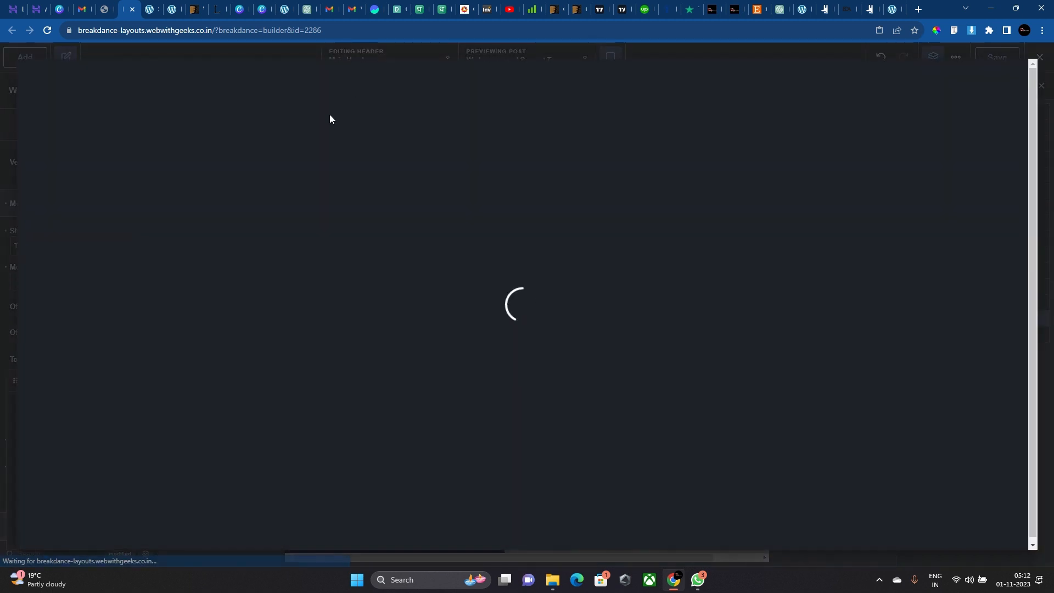
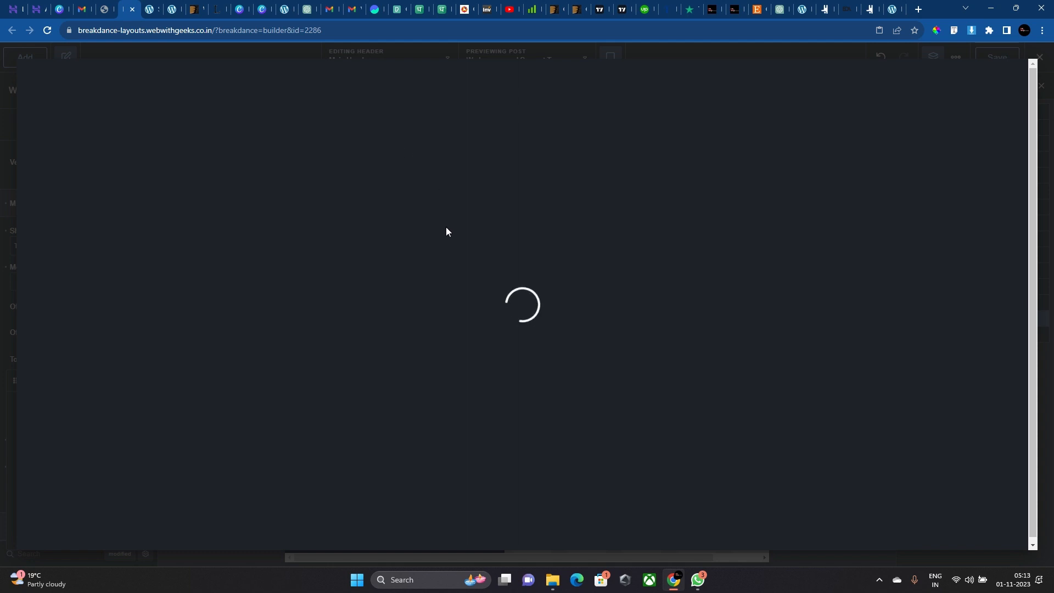
Choose the golf shield image from the Media Library as the off-canvas top bar logo.
click(2, 277)
click(86, 451)
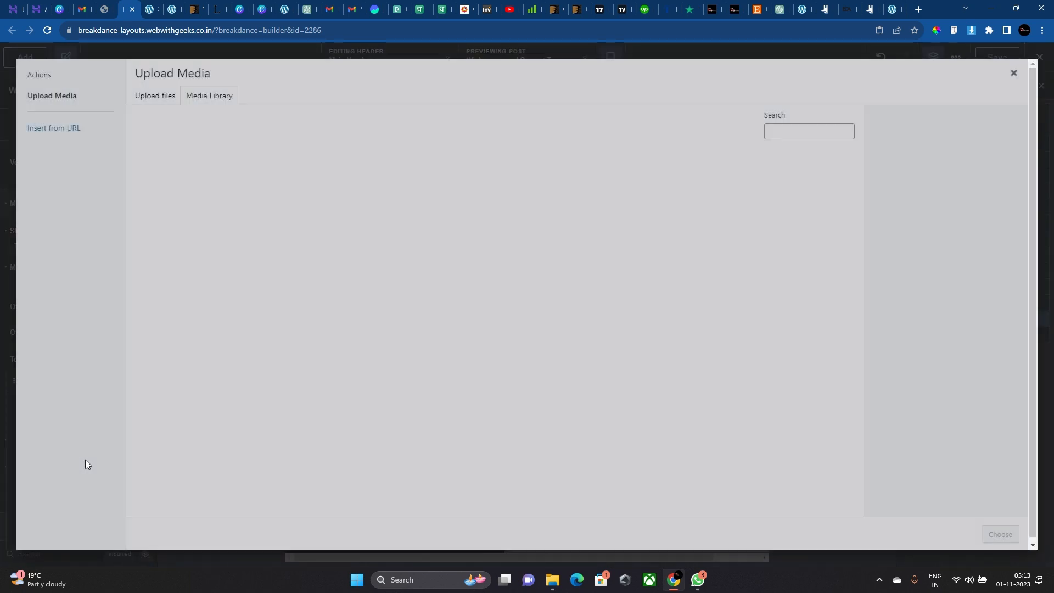
scroll(376, 271, down, 8)
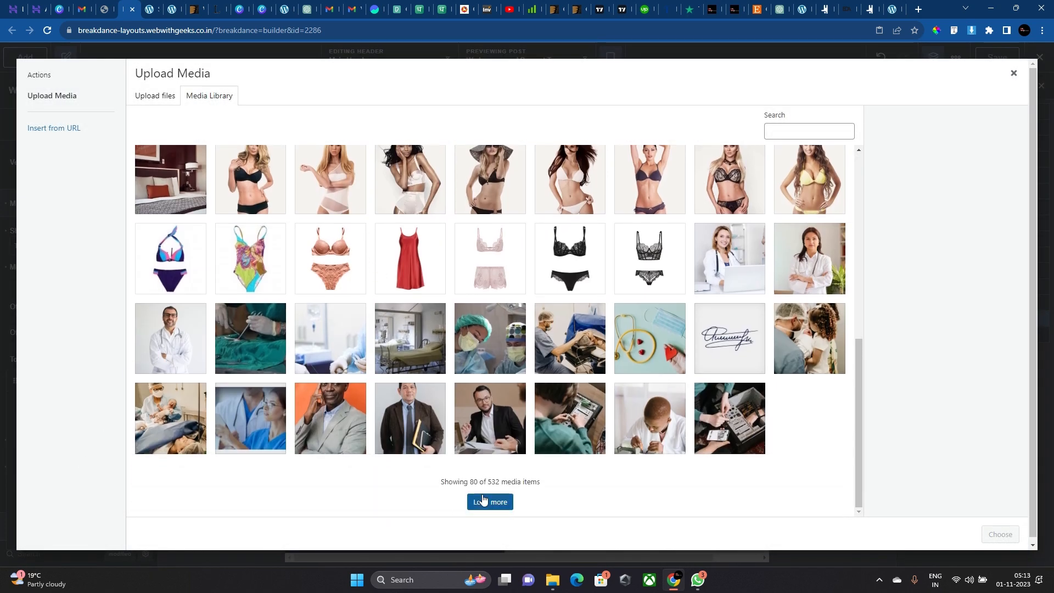
click(483, 501)
scroll(469, 418, down, 6)
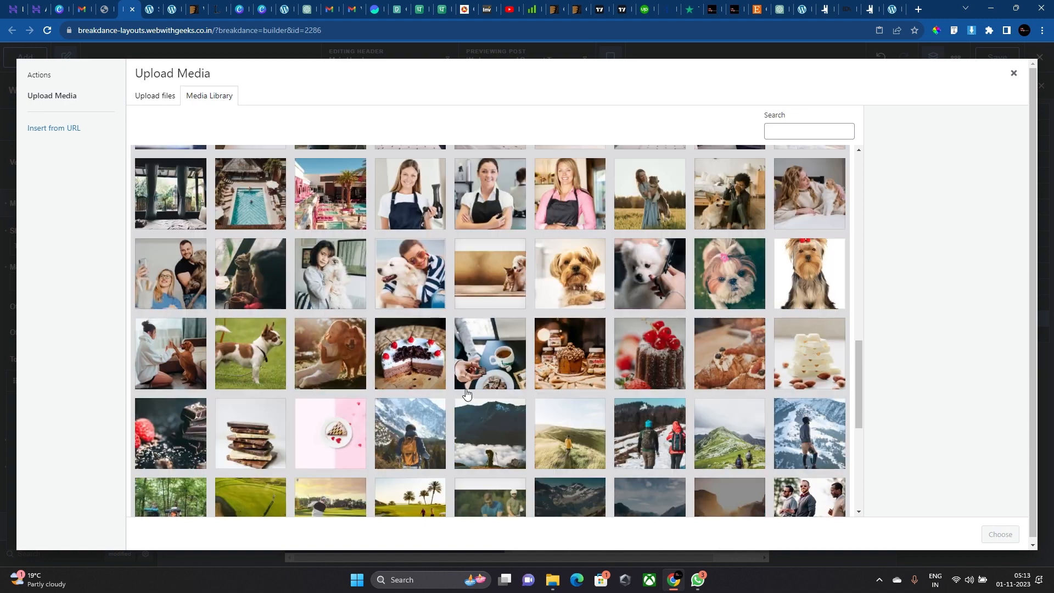
scroll(467, 393, down, 3)
click(410, 494)
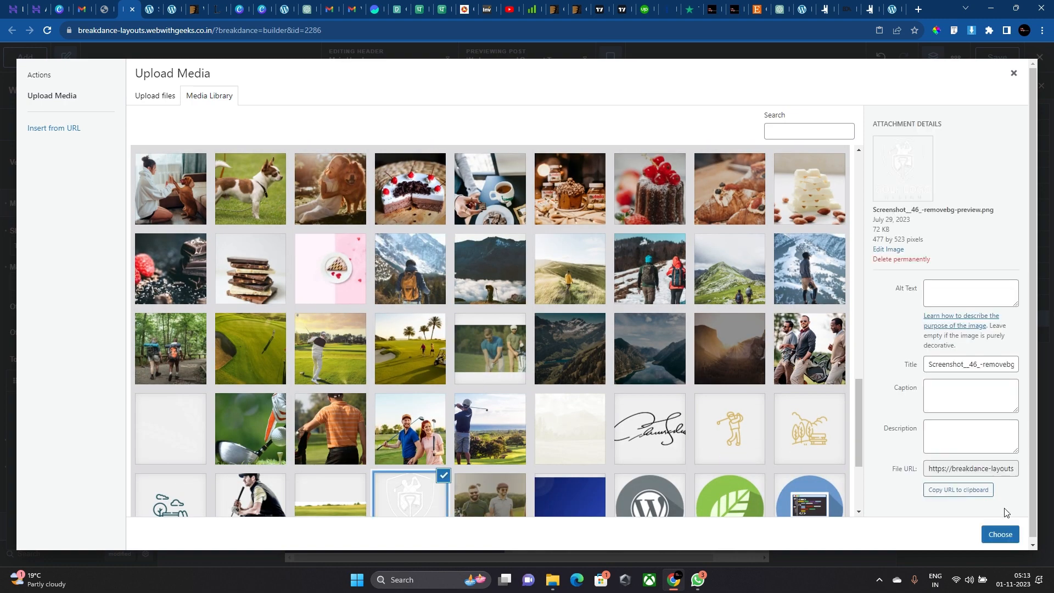
click(1000, 534)
scroll(110, 308, up, 2)
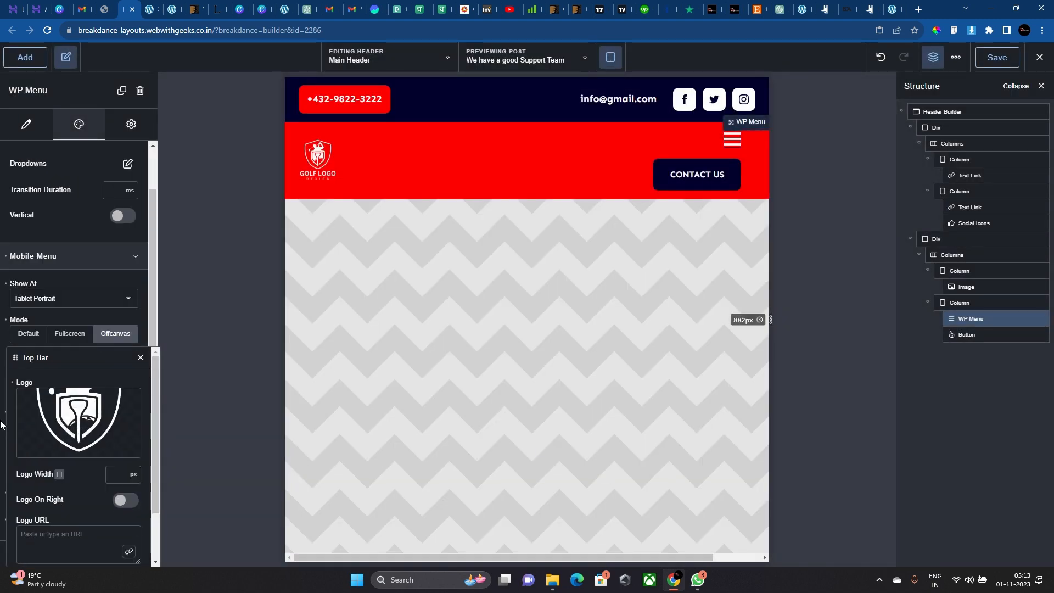
click(141, 357)
scroll(137, 384, down, 2)
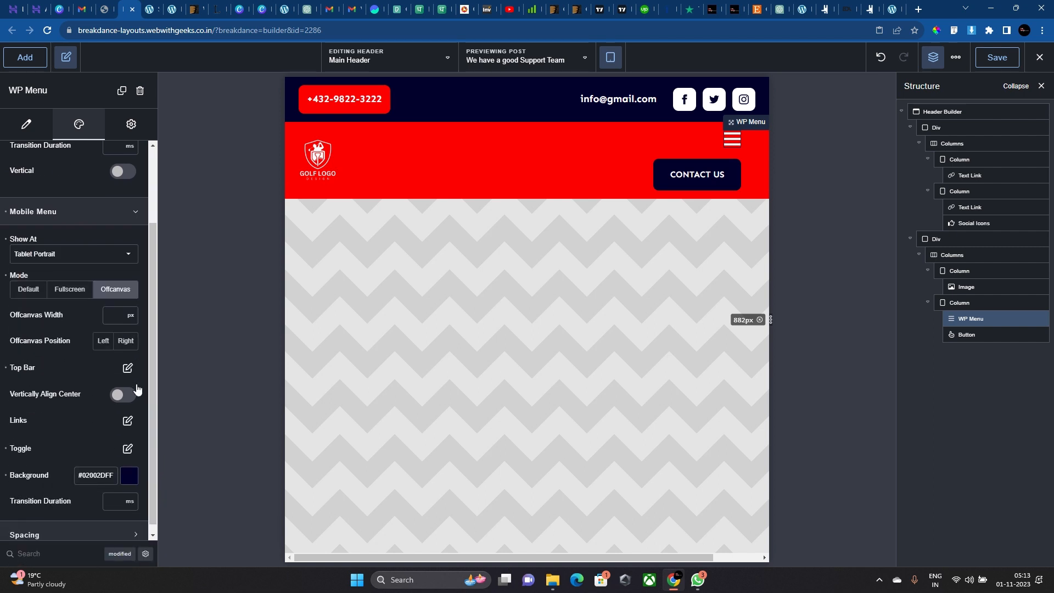
Make the Level 1 mobile menu links white (#FFFFFF) in Poppins.
click(127, 413)
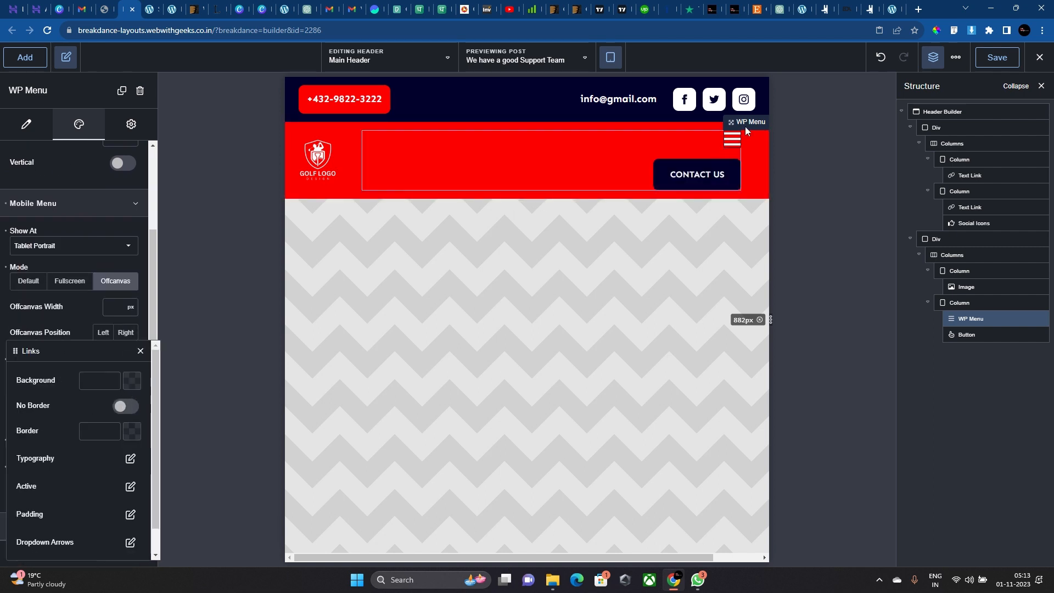
click(731, 140)
click(127, 412)
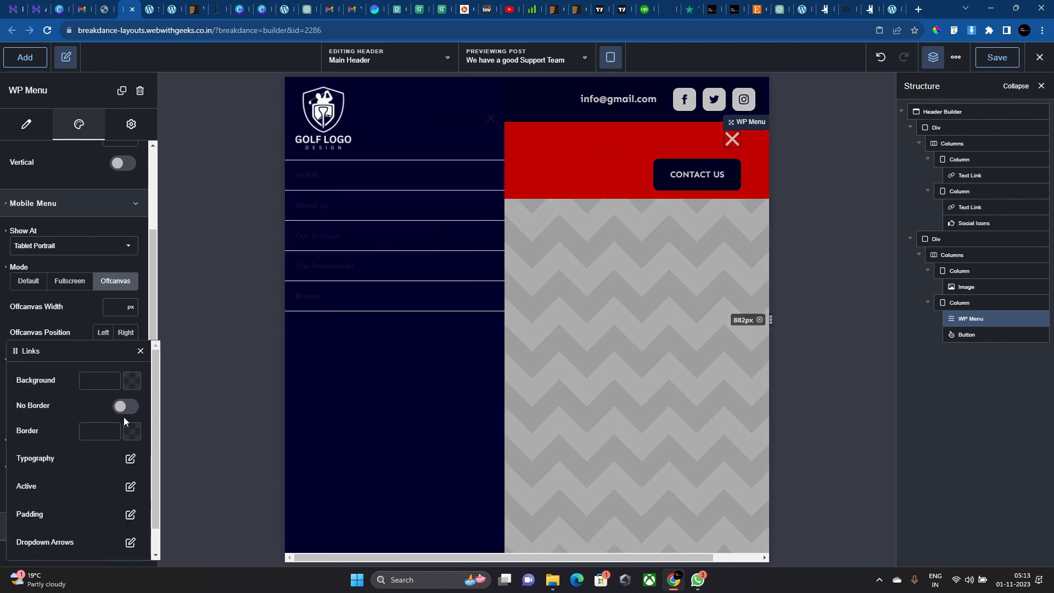
click(130, 459)
click(142, 406)
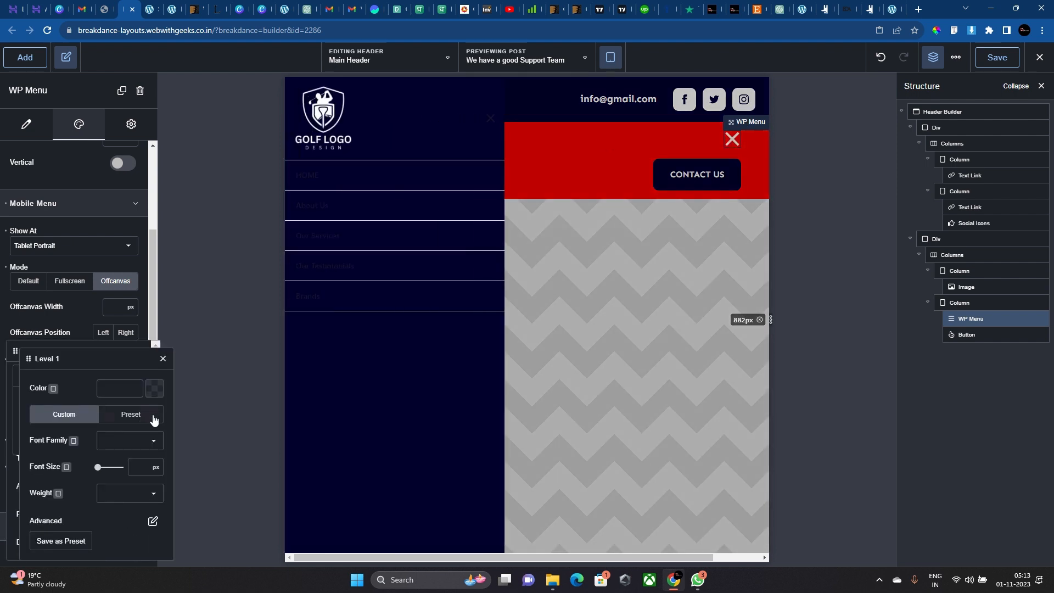
click(155, 388)
drag(143, 435, 1, 319)
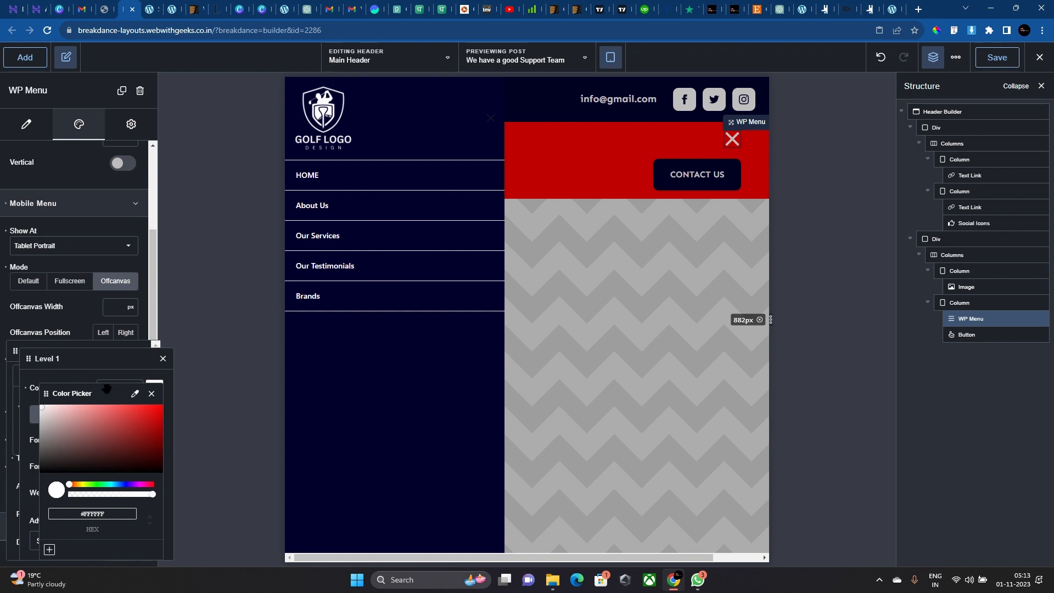
click(68, 376)
click(130, 441)
text(popp)
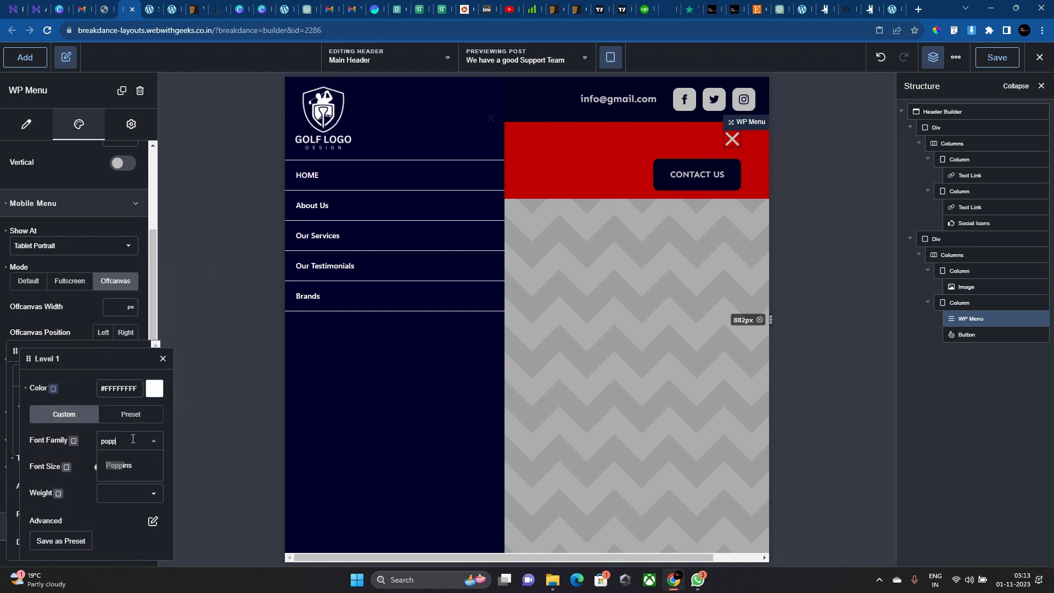
click(130, 465)
Give Level 1 links a 20px size, weight 700 and uppercase transform.
click(134, 467)
text(20)
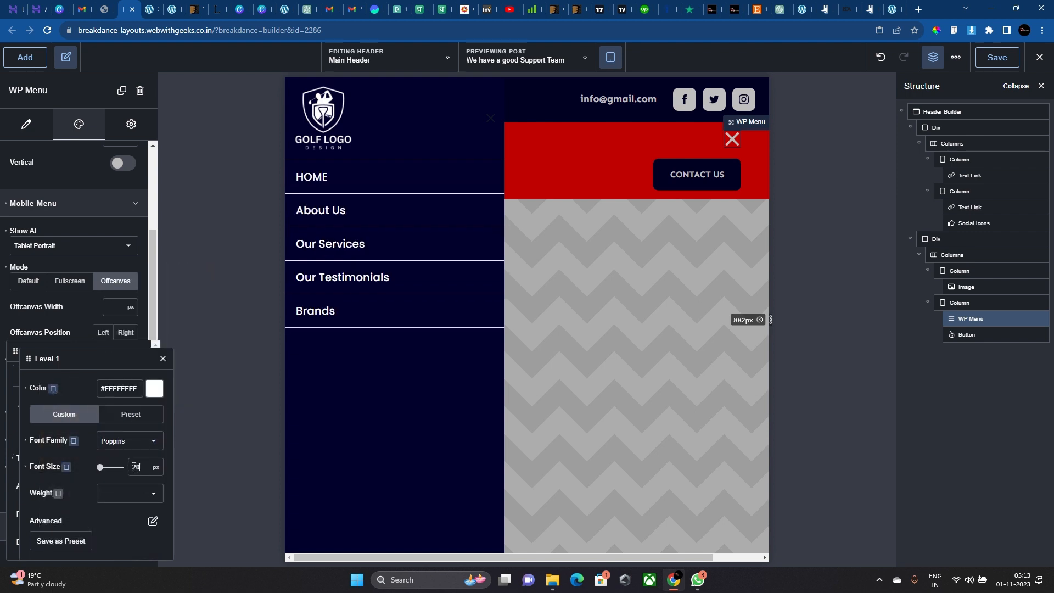
click(131, 496)
click(124, 501)
click(123, 497)
click(150, 537)
click(126, 501)
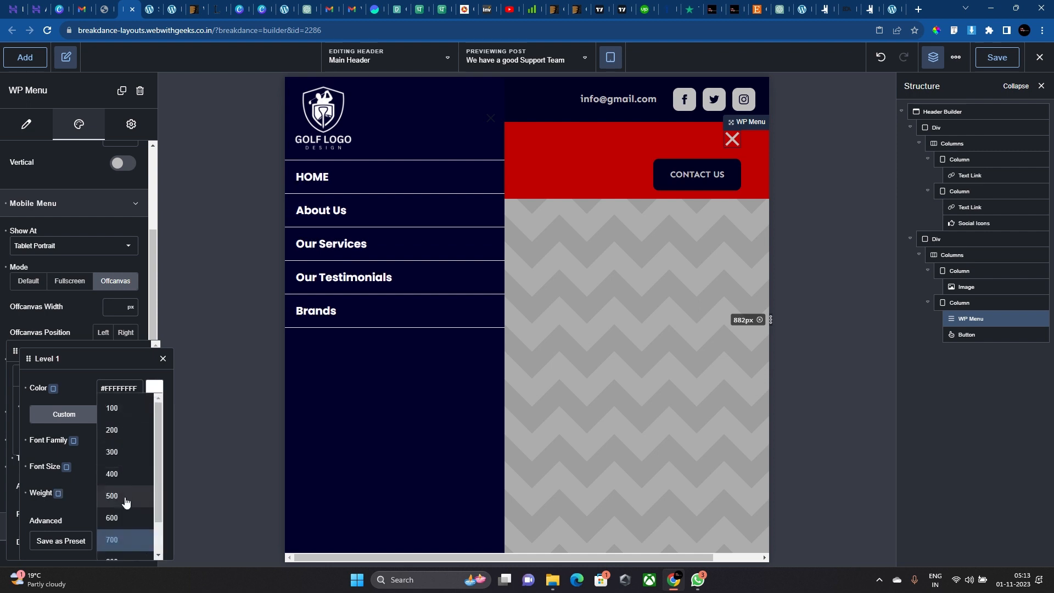
click(73, 513)
click(152, 521)
click(101, 515)
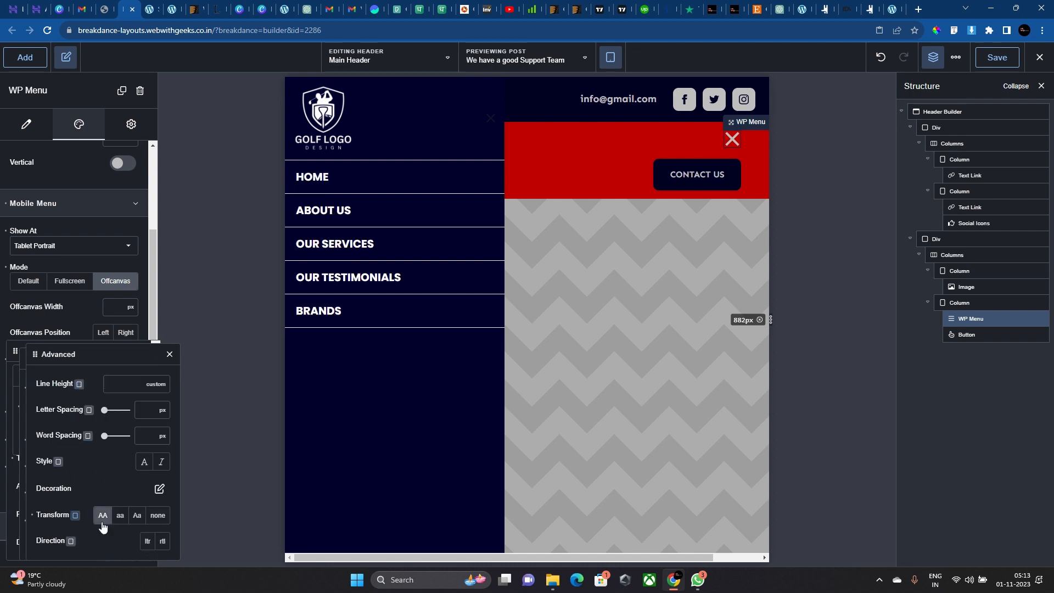
click(169, 354)
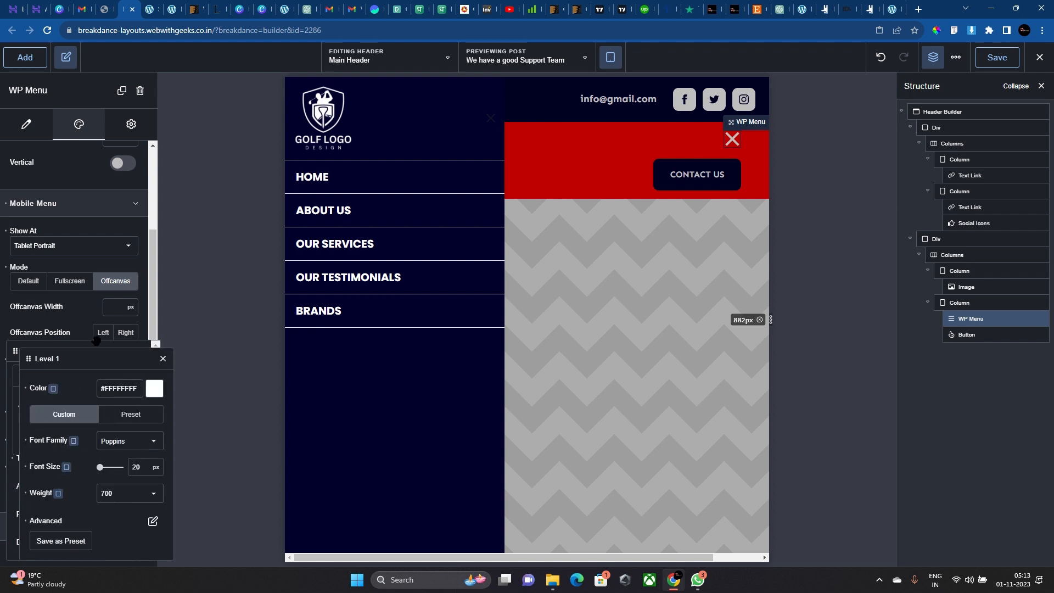
click(163, 359)
Set Level 2 links to white Poppins with weight 700.
click(146, 433)
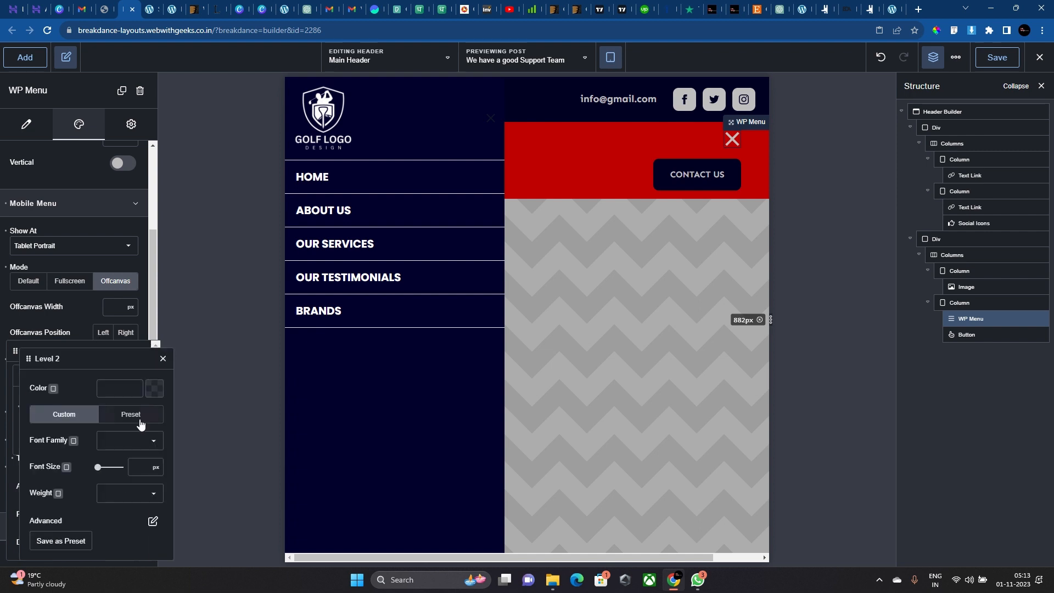
click(136, 440)
text(popp)
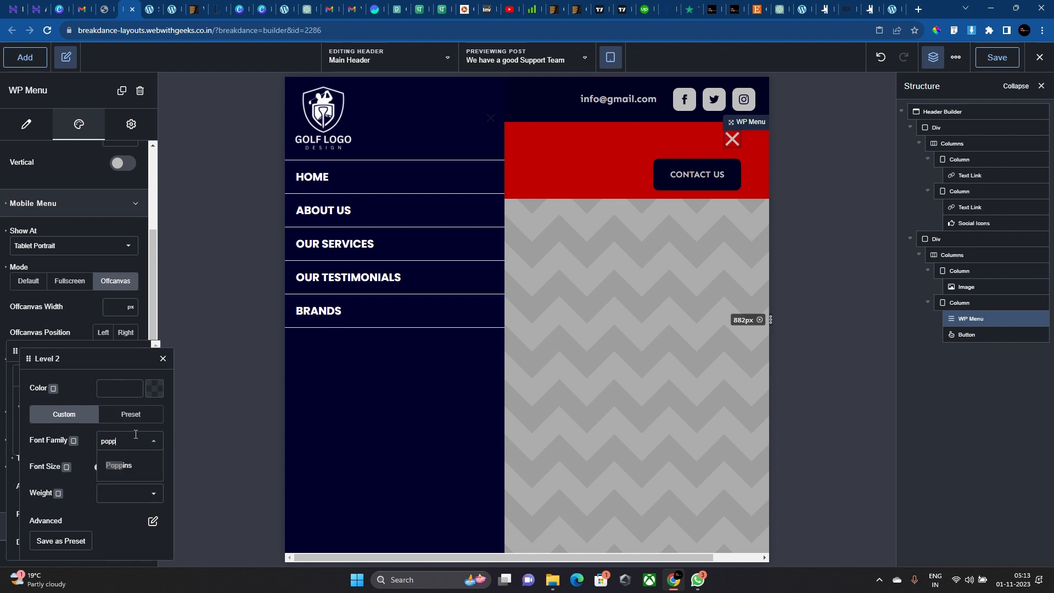
click(129, 474)
click(154, 388)
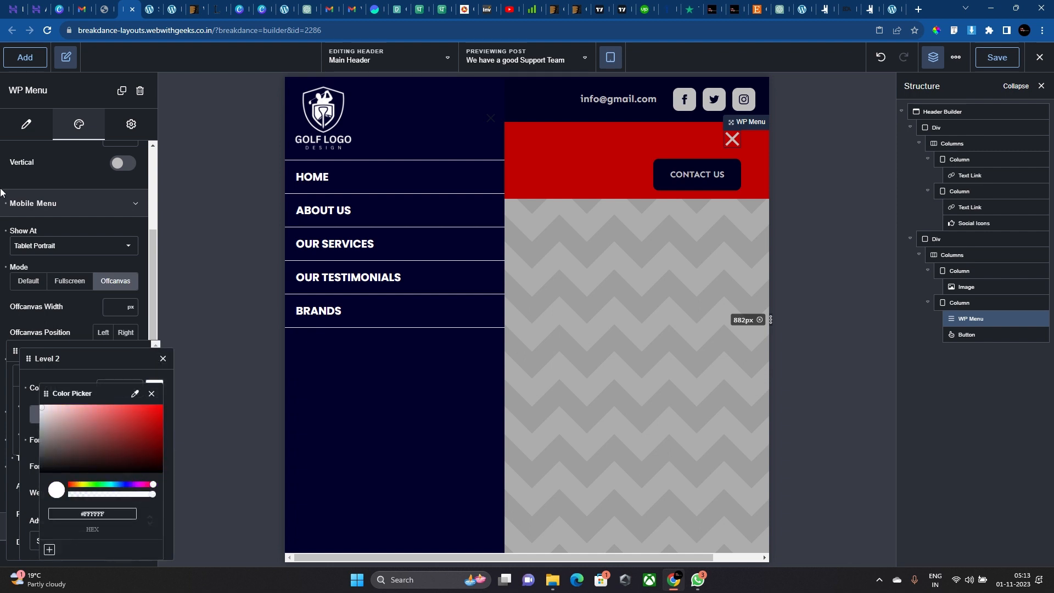
click(72, 355)
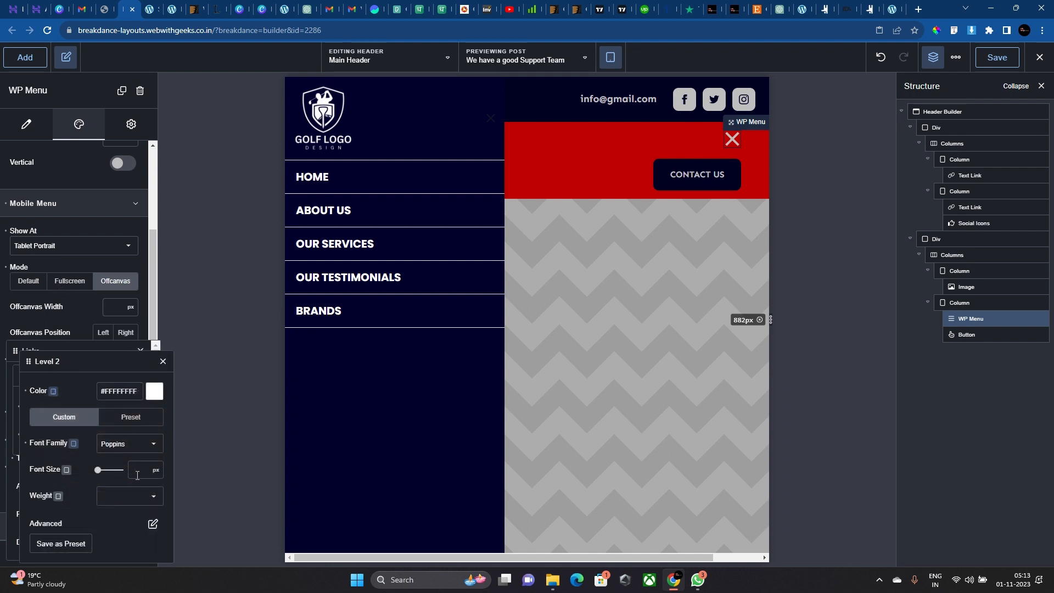
click(139, 494)
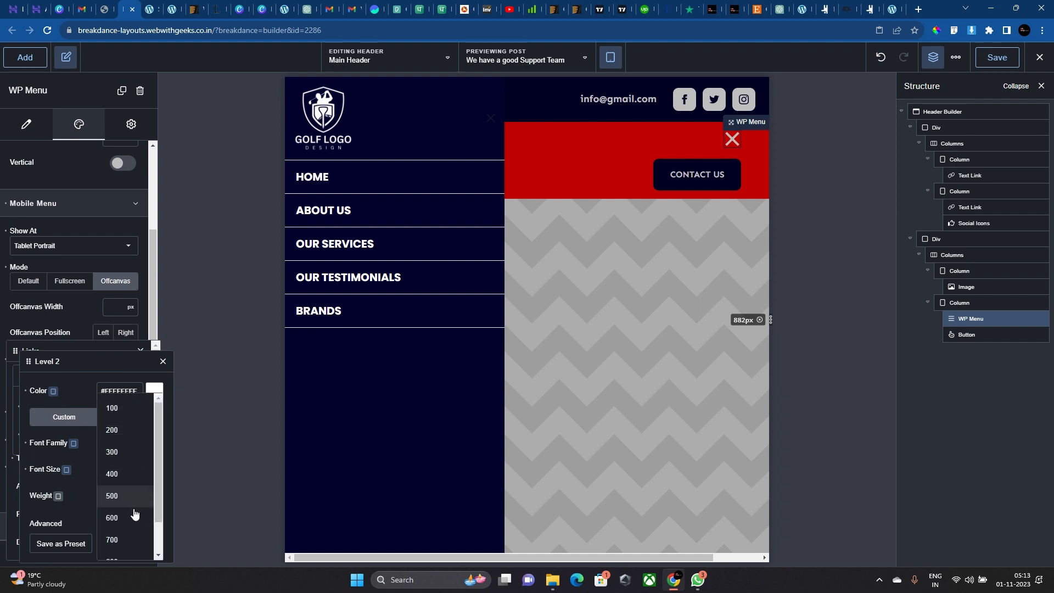
click(135, 518)
click(138, 499)
click(134, 538)
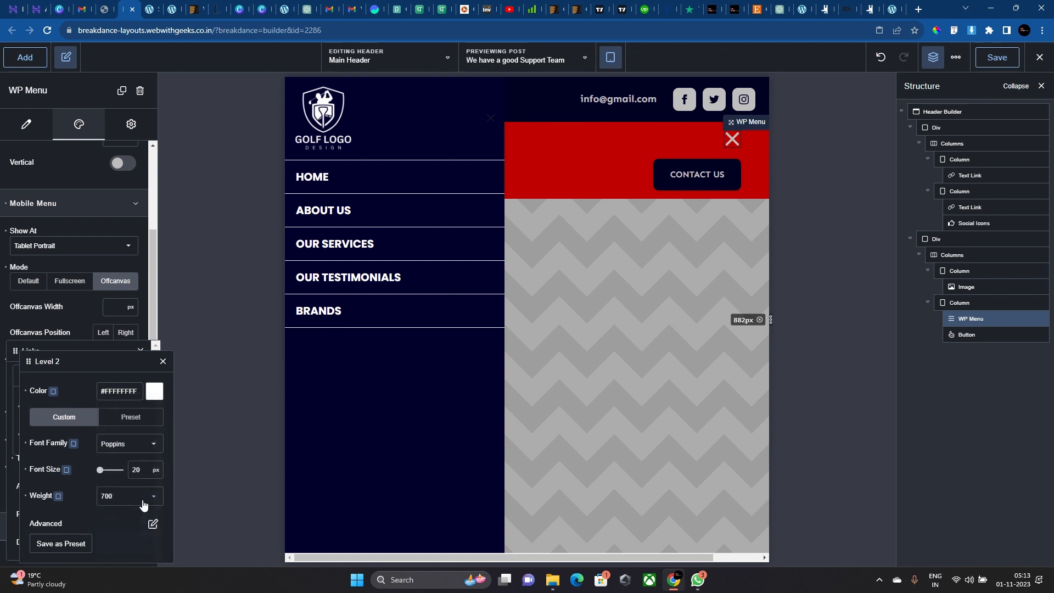
click(152, 524)
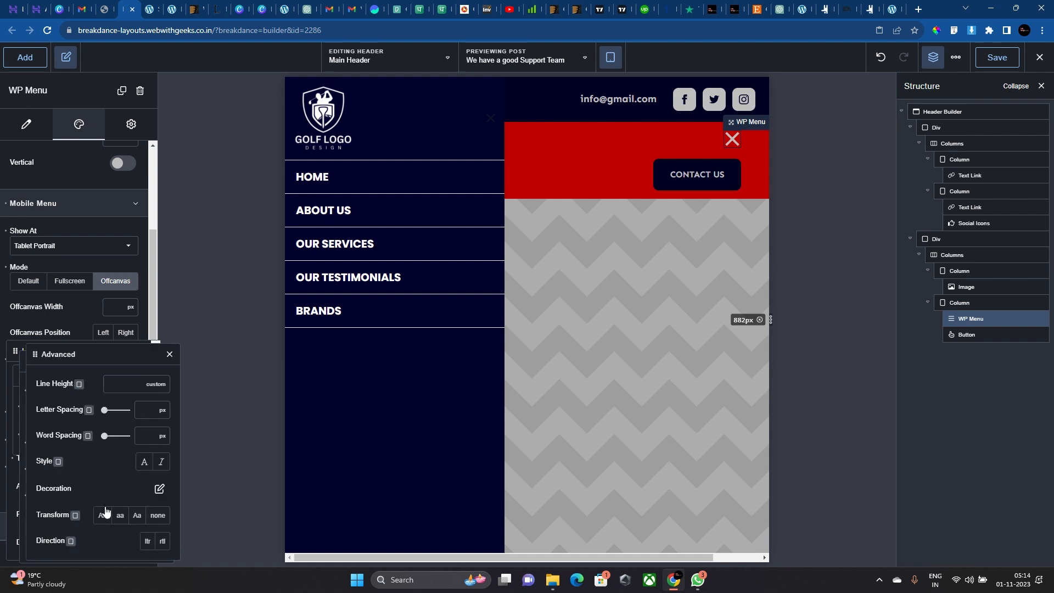
click(170, 354)
click(162, 358)
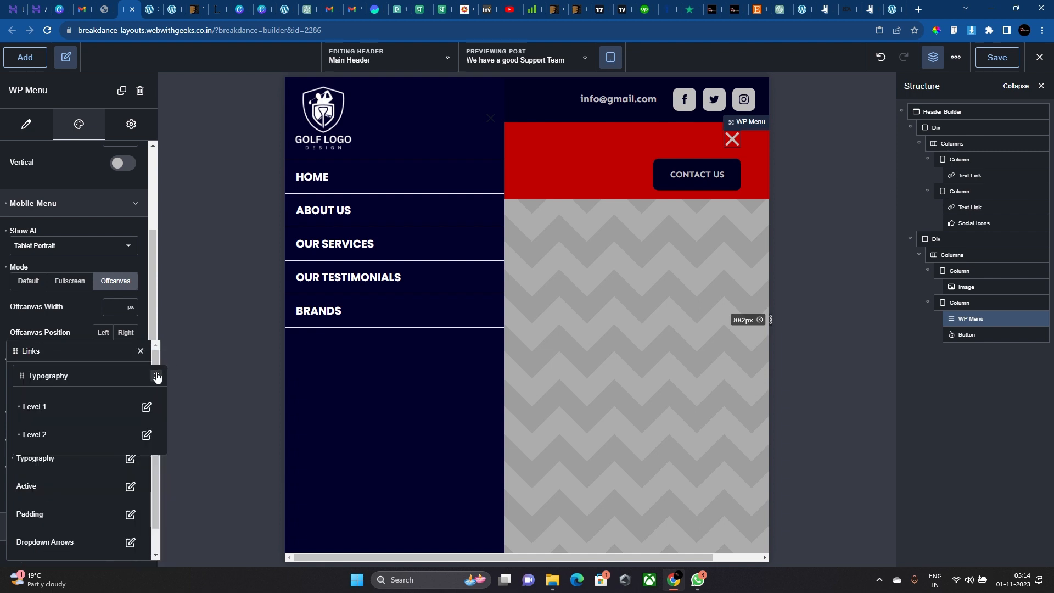
Remove the separator lines between links by setting the border alpha to 0.
click(146, 407)
click(163, 359)
click(156, 376)
click(132, 439)
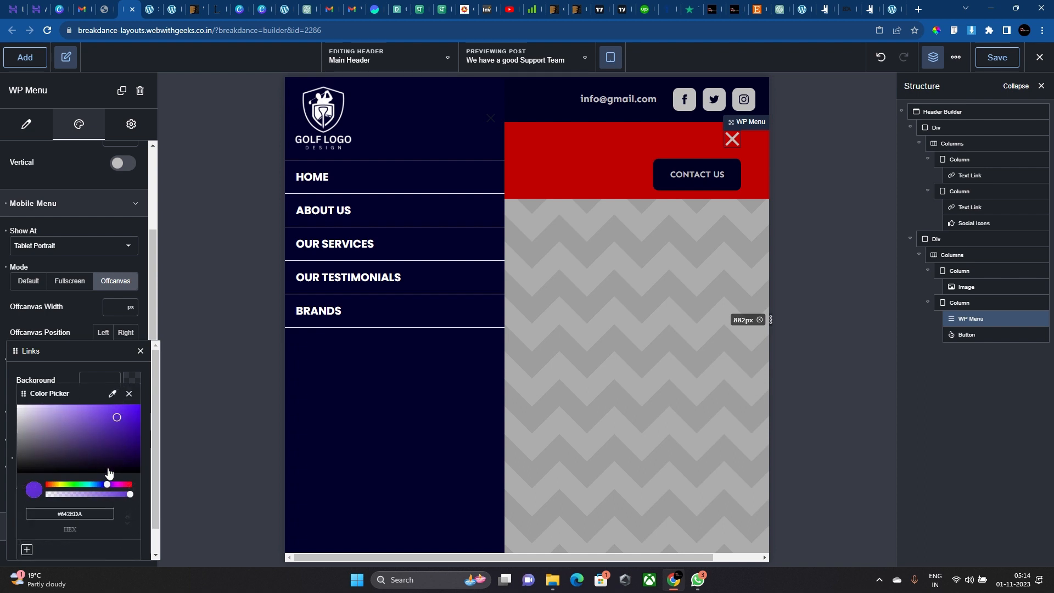
drag(93, 494, 44, 494)
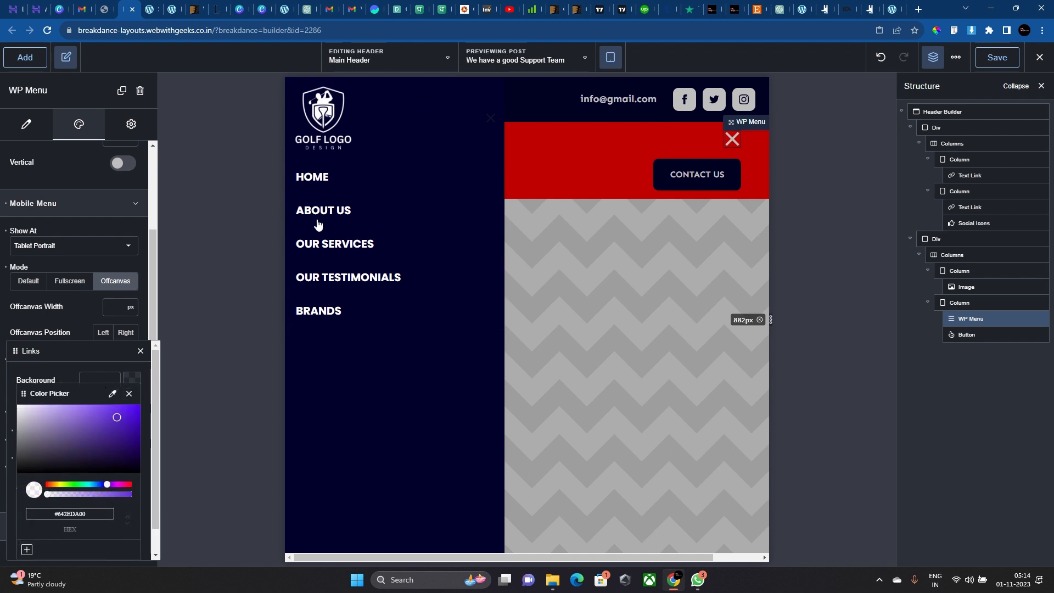
click(83, 377)
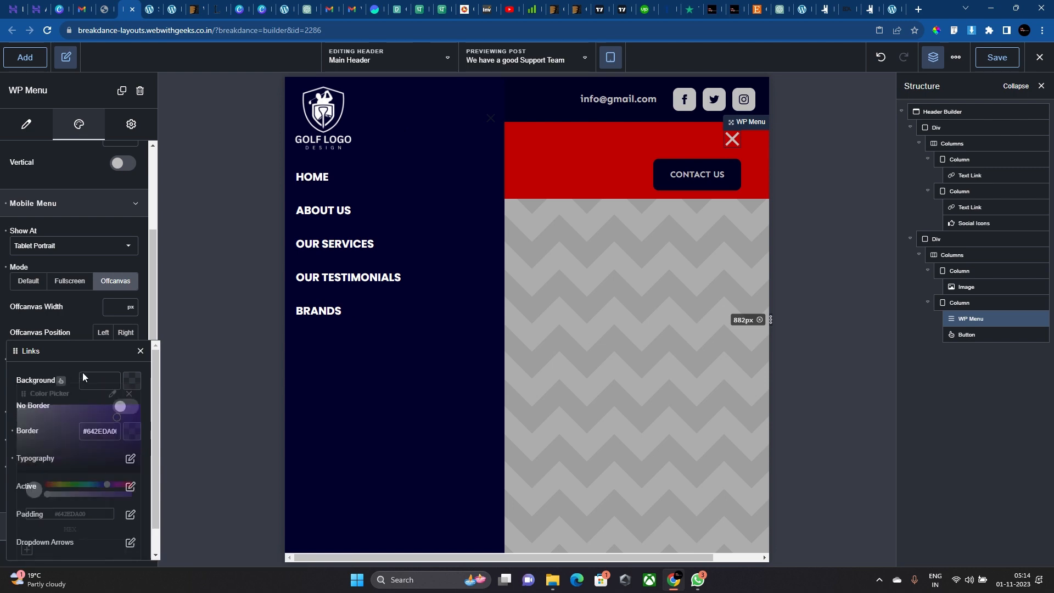
Set the open-state toggle icon colour to white (#FFFFFF).
scroll(526, 87, up, 5)
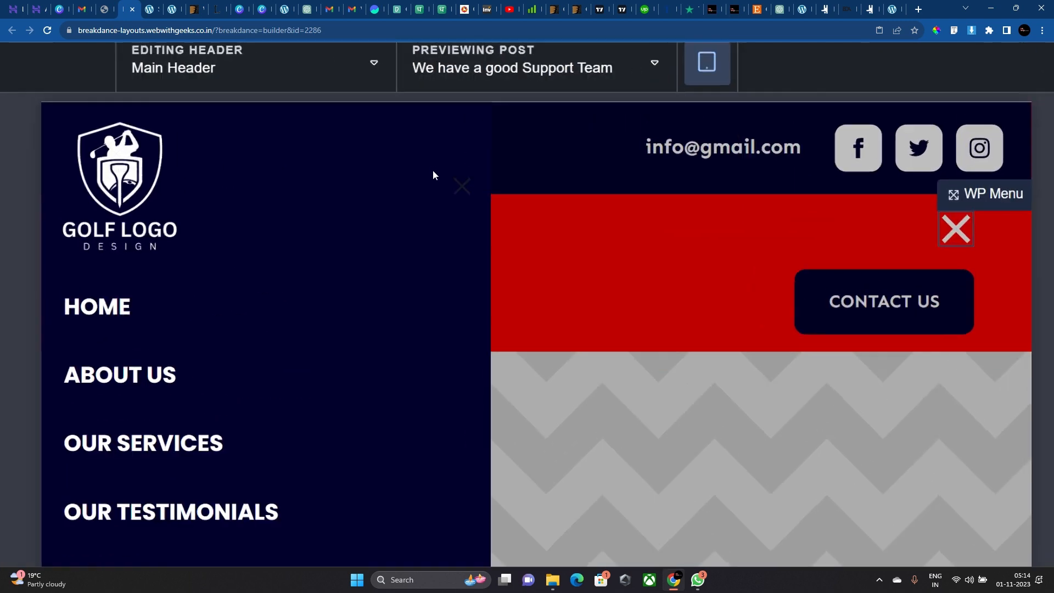
scroll(433, 171, up, 3)
scroll(464, 193, down, 8)
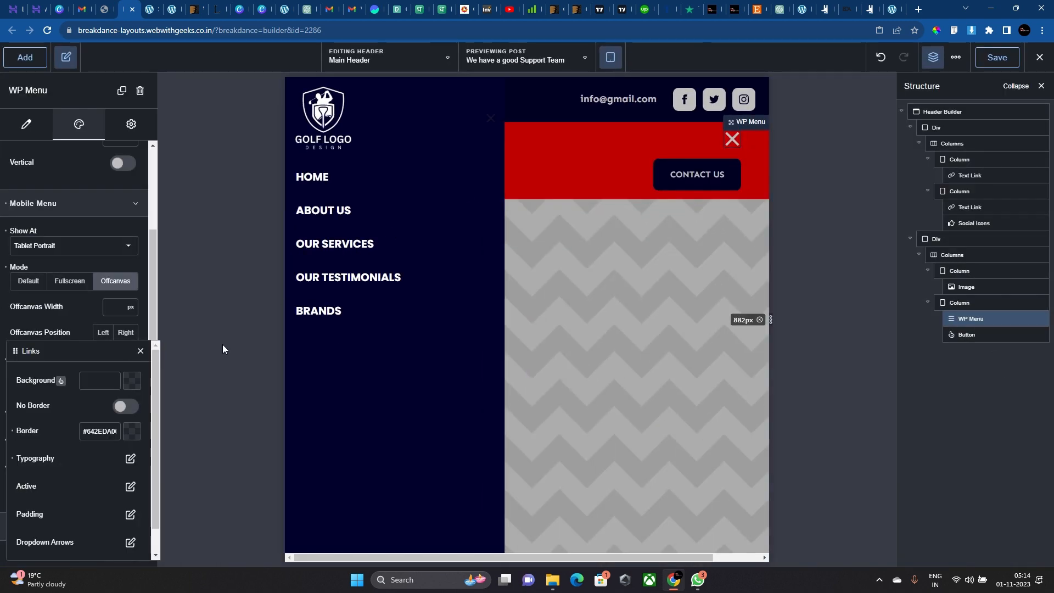
scroll(80, 492, down, 1)
scroll(80, 489, up, 1)
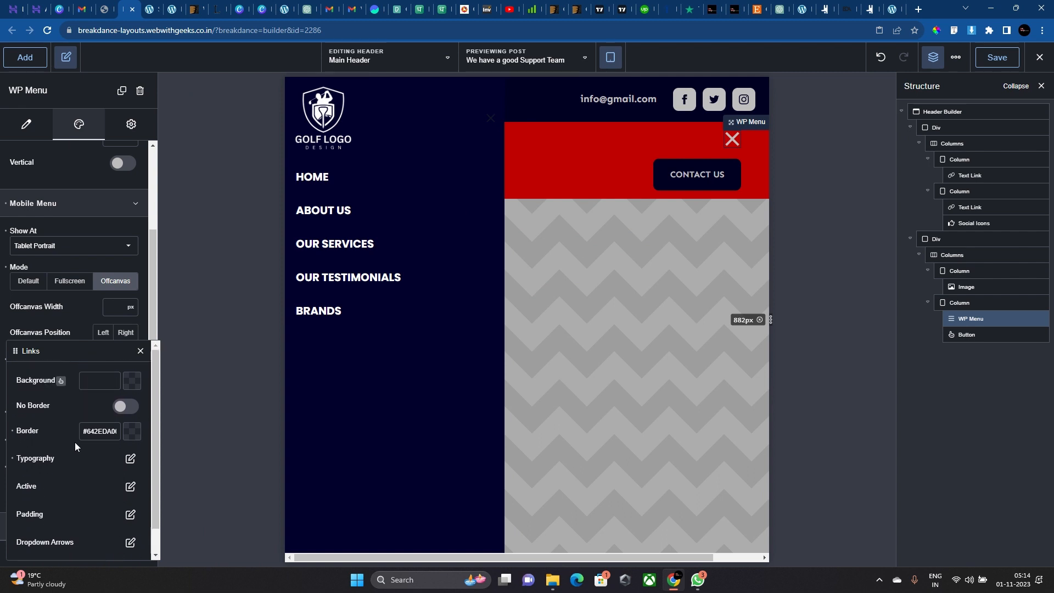
click(74, 322)
click(123, 433)
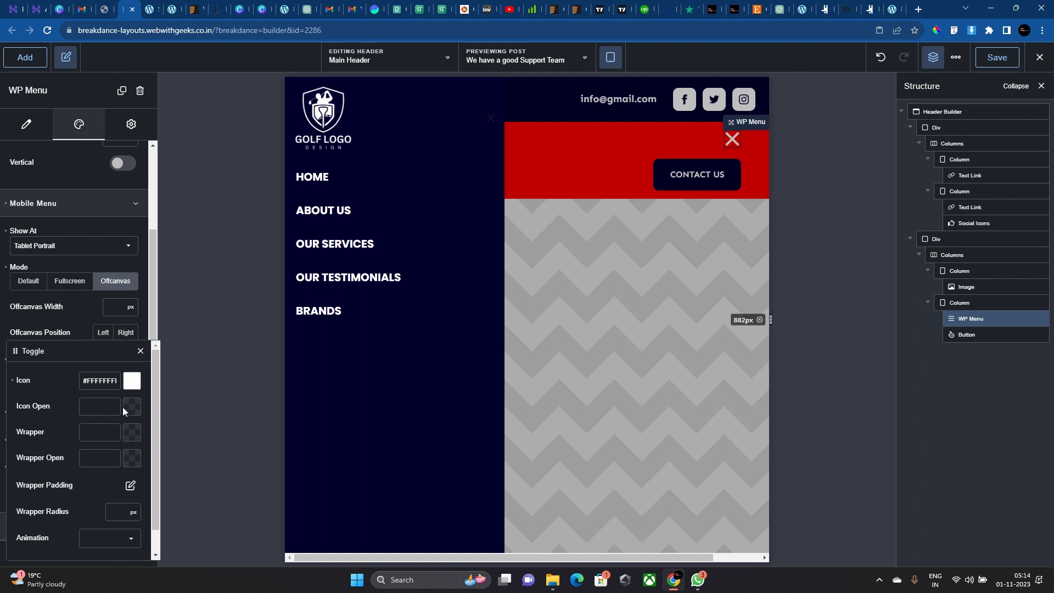
click(124, 407)
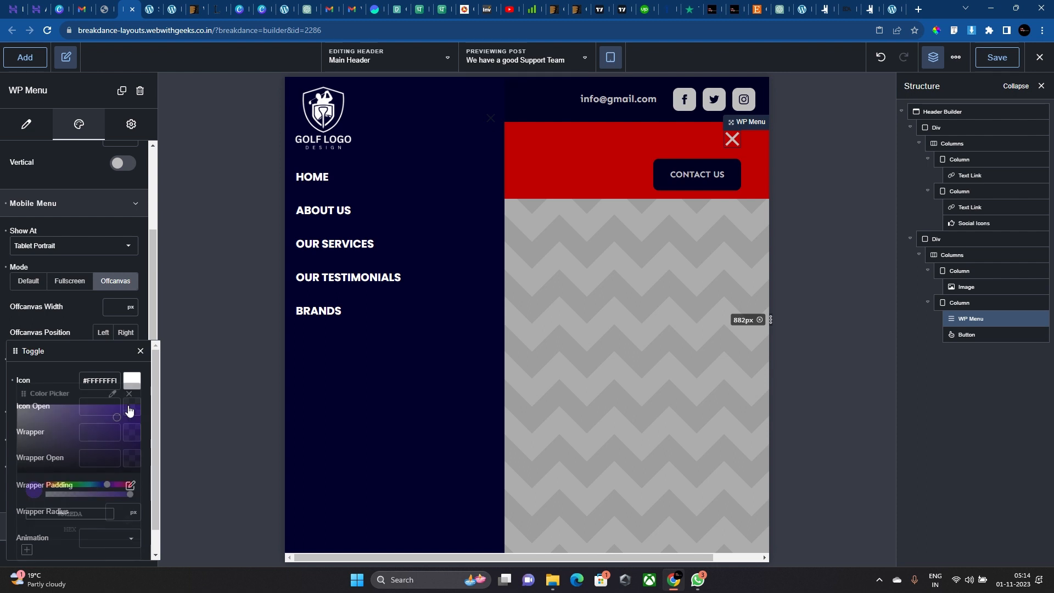
click(58, 363)
Check the custom toggle icon bar settings, leaving them unchanged.
scroll(120, 448, down, 1)
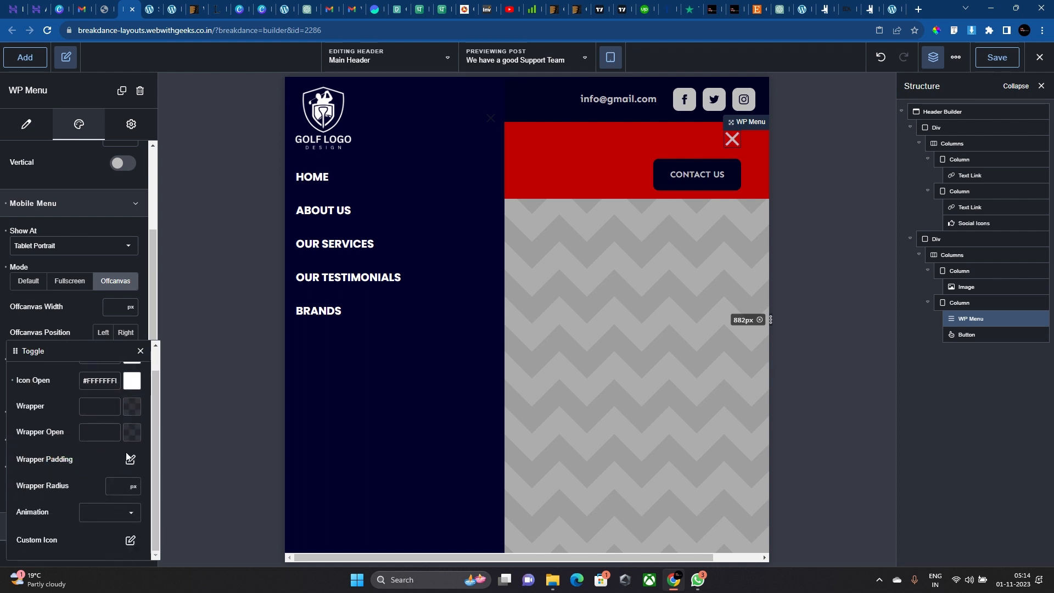
click(130, 540)
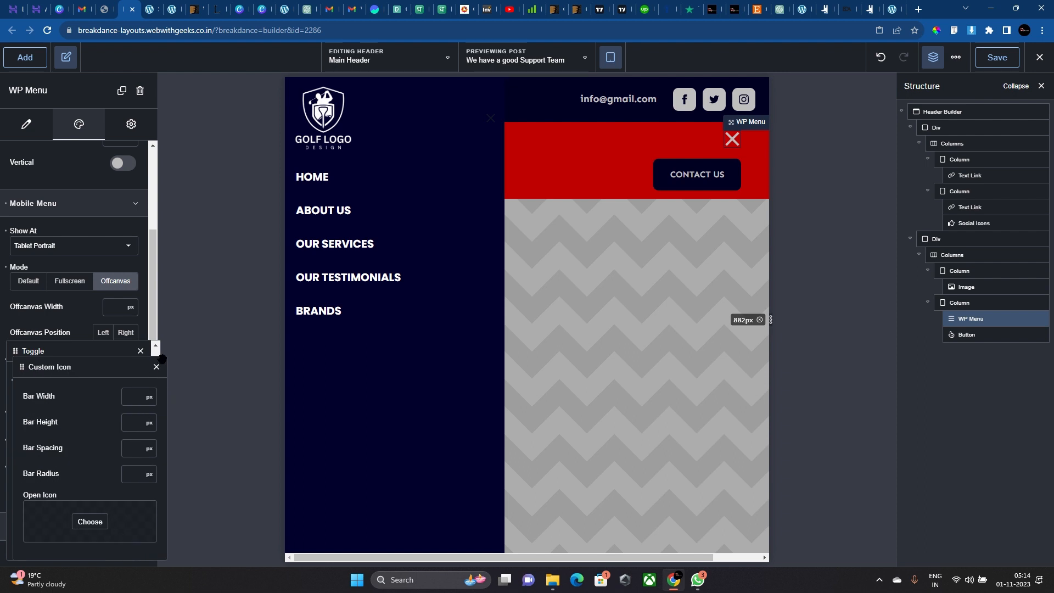
click(157, 367)
click(131, 541)
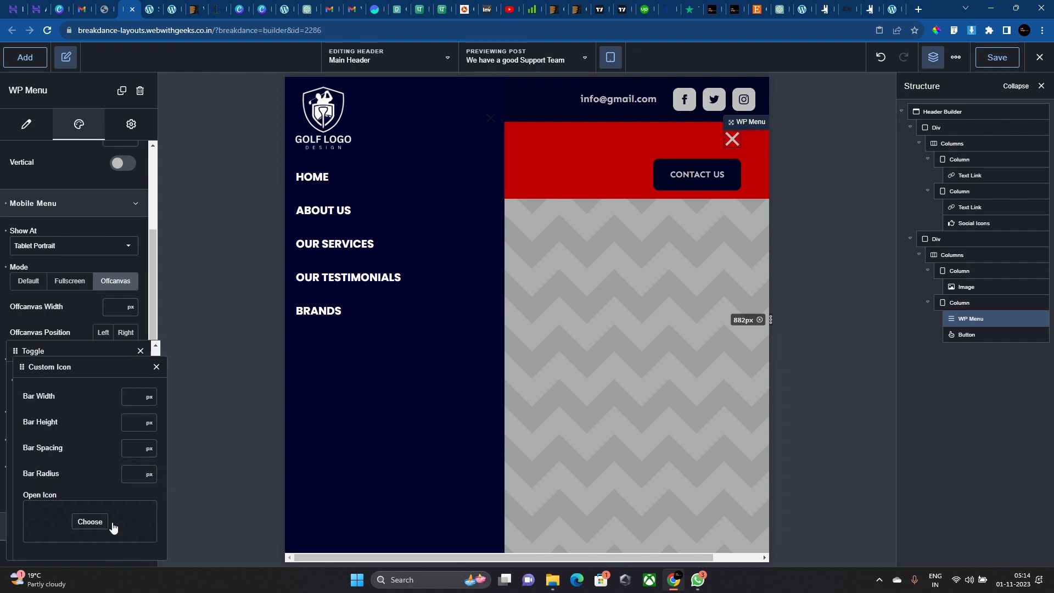
click(156, 367)
scroll(127, 432, up, 1)
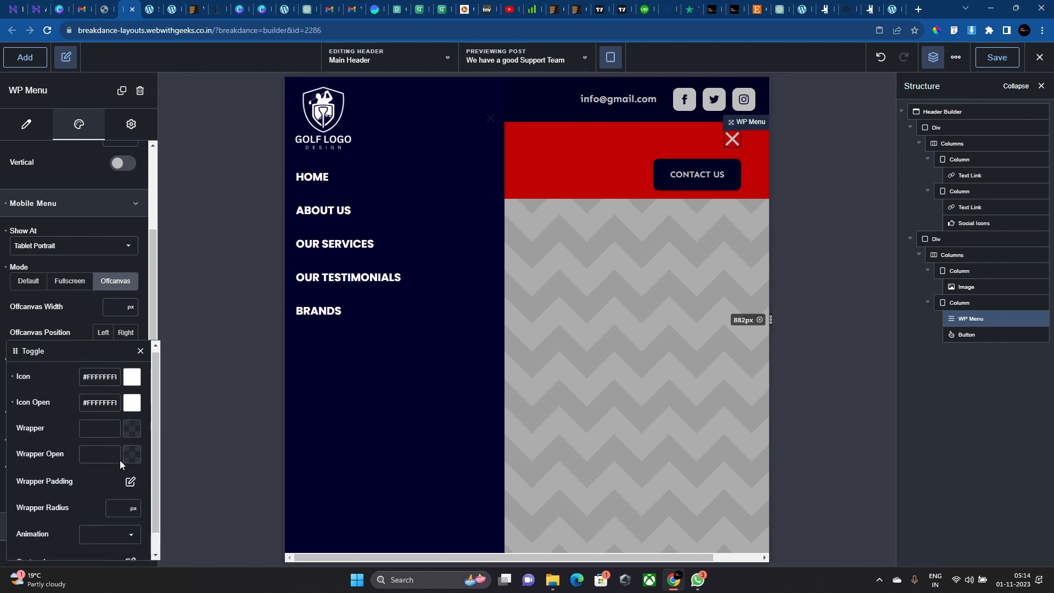
click(137, 356)
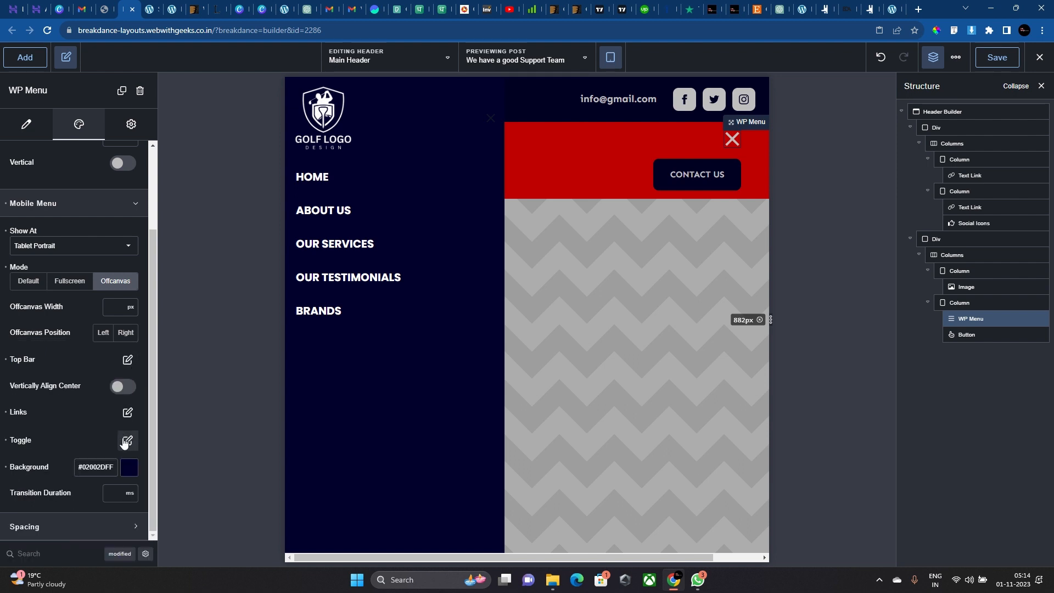
Make the off-canvas top bar close X white (#FFFFFF).
click(131, 422)
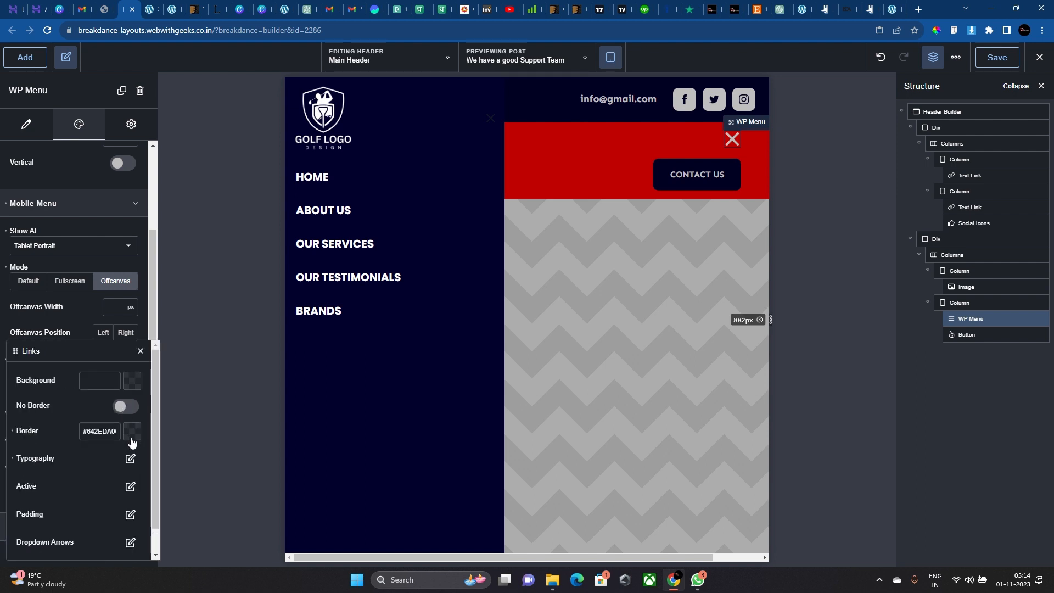
scroll(131, 440, down, 1)
click(57, 335)
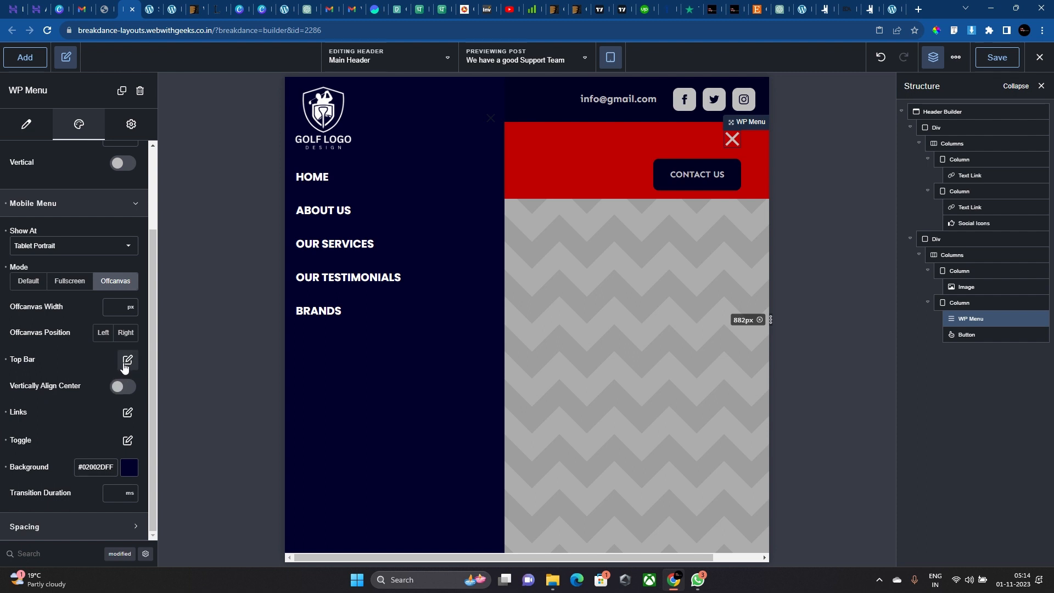
click(127, 362)
scroll(122, 410, down, 2)
click(130, 540)
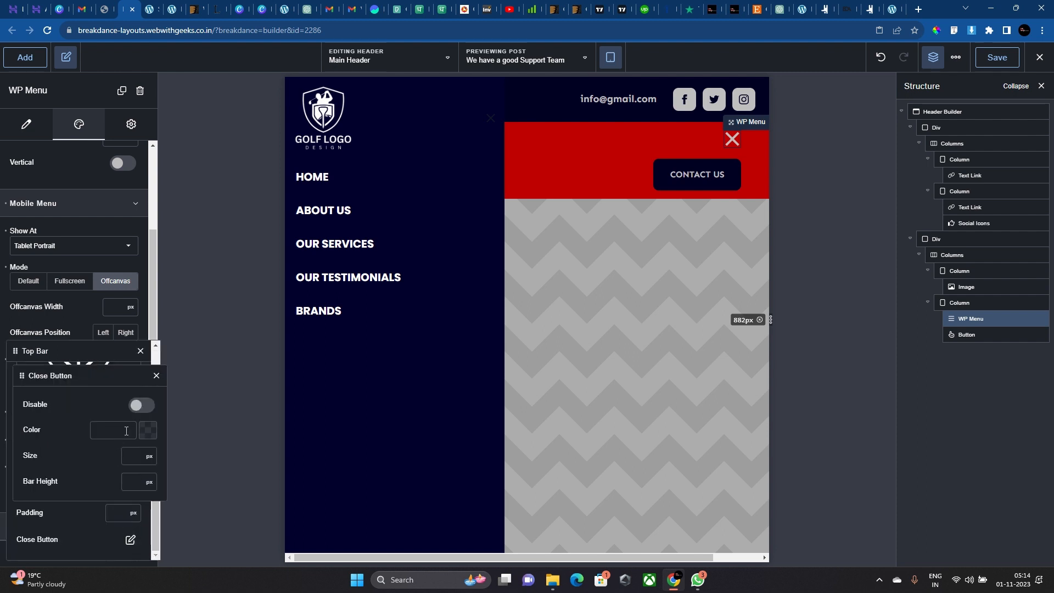
click(148, 430)
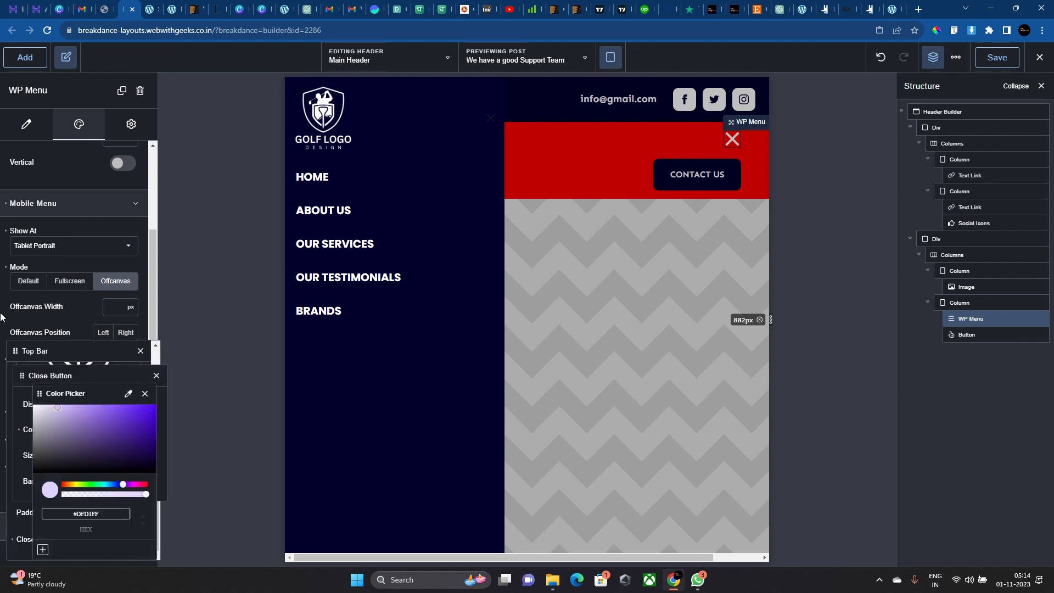
click(490, 119)
click(731, 139)
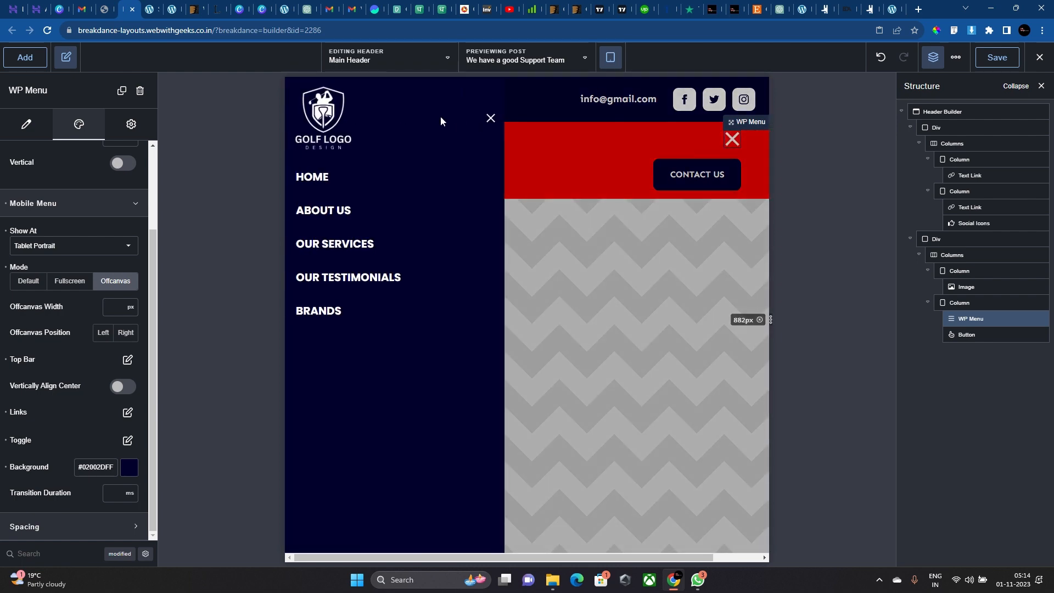
click(491, 118)
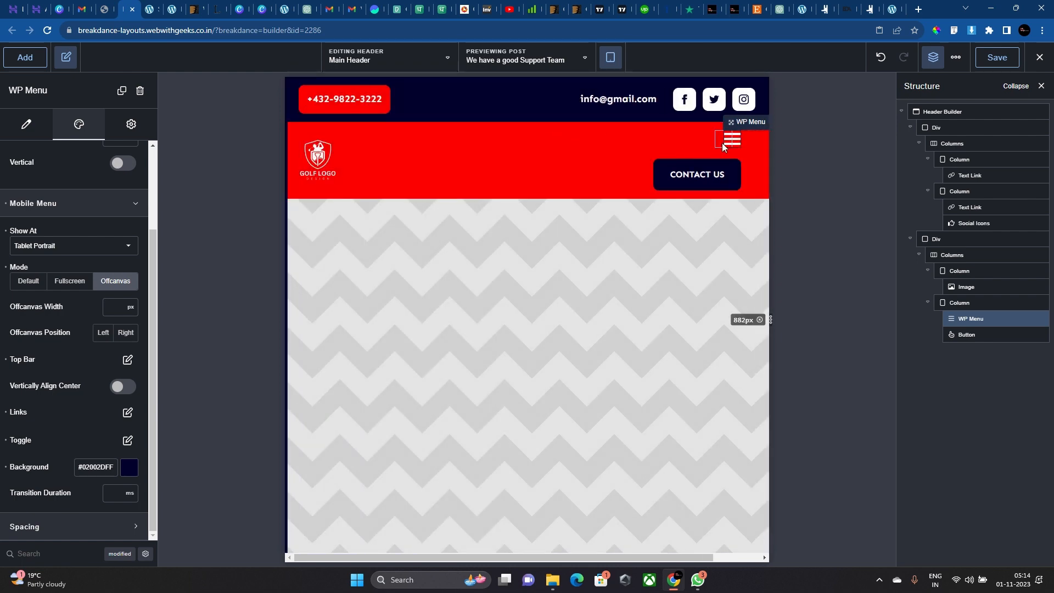
click(732, 139)
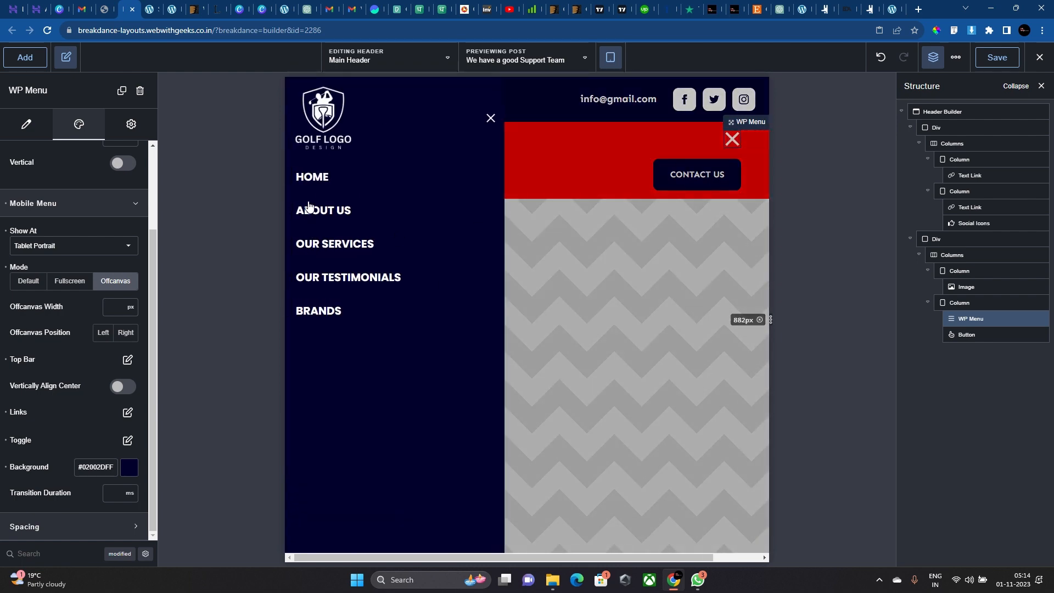
Change the Level 1 and Level 2 link font weight from 700 to 600.
click(126, 413)
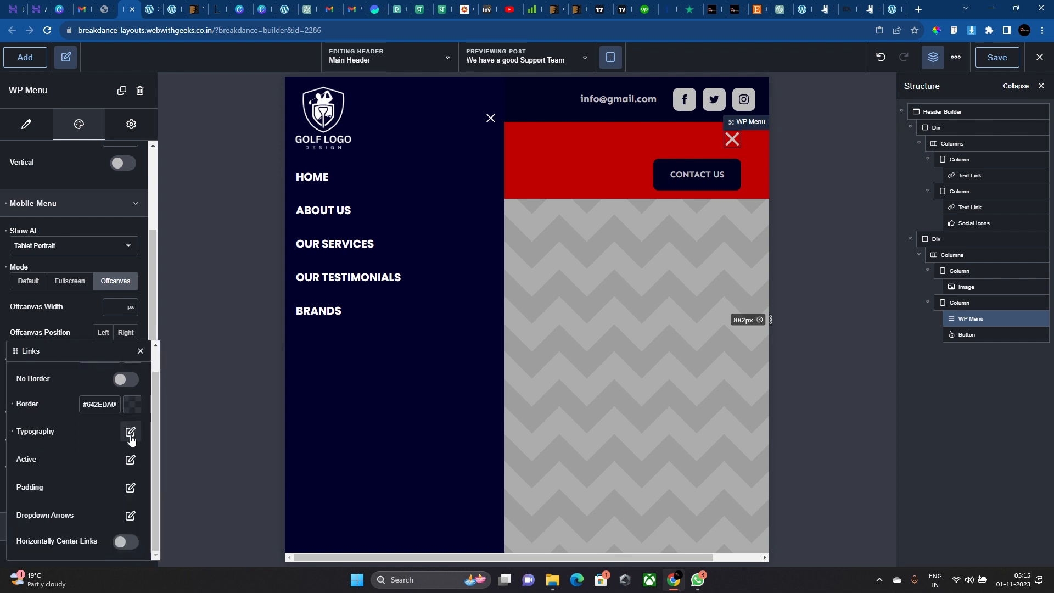
click(131, 431)
click(145, 406)
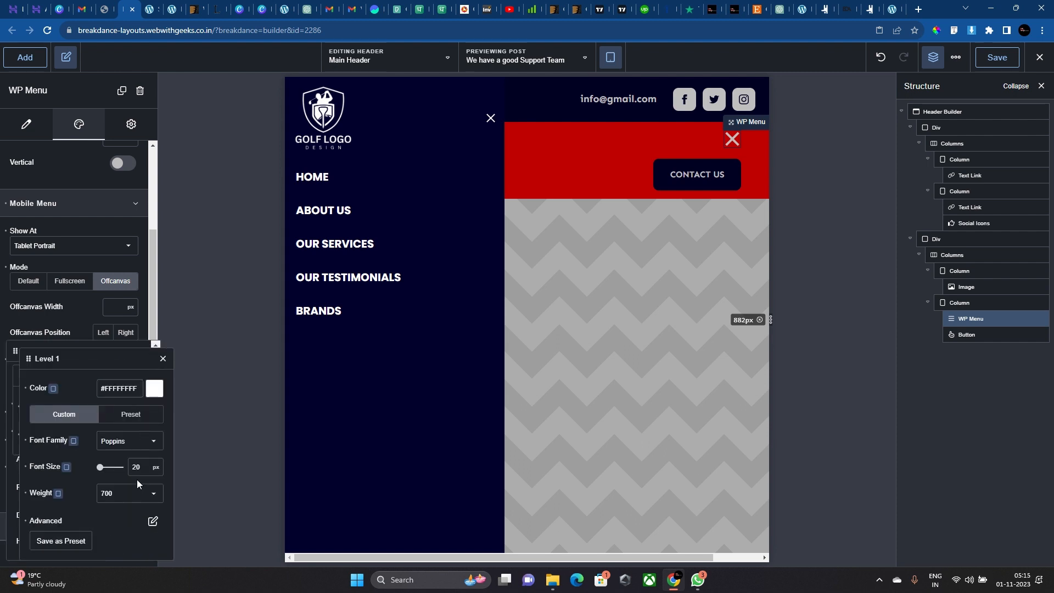
click(134, 493)
click(132, 487)
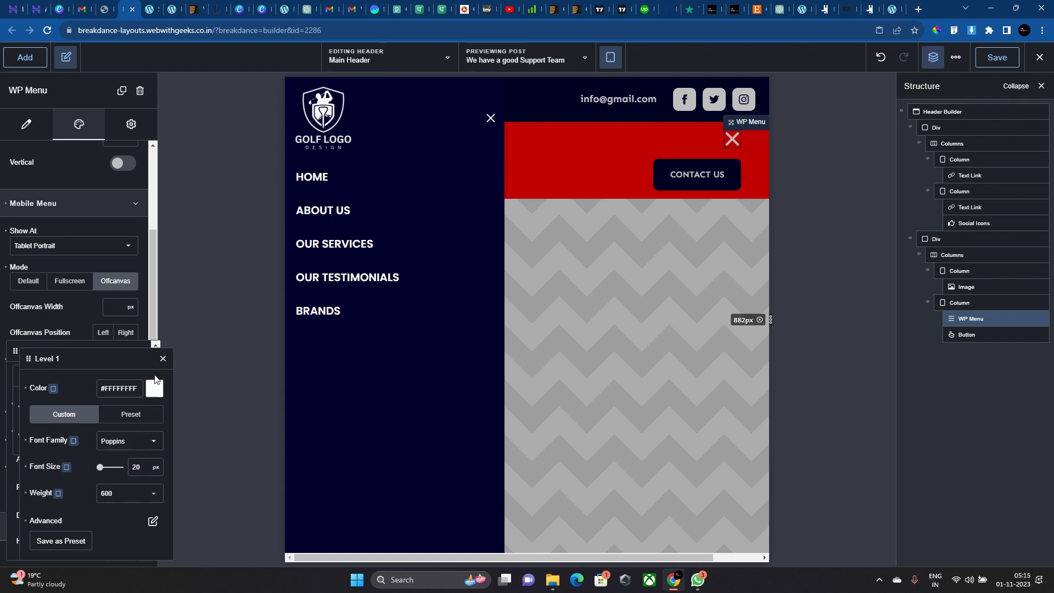
click(163, 358)
click(146, 435)
click(138, 493)
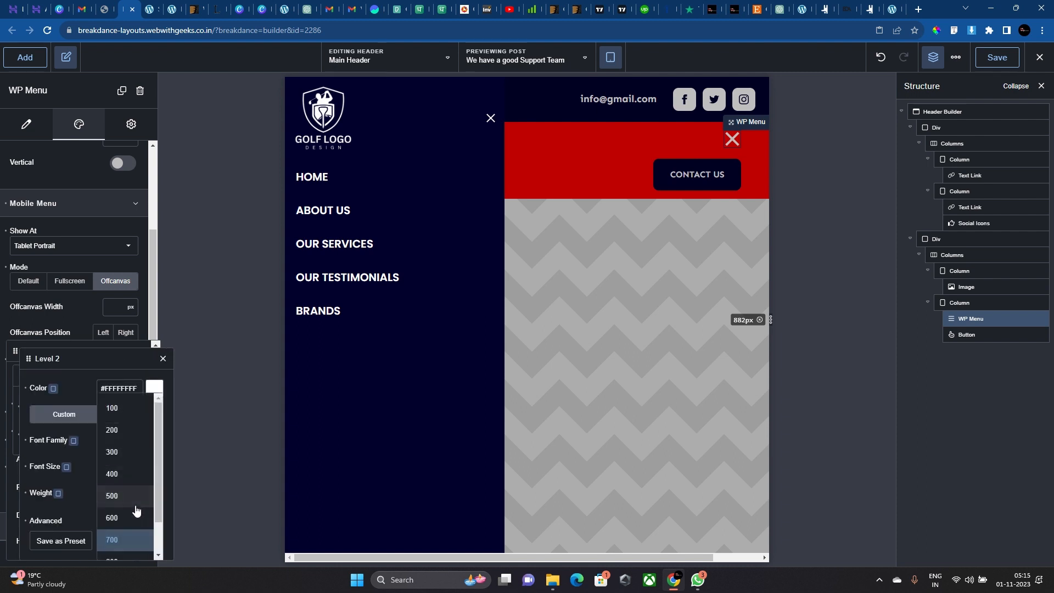
click(136, 515)
click(491, 119)
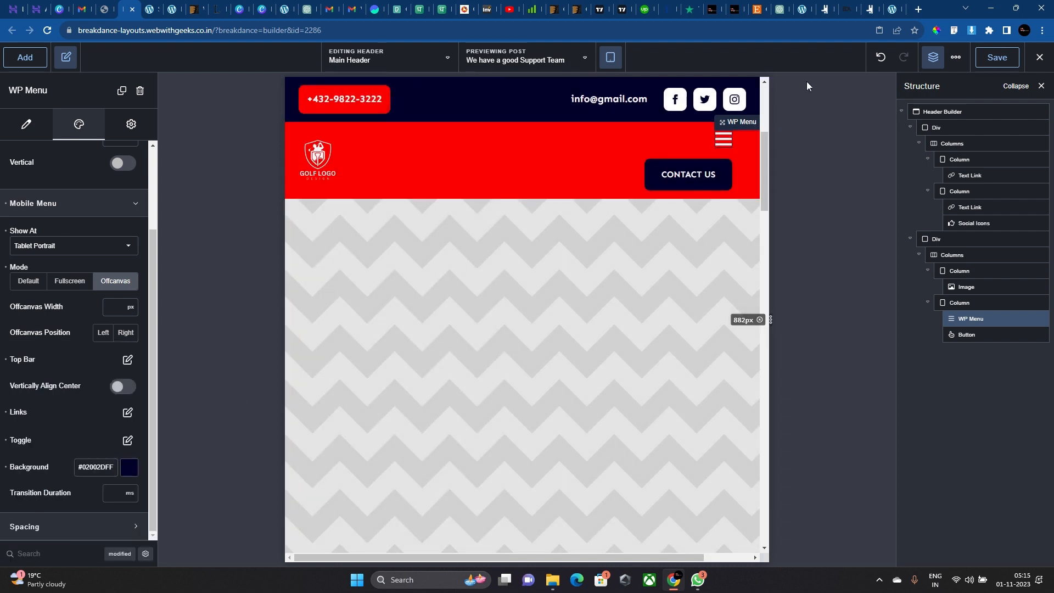
Lay out the menu column as a centred flex row justified flex-end, then save.
click(595, 162)
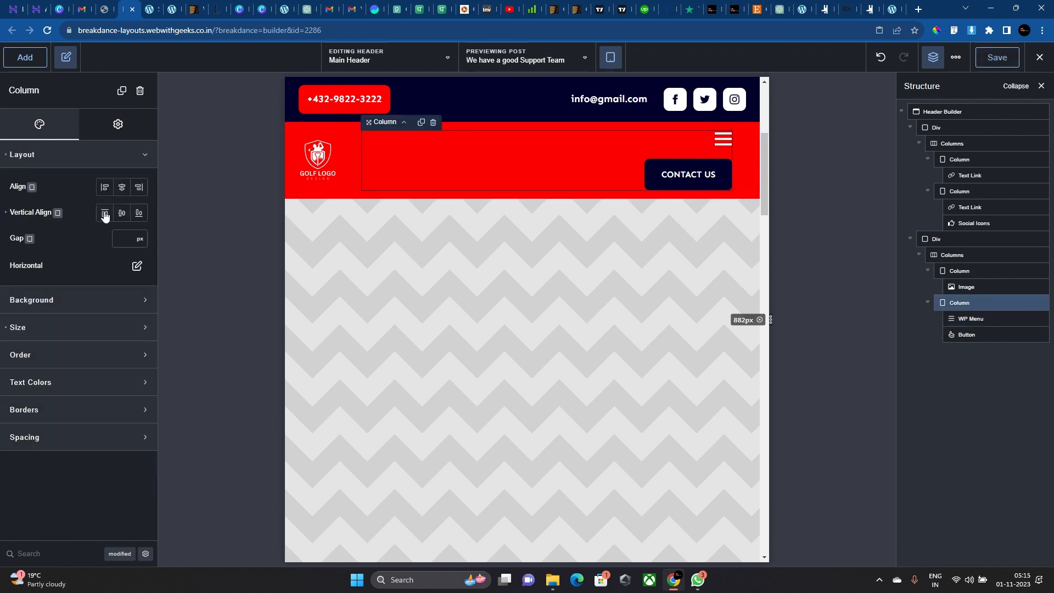
click(113, 132)
click(113, 154)
click(112, 154)
click(128, 334)
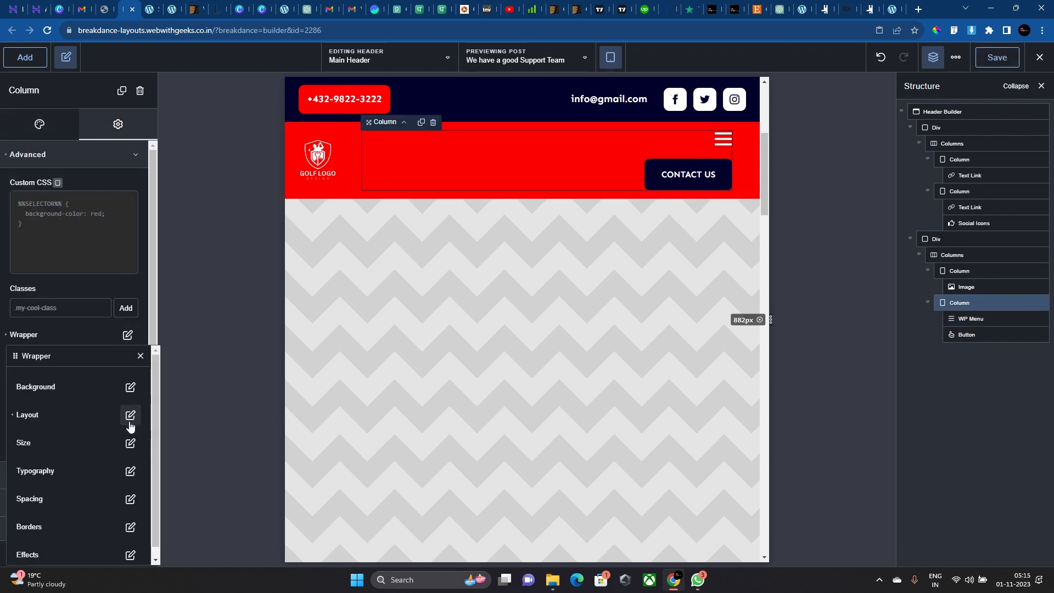
click(127, 415)
click(126, 416)
click(104, 436)
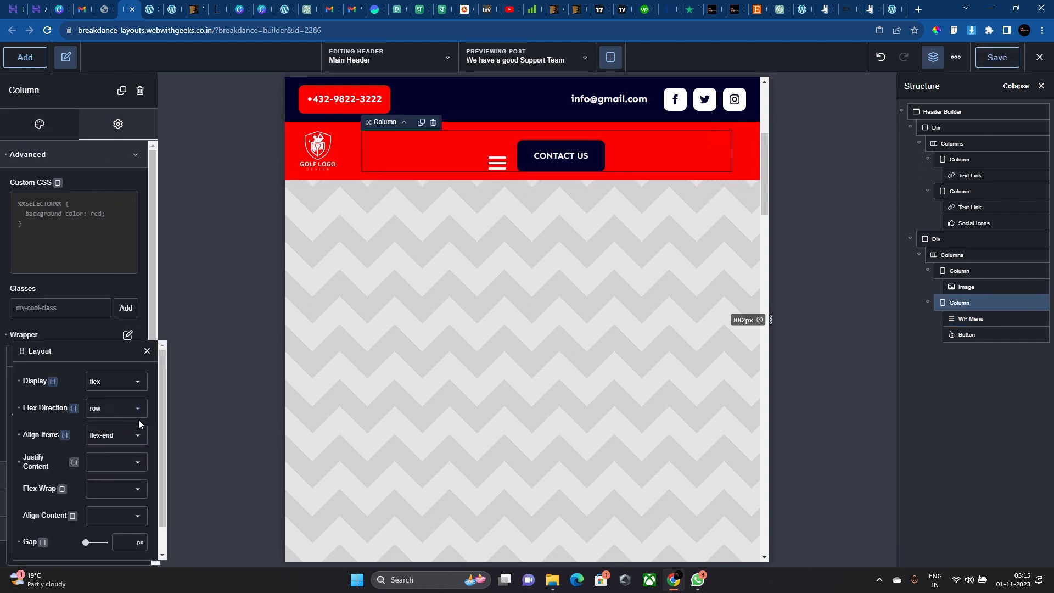
click(114, 440)
click(121, 465)
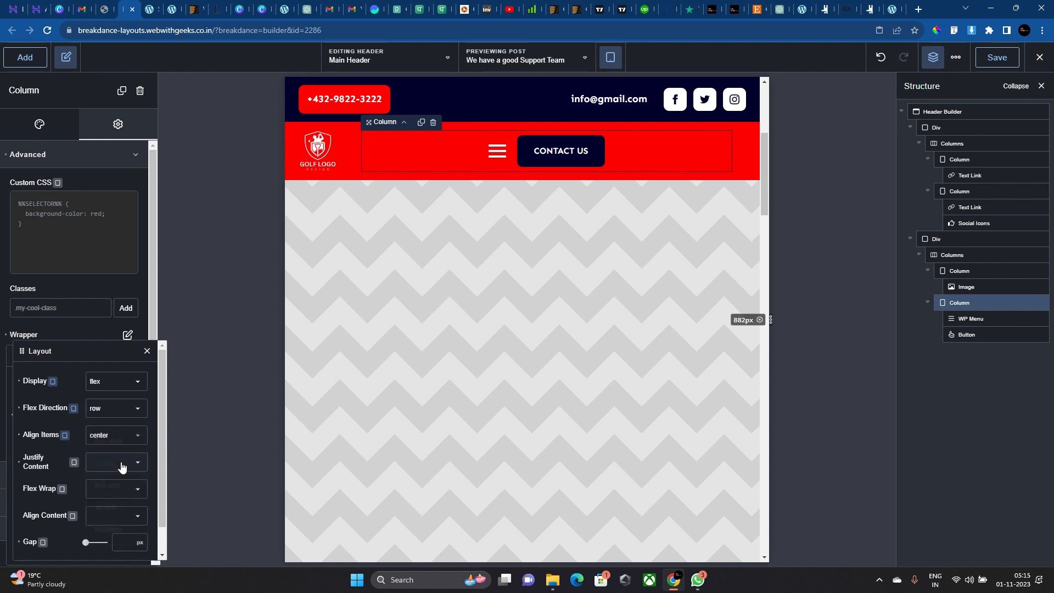
click(117, 464)
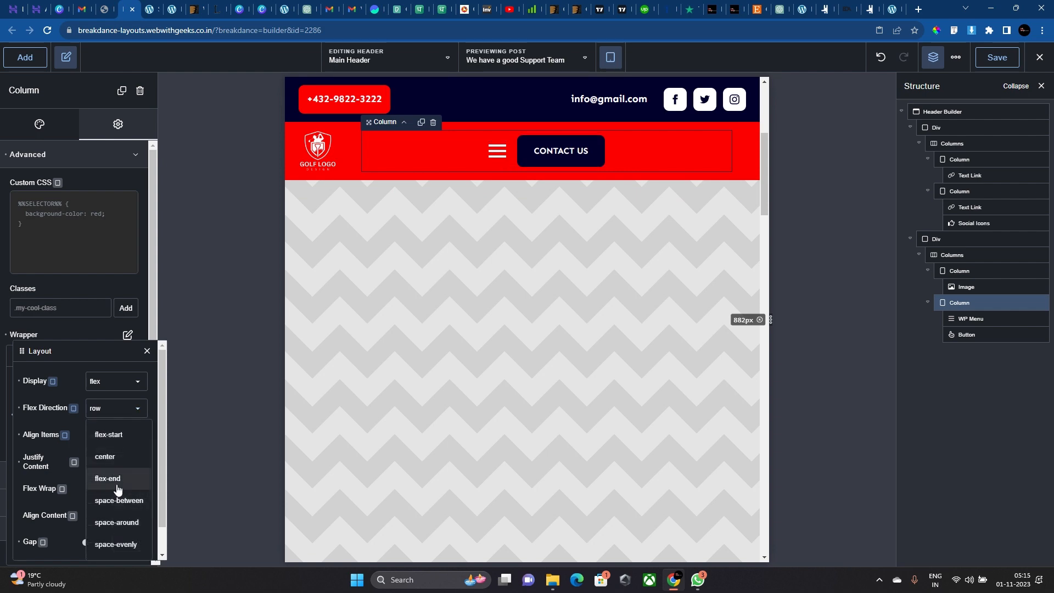
click(112, 478)
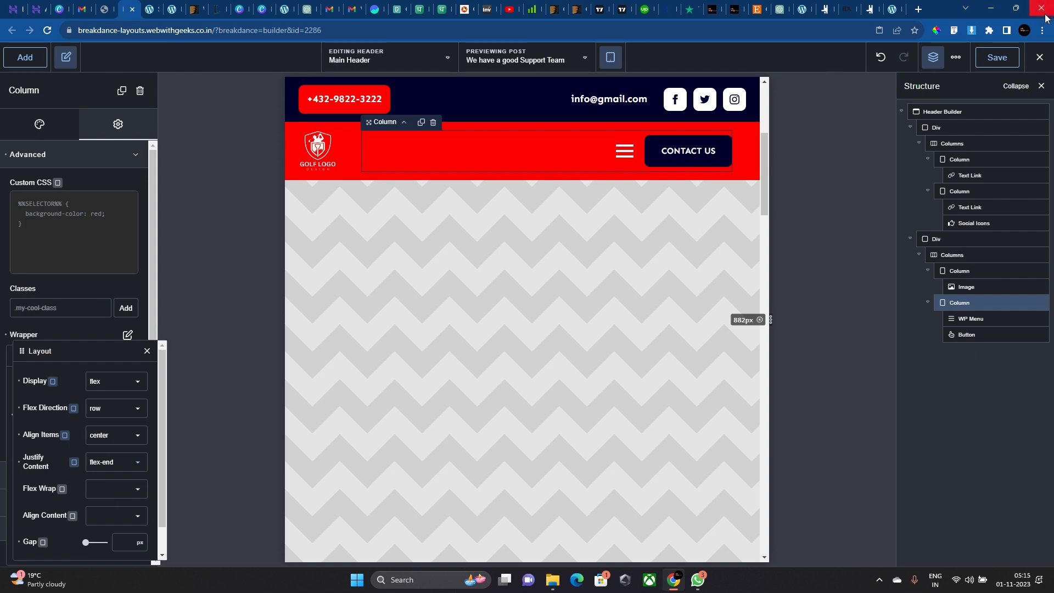
click(996, 68)
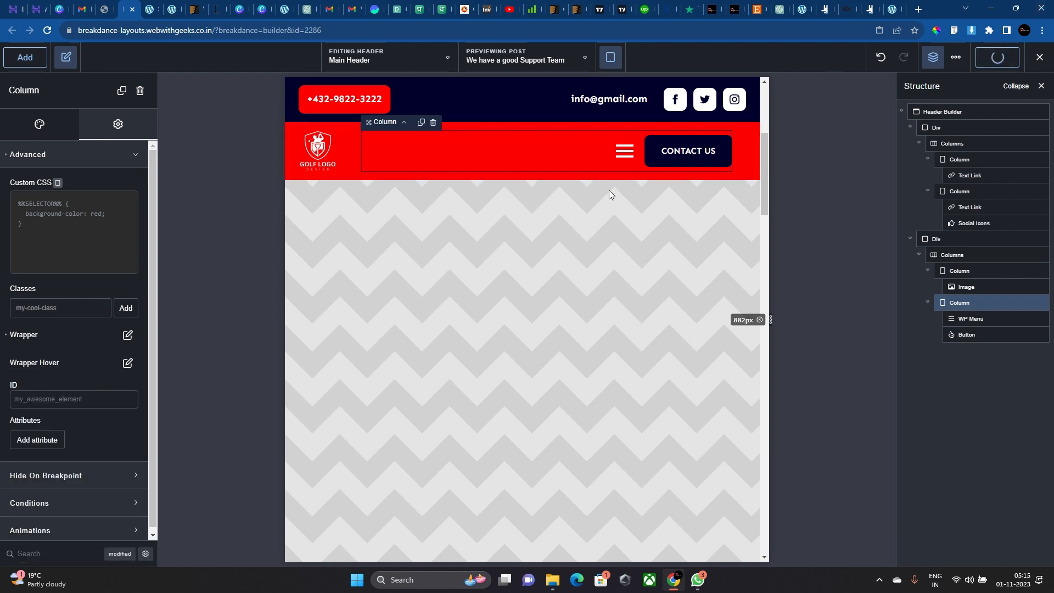
At phone landscape preview, make the header columns stack only on Phone Portrait.
click(610, 57)
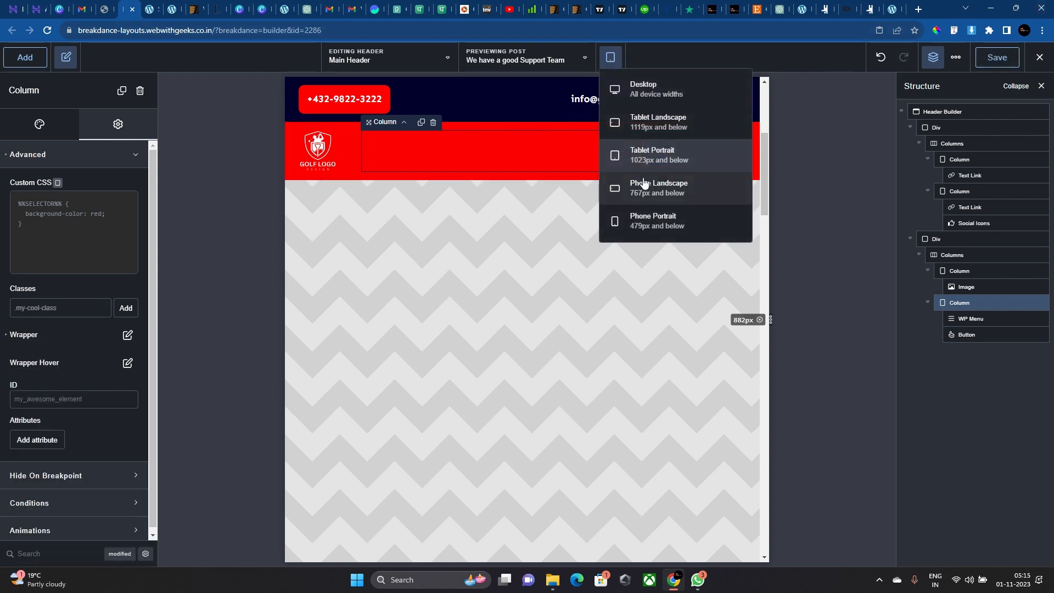
click(644, 178)
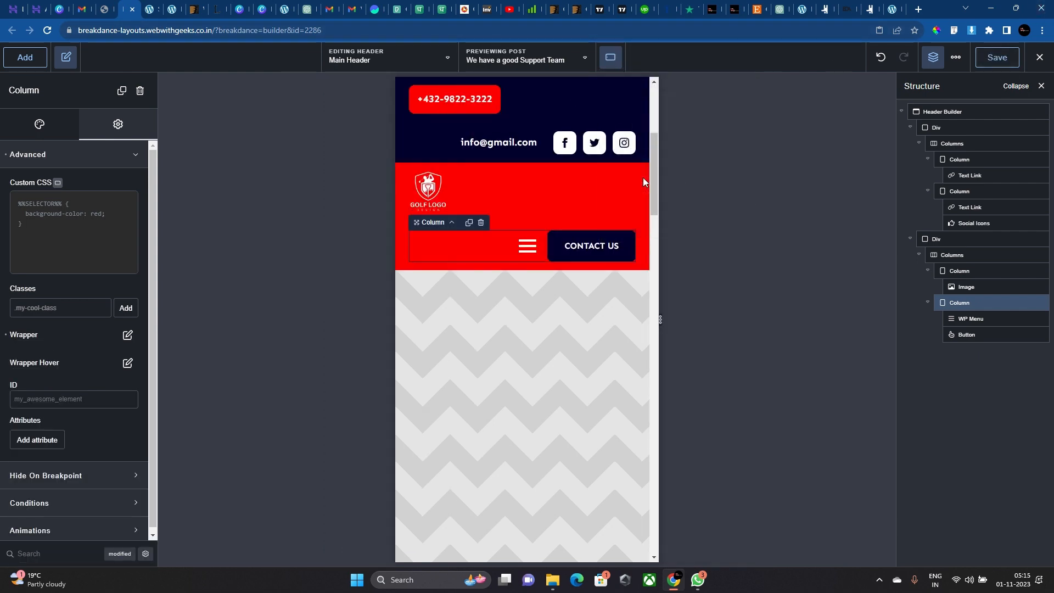
click(541, 219)
click(122, 235)
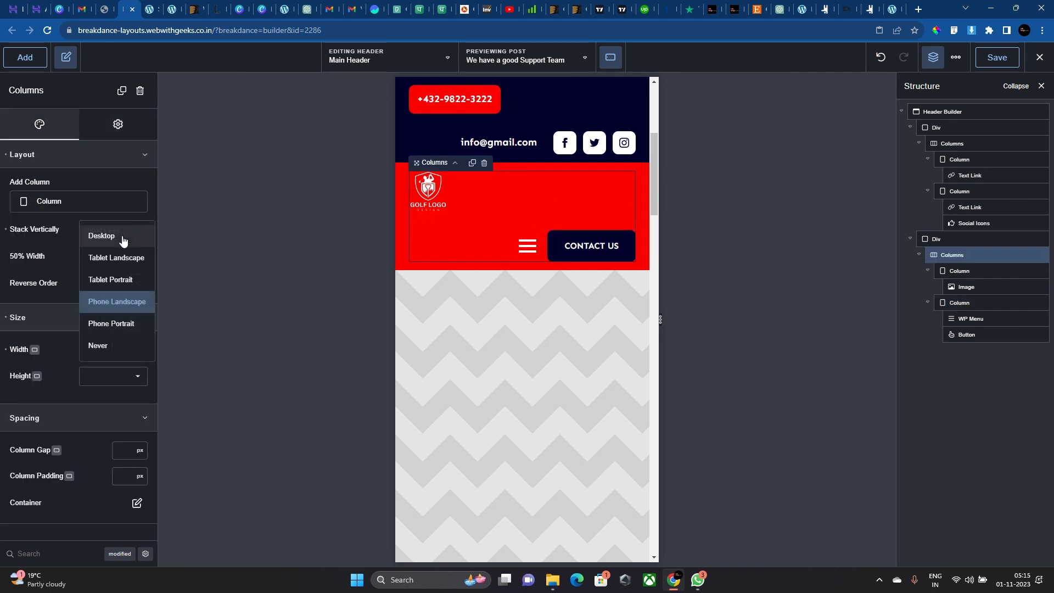
click(111, 323)
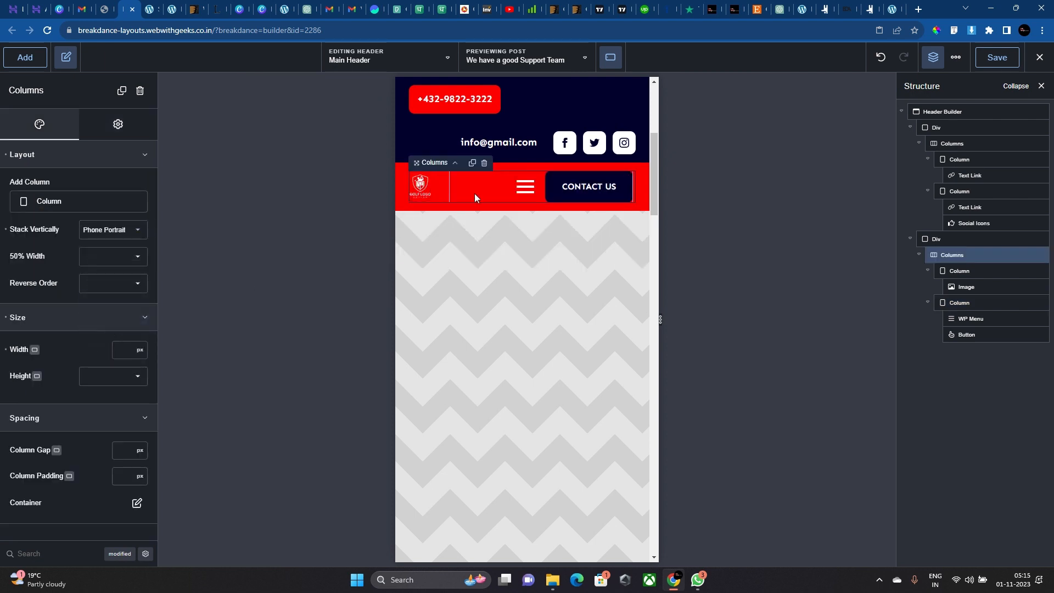
Set the logo column's wrapper width to 30%.
click(960, 270)
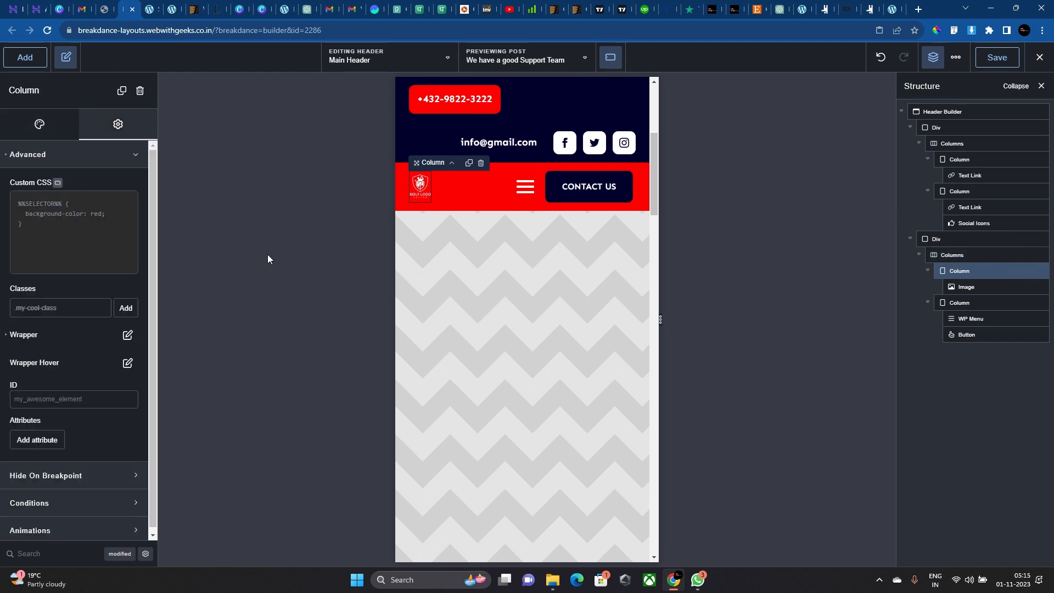
click(127, 334)
click(130, 443)
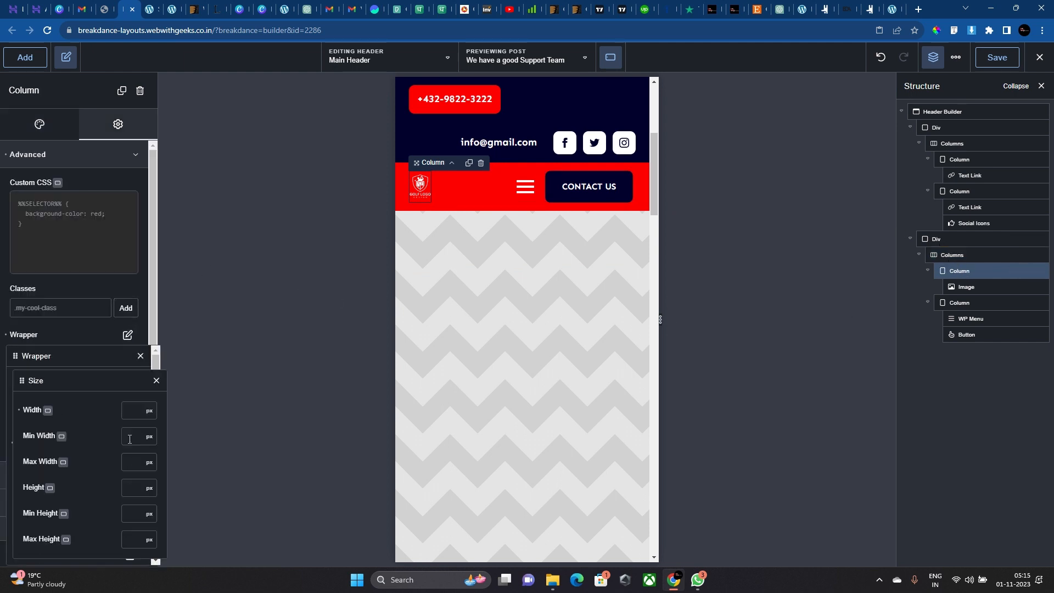
click(146, 415)
text(30)
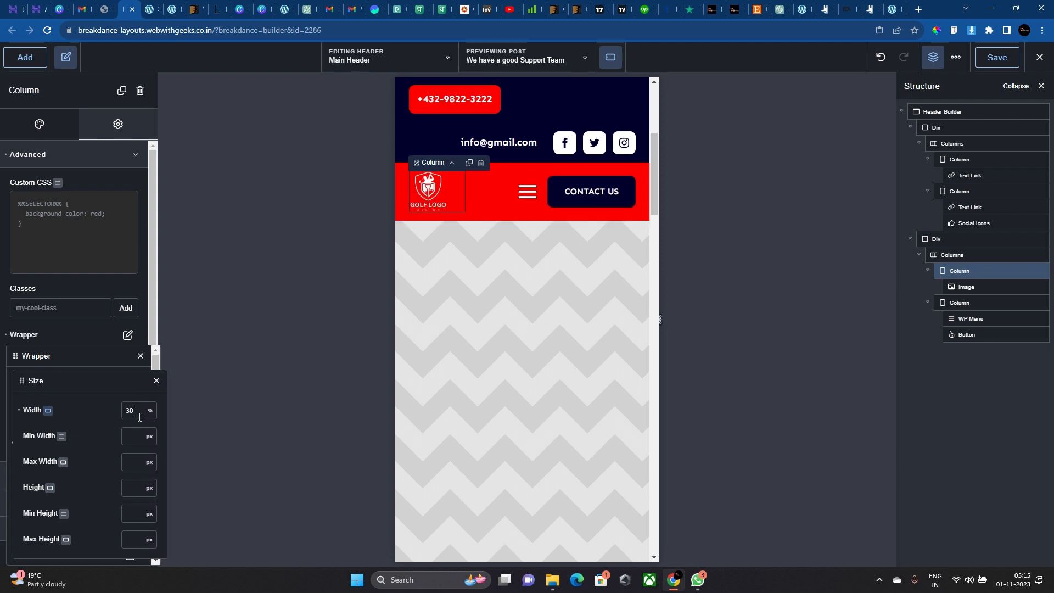
click(528, 134)
click(516, 123)
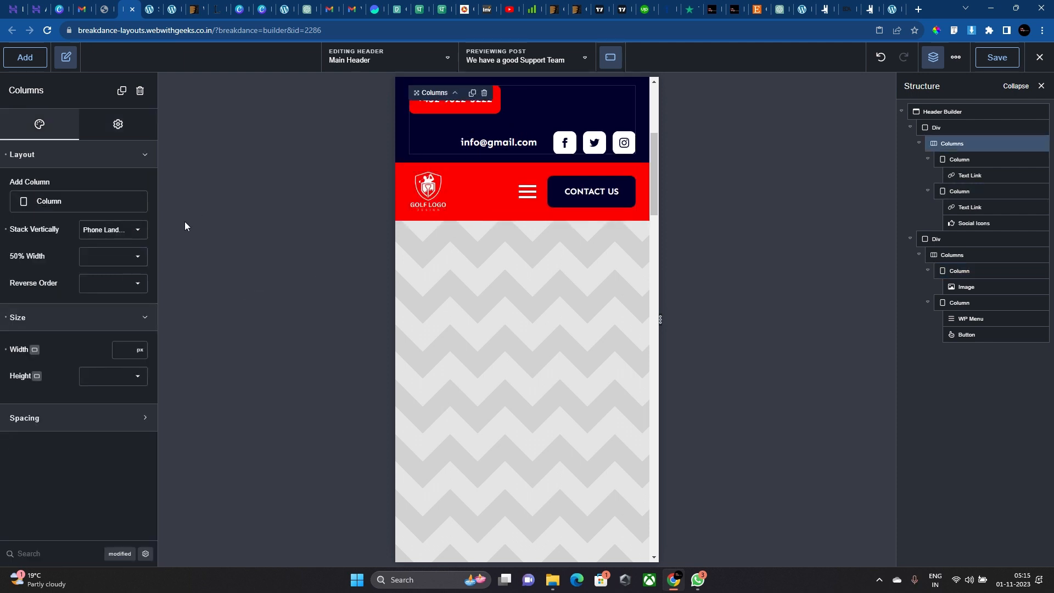
Keep top bar stacking at Phone Landscape and centre the email-social and phone columns.
click(125, 230)
click(131, 322)
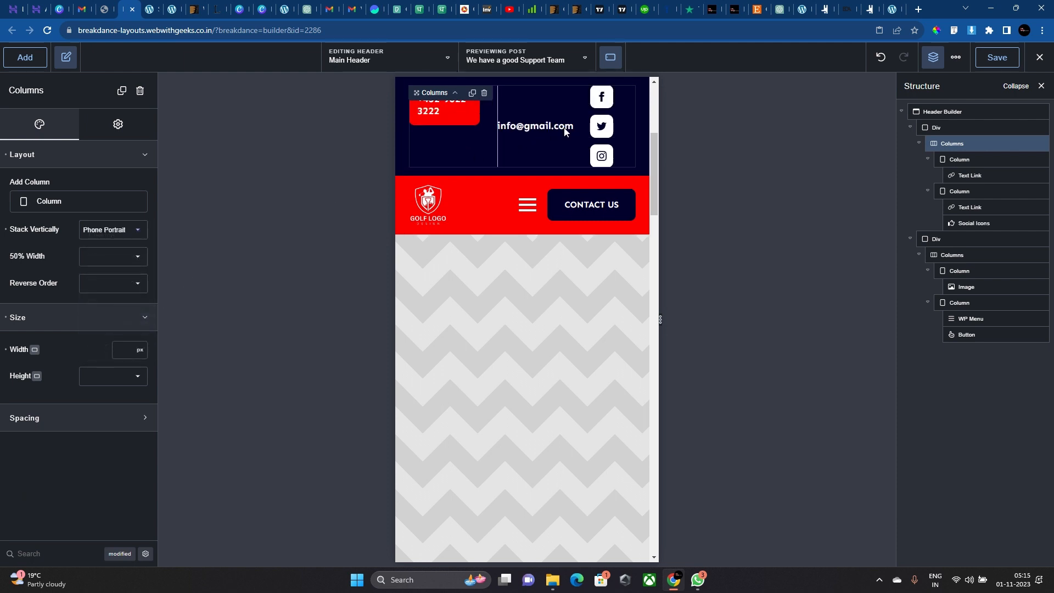
click(105, 232)
click(112, 302)
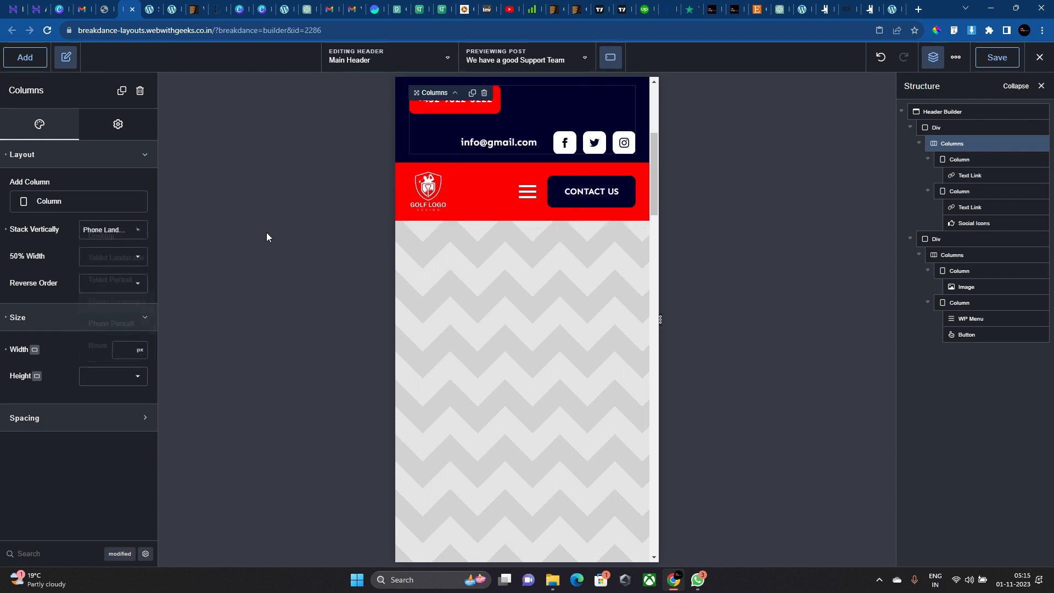
click(452, 143)
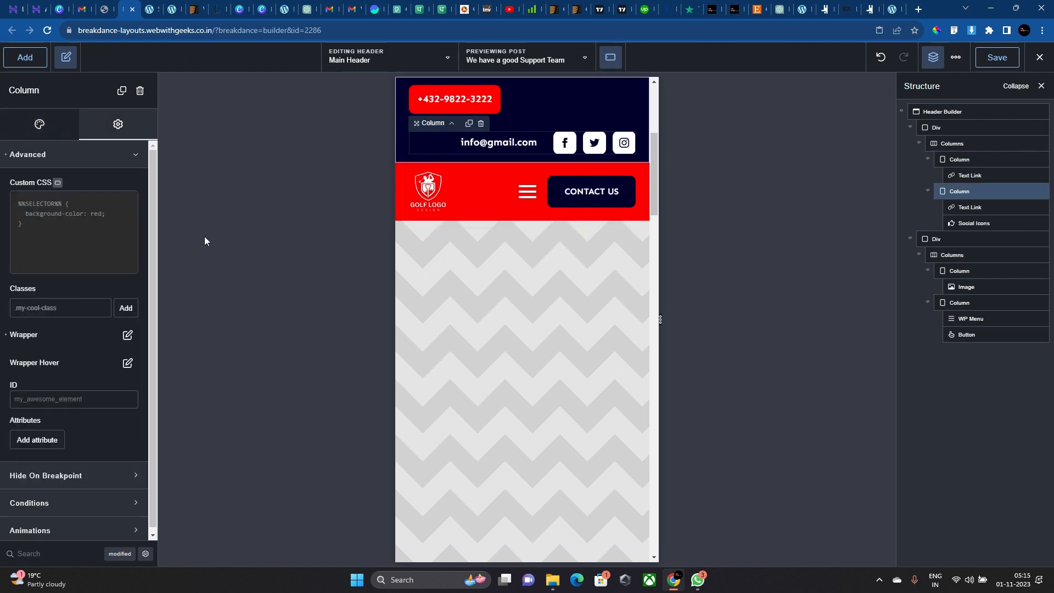
click(66, 131)
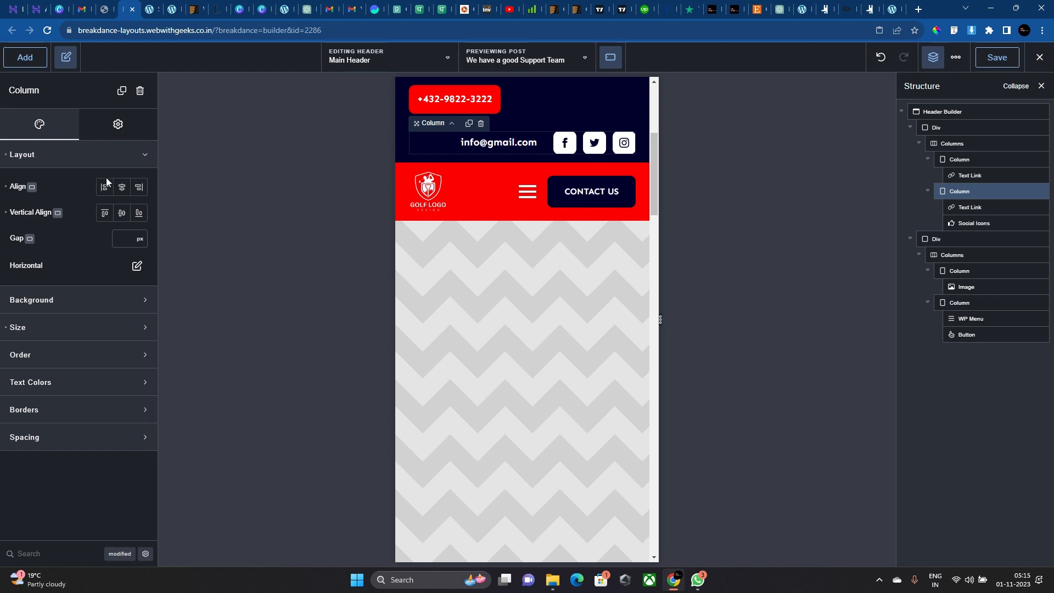
click(130, 213)
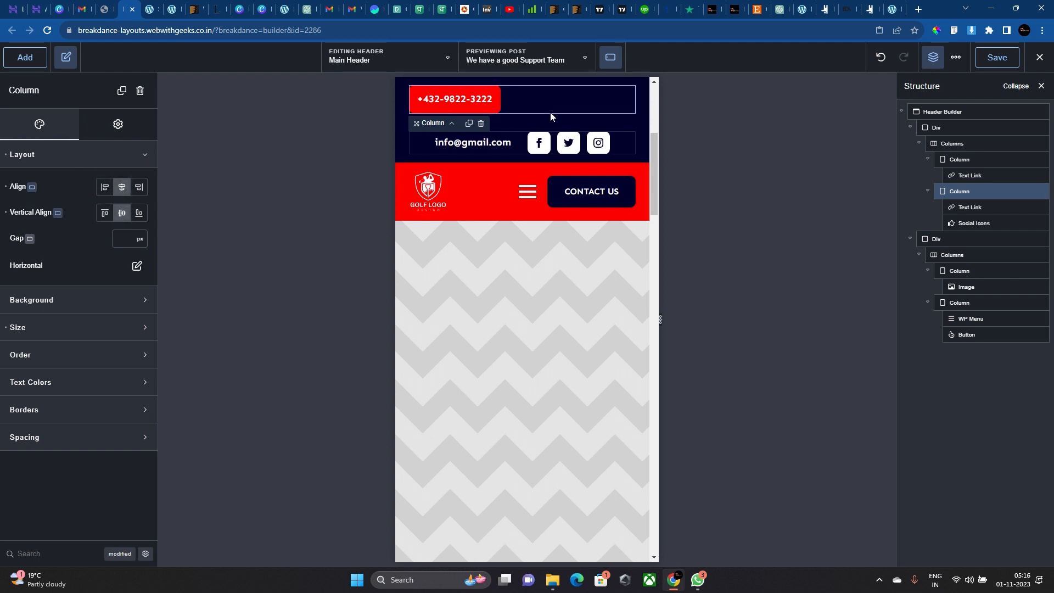
click(551, 115)
click(72, 159)
click(122, 187)
click(122, 213)
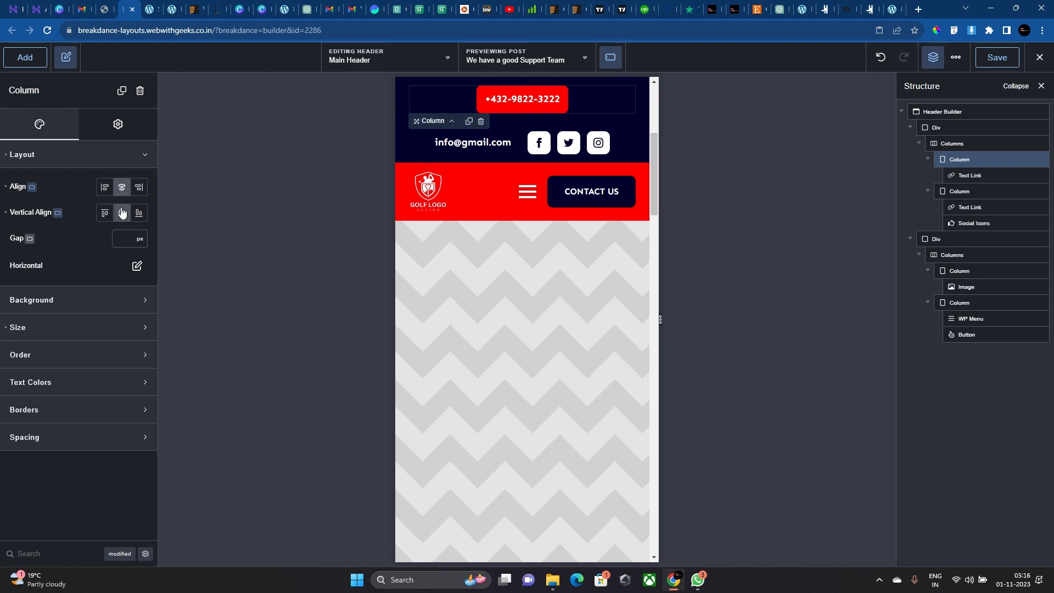
Set the top bar columns' gap to 25px.
click(528, 120)
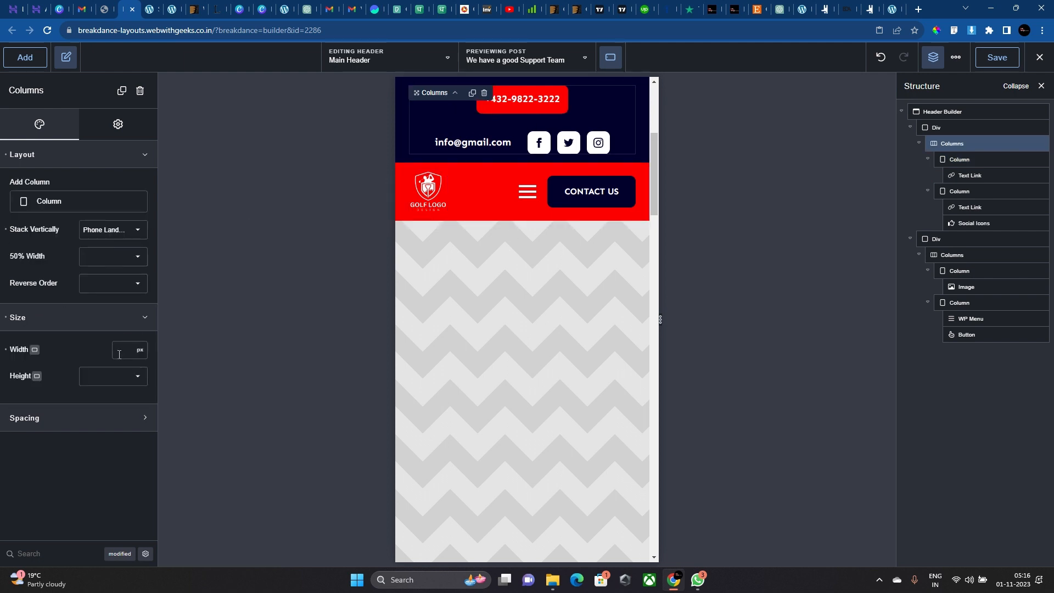
click(123, 416)
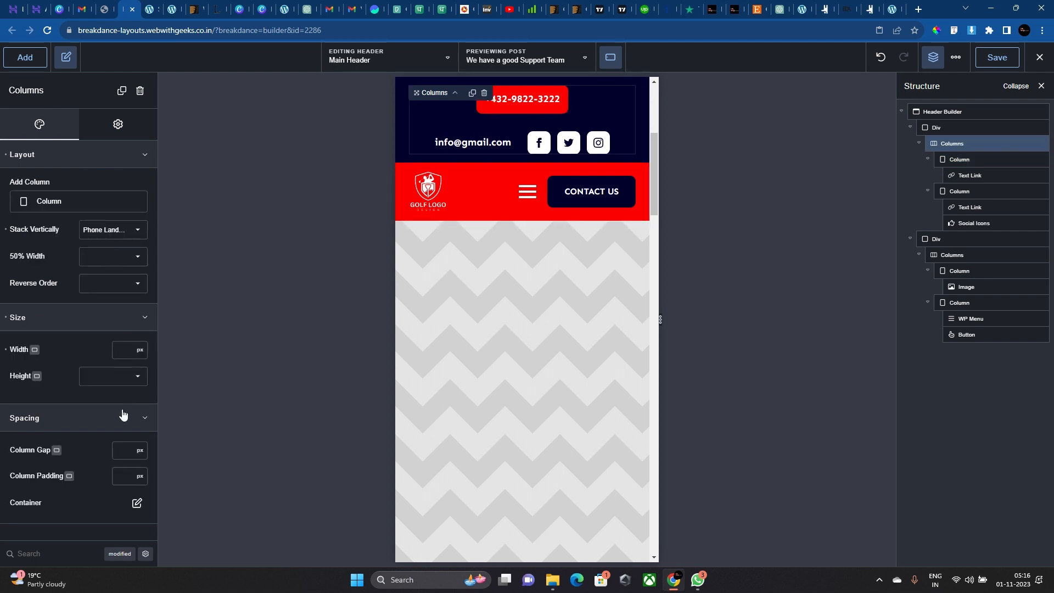
click(125, 457)
text(20)
key(BackSpace)
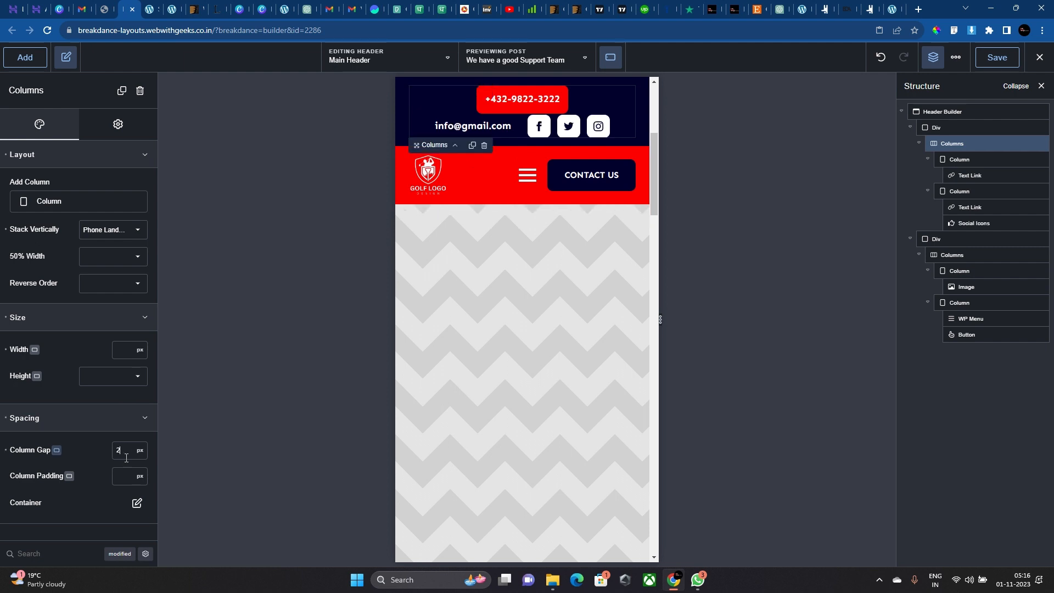
text(5)
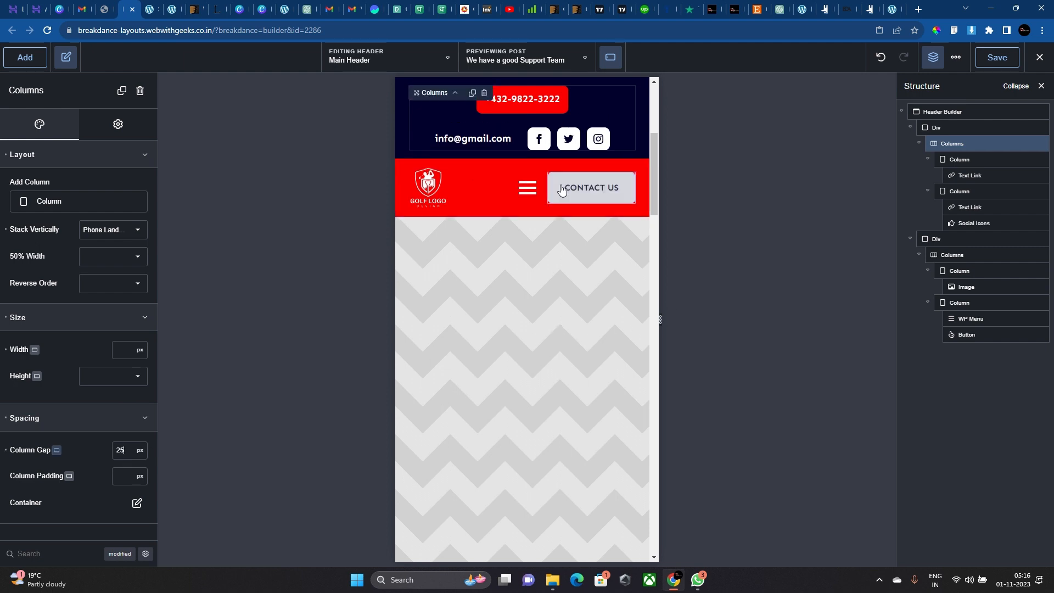
click(527, 187)
click(601, 119)
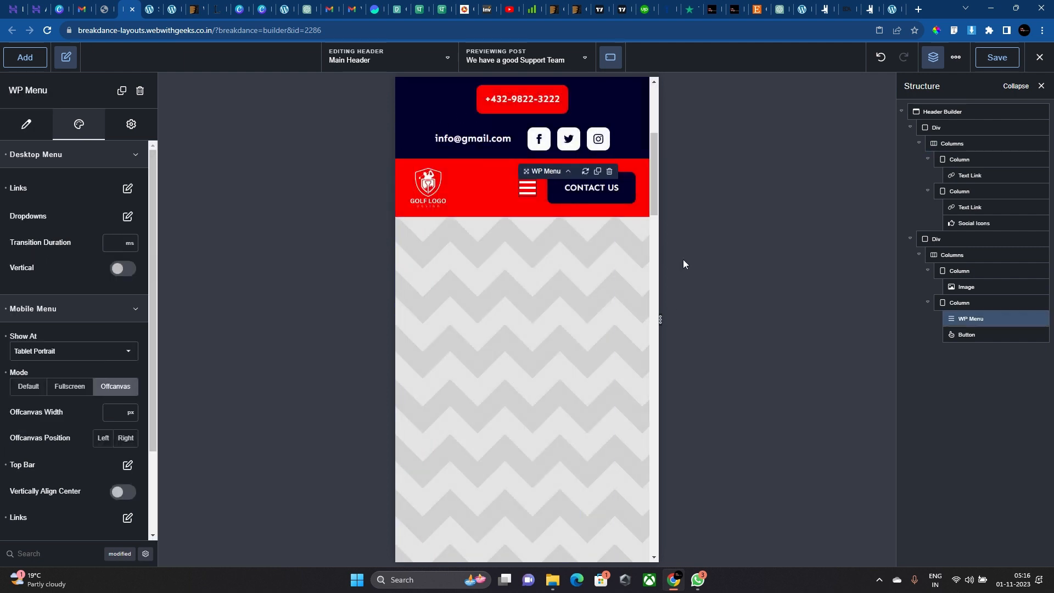
Switch the preview to Phone Portrait and select the red header's Columns row.
click(610, 57)
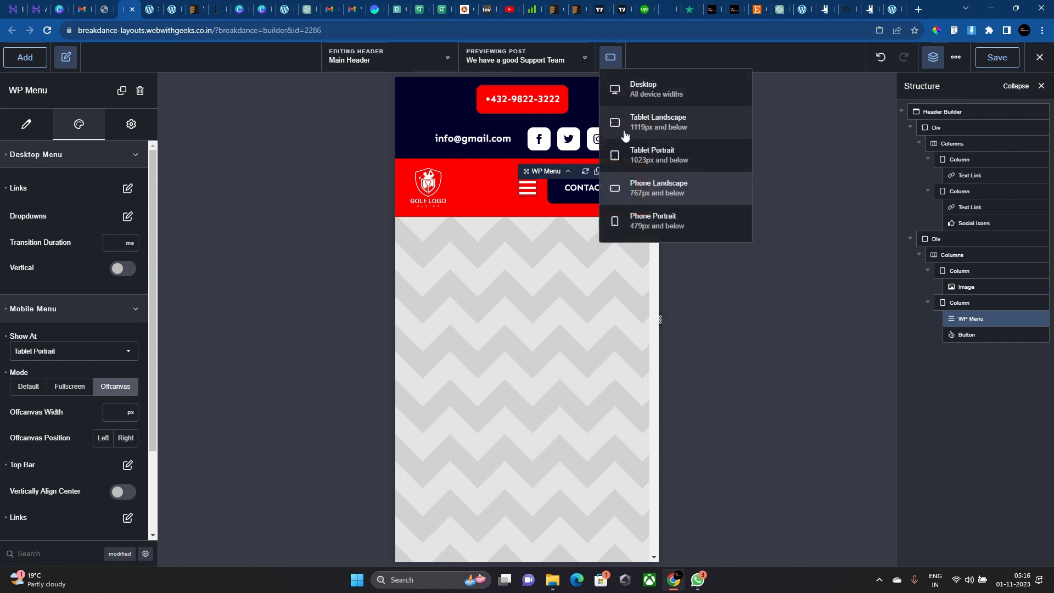
click(642, 219)
click(475, 203)
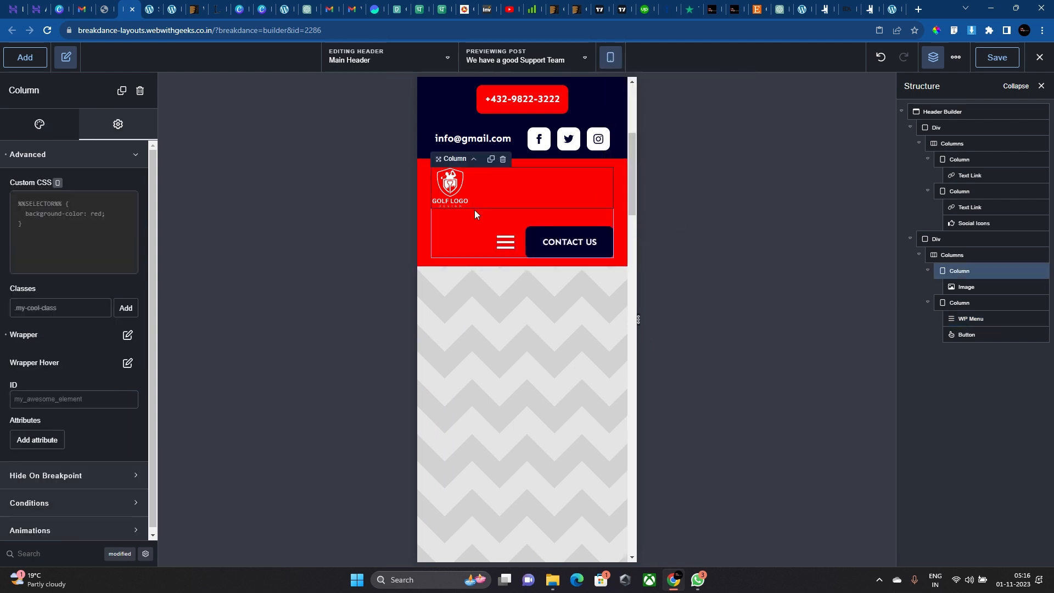
click(474, 210)
Set the header columns' Stack Vertically to Never and narrow the preview to 378px.
click(118, 230)
click(109, 346)
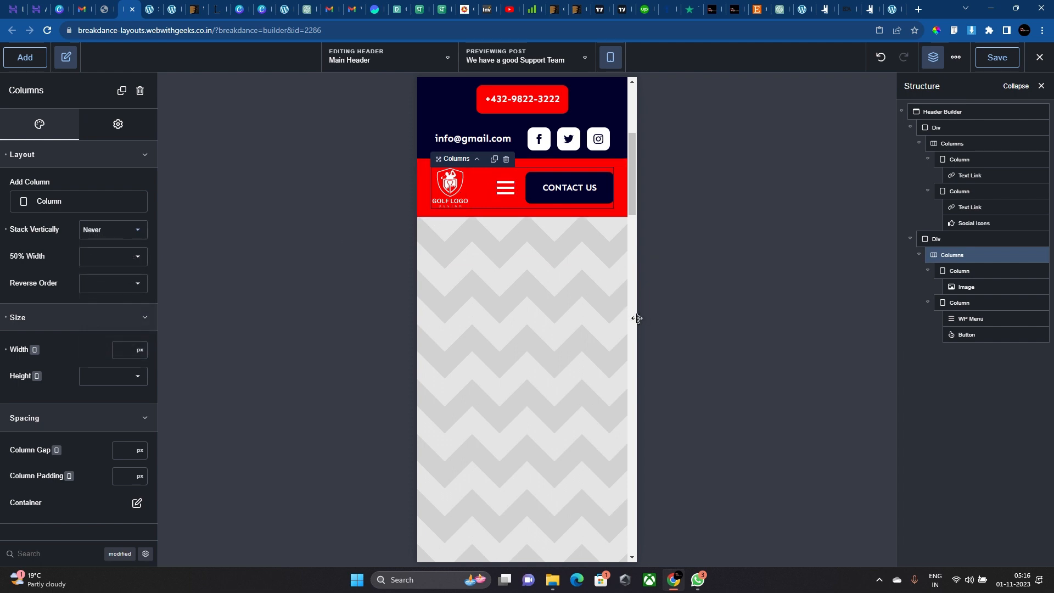
click(513, 136)
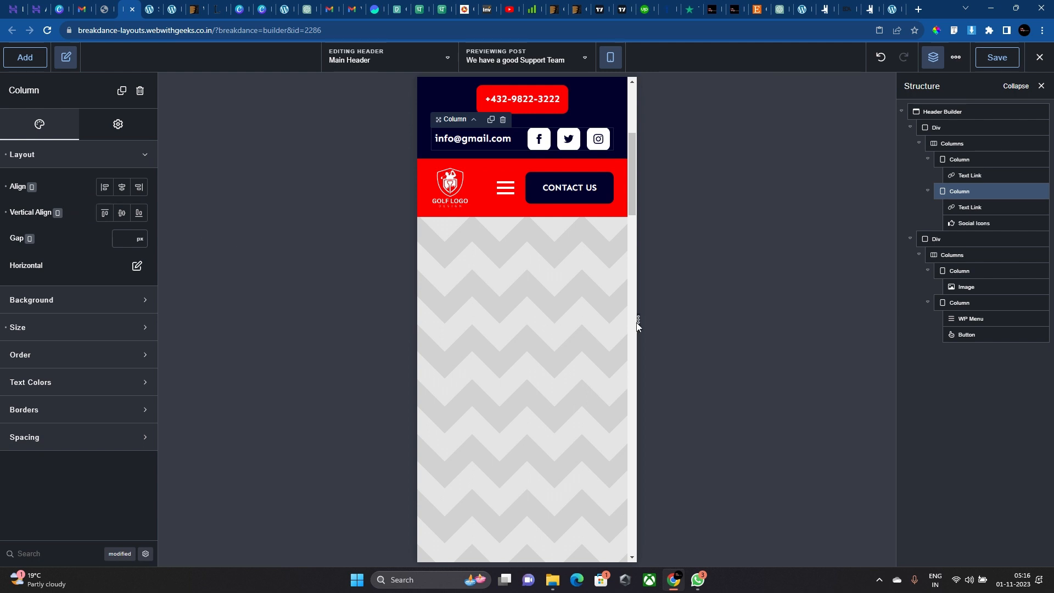
drag(638, 321, 631, 326)
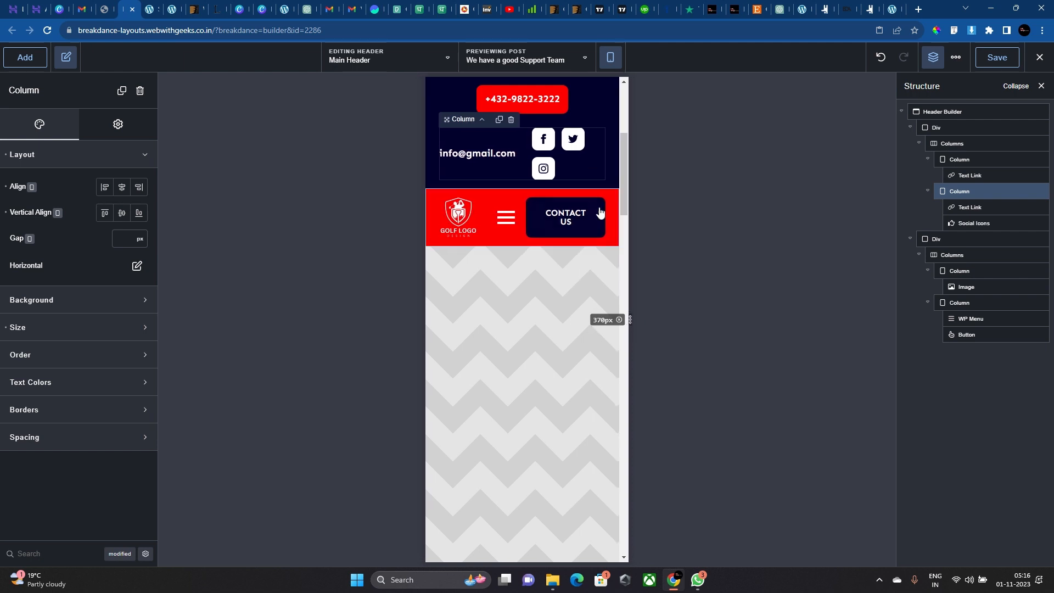
Select the CONTACT US button and set its text font size to 14.
click(505, 229)
click(565, 219)
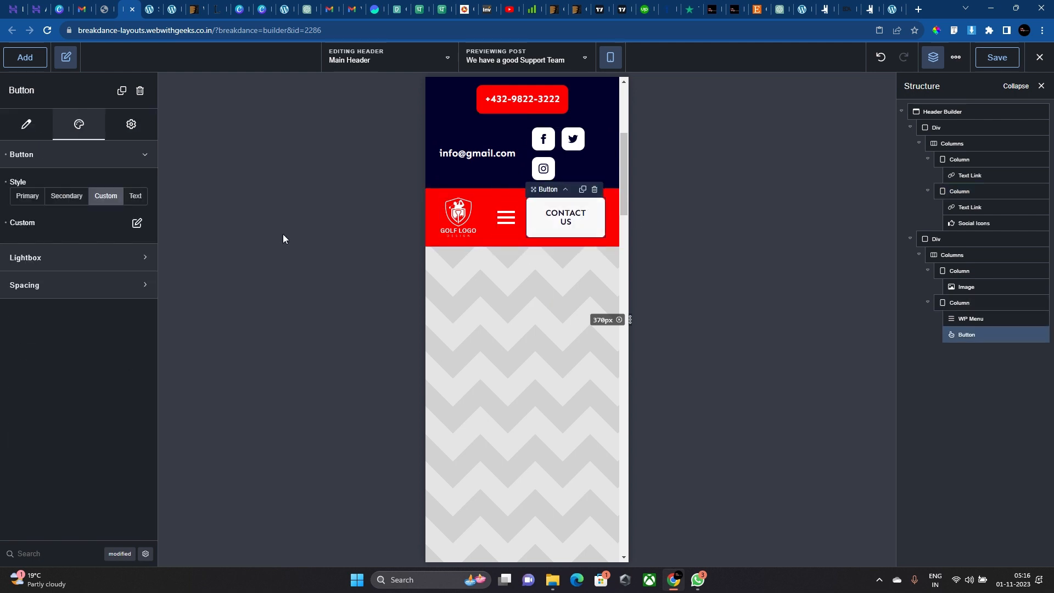
click(137, 222)
click(130, 354)
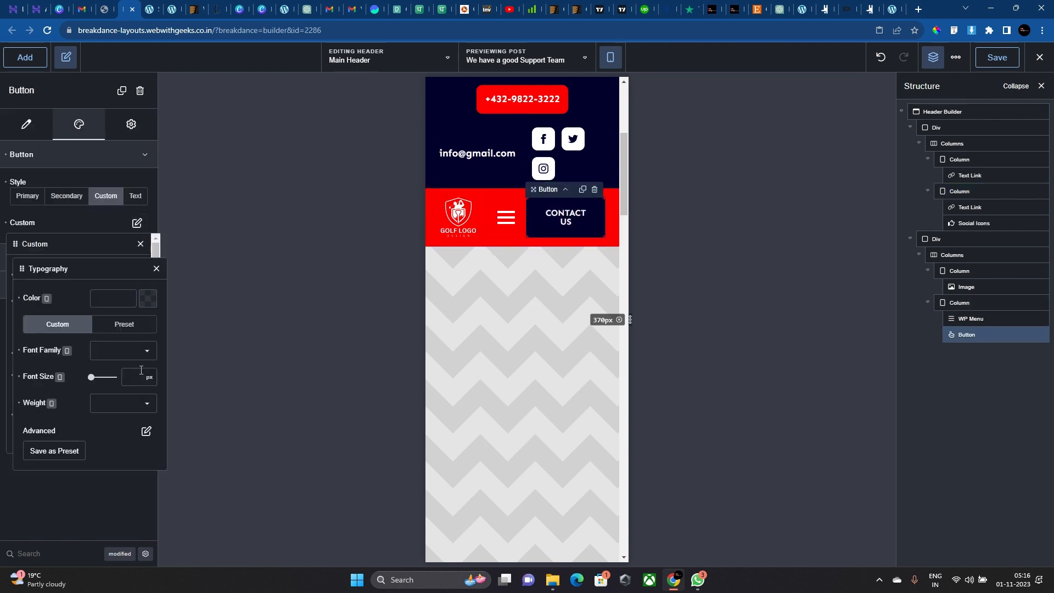
click(141, 370)
text(14)
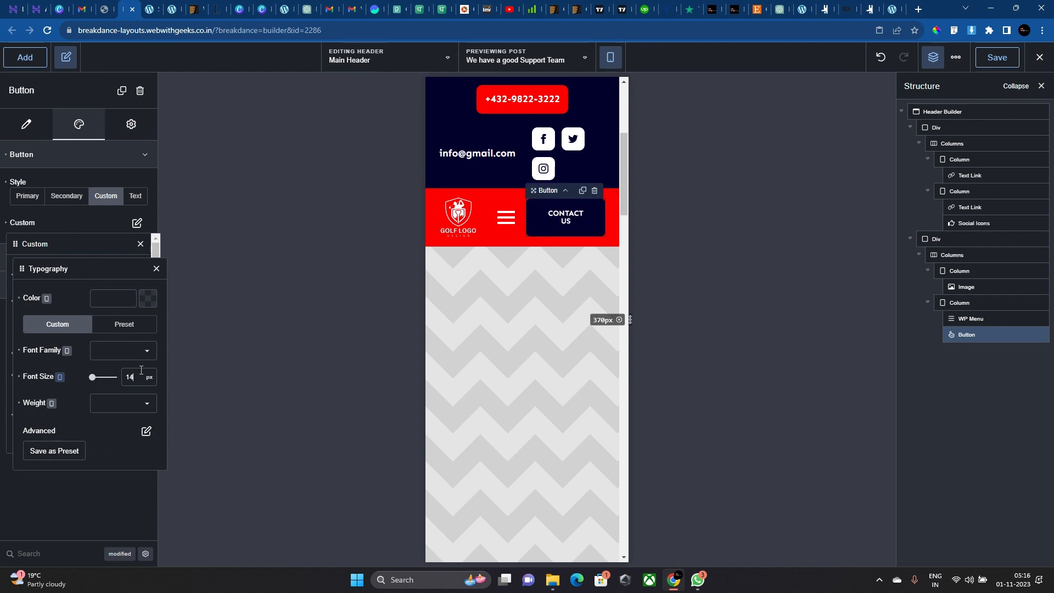
click(157, 269)
Switch the CONTACT US button to a custom size and enter its left padding.
click(131, 276)
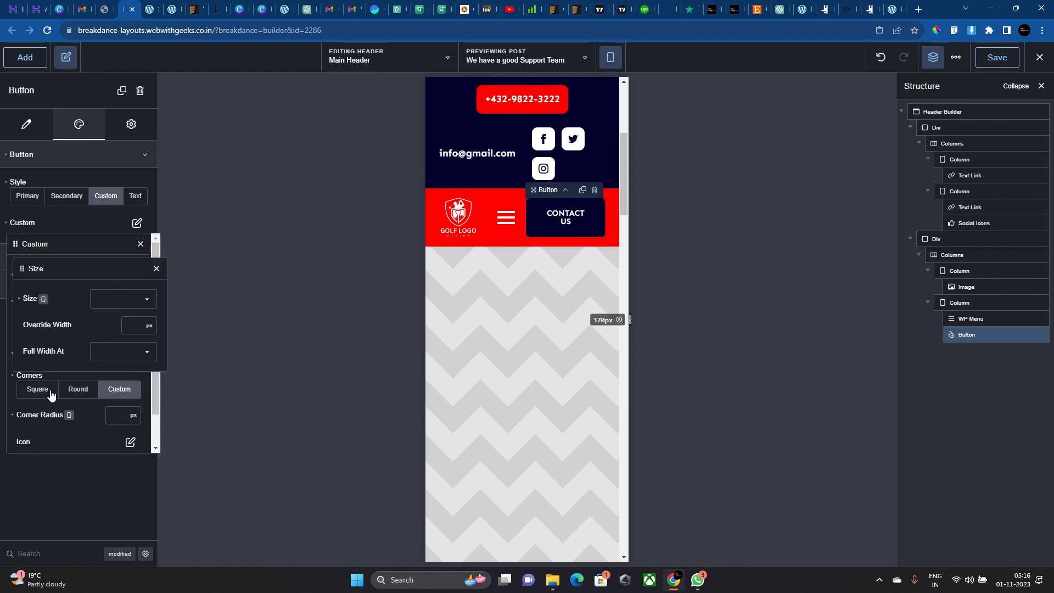
click(125, 301)
click(124, 306)
click(71, 363)
text(1)
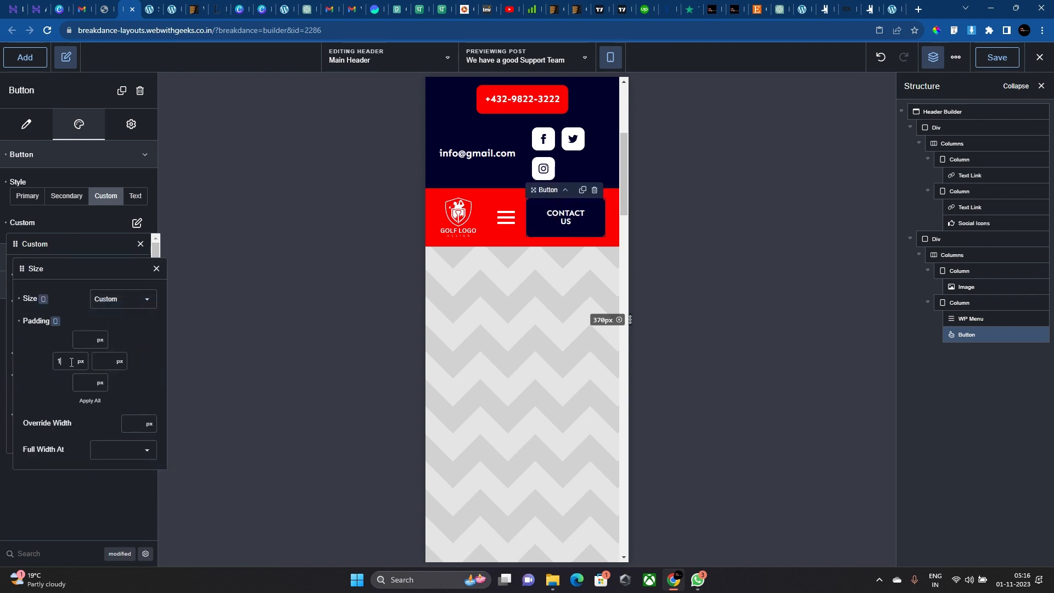
text(5)
text(2)
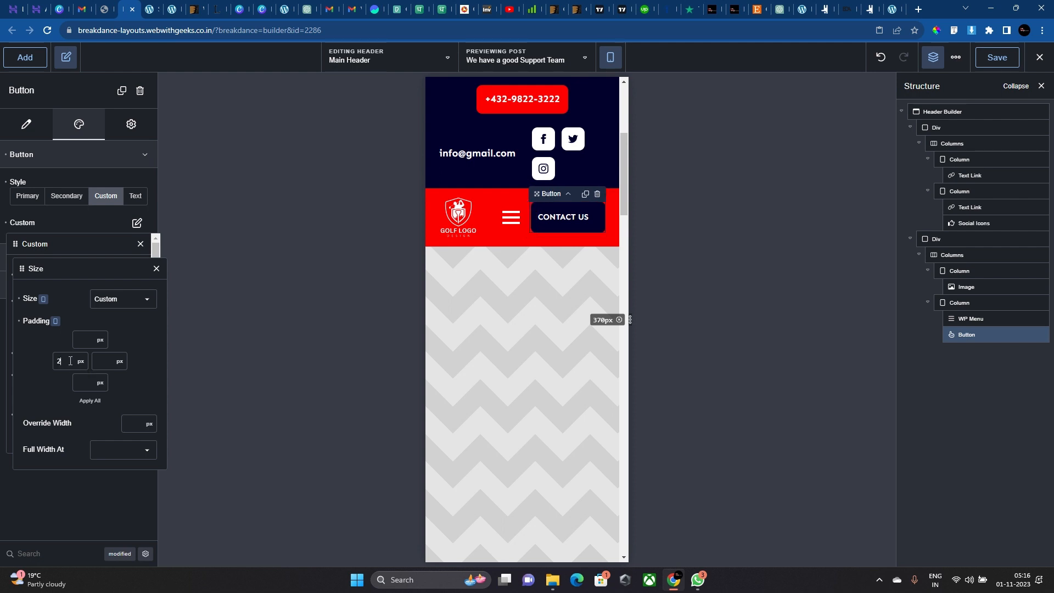
text(5)
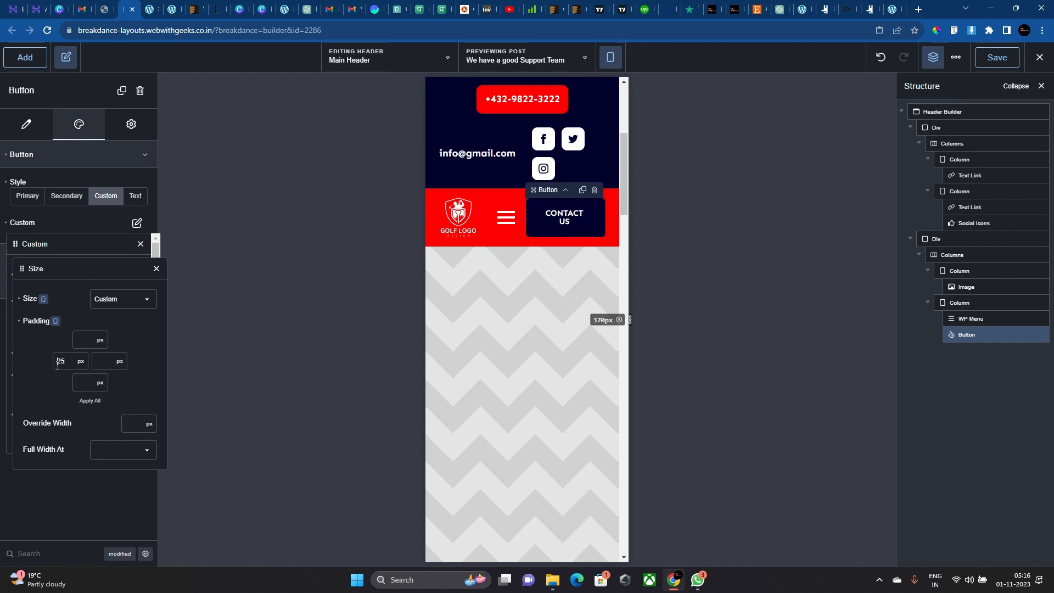
text(0)
Set the button's left and right padding both to 25 px.
click(96, 361)
text(20)
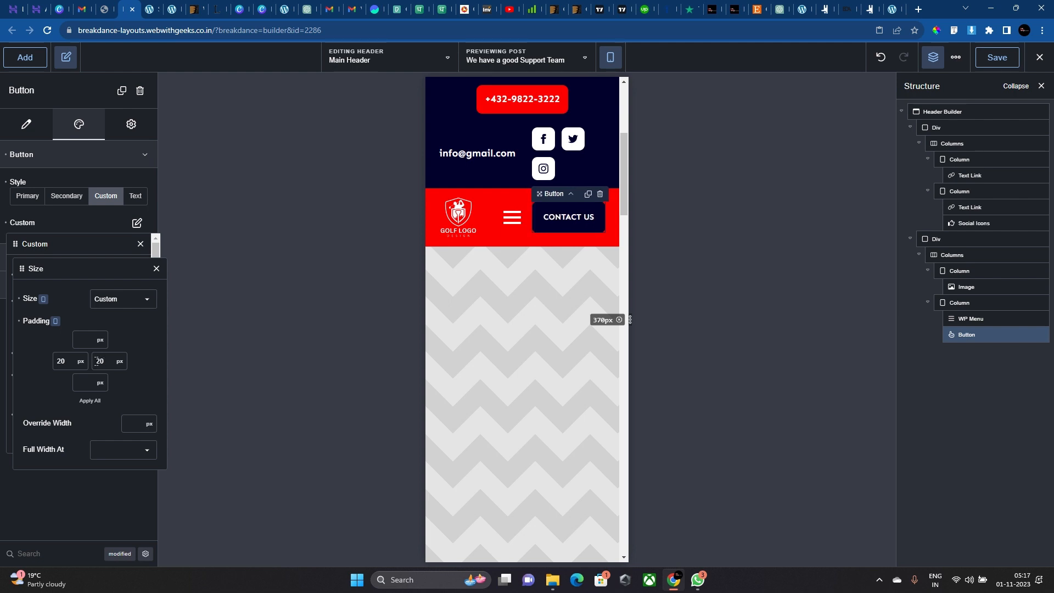
key(BackSpace)
text(5)
click(77, 363)
click(67, 362)
key(BackSpace)
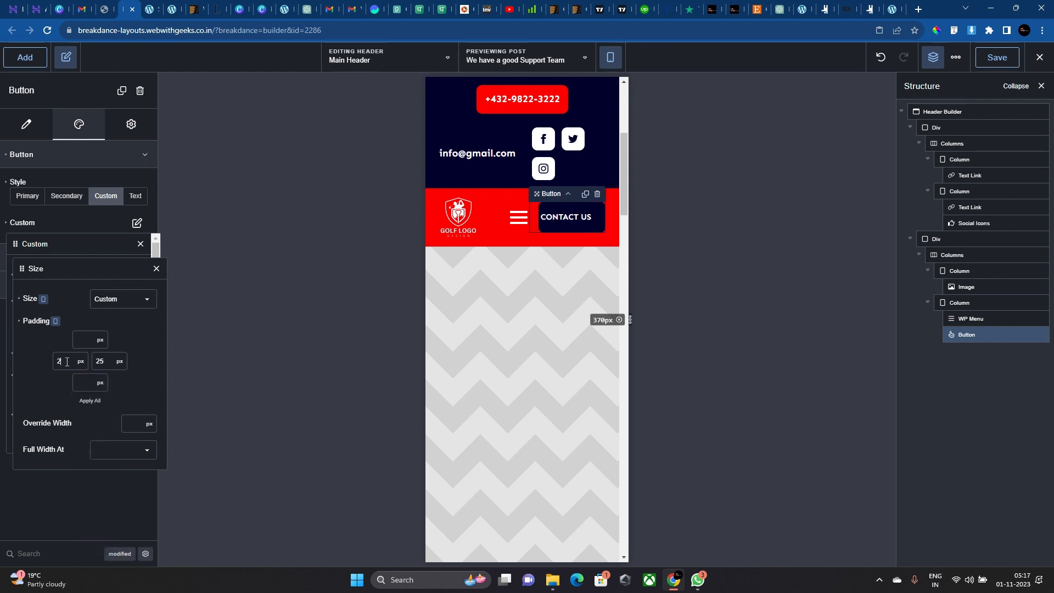
text(5)
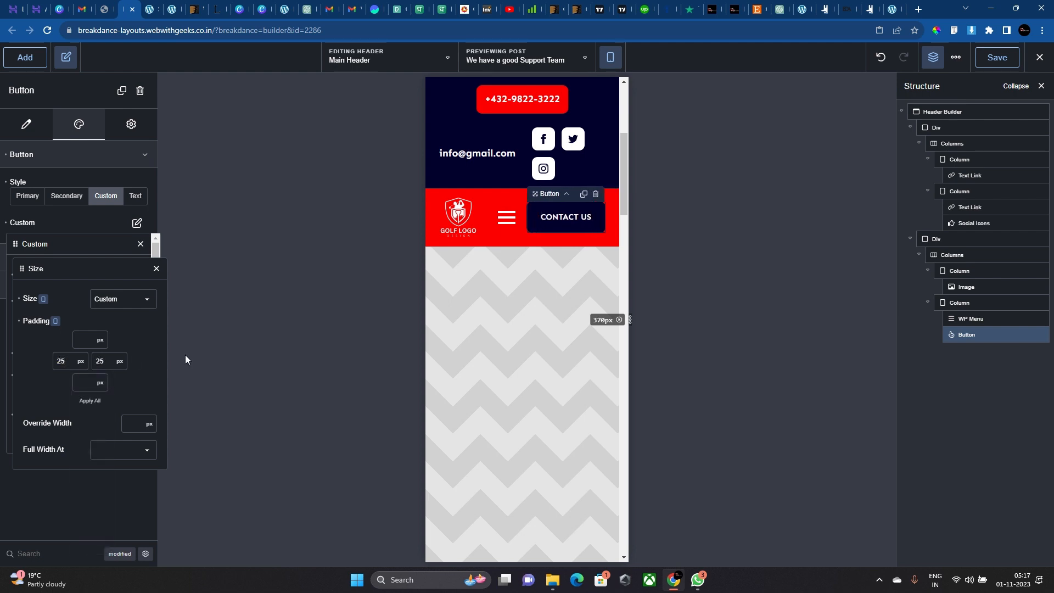
click(522, 147)
Make the email-and-social column a flex column with a 25 gap.
click(116, 124)
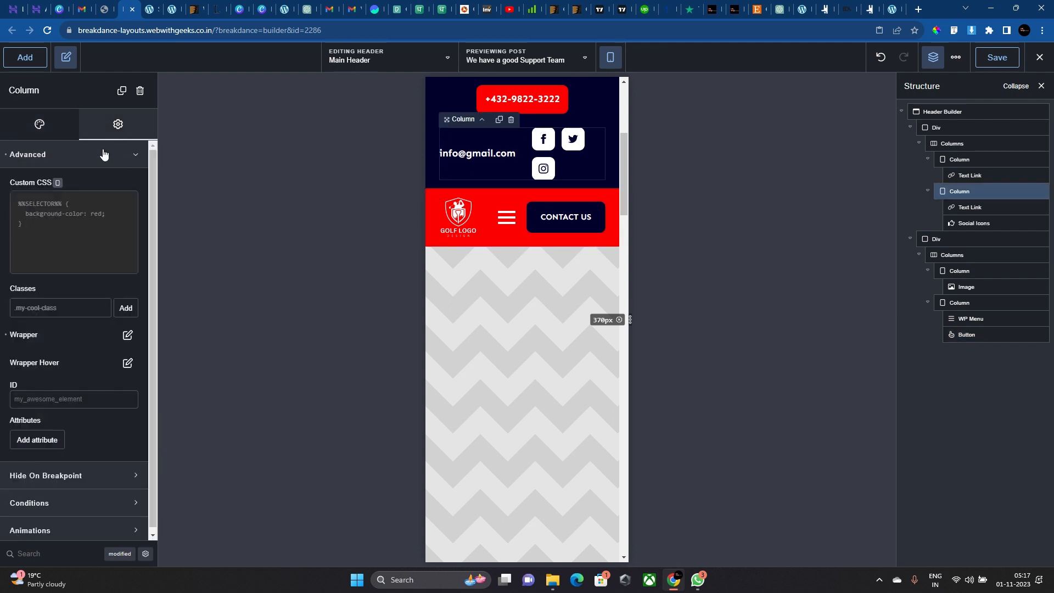
click(128, 335)
click(129, 414)
click(118, 412)
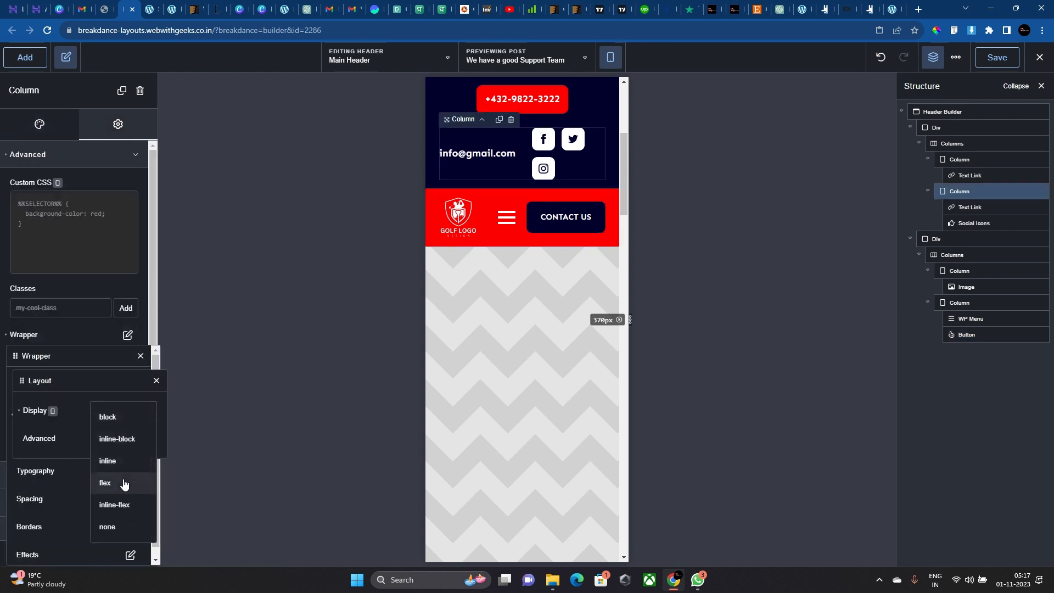
click(124, 483)
click(107, 415)
click(106, 416)
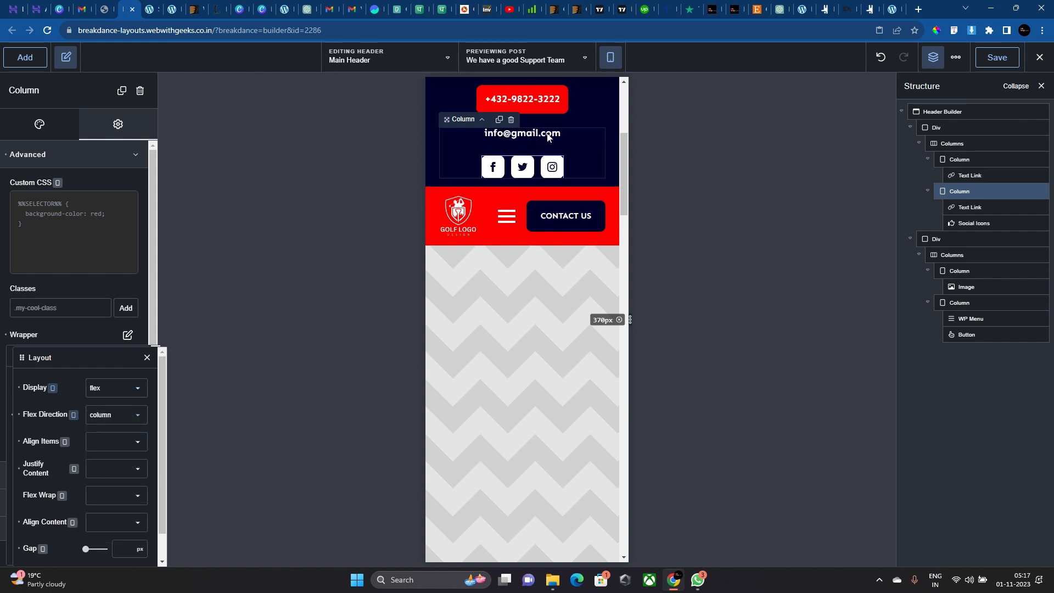
click(115, 555)
text(25)
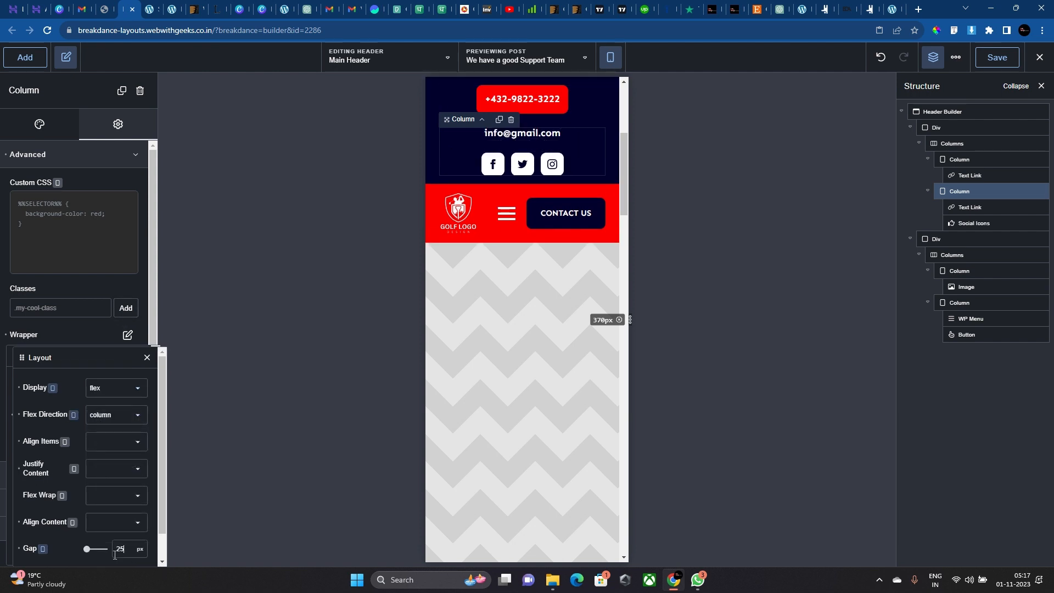
Reduce the column's wrapper gap to 15.
click(460, 307)
click(526, 170)
click(581, 169)
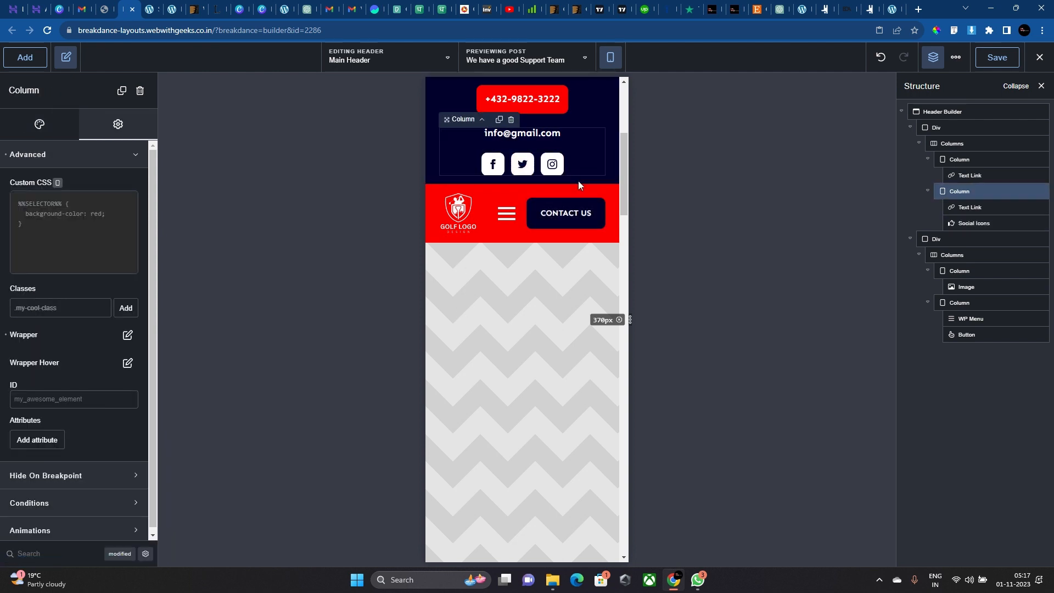
click(126, 336)
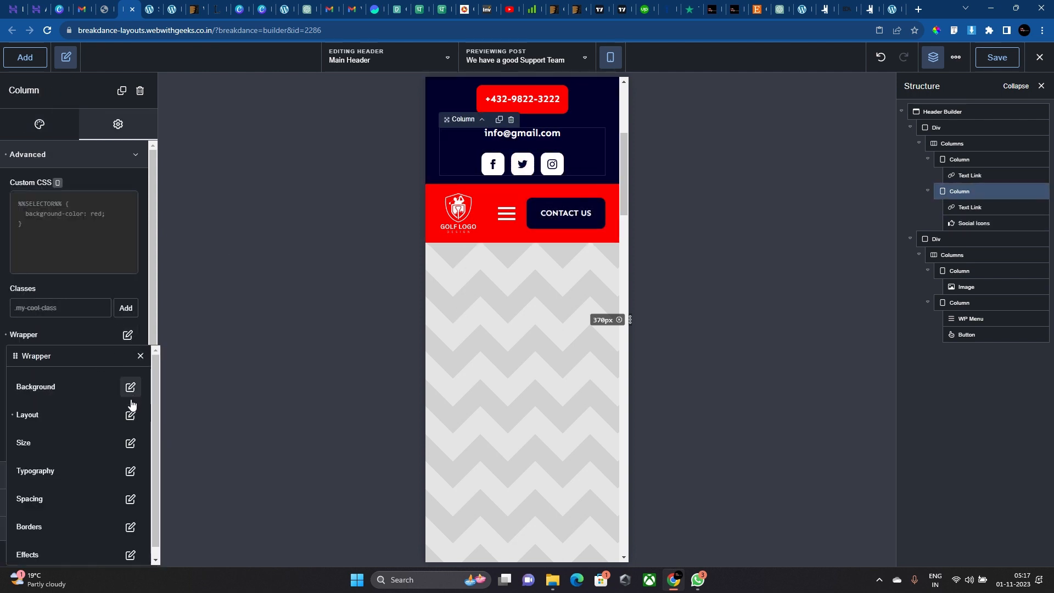
click(130, 411)
double_click(127, 542)
text(15)
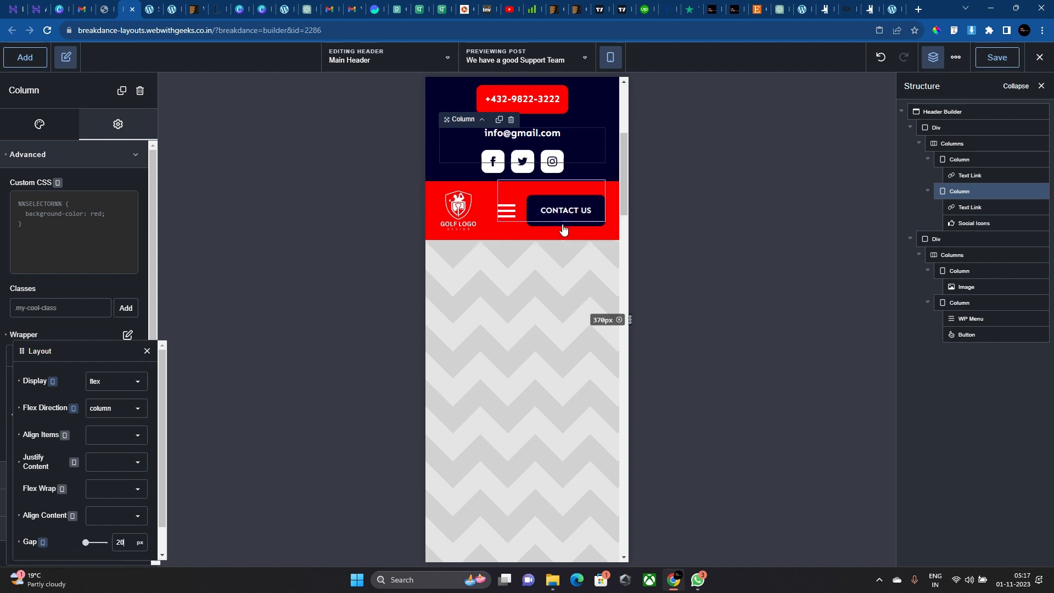
Set the top bar Columns gap to 20 and save the header.
click(591, 124)
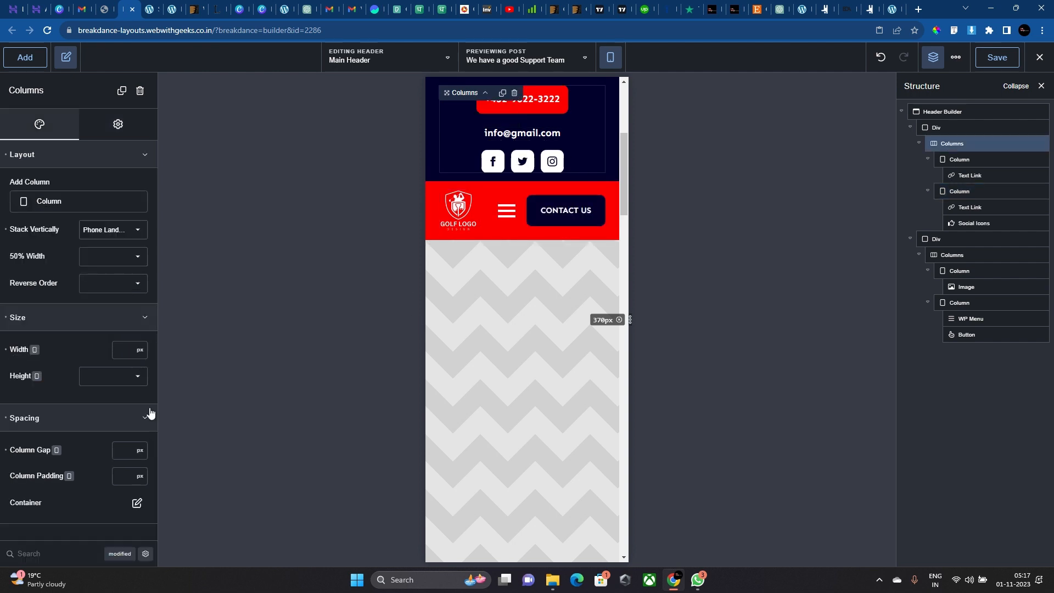
text(20)
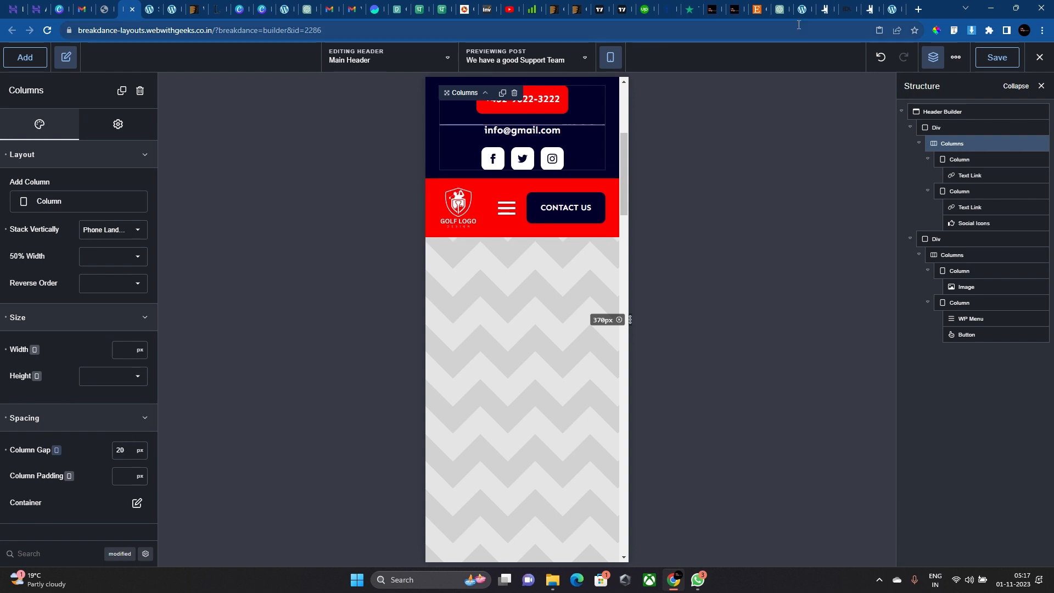
click(990, 59)
Widen the preview to desktop width and exit the builder to the frontend post.
drag(630, 320, 1037, 320)
scroll(476, 343, up, 3)
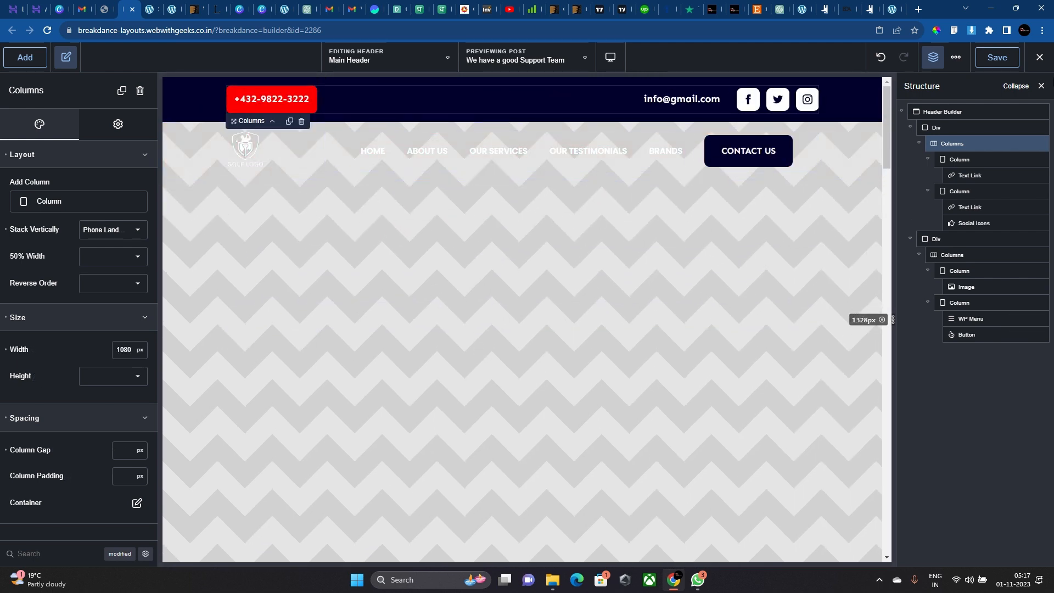
click(1039, 57)
click(991, 83)
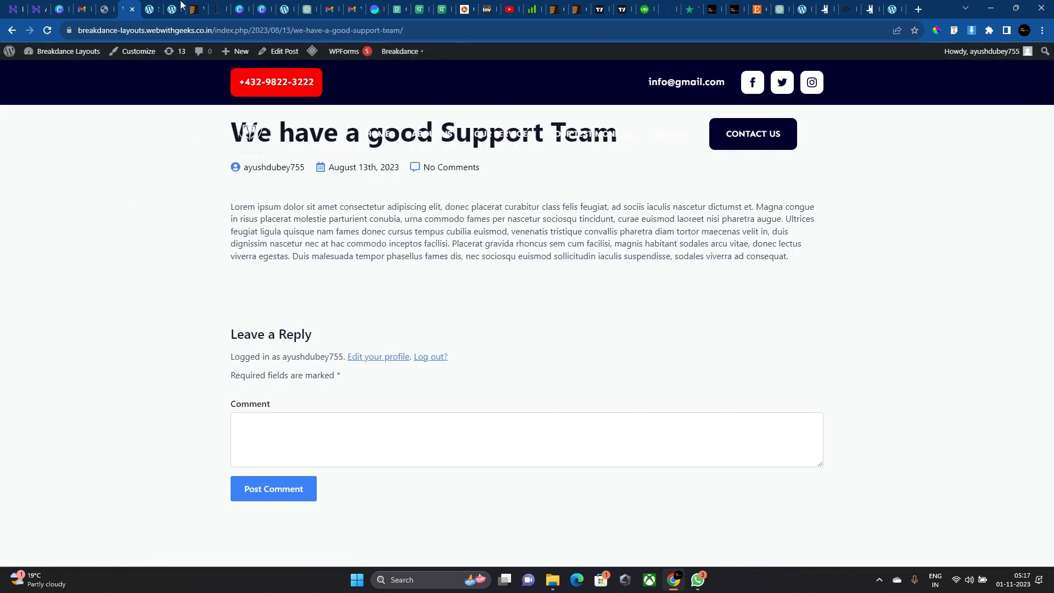
Create and publish a new page titled 'Main Header', then return to the pages list.
click(104, 9)
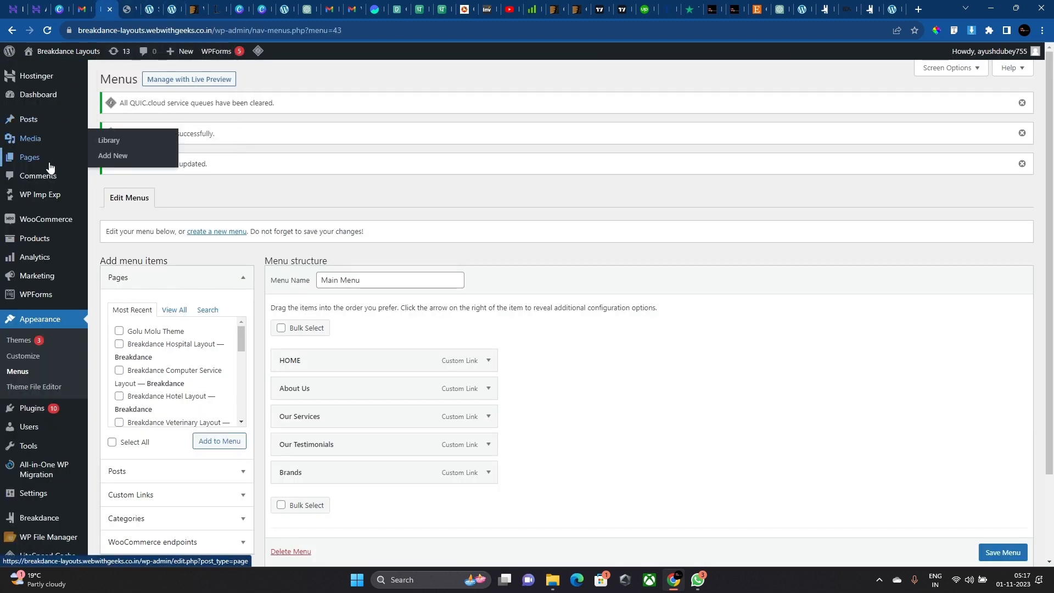
click(75, 160)
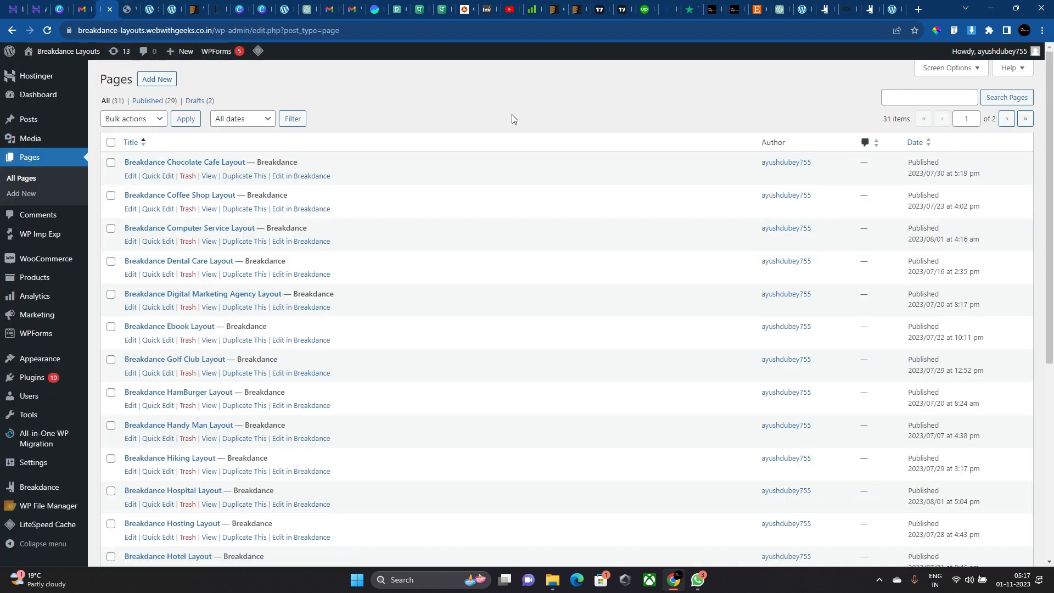
click(153, 79)
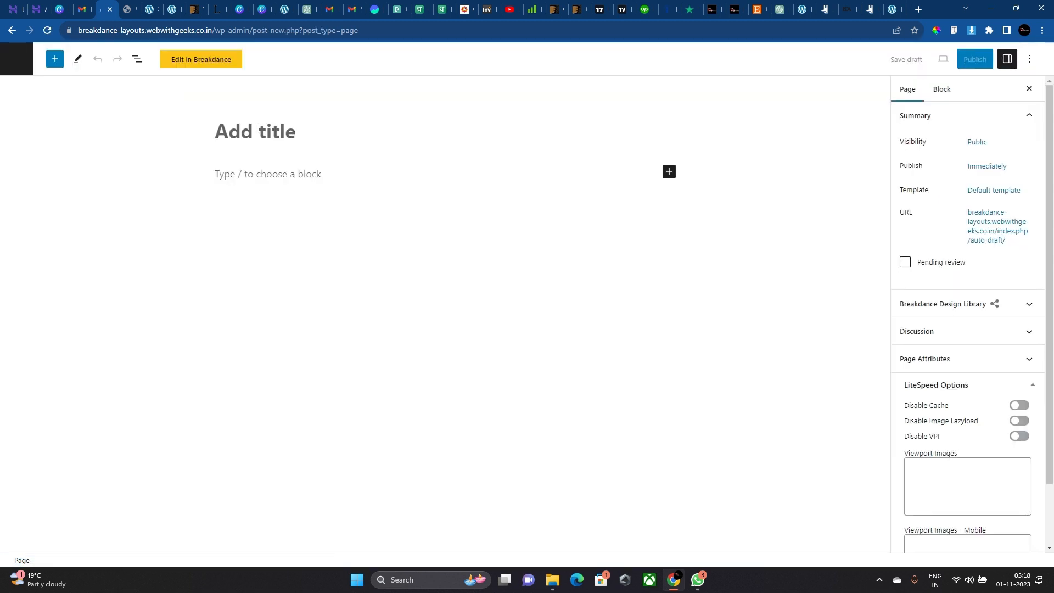
click(258, 129)
text(Hea)
key(BackSpace)
key(BackSpace)
key(BackSpace)
text(M)
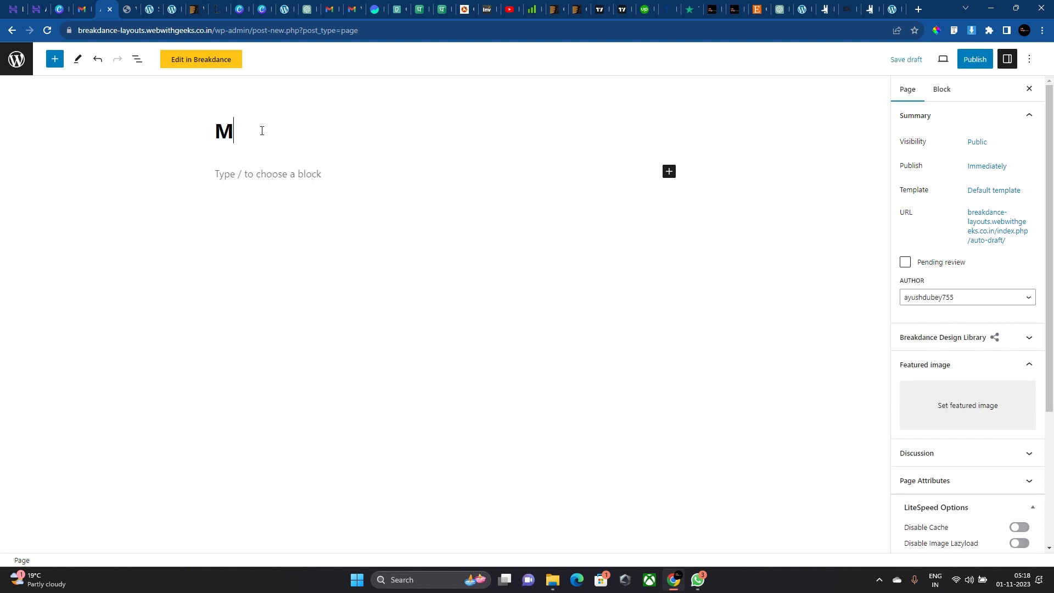
text(ain Header)
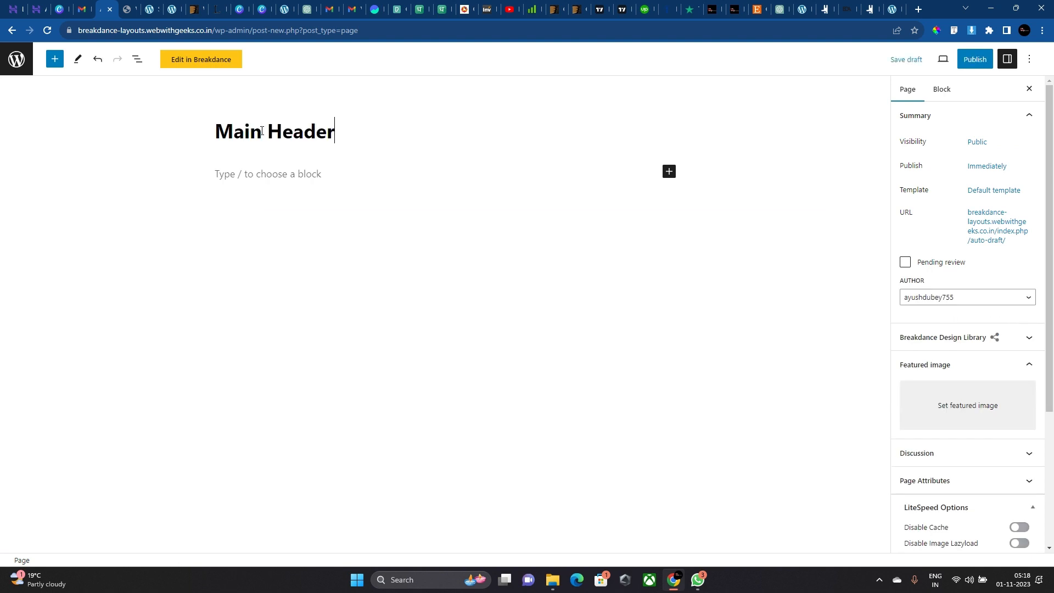
click(976, 60)
click(942, 59)
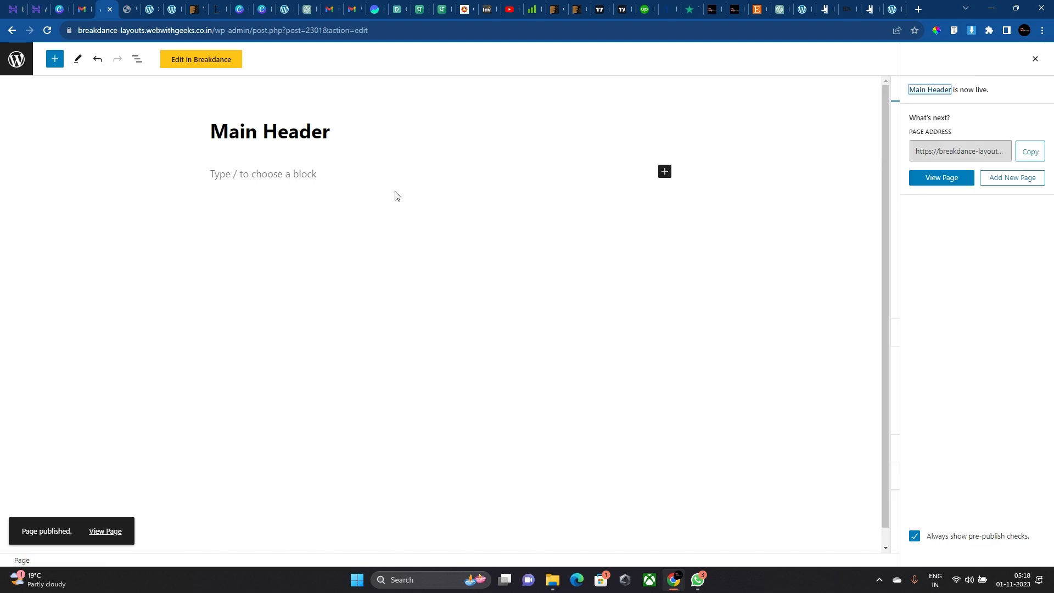
click(16, 58)
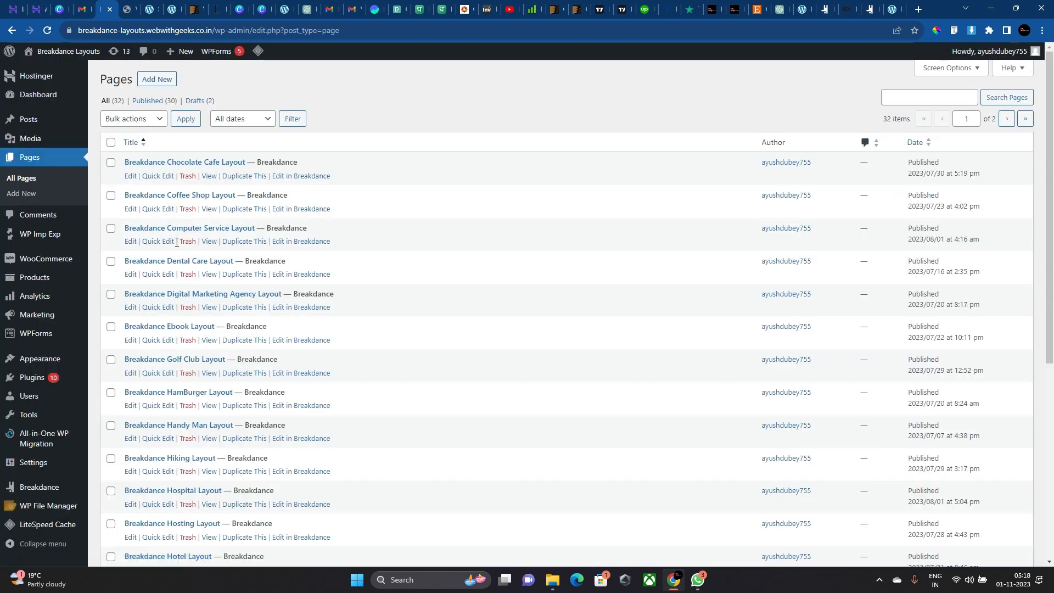
Open the Main Header template's display settings from the Breakdance headers list.
scroll(185, 252, down, 5)
scroll(185, 252, up, 5)
click(941, 98)
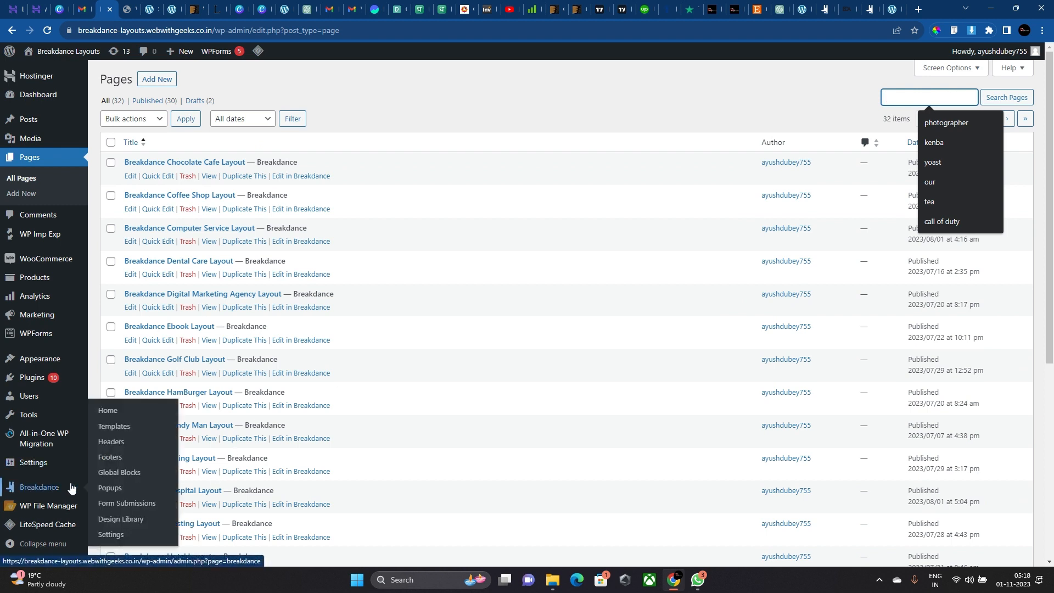
click(117, 445)
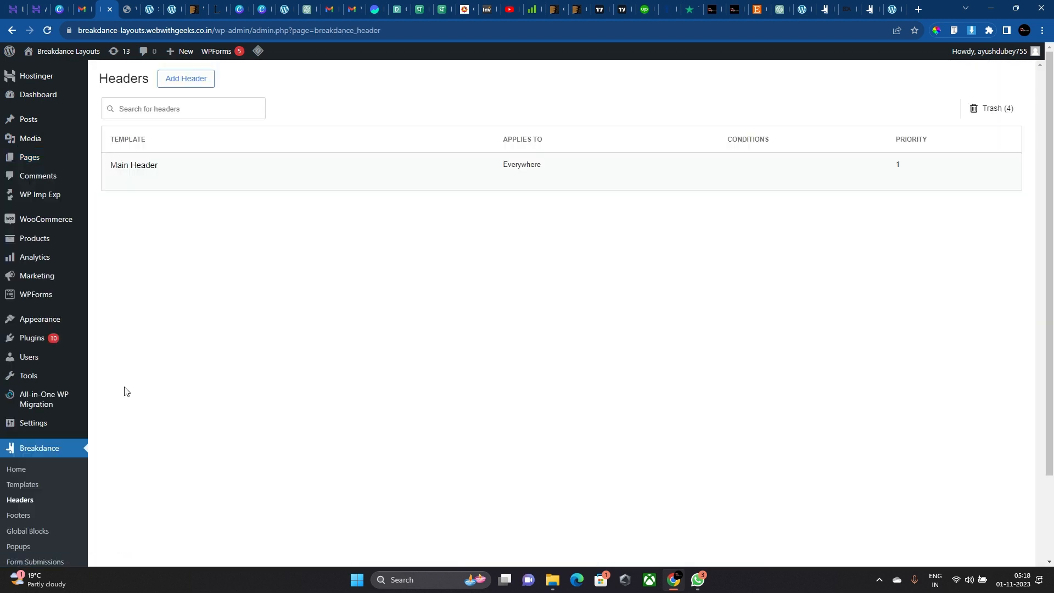
click(192, 179)
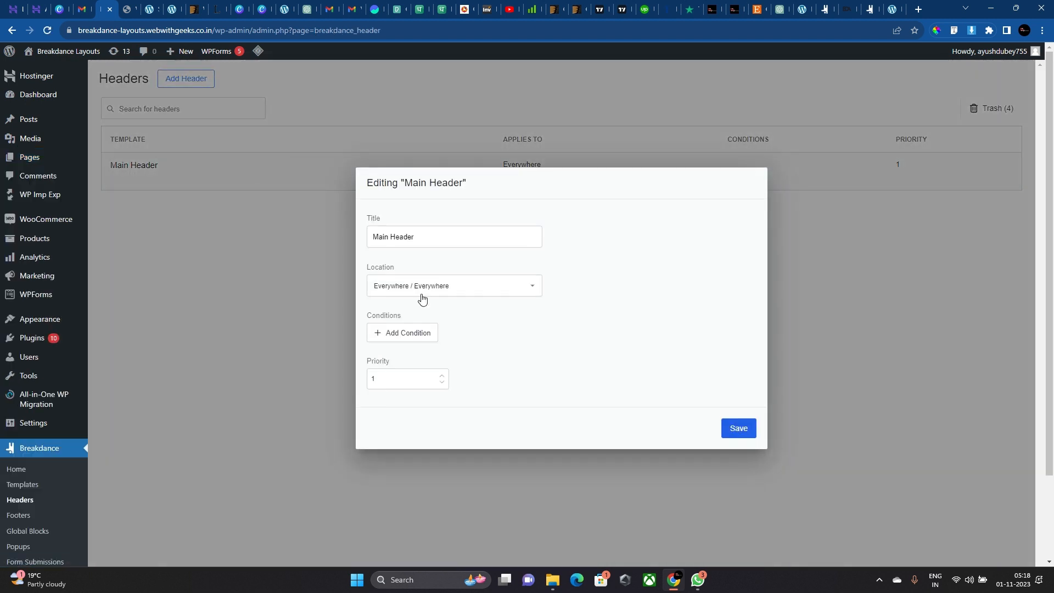
Add and save the condition Page is 'Main Header', then reopen and close the settings.
click(411, 336)
click(406, 318)
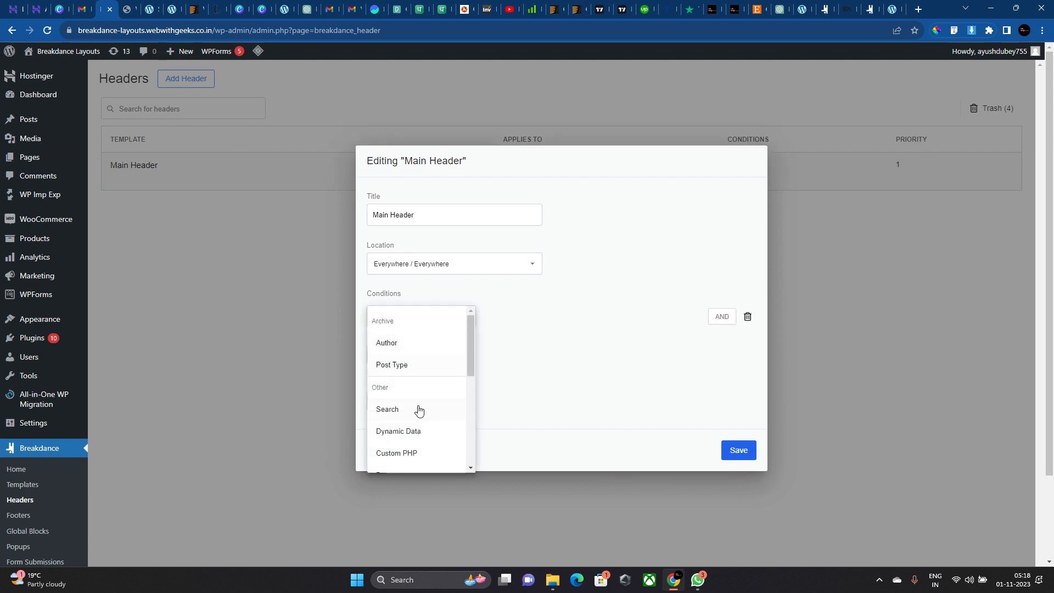
scroll(417, 406, down, 3)
click(396, 347)
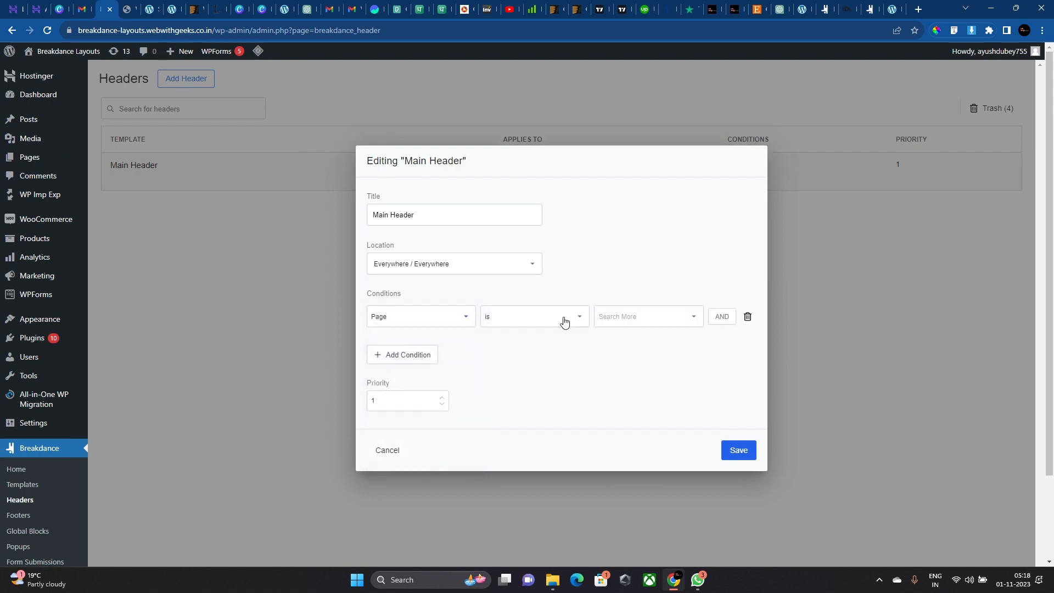
click(562, 320)
click(654, 316)
click(623, 367)
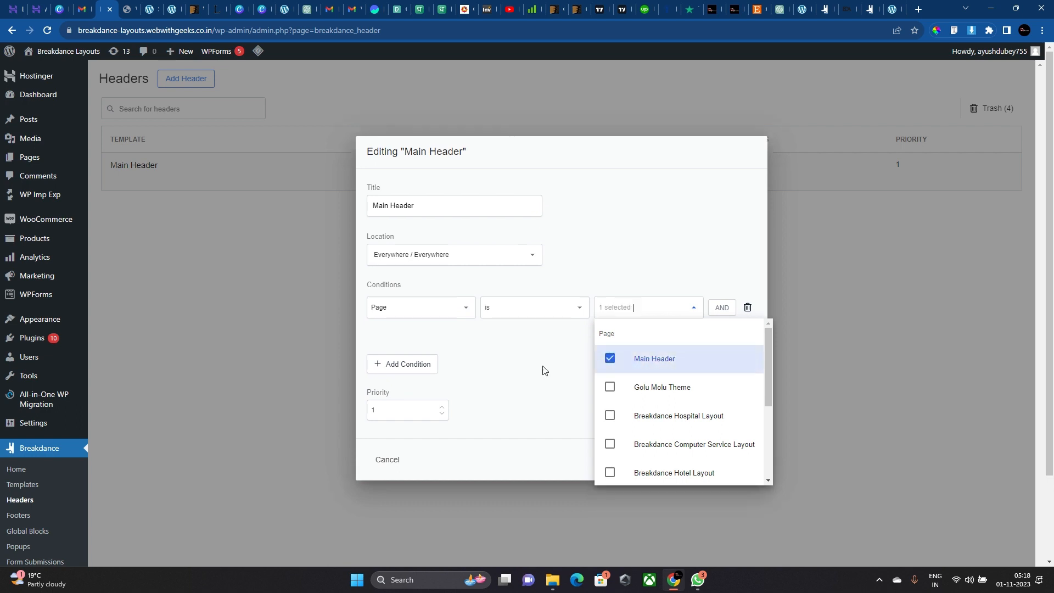
click(697, 477)
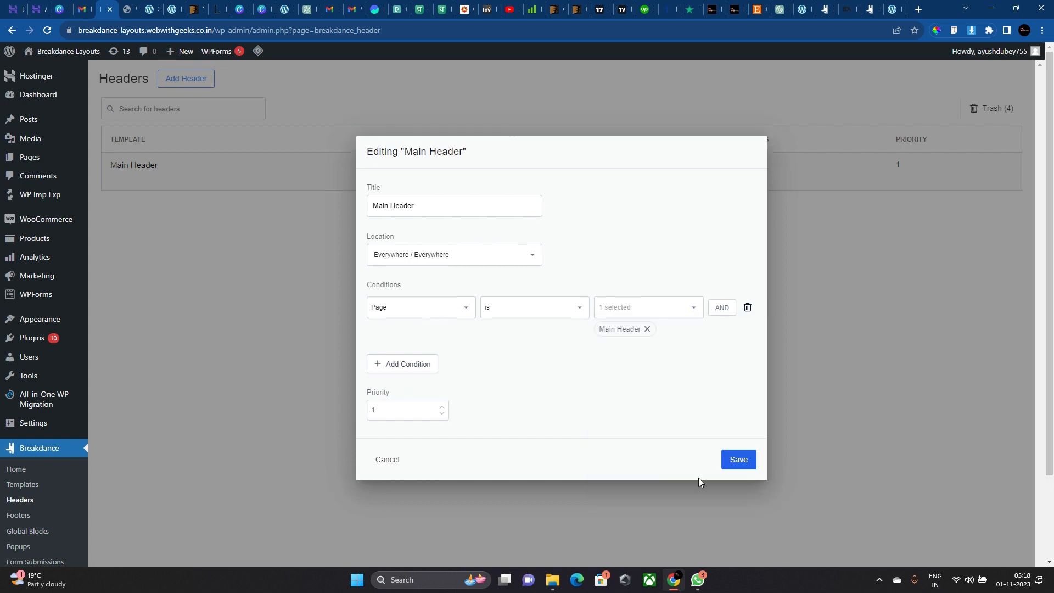
click(725, 461)
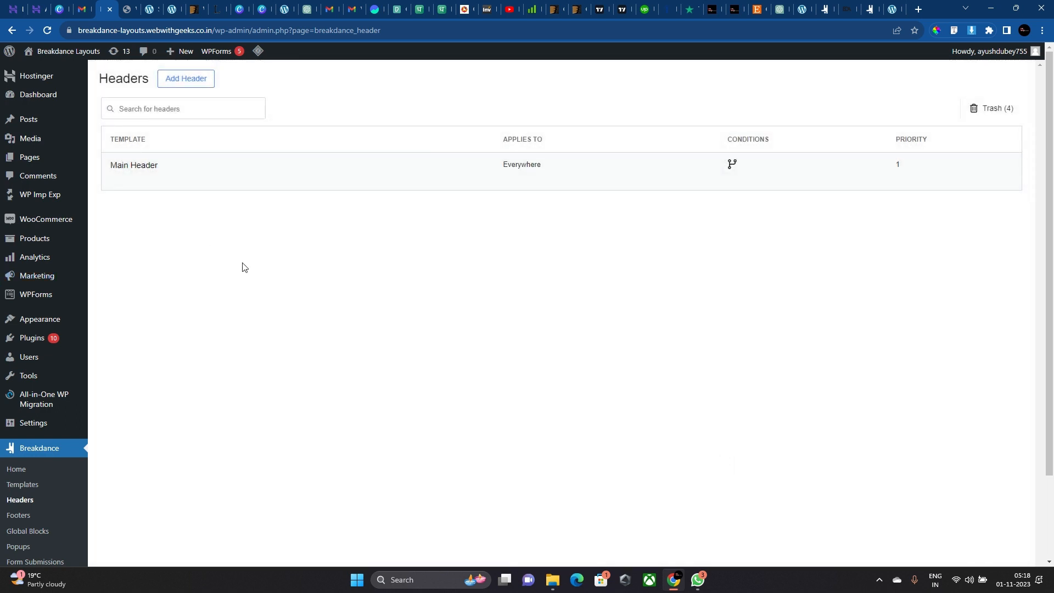
click(195, 181)
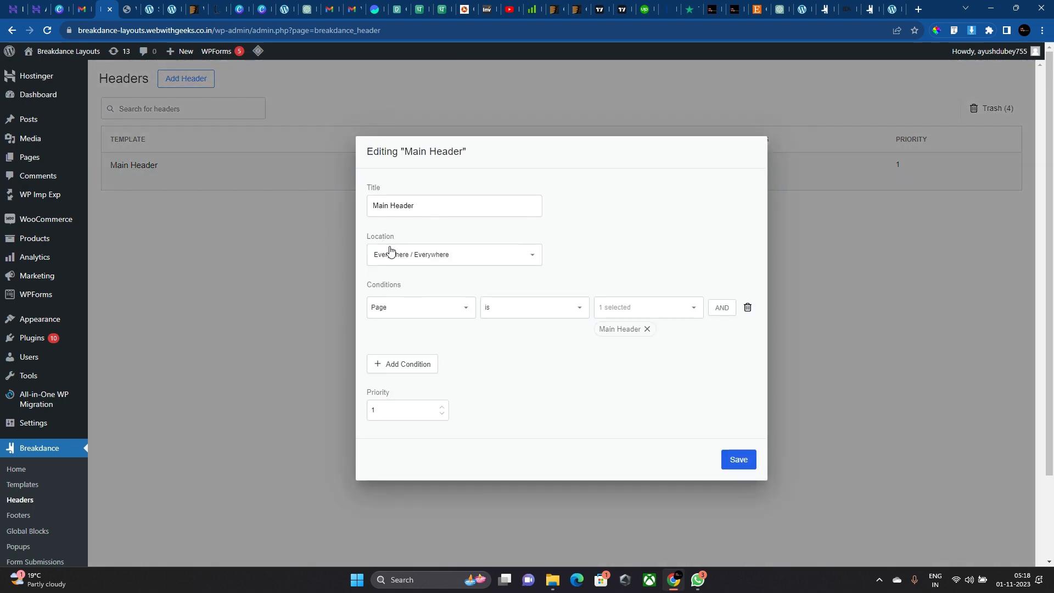
key(Escape)
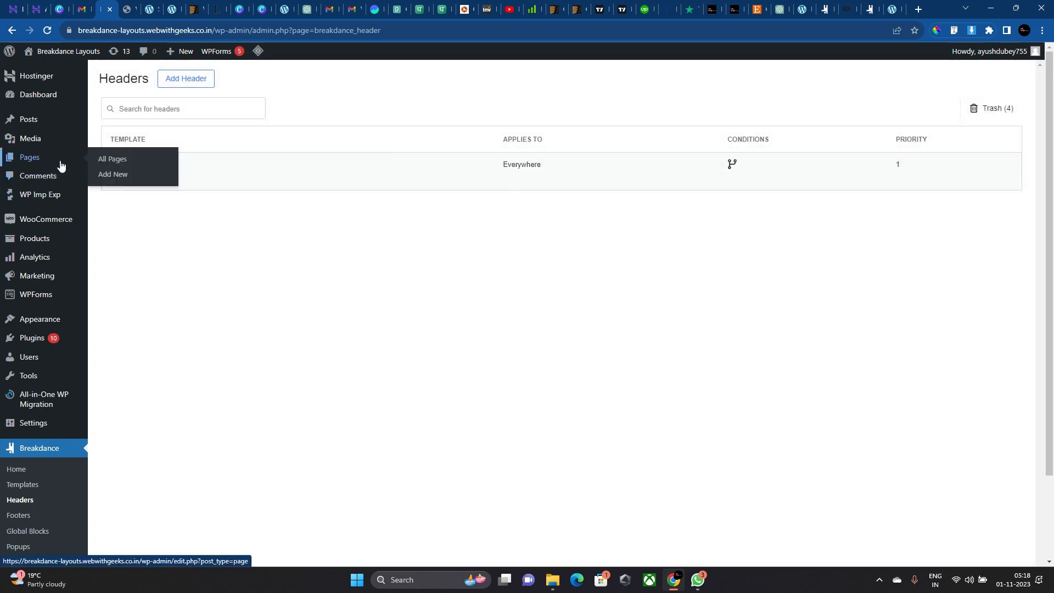
Search the pages for 'main' and view the Main Header page on the site.
click(113, 160)
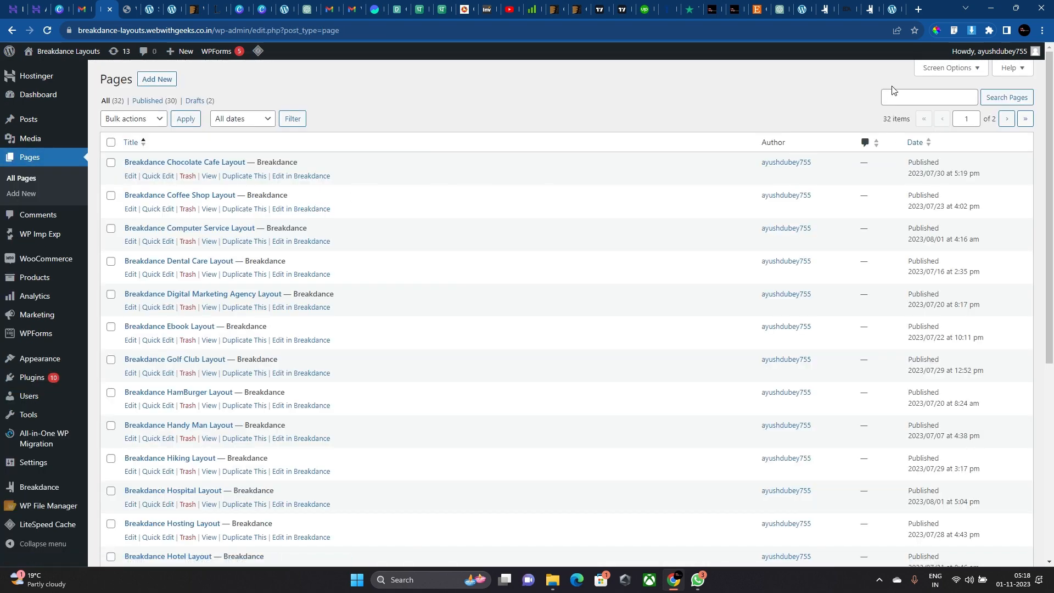
click(906, 98)
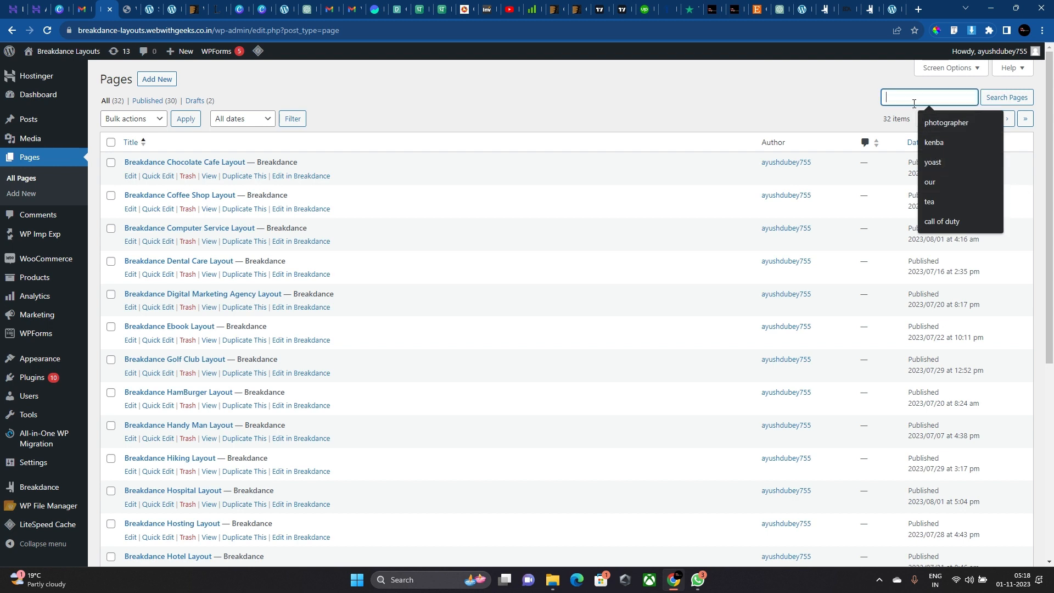
text(main)
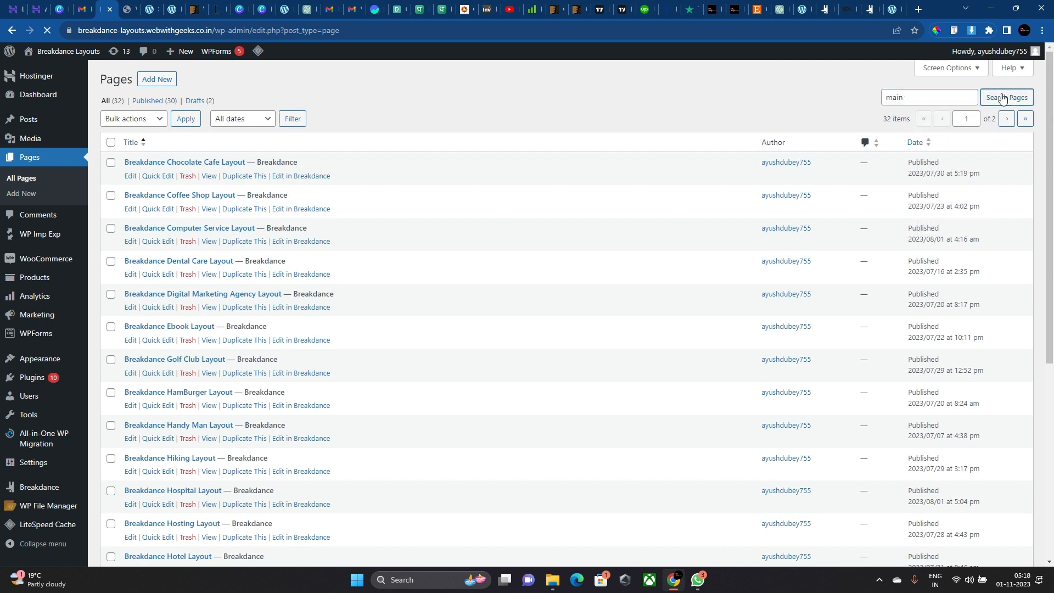
click(1004, 98)
click(209, 176)
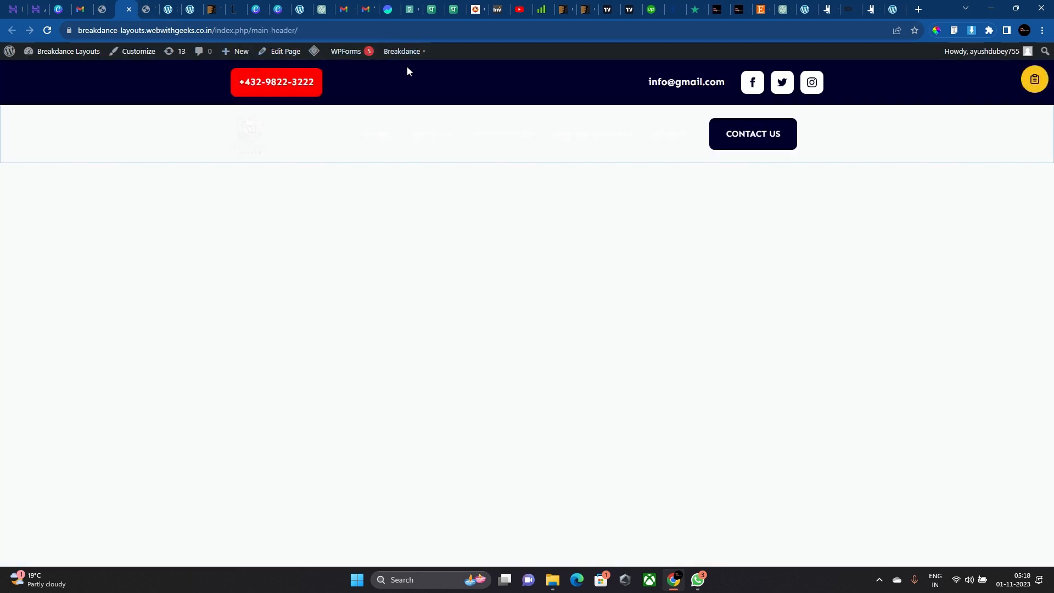
mouse_move(407, 58)
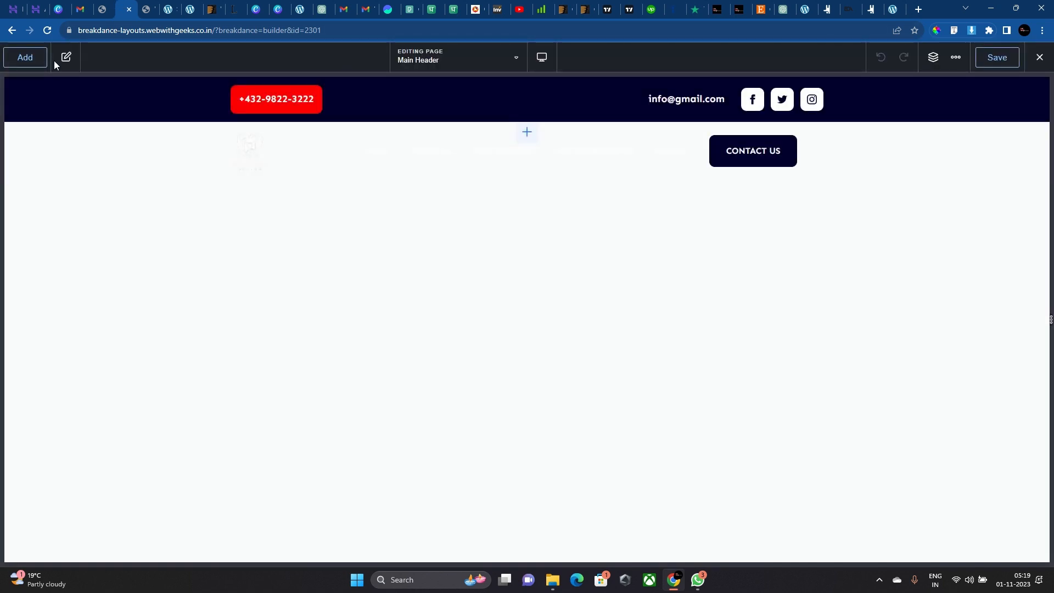
Insert a Section below the header via the 'sec' element search and start its top padding.
click(54, 61)
click(933, 57)
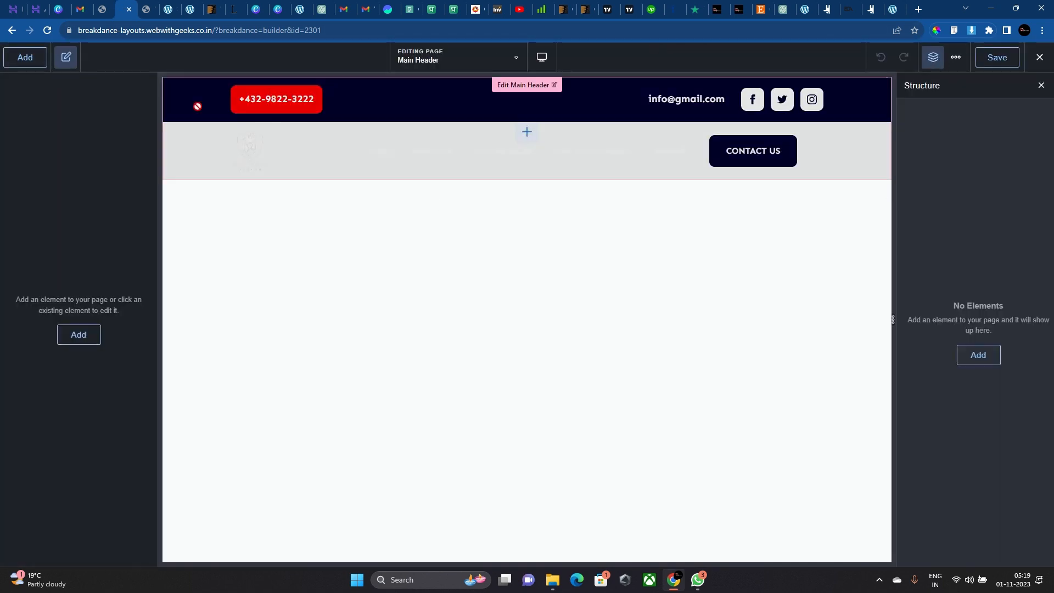
click(24, 57)
text(sec)
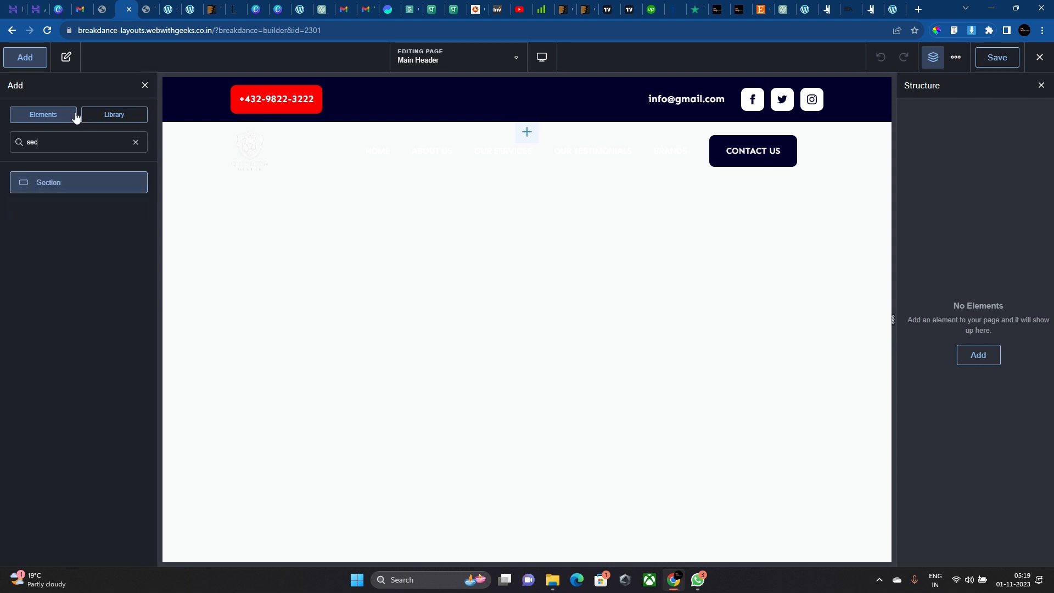
click(71, 192)
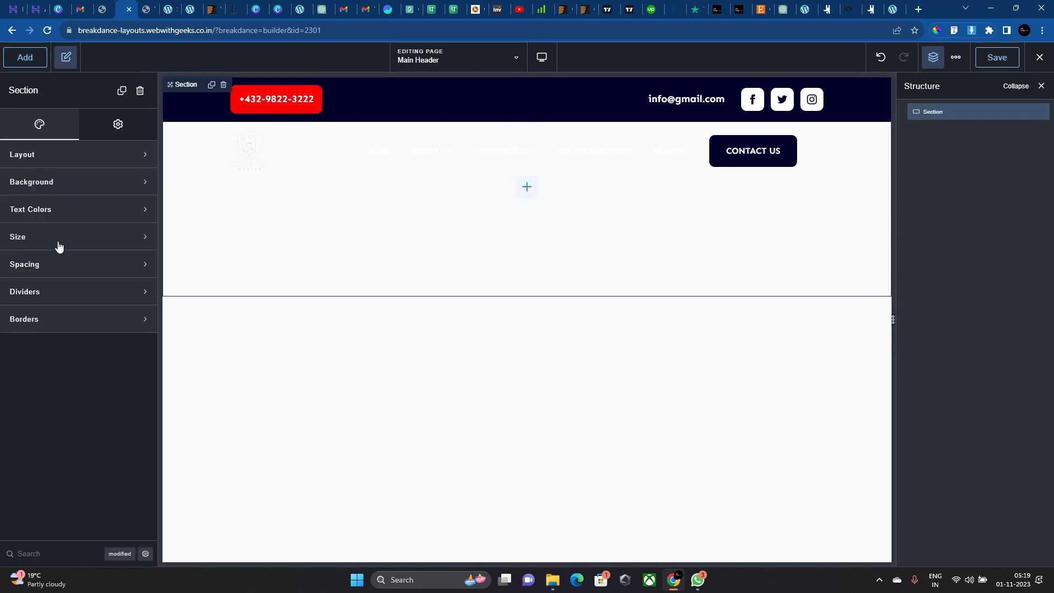
click(60, 264)
click(76, 318)
Give the section 220 top and 75 bottom padding and a mountain-hiker photo background.
text(220)
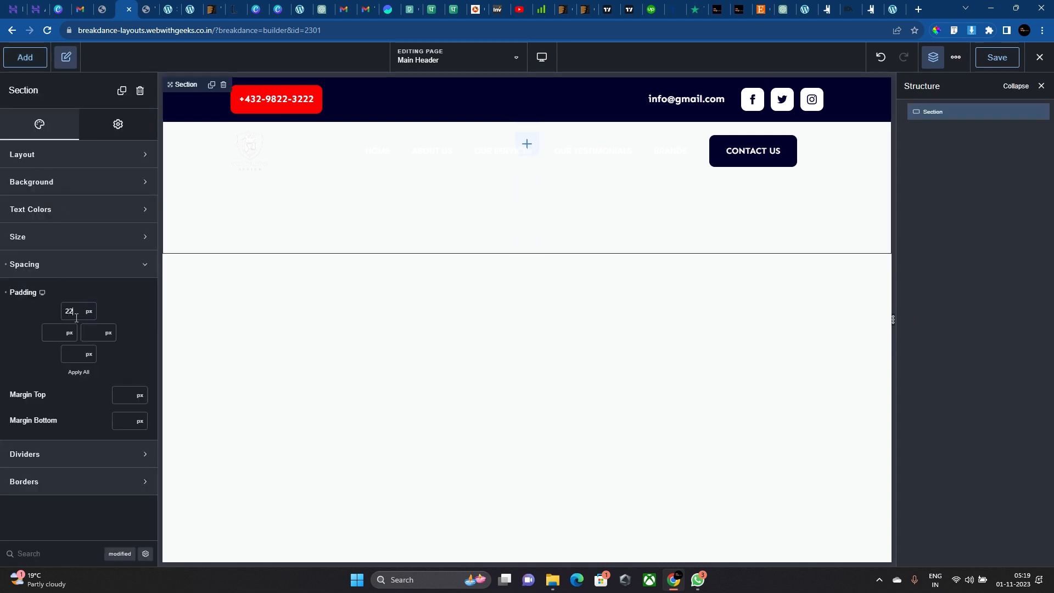
click(65, 350)
text(75)
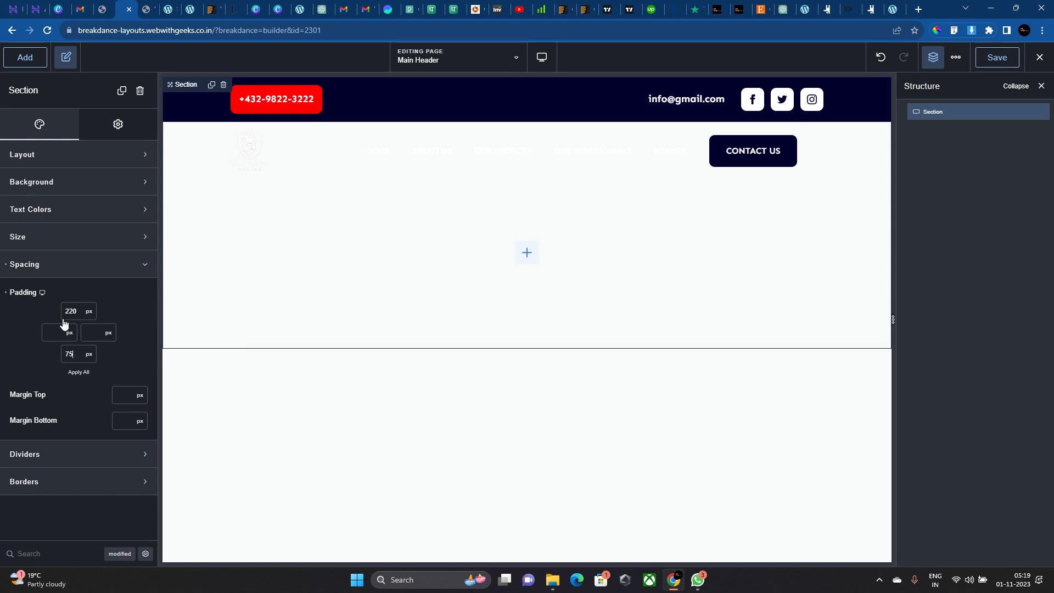
click(42, 185)
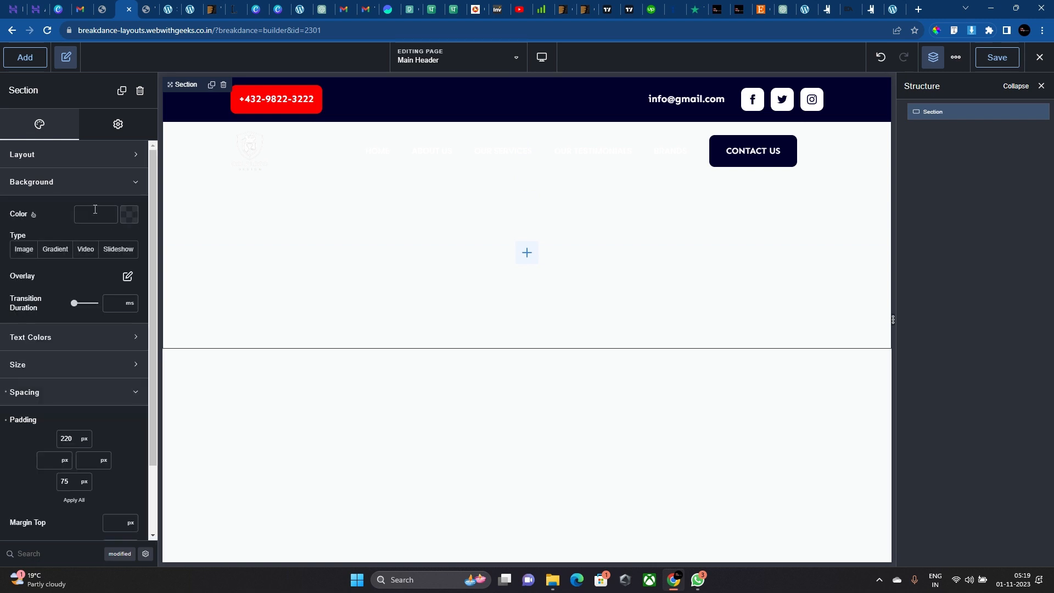
click(36, 249)
click(55, 299)
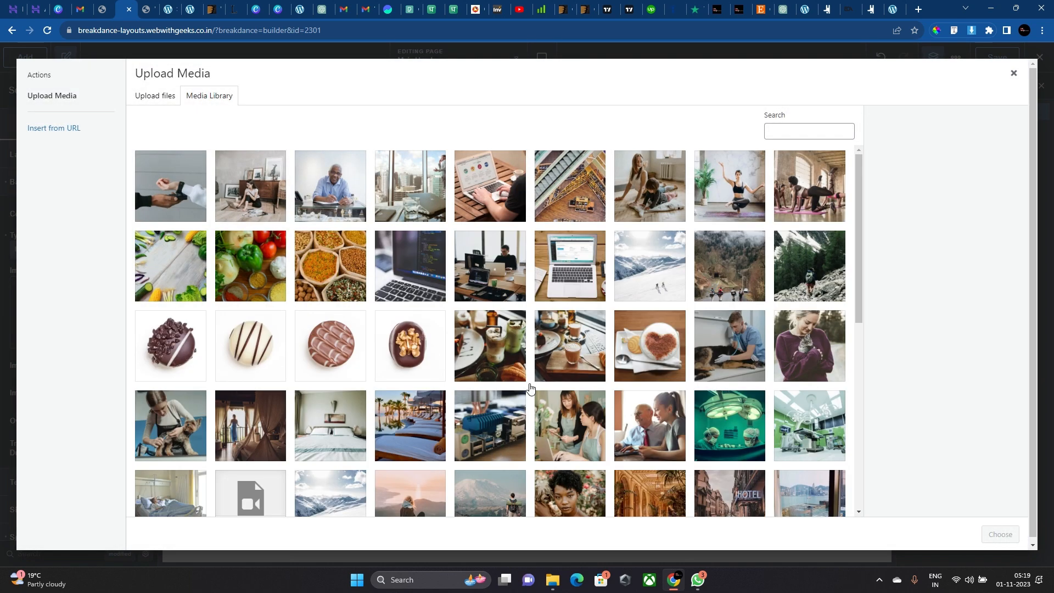
click(655, 212)
click(736, 346)
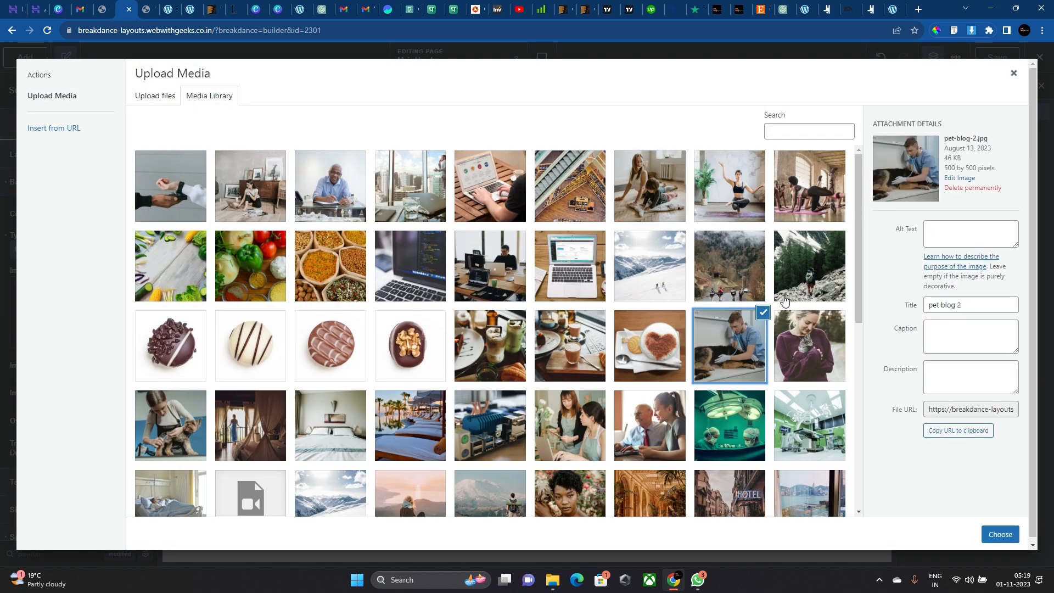
click(810, 345)
scroll(604, 307, down, 6)
click(524, 183)
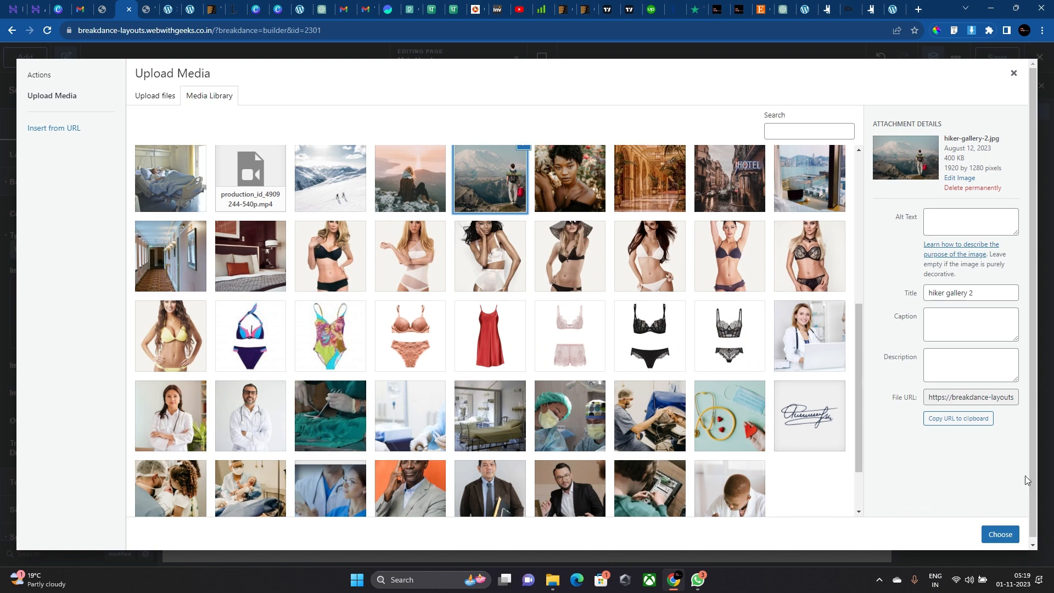
click(1000, 534)
Add a translucent dark navy #02002D background overlay and insert an empty Grid inside the section.
scroll(99, 308, down, 3)
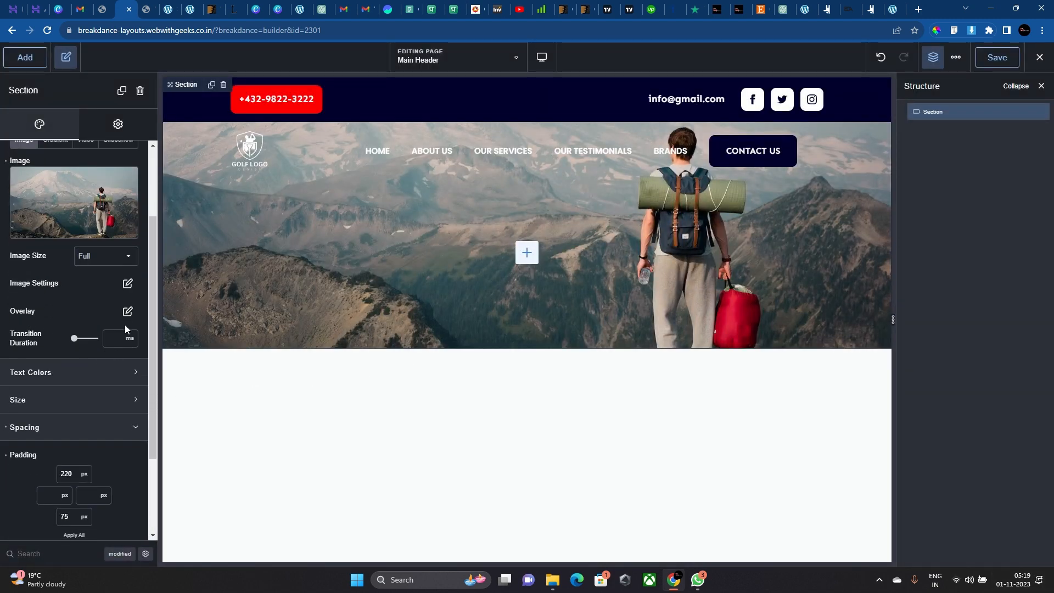
click(128, 311)
click(138, 366)
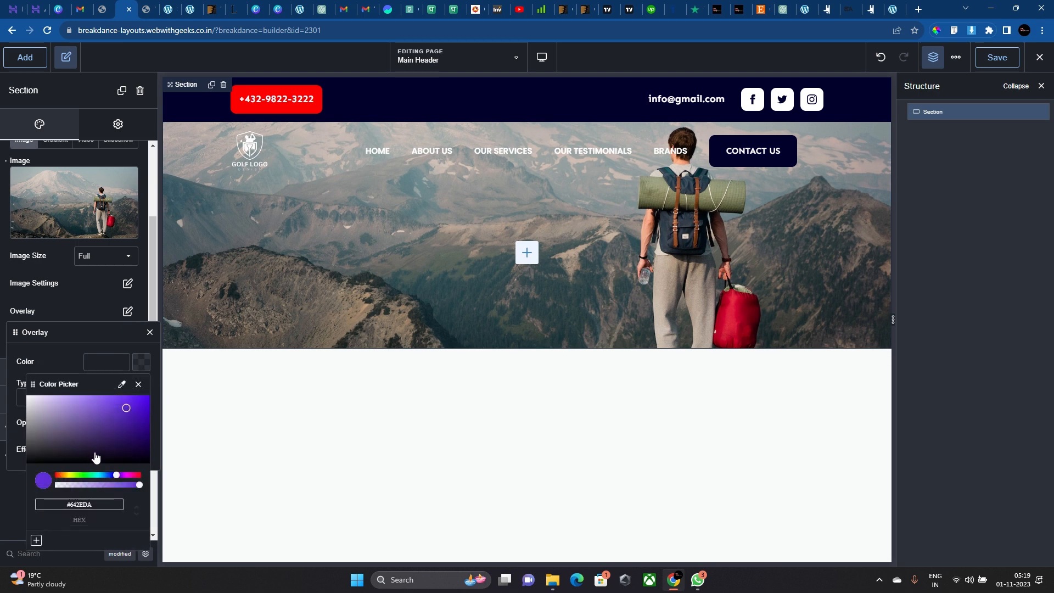
drag(88, 487, 102, 485)
click(117, 426)
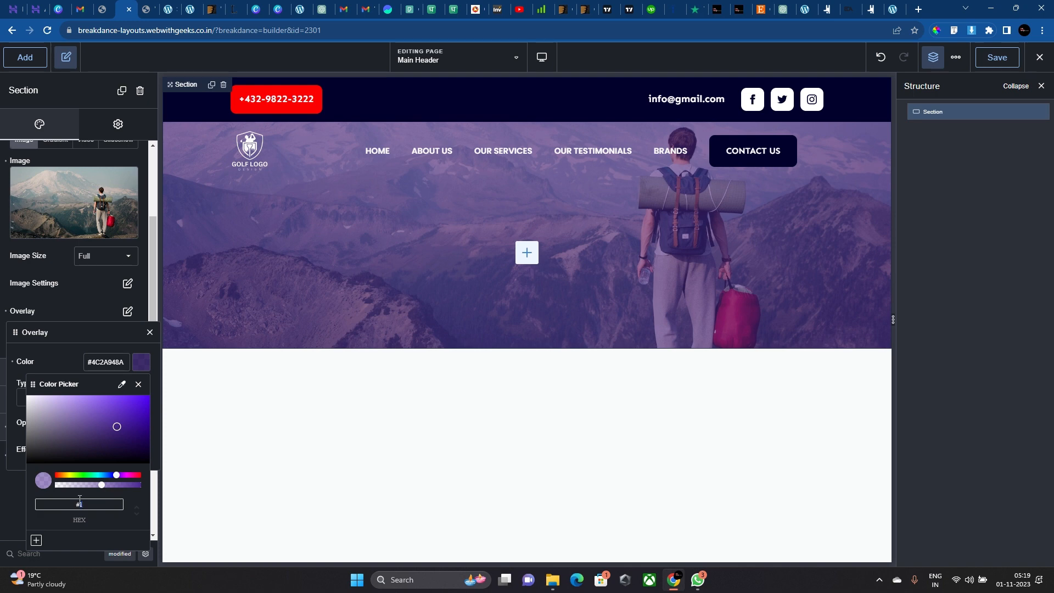
text(02002D)
drag(87, 487, 119, 487)
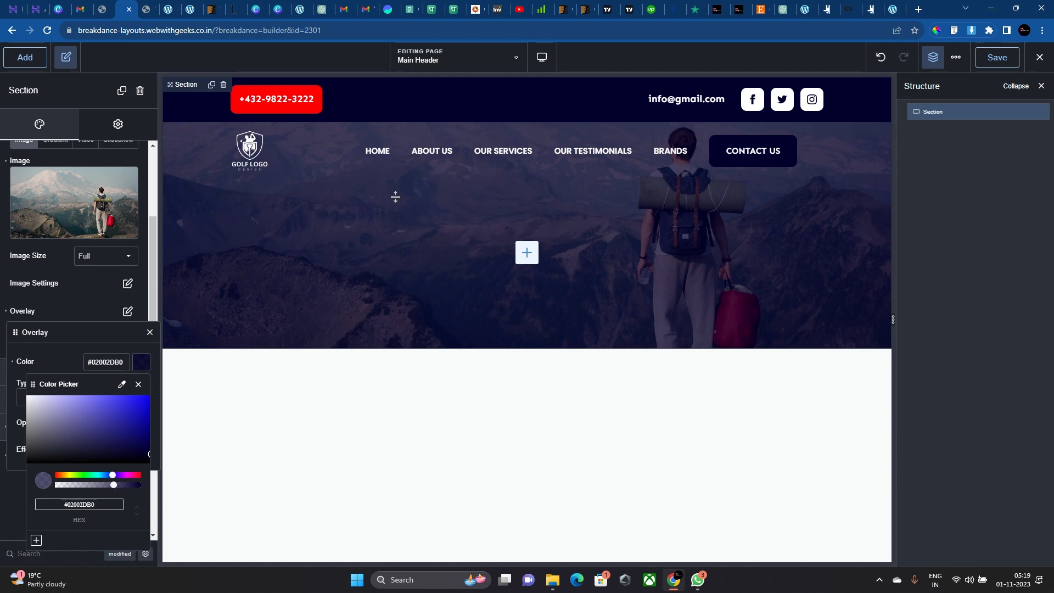
click(997, 55)
click(527, 252)
click(82, 262)
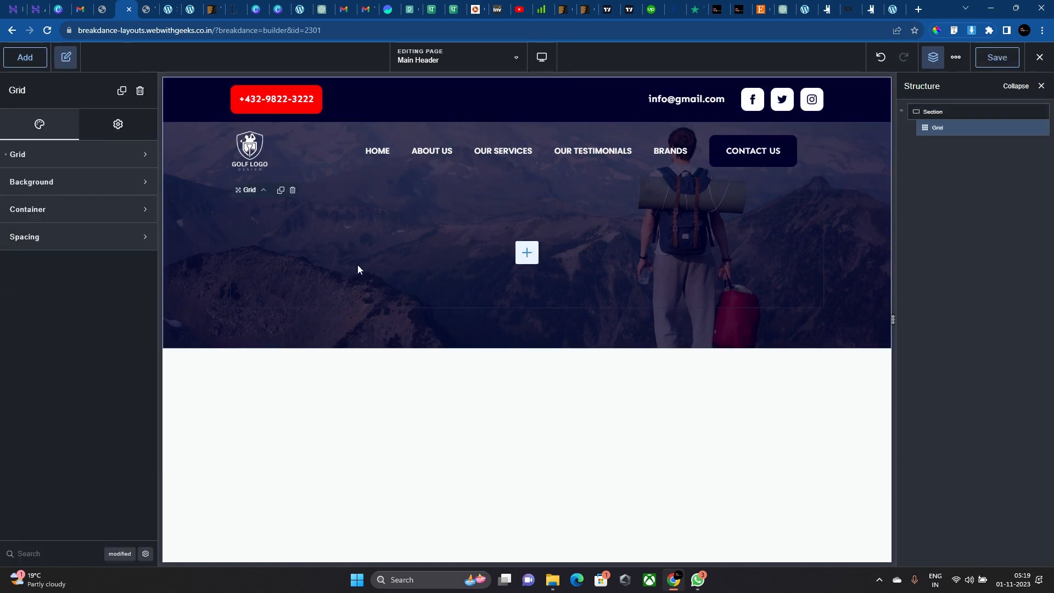
Add a Heading to the hero grid and make its text colour white.
click(25, 58)
click(64, 308)
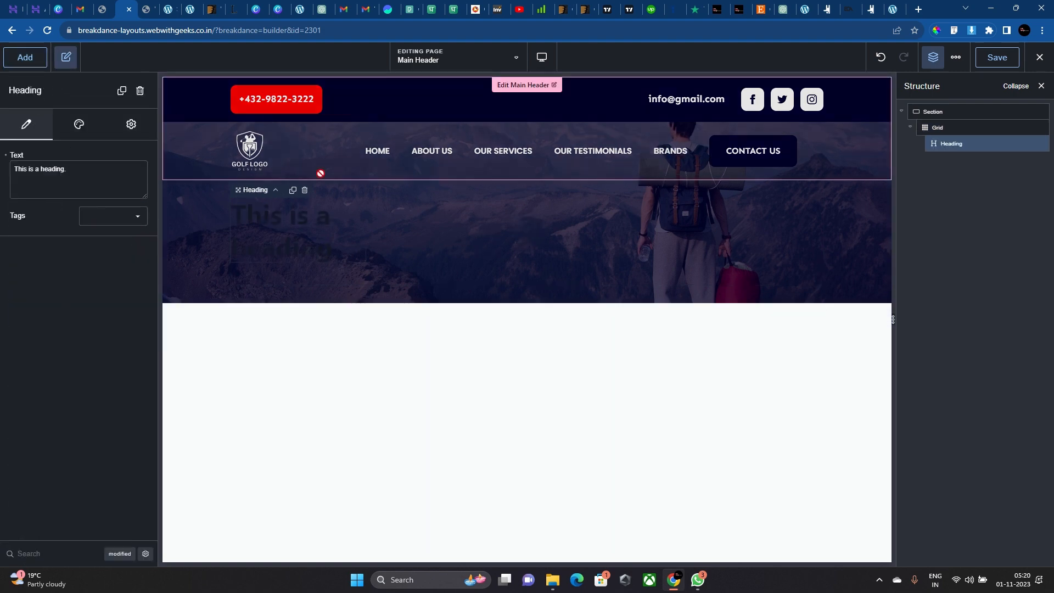
click(278, 224)
click(80, 132)
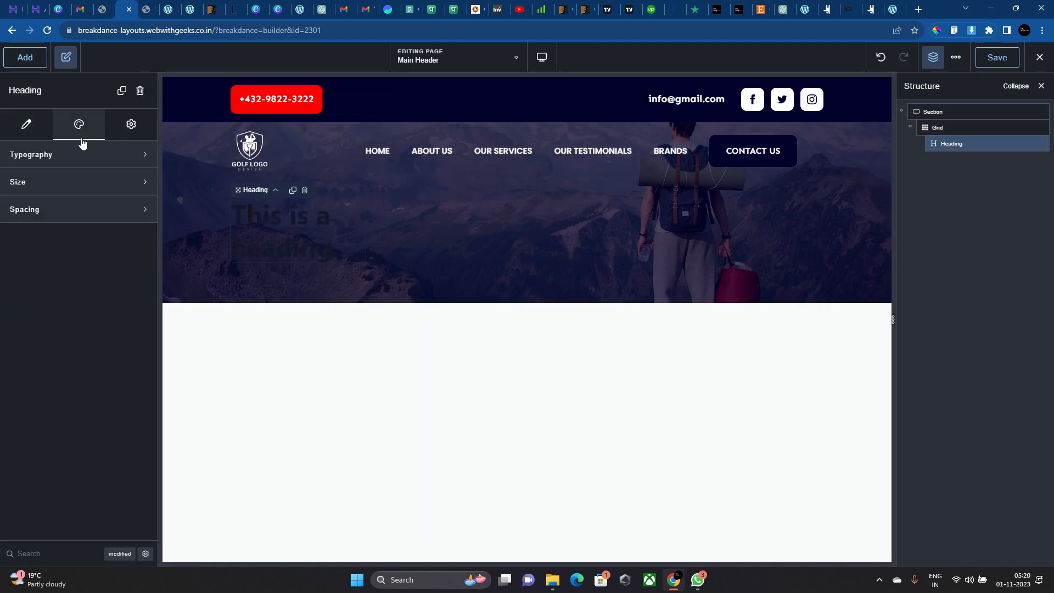
click(127, 163)
click(141, 187)
drag(106, 248, 23, 217)
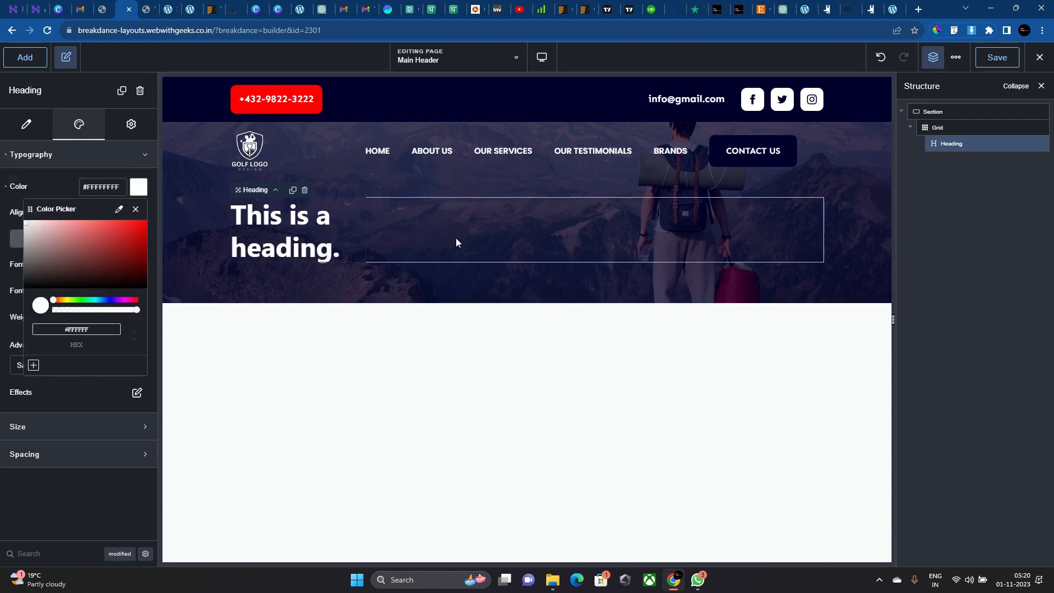
Add a Rich Text block to the grid beside the heading.
click(456, 241)
click(33, 59)
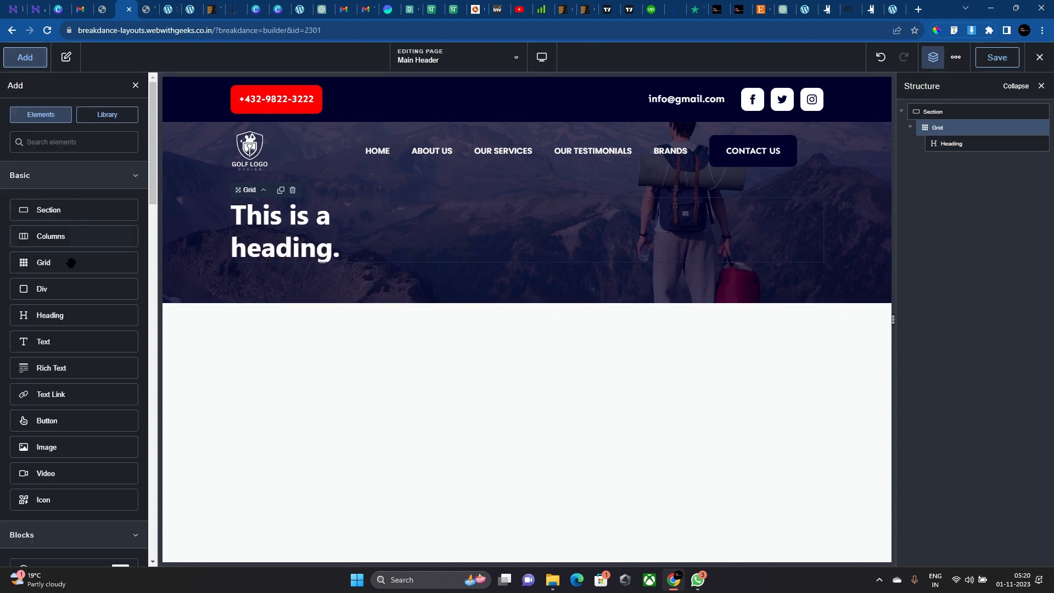
click(71, 367)
click(134, 175)
drag(428, 294, 279, 162)
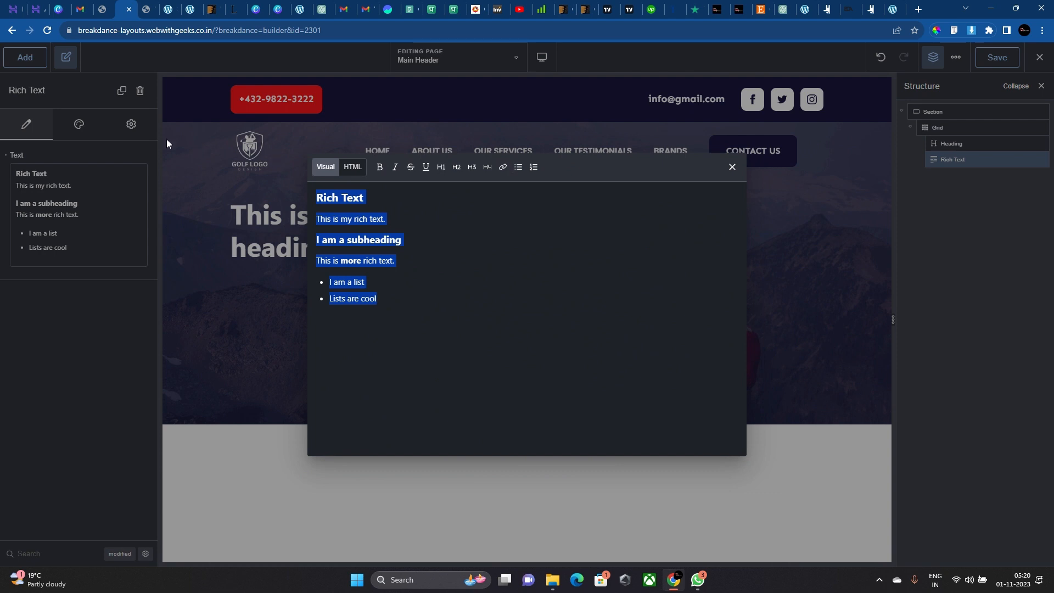
click(79, 124)
Set the Rich Text paragraph typography colour to #FFFFFF.
click(87, 156)
click(101, 222)
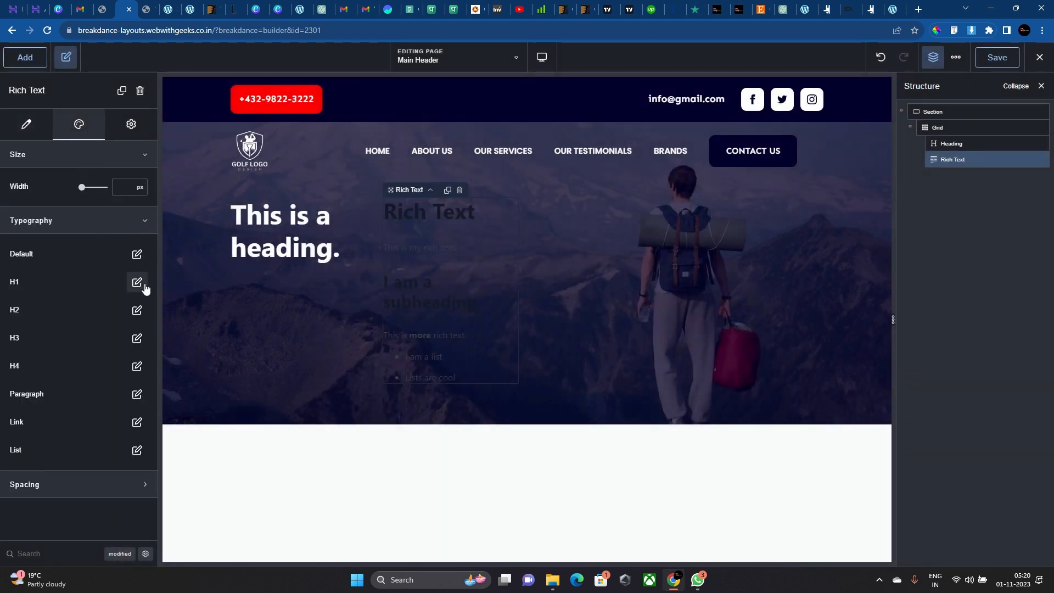
click(137, 394)
click(132, 379)
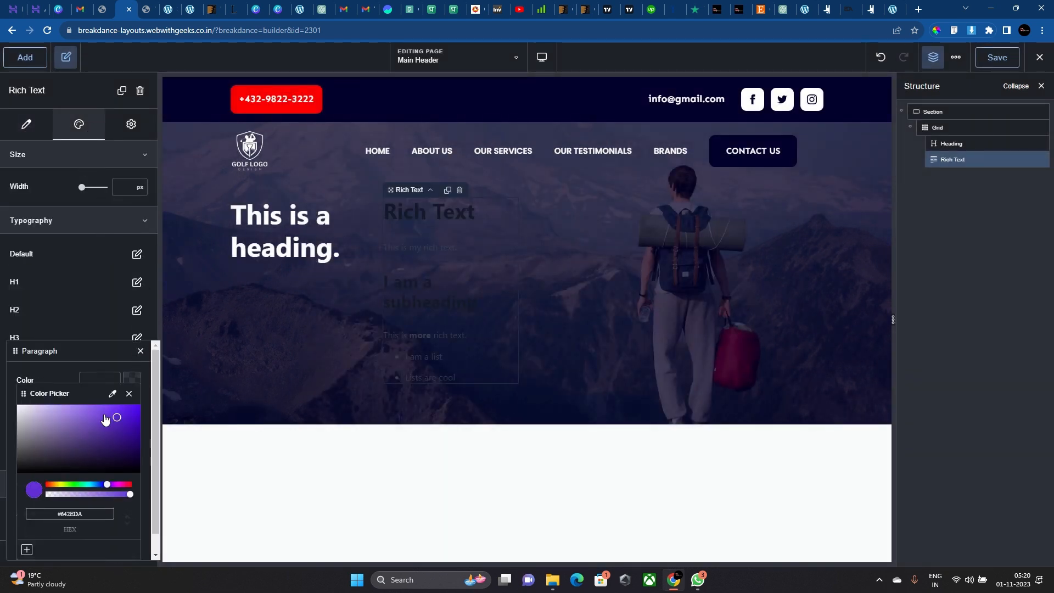
drag(105, 419, 18, 407)
click(64, 284)
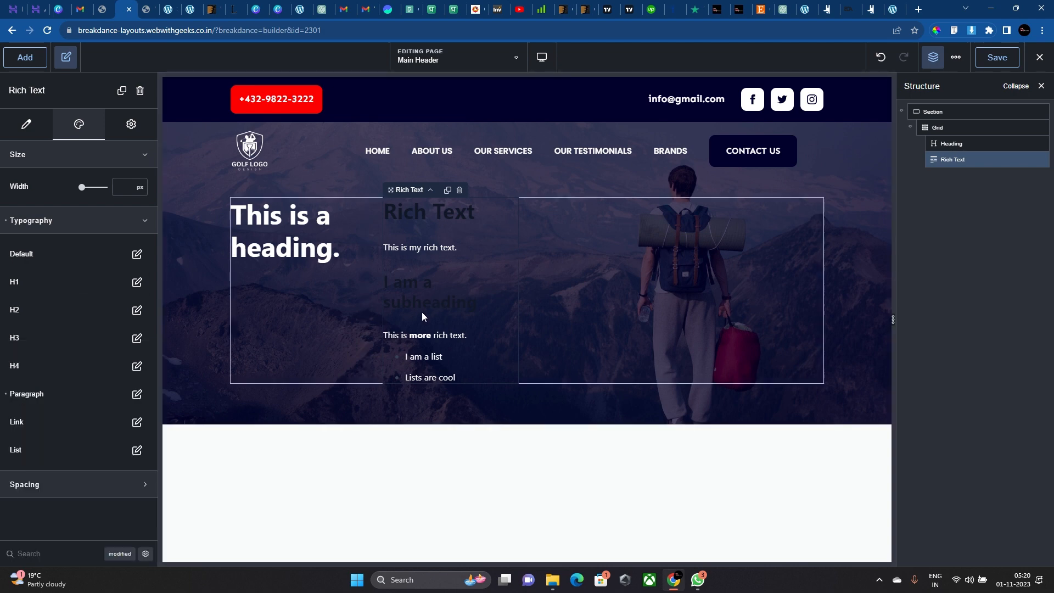
click(27, 124)
Replace the sample rich text with a Lorem ipsum paragraph copied from the real-estate page.
click(134, 174)
drag(394, 277, 199, 130)
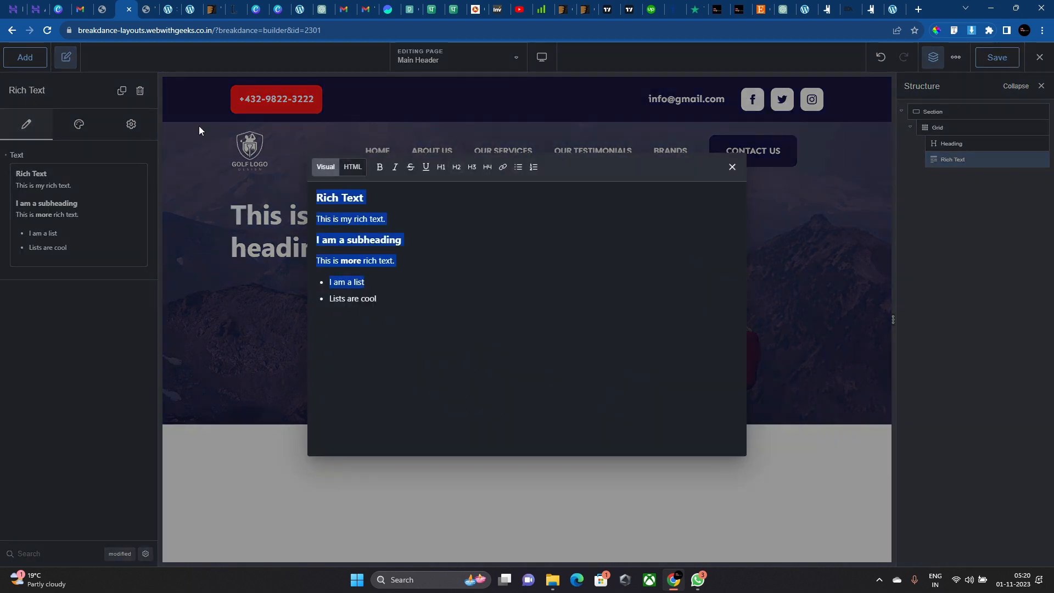
drag(401, 294, 237, 86)
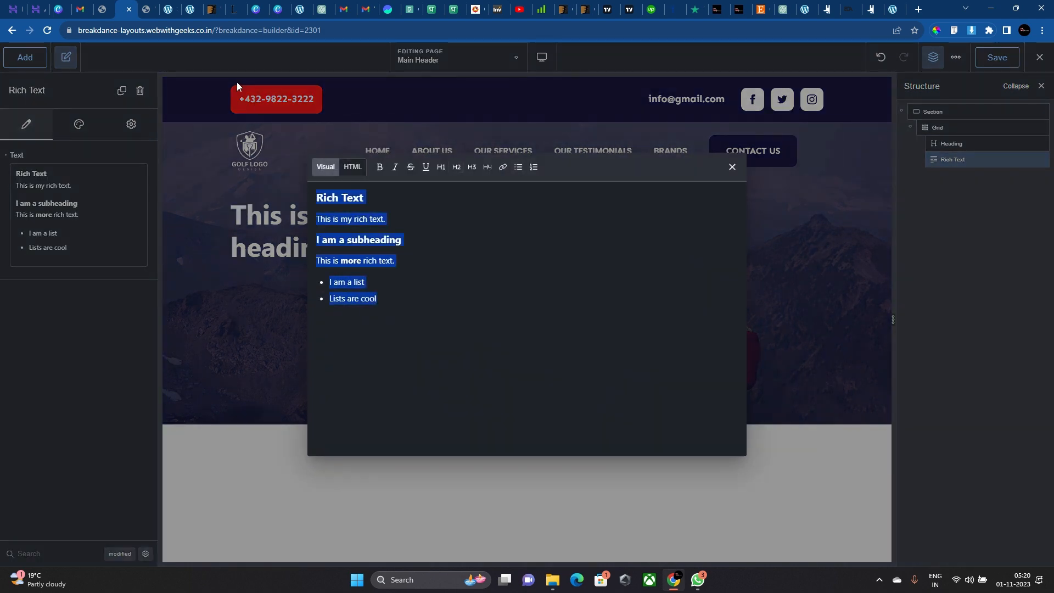
key(BackSpace)
click(297, 8)
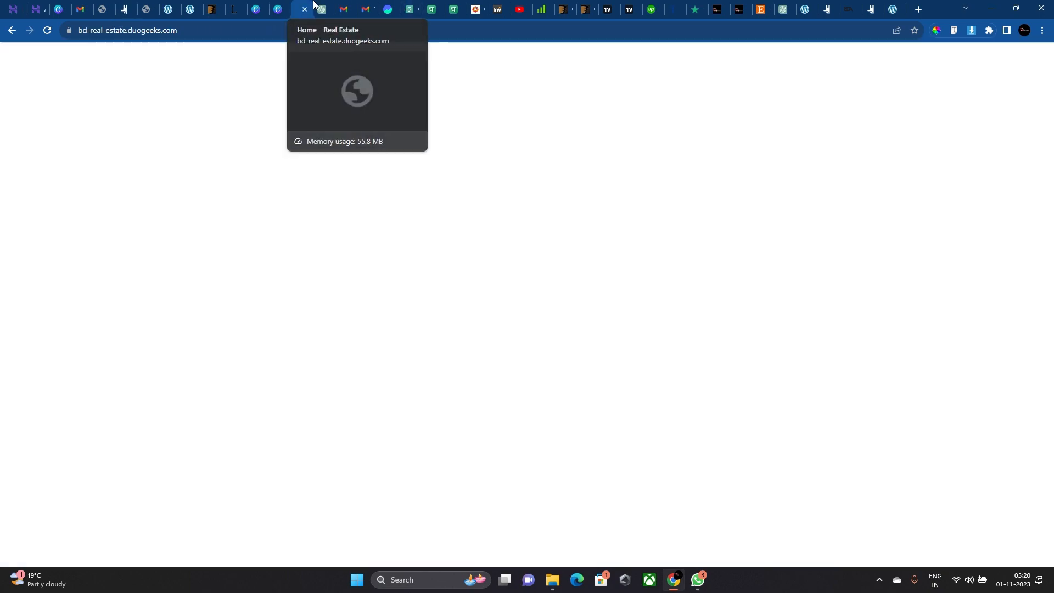
scroll(369, 261, down, 8)
scroll(545, 230, up, 1)
triple_click(583, 230)
key(ctrl+c)
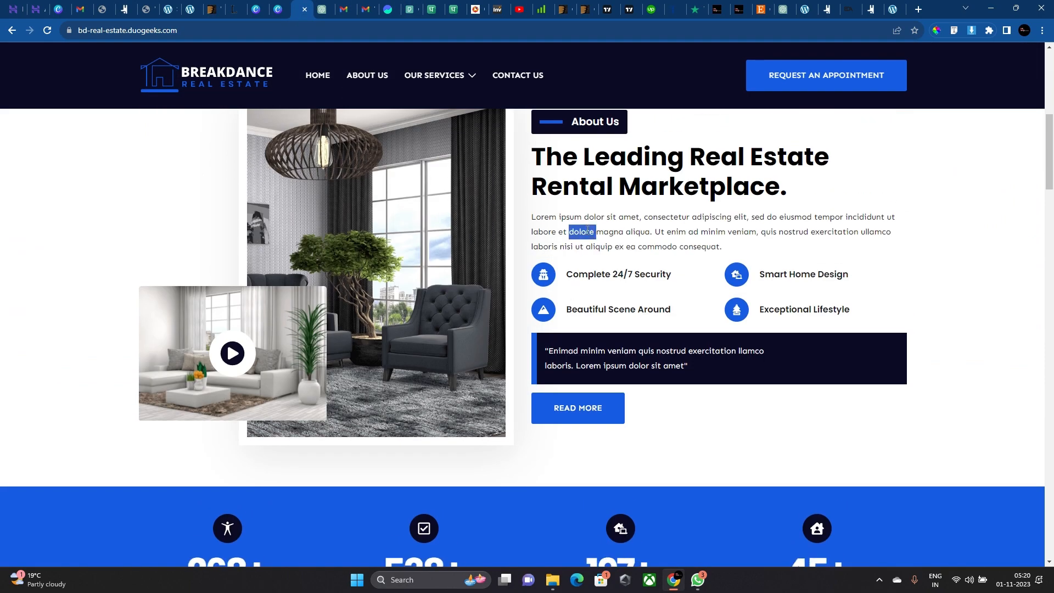
click(122, 5)
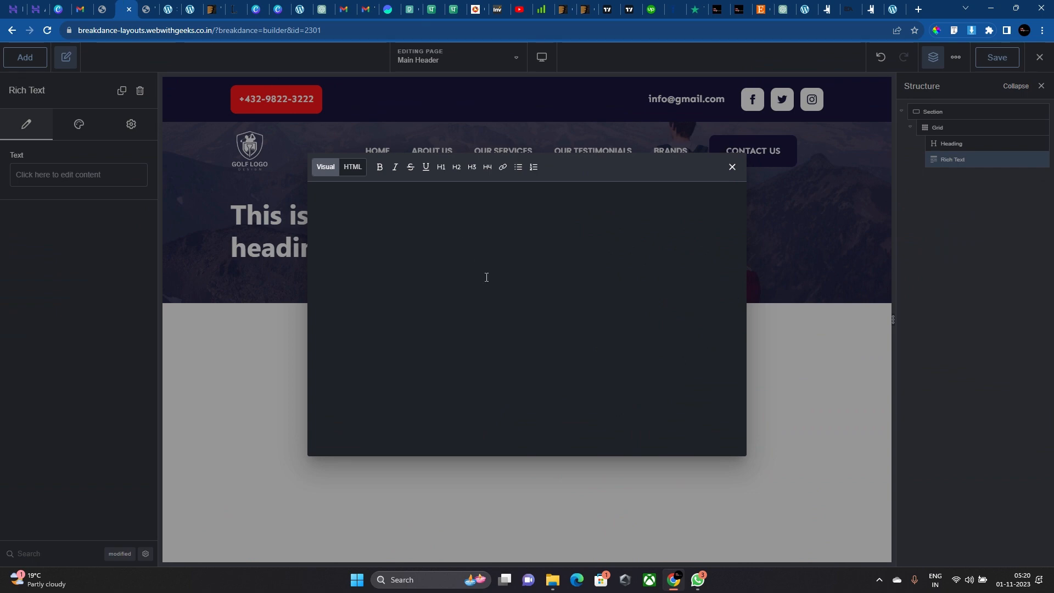
key(ctrl+v)
Remove the trailing empty line after the Lorem ipsum paragraph.
click(241, 269)
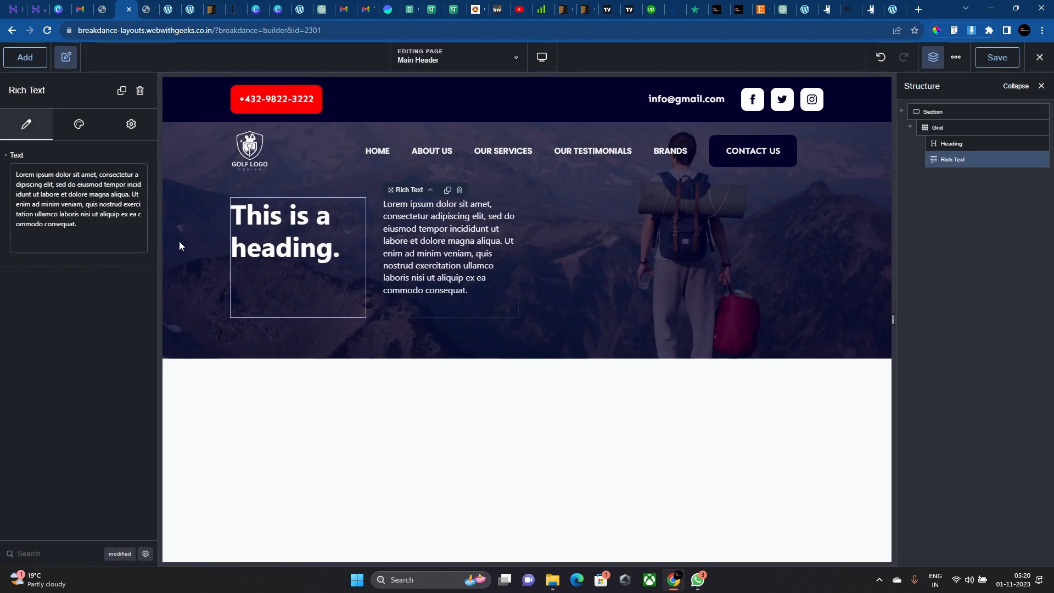
click(75, 228)
key(BackSpace)
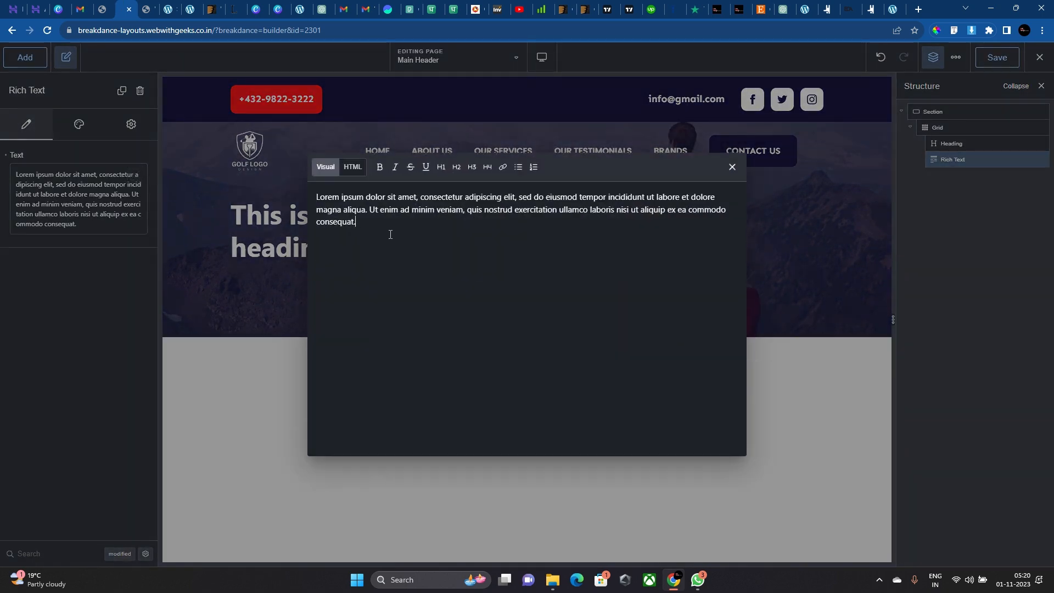
click(731, 168)
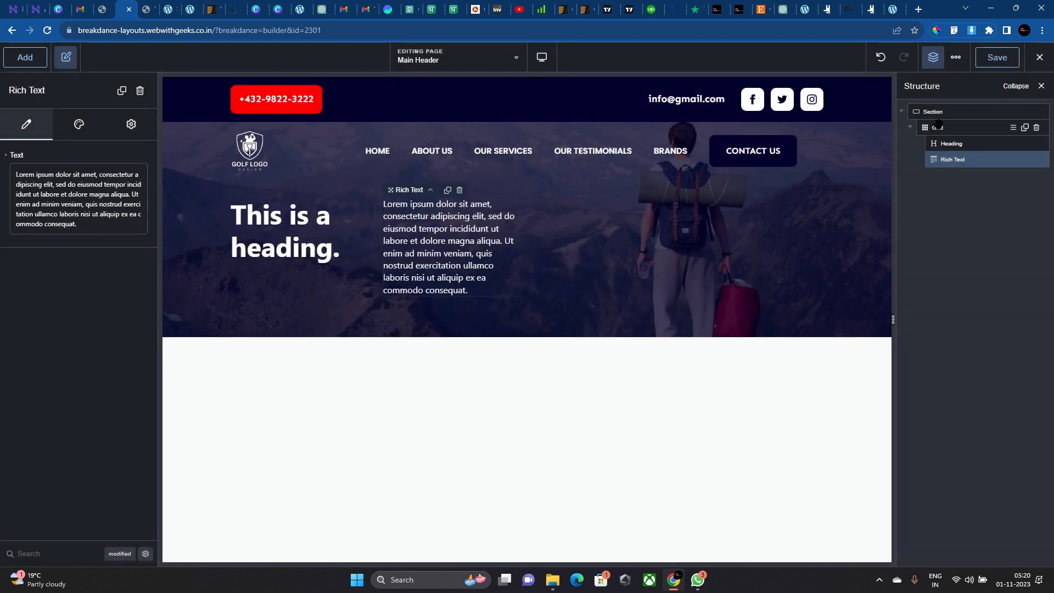
Set the grid's Items Per Row to 1.
click(937, 126)
click(92, 156)
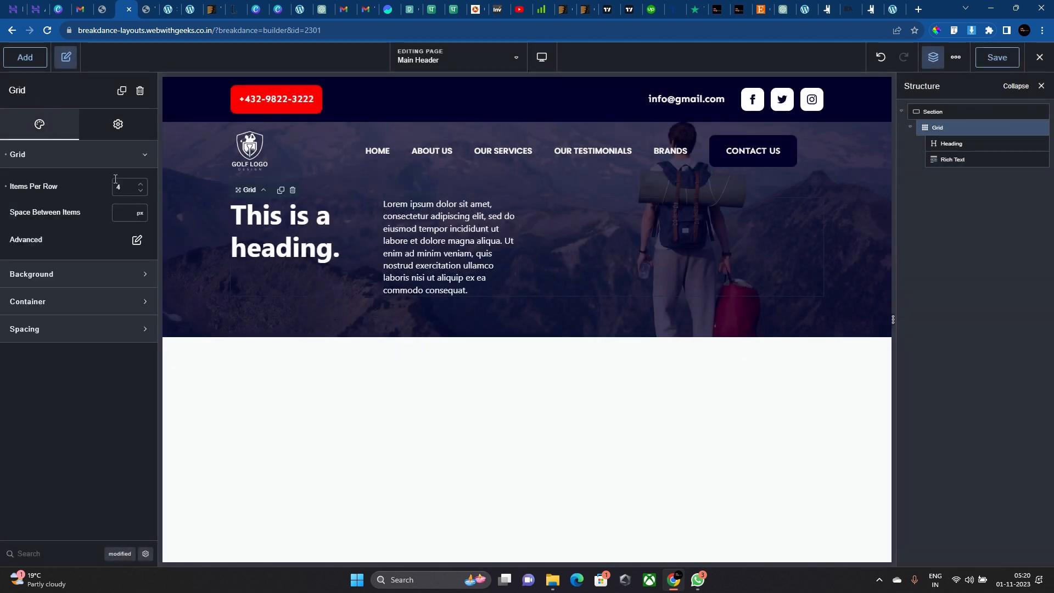
double_click(118, 184)
text(1)
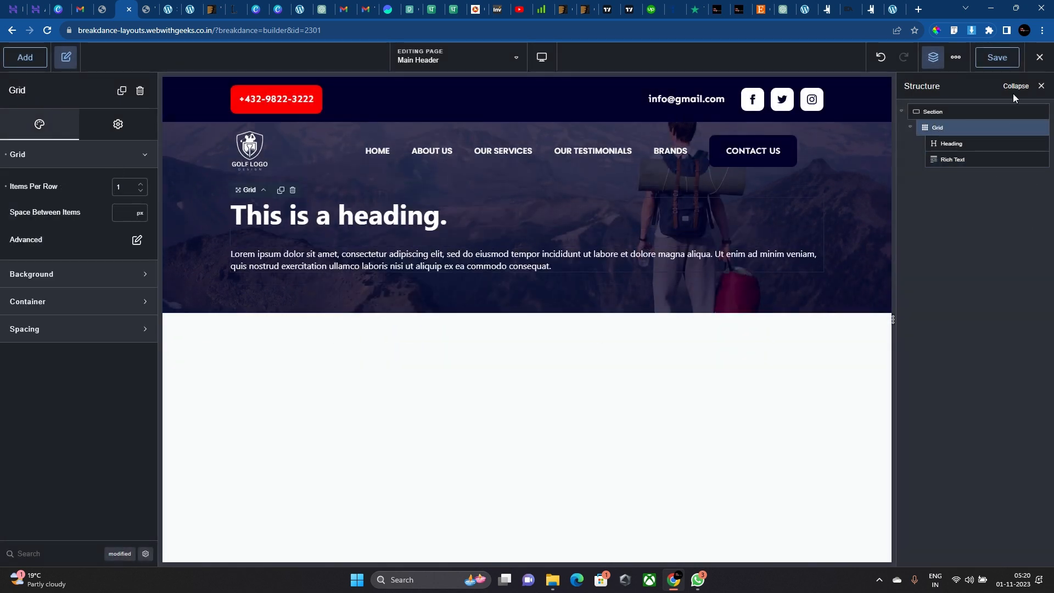
Duplicate the hero Section twice and reset both copies' backgrounds to no image.
click(861, 272)
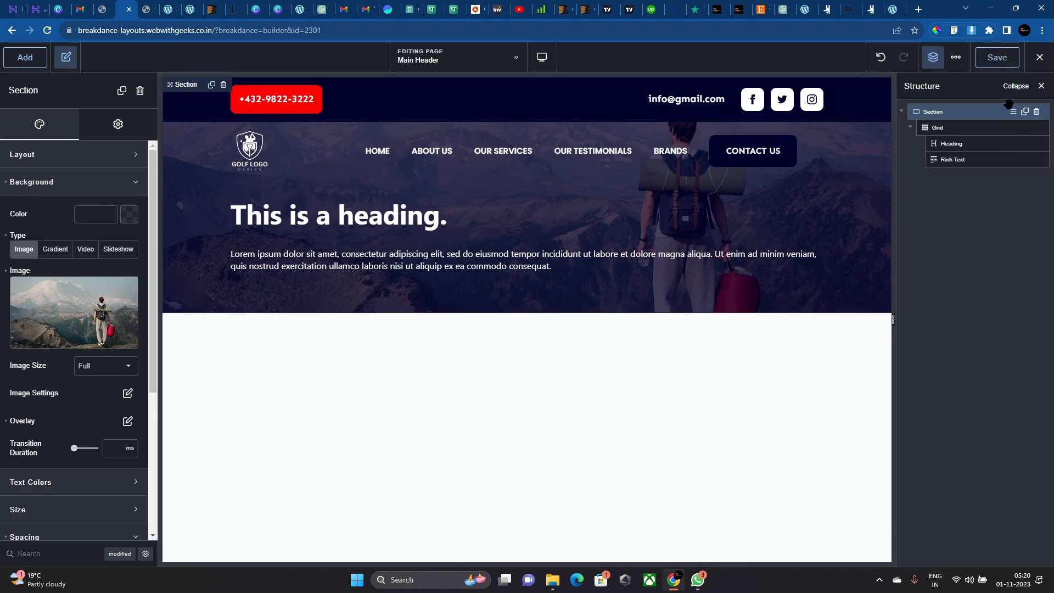
click(1024, 113)
click(1024, 113)
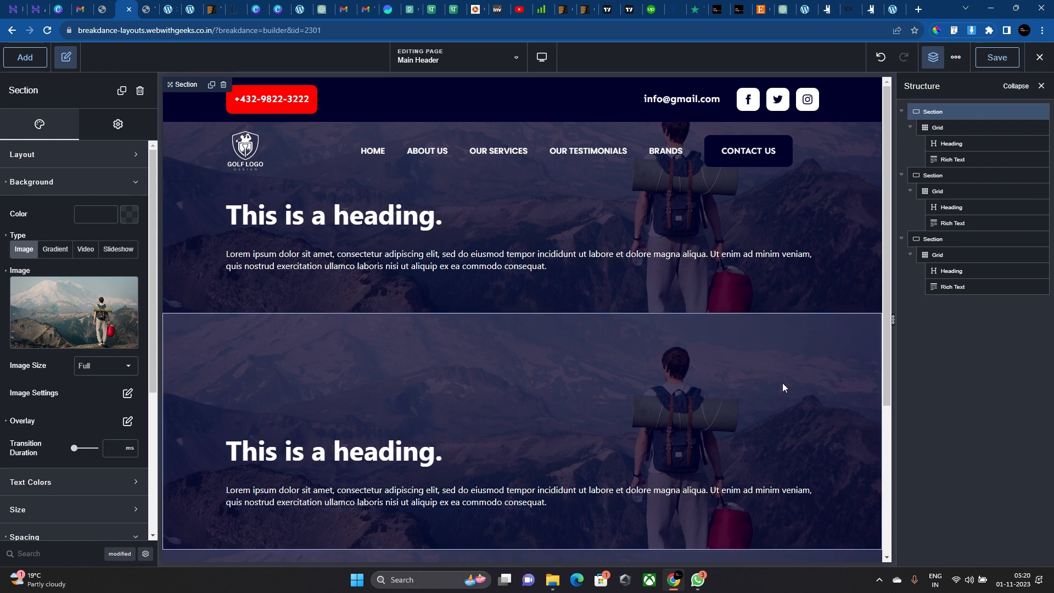
click(520, 371)
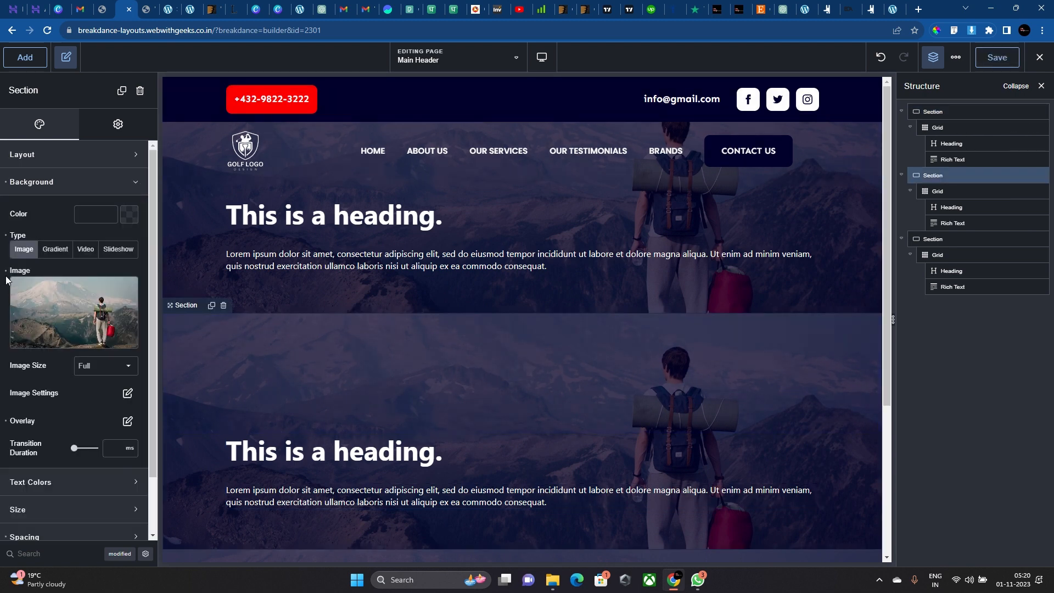
click(25, 338)
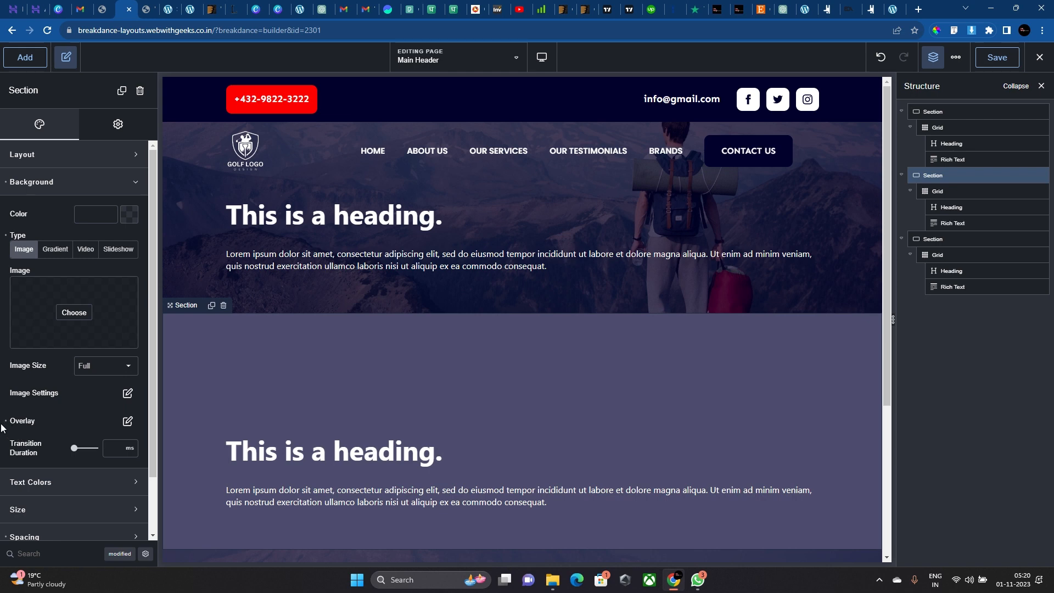
scroll(220, 355, down, 4)
click(220, 356)
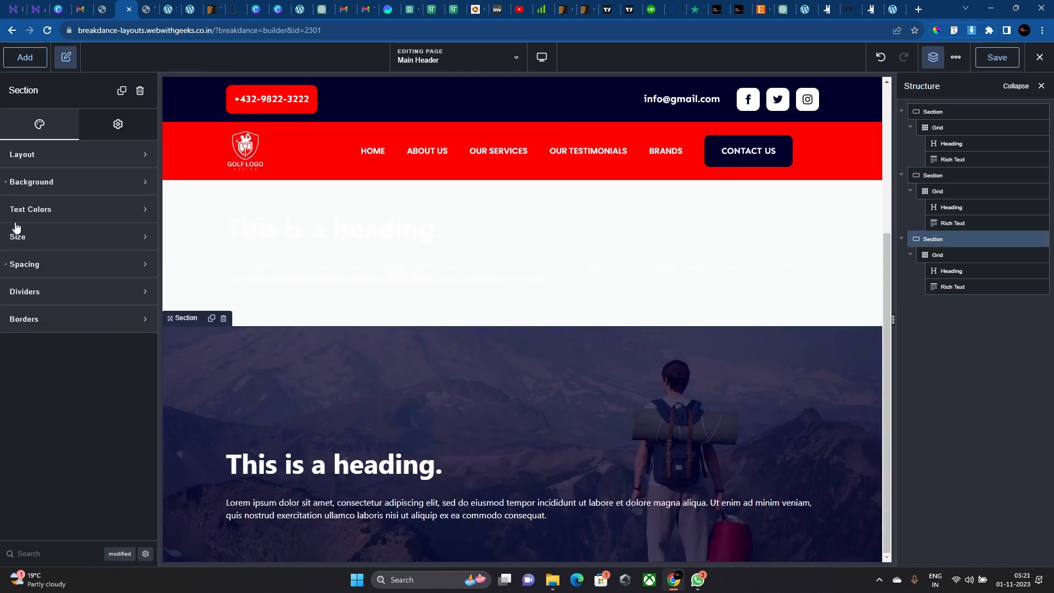
click(6, 183)
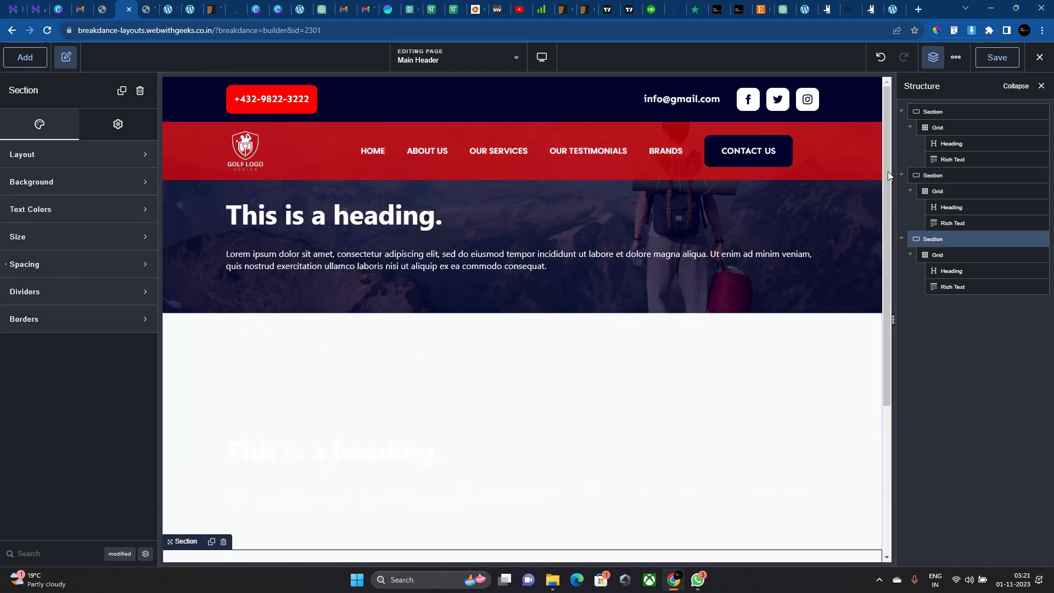
Increase the top hero Section's bottom padding to 195px.
mouse_move(1039, 57)
right_click(987, 84)
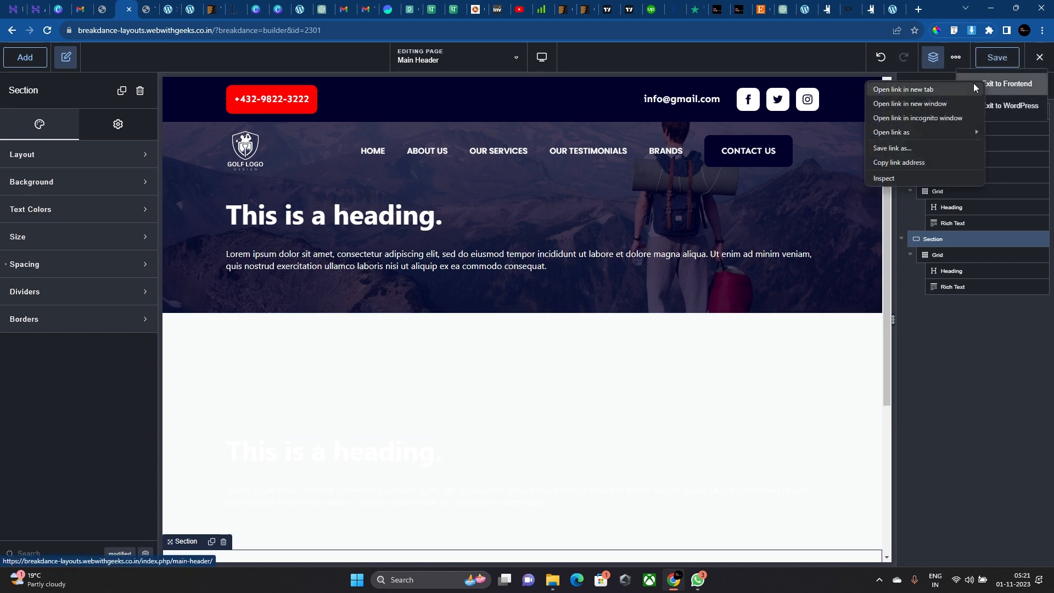
click(827, 223)
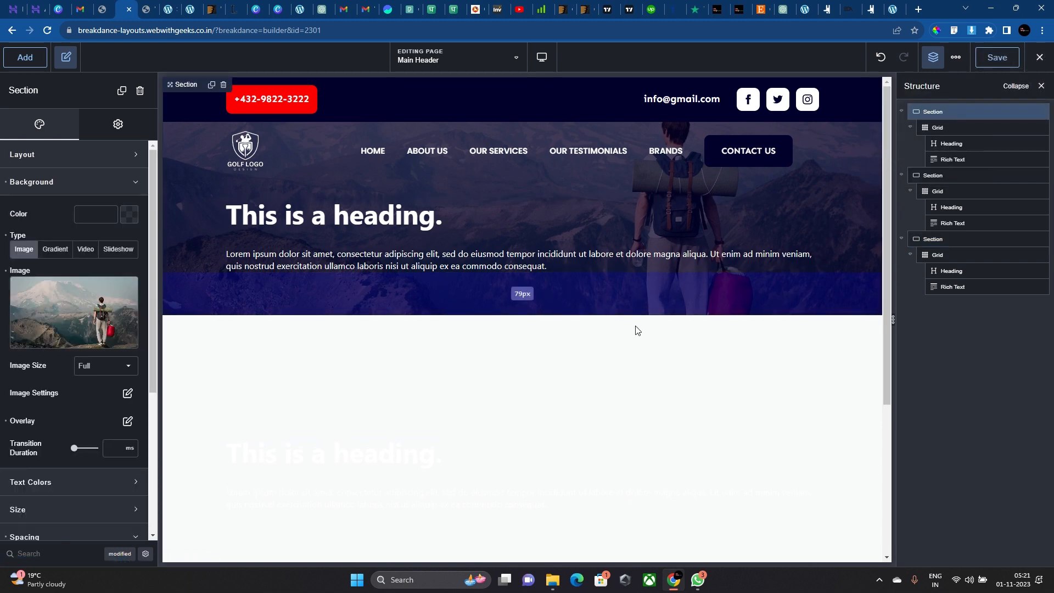
drag(635, 329, 617, 451)
drag(655, 384, 686, 294)
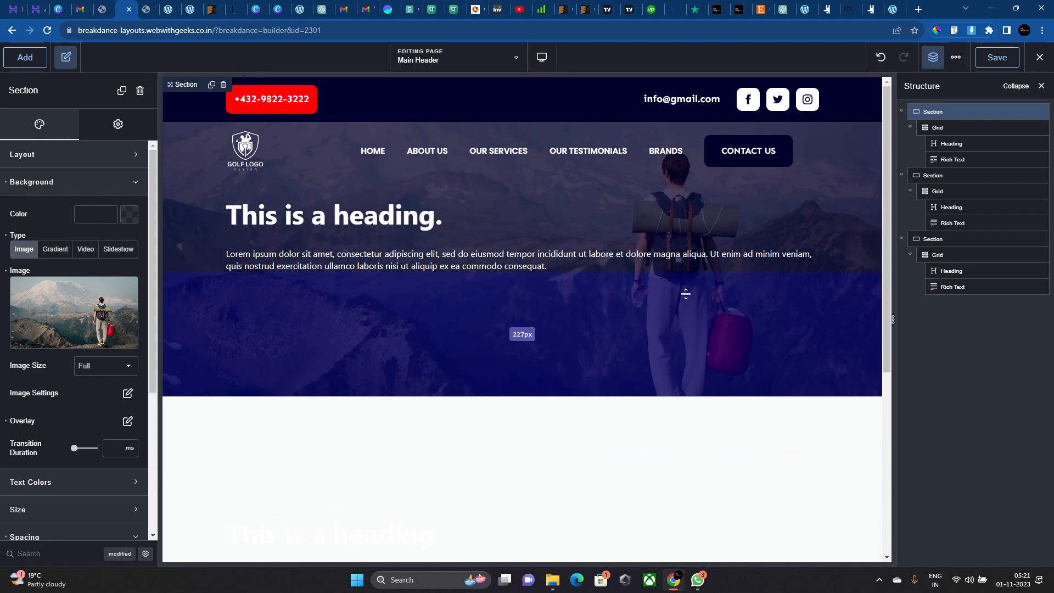
Open the live Main Header page in a new browser tab via Exit to Frontend.
click(1040, 59)
right_click(999, 89)
click(922, 95)
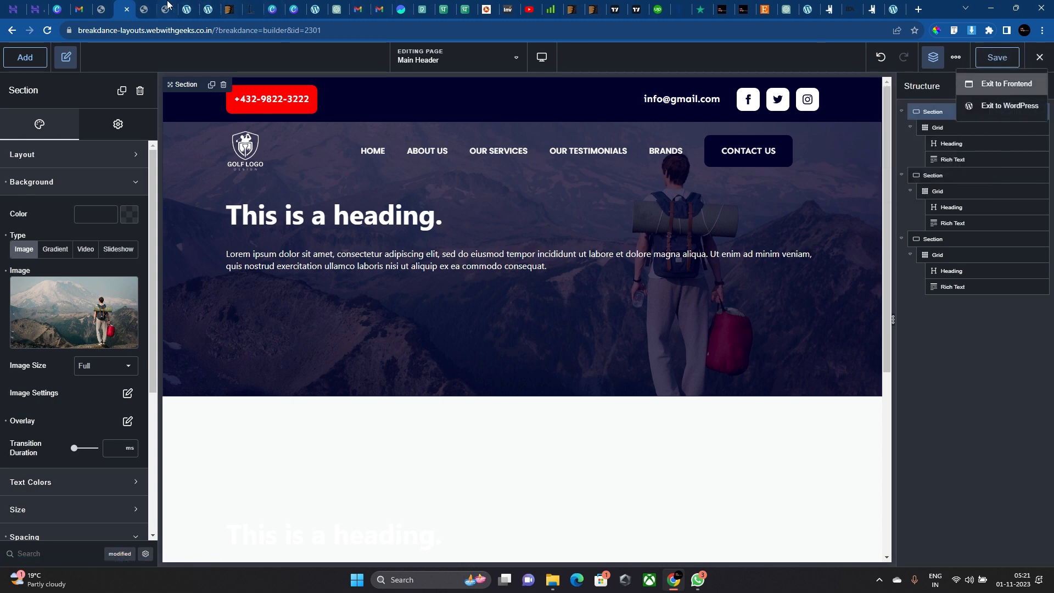
click(152, 5)
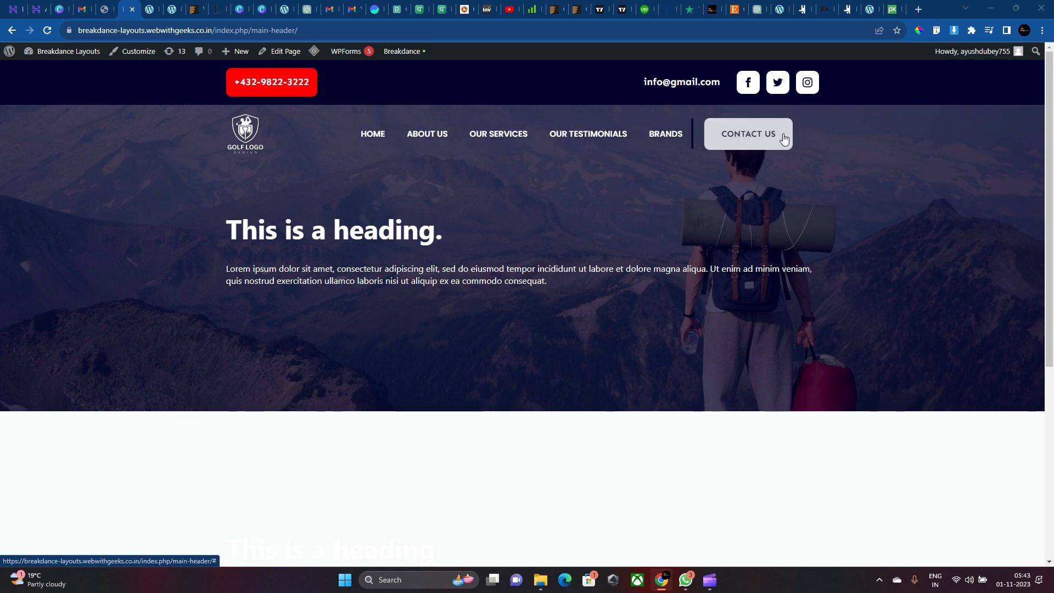
Scroll the live page up and down to check the header turns red.
scroll(752, 144, up, 5)
scroll(418, 134, down, 5)
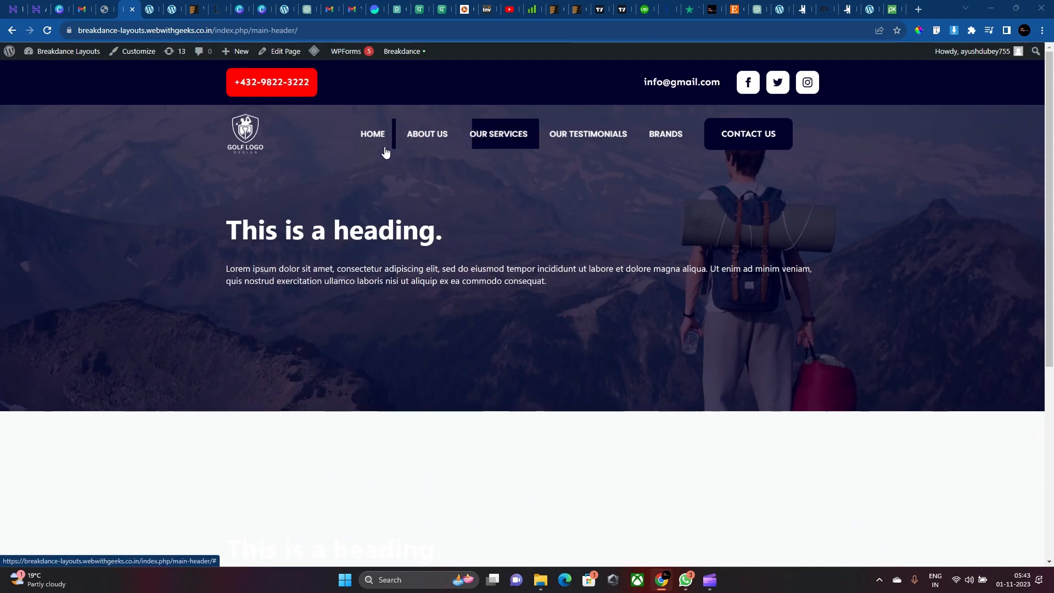
scroll(471, 242, down, 4)
scroll(428, 137, up, 5)
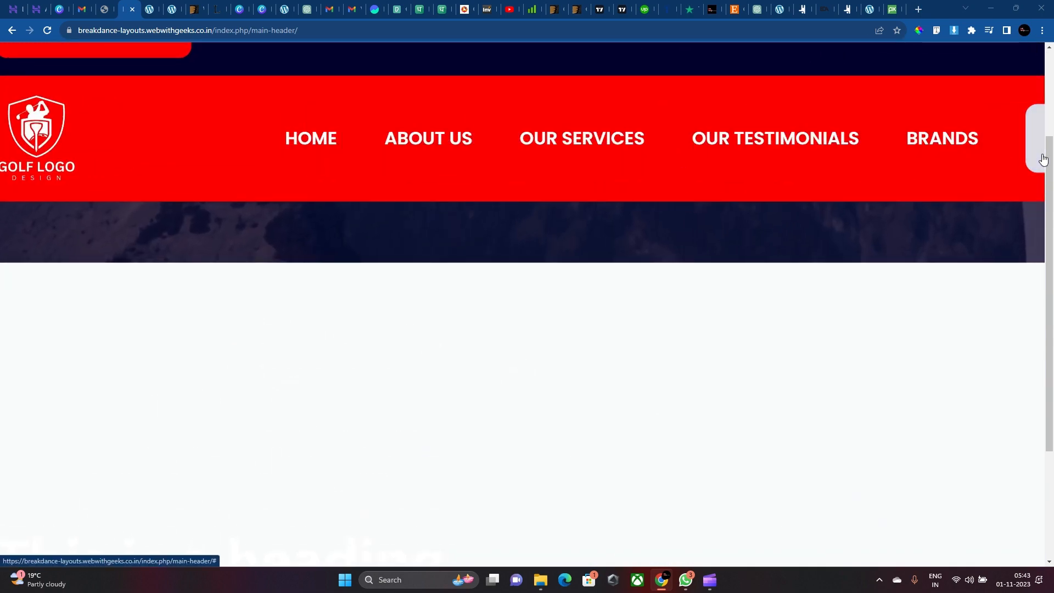
scroll(404, 183, down, 5)
scroll(410, 185, up, 4)
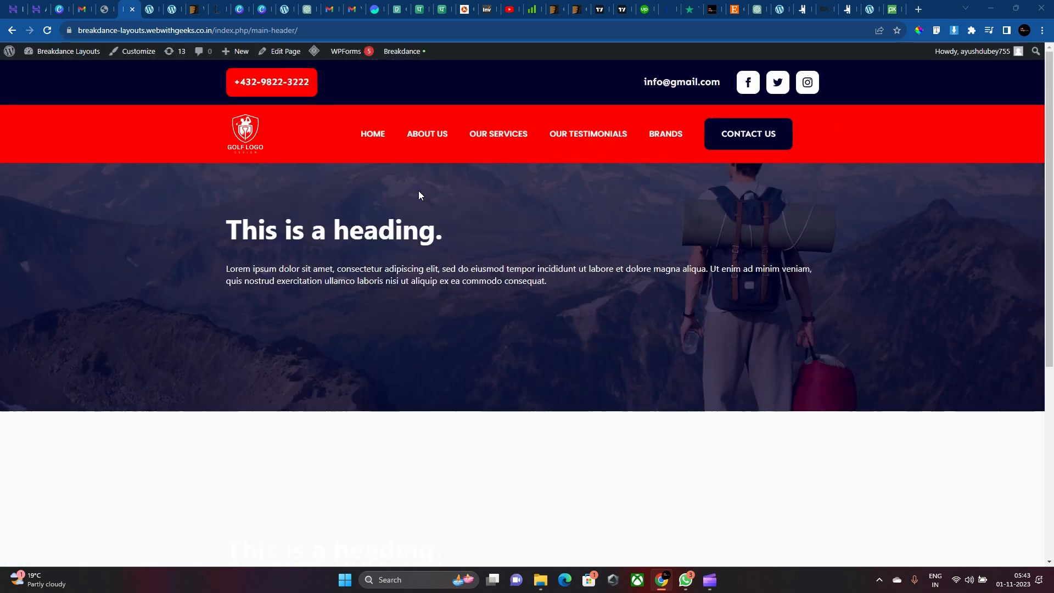